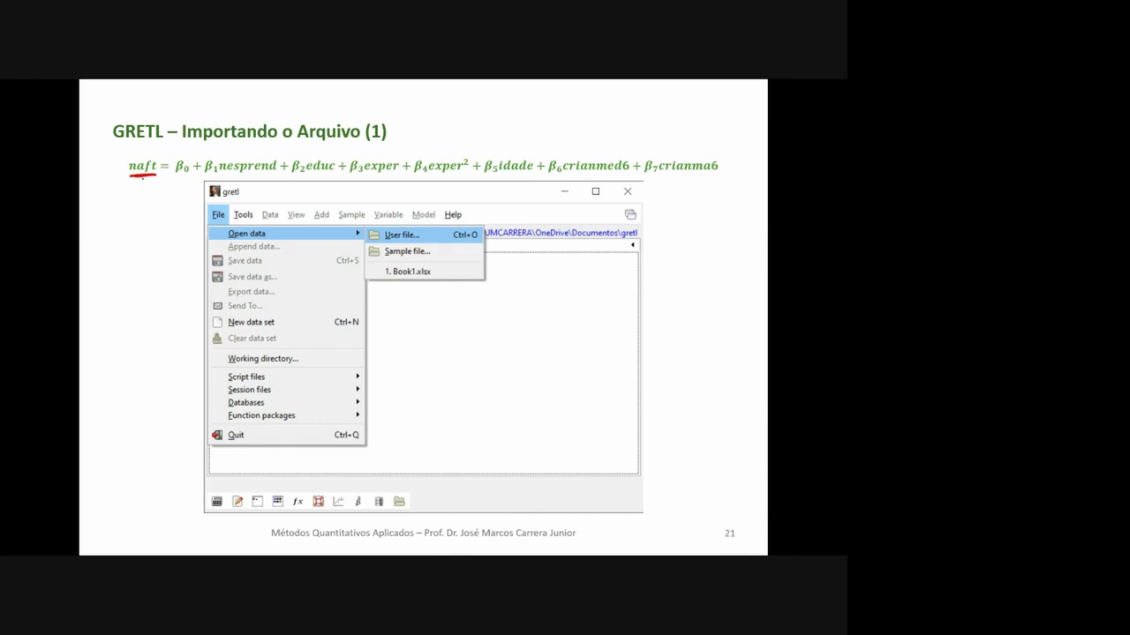
Step: Annotate the naft variable in the slide's equation with red branches to the outcomes 1 and 0
mouse_move(143, 178)
mouse_down()
mouse_move(125, 204)
mouse_move(166, 189)
mouse_move(165, 209)
mouse_up()
Step: Switch to the Excel workbook and delete everything from column I onward in the MROZ sheet, including the description text
key(alt+Tab)
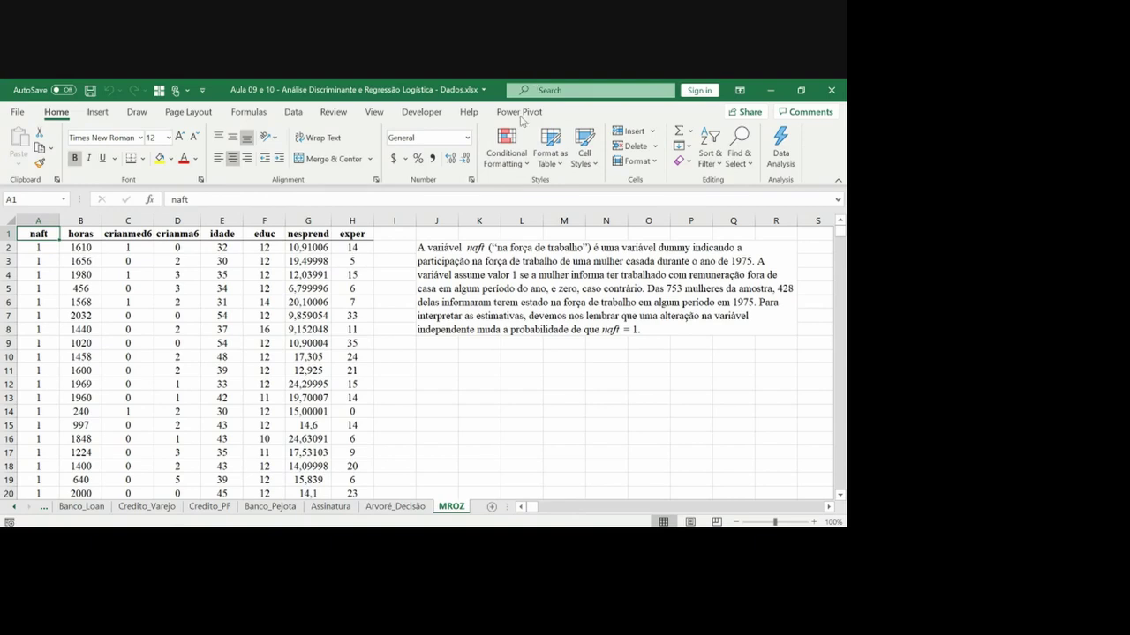
click(400, 219)
key(ctrl+shift+Right)
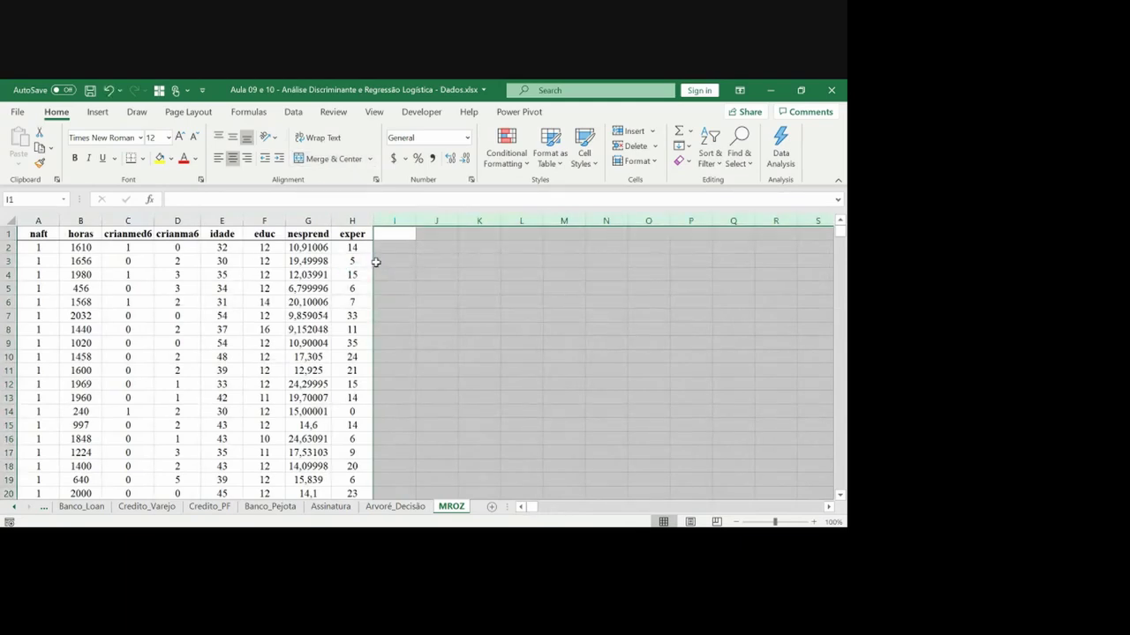
key(ctrl+Home)
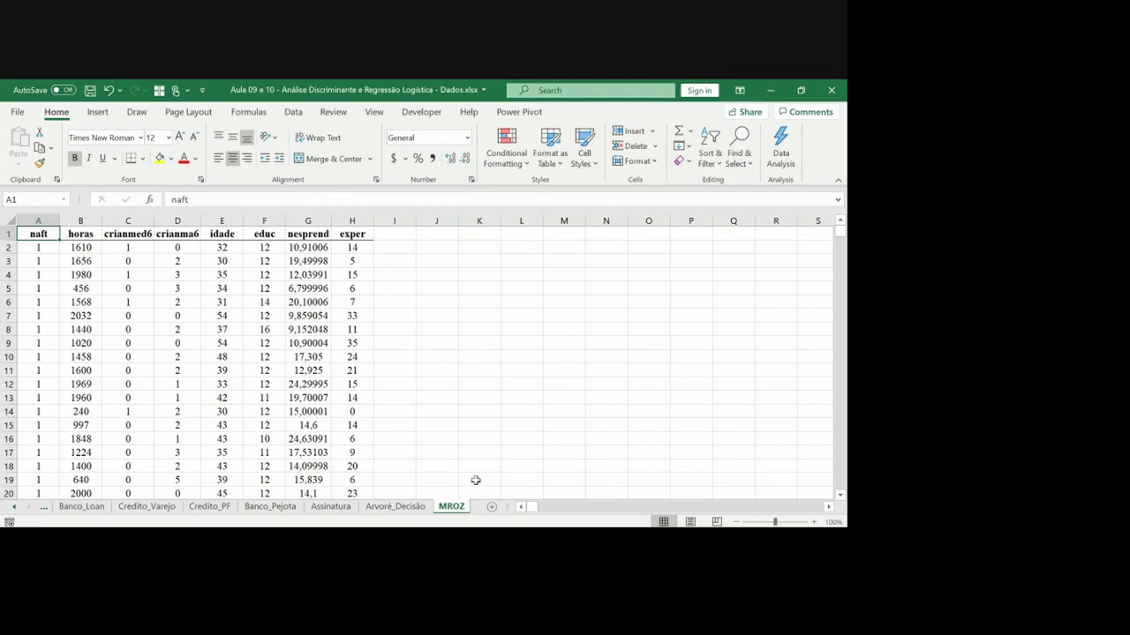
Step: Copy the MROZ sheet into a new workbook, keeping the original sheet in place
right_click(451, 508)
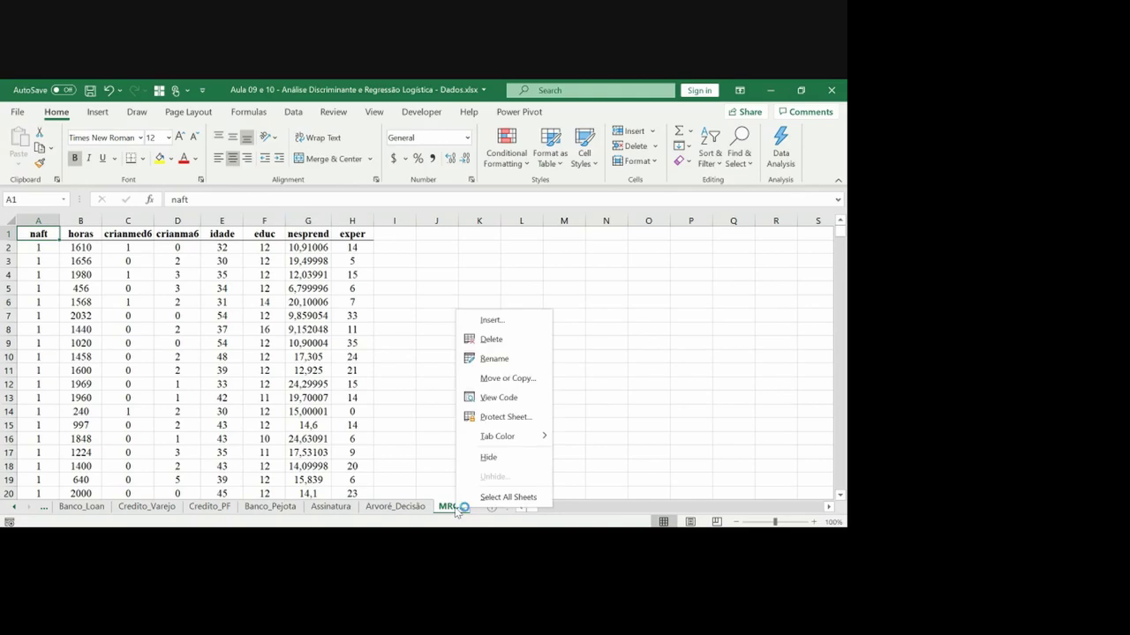
click(506, 377)
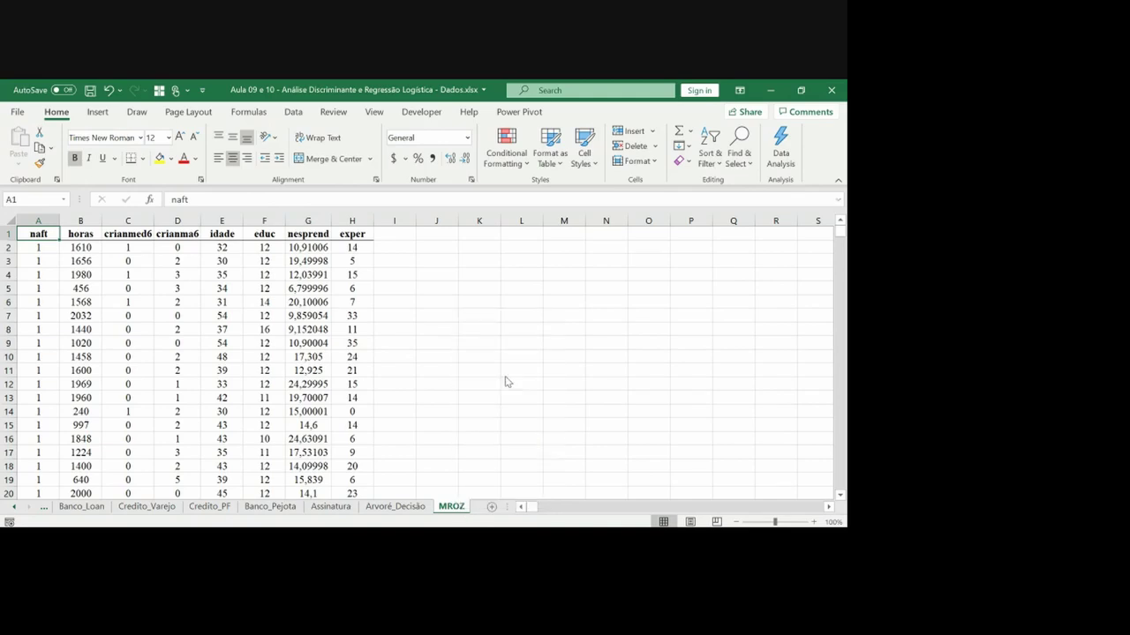
click(422, 430)
click(445, 325)
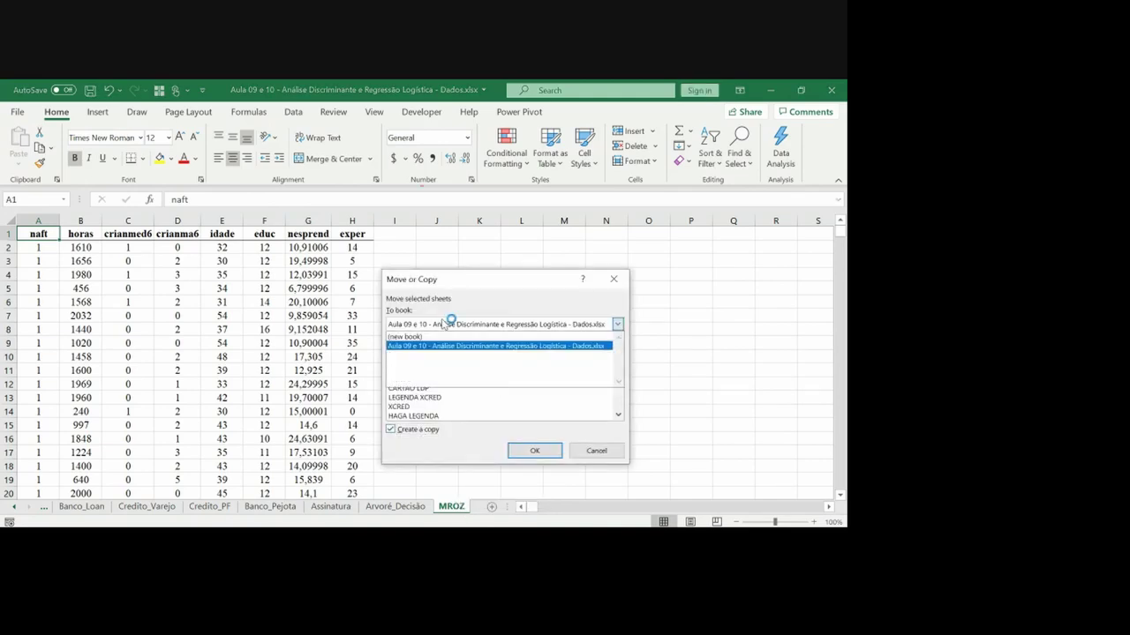
click(415, 336)
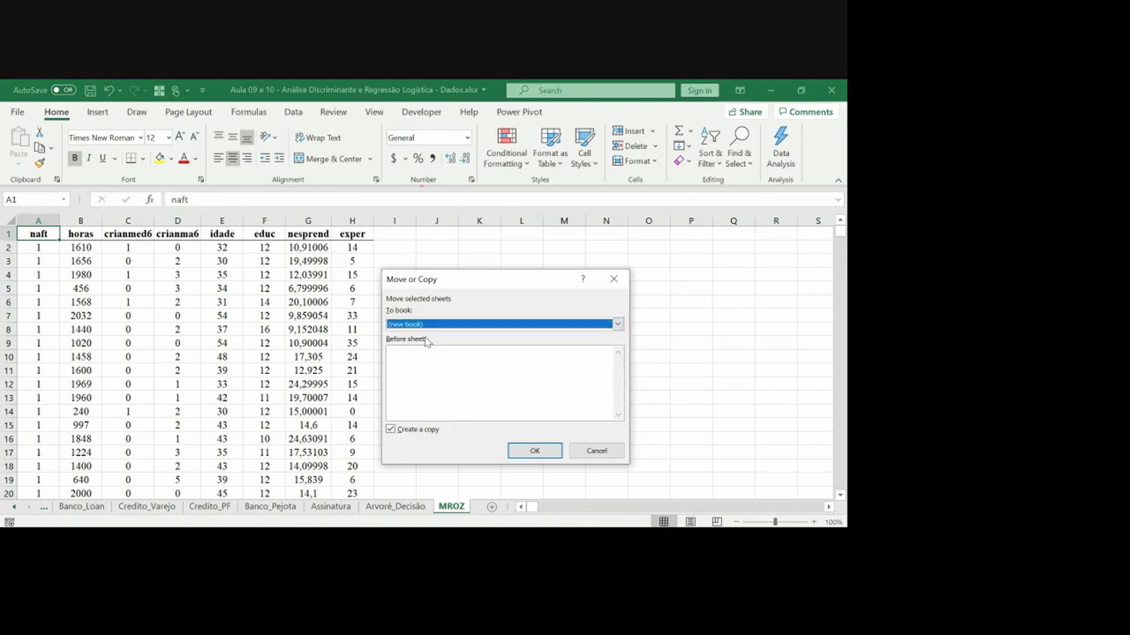
click(517, 448)
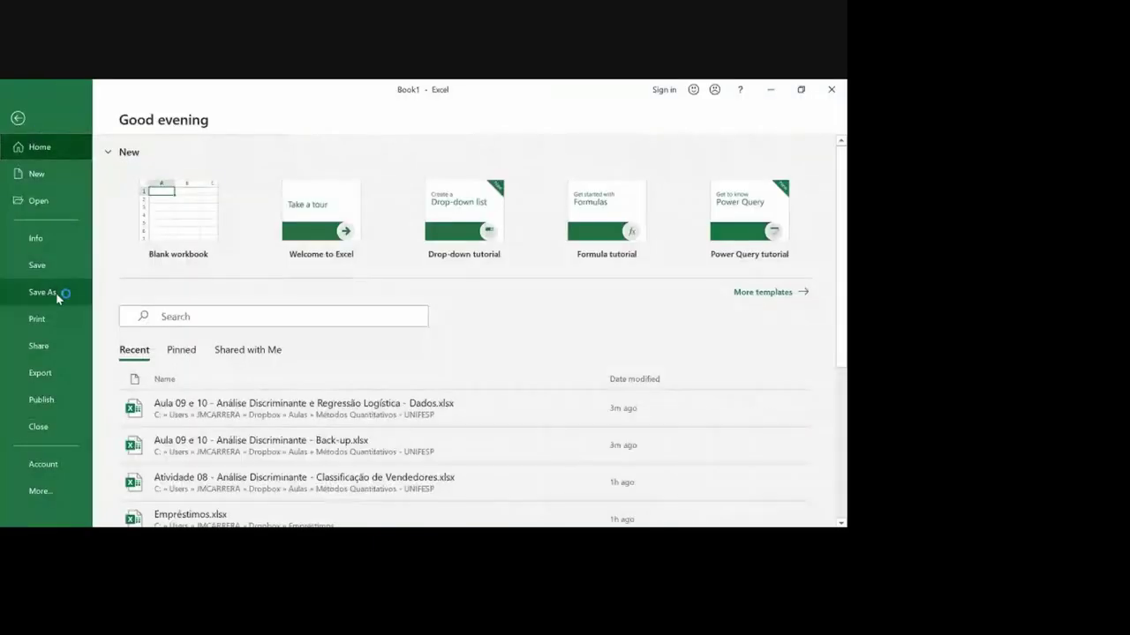
Step: Save the new workbook as Book1.xlsx on the Desktop and close it
click(56, 293)
click(176, 362)
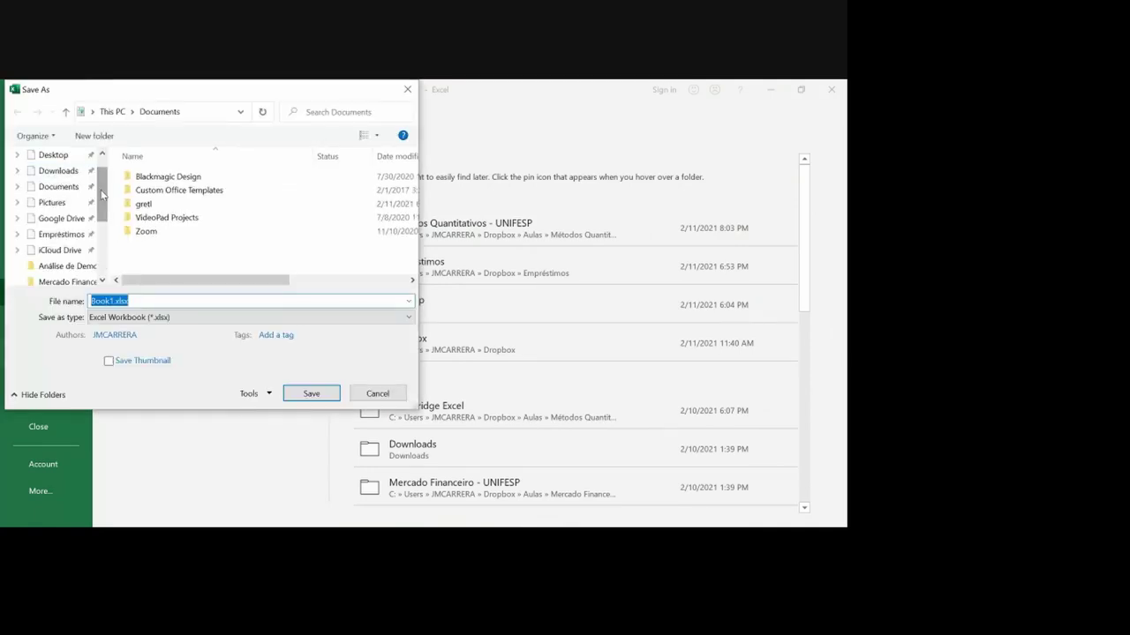
click(51, 181)
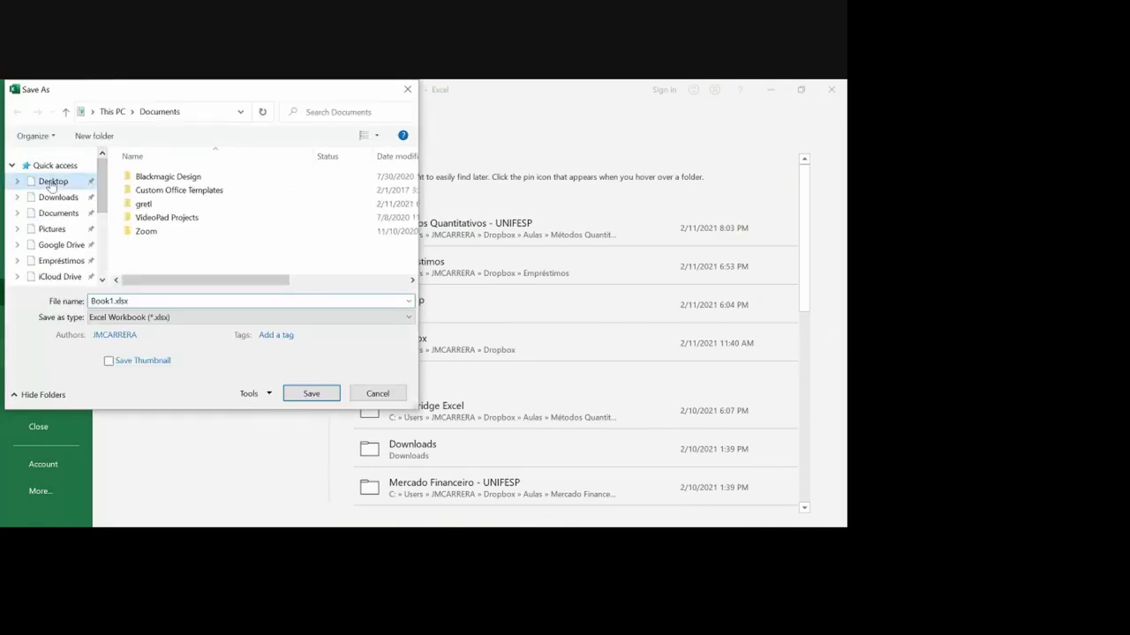
click(310, 394)
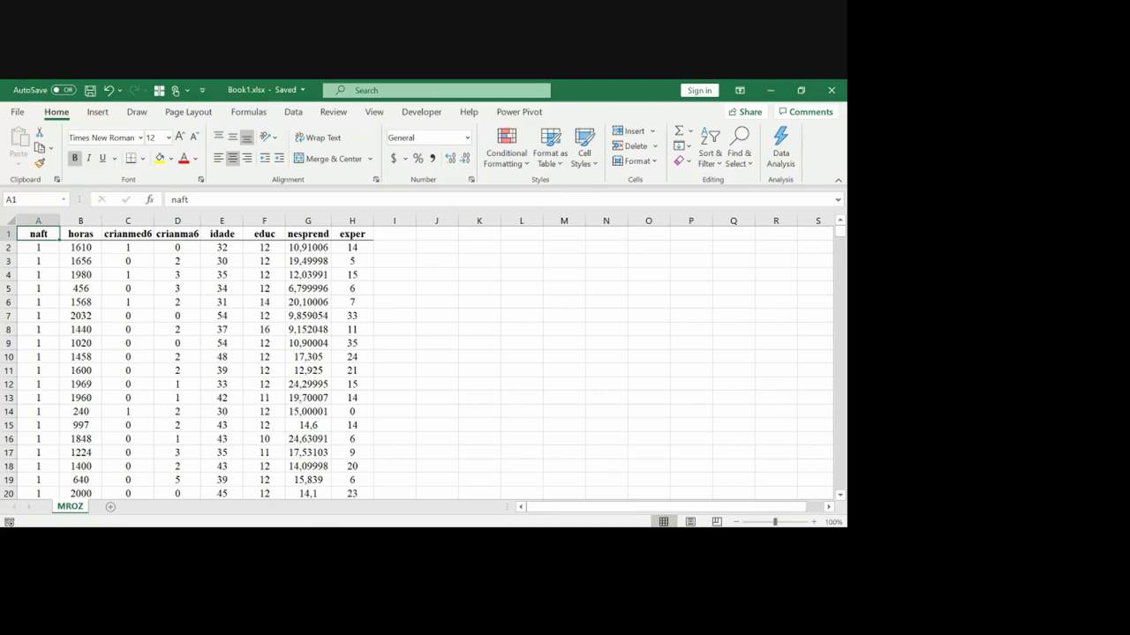
key(alt+F4)
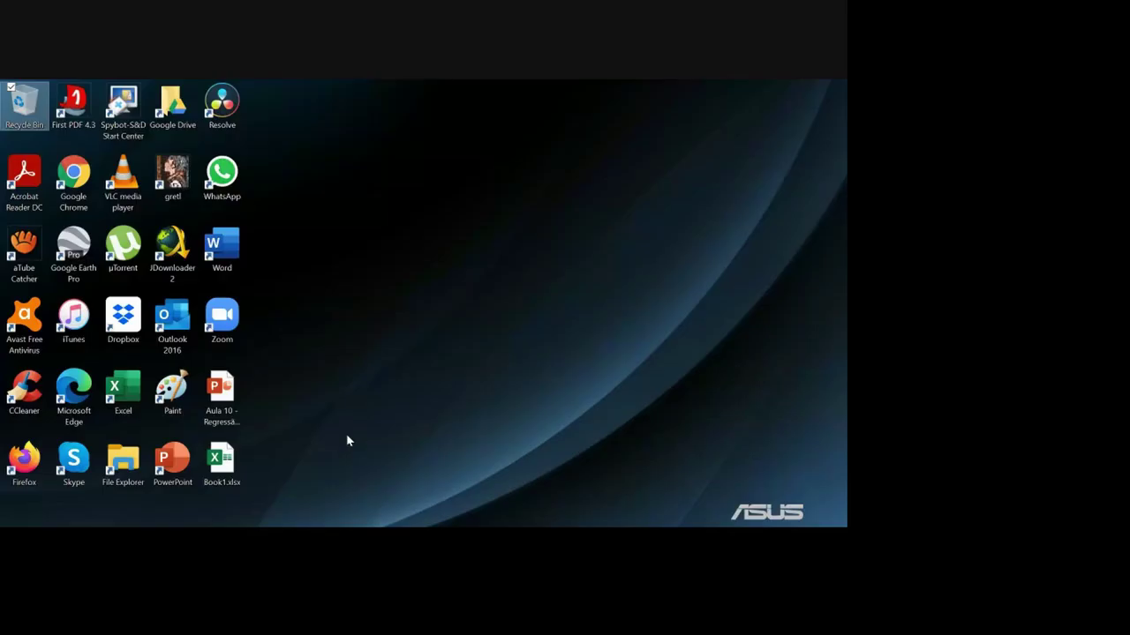
Step: Launch gretl and open the user data file Book1.xlsx from the Desktop, with all file types listed
double_click(179, 181)
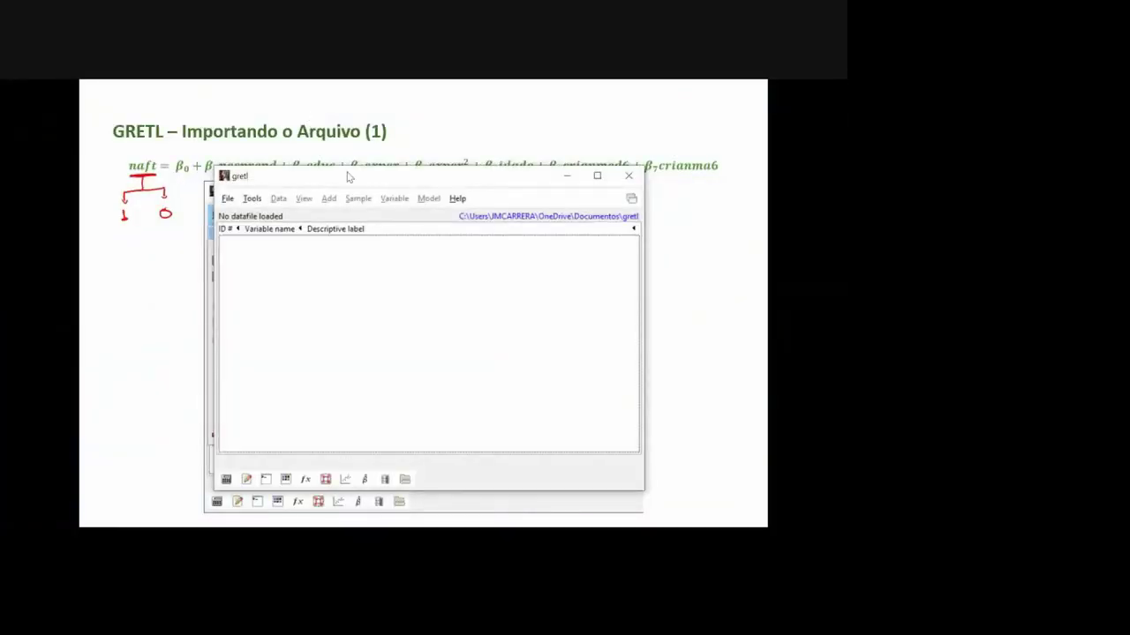
drag(350, 176, 350, 196)
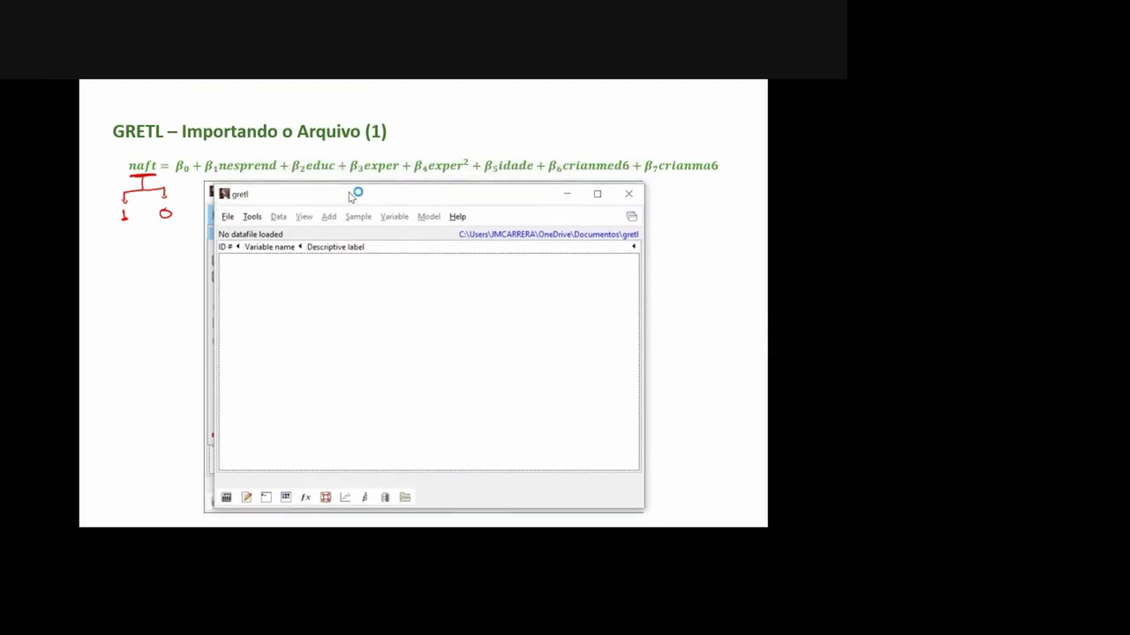
click(227, 218)
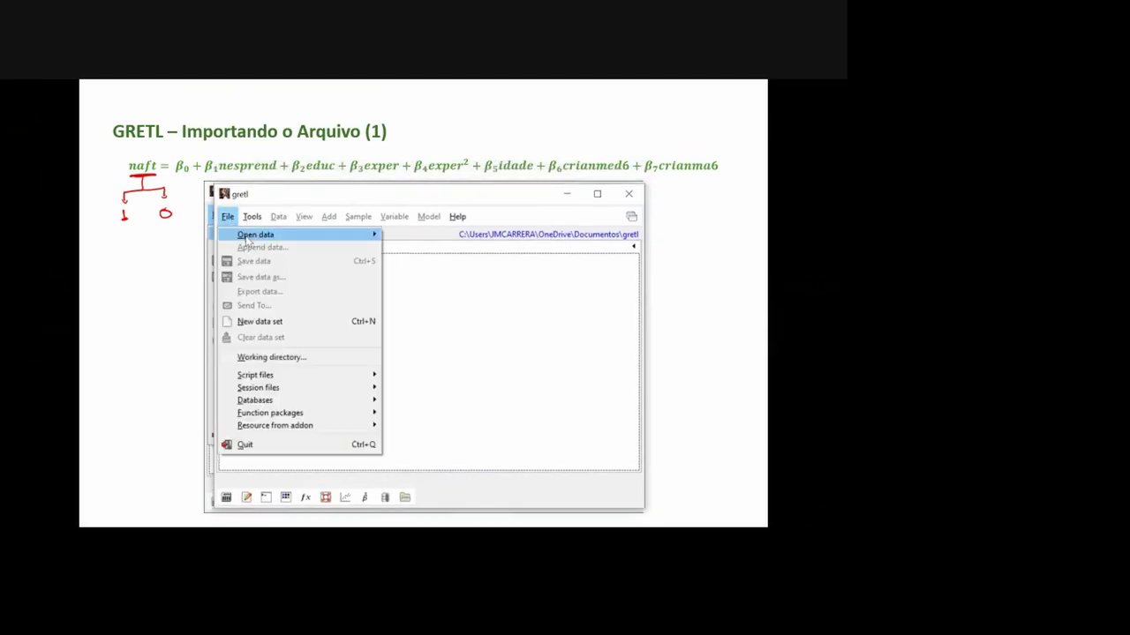
mouse_move(252, 234)
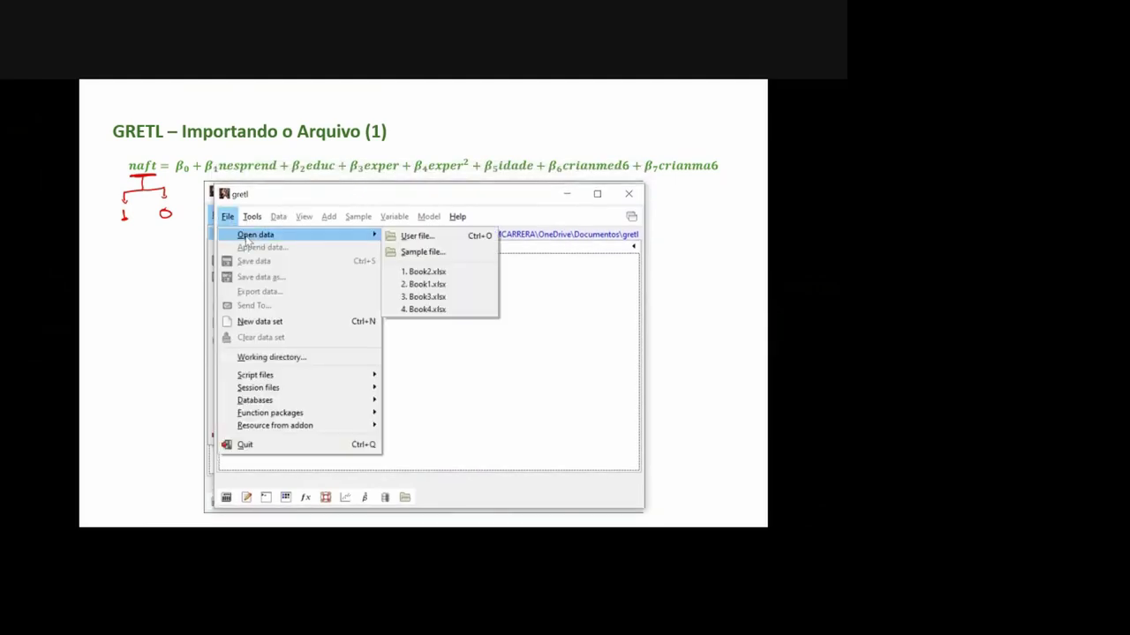
click(415, 237)
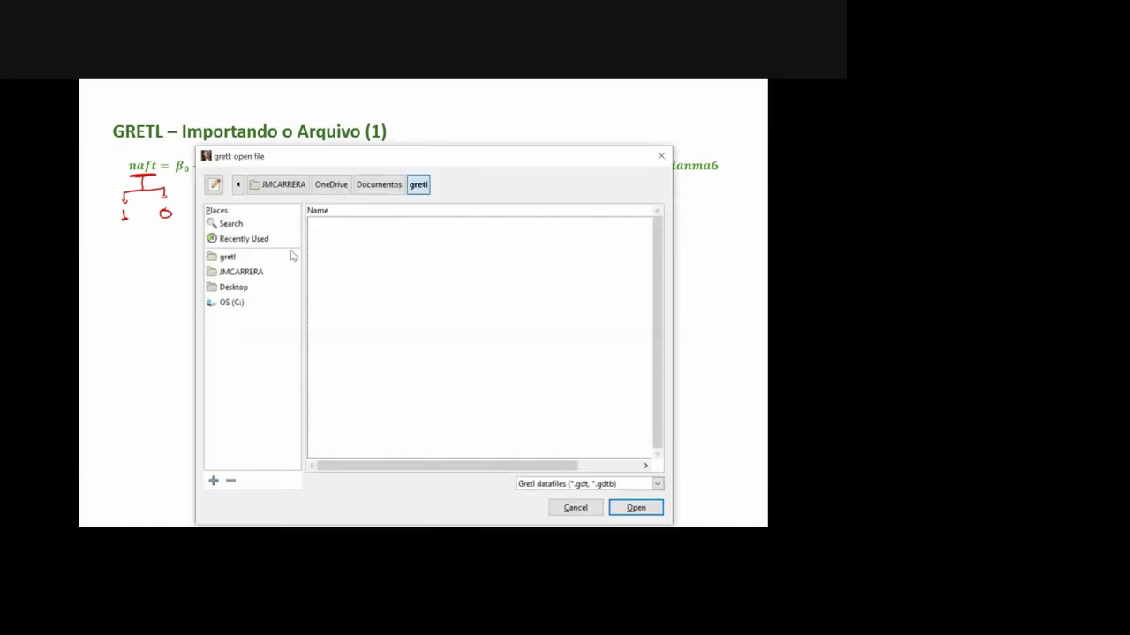
click(235, 290)
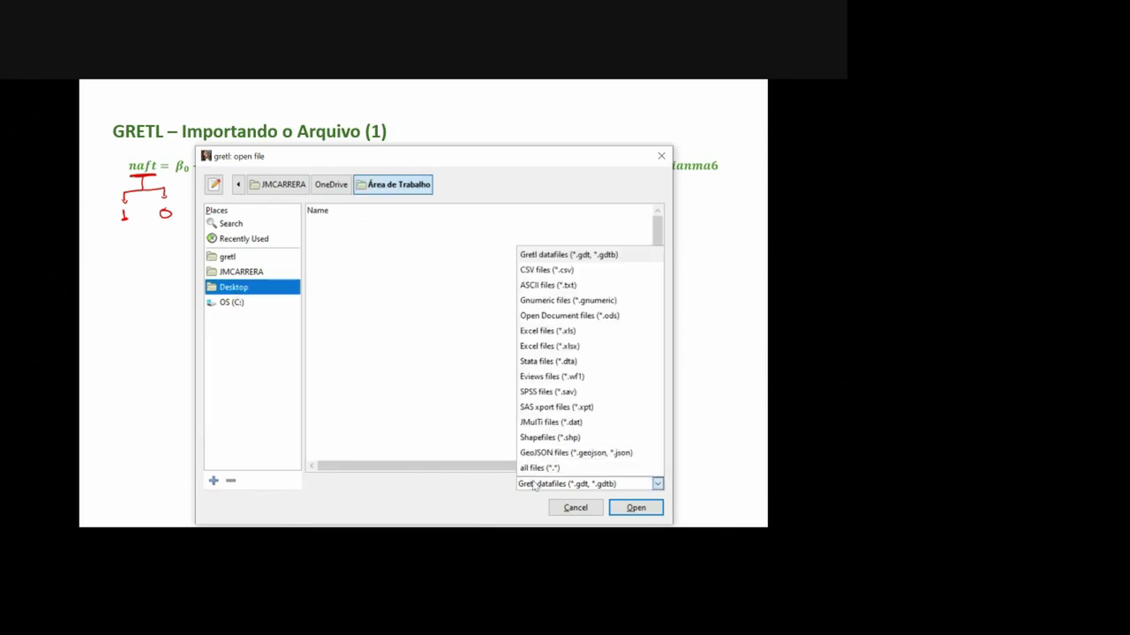
click(538, 483)
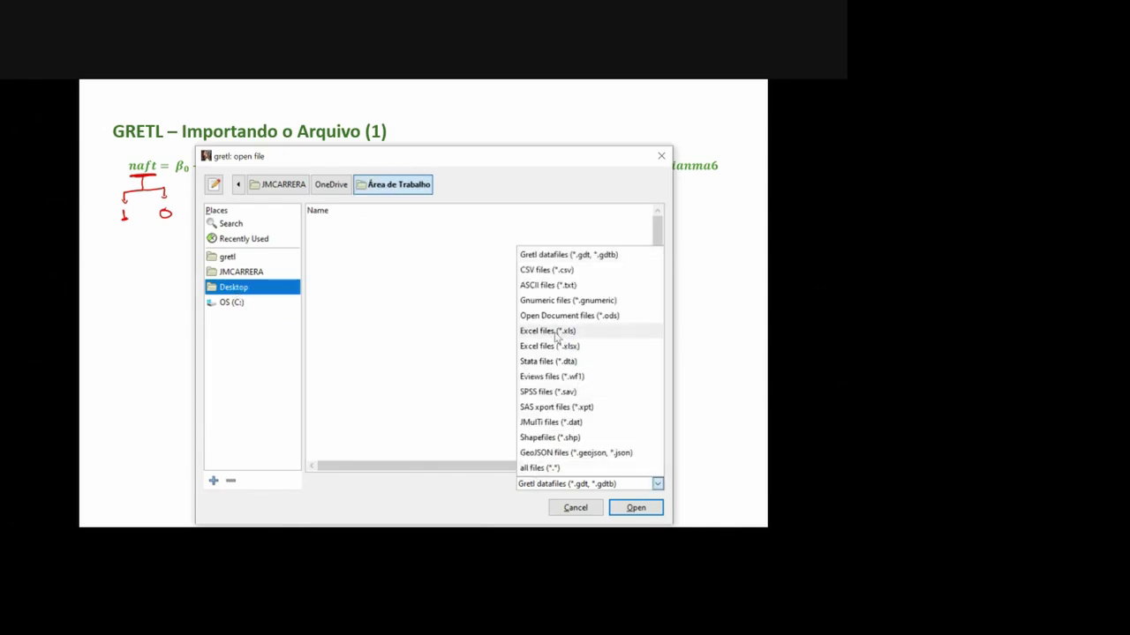
click(540, 468)
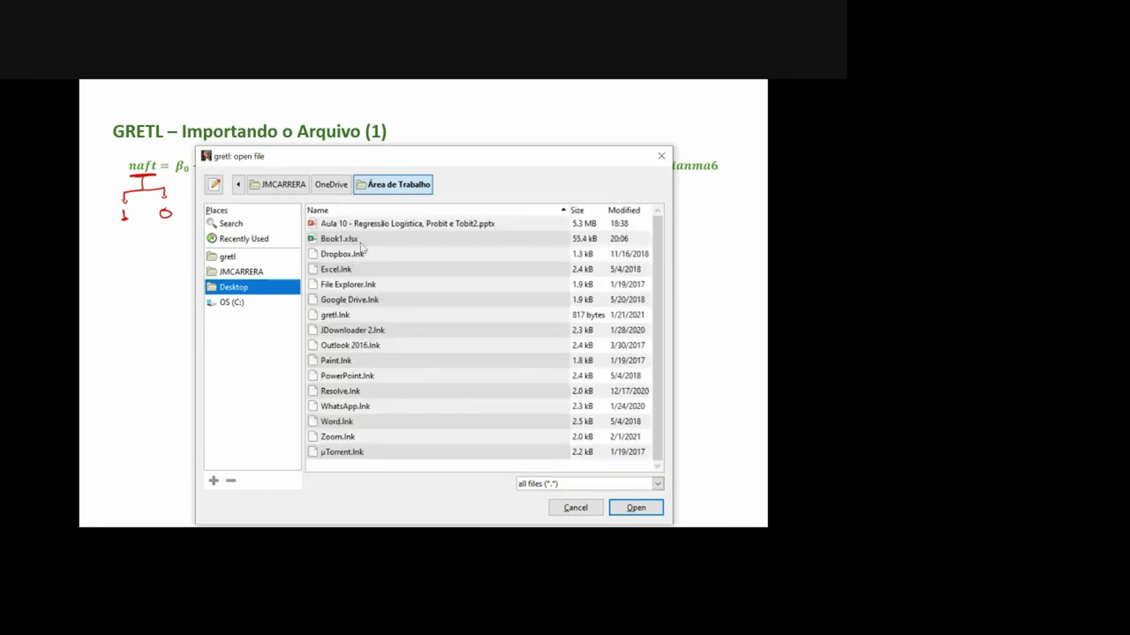
double_click(358, 238)
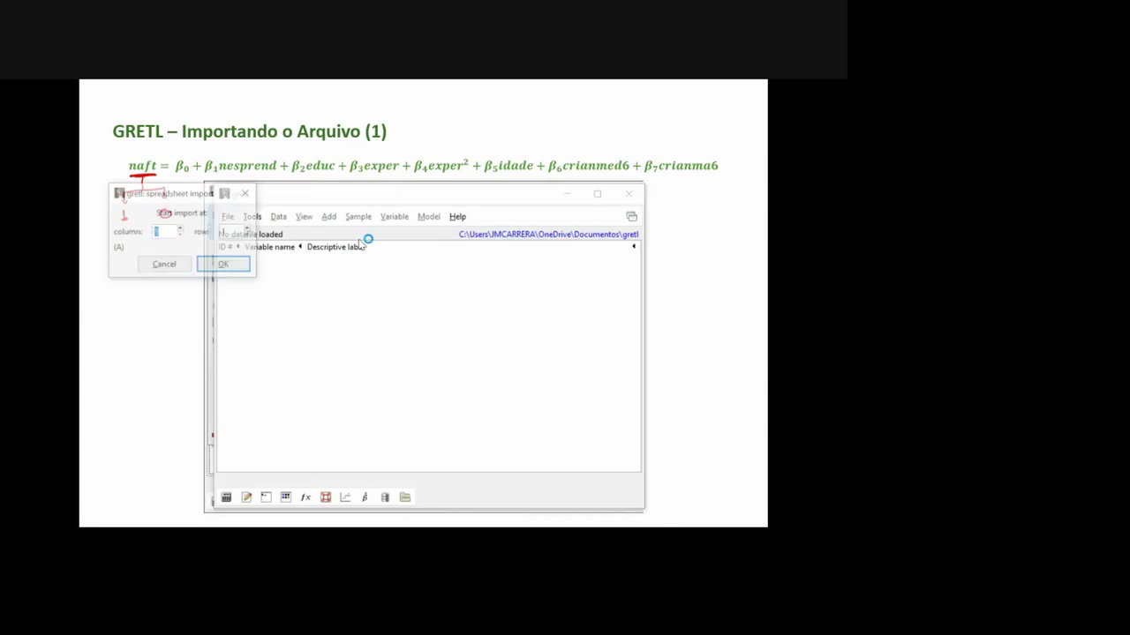
Step: Import the spreadsheet starting at column 1, row 1, and decline the time-series or panel interpretation
drag(216, 199, 417, 291)
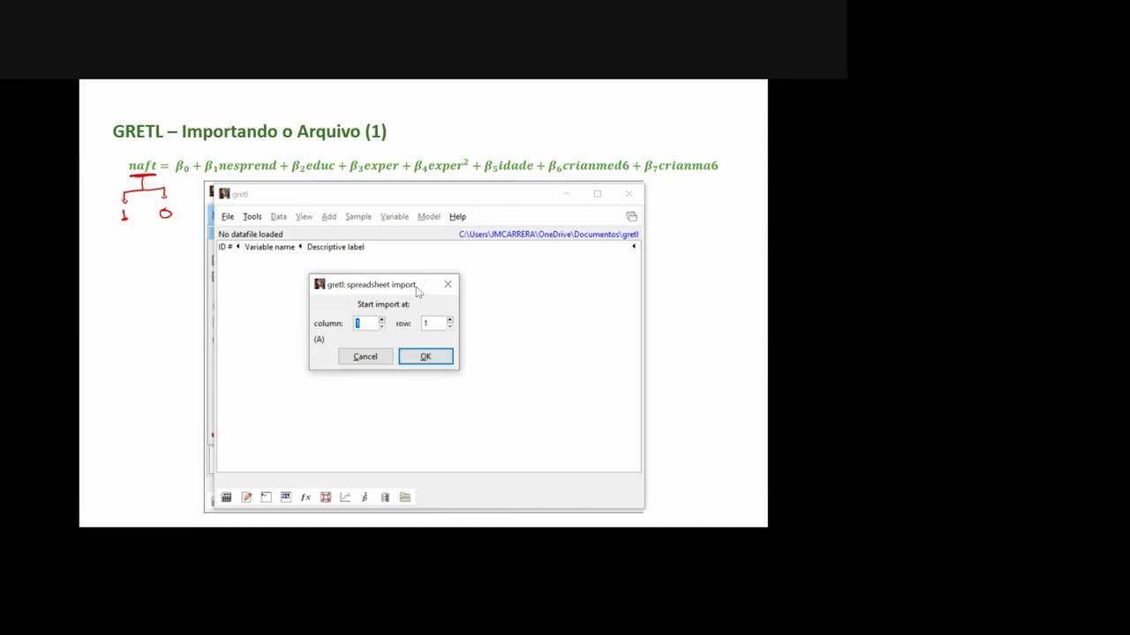
click(441, 358)
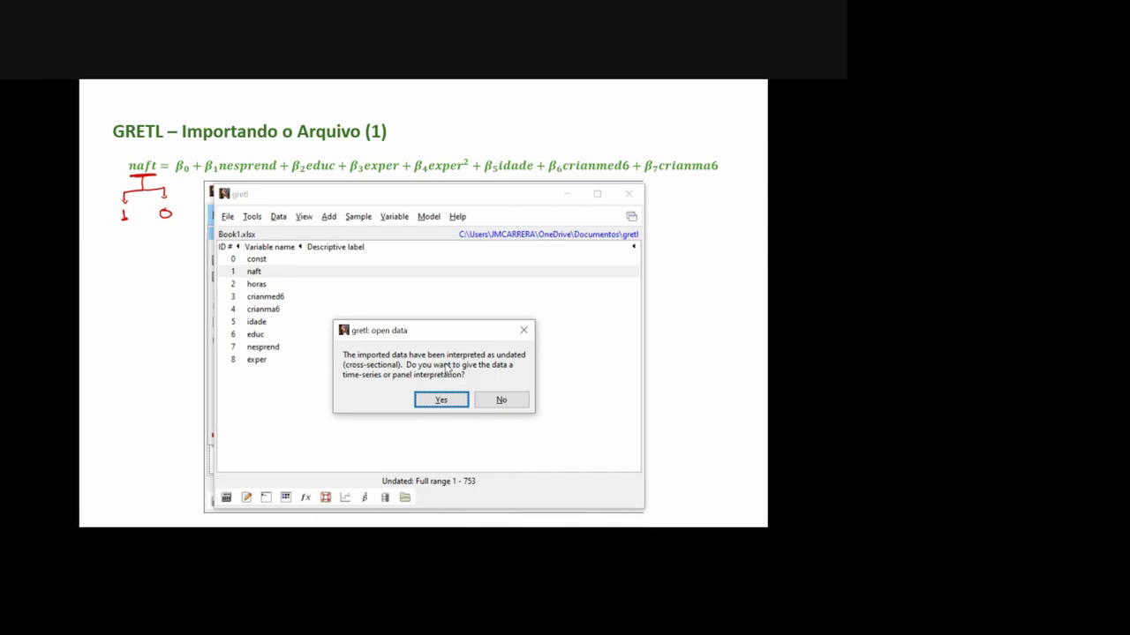
click(498, 400)
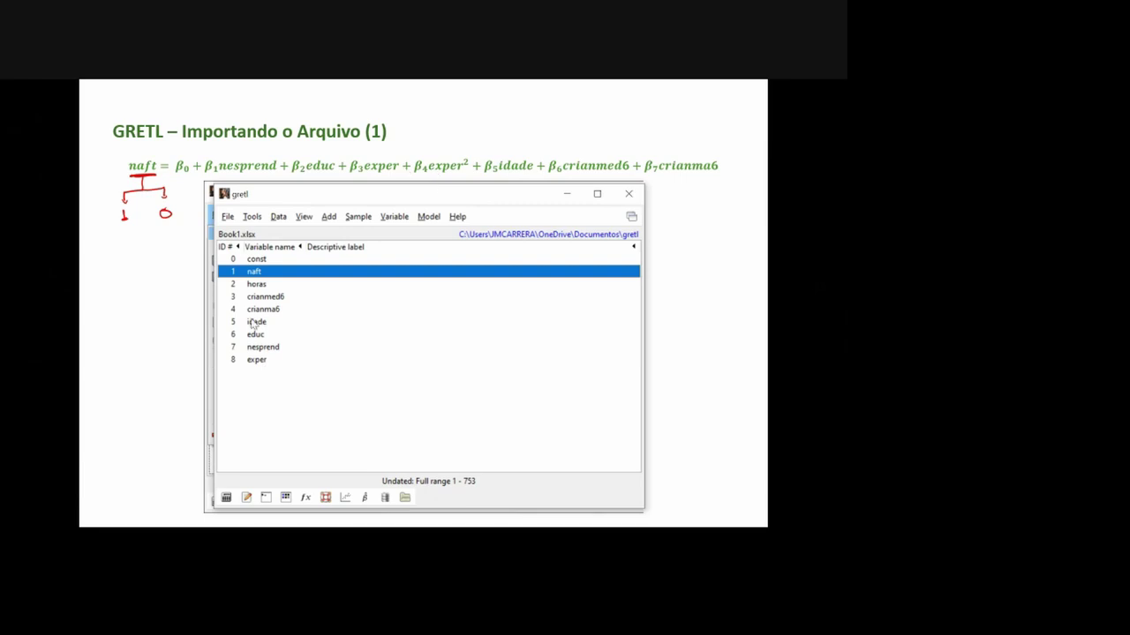
Step: Add the square of the exper variable to the dataset
click(251, 363)
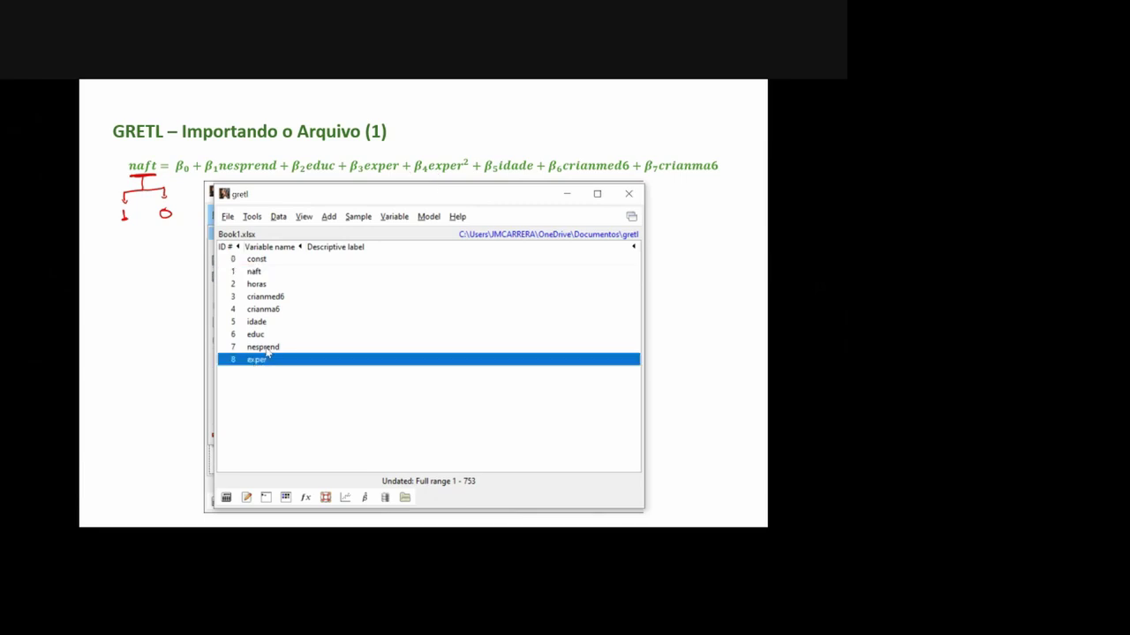
click(328, 217)
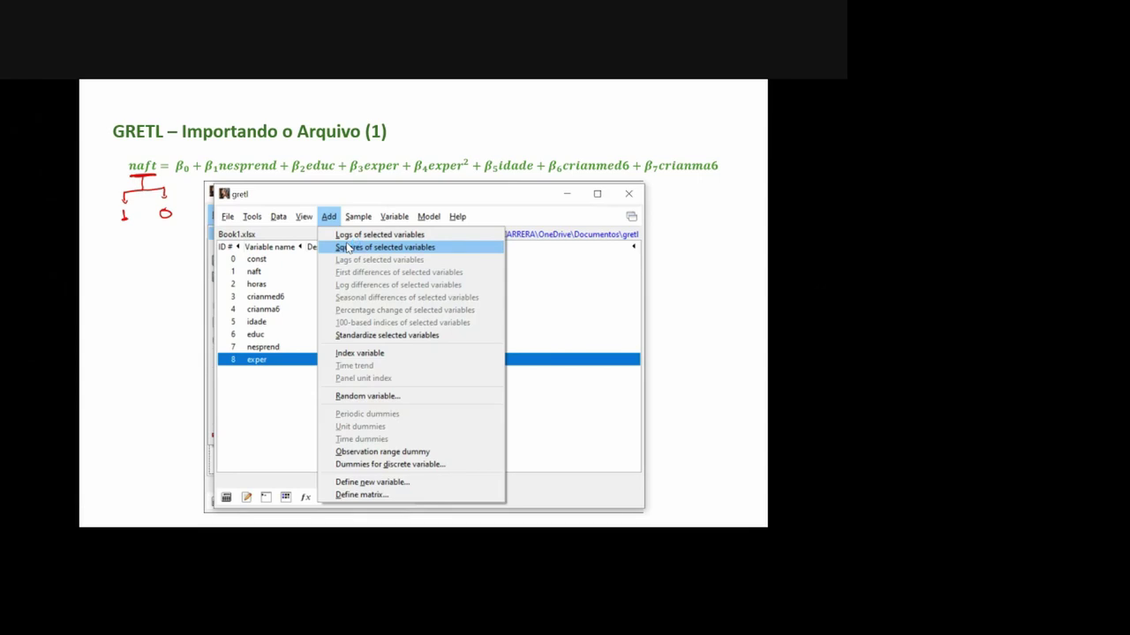
click(467, 254)
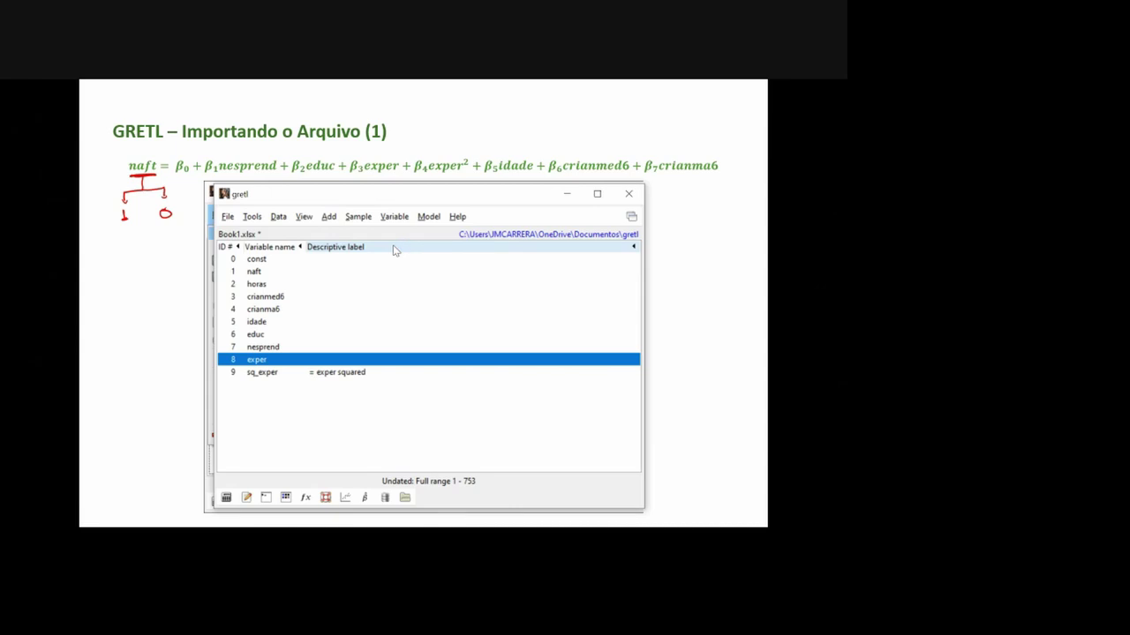
Step: Start an Ordinary Least Squares model with naft as the dependent variable
click(430, 220)
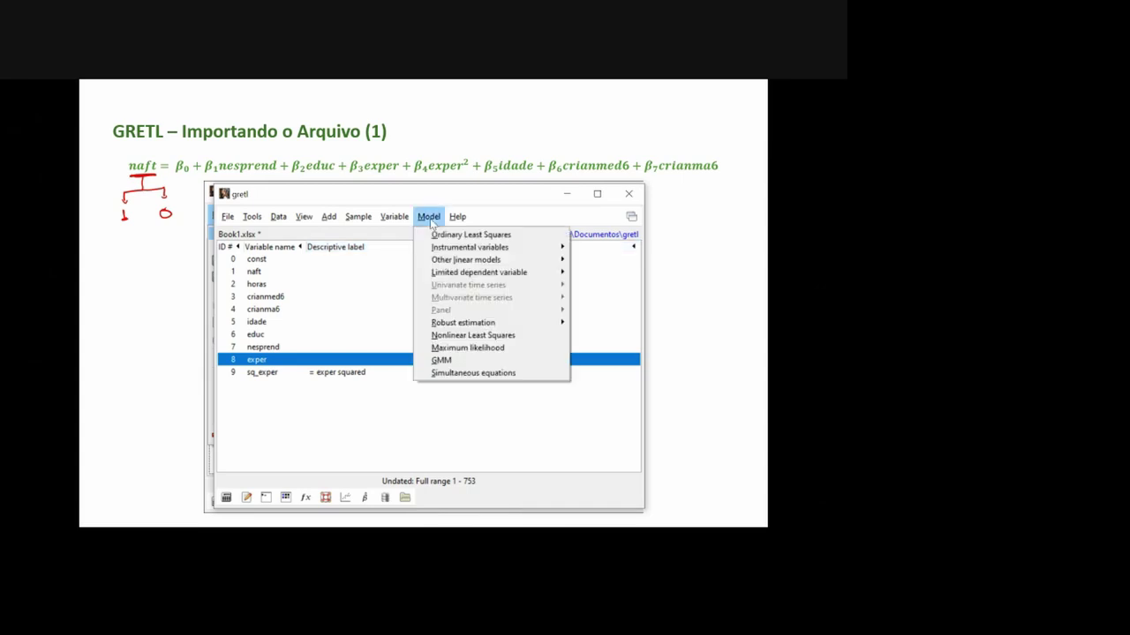
click(524, 236)
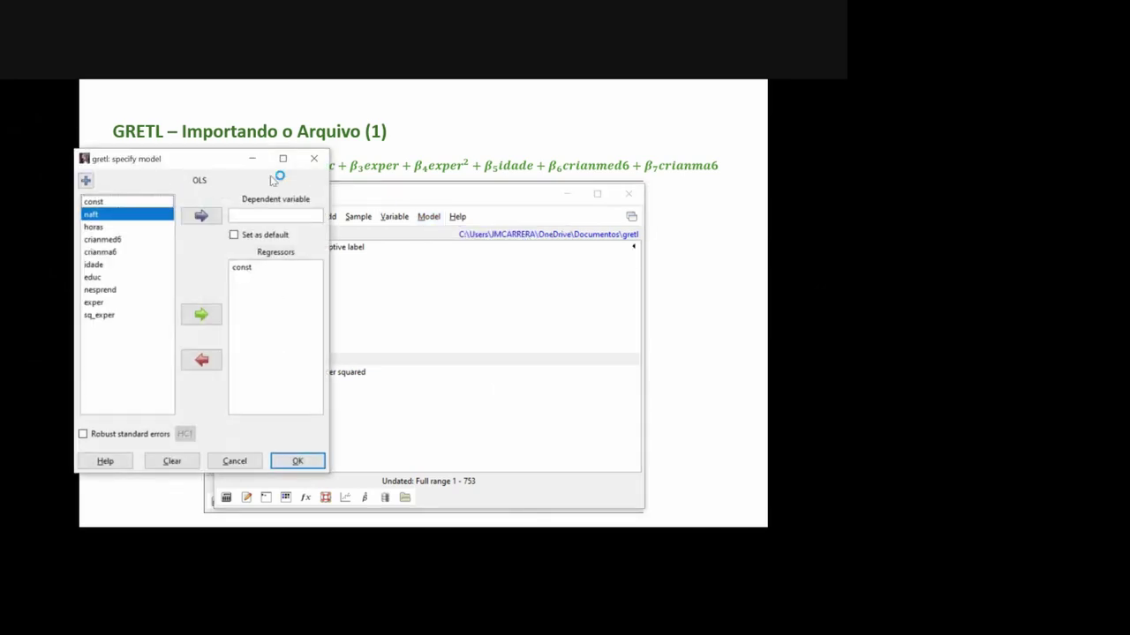
drag(226, 165, 486, 171)
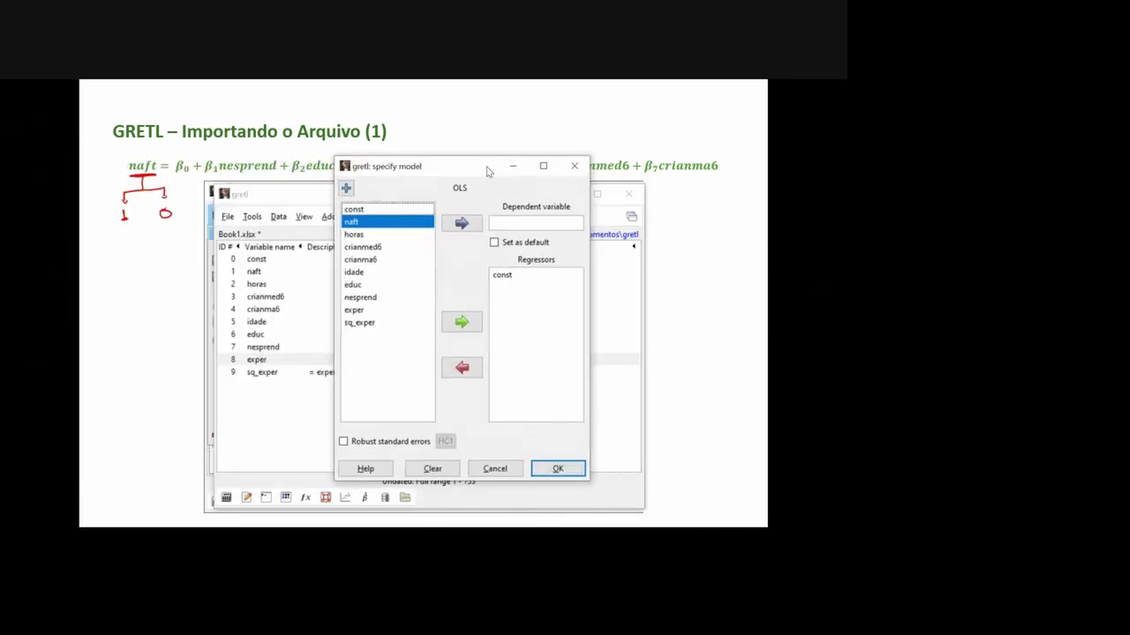
click(455, 226)
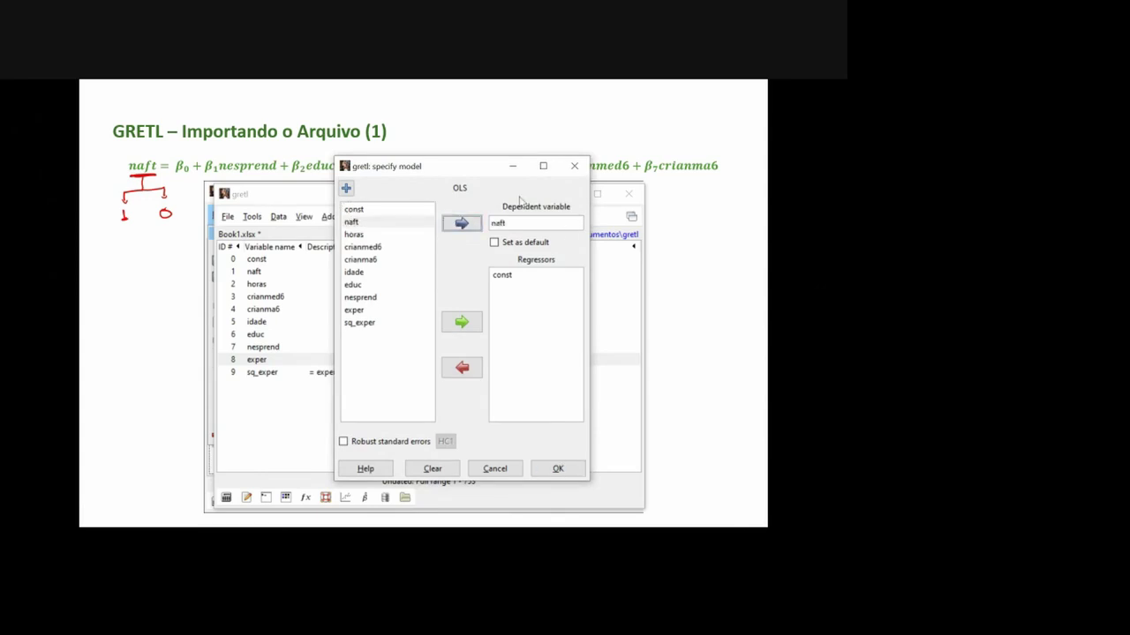
Step: Add nesprend, educ, exper and sq_exper as regressors of the OLS model, in that order
drag(476, 172, 435, 194)
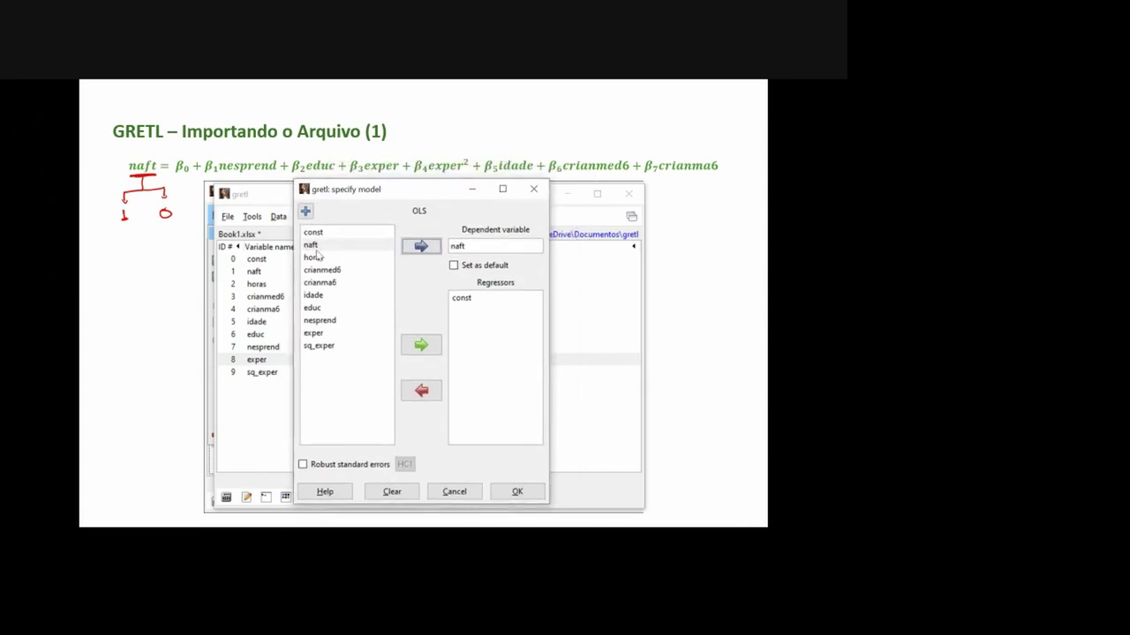
click(321, 320)
click(421, 345)
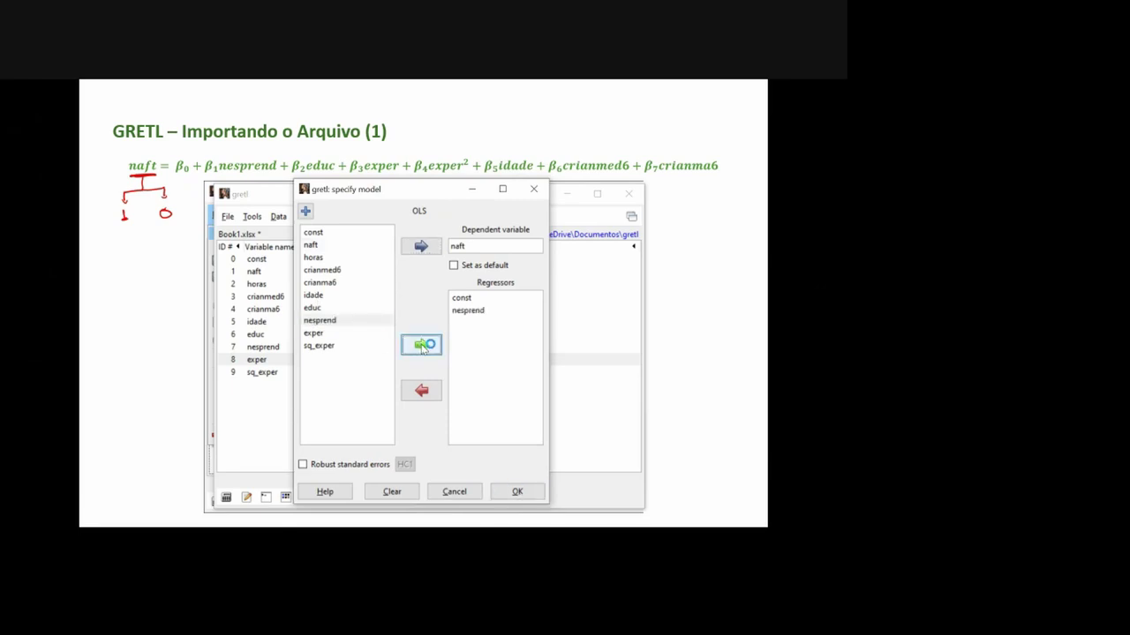
click(342, 309)
click(421, 345)
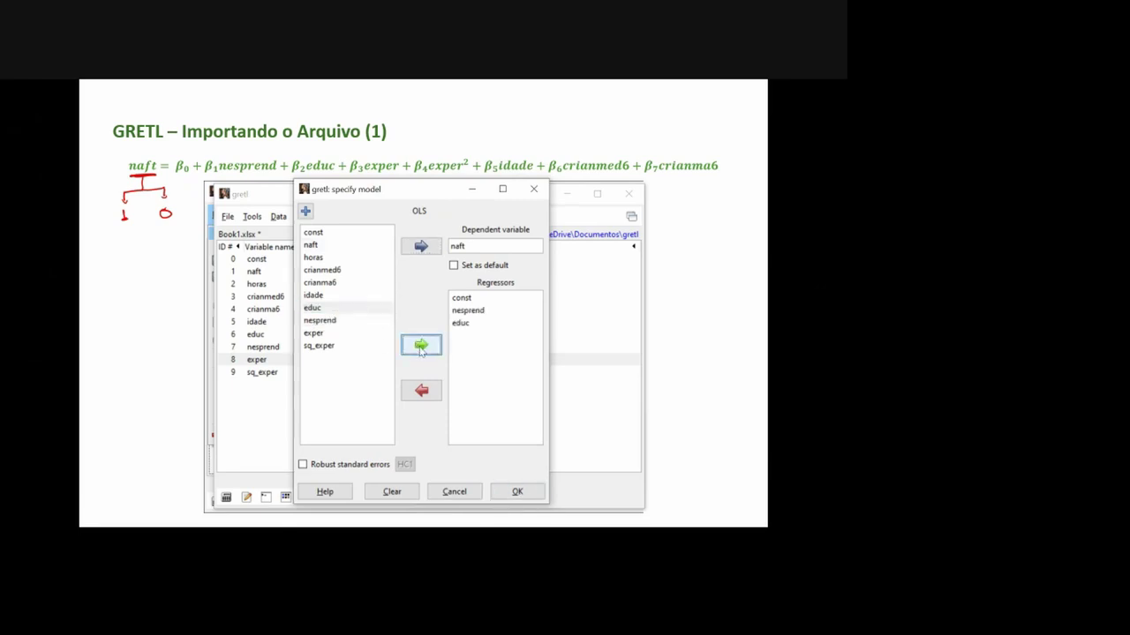
click(338, 336)
shift+click(327, 345)
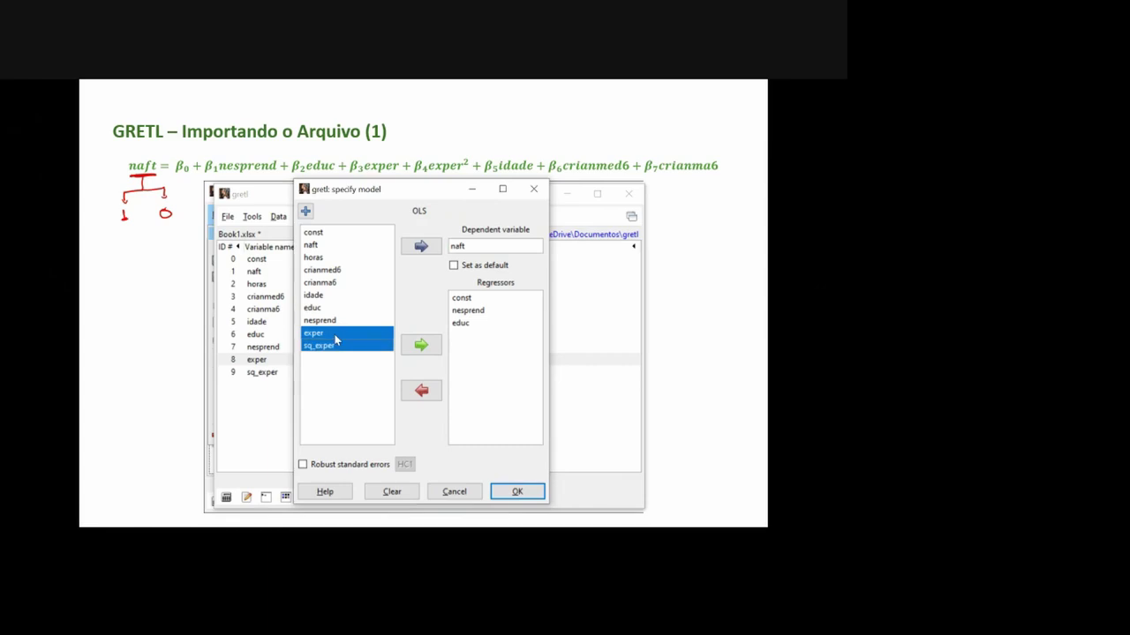
click(420, 347)
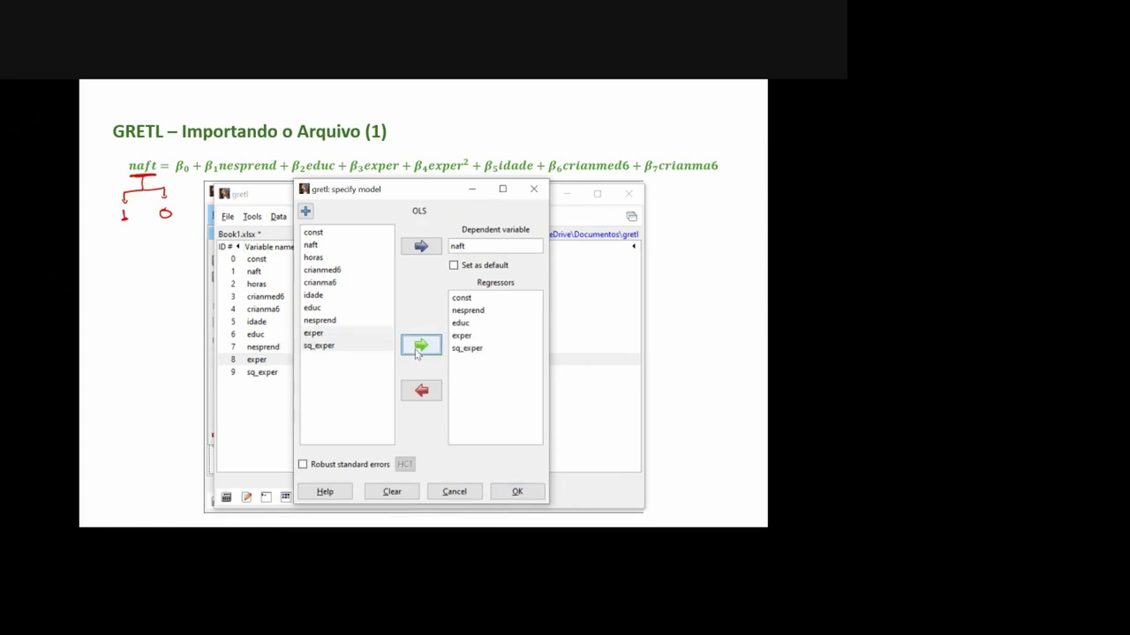
Step: Add idade, crianmed6 and crianma6 to the regressors of the OLS model
click(367, 297)
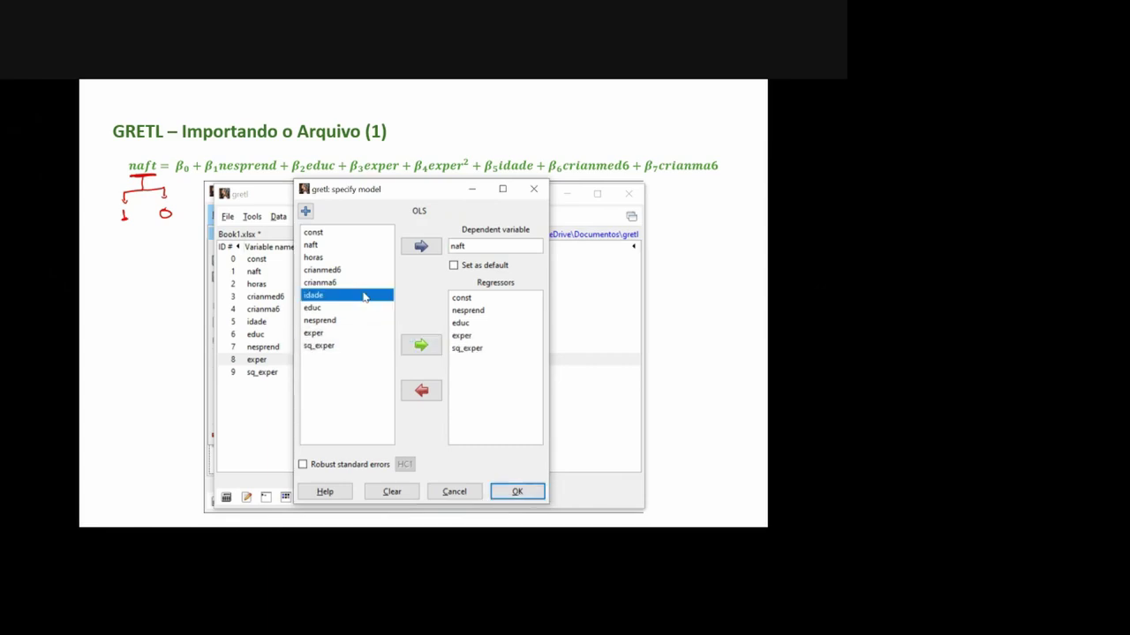
click(421, 347)
click(340, 270)
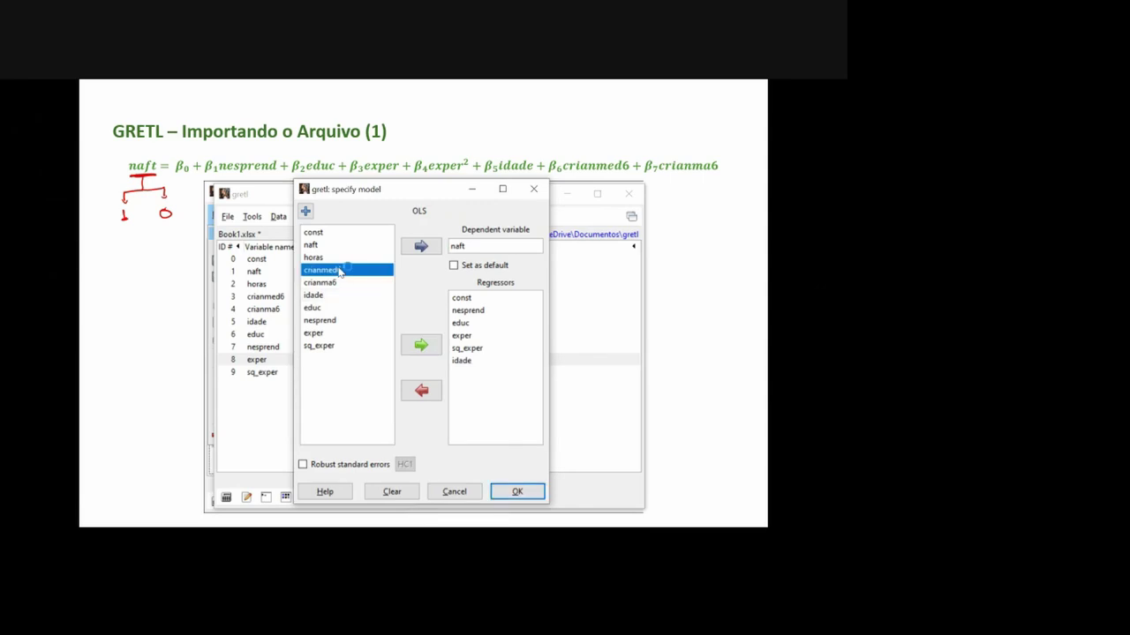
shift+click(340, 282)
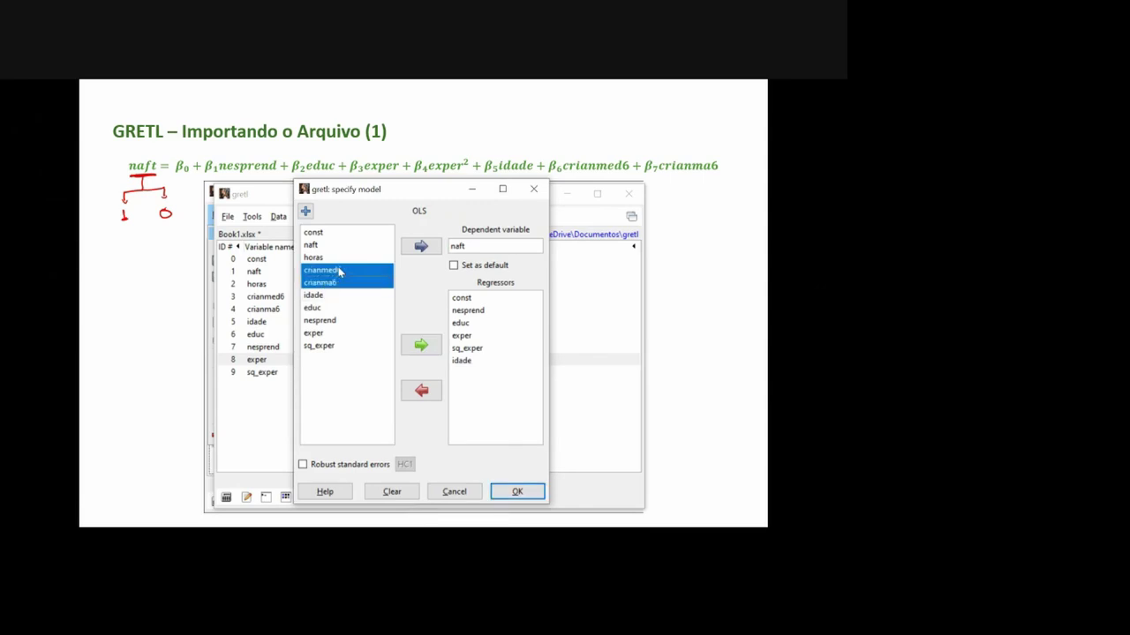
click(436, 347)
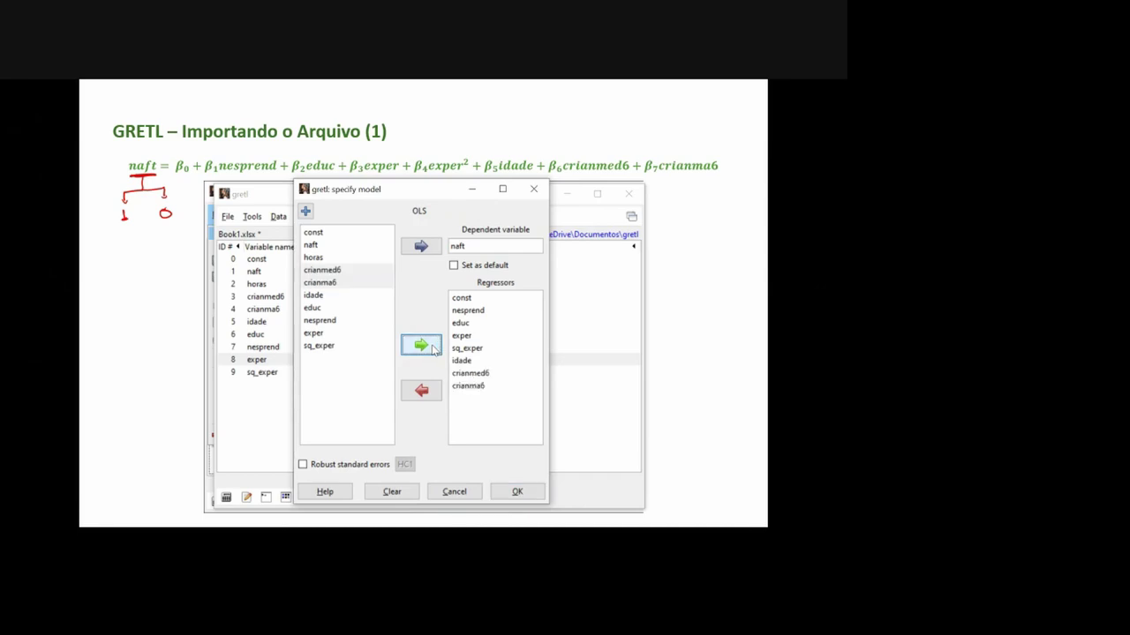
Step: Enable robust standard errors, estimate the OLS model and move the results window clear of the equation behind it
click(304, 466)
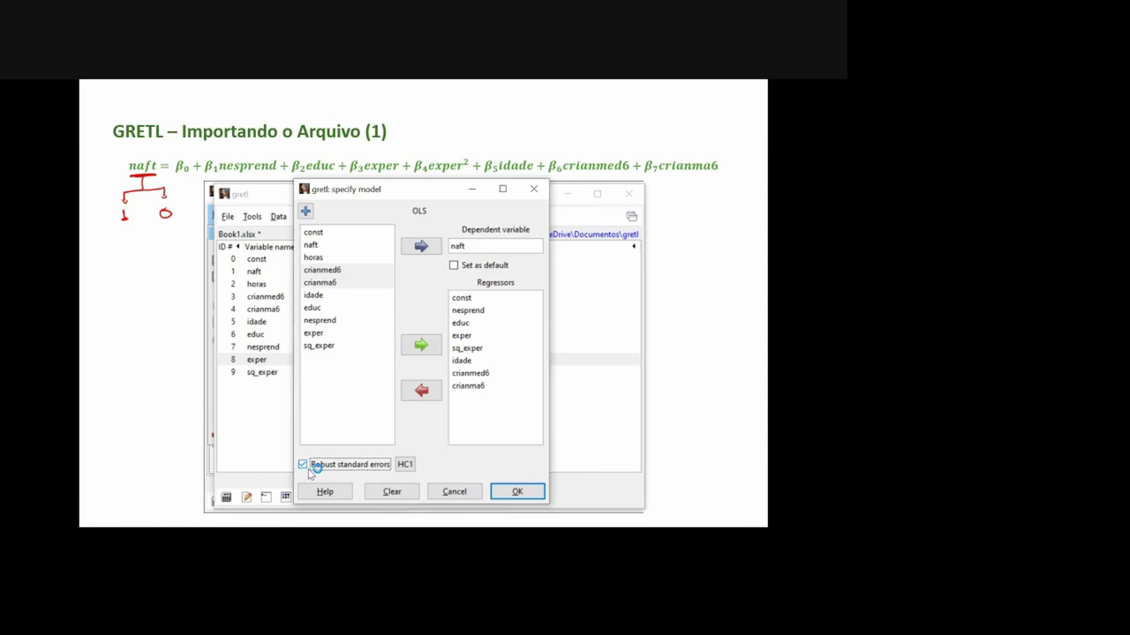
click(513, 494)
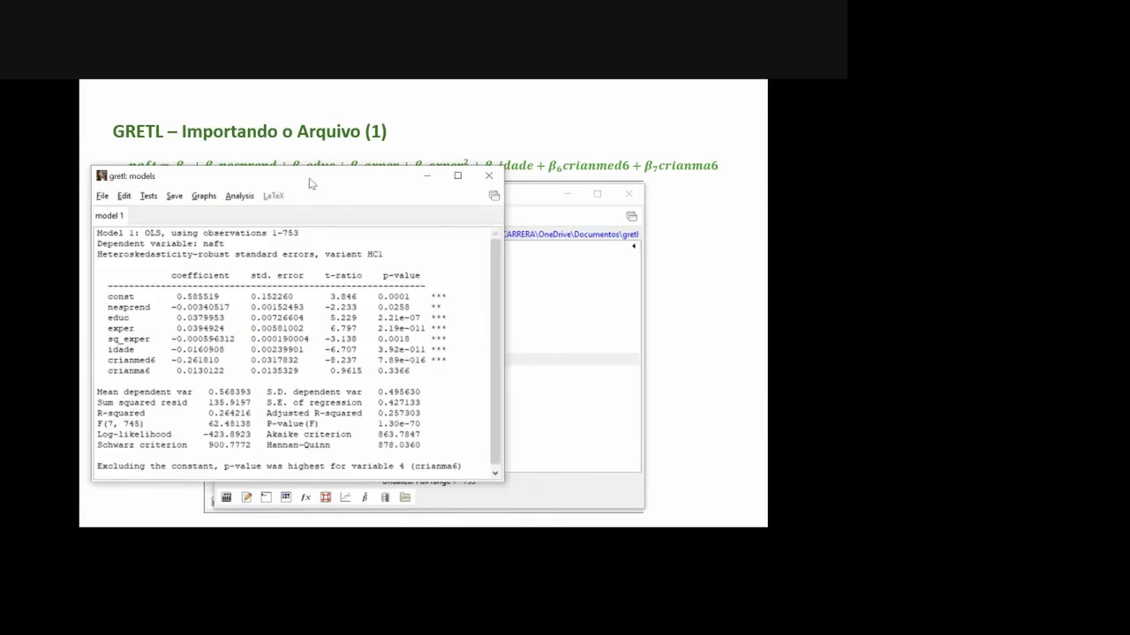
mouse_move(310, 182)
mouse_down()
mouse_move(448, 201)
mouse_move(447, 189)
mouse_up()
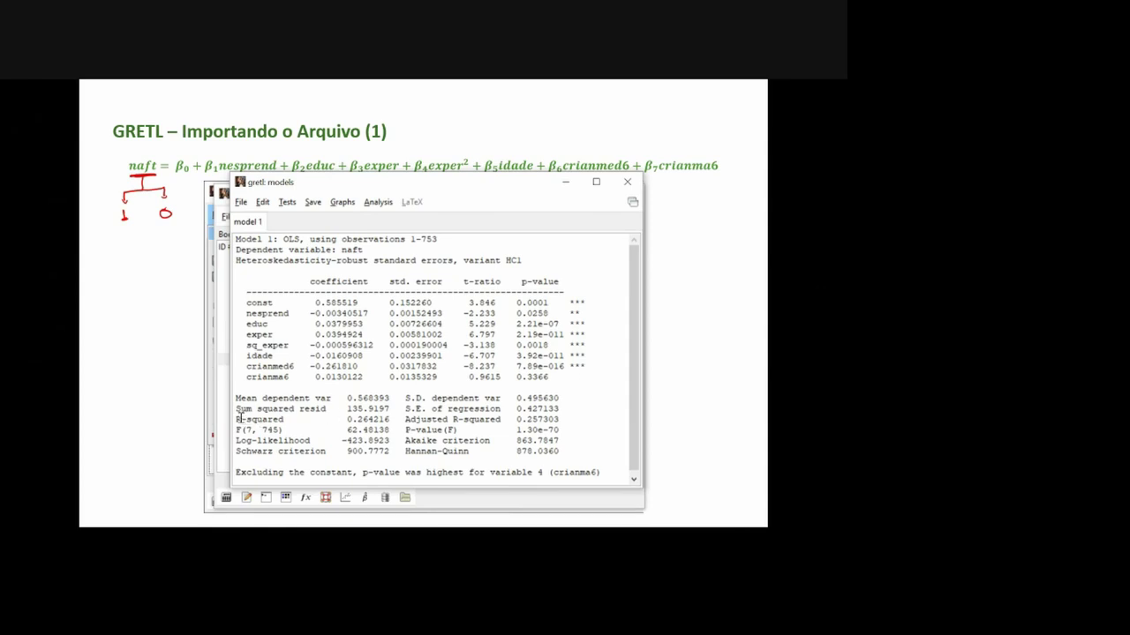
Step: Examine the R-squared, standard error of regression, F statistic with its p-value, and robust standard errors note in the model output
drag(238, 418, 350, 420)
click(307, 415)
drag(404, 409, 548, 411)
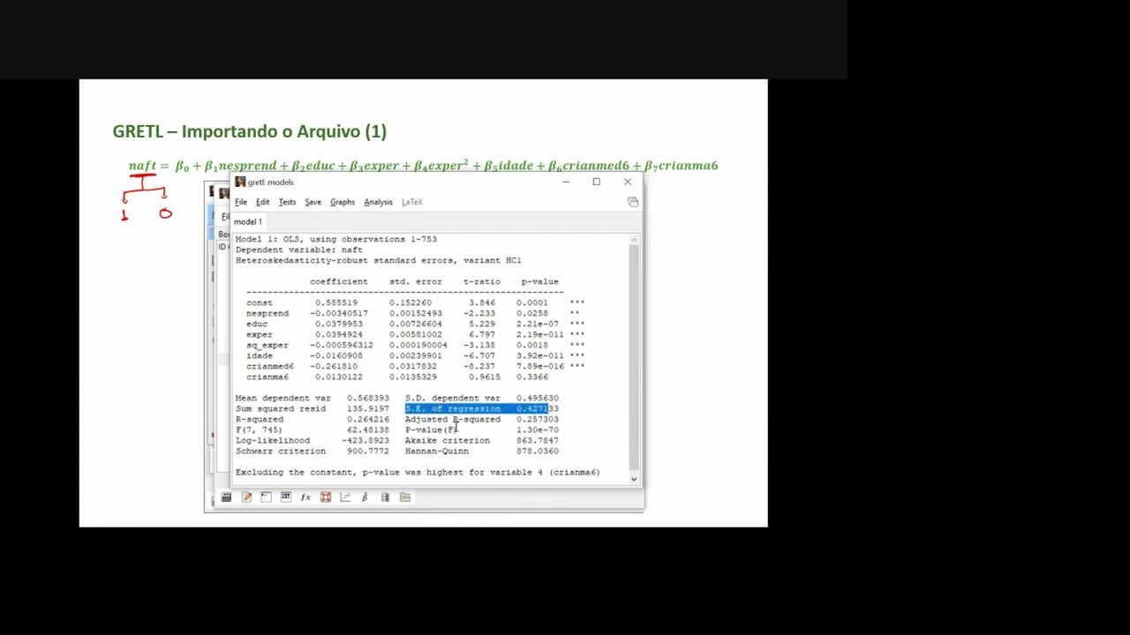
drag(235, 430, 562, 430)
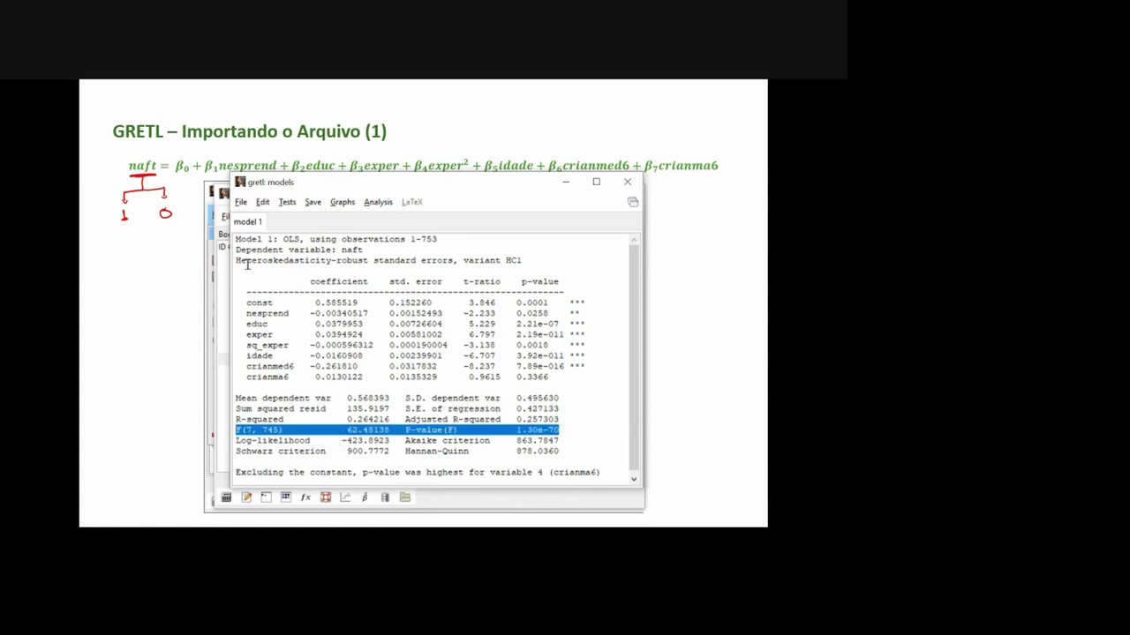
drag(247, 261, 441, 260)
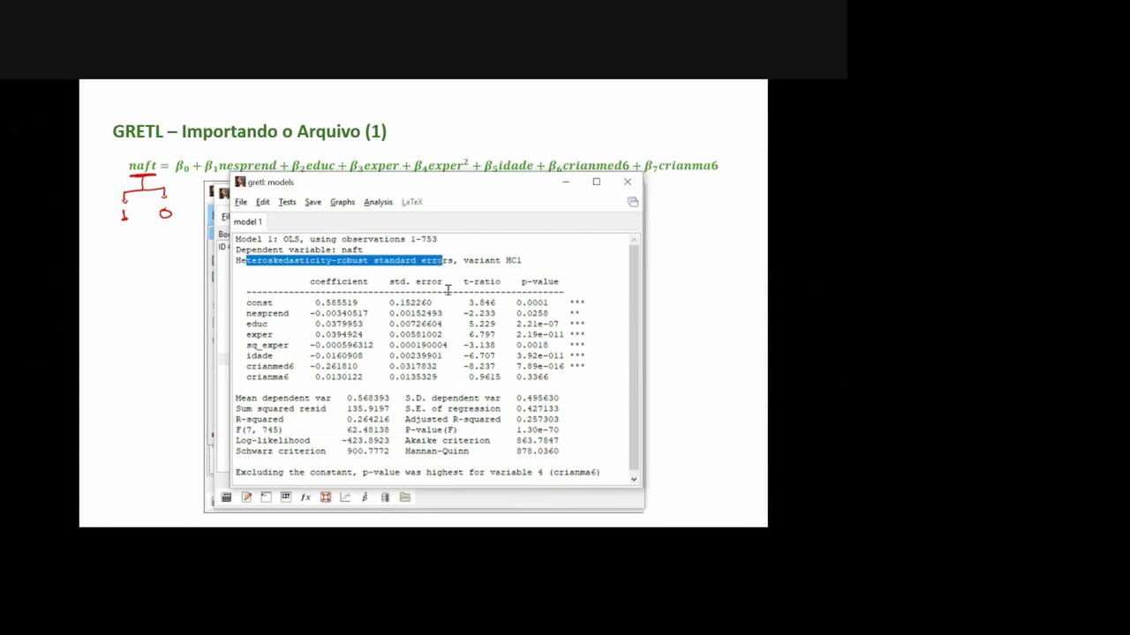
click(451, 302)
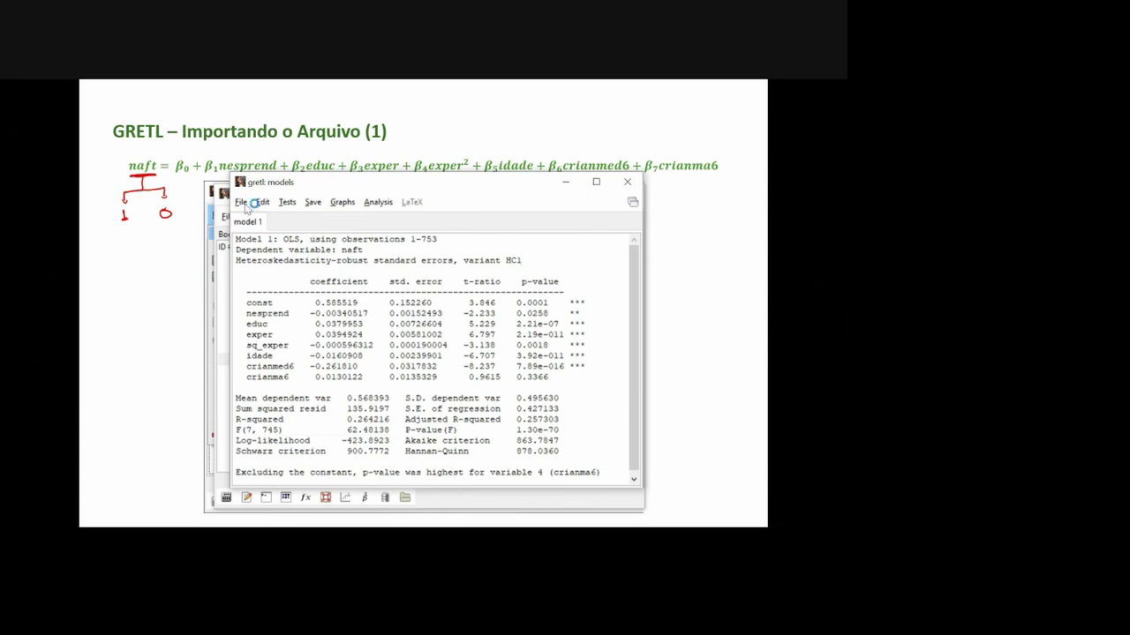
Step: Save the model output in comma-separated format to the Desktop under the name Saida 1
click(241, 203)
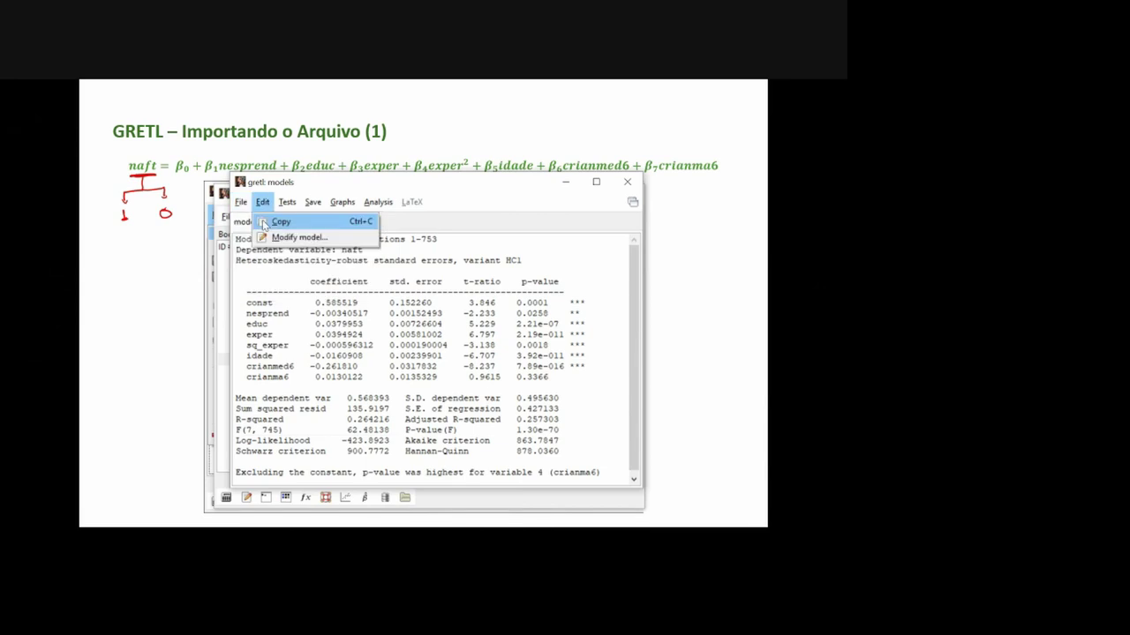
click(265, 222)
click(316, 181)
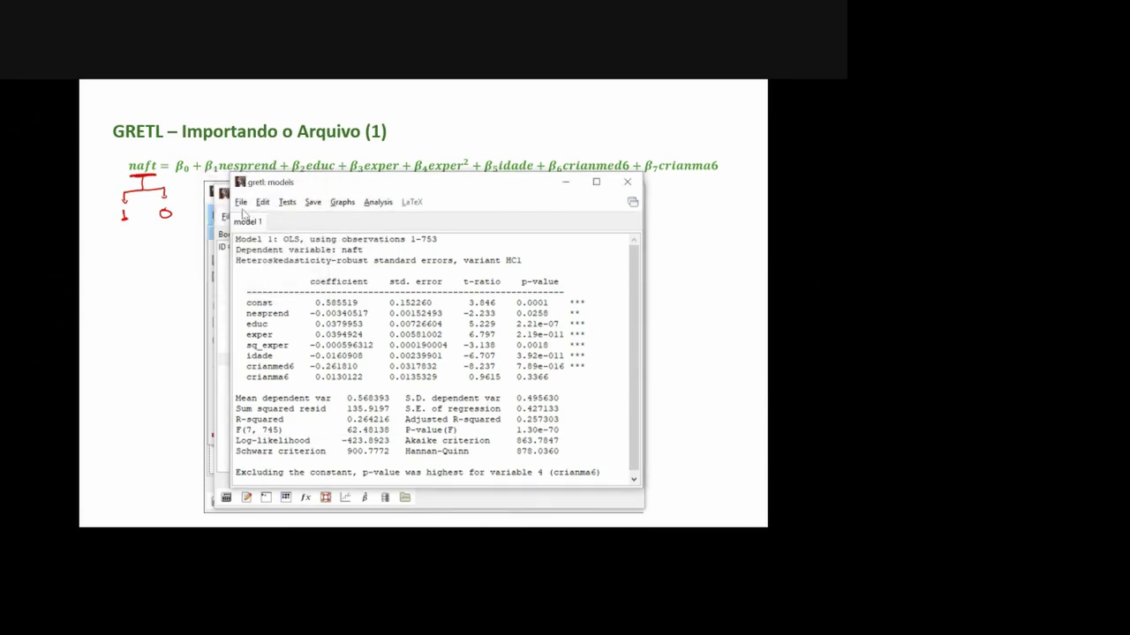
click(241, 203)
click(263, 221)
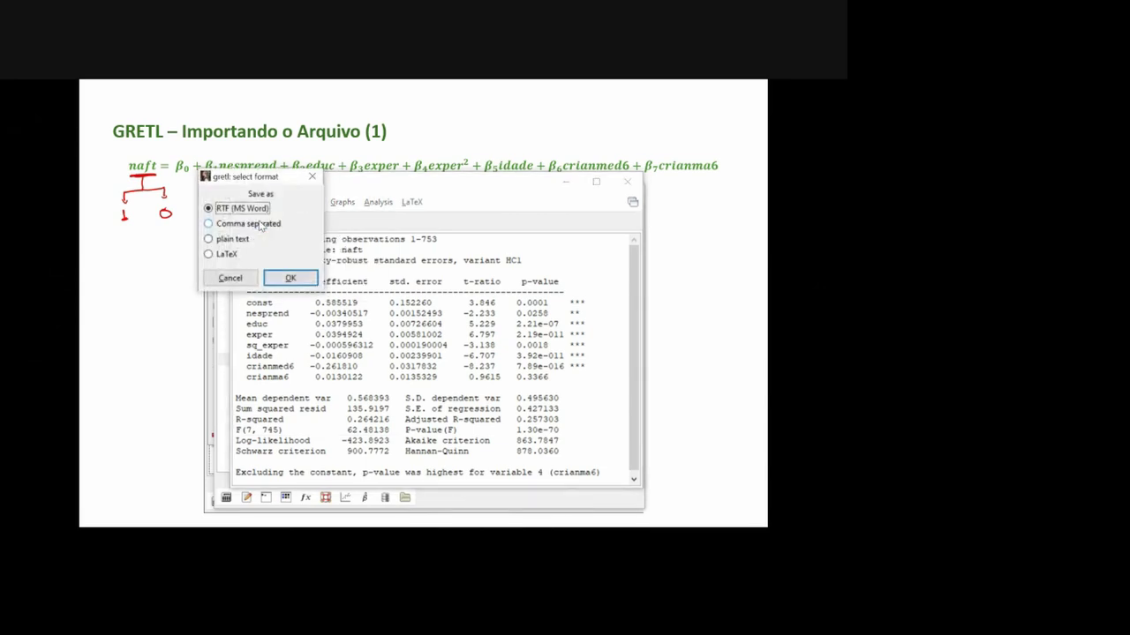
drag(250, 179, 340, 238)
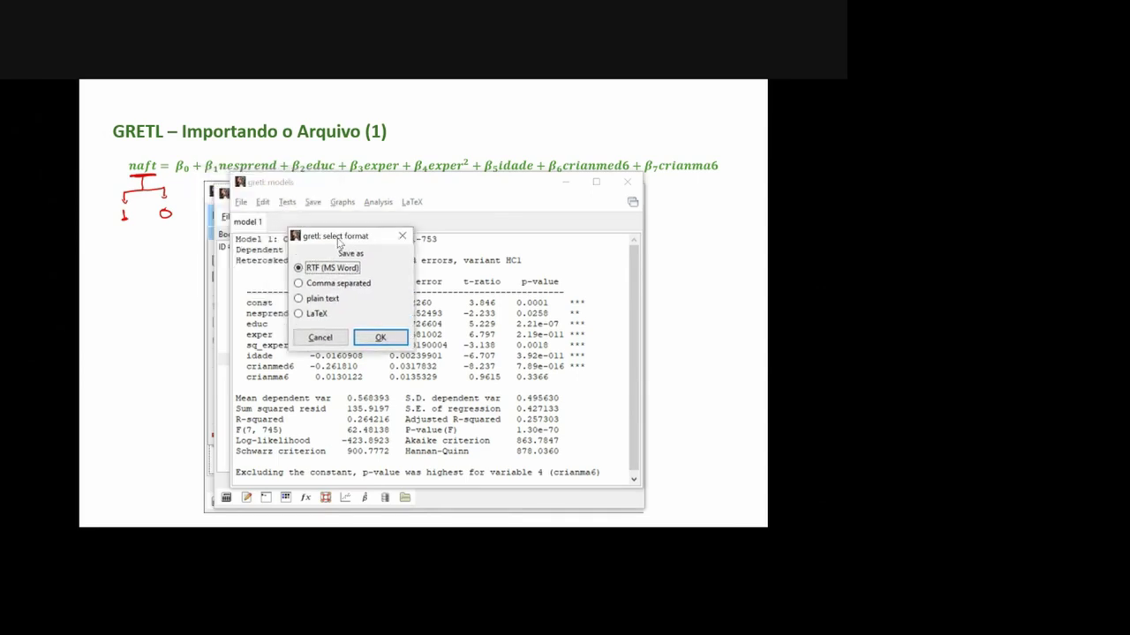
click(337, 284)
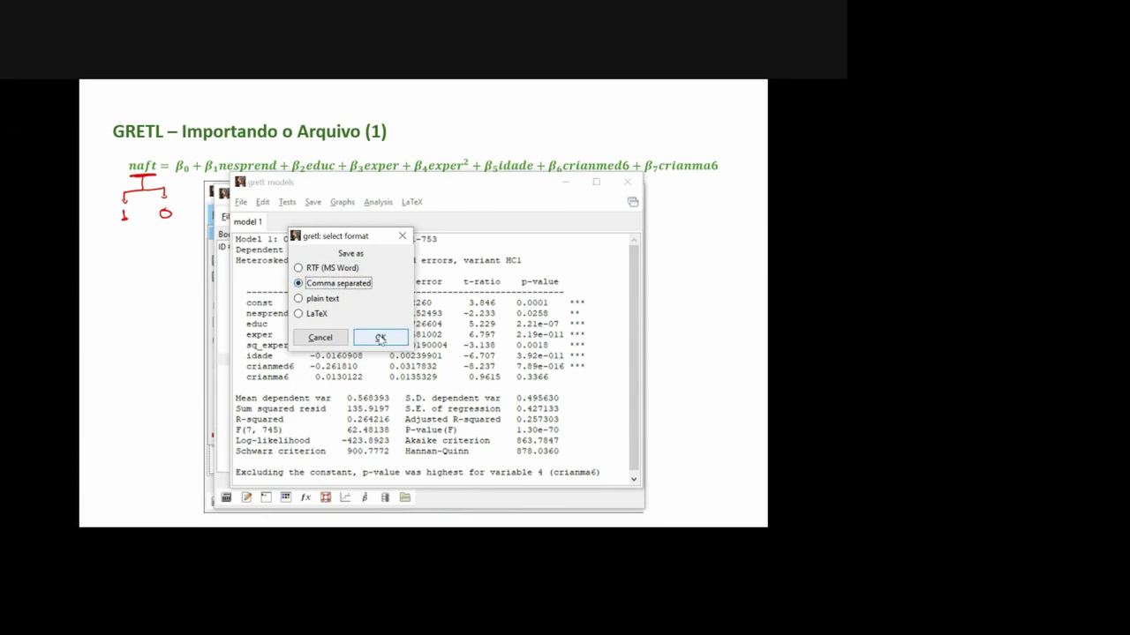
click(380, 338)
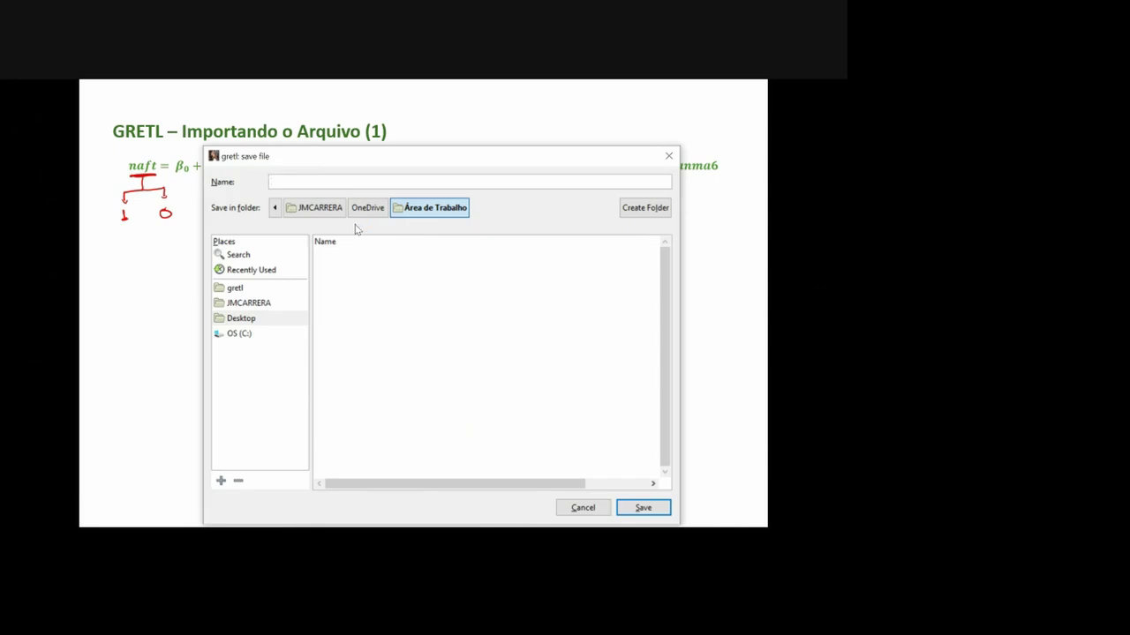
text(Saida 1)
click(641, 508)
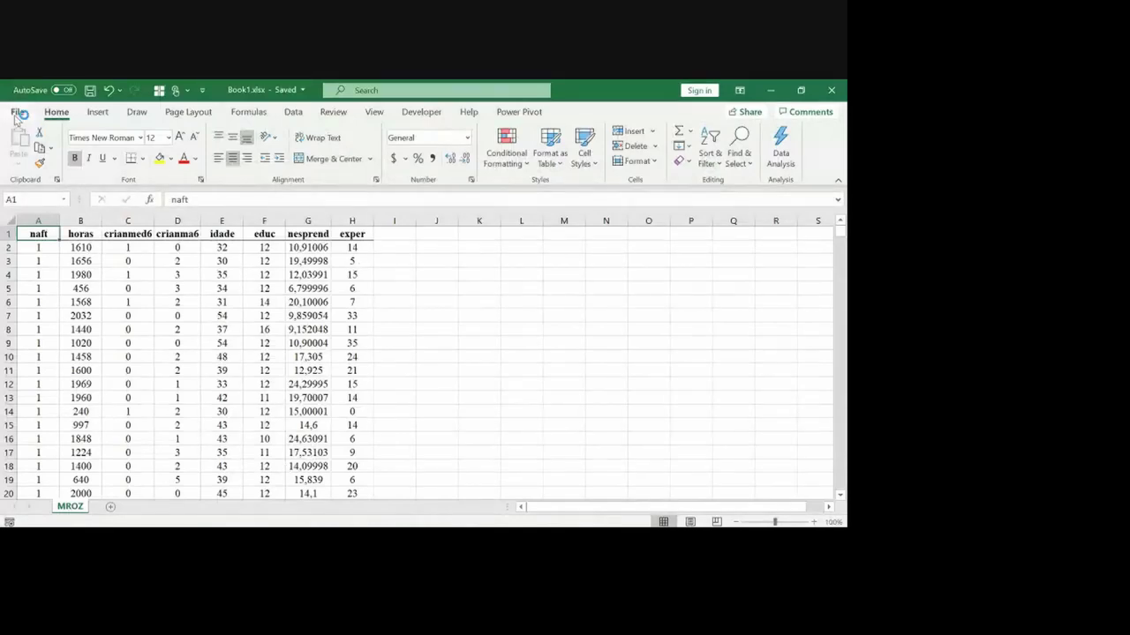
Step: Switch to Excel and set its decimal separator to a period and its thousands separator to a comma
click(17, 113)
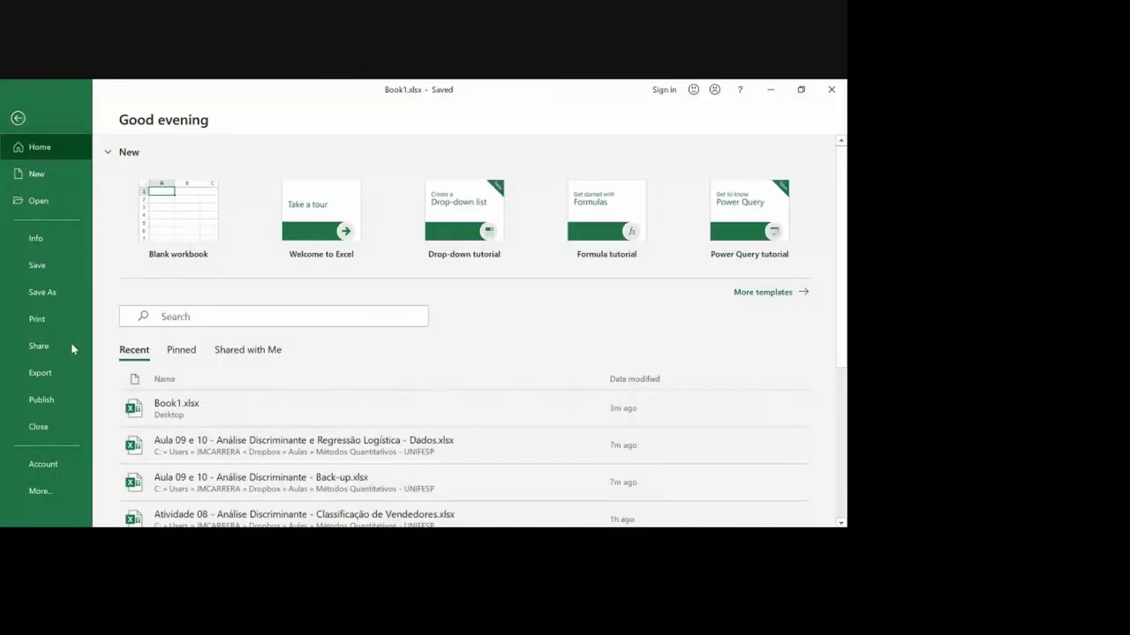
click(41, 492)
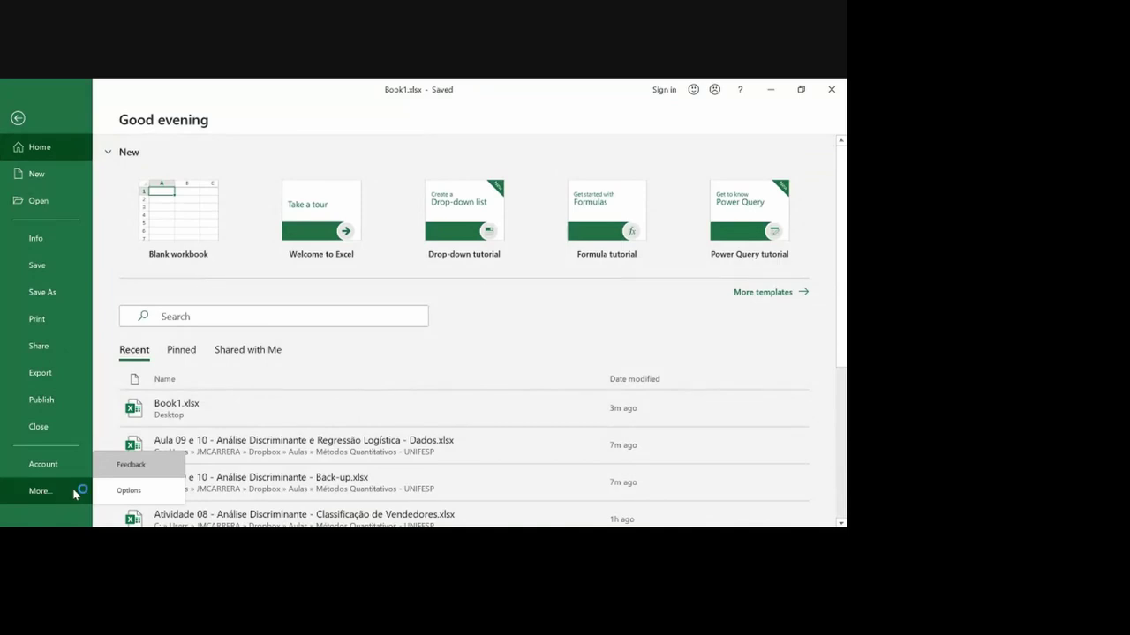
click(129, 491)
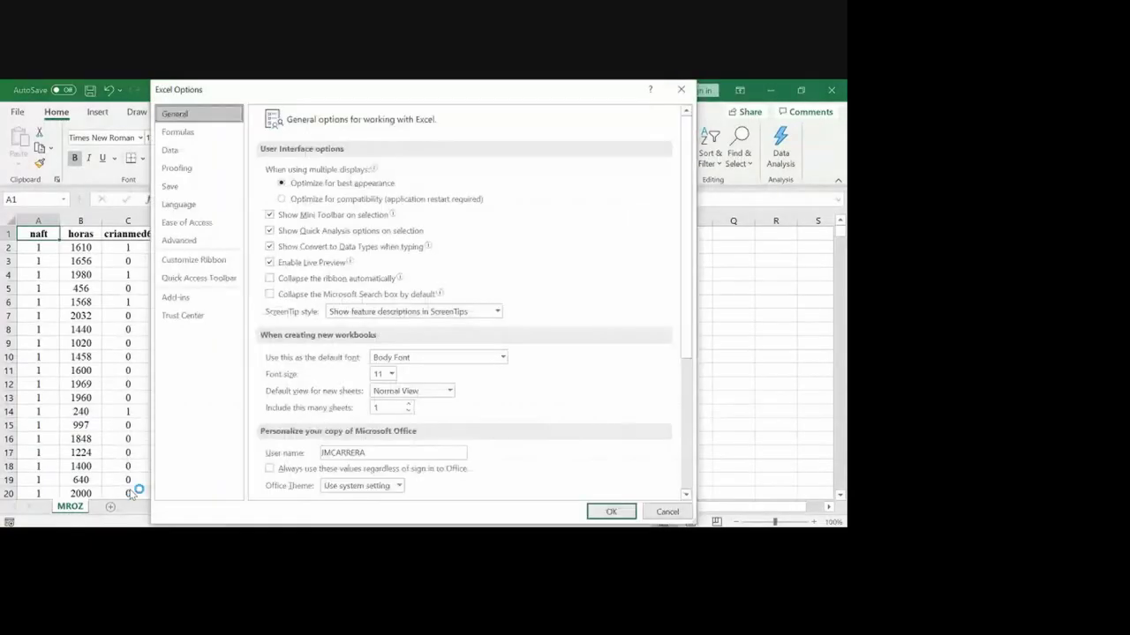
click(181, 241)
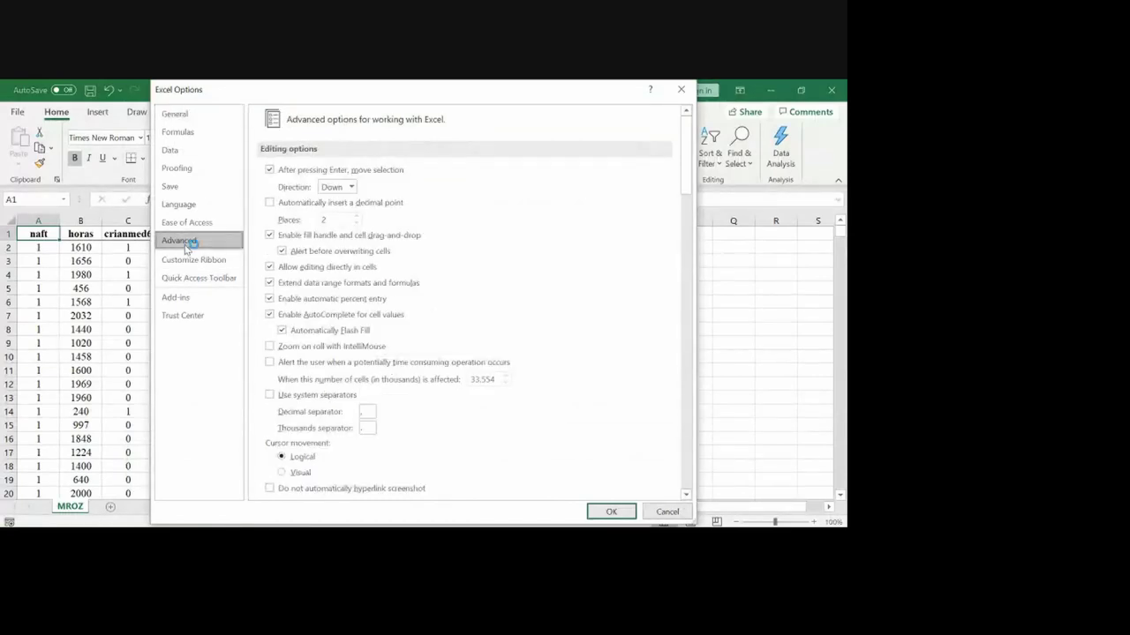
click(368, 411)
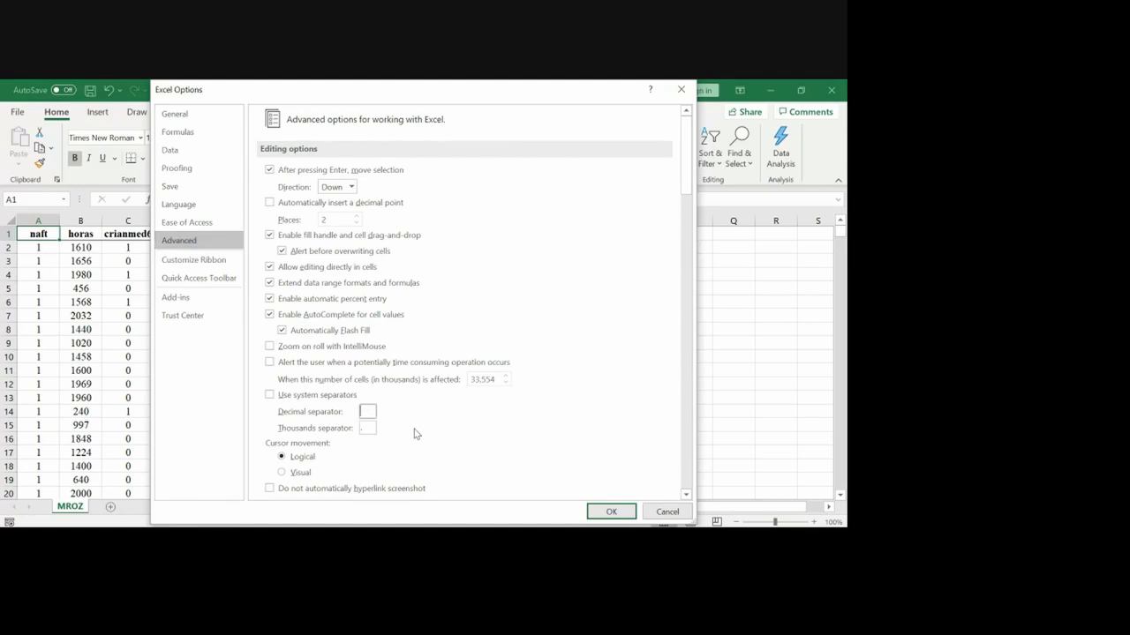
text(.)
key(Tab)
text(,)
click(606, 512)
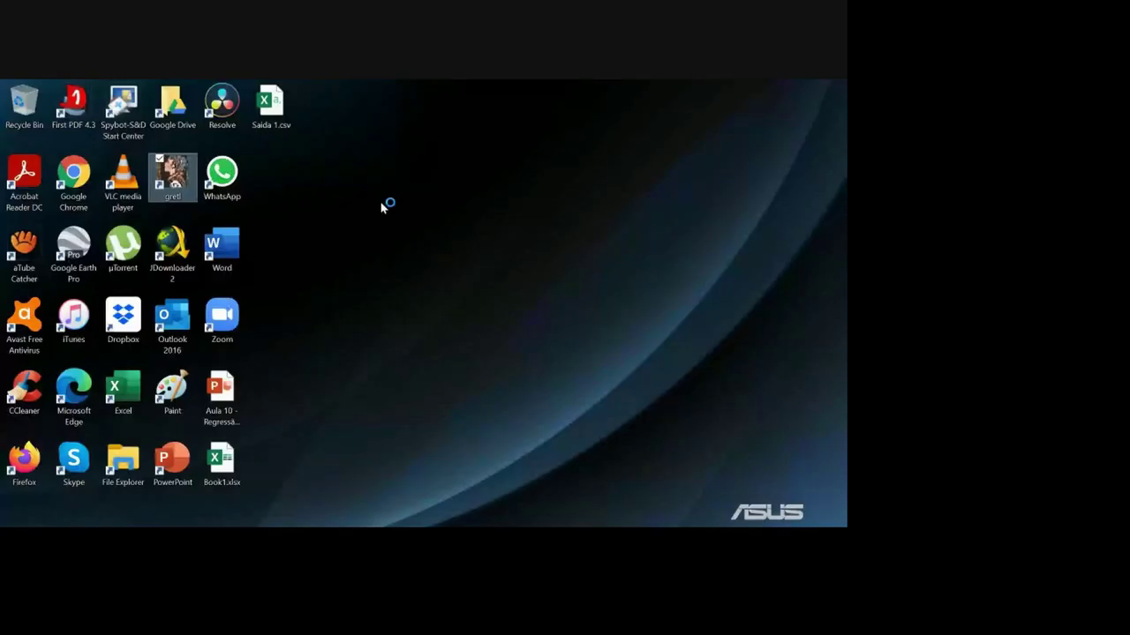
Step: Open Saida 1.csv from the desktop in Excel and autofit the width of all columns
click(281, 115)
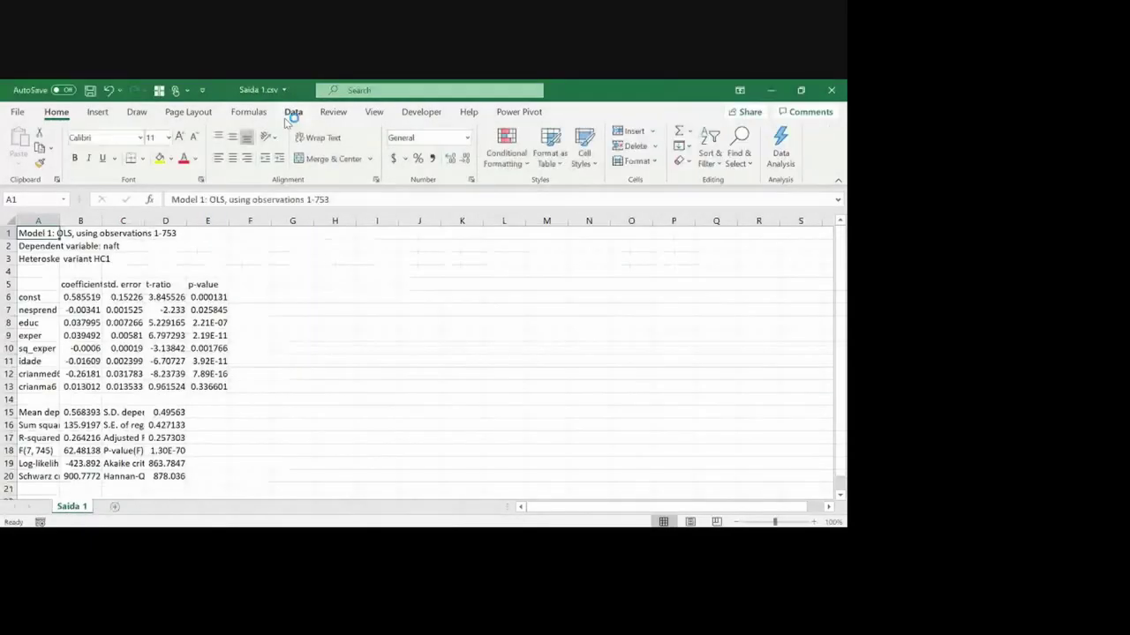
click(8, 221)
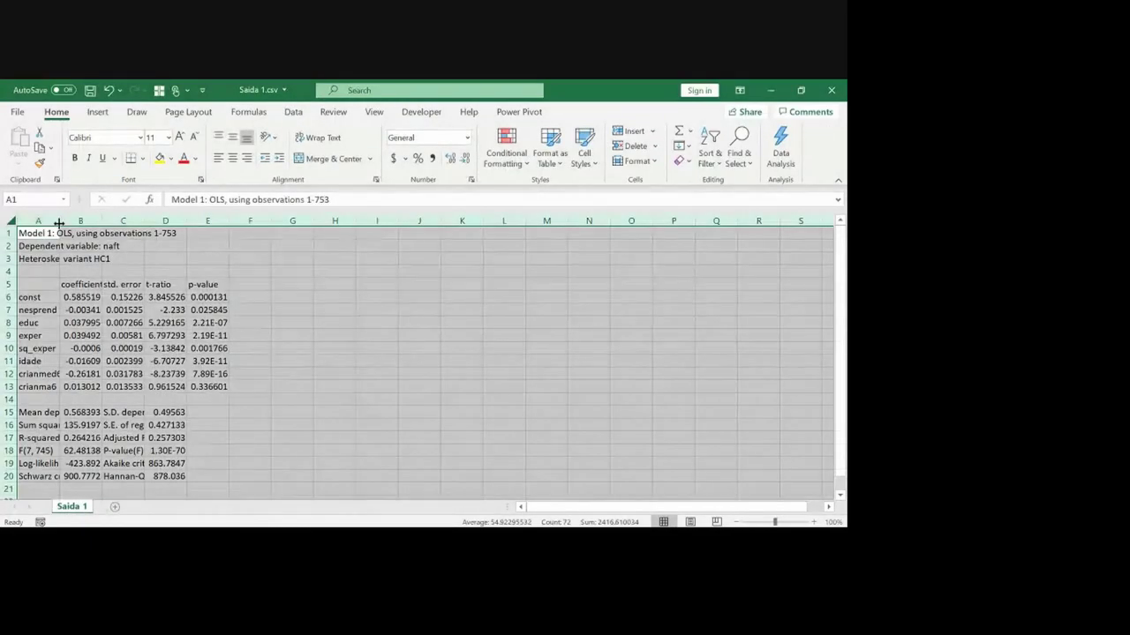
double_click(60, 221)
Step: Examine the coefficient, standard error, t-ratio and p-value columns of the exported model, going through the p-values by variable
click(214, 322)
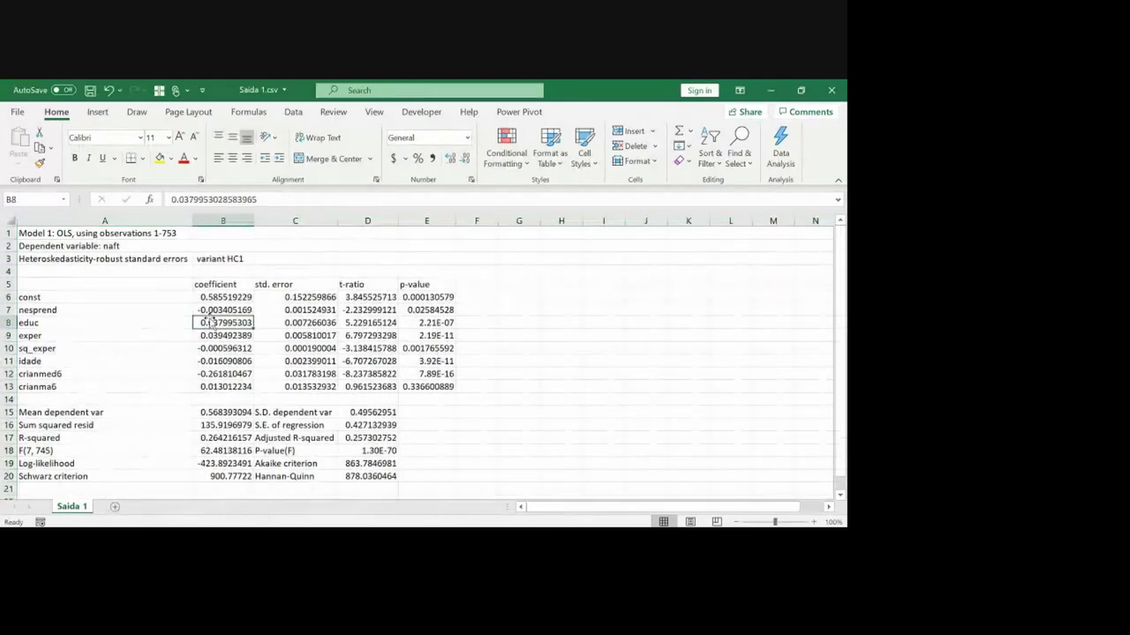
key(Up)
key(Up)
key(Up)
key(Right)
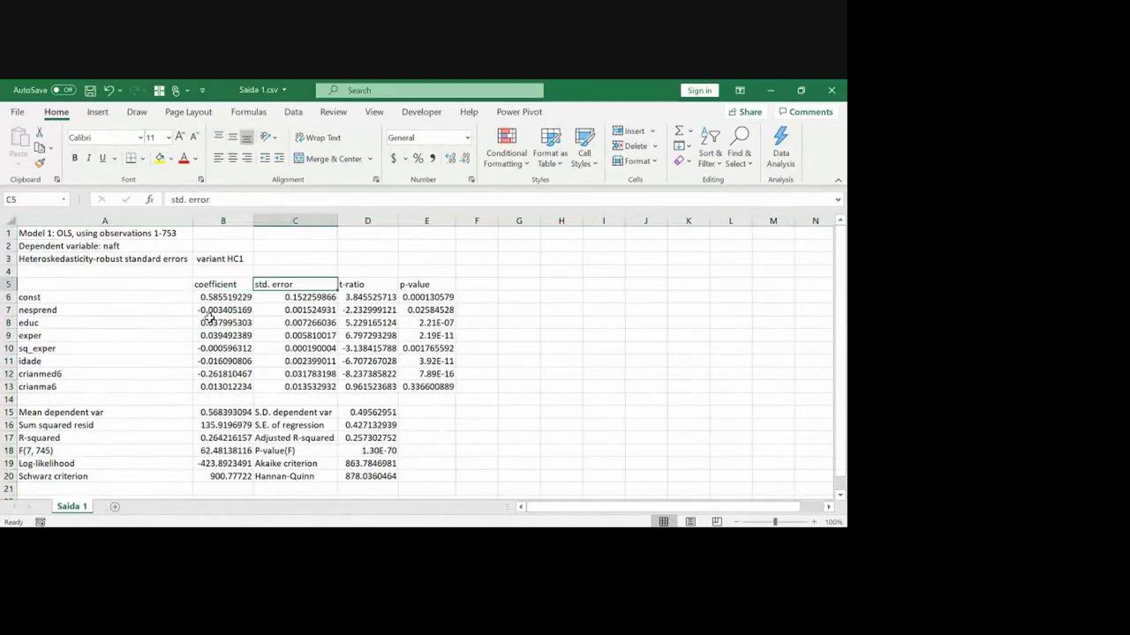
key(Right)
key(Right)
key(Down)
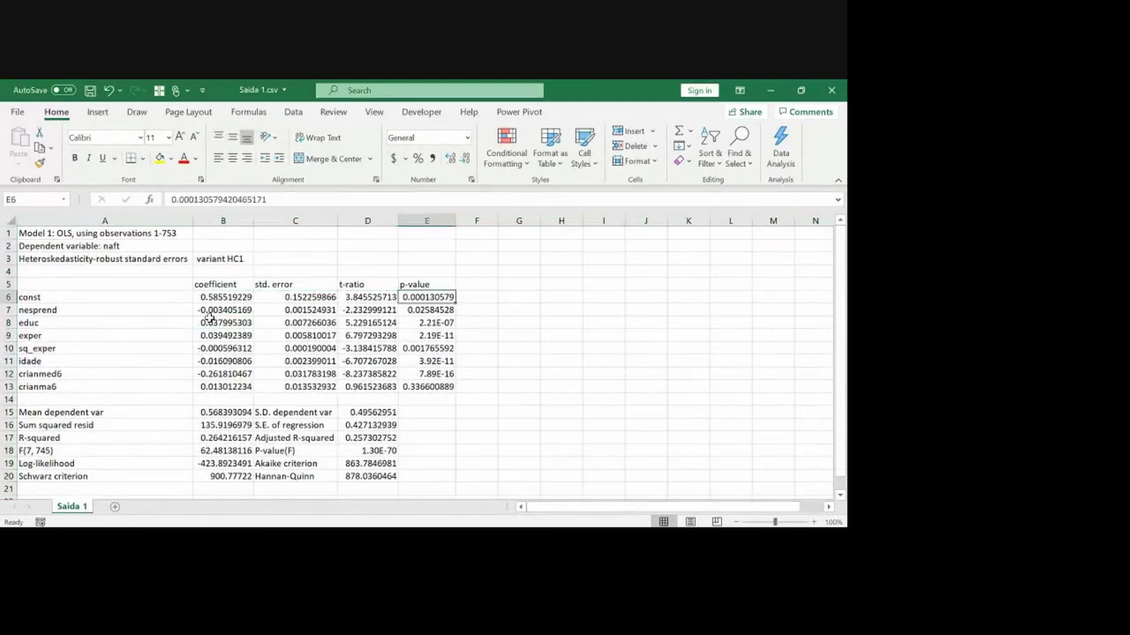
key(Down)
key(Down)
key(Down)
key(Down)
key(Down)
key(Down)
key(Down)
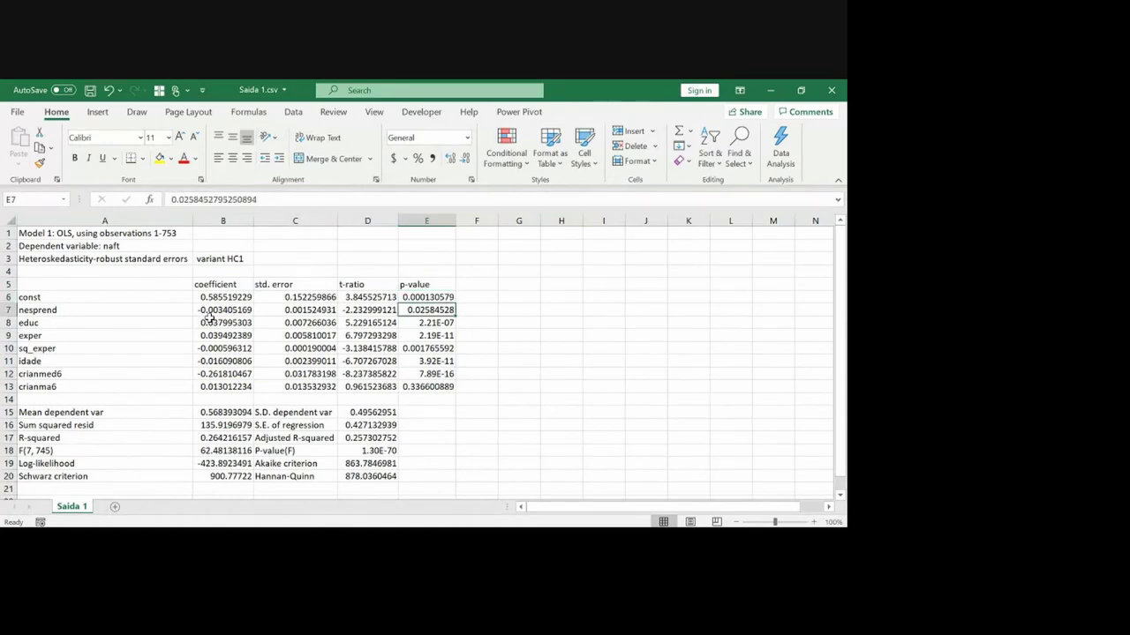
Step: Examine the R-squared, adjusted R-squared and standard error of regression in the exported OLS summary statistics
key(Left)
key(Down)
key(Down)
key(Down)
key(Down)
key(Left)
key(Left)
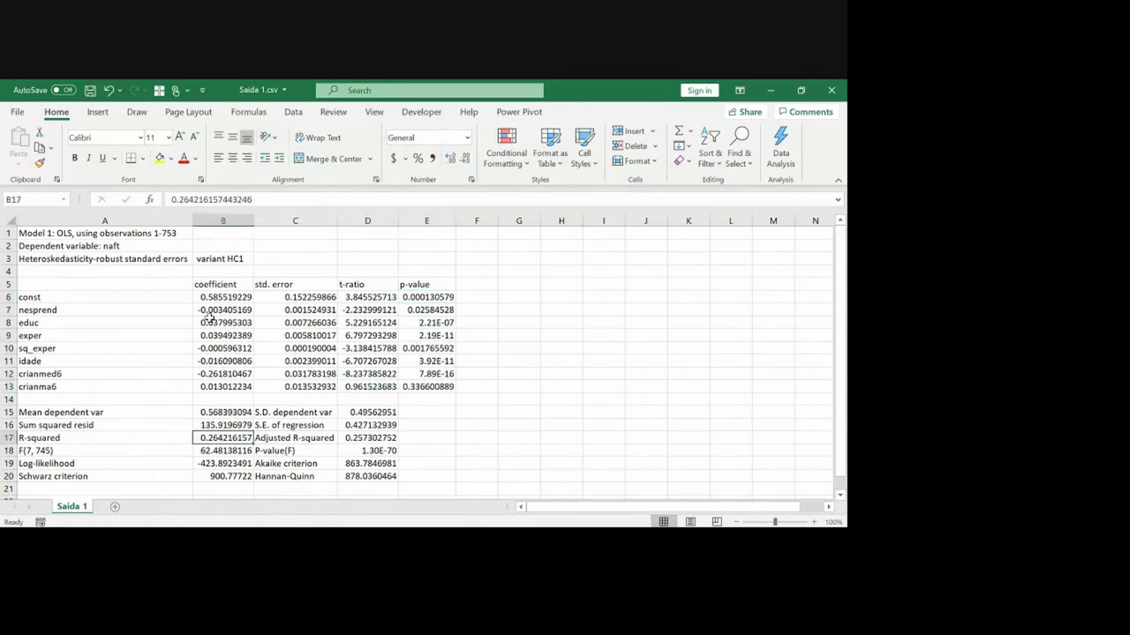
key(Left)
key(Right)
key(Right)
key(Up)
key(Right)
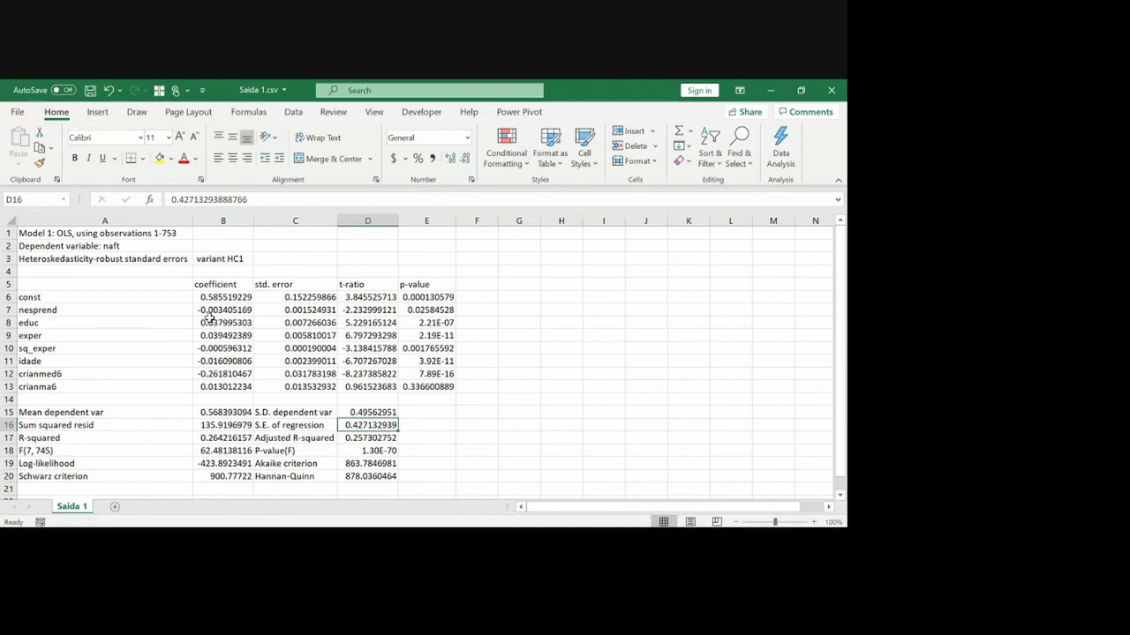
click(89, 247)
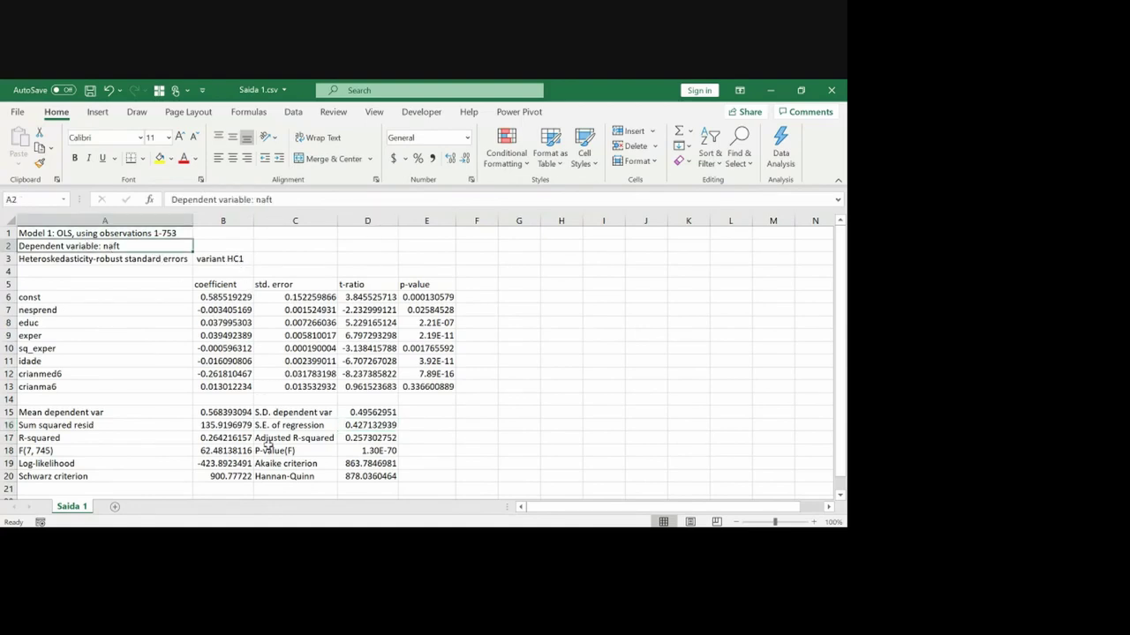
Step: Examine the F statistic and its p-value across their row, check below the remaining statistics, and return to the top of the sheet
click(128, 452)
key(ctrl+shift+Right)
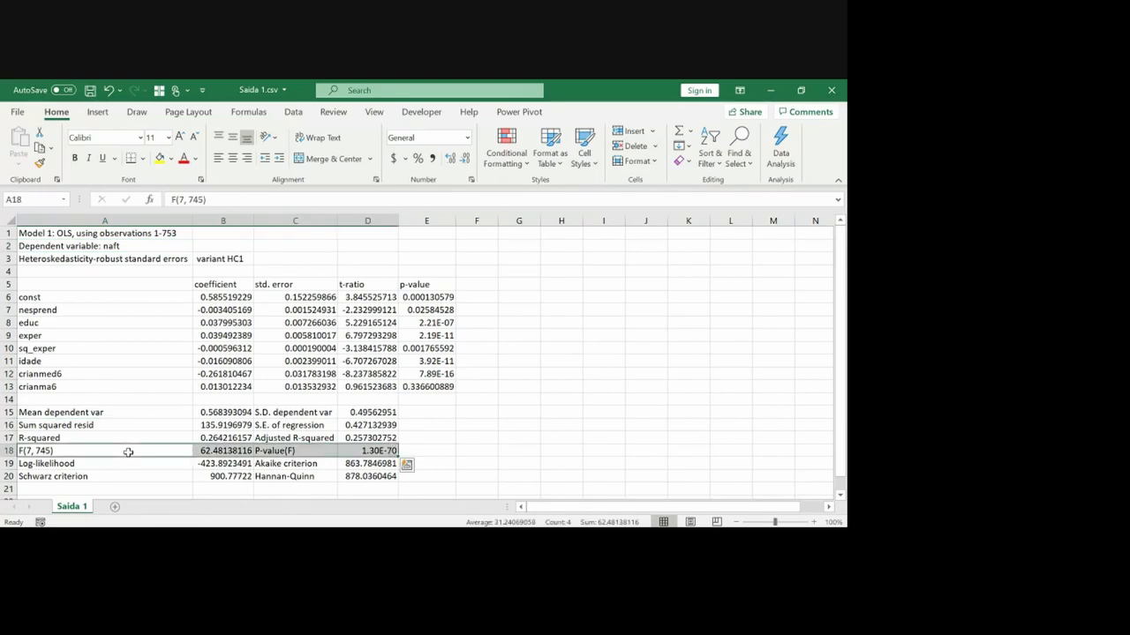
key(Down)
key(Down)
key(Down)
key(Down)
key(Down)
key(Down)
key(Down)
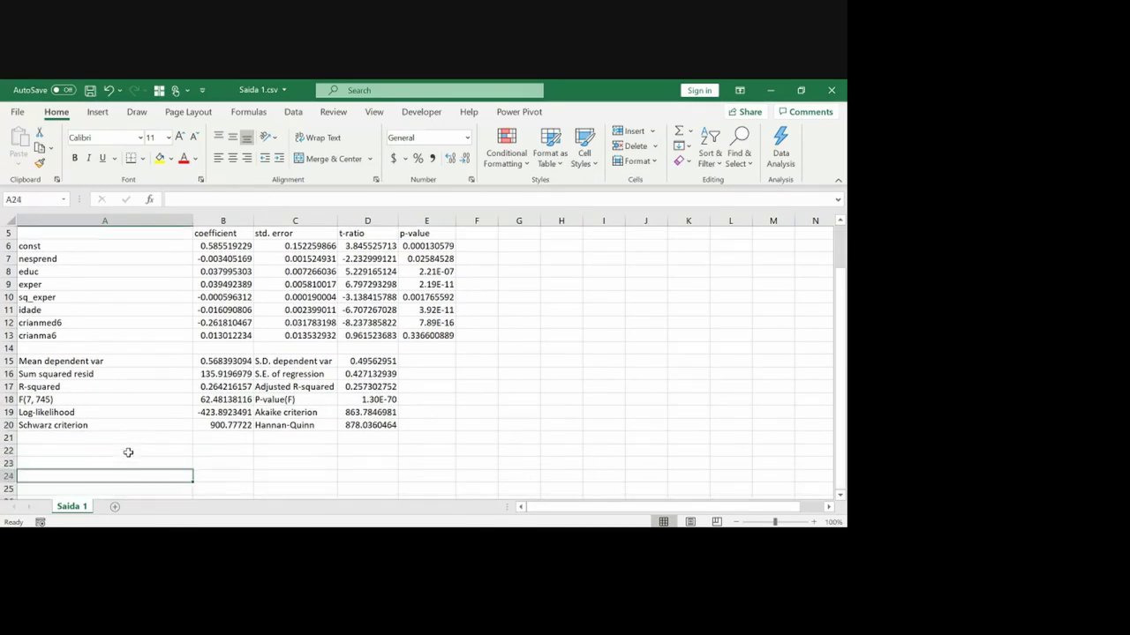
key(ctrl+Up)
key(ctrl+Up)
key(ctrl+Up)
key(ctrl+Up)
key(ctrl+Up)
key(ctrl+Up)
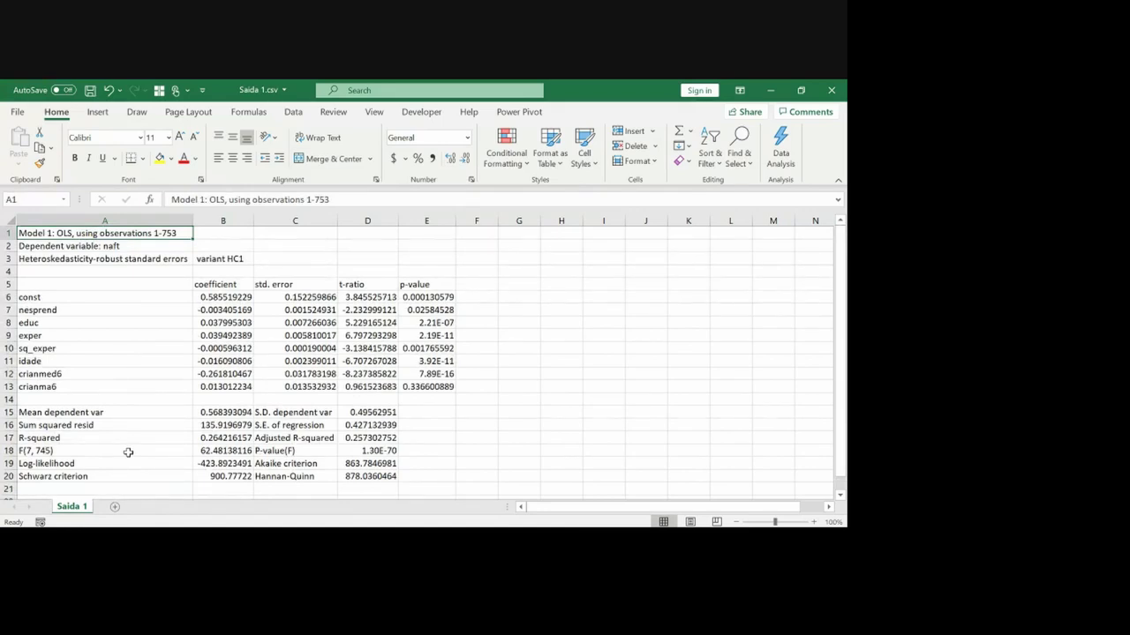
Step: Set Excel's decimal separator to a comma and its thousands separator to a period
click(27, 115)
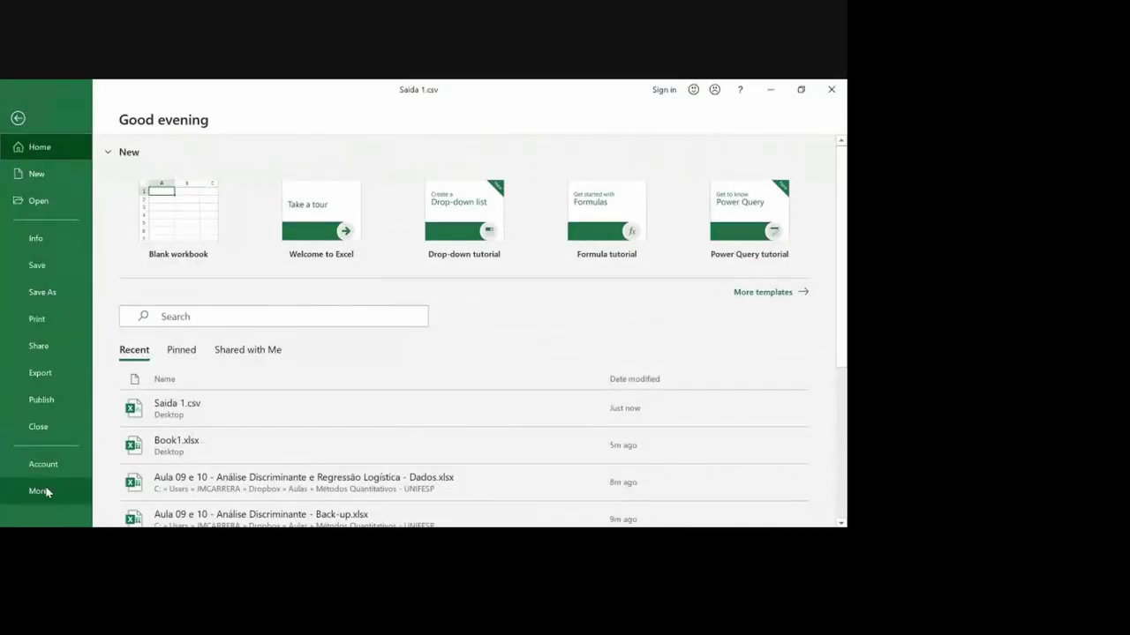
click(47, 494)
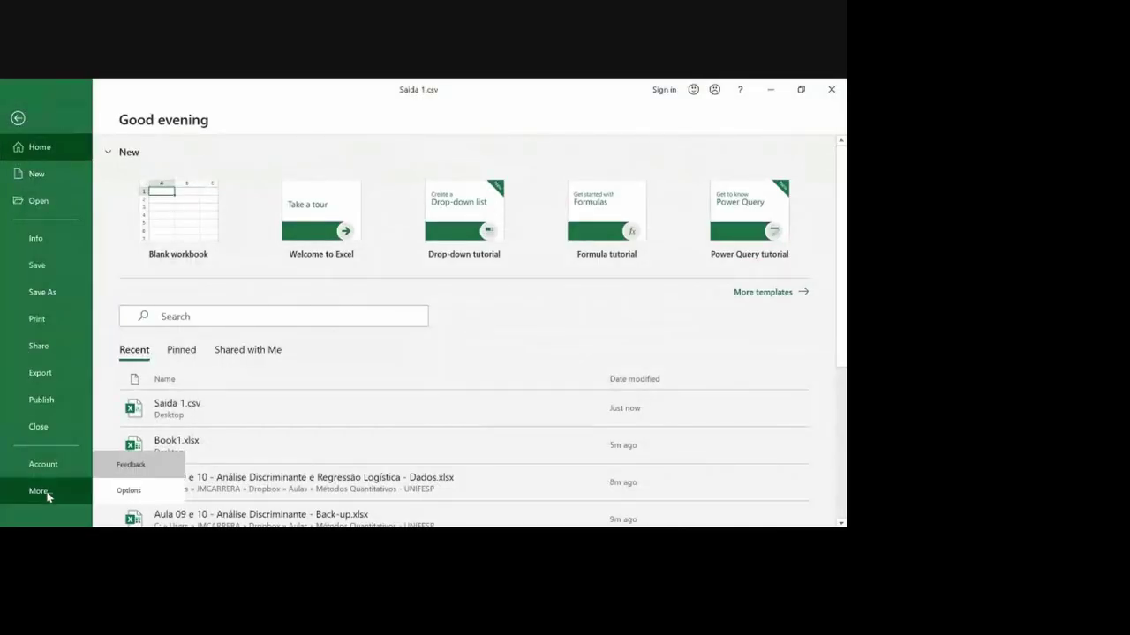
click(113, 494)
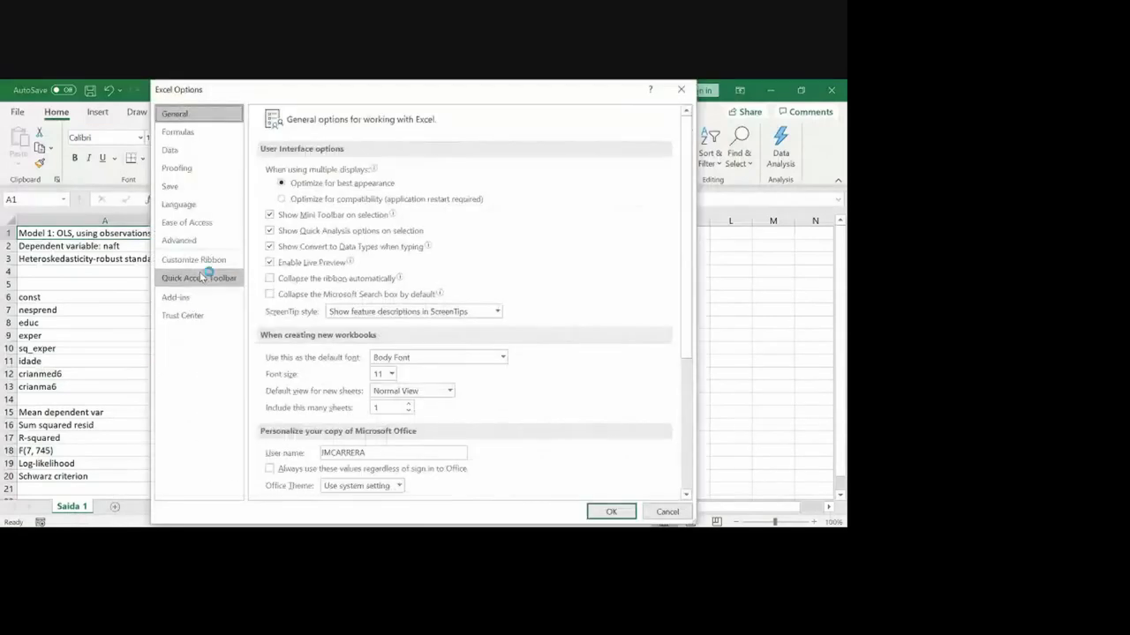
click(199, 246)
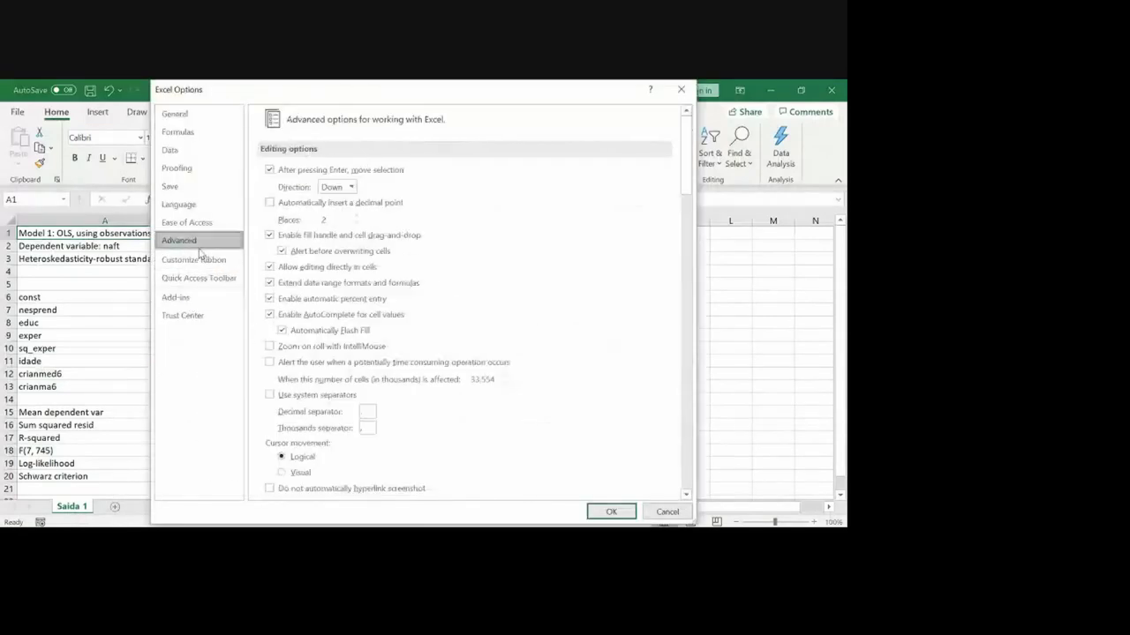
click(369, 411)
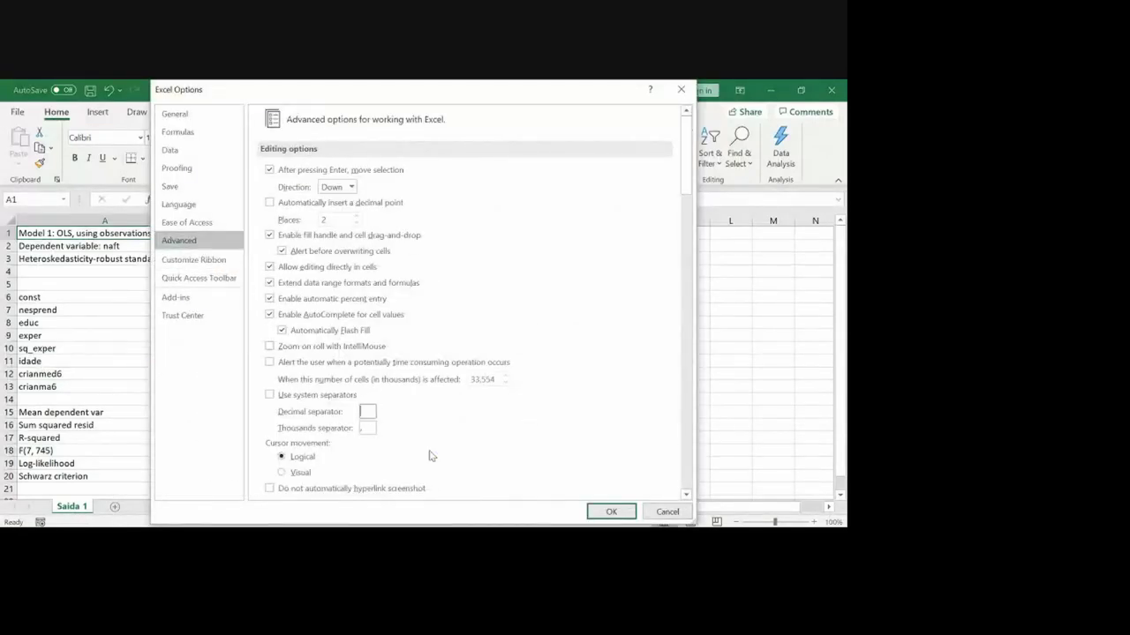
text(.)
key(Tab)
key(Return)
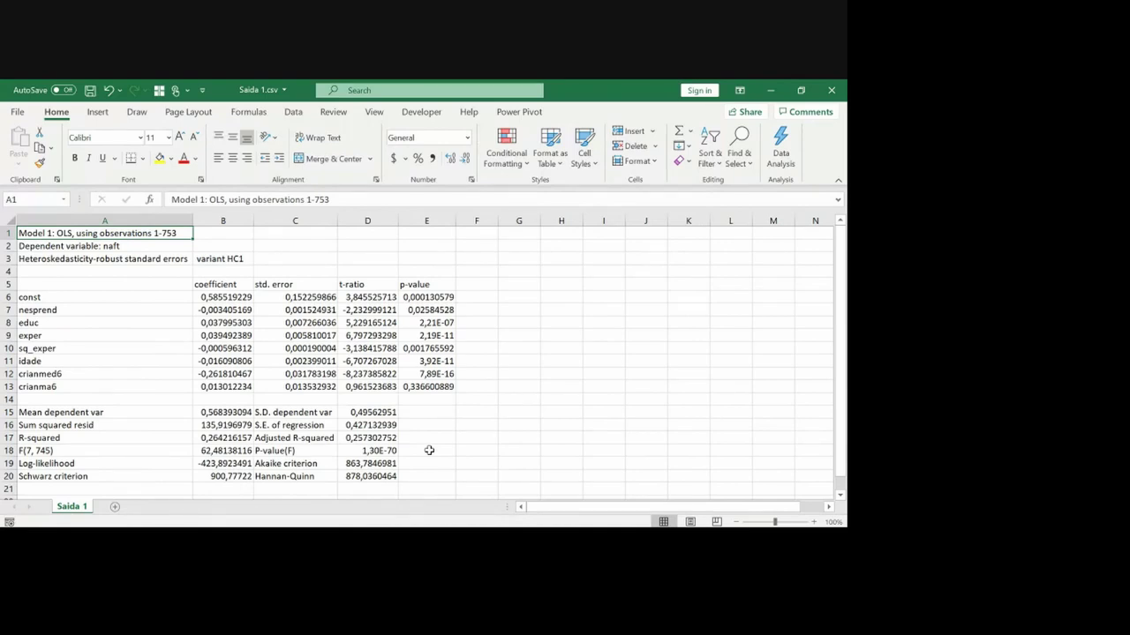
Step: Highlight in yellow the model title, the heteroskedasticity-robust standard errors label and the std. error column from header to crianma6
click(158, 160)
click(160, 256)
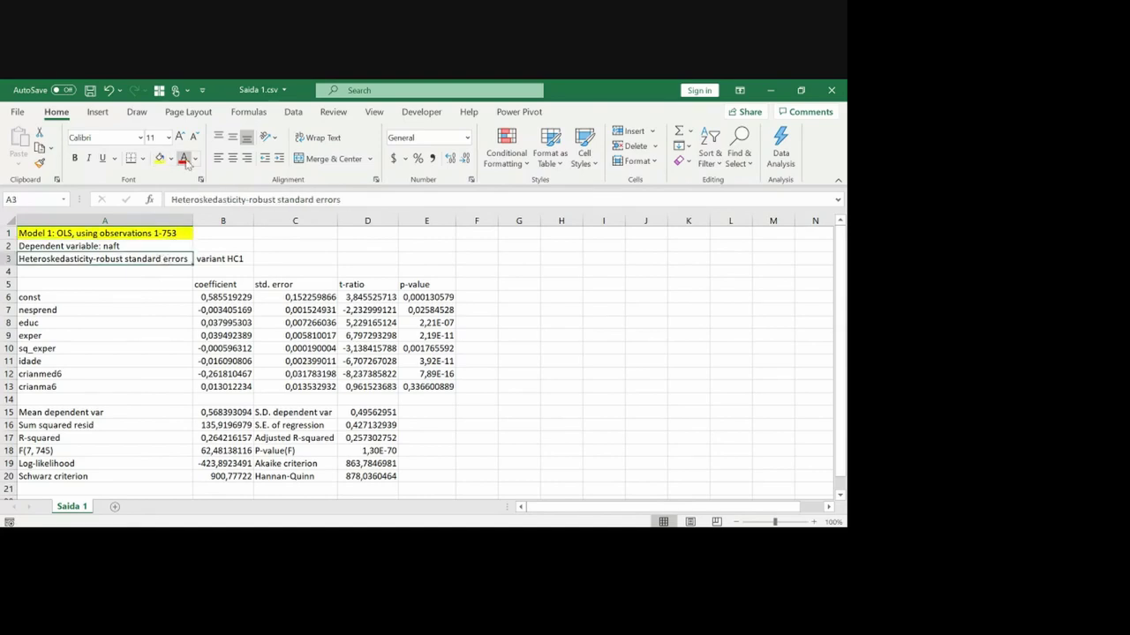
click(159, 159)
drag(296, 285, 300, 389)
click(159, 160)
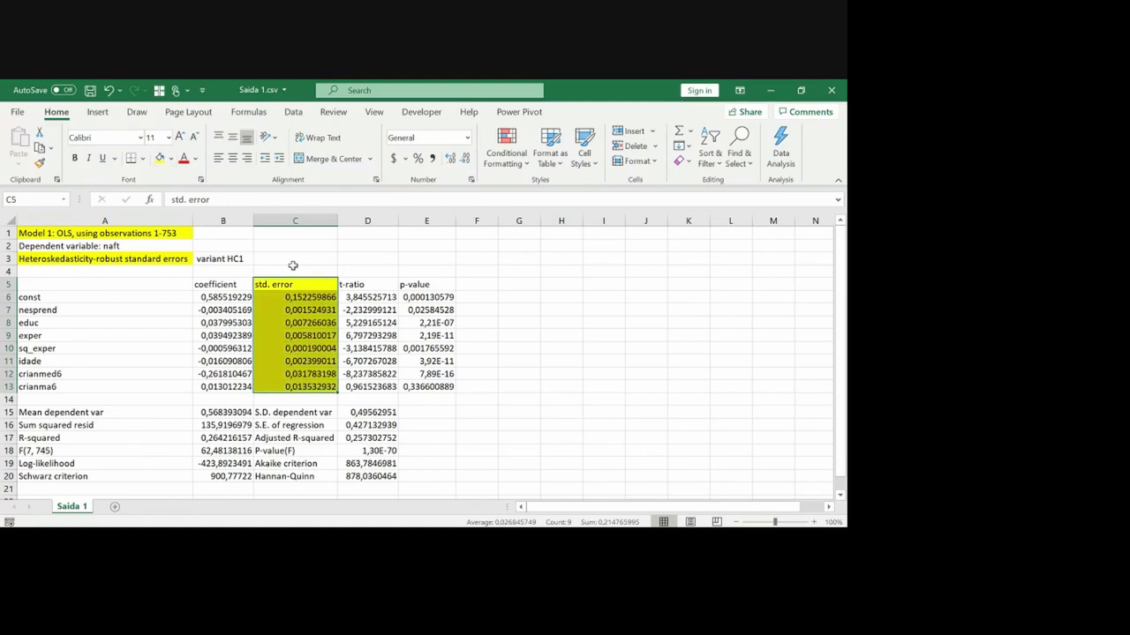
Step: Switch to gretl and estimate a binary logit model with naft as dependent variable, keeping the listed regressors and showing p-values
click(605, 346)
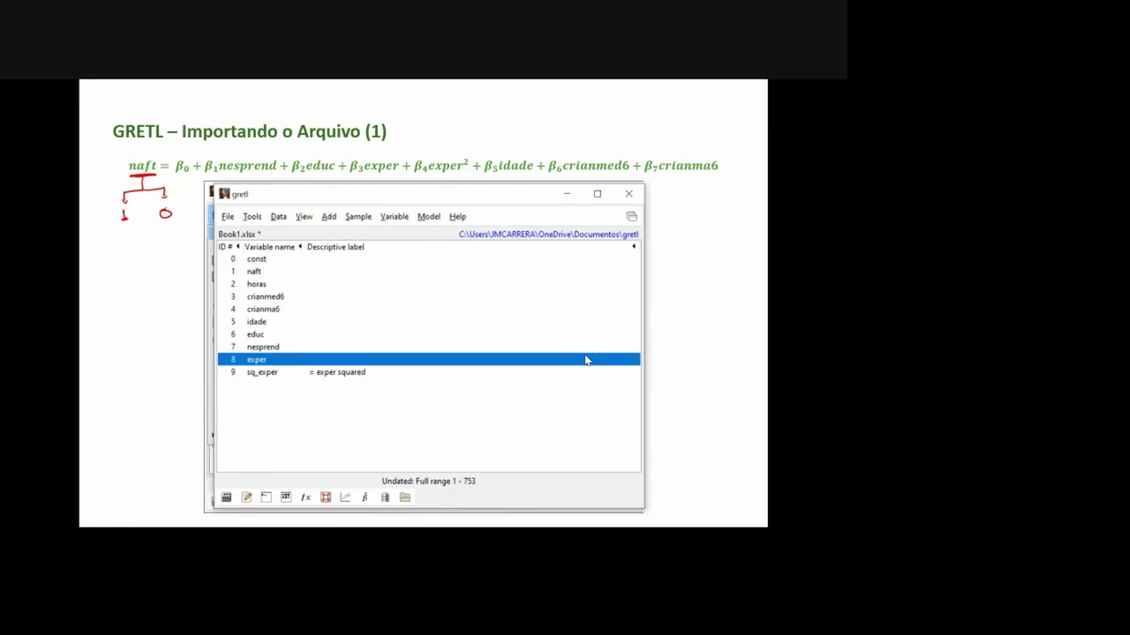
click(429, 216)
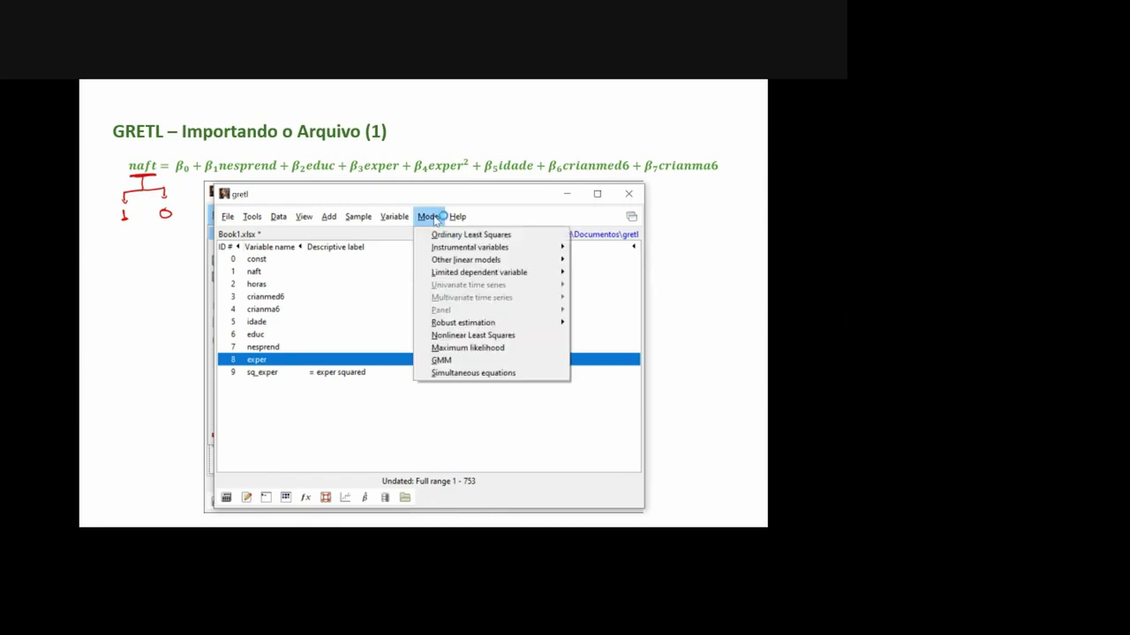
click(538, 278)
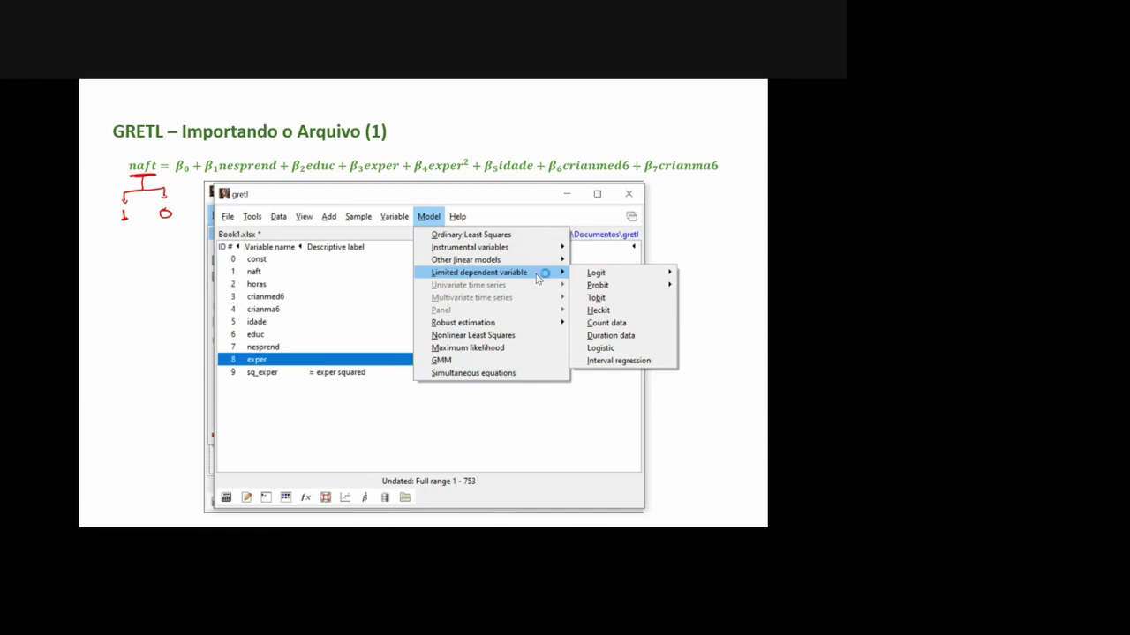
click(619, 276)
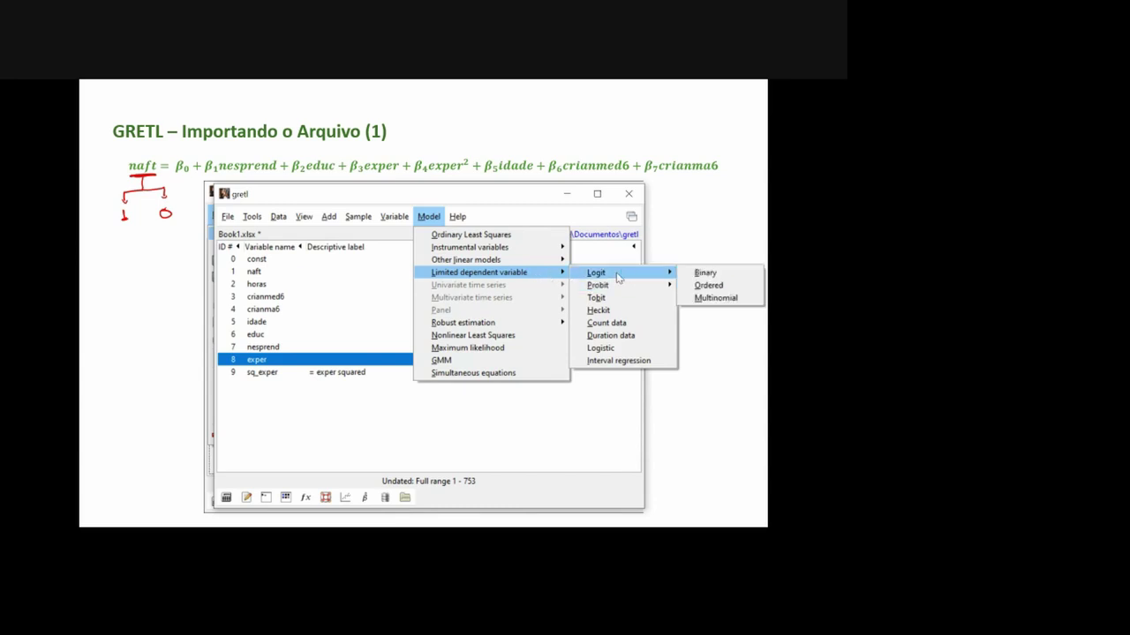
click(732, 276)
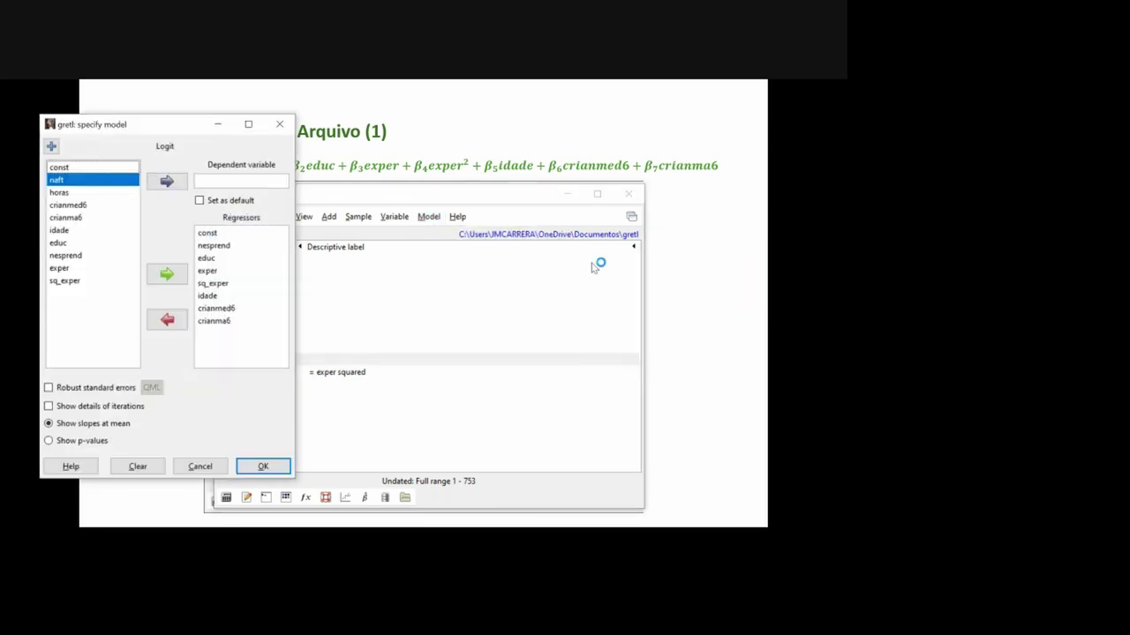
drag(160, 126, 472, 139)
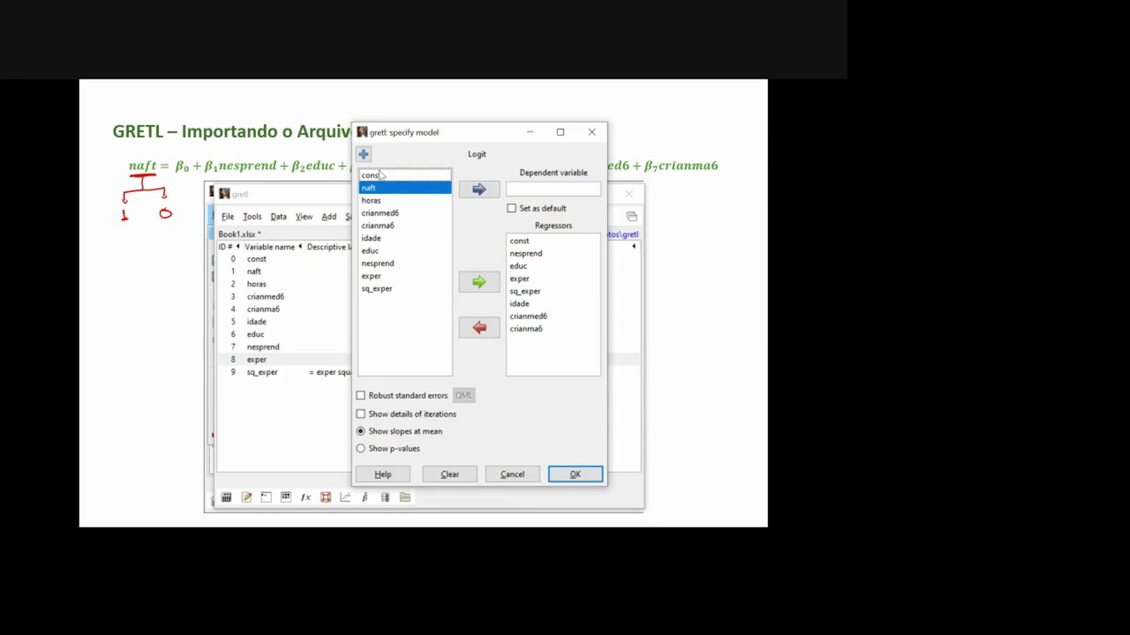
drag(439, 142, 423, 148)
click(463, 195)
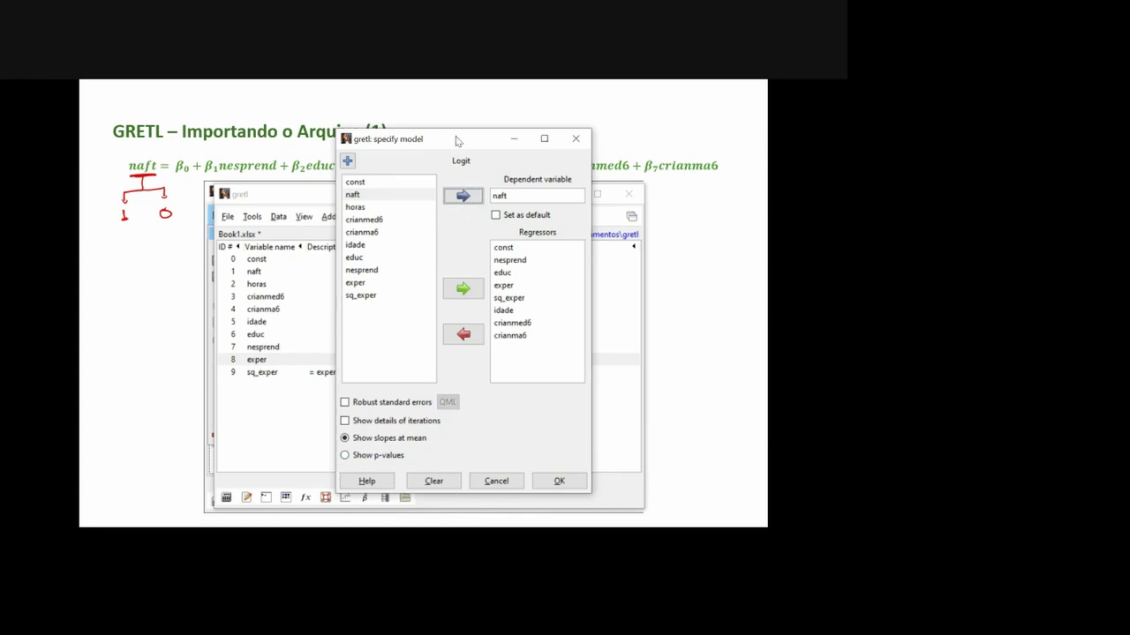
drag(456, 141, 428, 141)
click(317, 455)
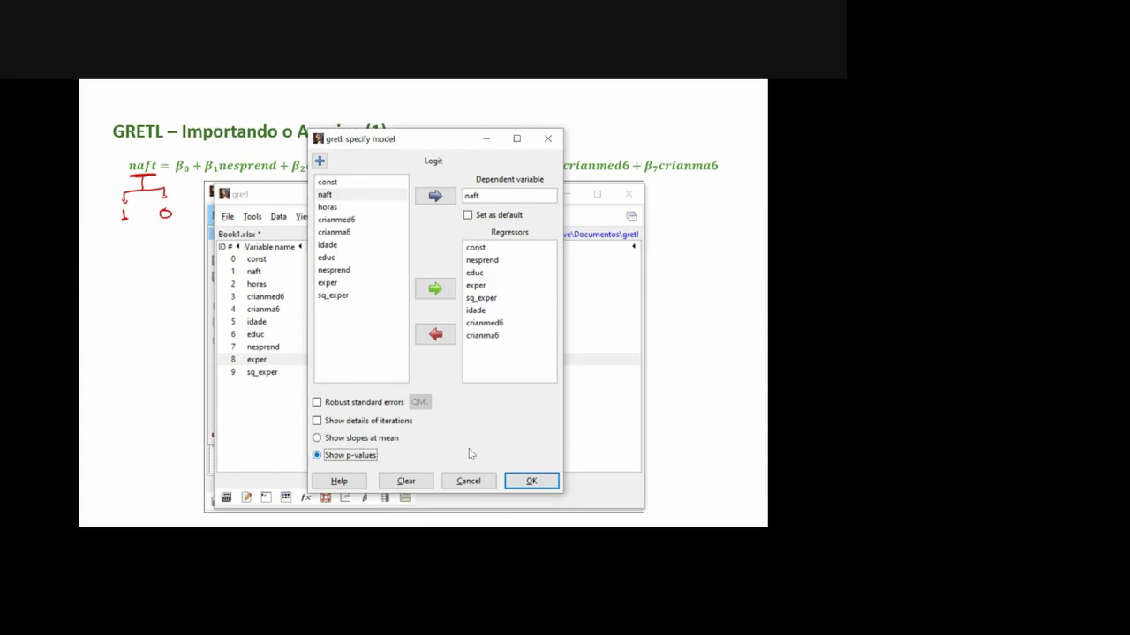
click(530, 484)
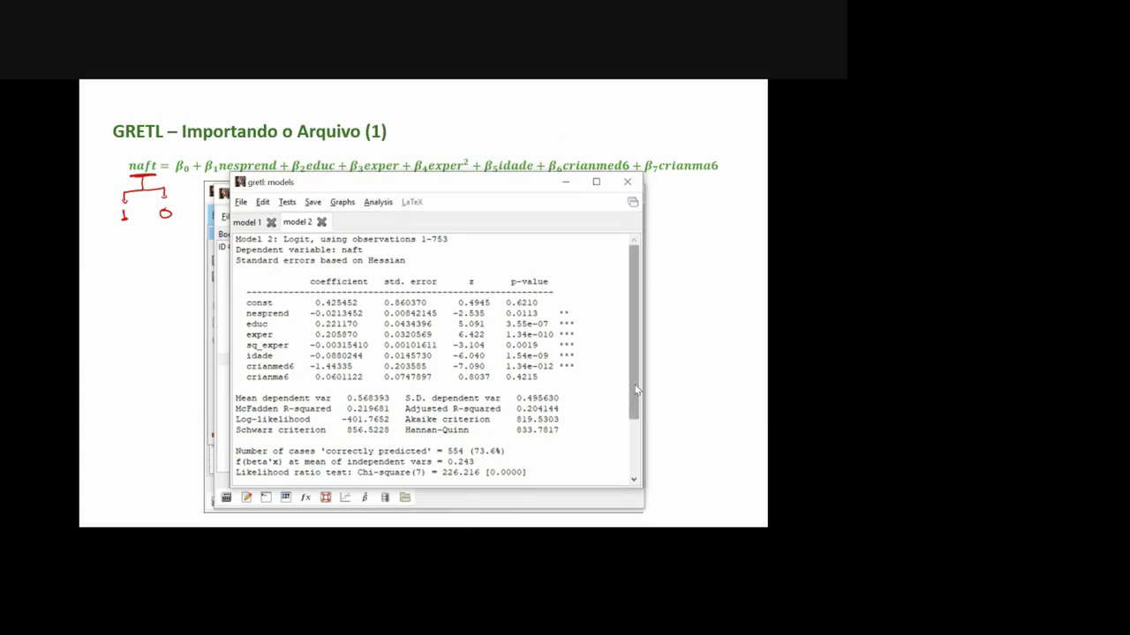
Step: Examine the McFadden R-squared and log-likelihood in the logit model output
mouse_move(635, 390)
mouse_down()
mouse_move(630, 457)
mouse_move(632, 372)
mouse_up()
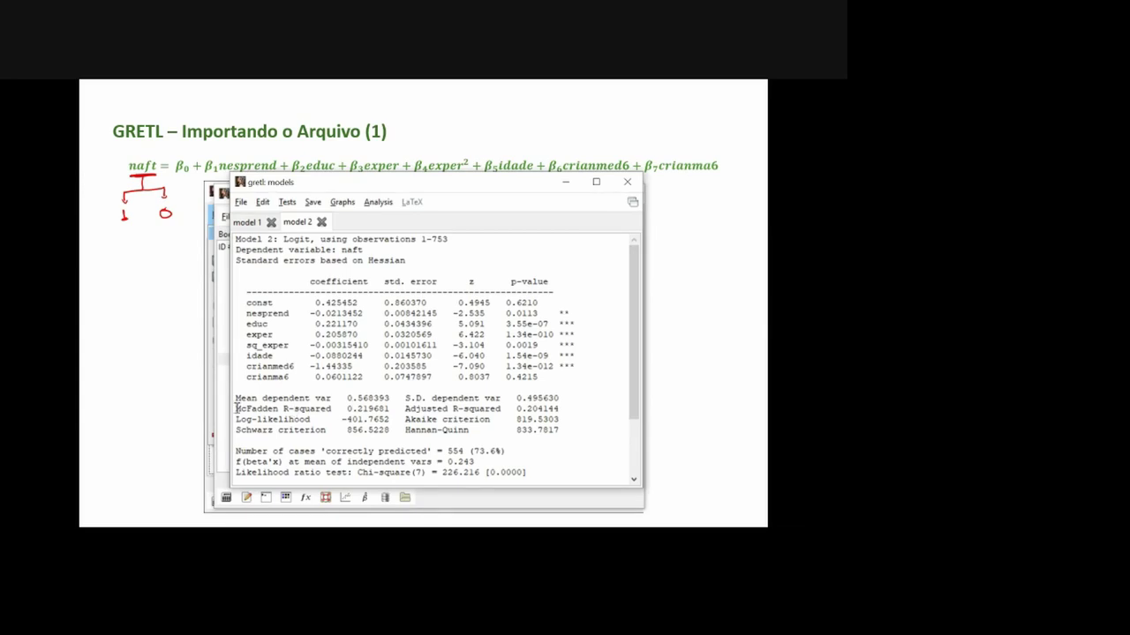
drag(236, 409, 391, 410)
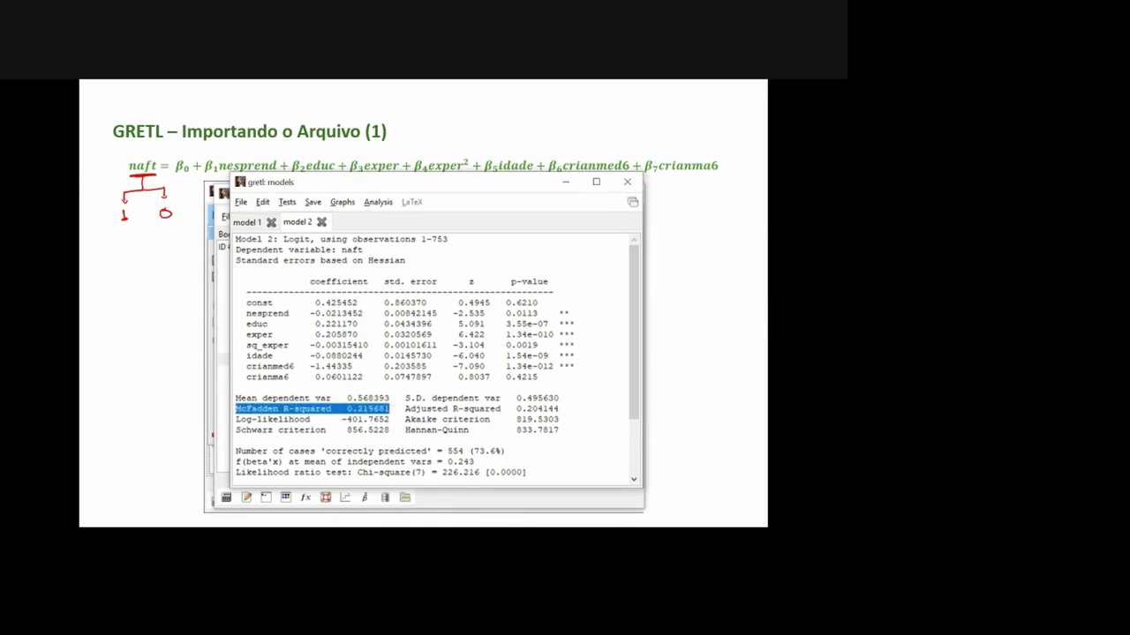
drag(236, 420, 390, 420)
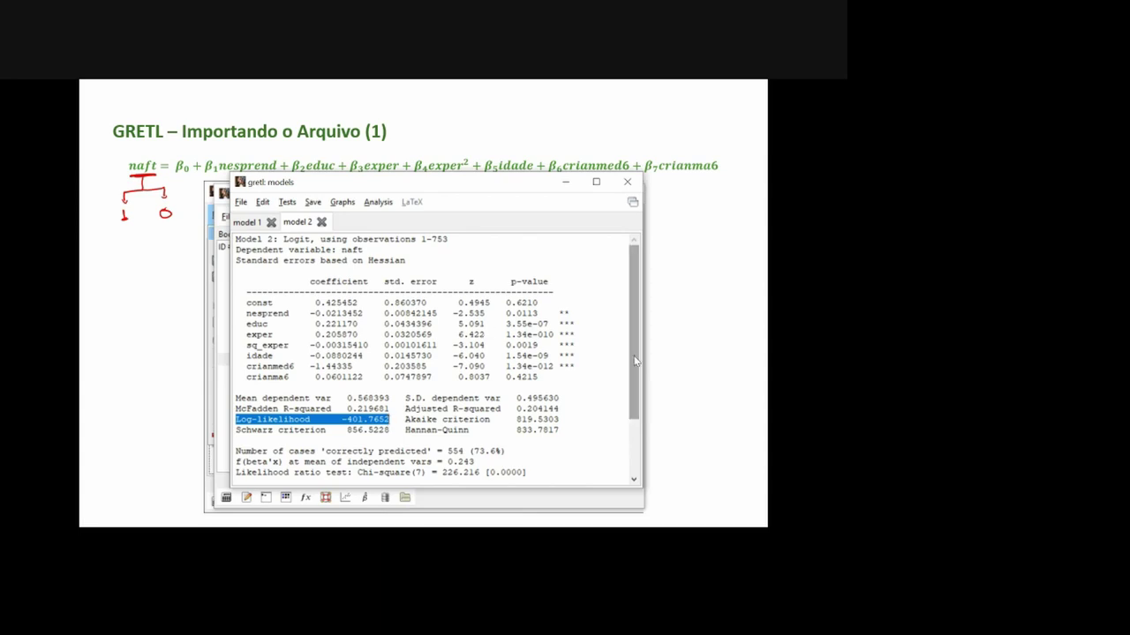
Step: Examine the actual versus predicted classification table of the logit model, going through the correctly and incorrectly predicted cases
drag(641, 361, 639, 443)
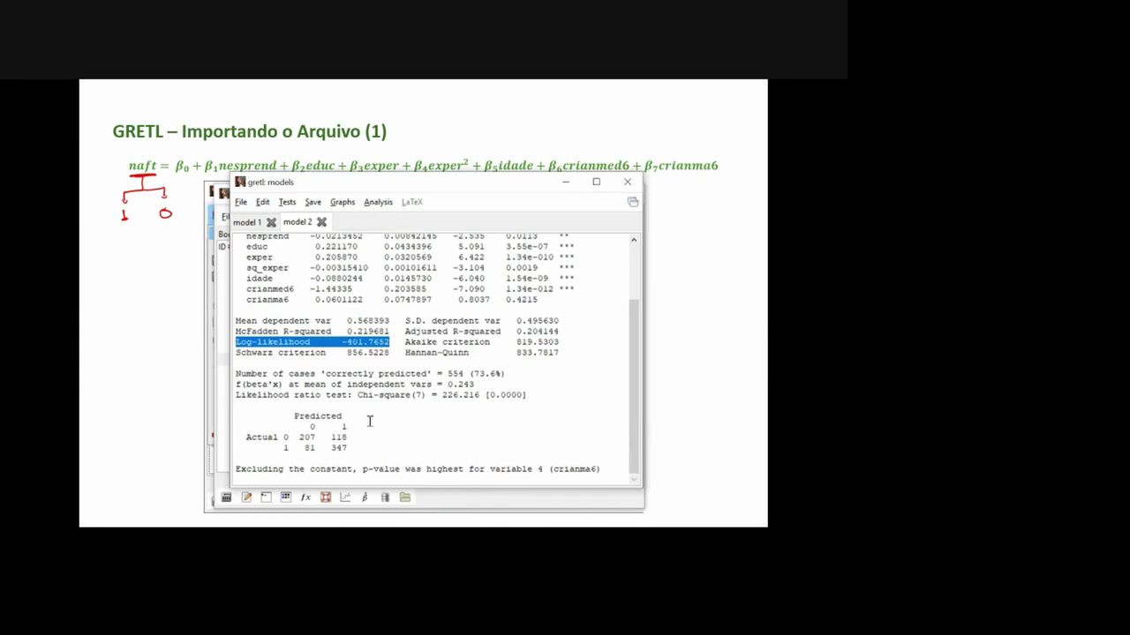
drag(241, 414, 353, 446)
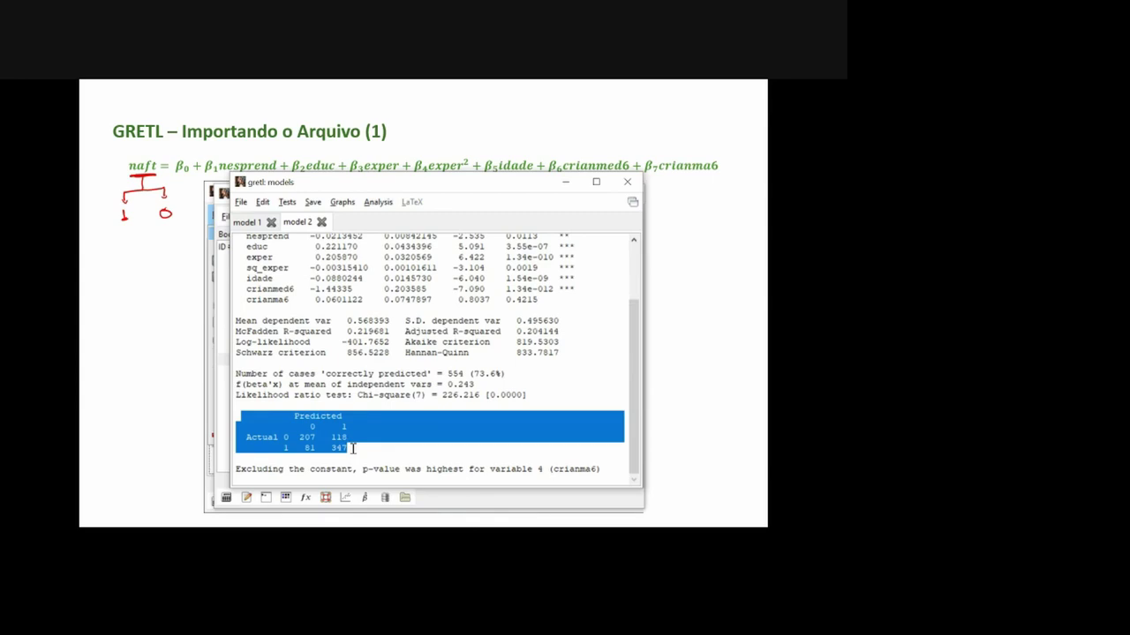
click(286, 424)
drag(240, 415, 354, 447)
click(246, 437)
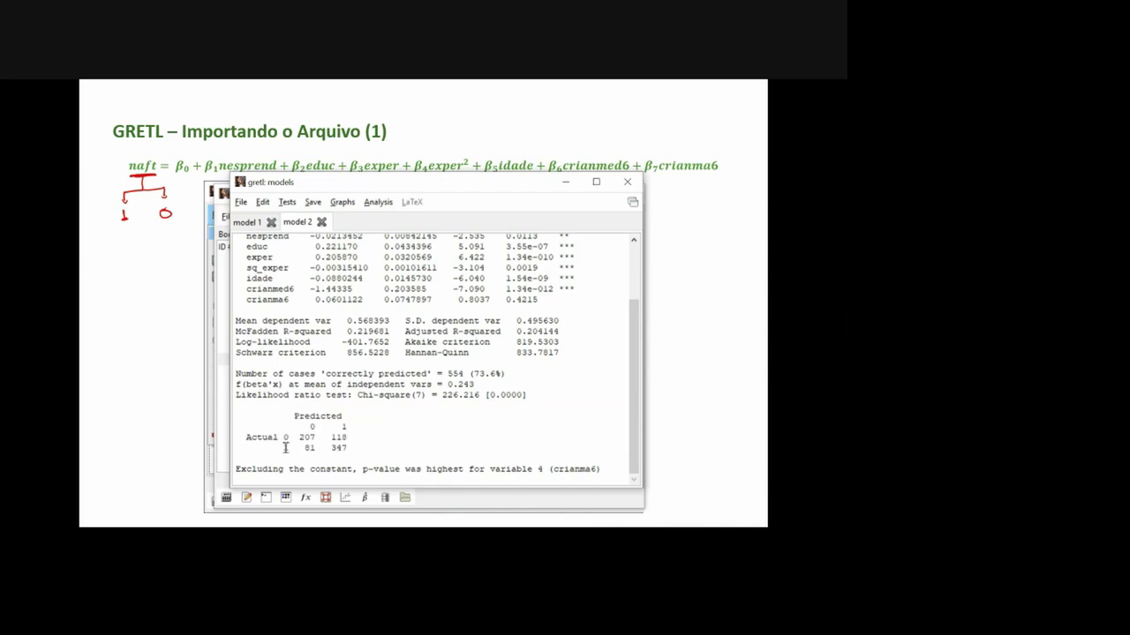
drag(283, 437, 342, 415)
click(299, 415)
drag(298, 437, 319, 437)
drag(331, 448, 355, 449)
drag(279, 448, 315, 450)
click(269, 438)
drag(329, 438, 347, 437)
click(400, 423)
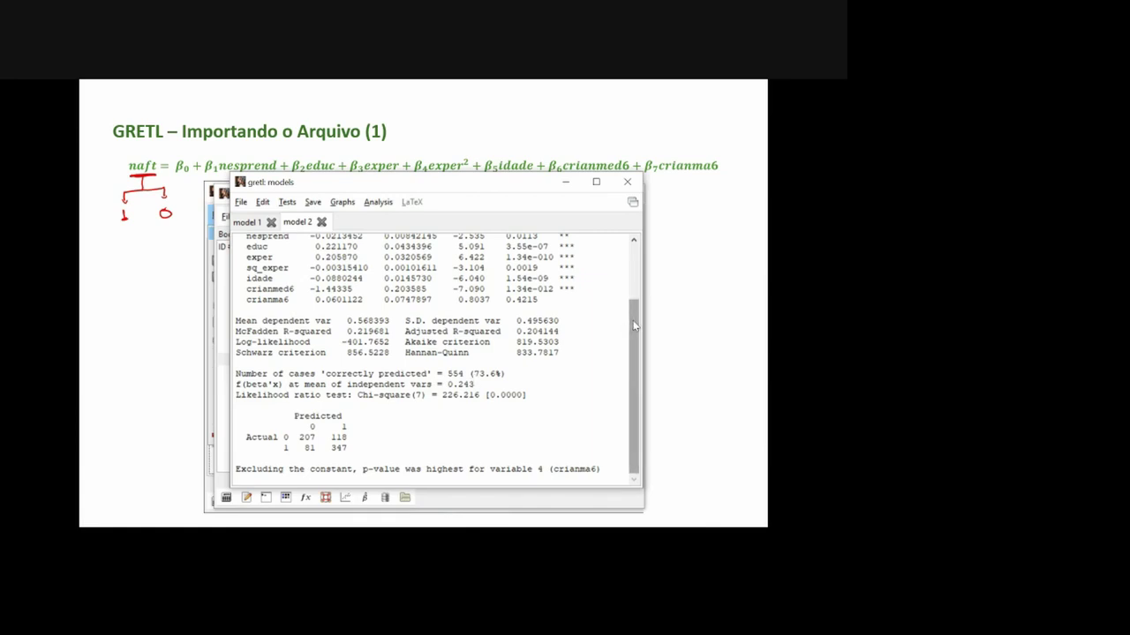
Step: Save the logit model output in comma separated format as Saida 2 in the Área de Trabalho folder
drag(634, 325, 612, 250)
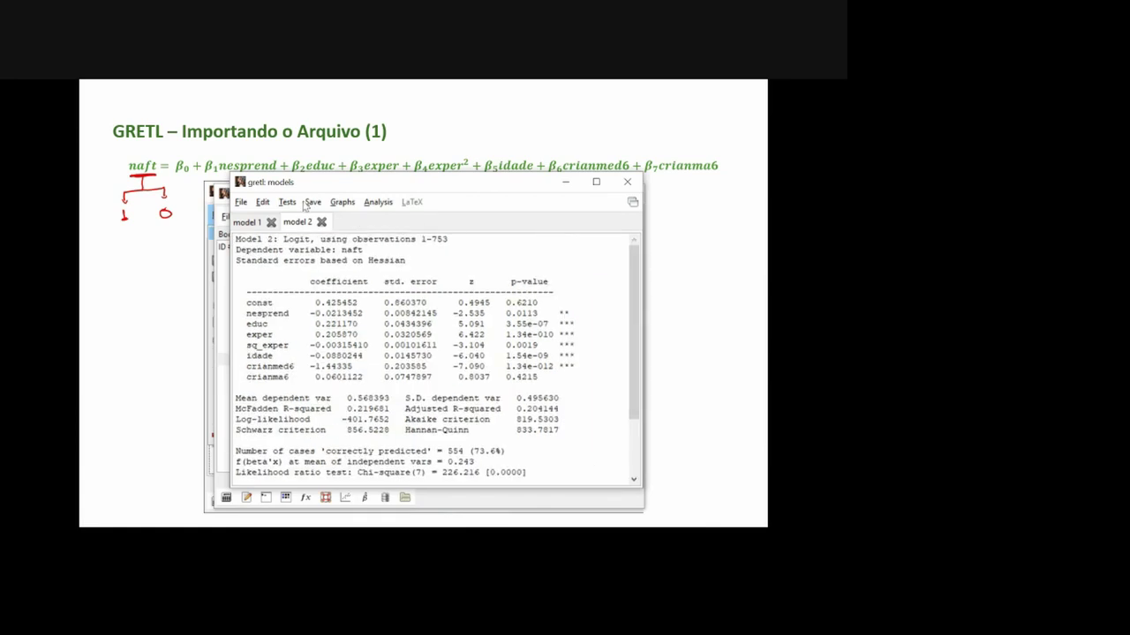
click(240, 203)
mouse_move(262, 203)
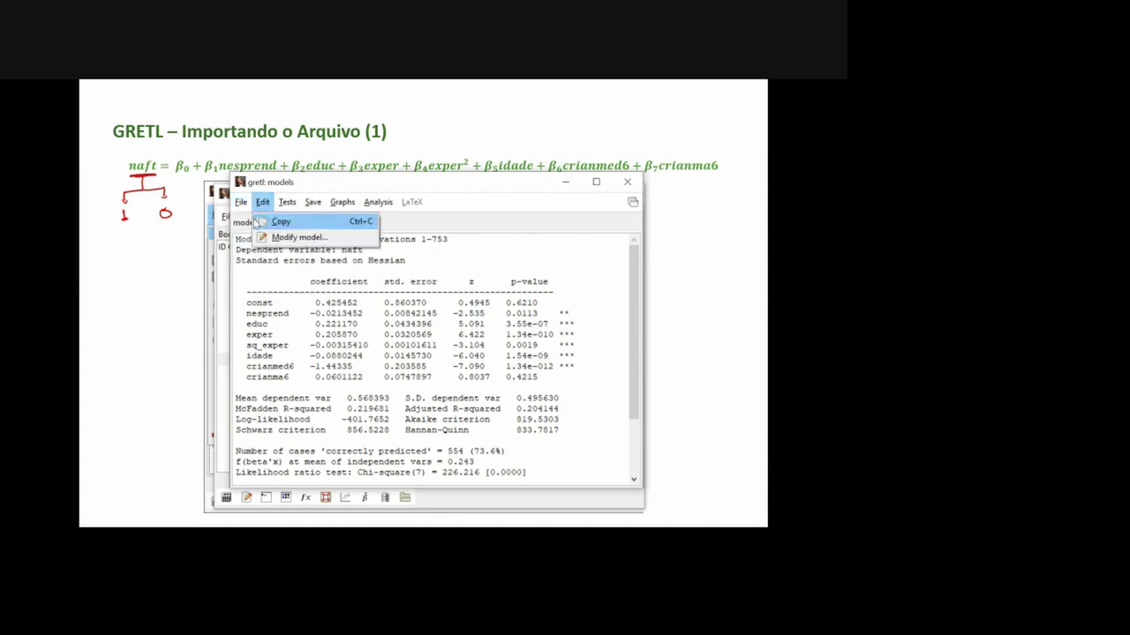
click(260, 221)
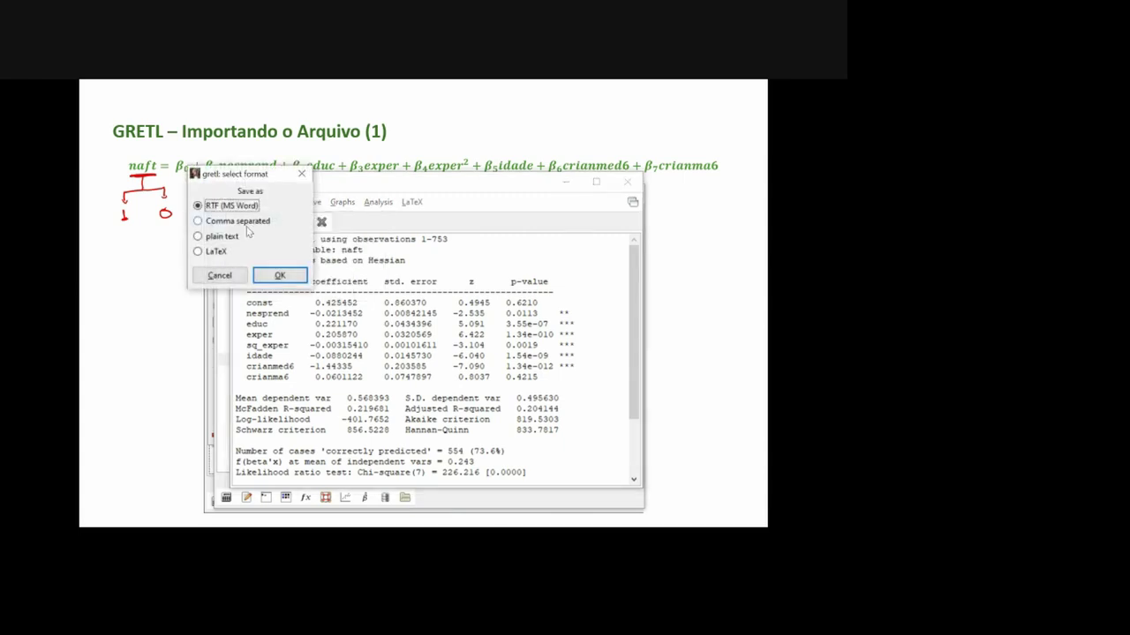
click(248, 221)
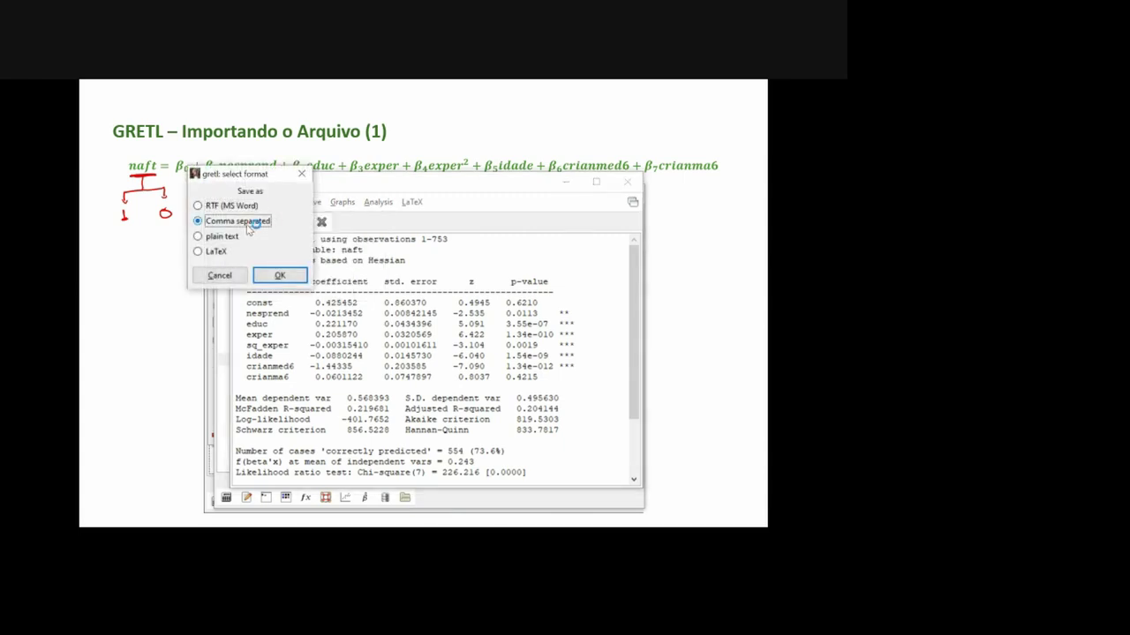
click(279, 276)
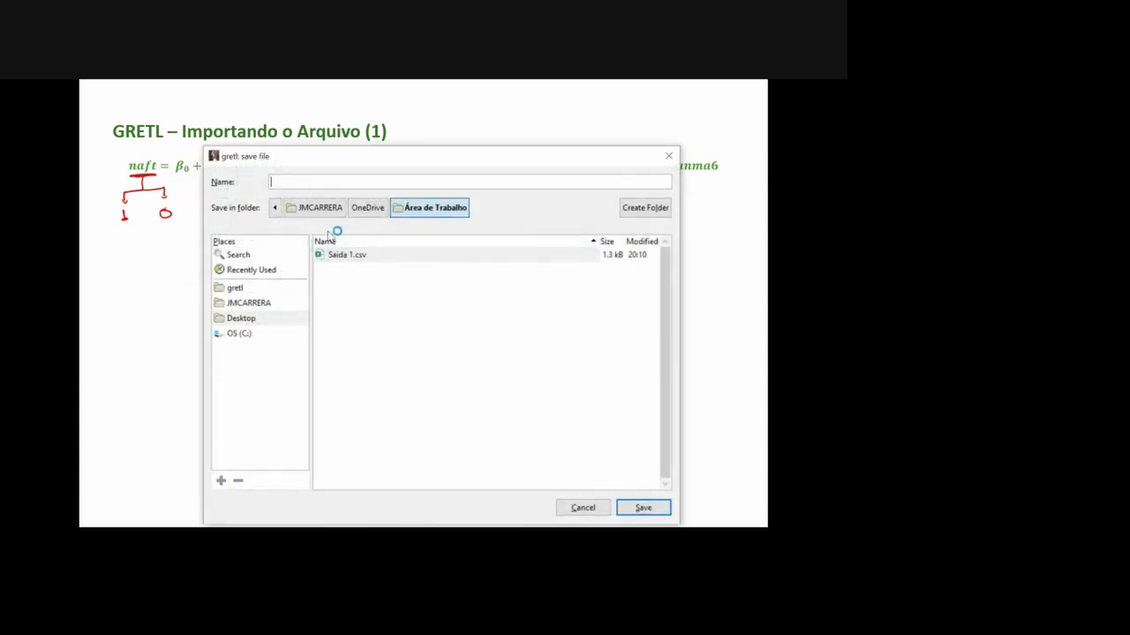
text(Sai)
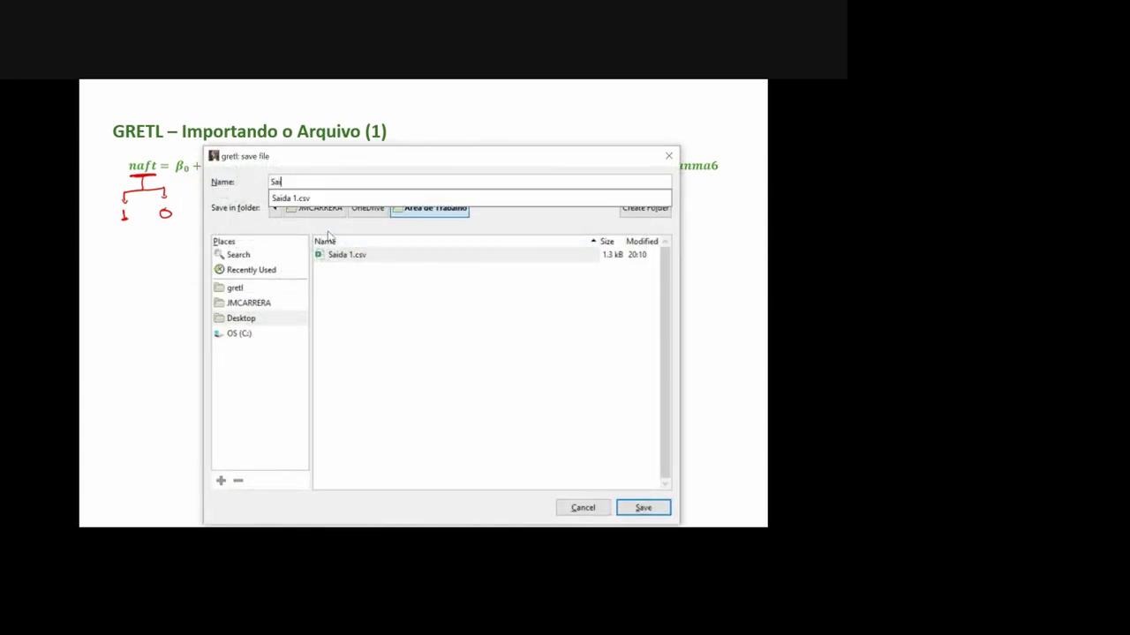
text(da 2)
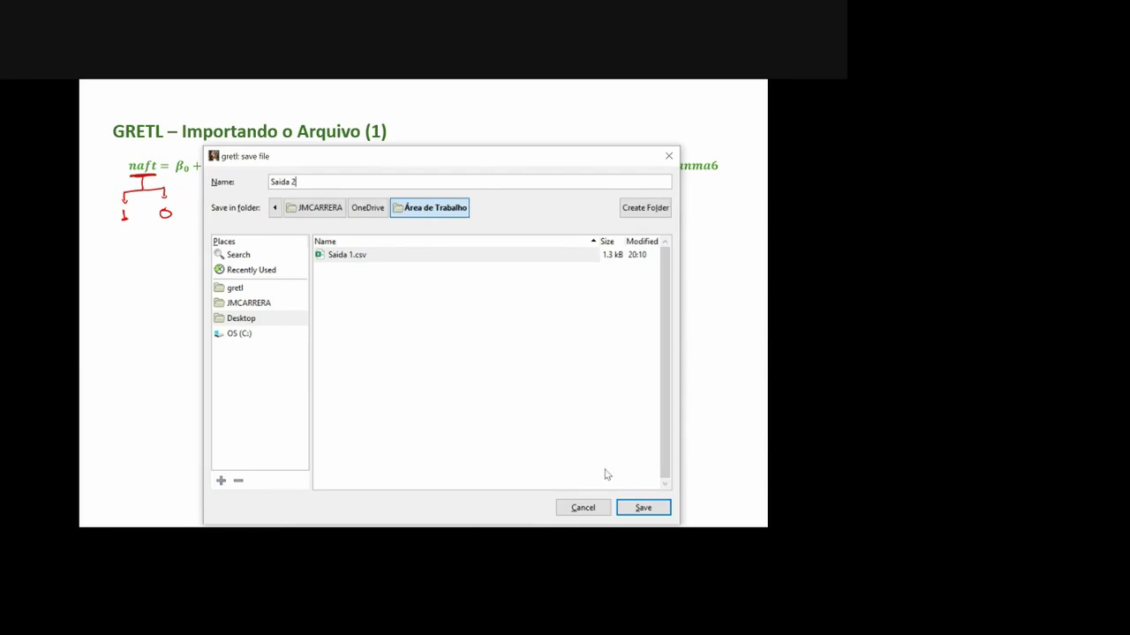
click(634, 508)
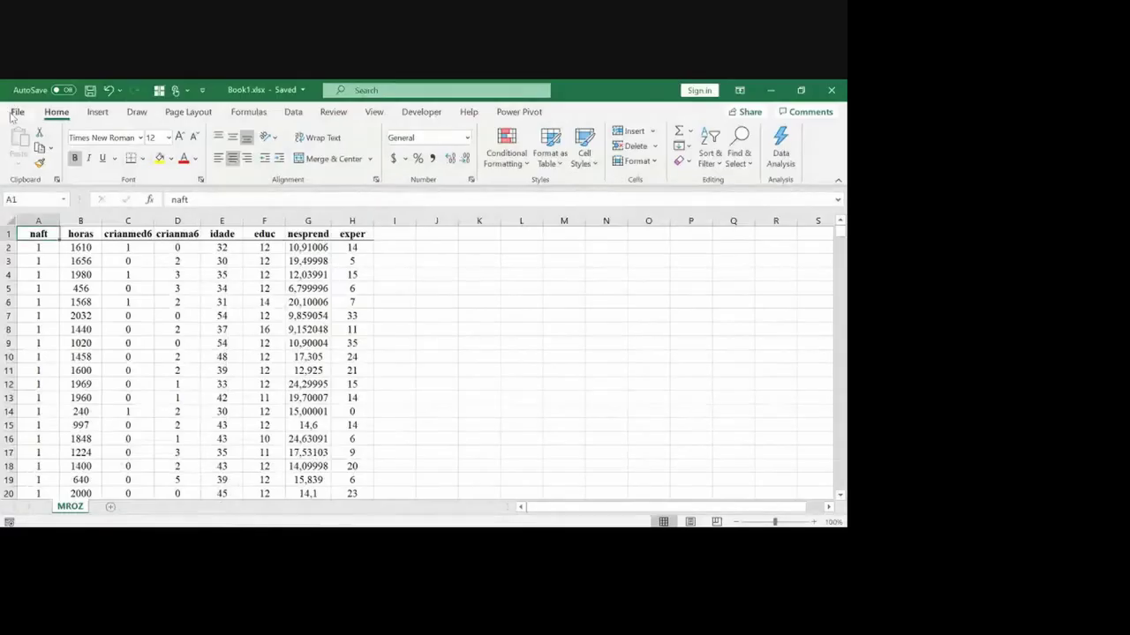
Step: Switch to Excel, set the decimal separator to a point in the advanced options and close Book1.xlsx
click(16, 113)
click(38, 495)
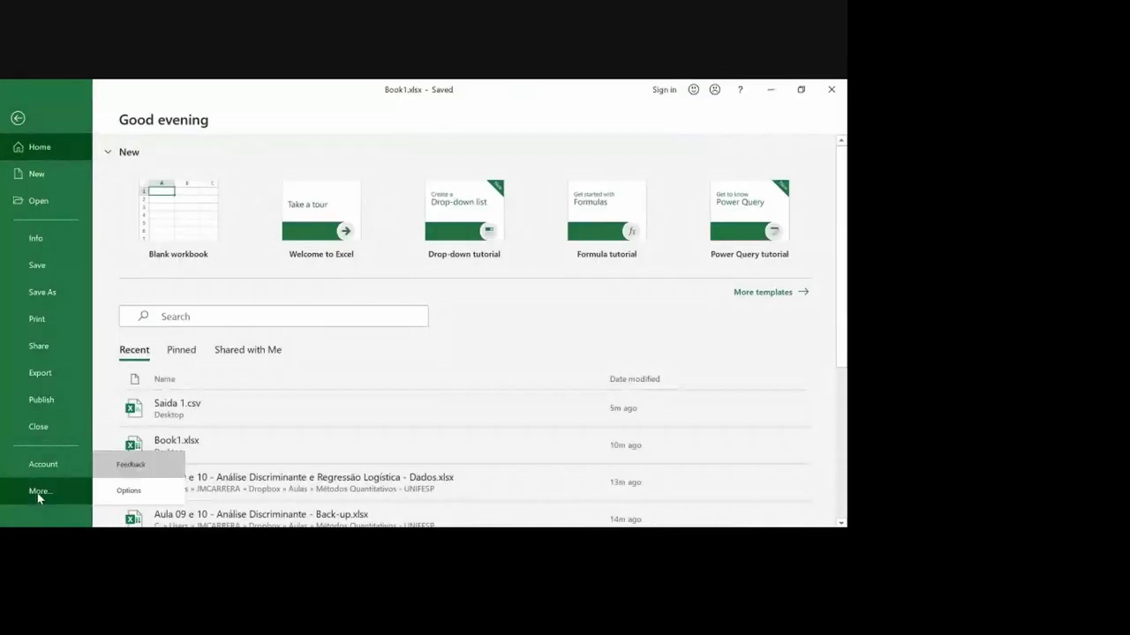
click(110, 495)
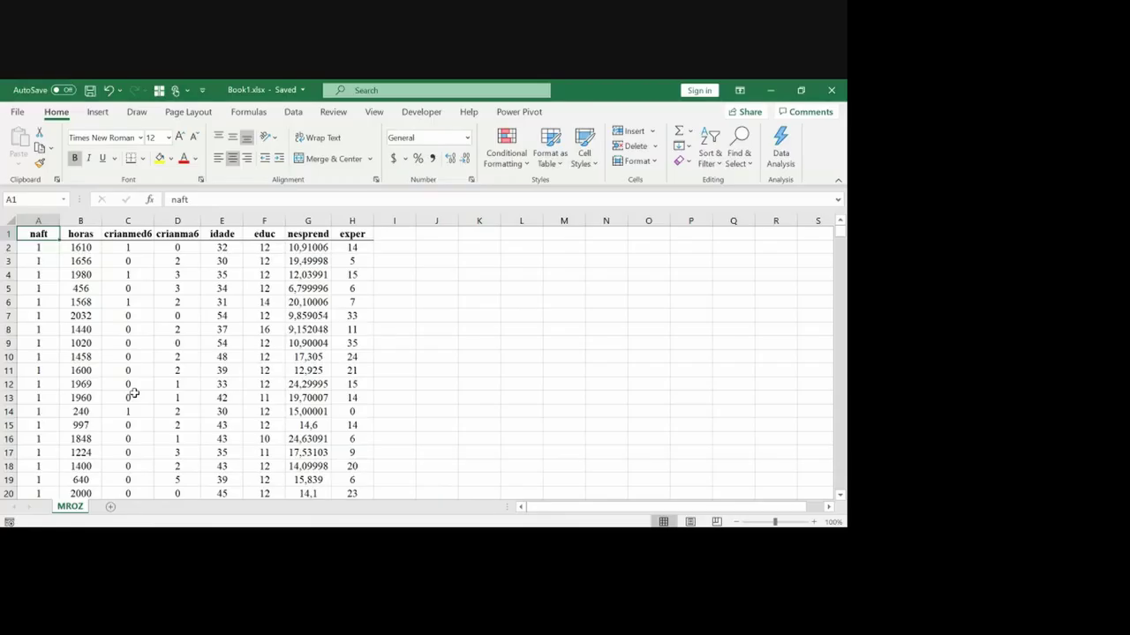
click(200, 240)
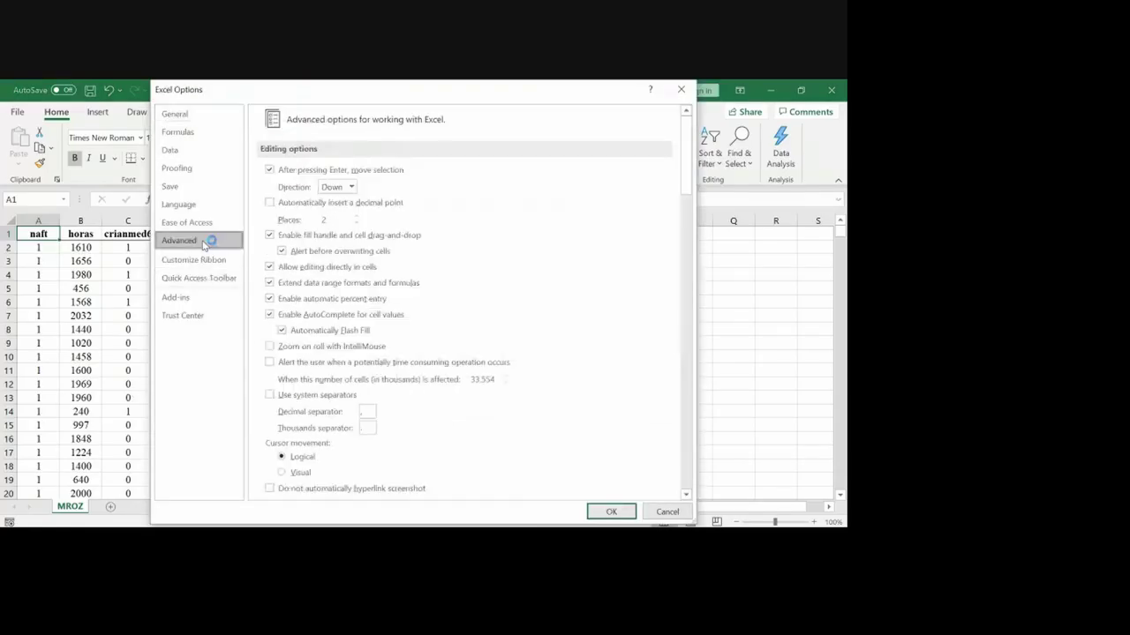
click(367, 411)
key(Tab)
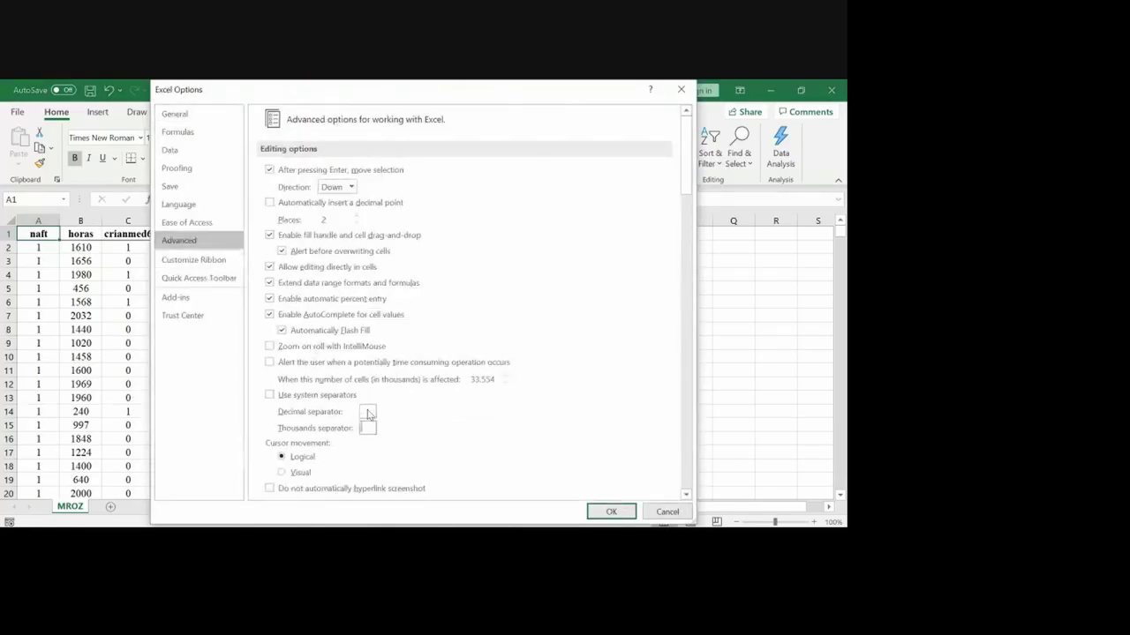
key(Return)
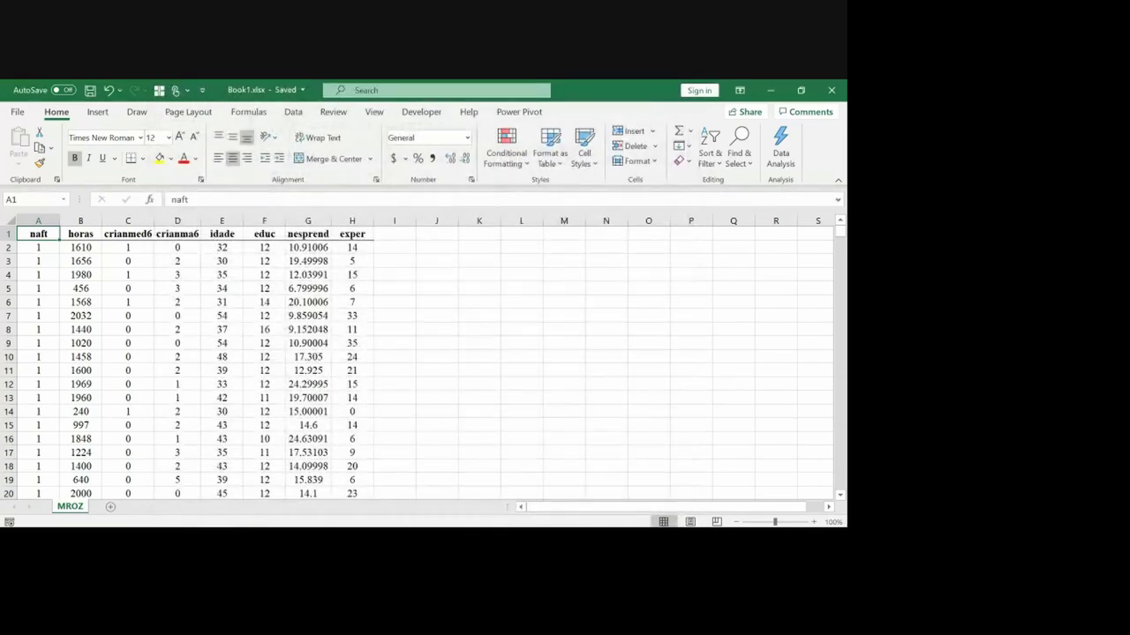
click(831, 90)
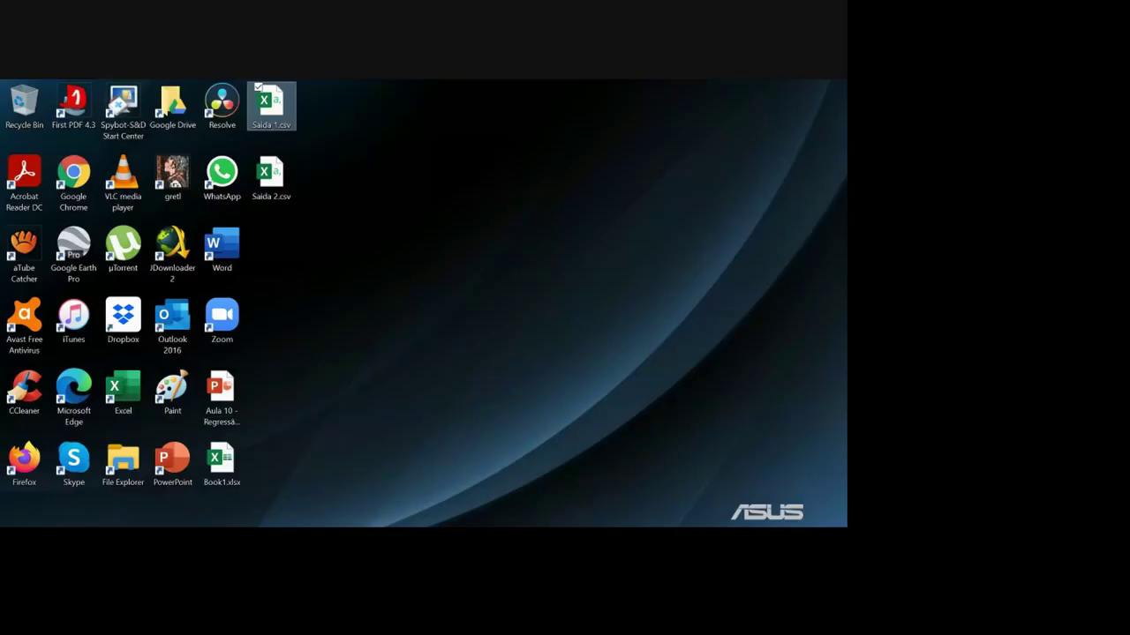
Step: Open Saida 2.csv from the desktop in Excel and autofit all column widths to their contents
click(286, 202)
double_click(286, 203)
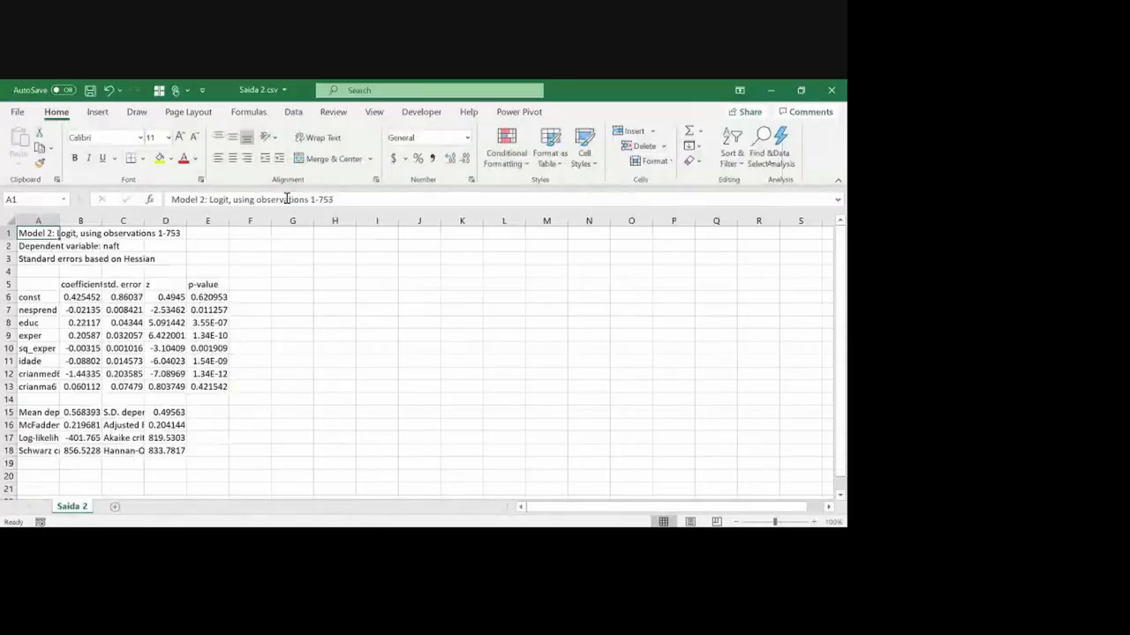
click(7, 220)
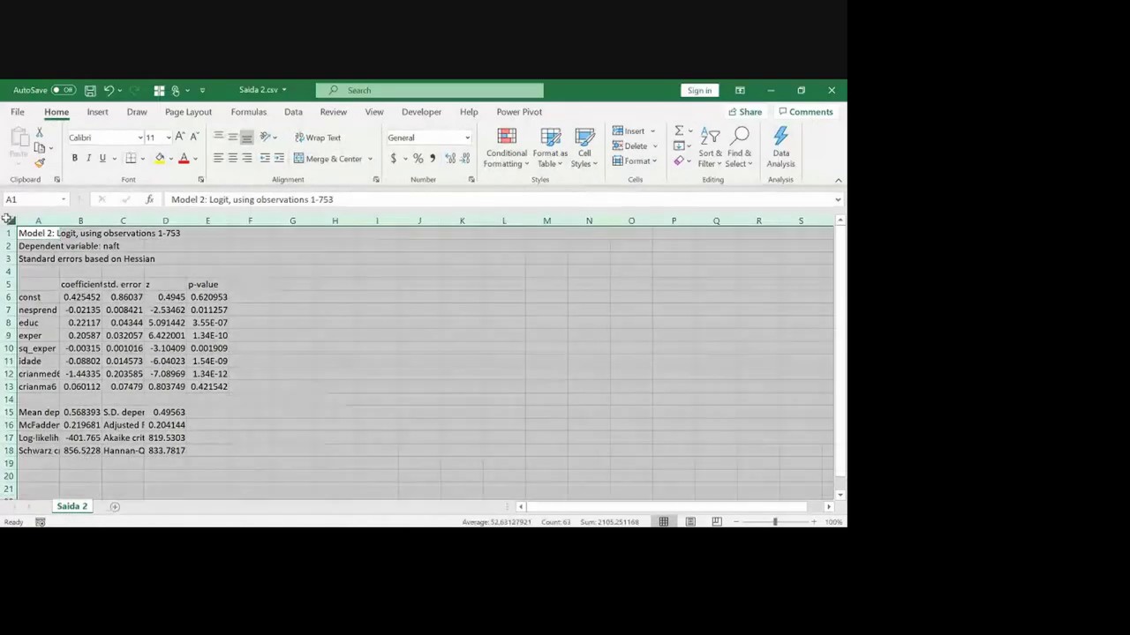
double_click(59, 220)
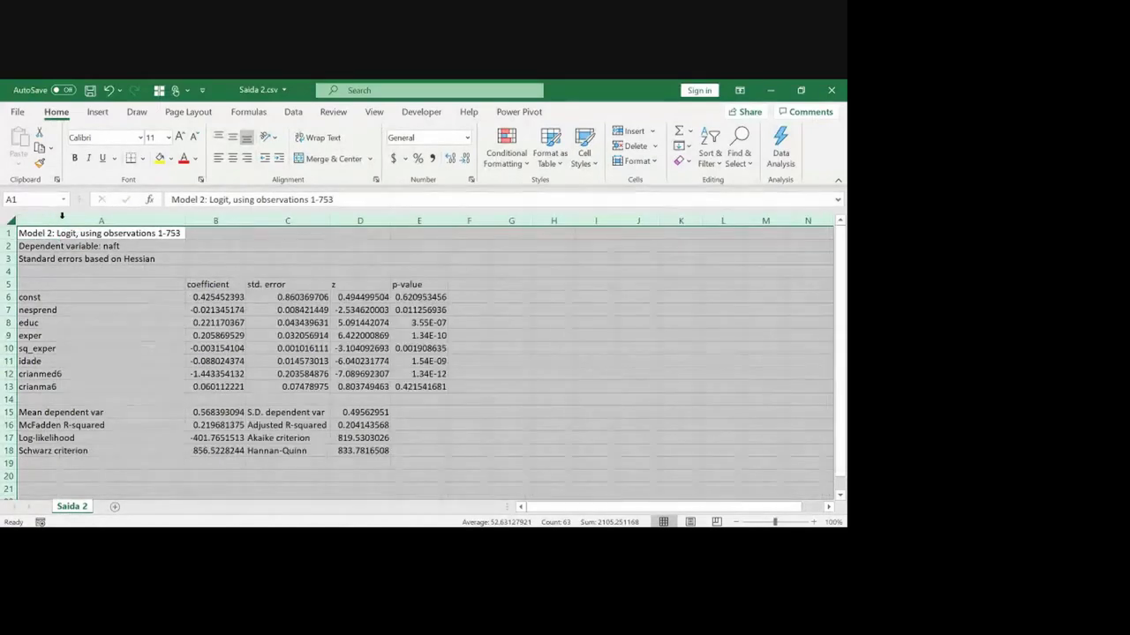
click(153, 234)
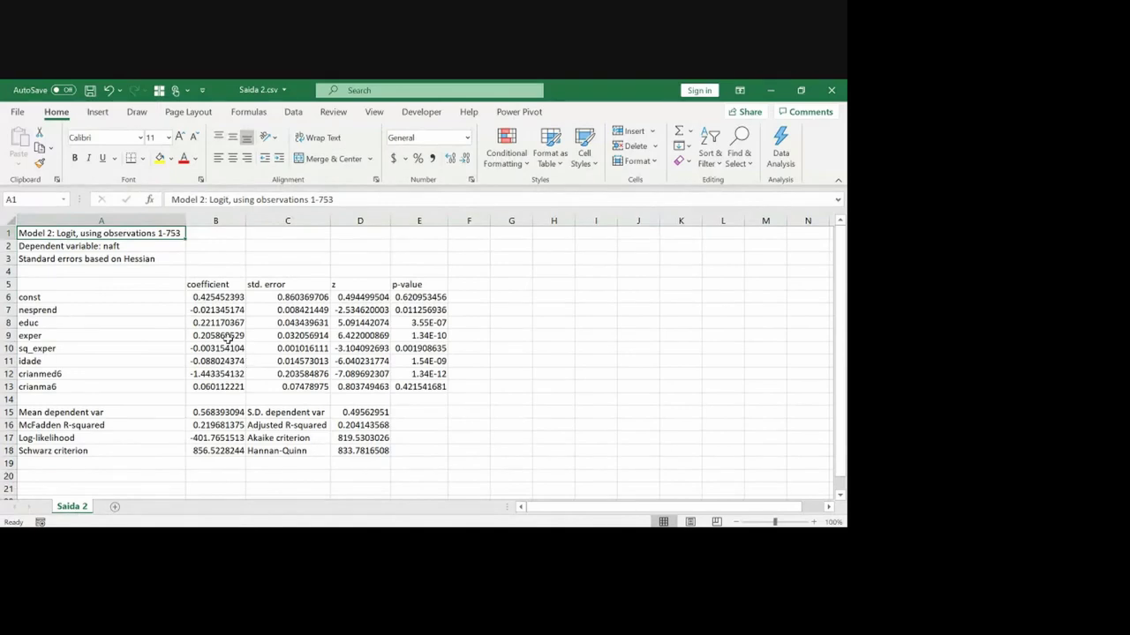
Step: Examine the logit coefficient, std. error, z and p-value columns, plus the McFadden R-squared and log-likelihood rows
drag(216, 284, 216, 399)
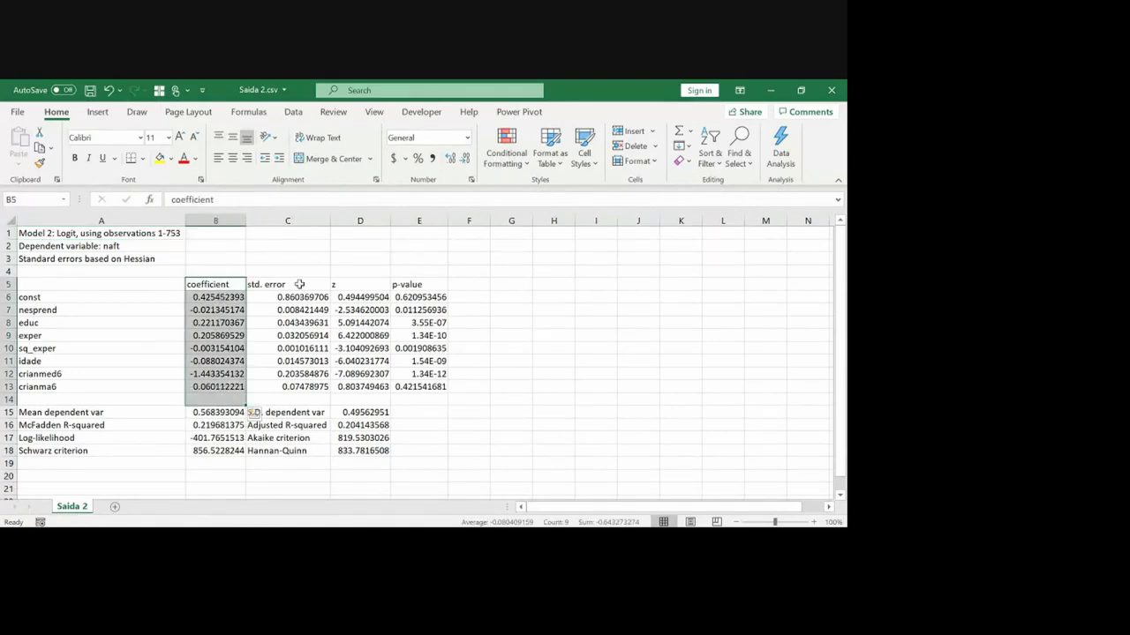
drag(297, 284, 305, 376)
drag(353, 294, 358, 389)
drag(409, 285, 411, 375)
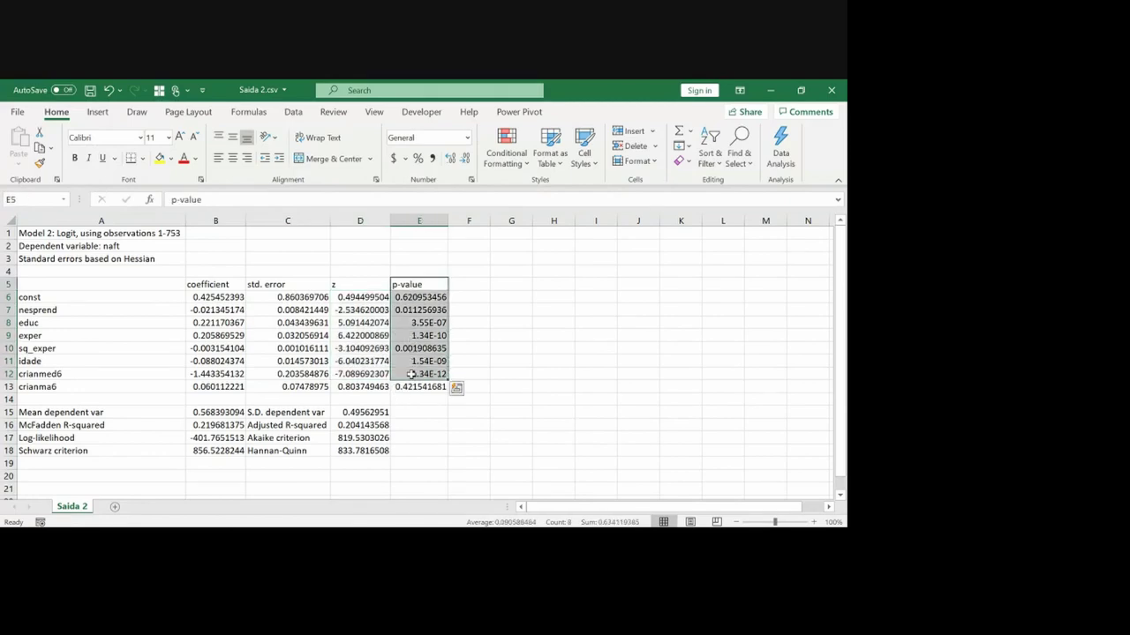
drag(101, 425, 197, 425)
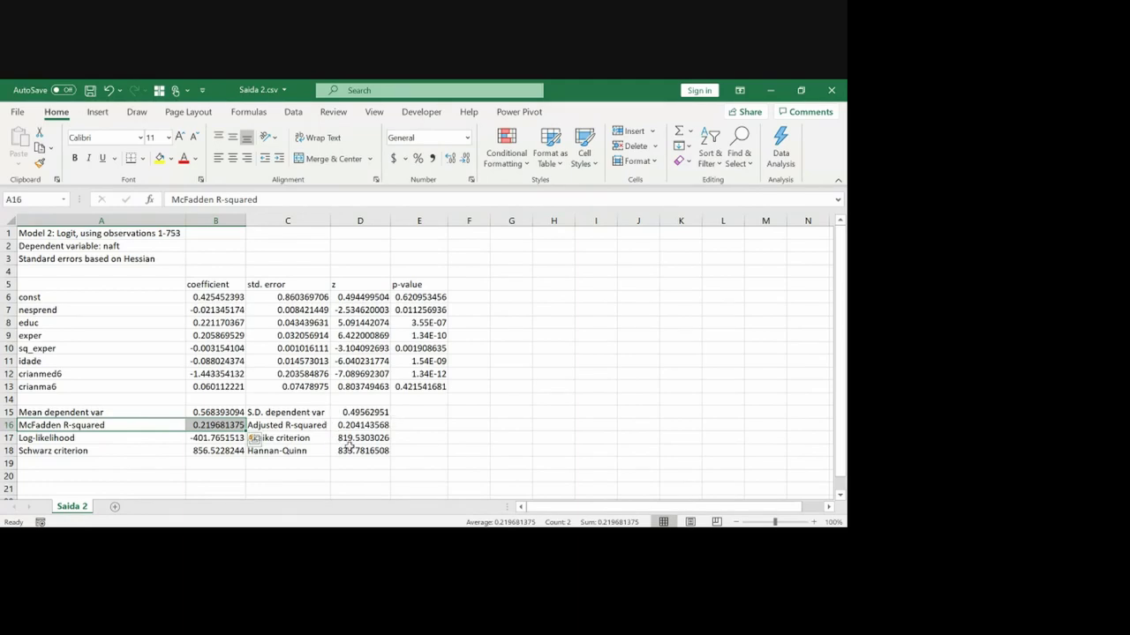
drag(130, 441, 204, 434)
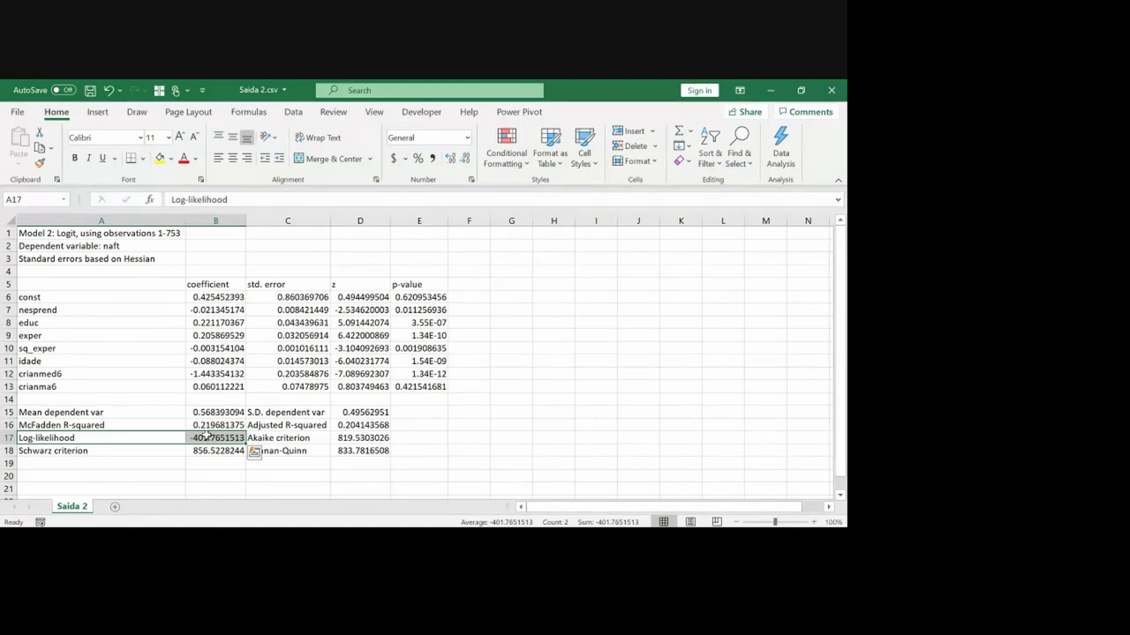
click(212, 348)
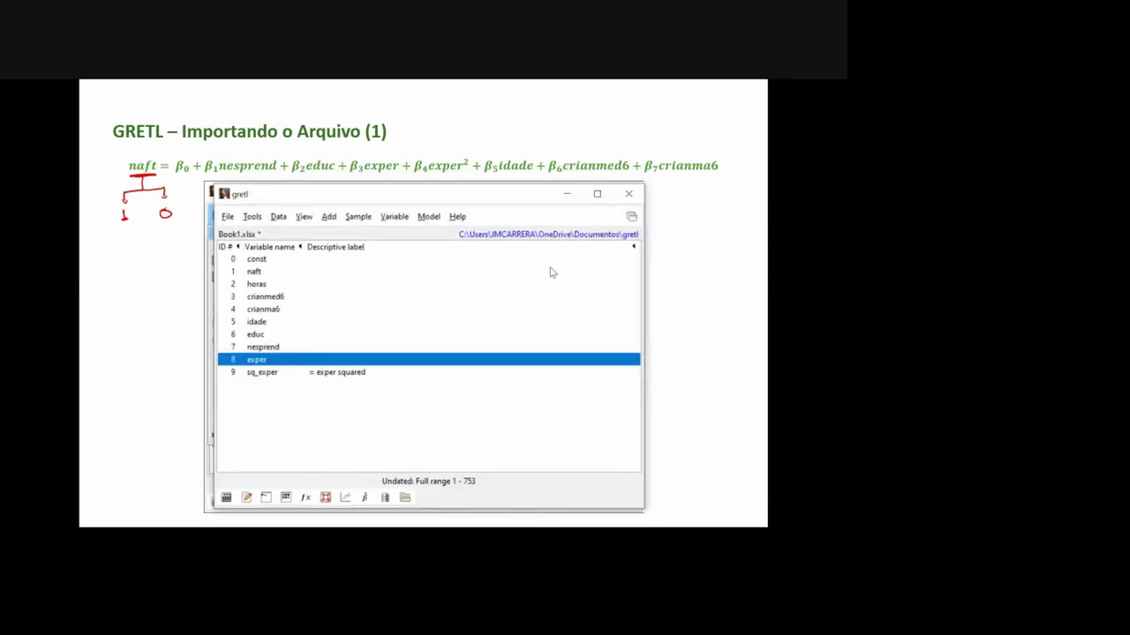
Step: Switch to gretl and estimate a binary probit model with naft as dependent variable, keeping the listed regressors and showing p-values
click(435, 221)
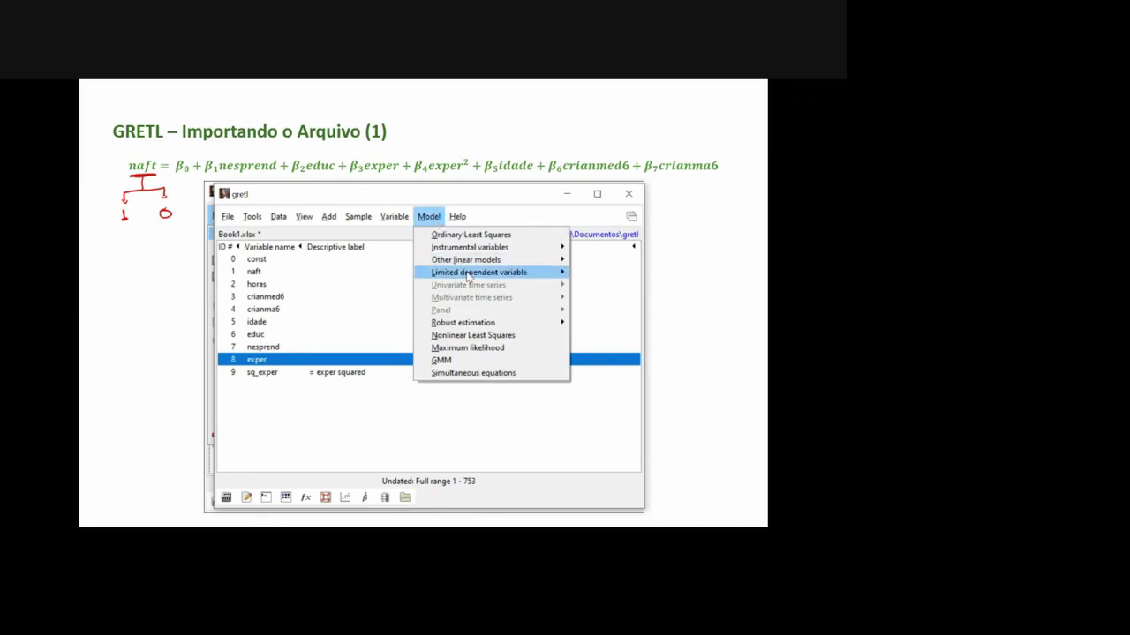
mouse_move(485, 277)
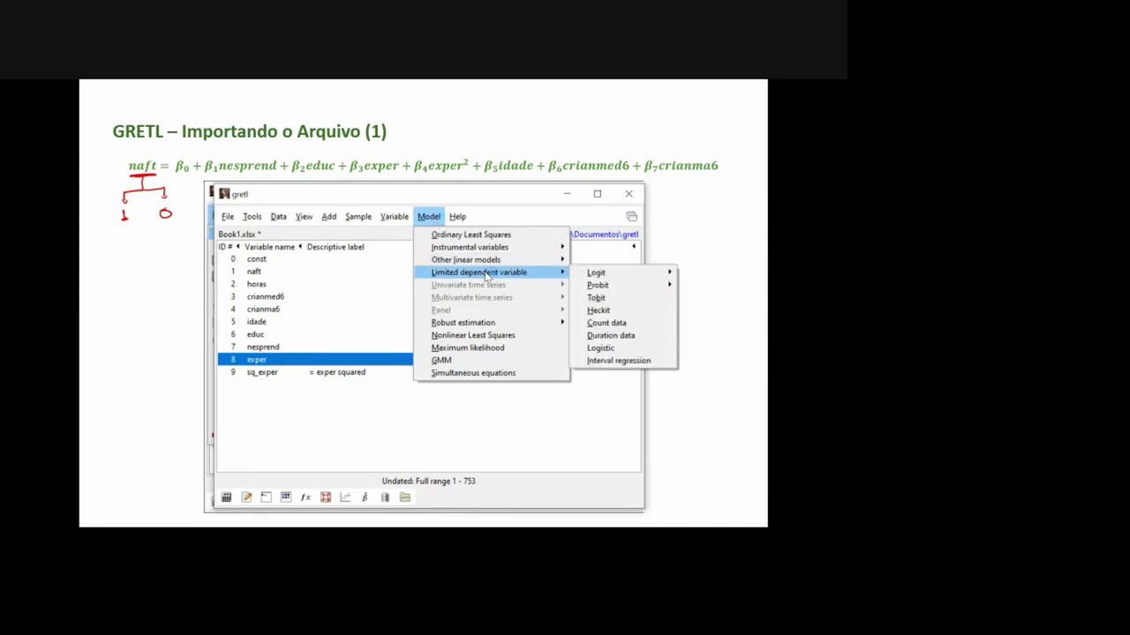
mouse_move(608, 286)
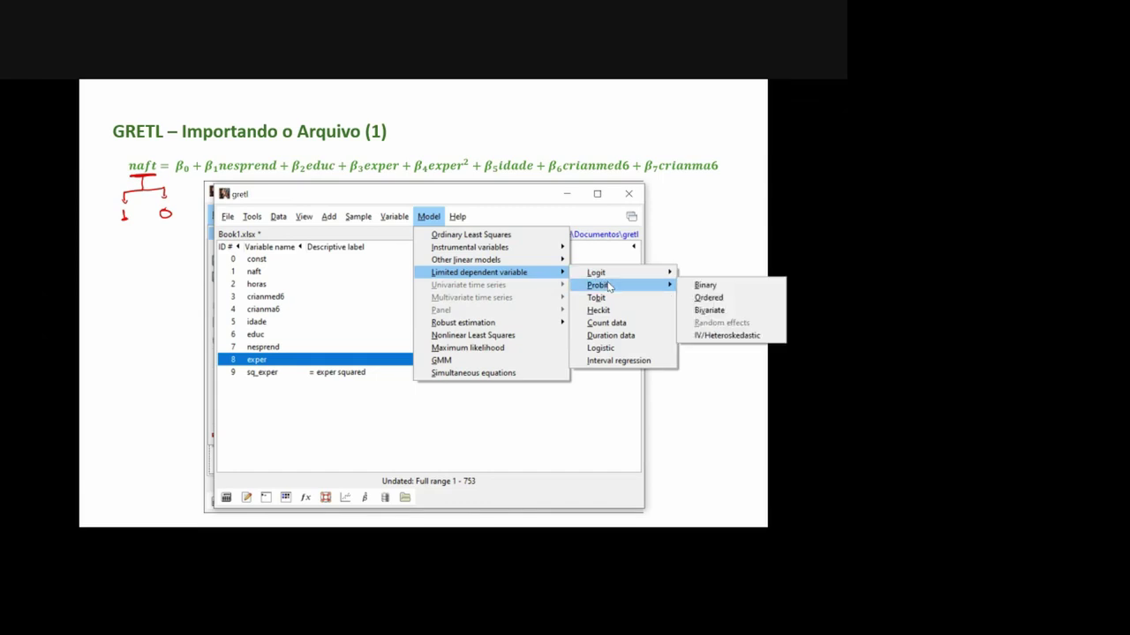
click(711, 286)
drag(227, 176, 455, 142)
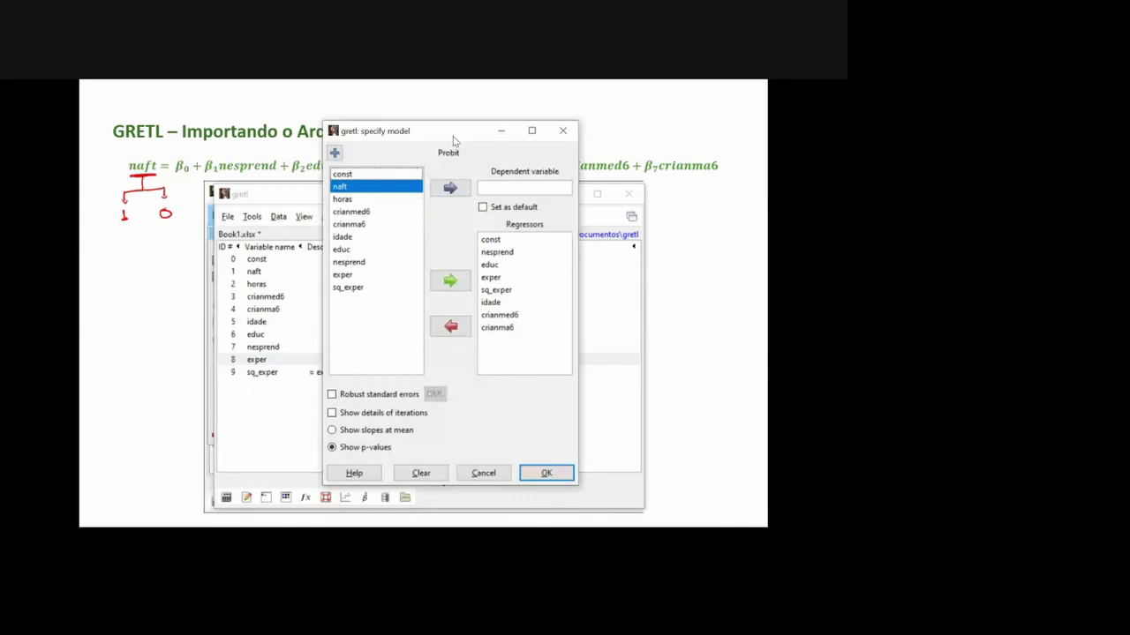
click(451, 188)
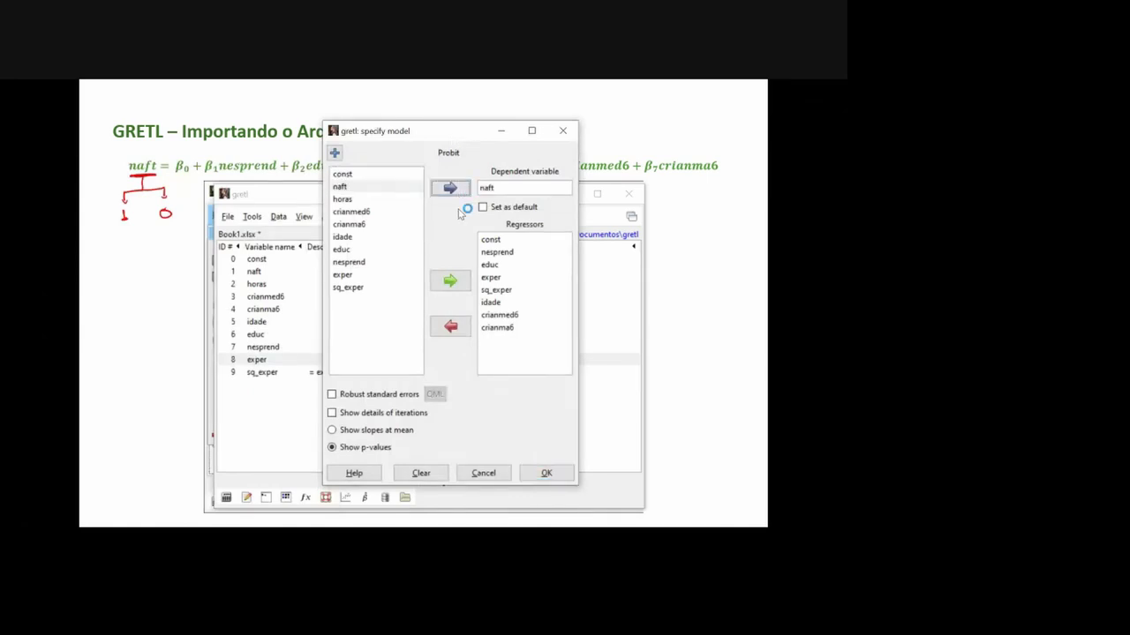
click(333, 413)
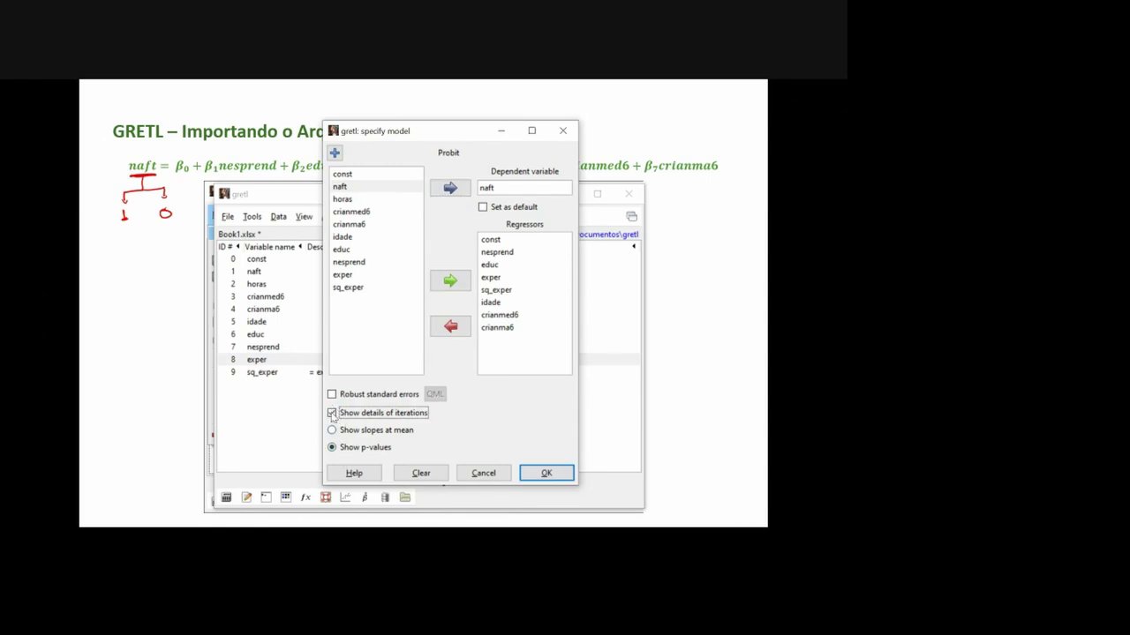
click(333, 413)
click(546, 473)
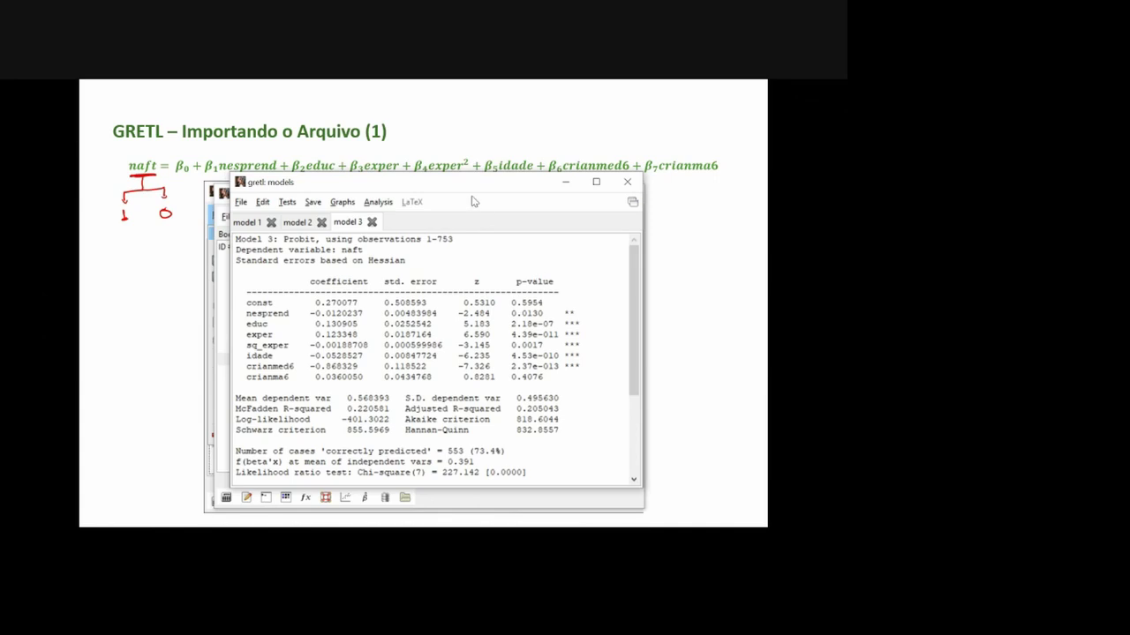
Step: Examine the probit model's McFadden R-squared, log-likelihood, actual versus predicted table and test for normality of residual
drag(461, 175, 463, 81)
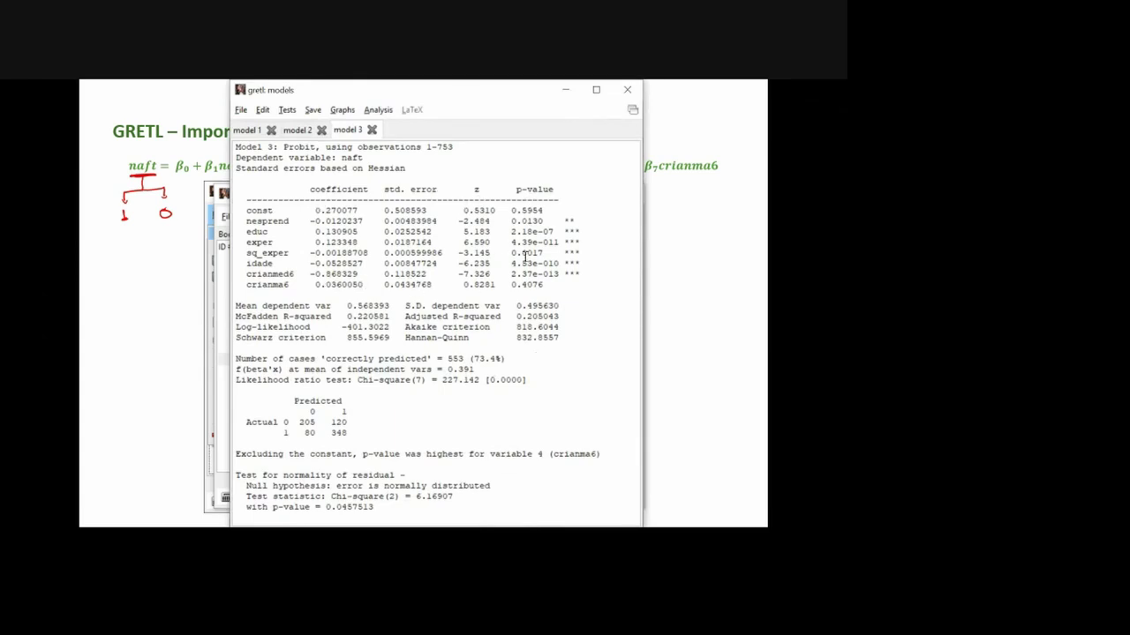
drag(237, 314, 390, 316)
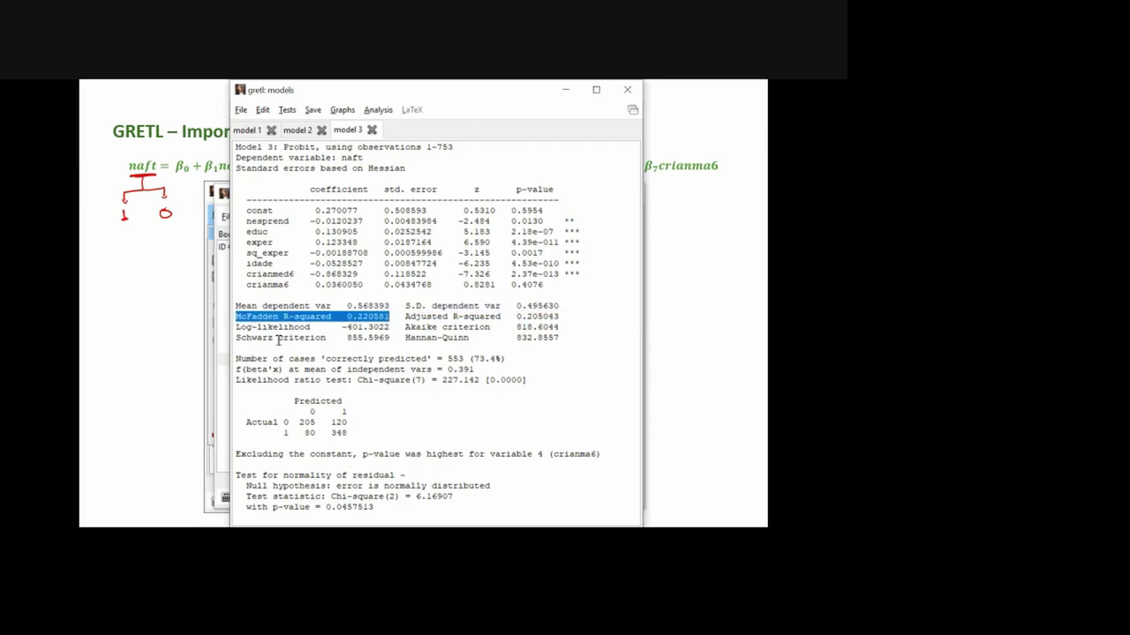
drag(235, 327, 391, 328)
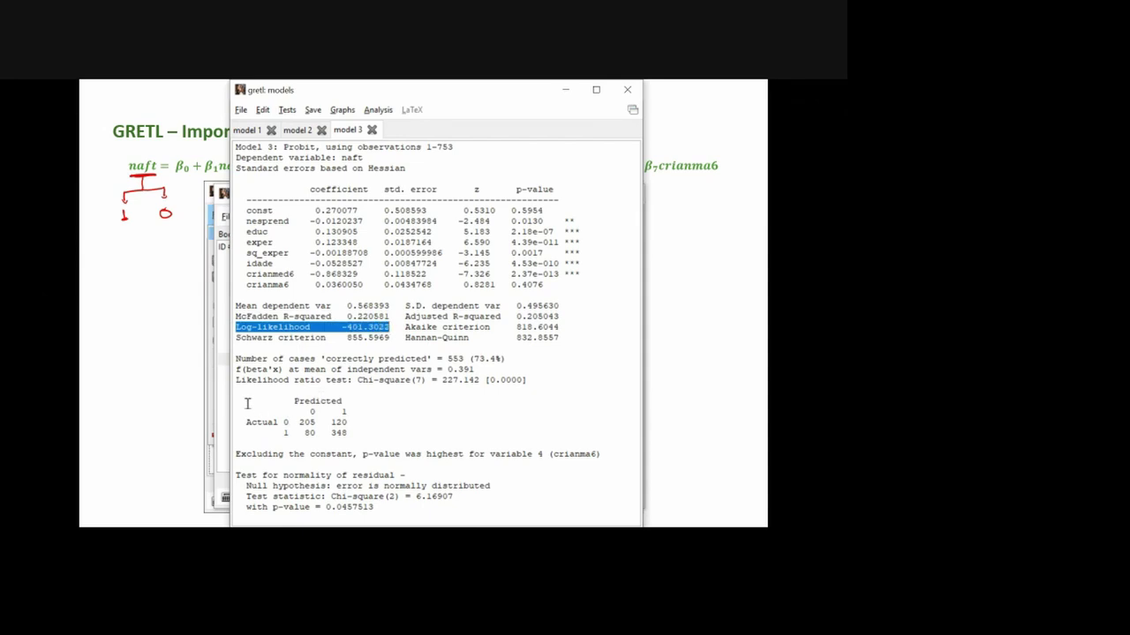
drag(246, 399, 351, 431)
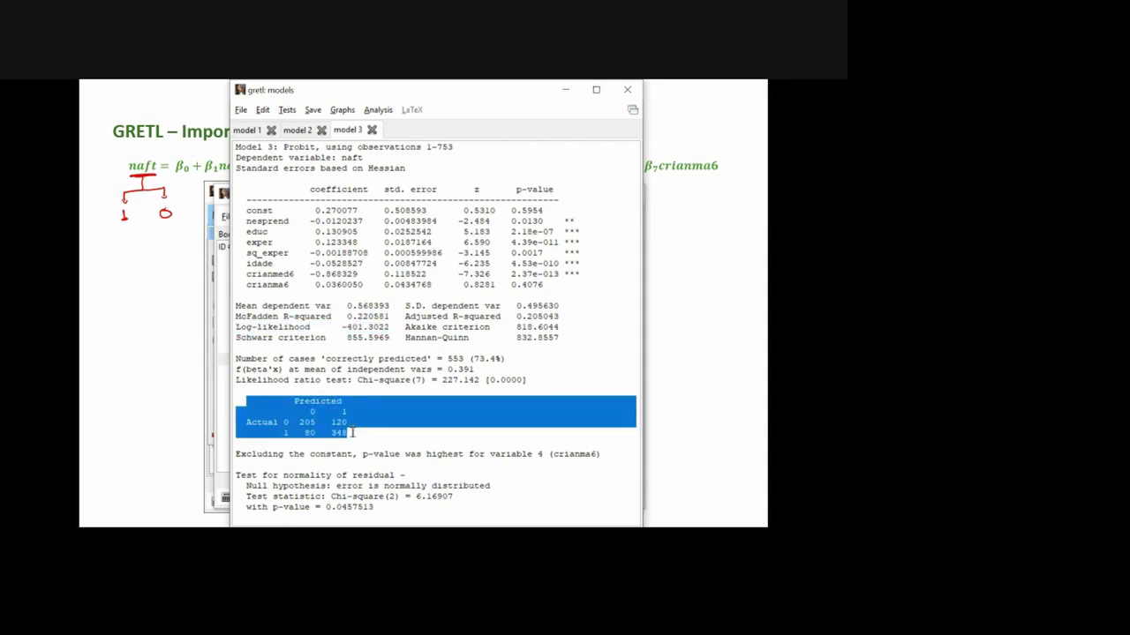
drag(236, 477, 400, 508)
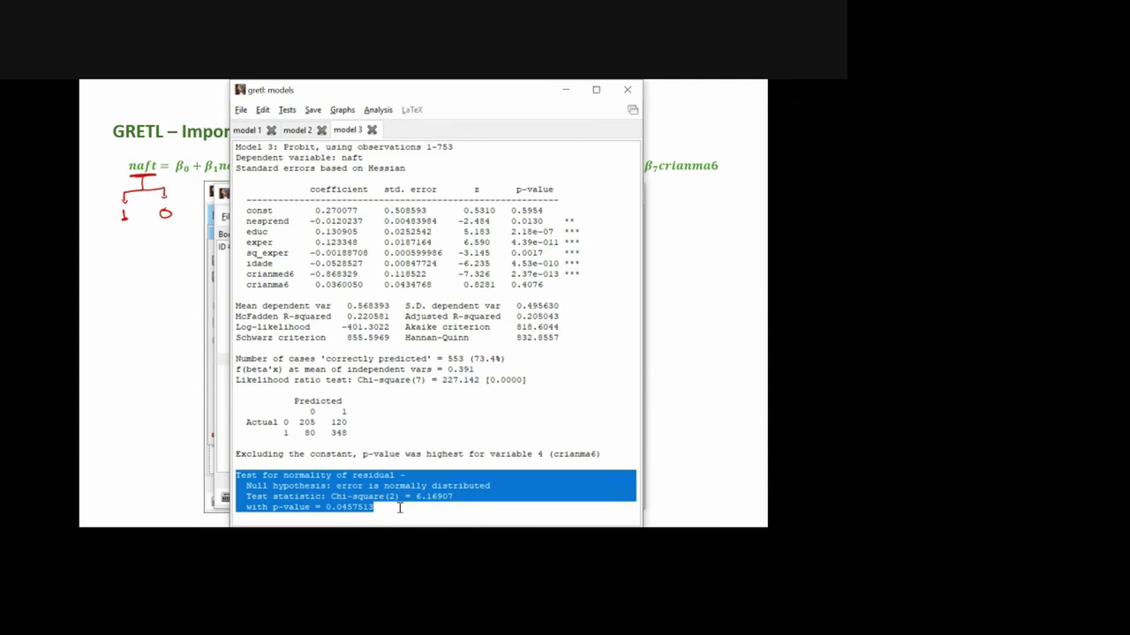
Step: Examine the probit model's test for normality of residual, its p-value and the coefficient column
click(372, 485)
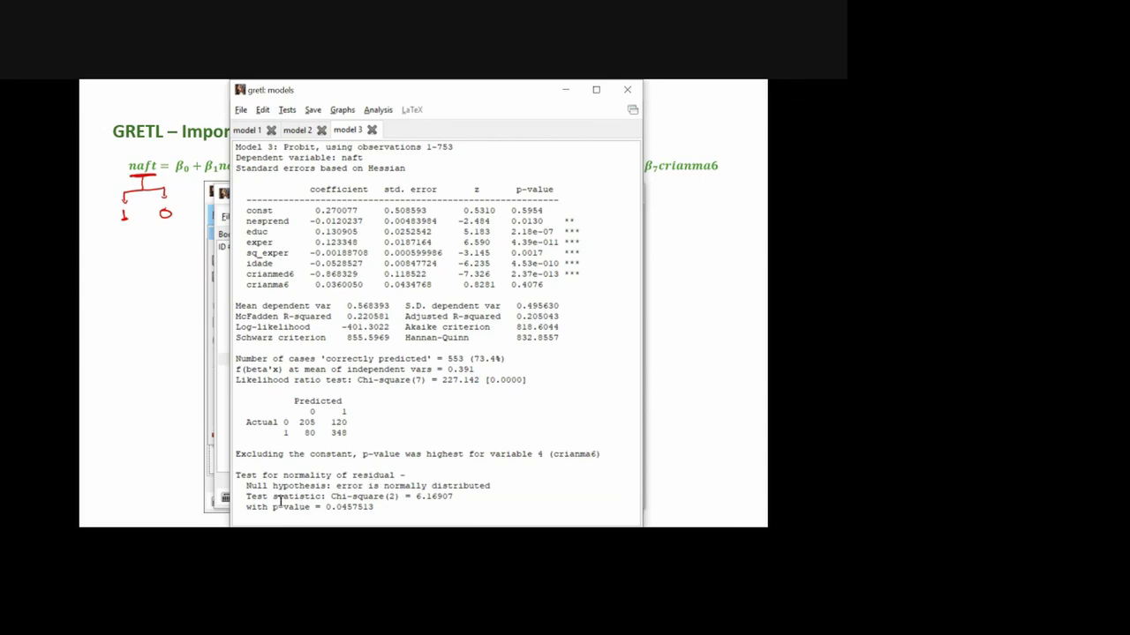
drag(272, 507, 382, 509)
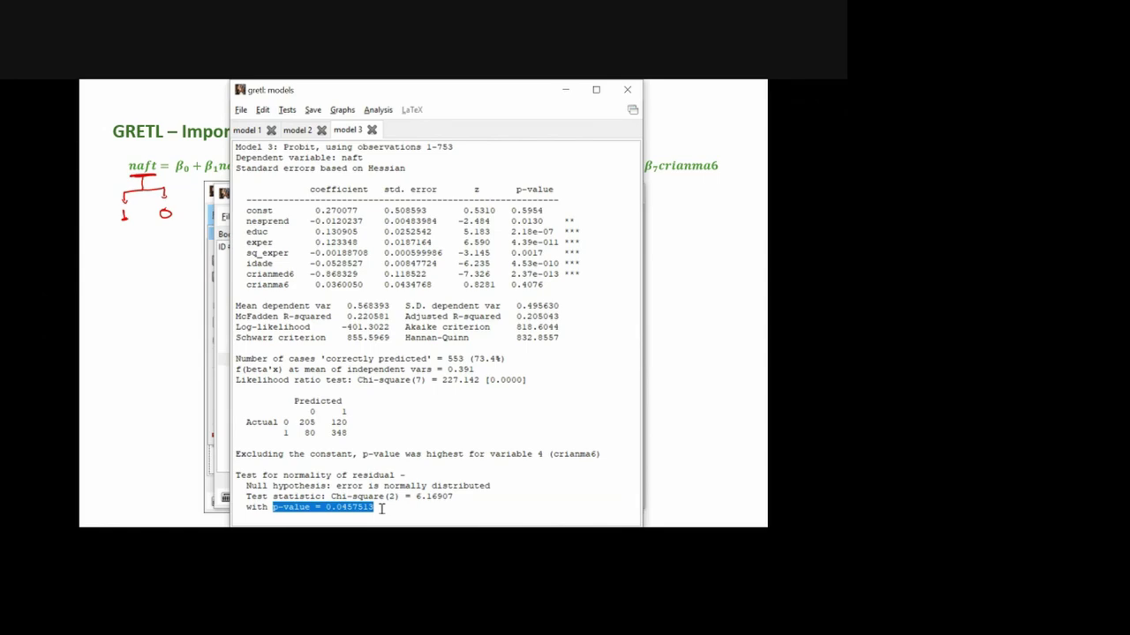
click(381, 508)
drag(377, 508, 226, 474)
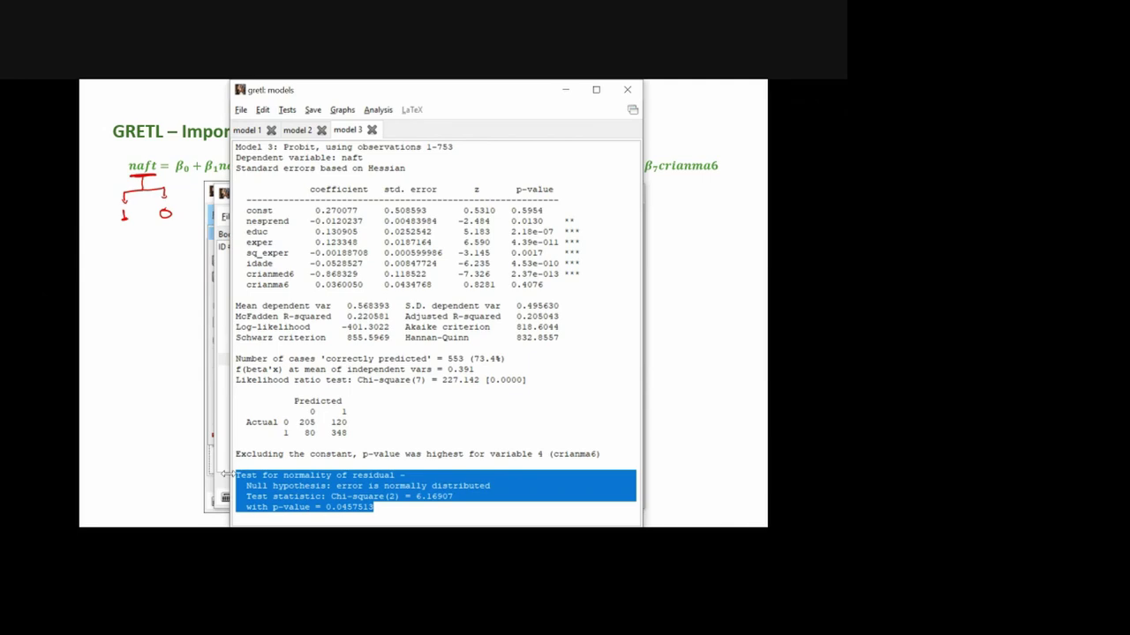
click(340, 212)
drag(340, 211, 344, 275)
click(351, 199)
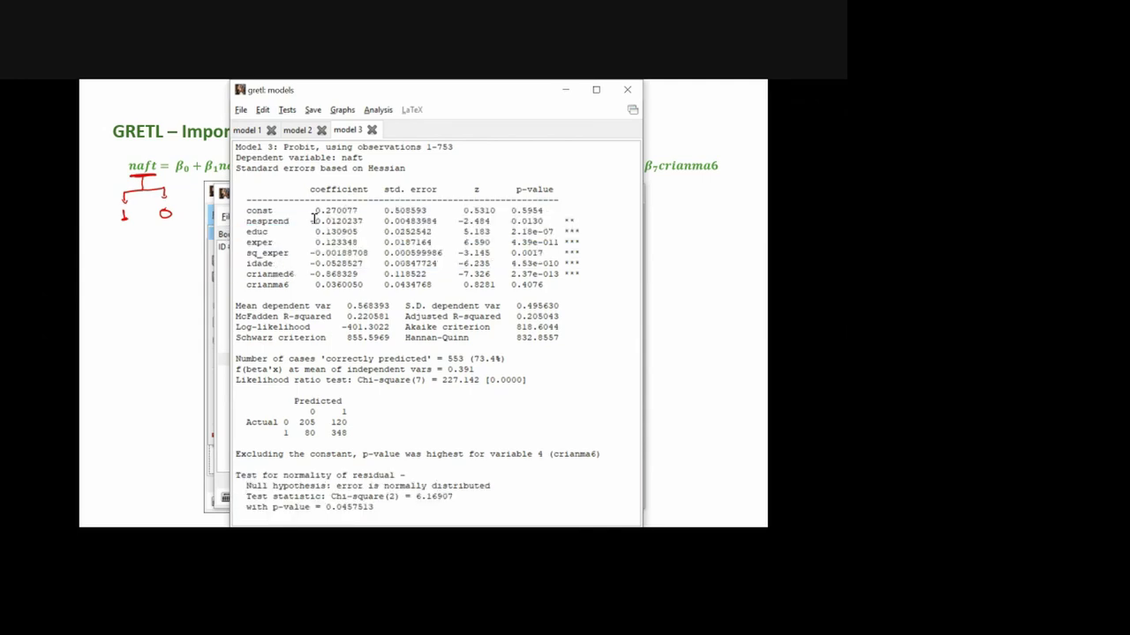
Step: Save the probit model output to the desktop as a comma-separated file named Saida 3
click(240, 109)
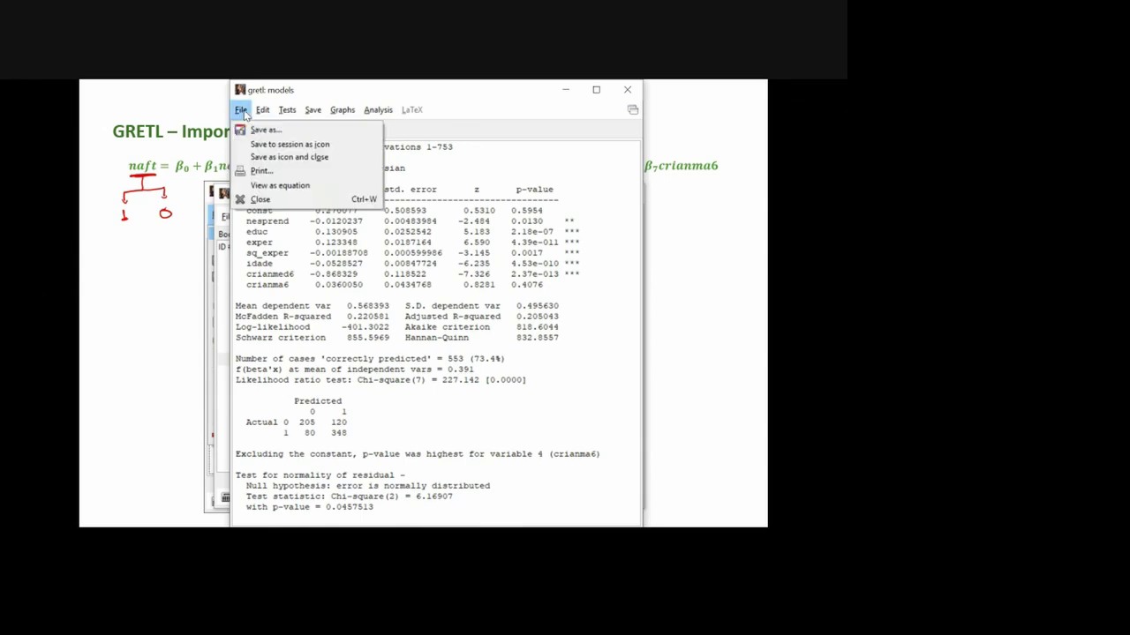
click(254, 130)
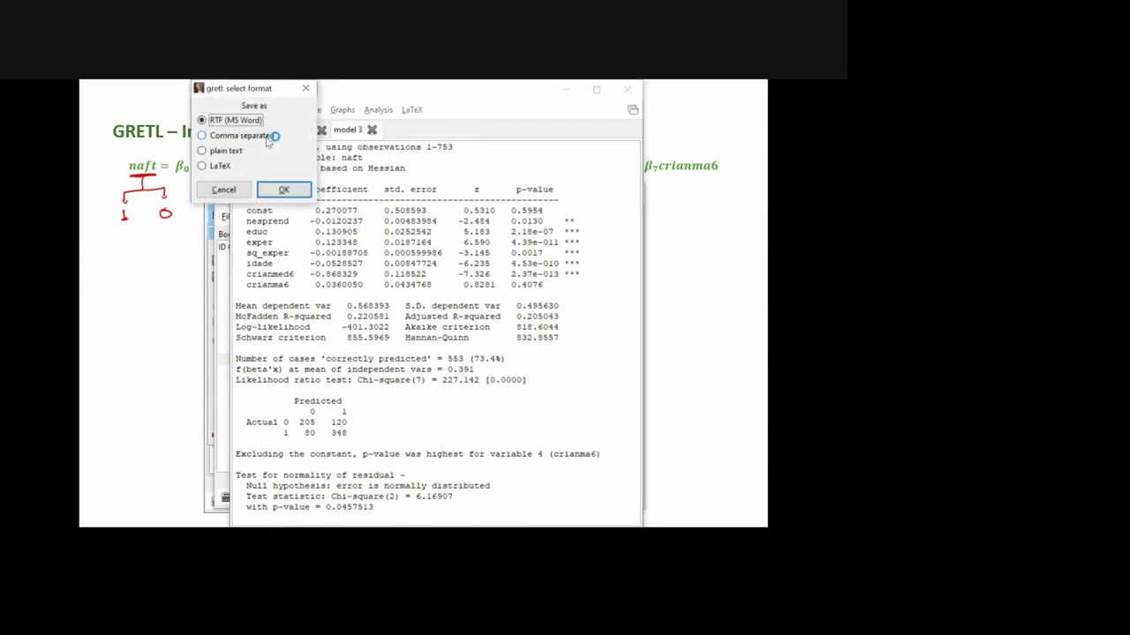
click(267, 141)
click(283, 189)
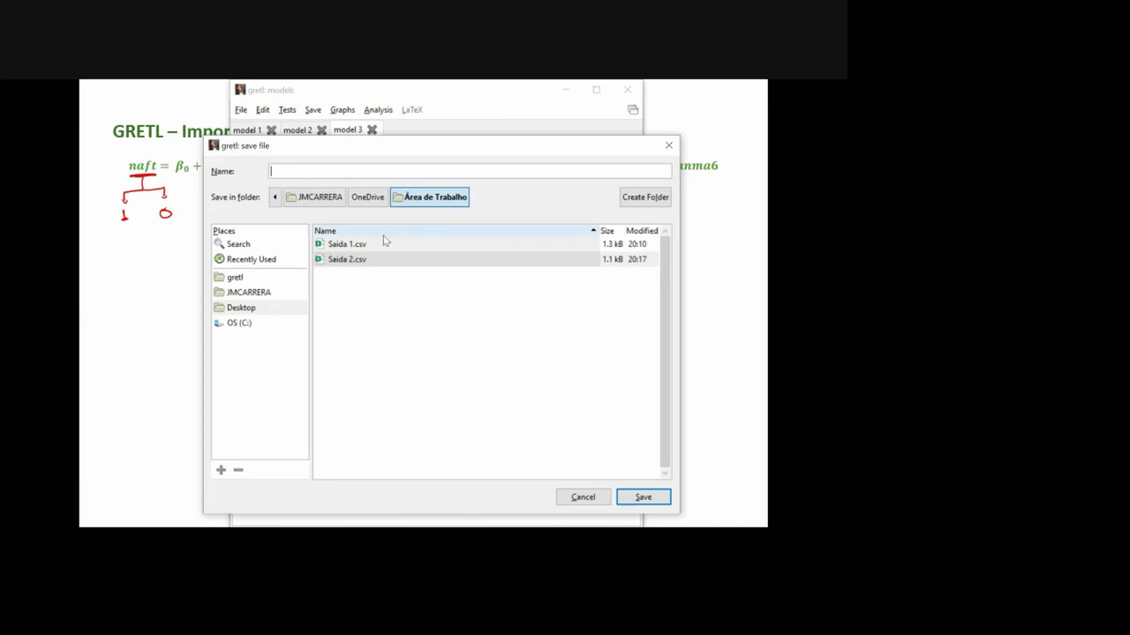
text(Saida 3)
click(639, 497)
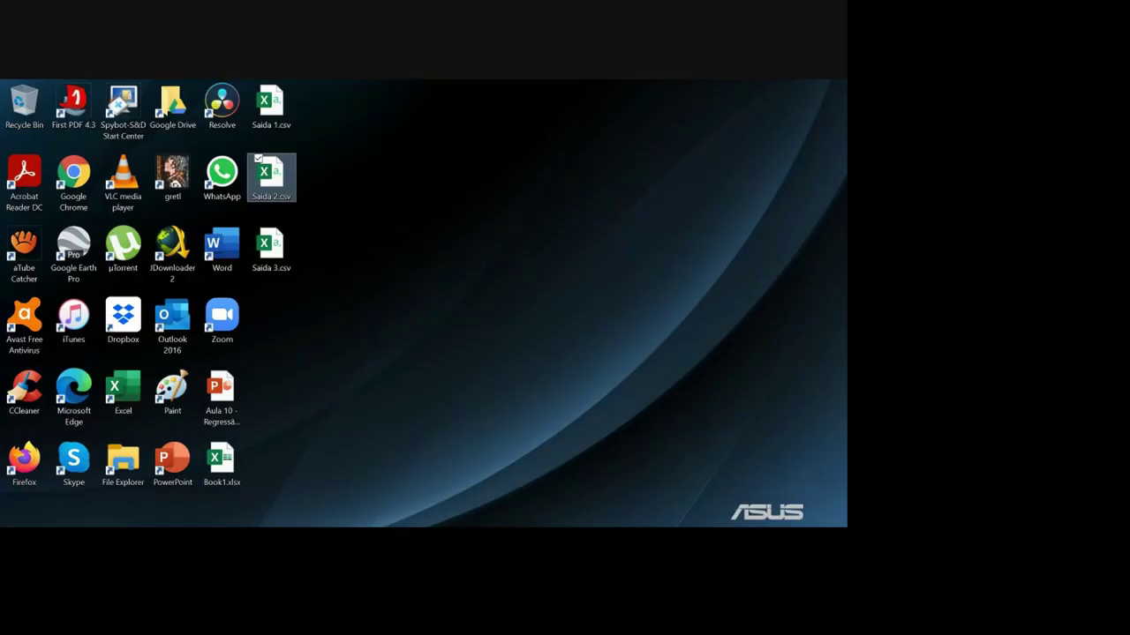
Step: Open Saida 3.csv from the desktop in Excel and autofit all column widths to their contents
click(277, 261)
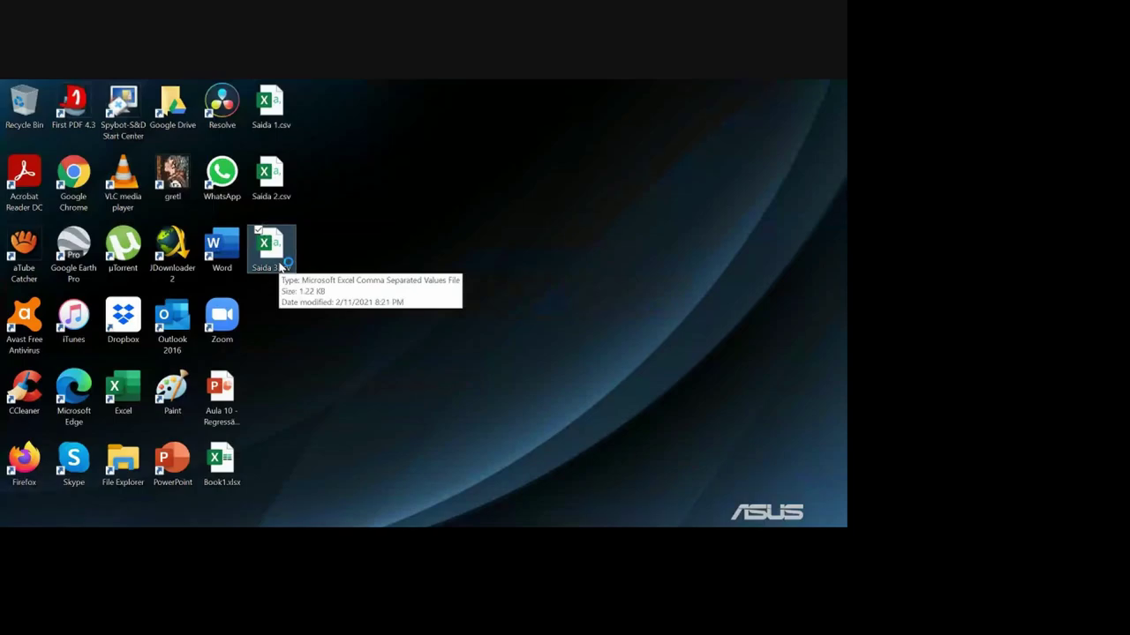
double_click(279, 263)
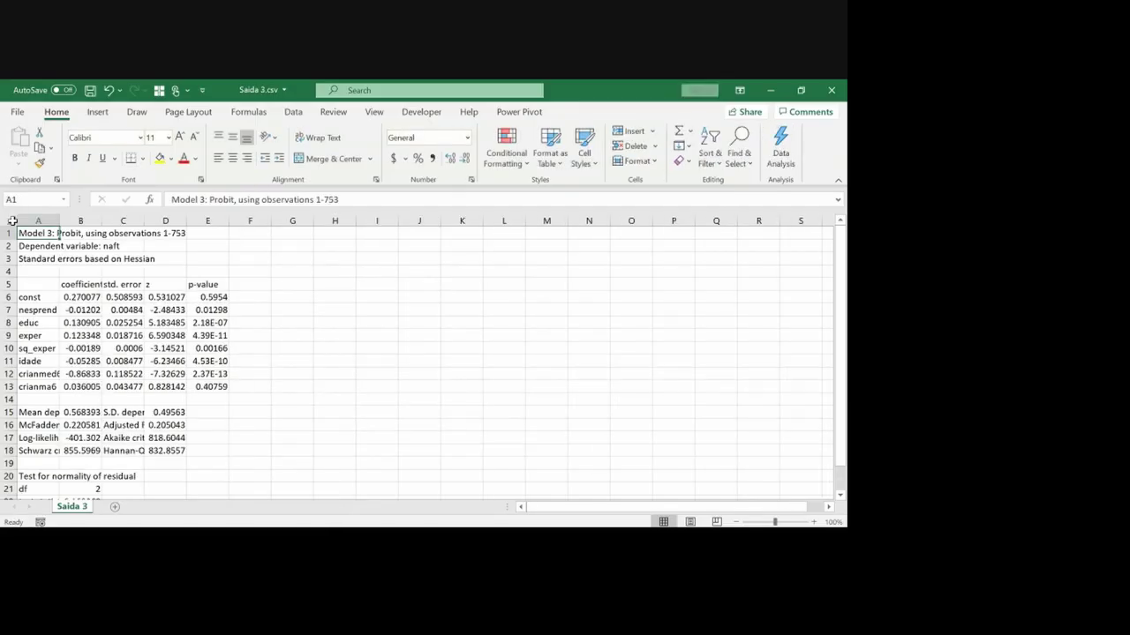
click(12, 221)
double_click(59, 221)
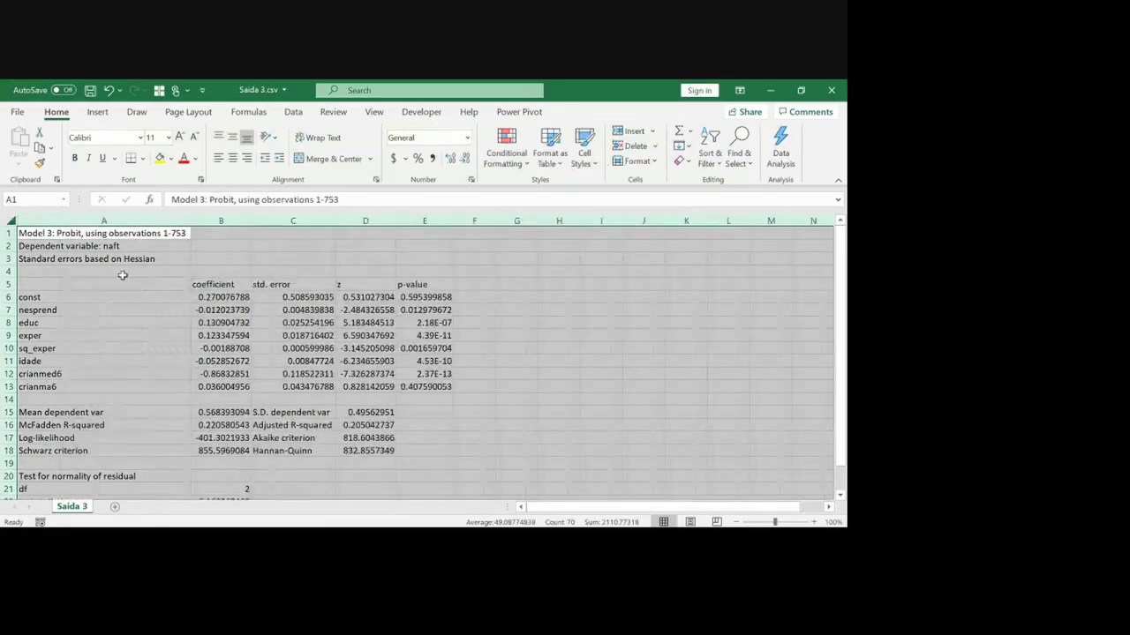
click(154, 298)
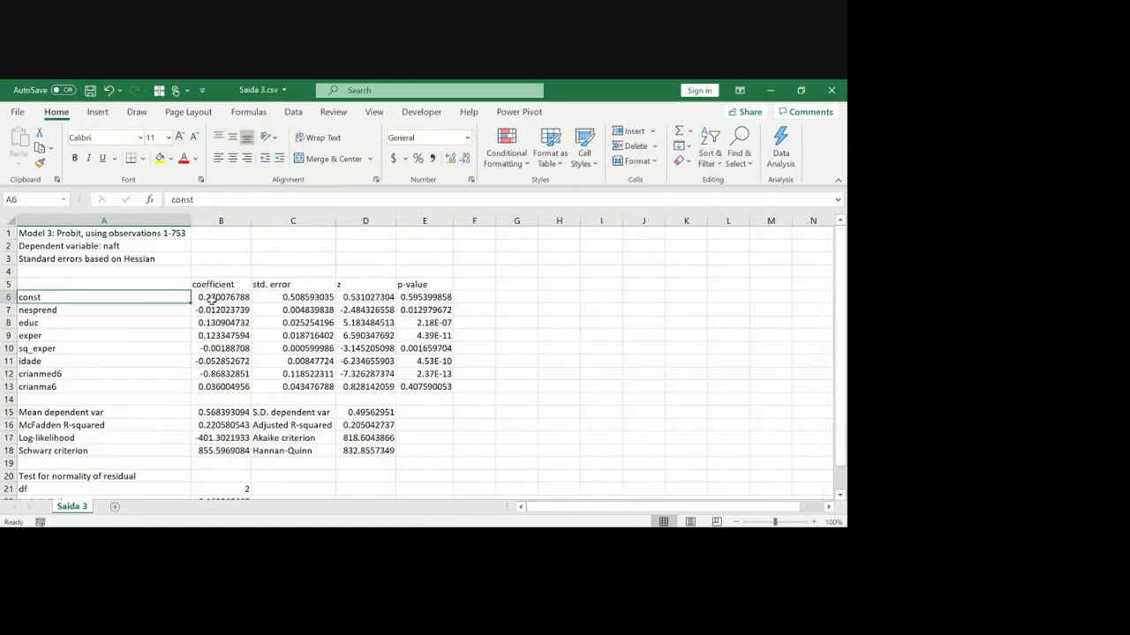
Step: Set Excel's custom decimal separator to a comma and its thousands separator to a period in the advanced editing options
click(18, 112)
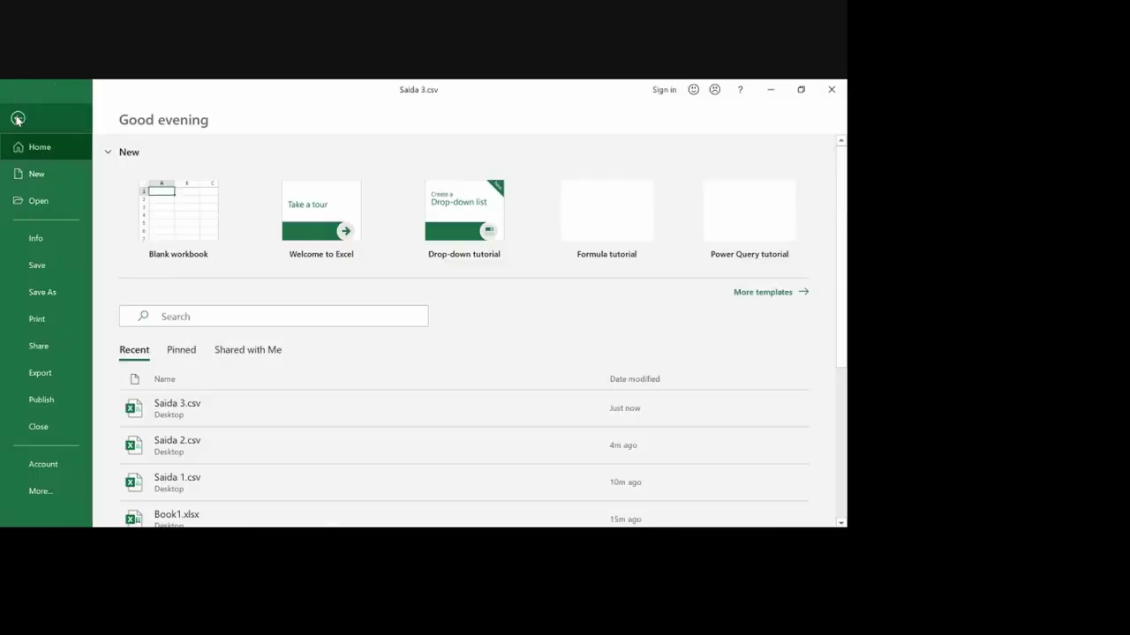
click(42, 496)
click(122, 499)
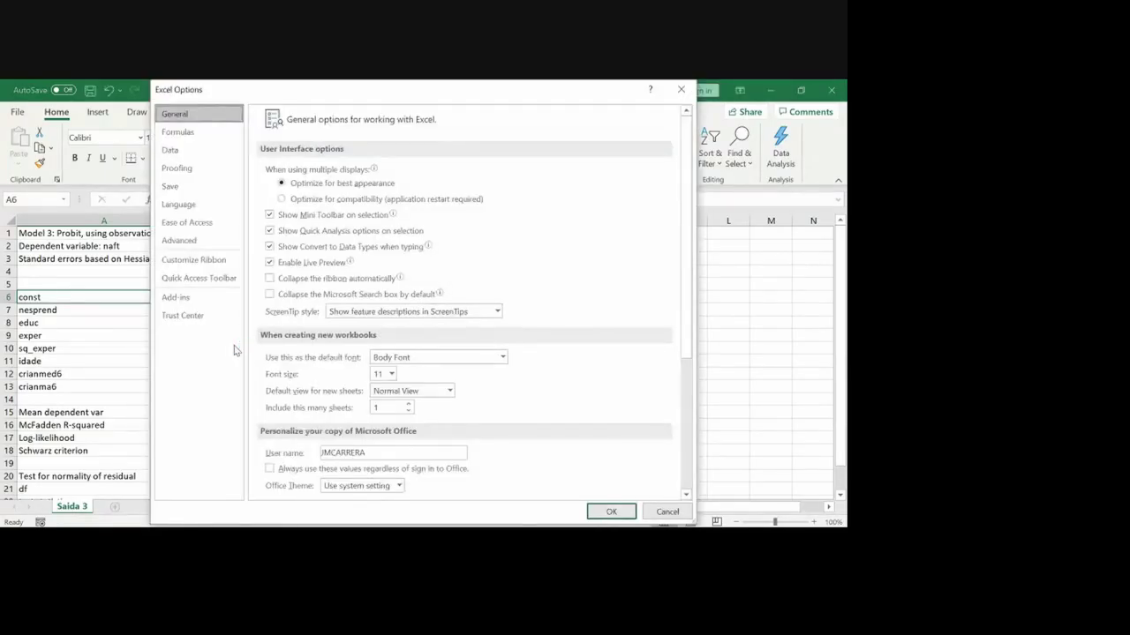
click(202, 241)
click(367, 411)
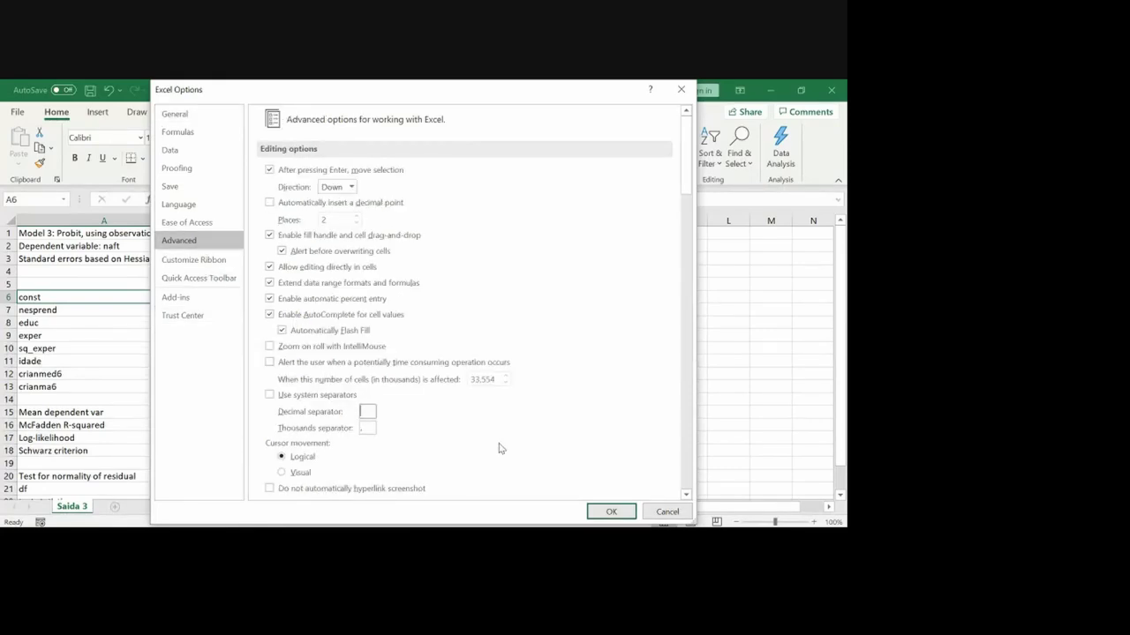
text(.)
key(Tab)
click(610, 512)
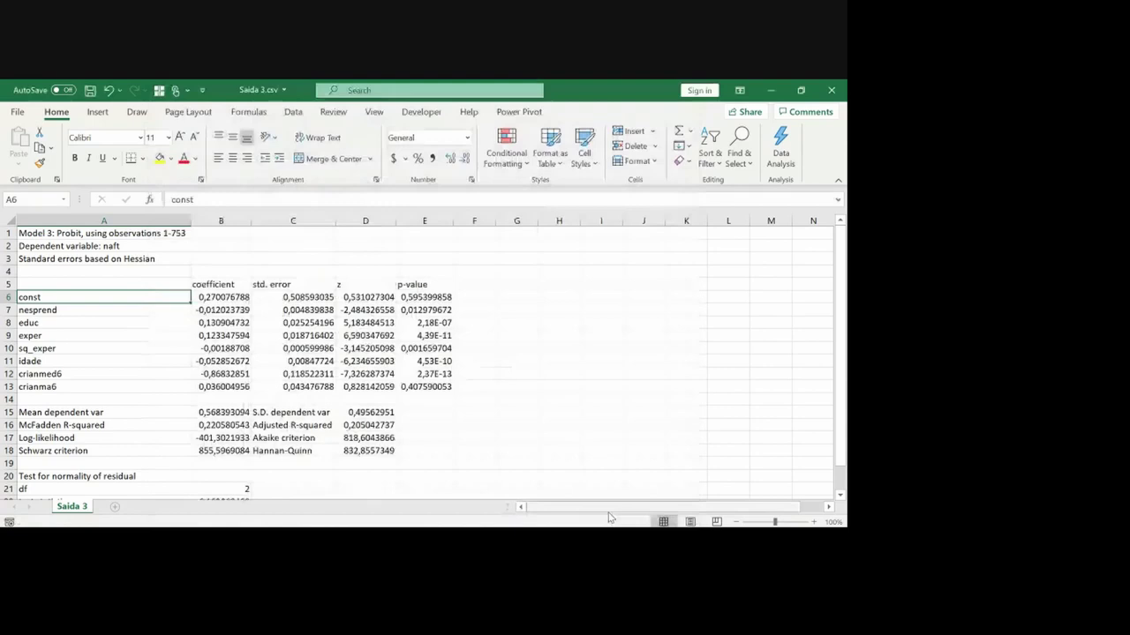
Step: Switch to gretl and estimate a binary logit model with naft as dependent variable, keeping the listed regressors and showing slopes at mean
click(329, 374)
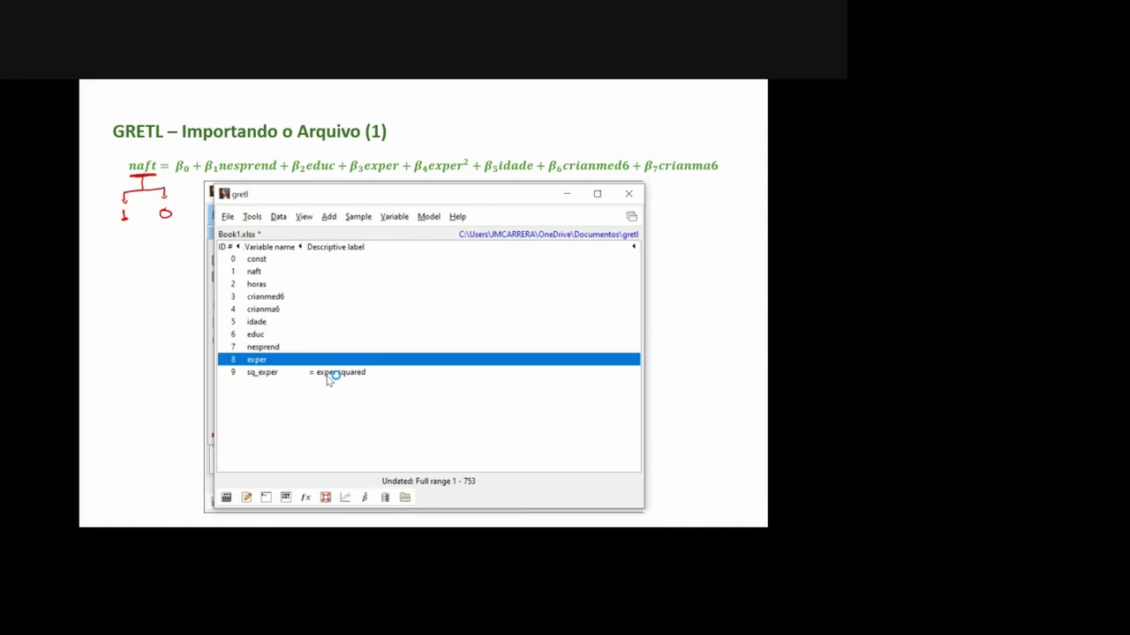
click(428, 218)
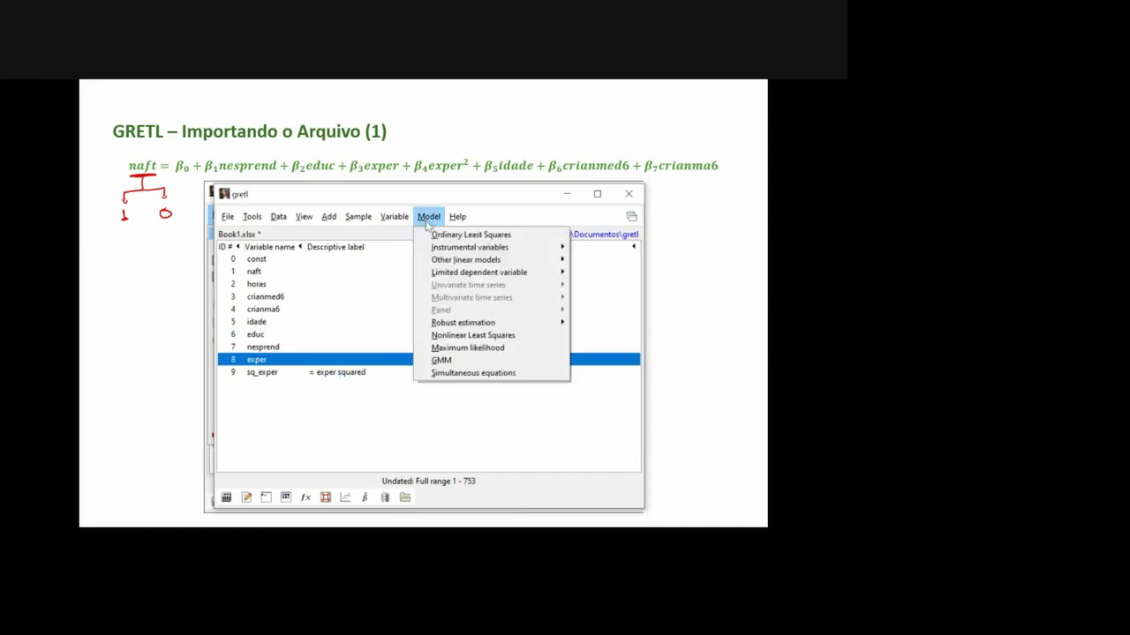
mouse_move(444, 276)
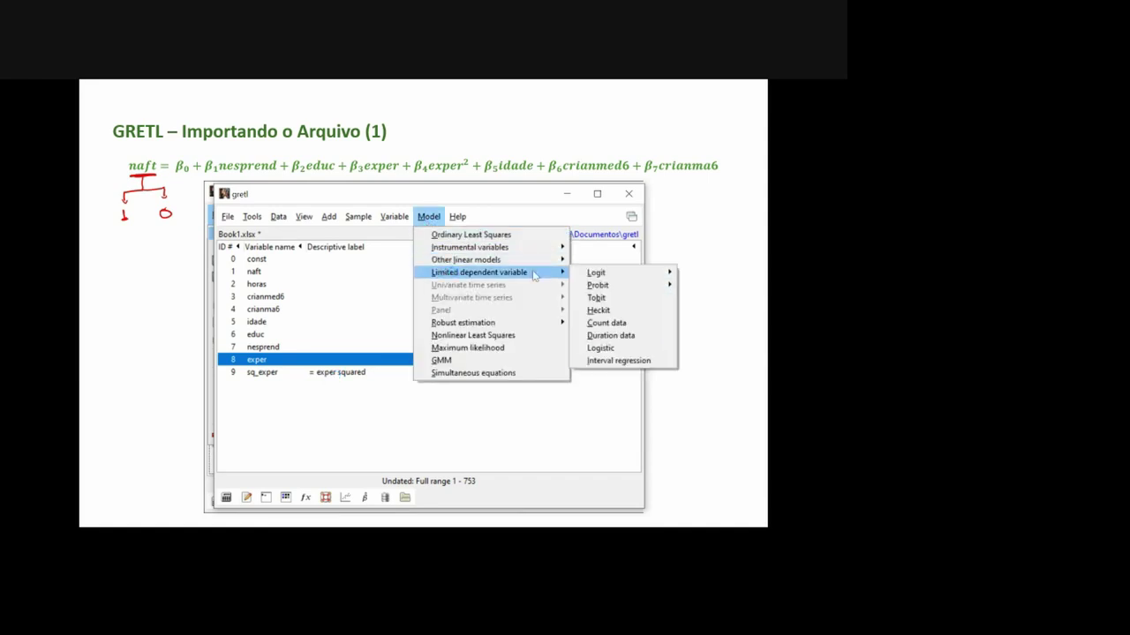
mouse_move(589, 276)
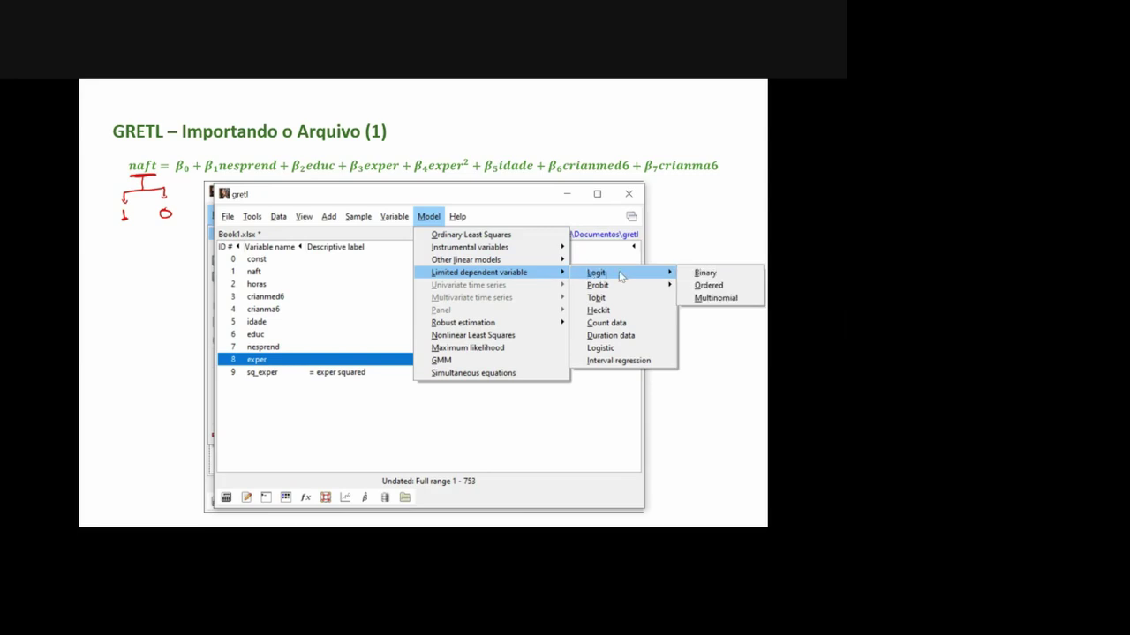
click(696, 274)
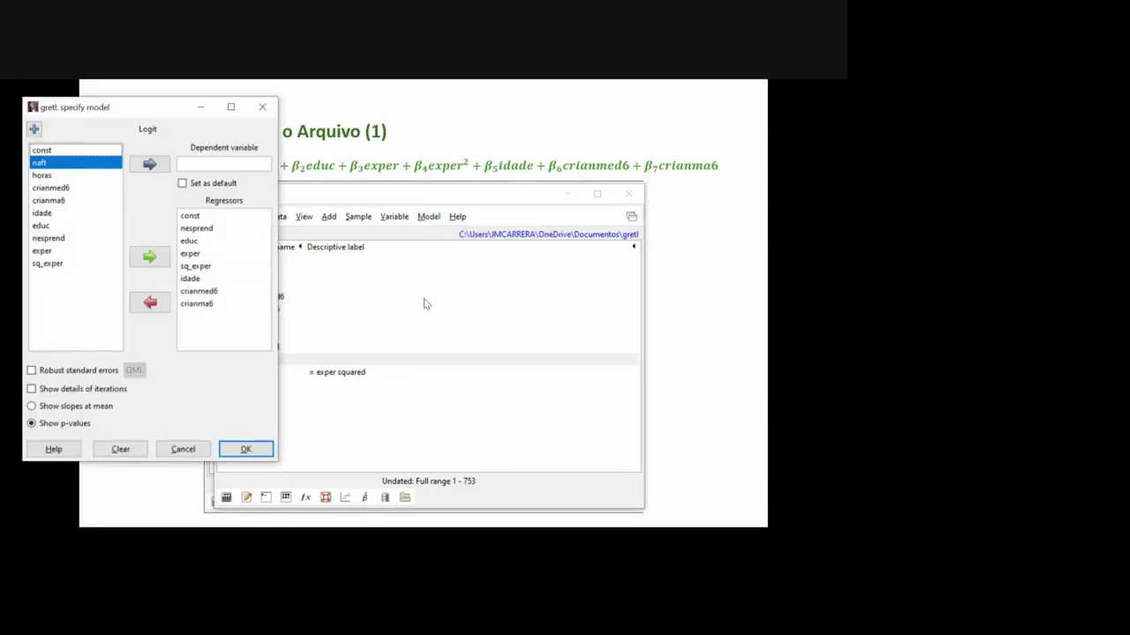
click(148, 165)
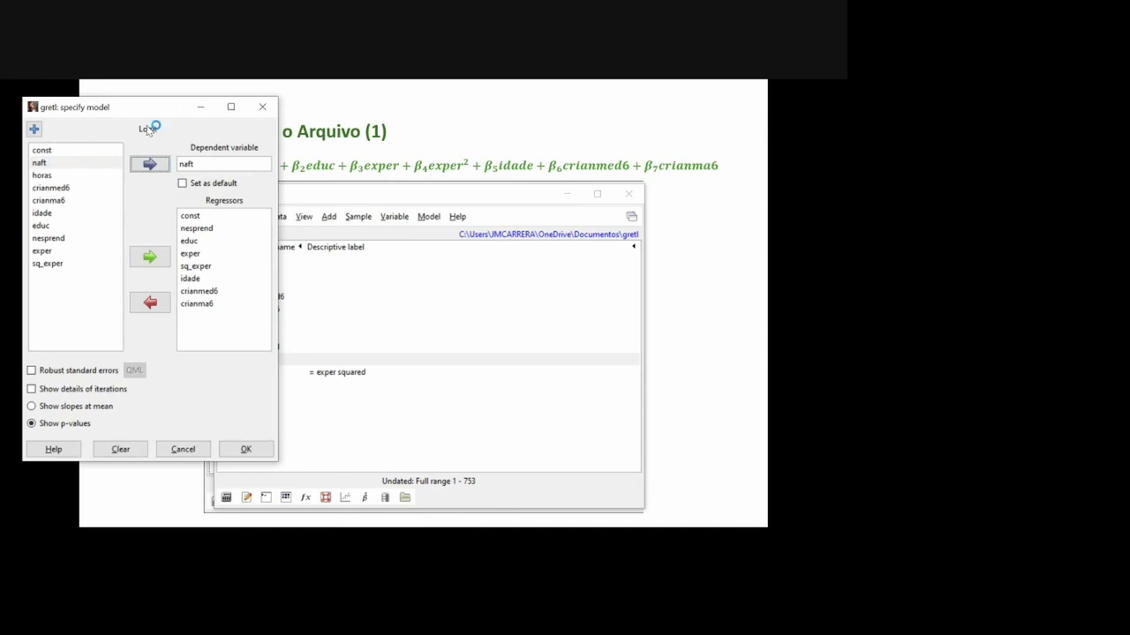
drag(141, 113, 474, 137)
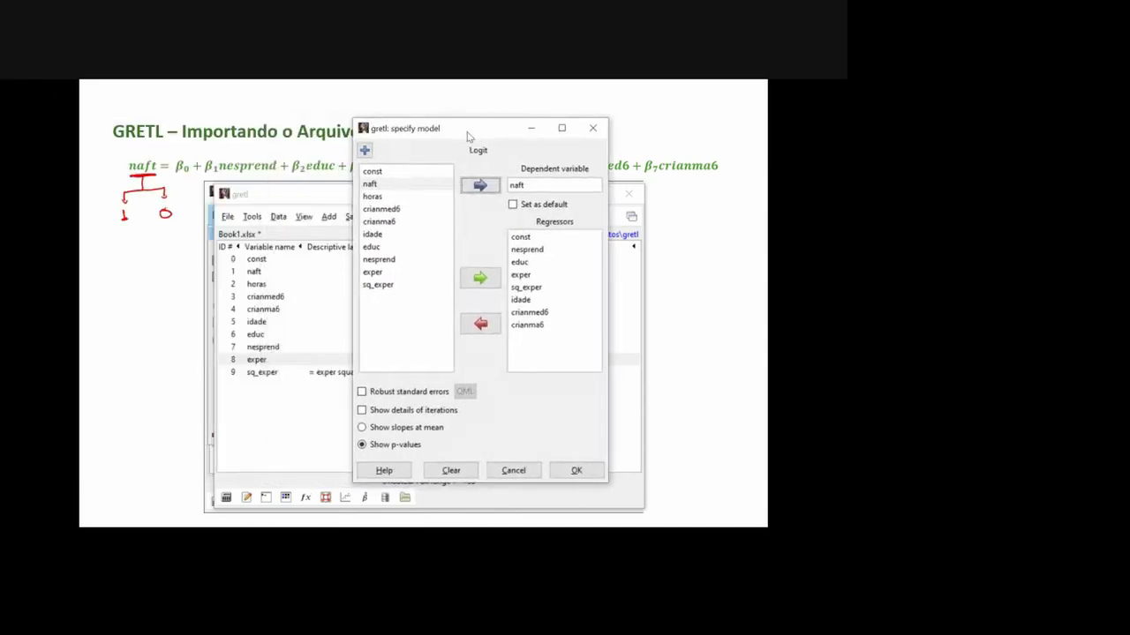
click(381, 430)
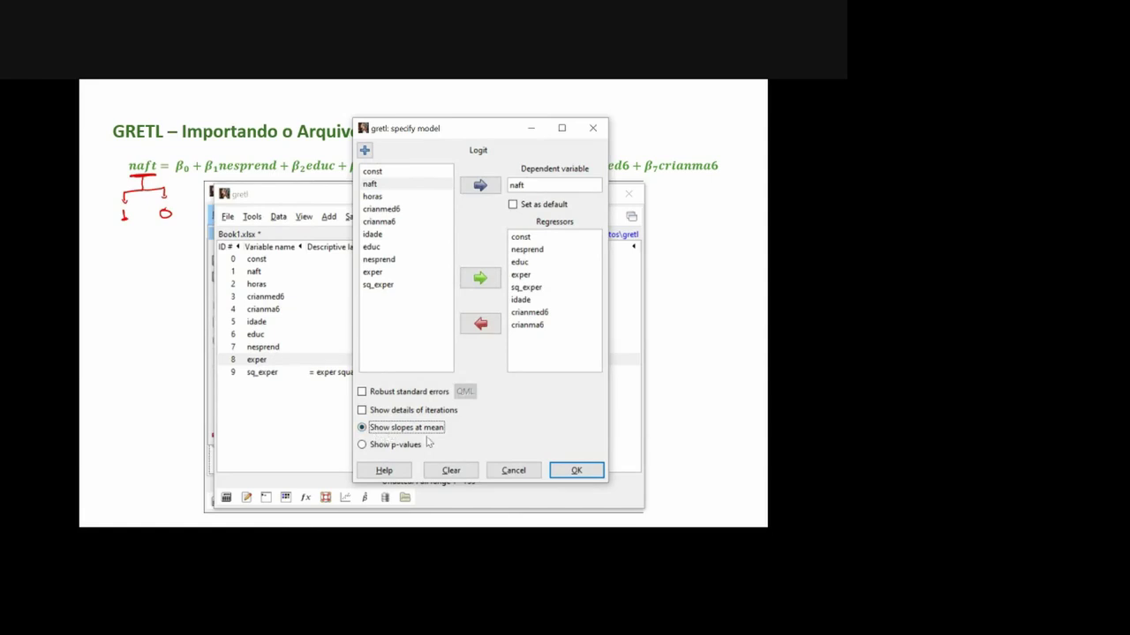
drag(451, 134, 431, 149)
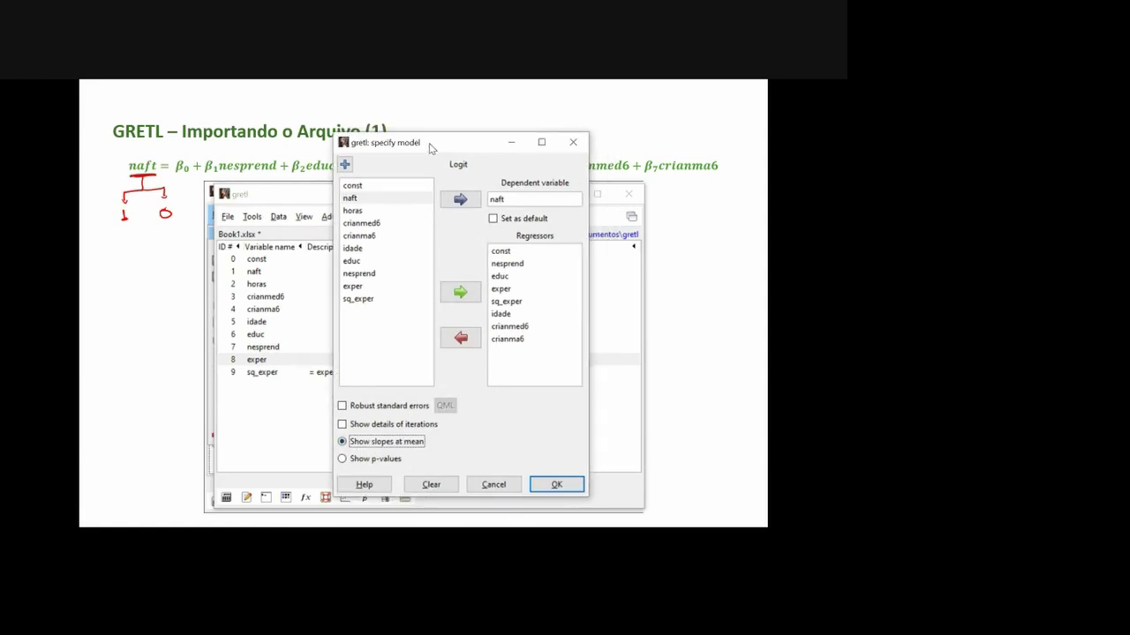
click(549, 486)
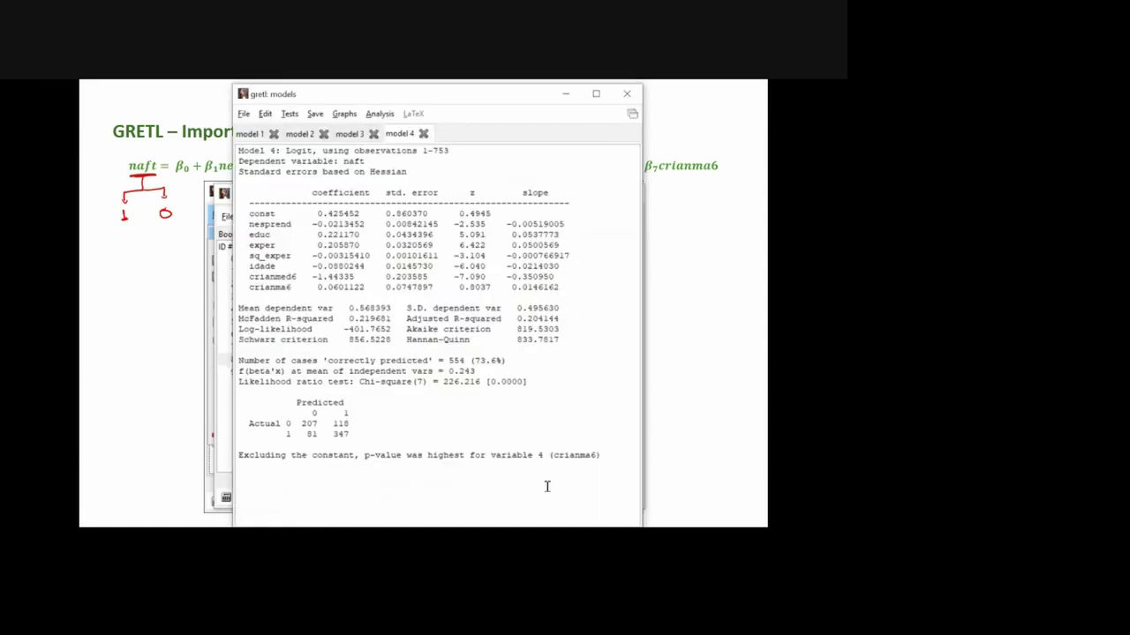
Step: Examine the logit model's slope column, focusing on the marginal effects of nesprend and educ
mouse_move(506, 222)
mouse_down()
mouse_move(558, 285)
mouse_move(531, 277)
mouse_move(518, 220)
mouse_up()
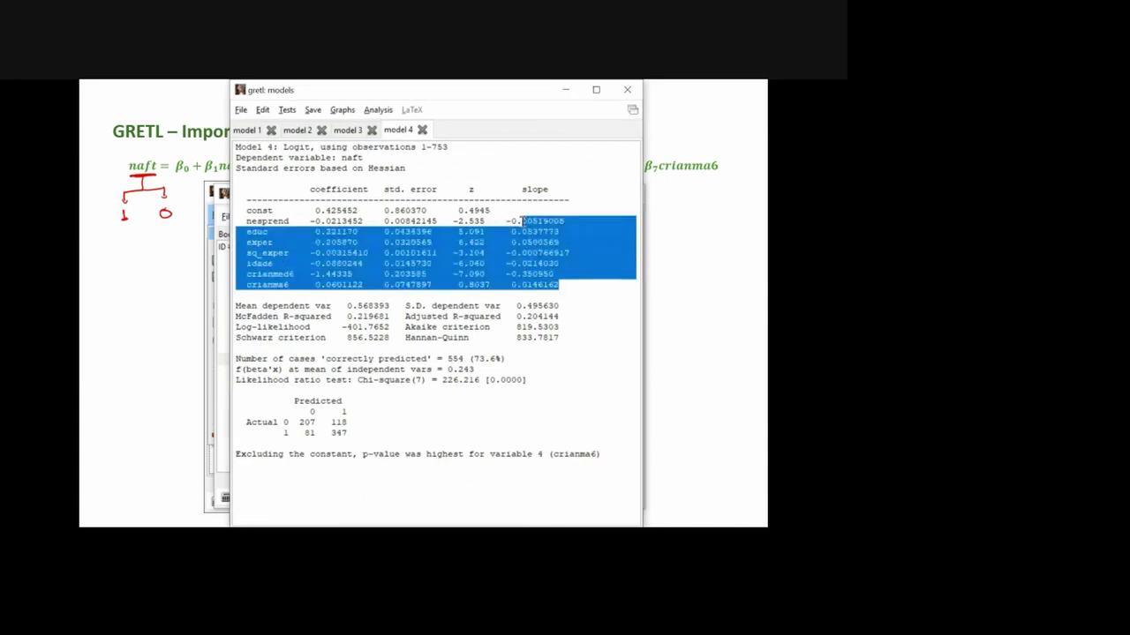
click(516, 189)
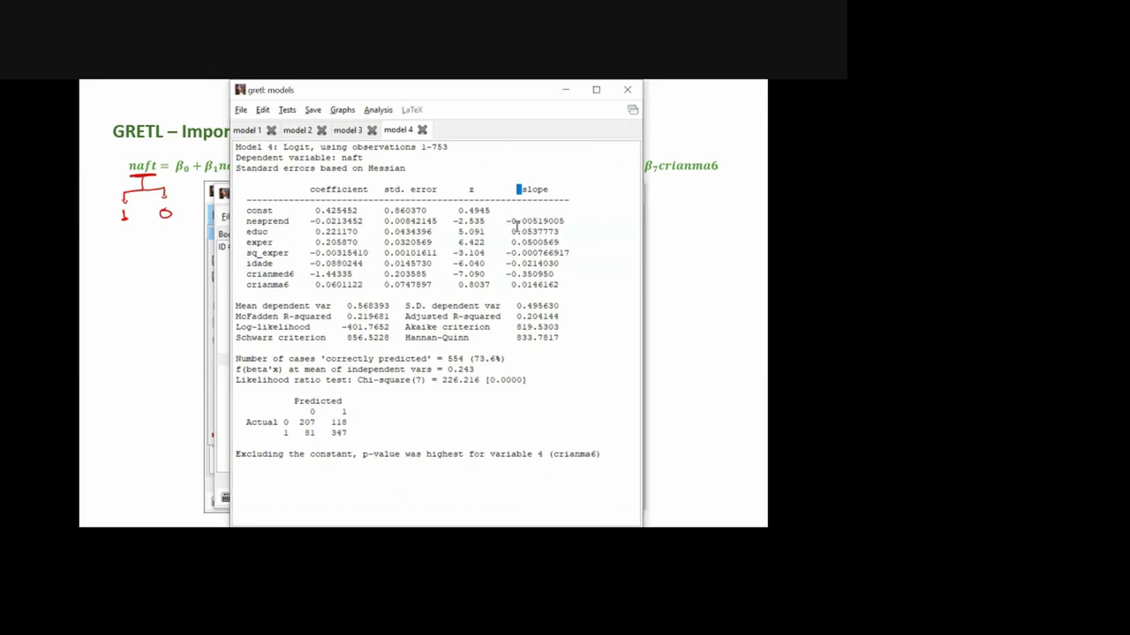
click(529, 228)
drag(246, 221, 290, 222)
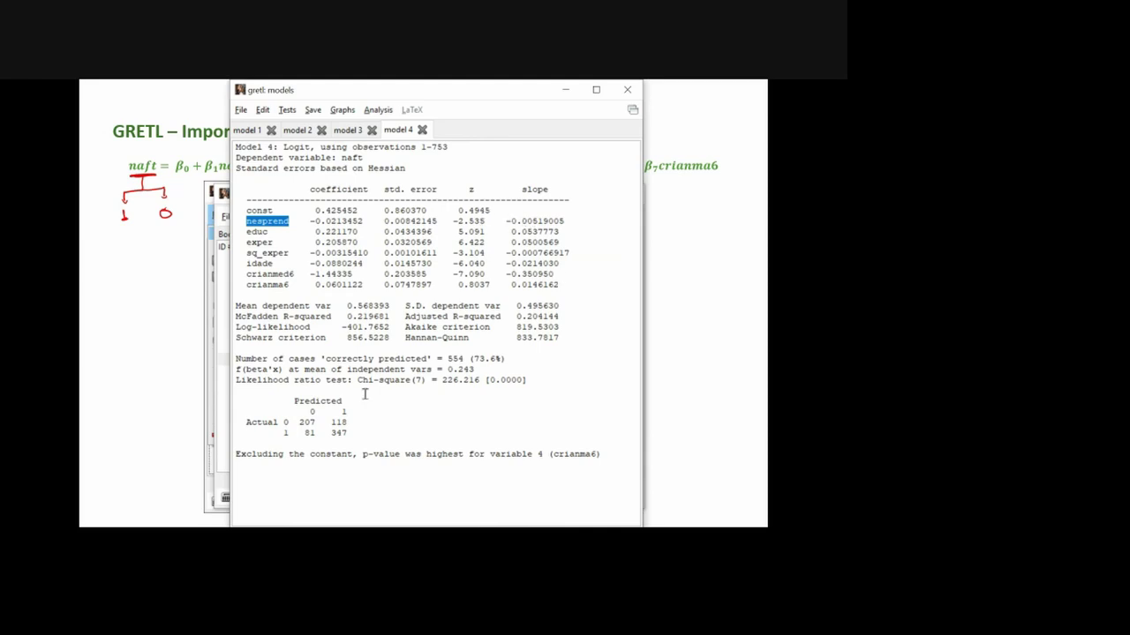
click(246, 231)
drag(247, 231, 268, 231)
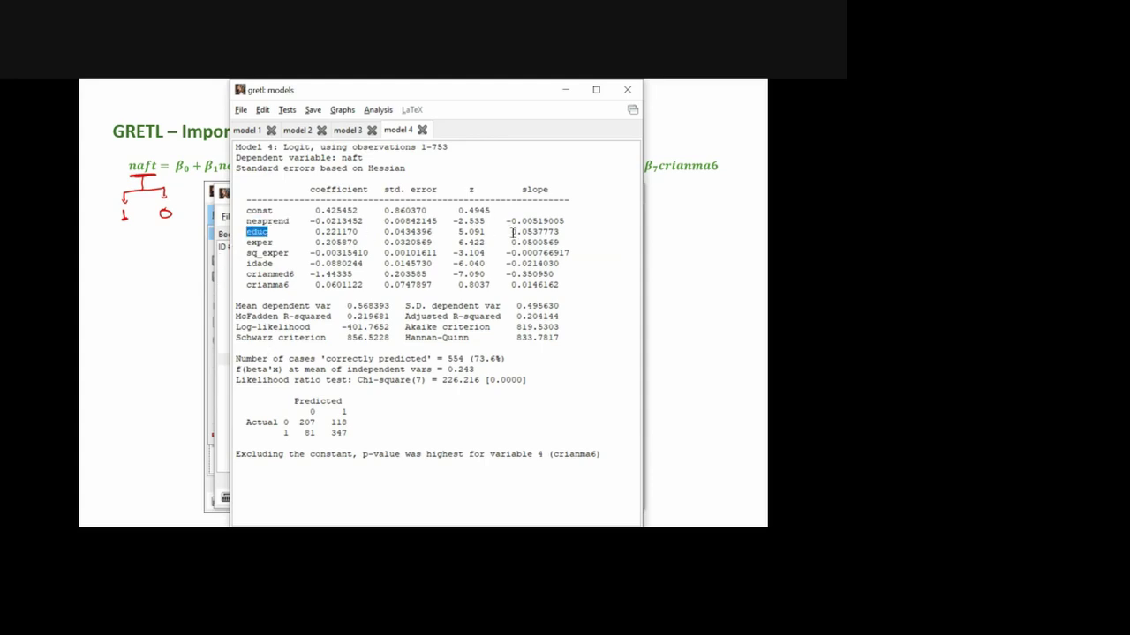
drag(511, 231, 565, 232)
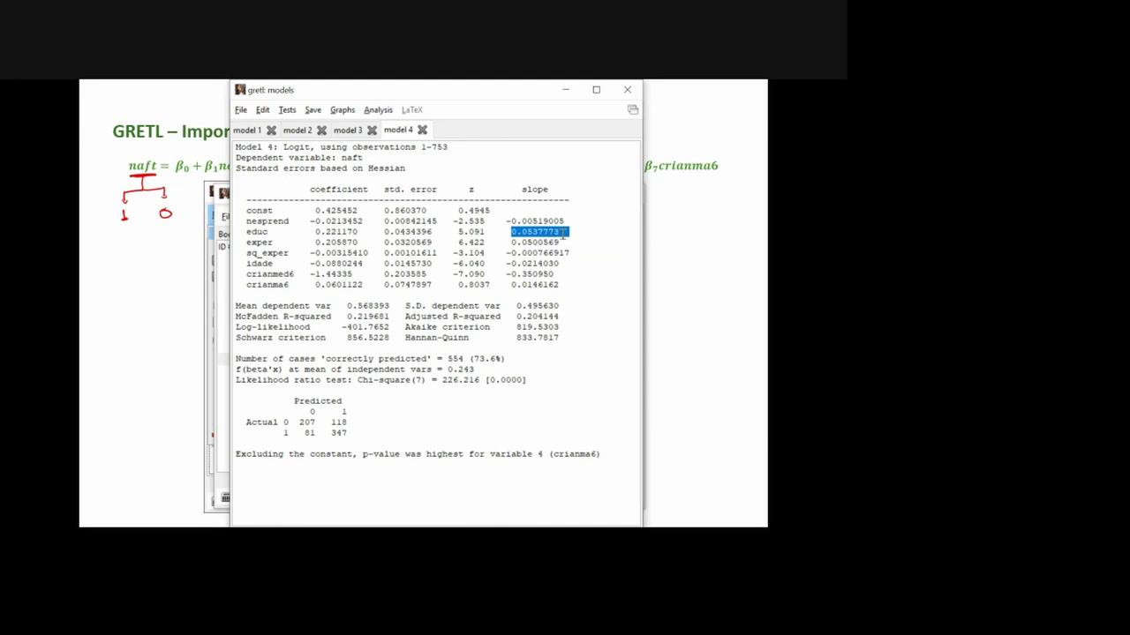
click(533, 231)
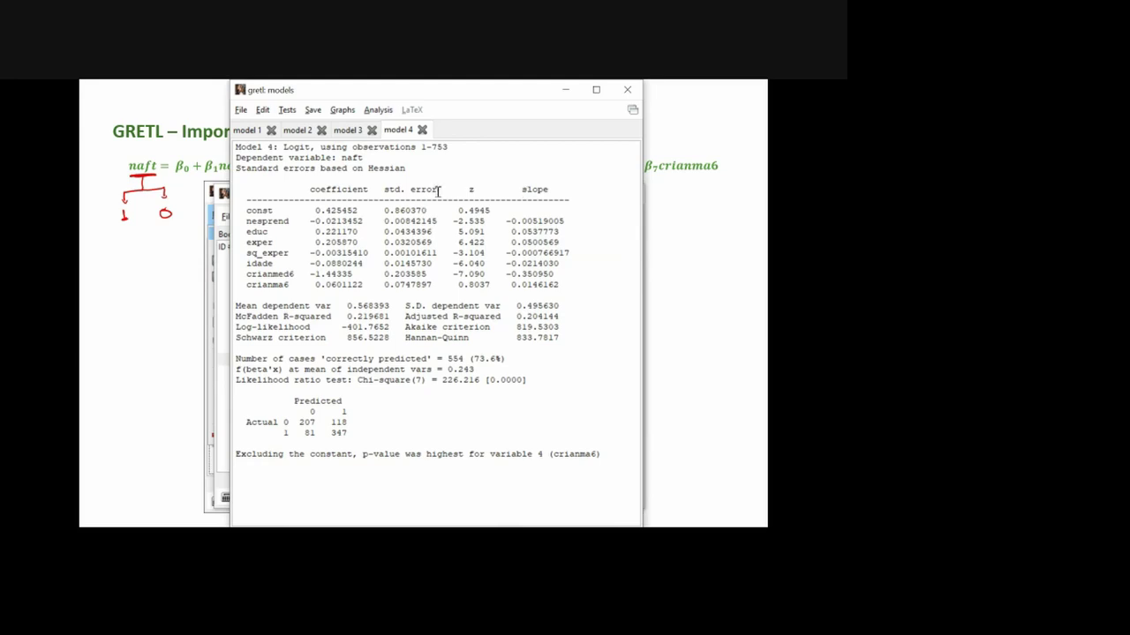
Step: Estimate a binary probit model with naft as dependent variable, keeping the listed regressors and showing slopes at mean
click(225, 212)
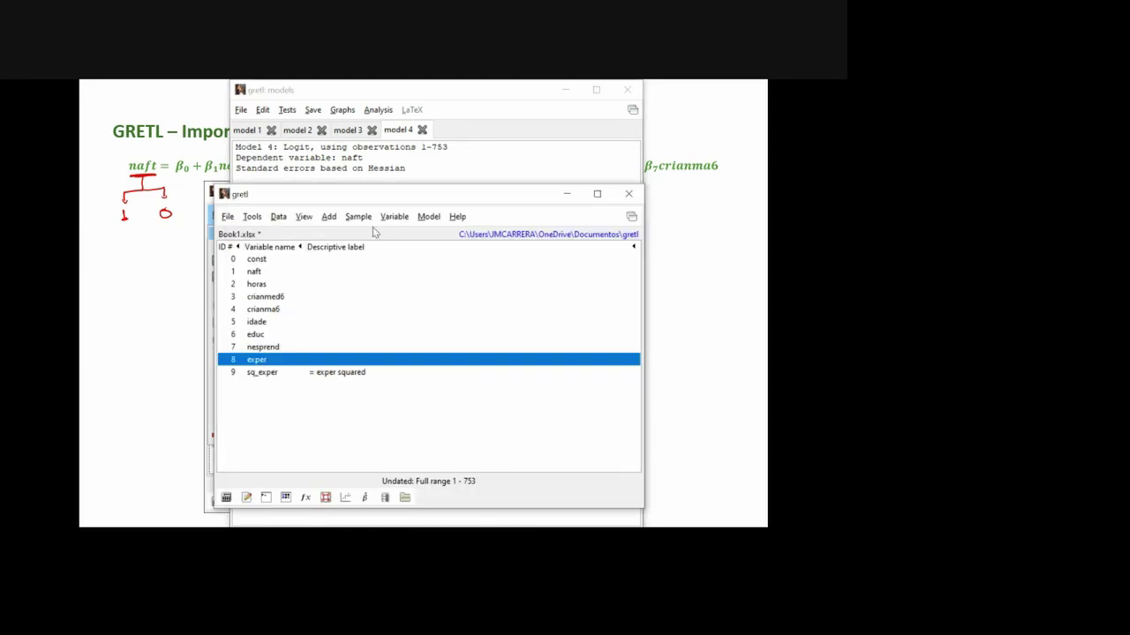
click(429, 218)
mouse_move(460, 274)
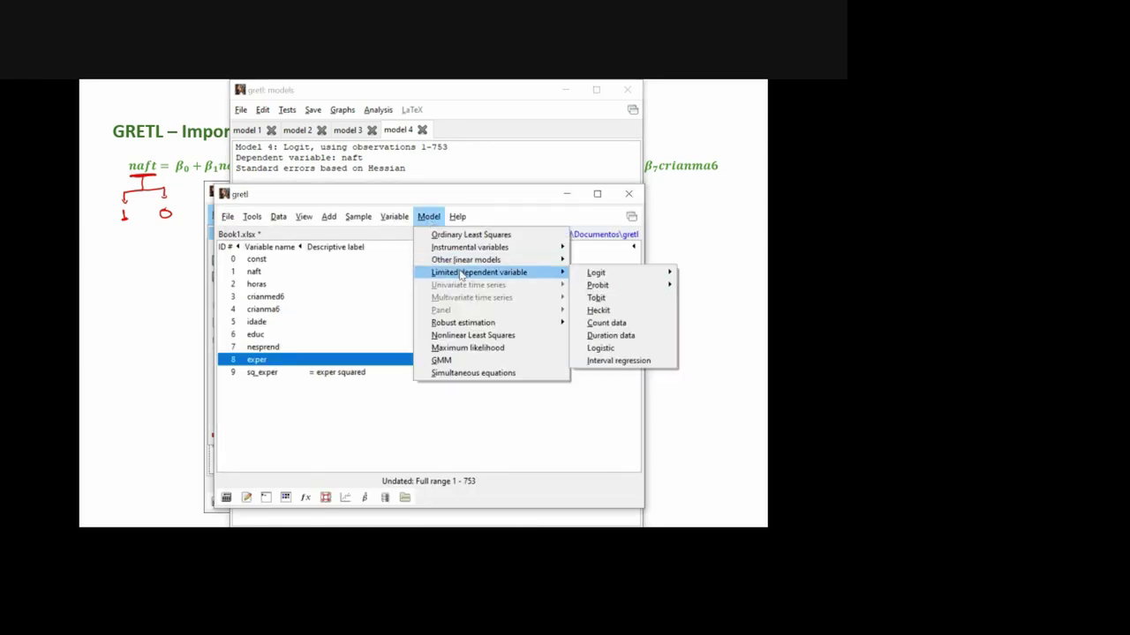
mouse_move(608, 288)
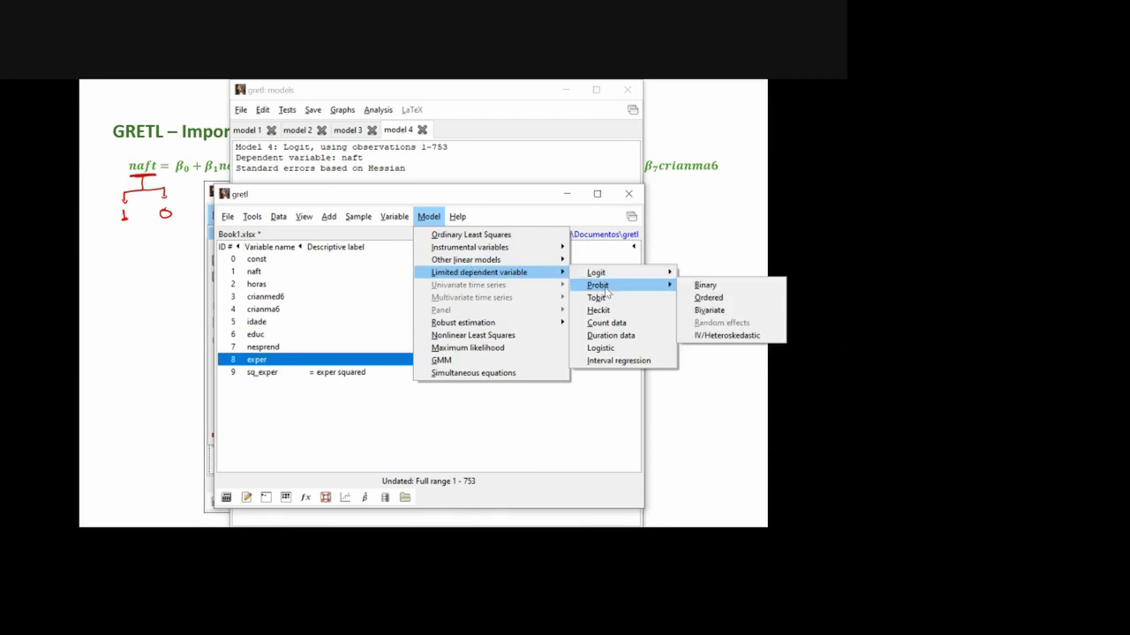
click(695, 286)
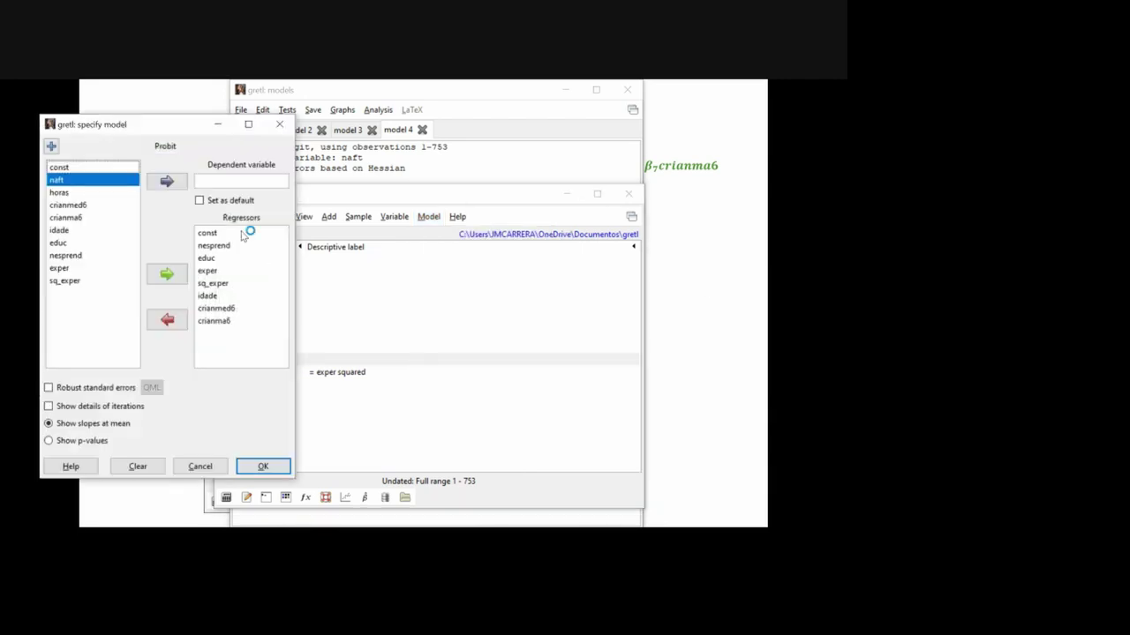
click(167, 182)
drag(184, 133, 468, 142)
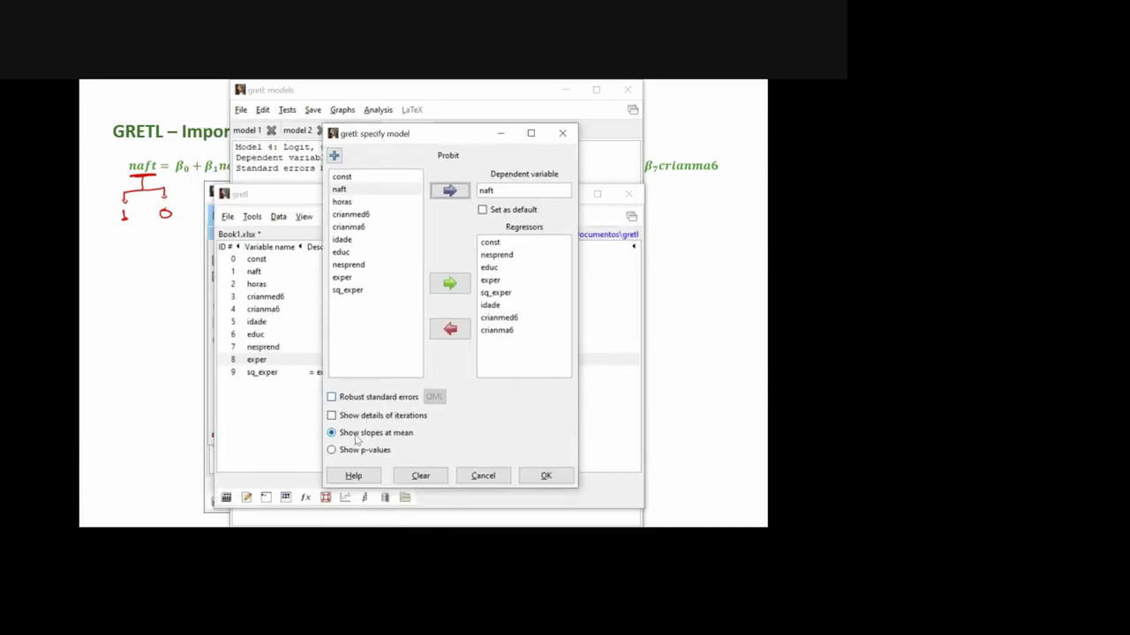
click(534, 477)
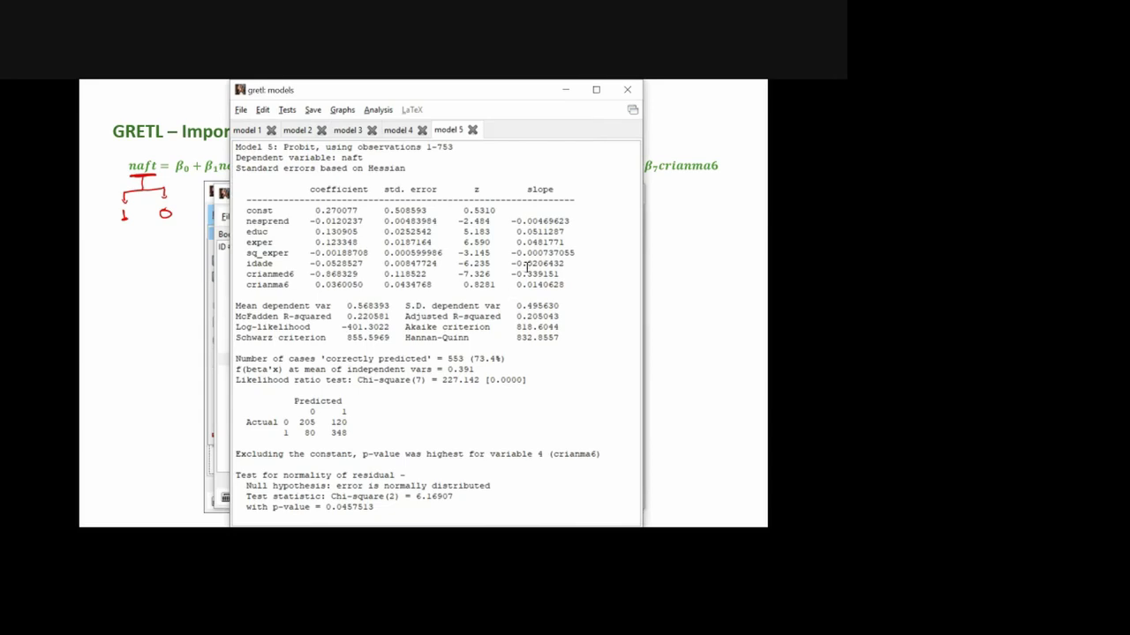
Step: Compare the marginal effect of nesprend in the probit output with the logit slopes and the first model's coefficients
drag(516, 220, 578, 221)
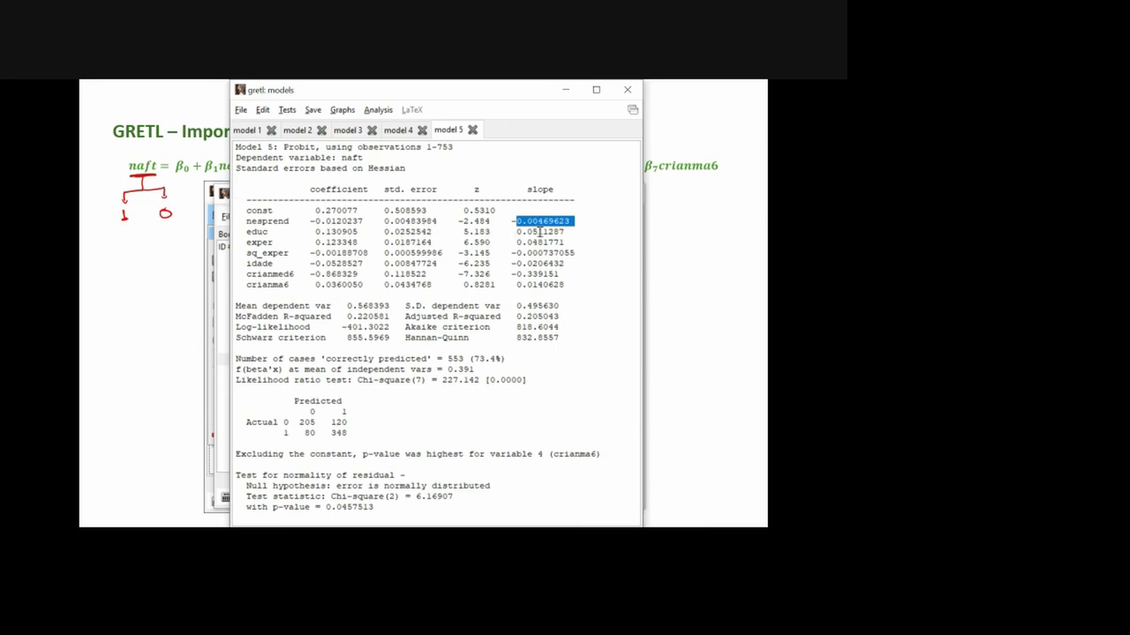
click(399, 132)
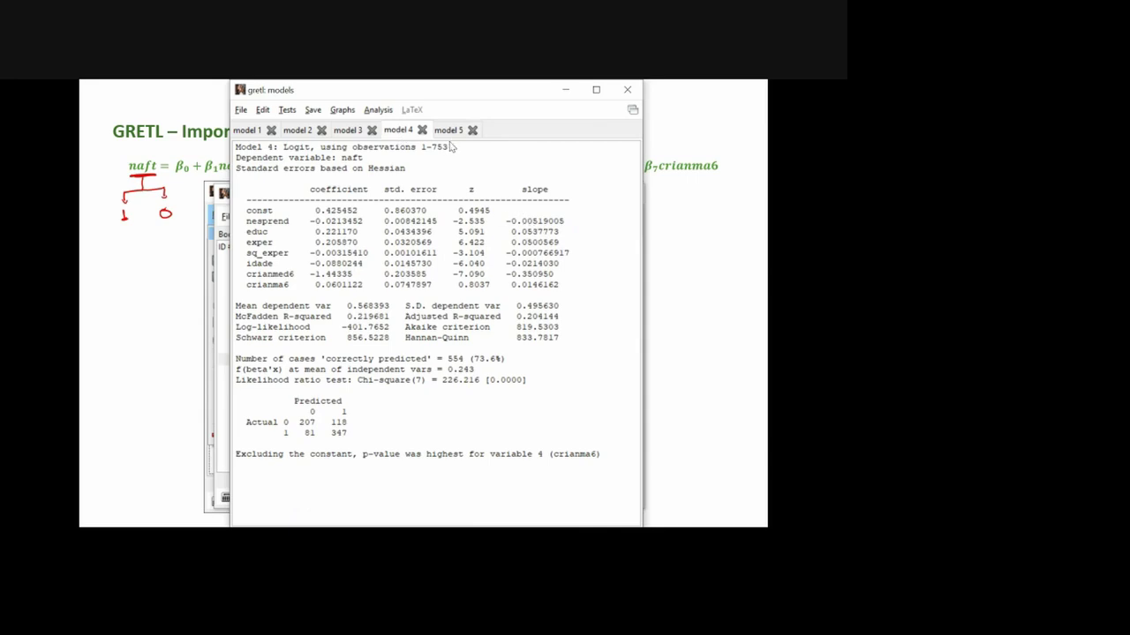
click(248, 132)
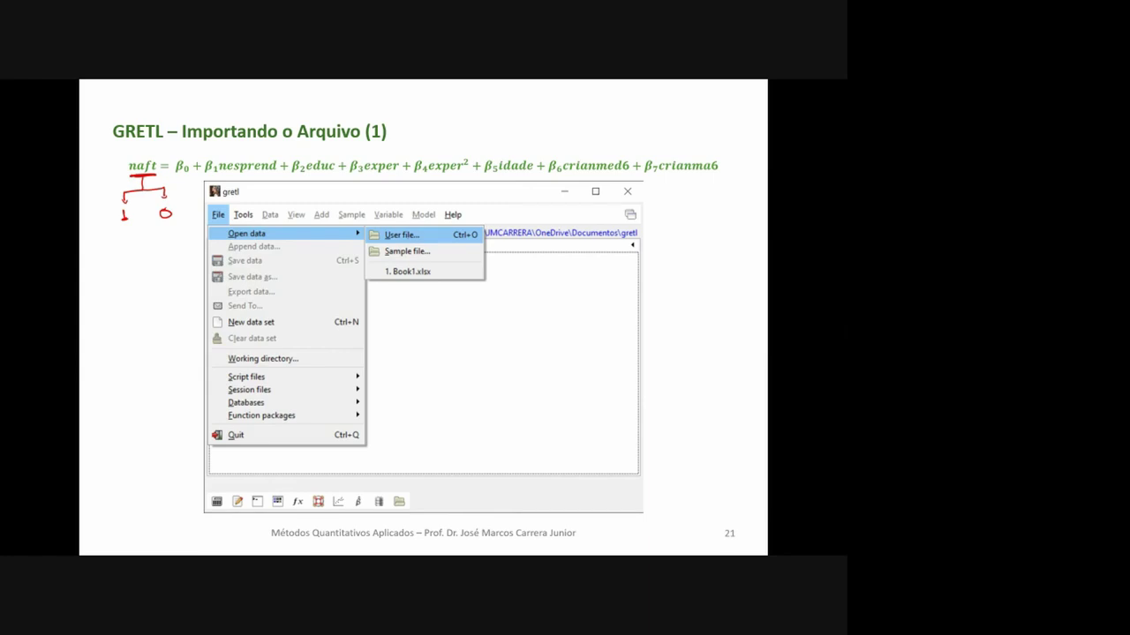
key(Right)
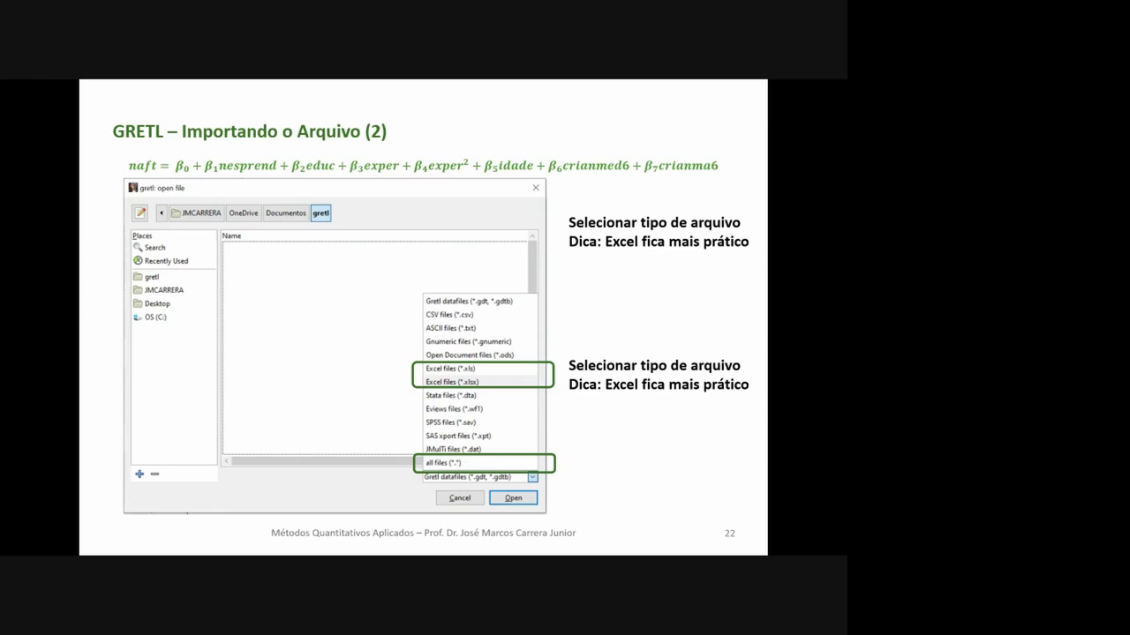
key(Right)
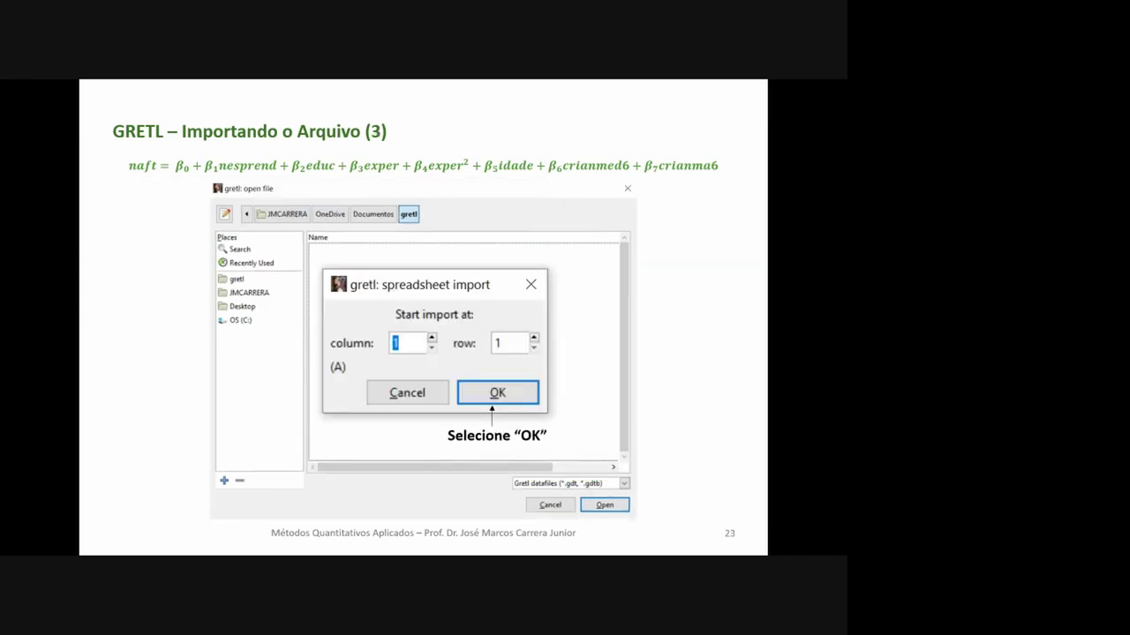
key(Right)
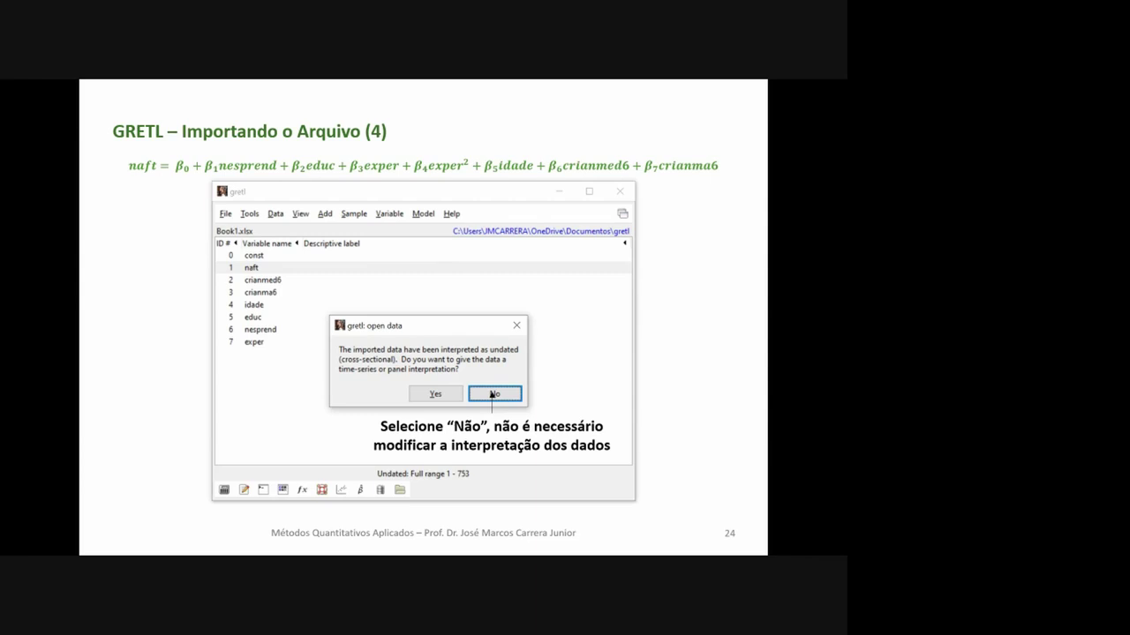
key(Right)
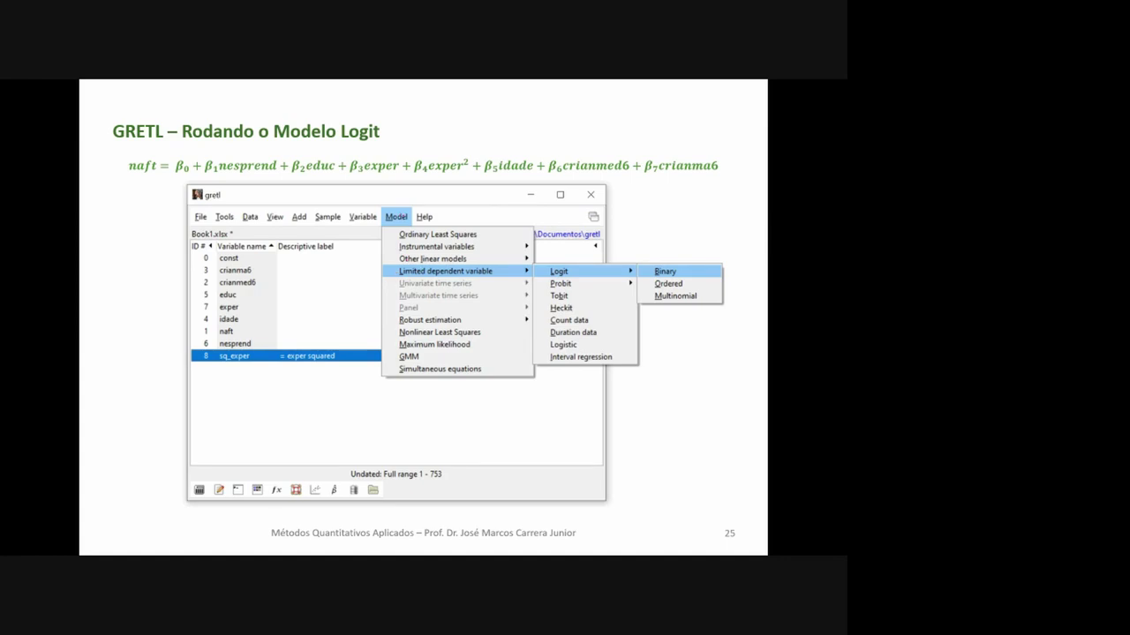
drag(482, 272, 500, 266)
drag(138, 155, 162, 159)
key(Right)
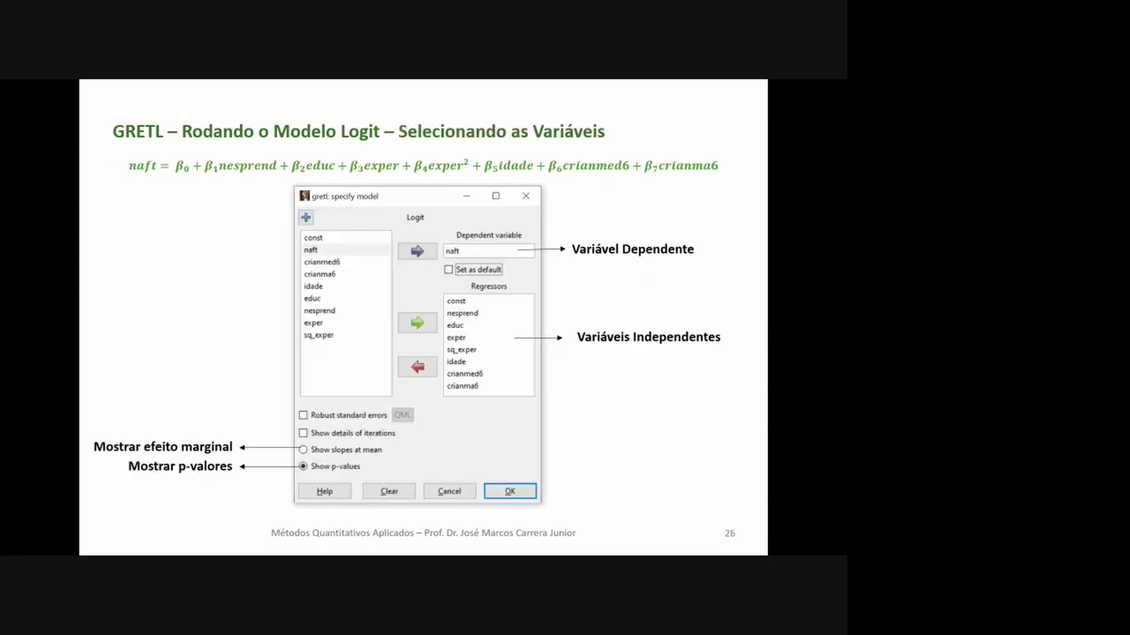
drag(629, 334, 650, 320)
drag(363, 470, 385, 466)
drag(389, 450, 415, 445)
key(Right)
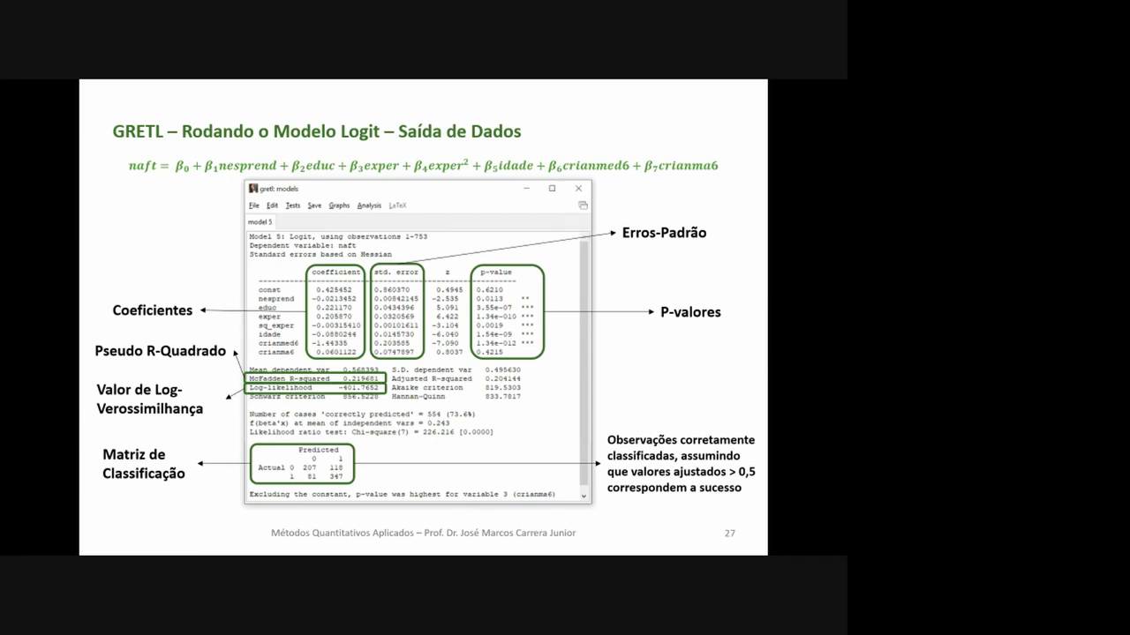
mouse_move(346, 272)
mouse_down()
mouse_move(394, 244)
mouse_move(445, 257)
mouse_move(474, 238)
mouse_up()
drag(535, 273, 584, 254)
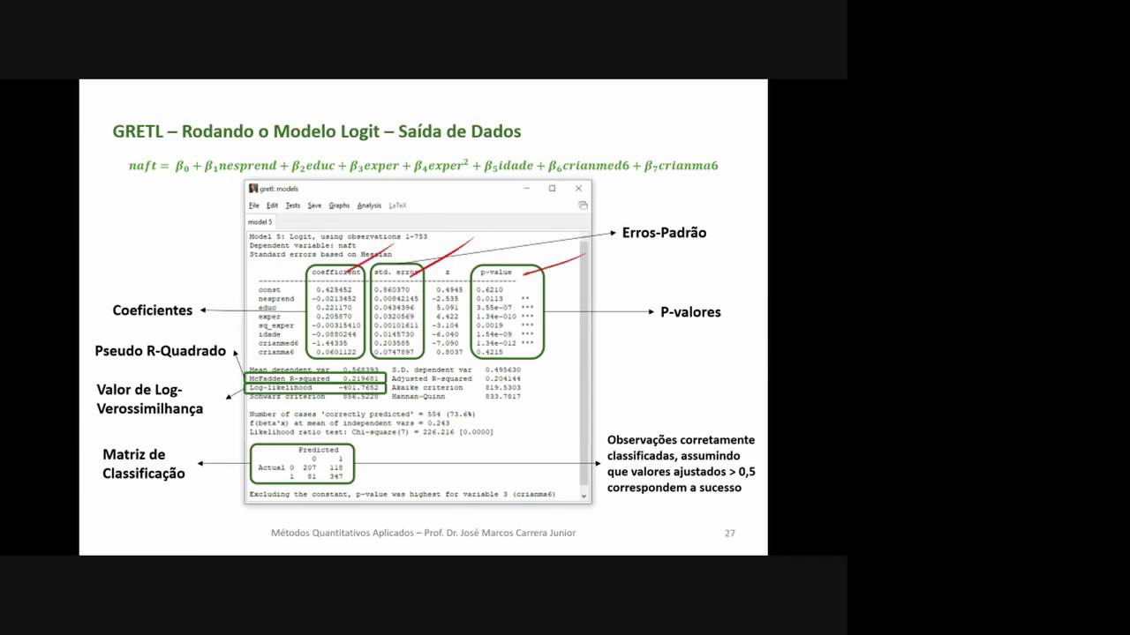
drag(461, 271, 483, 256)
drag(221, 360, 234, 353)
drag(236, 402, 246, 394)
drag(738, 482, 757, 476)
key(Right)
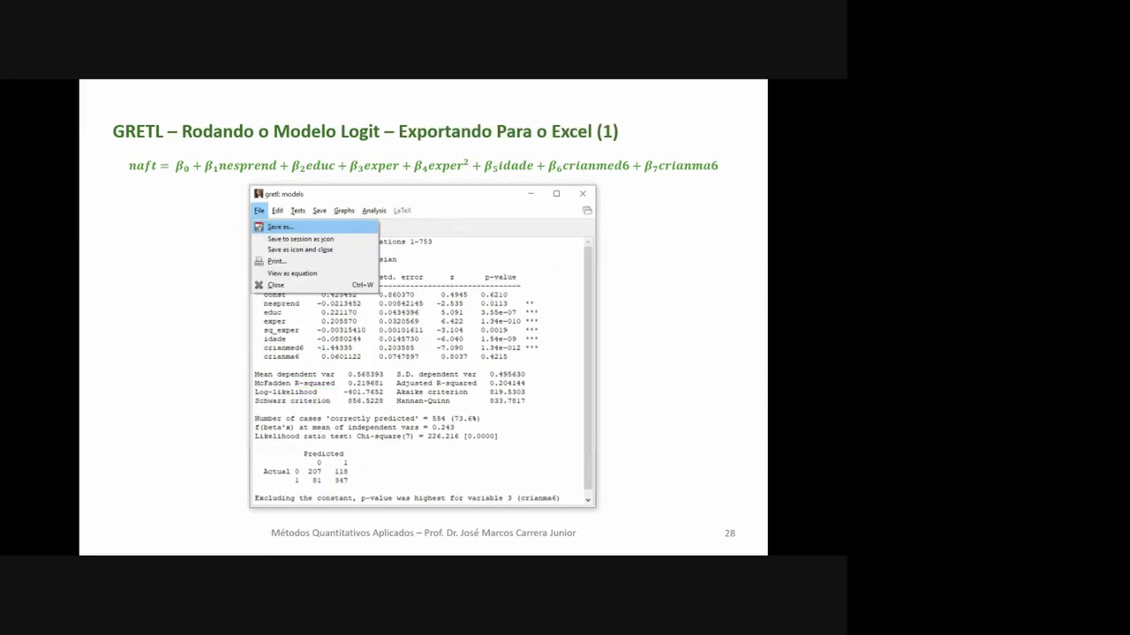
key(Right)
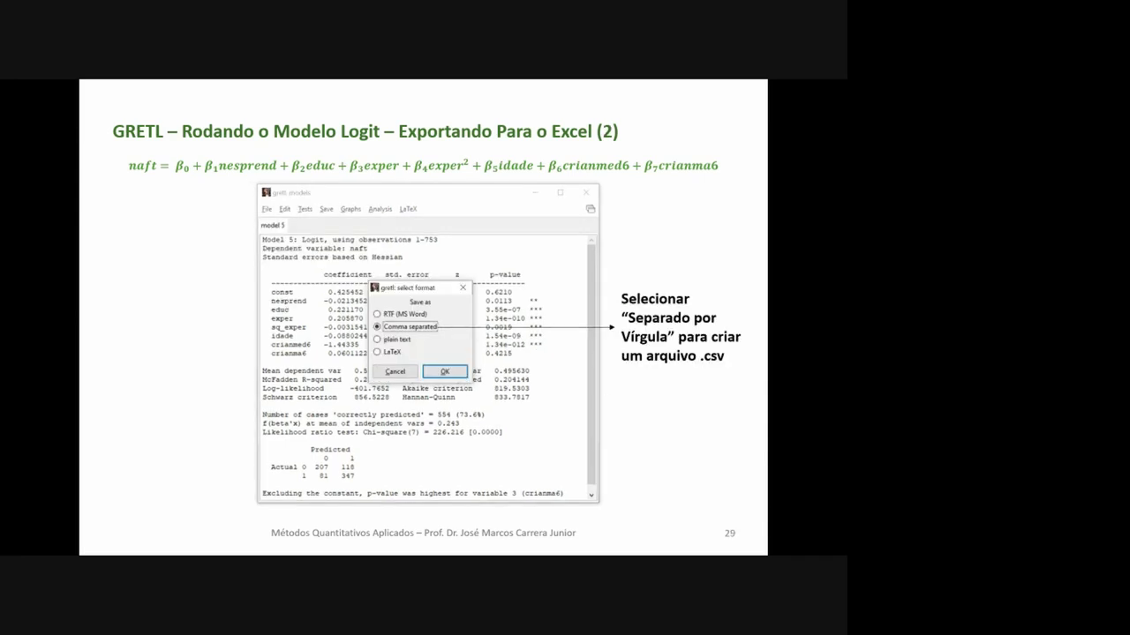
key(Right)
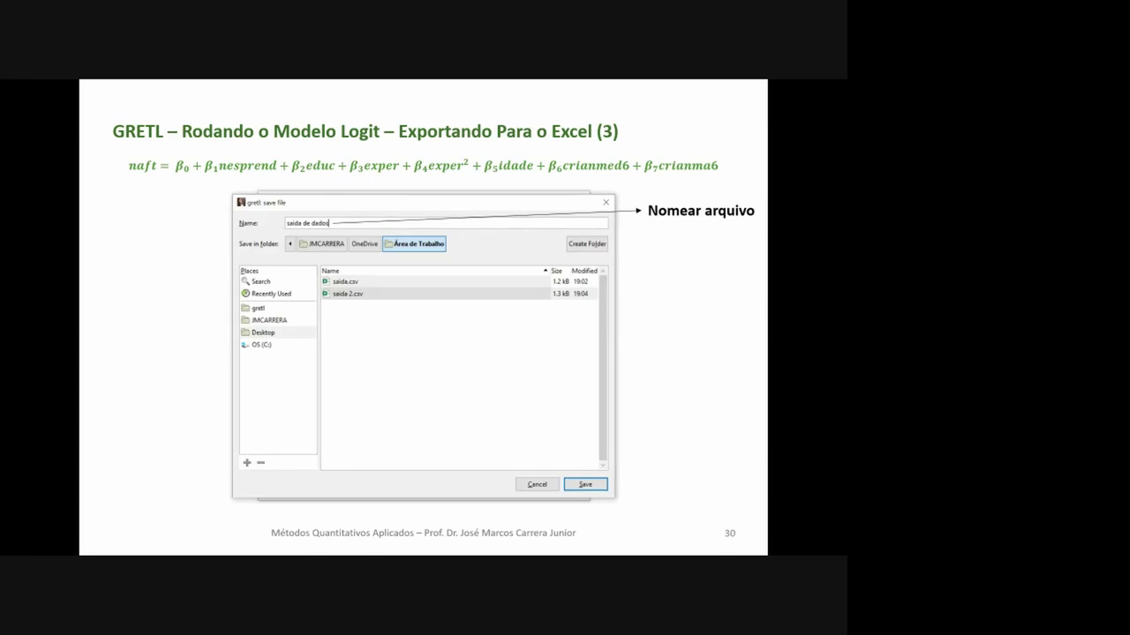
drag(664, 229, 693, 228)
key(Right)
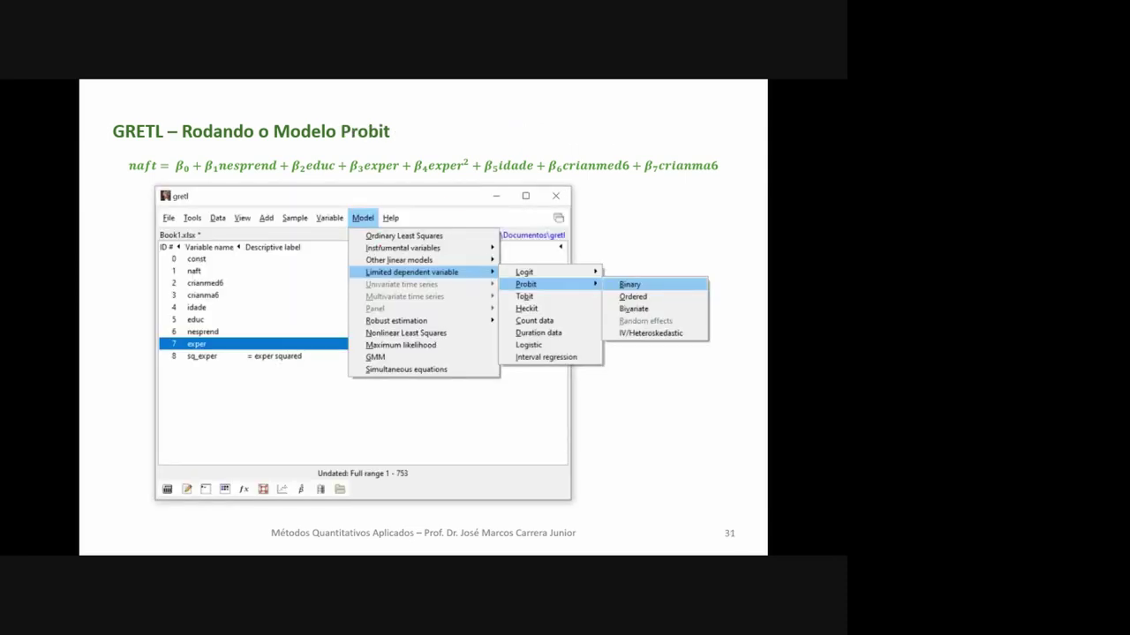
drag(365, 208, 374, 212)
drag(478, 261, 448, 271)
drag(541, 288, 589, 273)
drag(154, 155, 158, 162)
drag(658, 288, 704, 272)
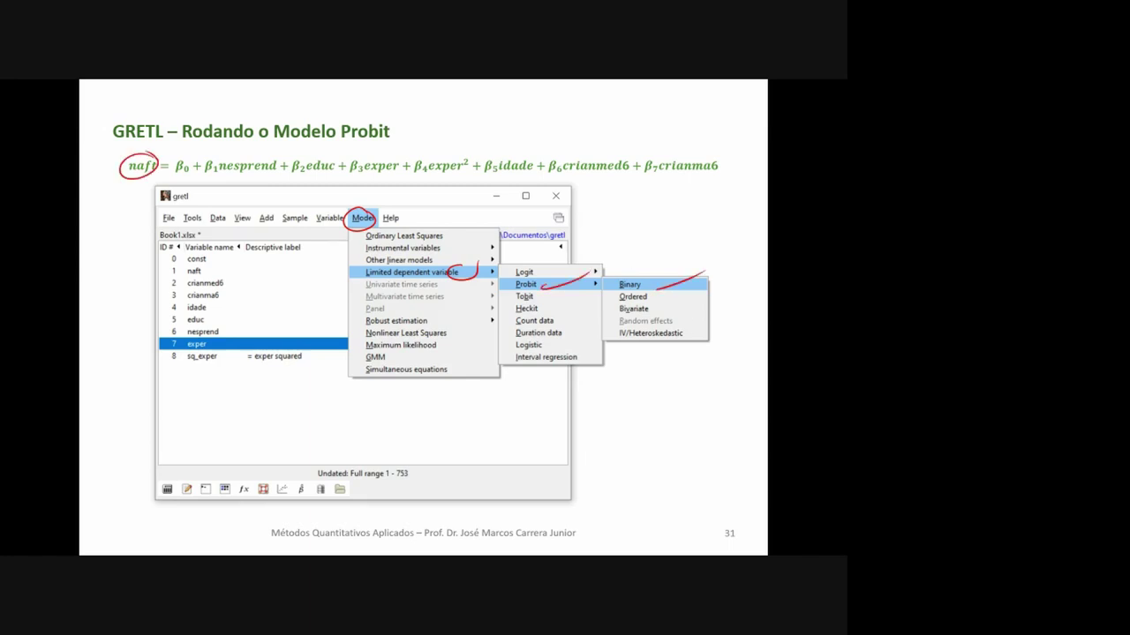
key(Right)
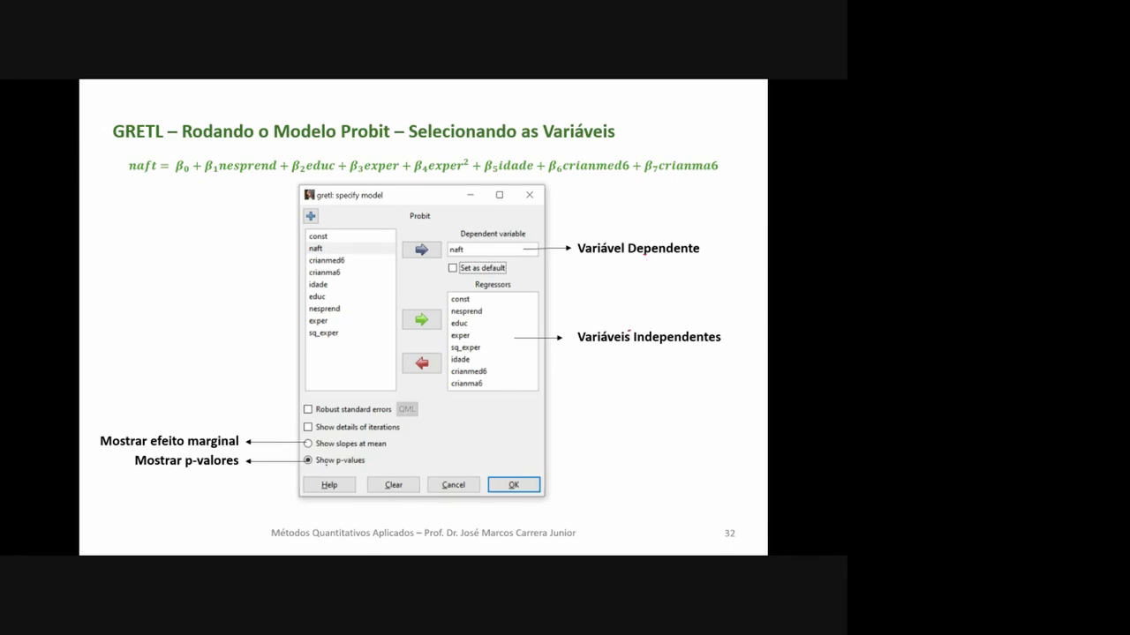
drag(367, 465, 393, 461)
mouse_move(399, 443)
mouse_down()
mouse_move(392, 449)
mouse_move(411, 450)
mouse_up()
key(Right)
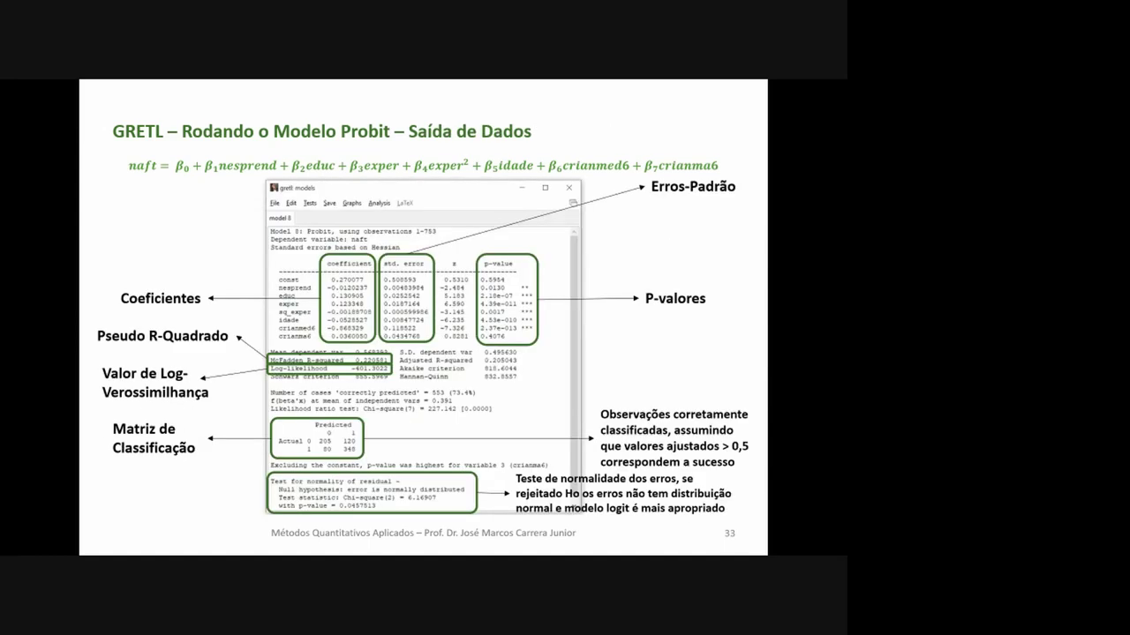
drag(328, 256, 319, 264)
mouse_move(394, 255)
mouse_down()
mouse_move(385, 265)
mouse_move(487, 238)
mouse_move(546, 259)
mouse_move(542, 307)
mouse_up()
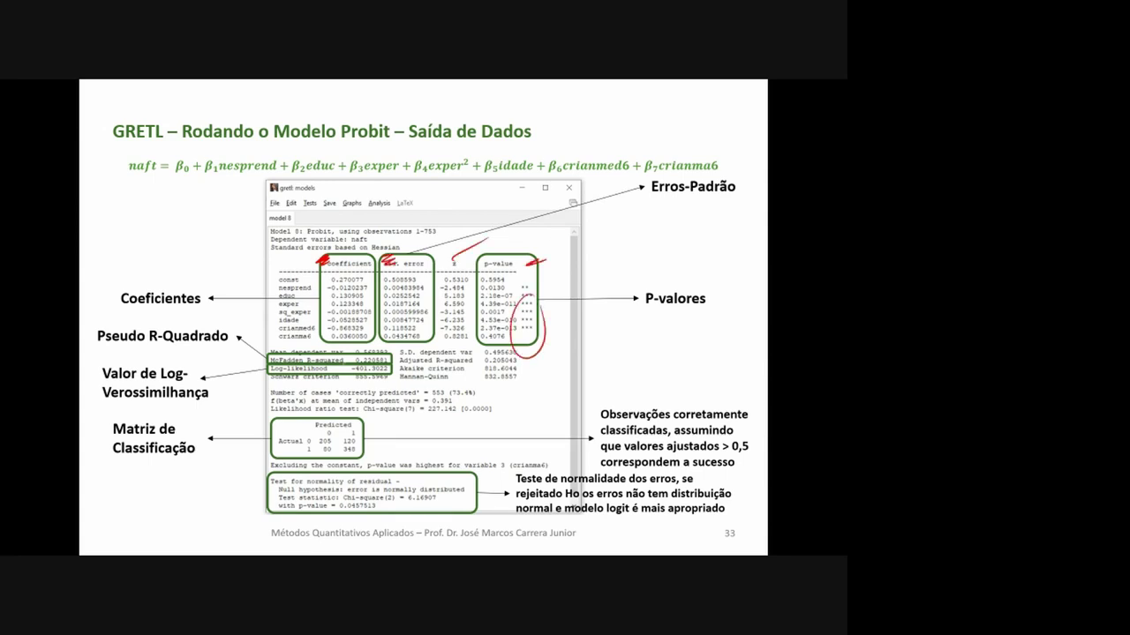
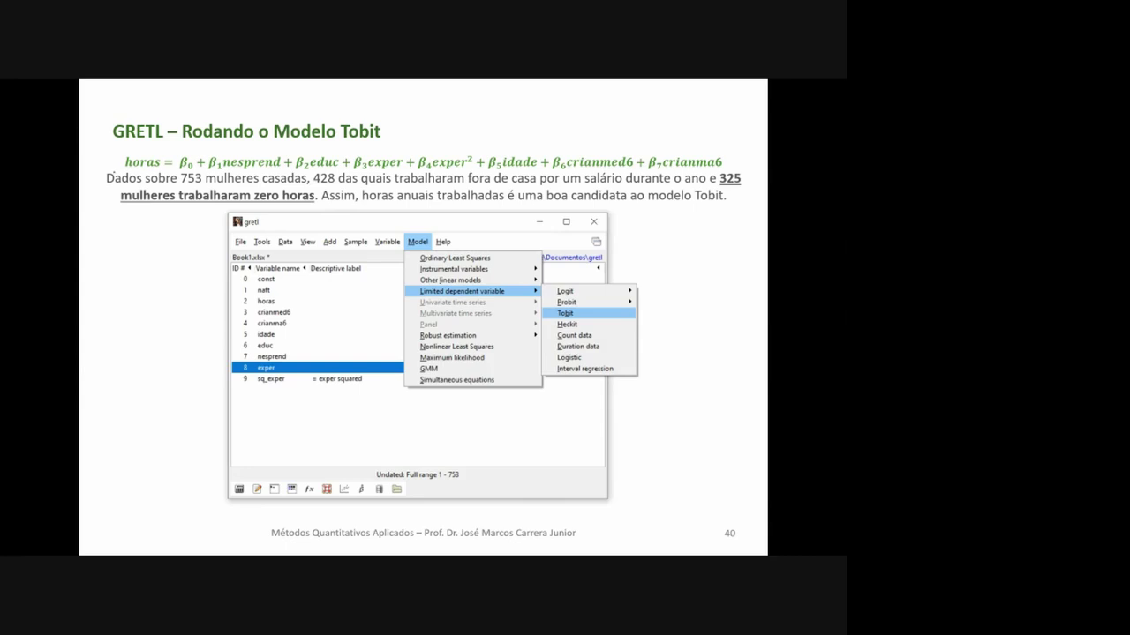
drag(157, 156, 123, 159)
drag(231, 155, 246, 146)
mouse_move(330, 152)
mouse_down()
mouse_move(520, 151)
mouse_move(610, 134)
mouse_up()
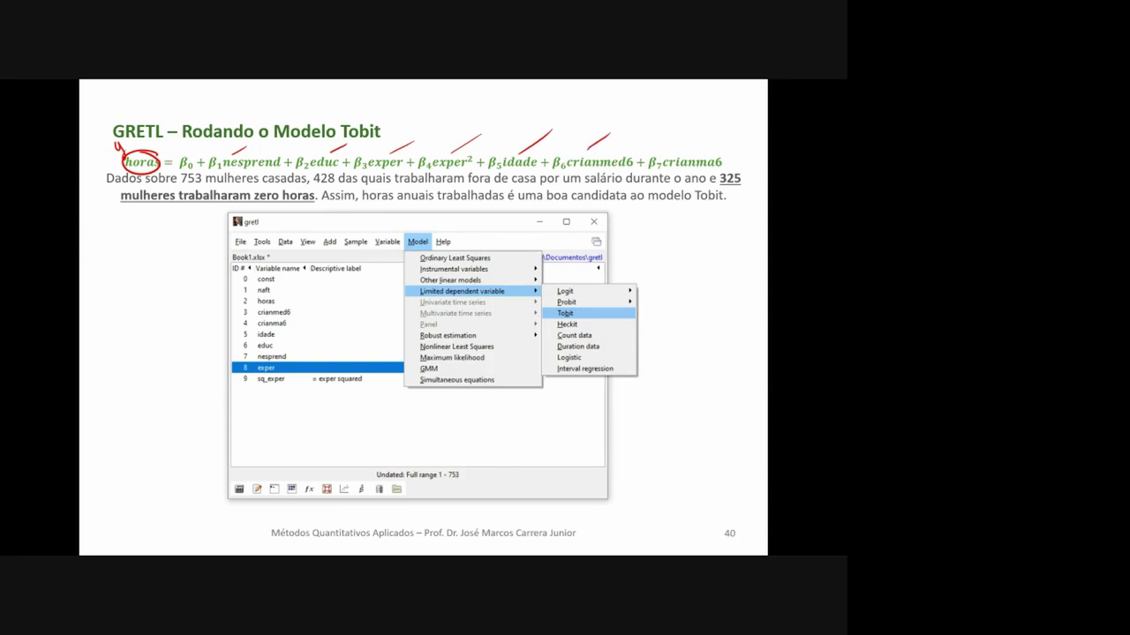
drag(693, 151, 705, 142)
drag(182, 187, 219, 188)
drag(720, 187, 741, 184)
drag(267, 207, 293, 200)
drag(118, 139, 135, 138)
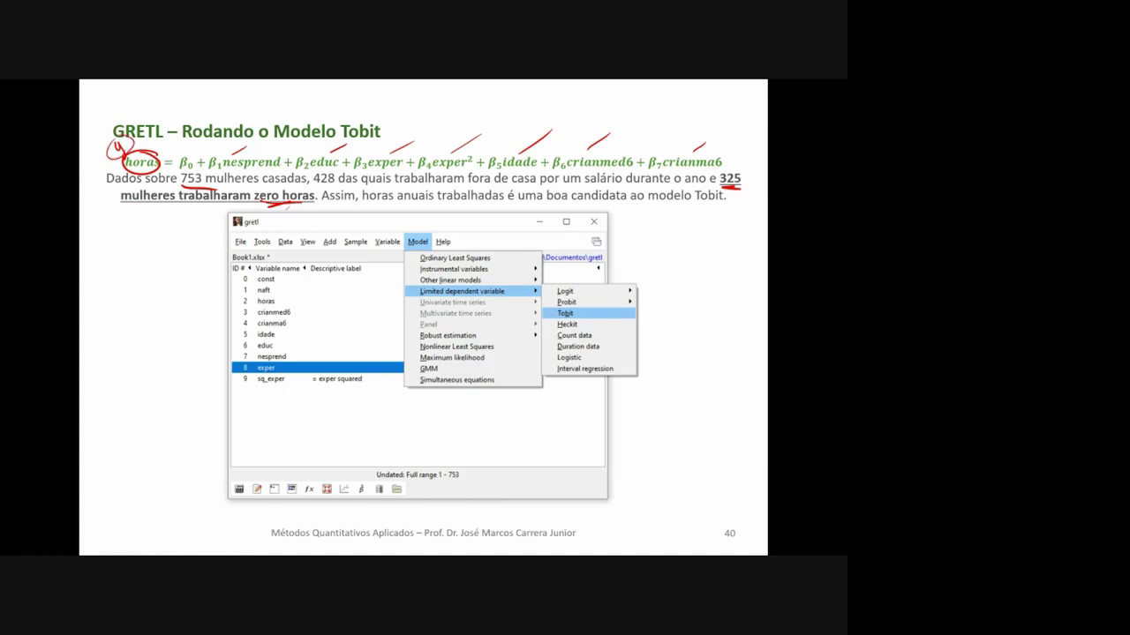
drag(734, 159, 746, 157)
drag(733, 164, 747, 163)
drag(695, 203, 718, 201)
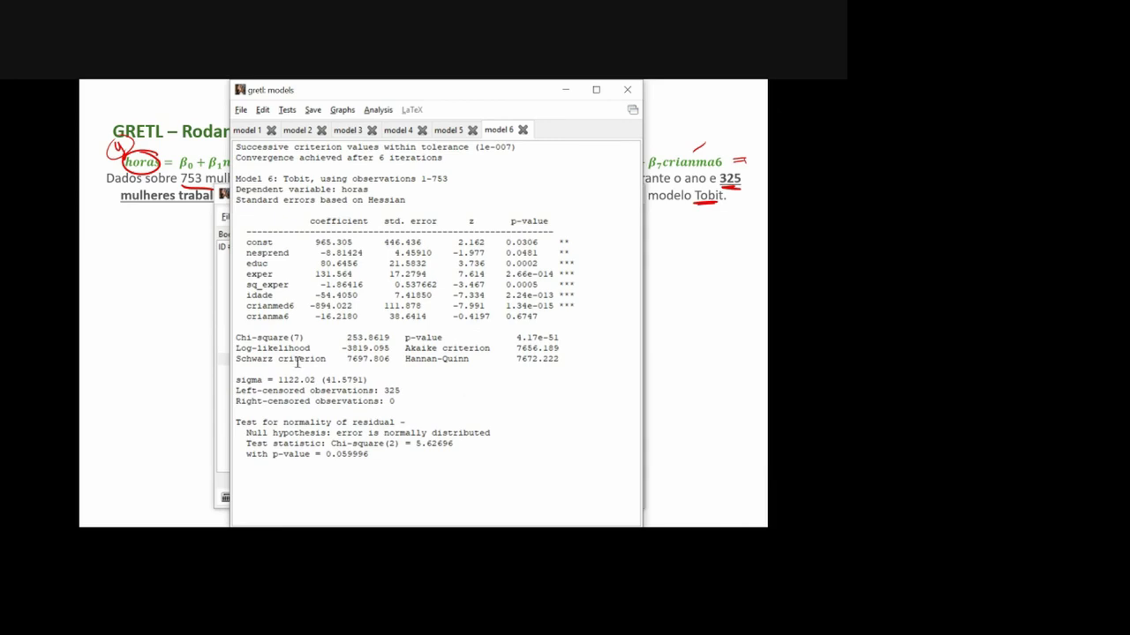
Step: Examine the Tobit model's log-likelihood, left-censored observations and the p-value of the residual normality test
drag(238, 349, 396, 349)
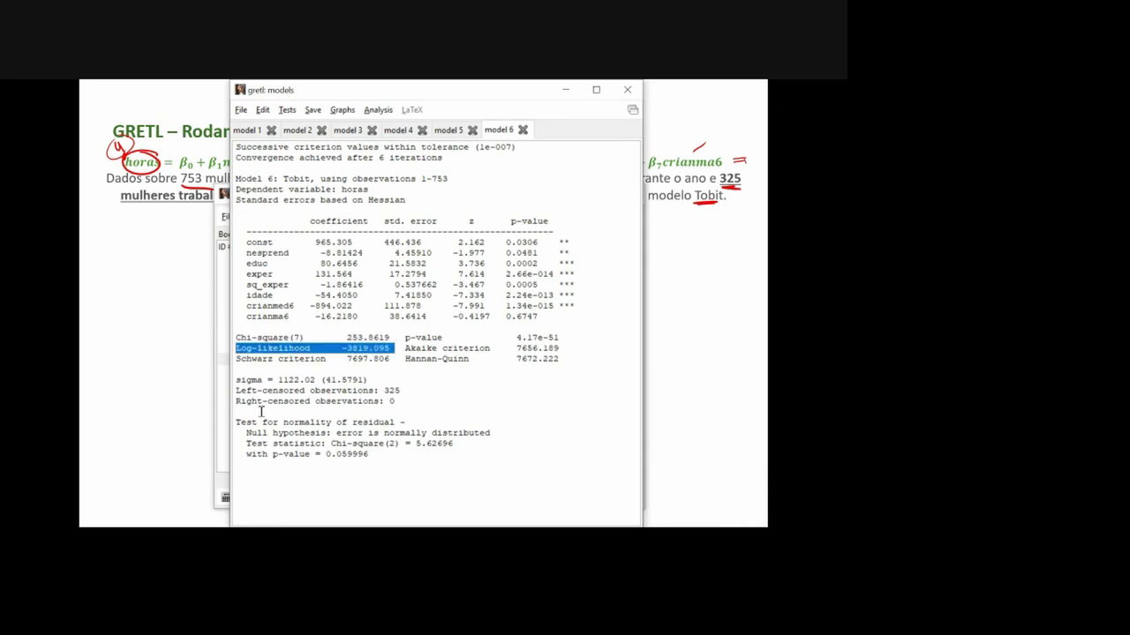
drag(237, 391, 400, 391)
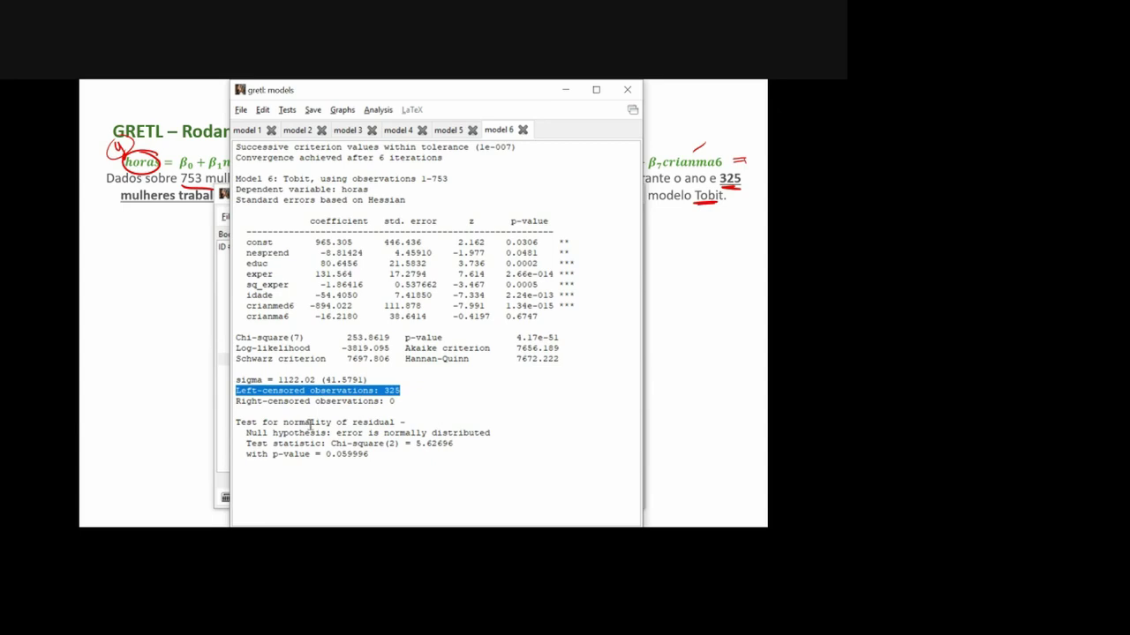
drag(236, 423, 440, 459)
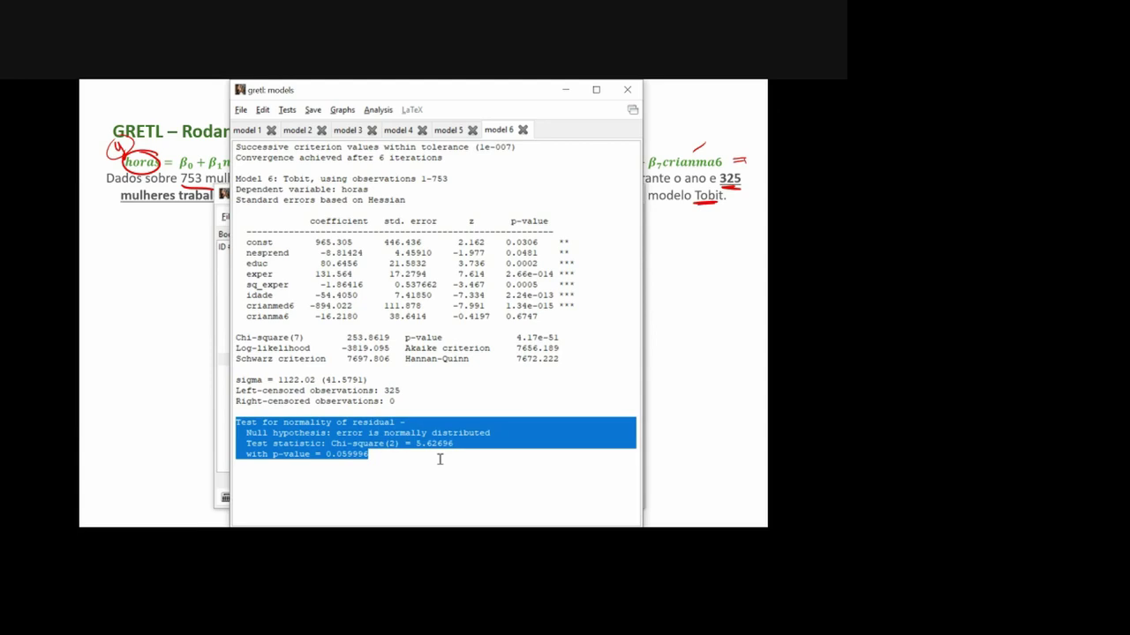
click(362, 425)
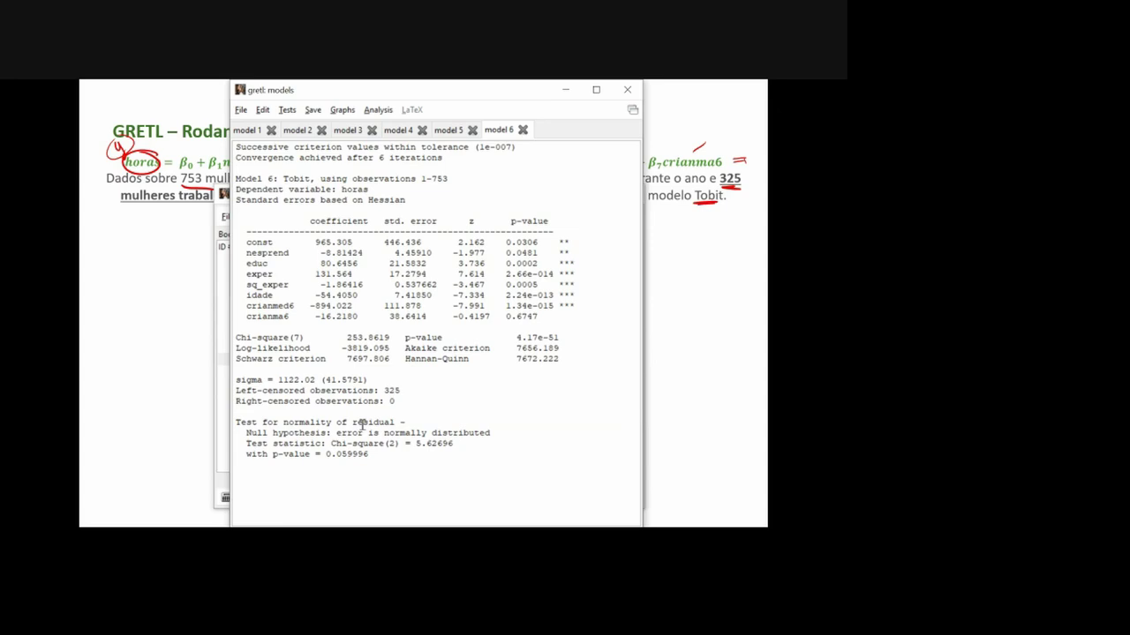
drag(273, 454, 383, 453)
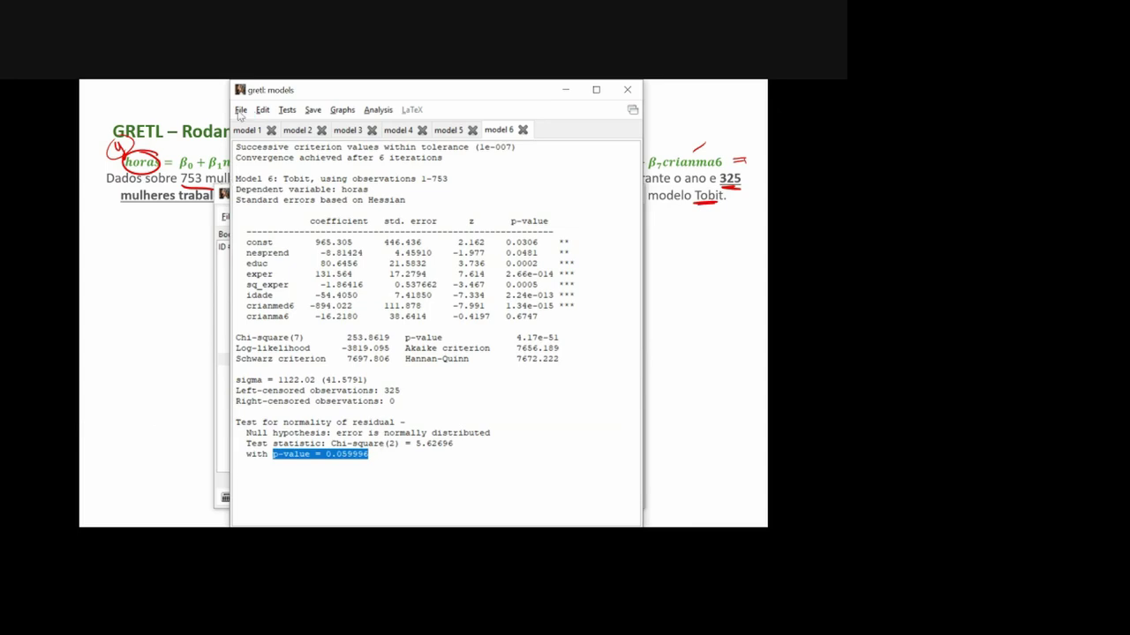
Step: Save the Tobit model output for horas to the desktop as a comma-separated file named Saida 4
click(240, 110)
click(254, 130)
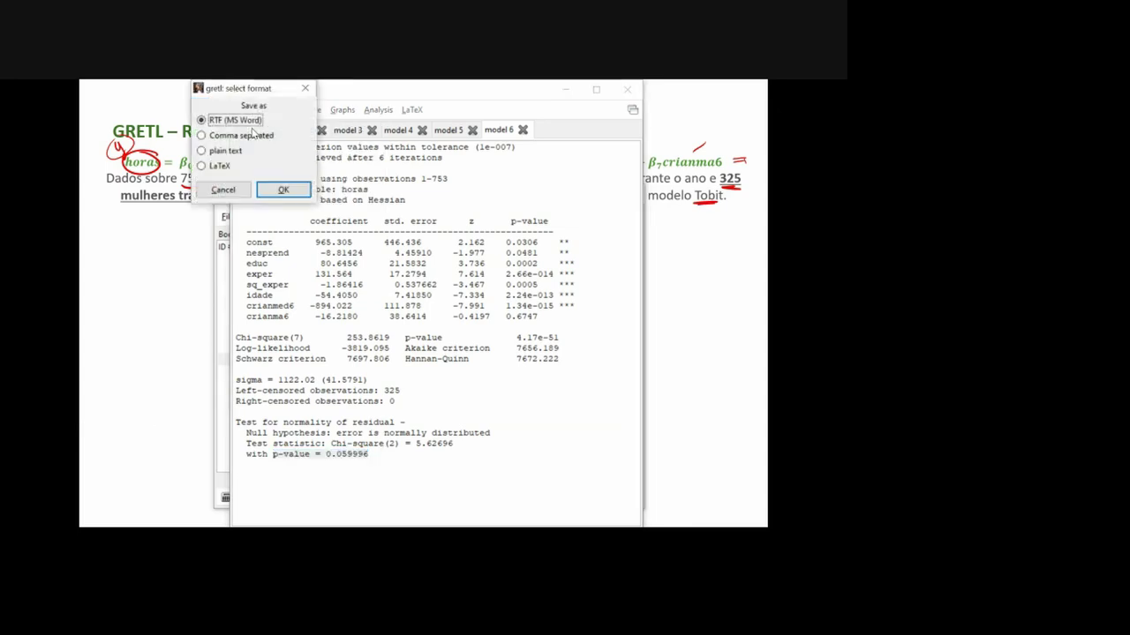
click(250, 136)
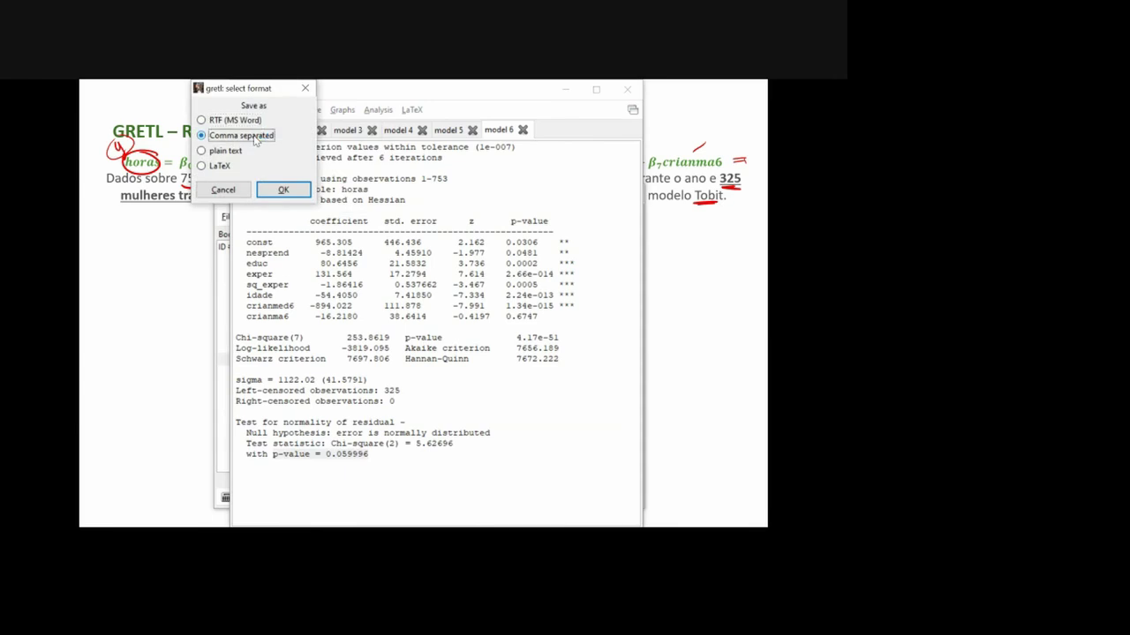
click(283, 190)
text(Saida )
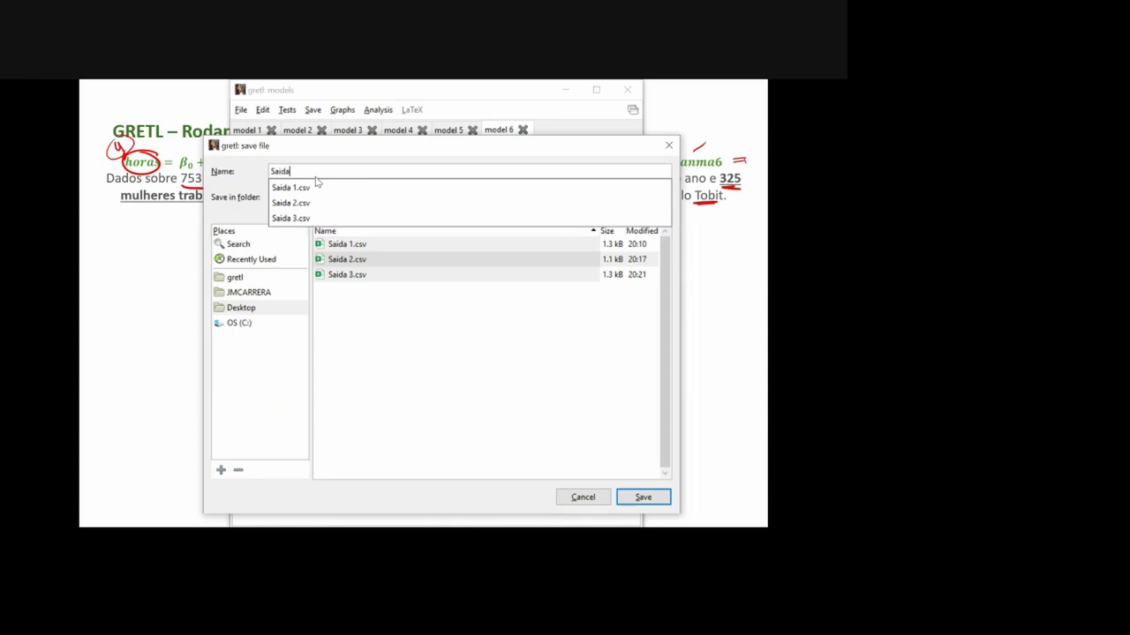
text(4)
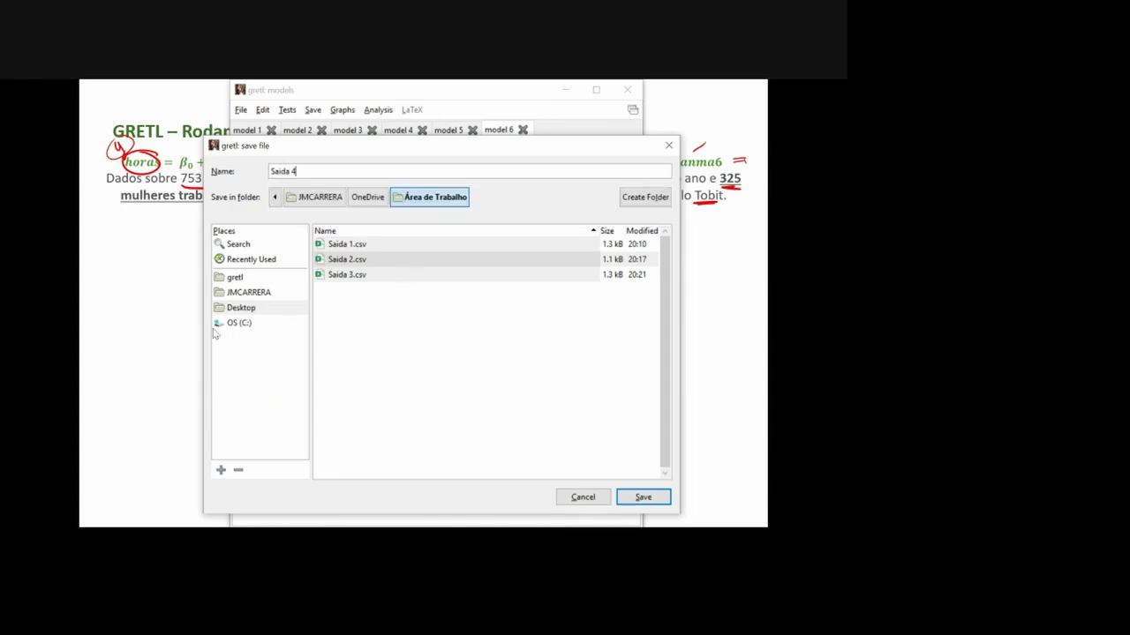
click(628, 499)
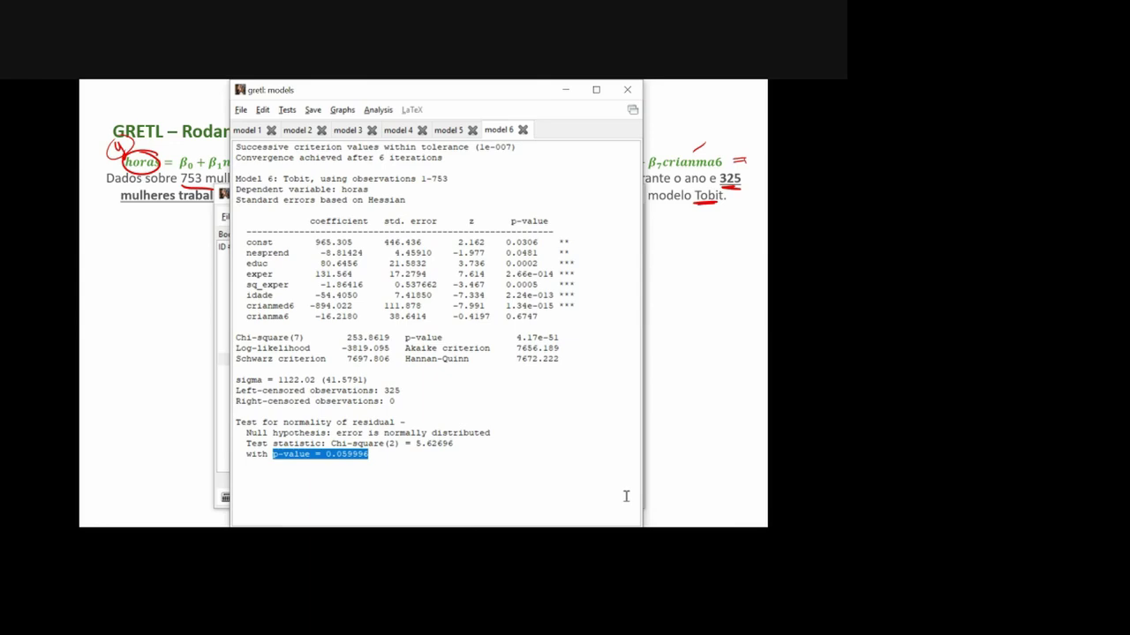
Step: Switch to Excel and change its number separators so the decimal separator is a point
key(alt+Tab)
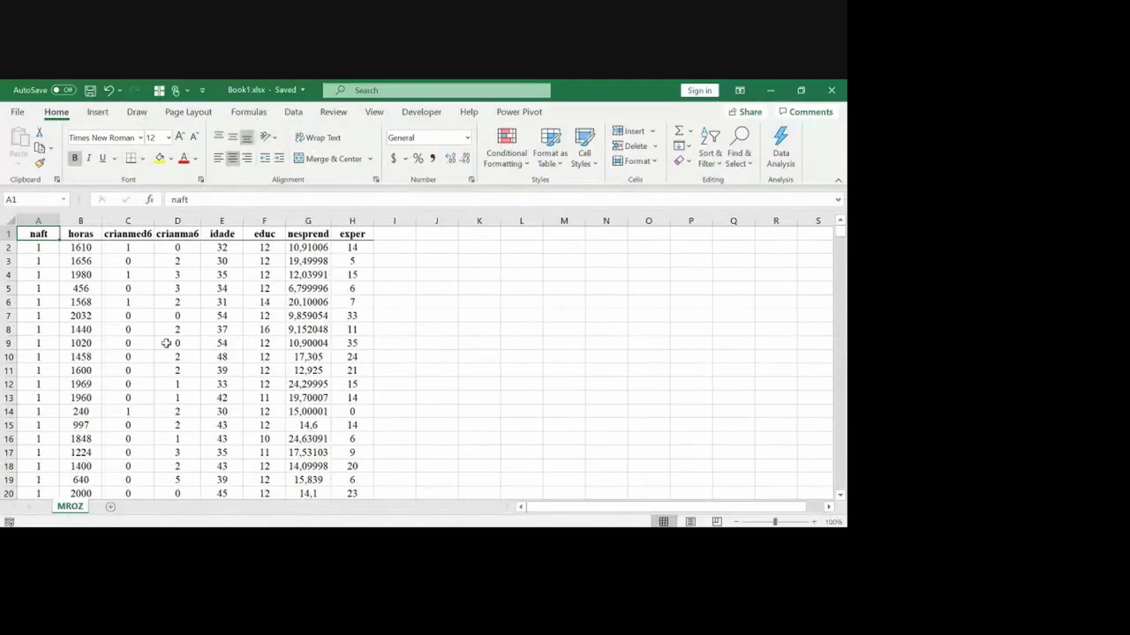
click(17, 112)
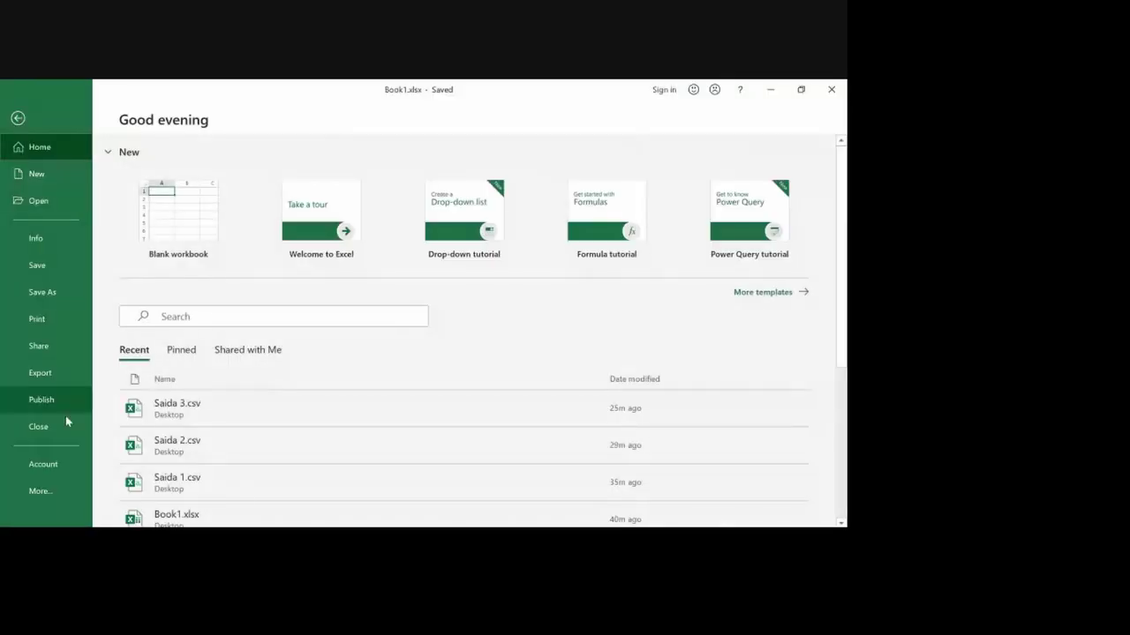
click(40, 491)
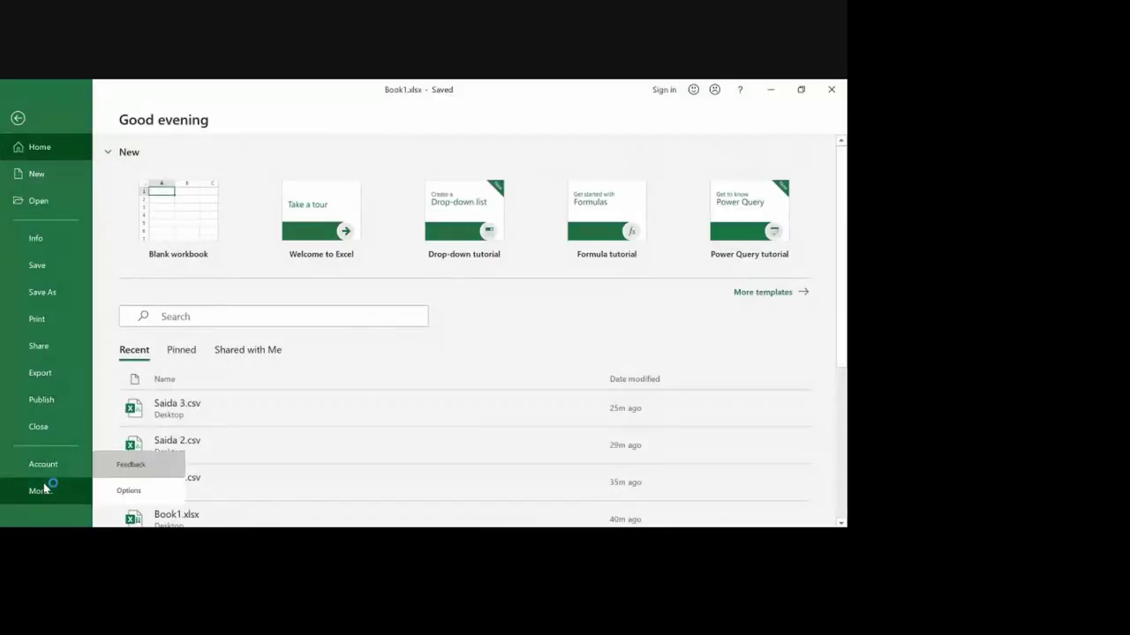
click(119, 491)
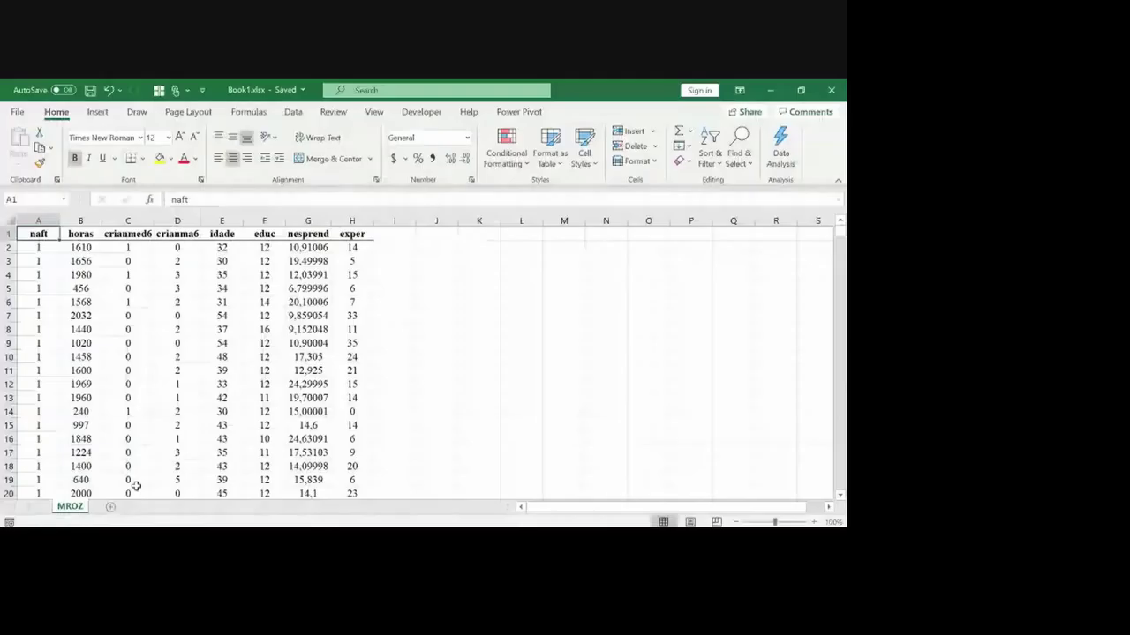
click(192, 240)
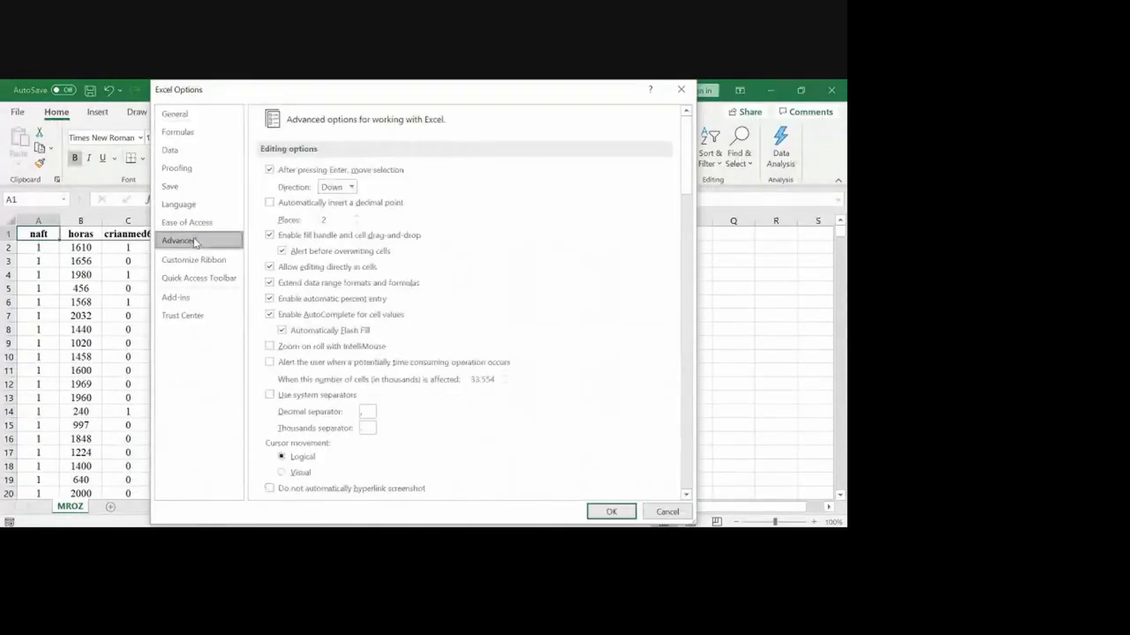
click(373, 412)
key(BackSpace)
key(Tab)
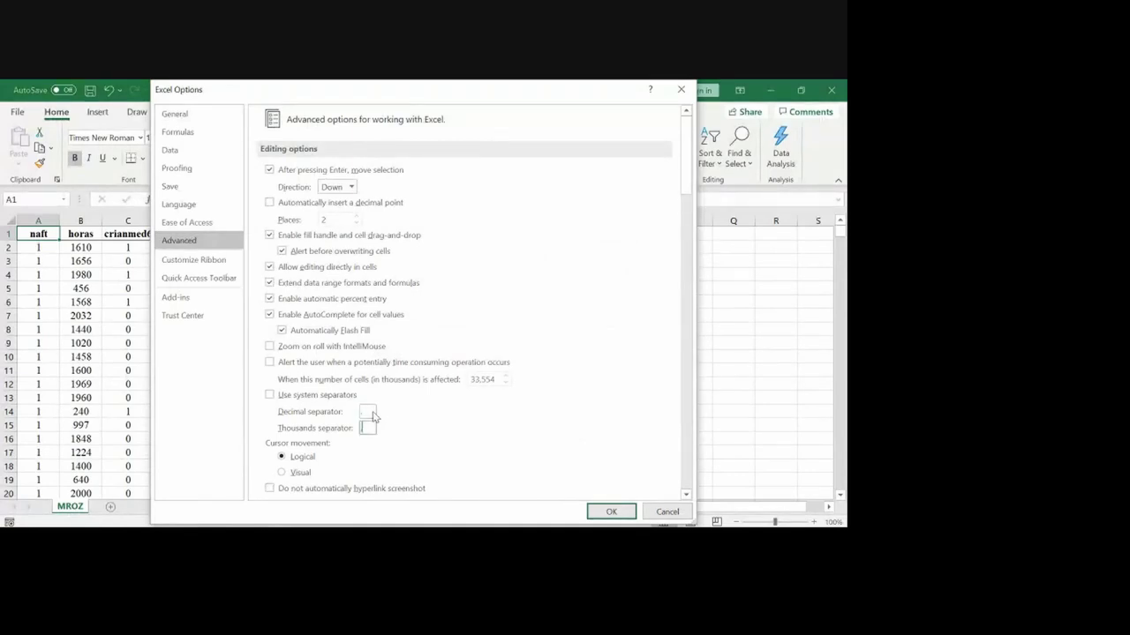
key(Return)
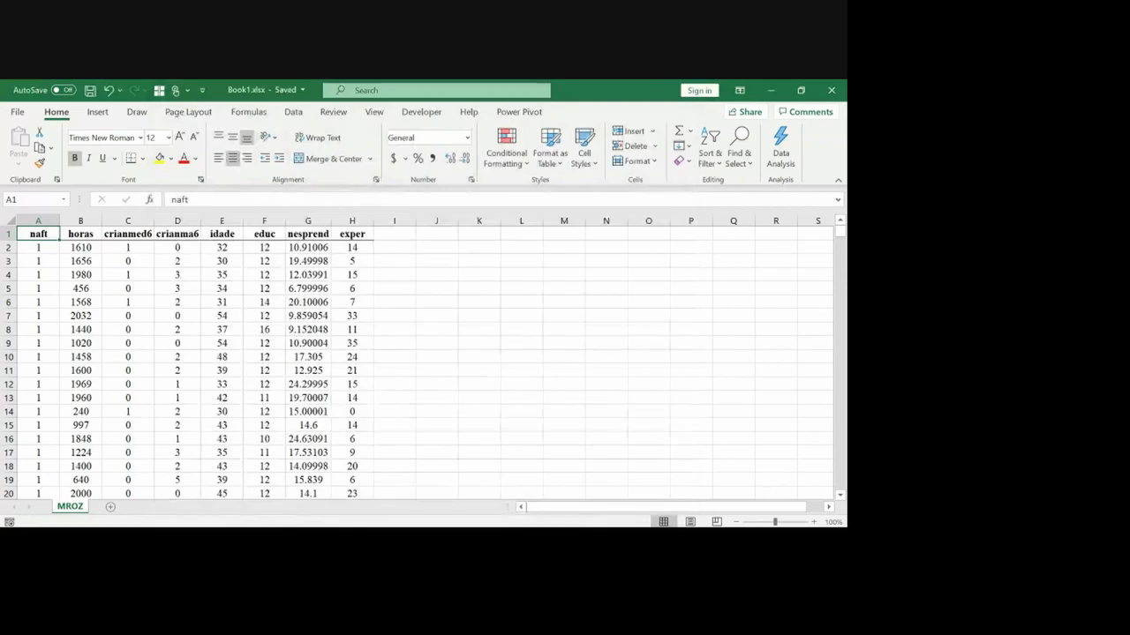
Step: Open Saida 4.csv from the desktop and autofit all of its column widths
key(super+d)
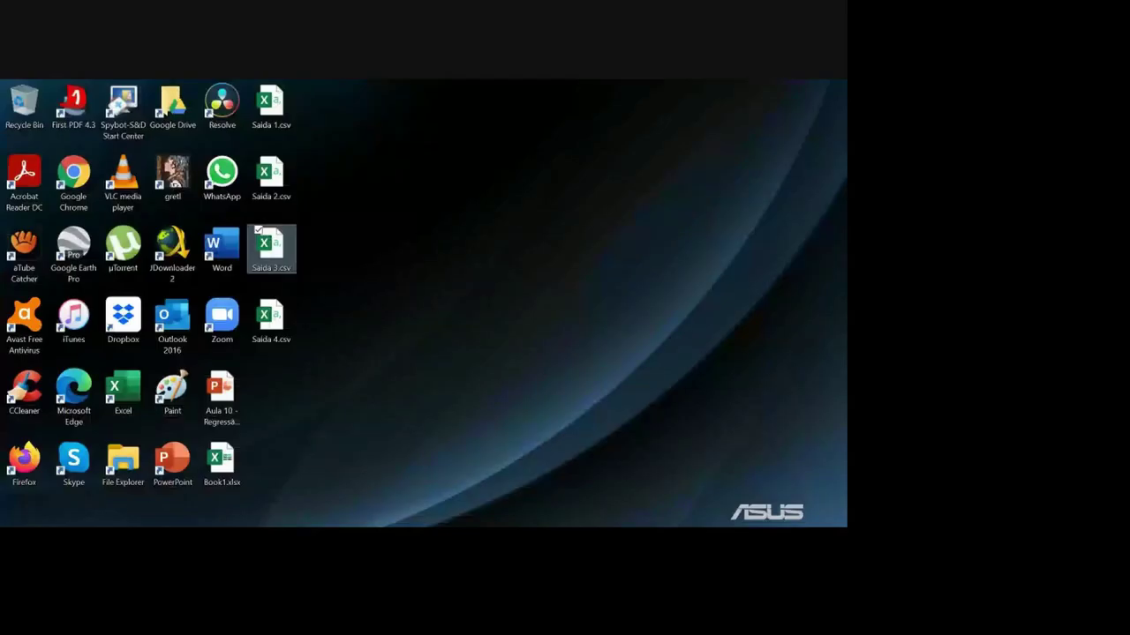
double_click(284, 330)
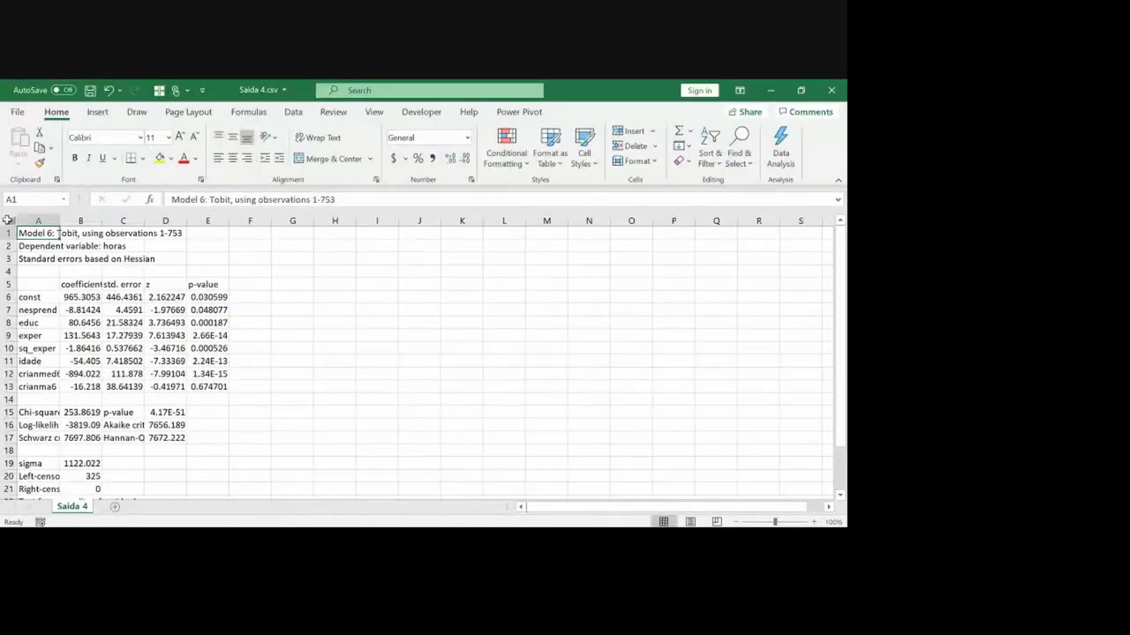
click(15, 221)
double_click(59, 220)
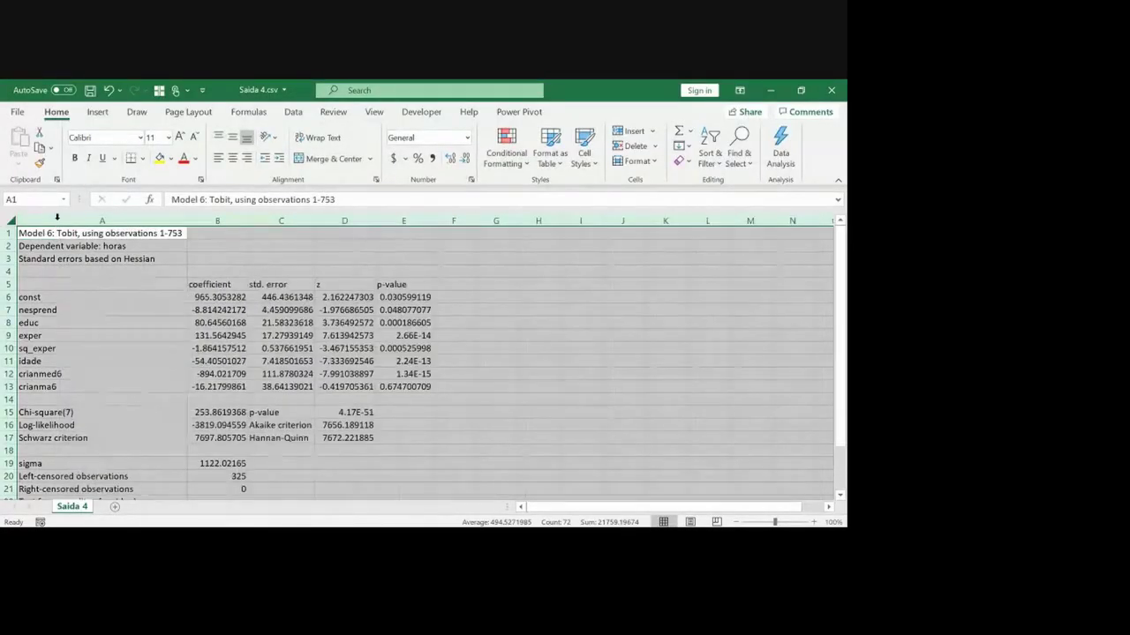
Step: Review the coefficient, std. error, z and p-value columns of the exported Tobit output
click(192, 287)
key(ctrl+shift+Down)
key(Right)
key(ctrl+shift+Down)
key(Right)
key(ctrl+shift+Down)
key(Right)
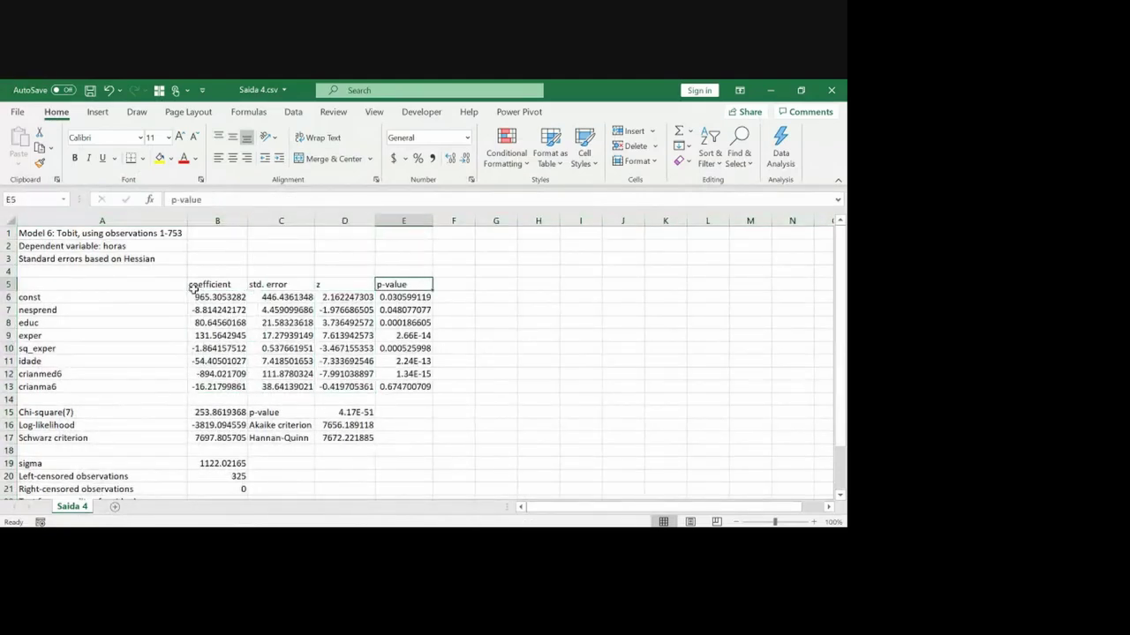
key(ctrl+shift+Down)
key(Down)
Step: Examine the exported Tobit model's chi-square, log-likelihood, sigma and left-censored observations rows
key(Left)
key(Left)
key(Left)
key(Down)
key(Down)
key(Down)
key(Down)
key(Down)
key(Down)
key(Down)
key(Down)
key(Down)
key(Down)
key(shift+Left)
key(Down)
key(Down)
key(Down)
key(Down)
key(Down)
key(Down)
key(Down)
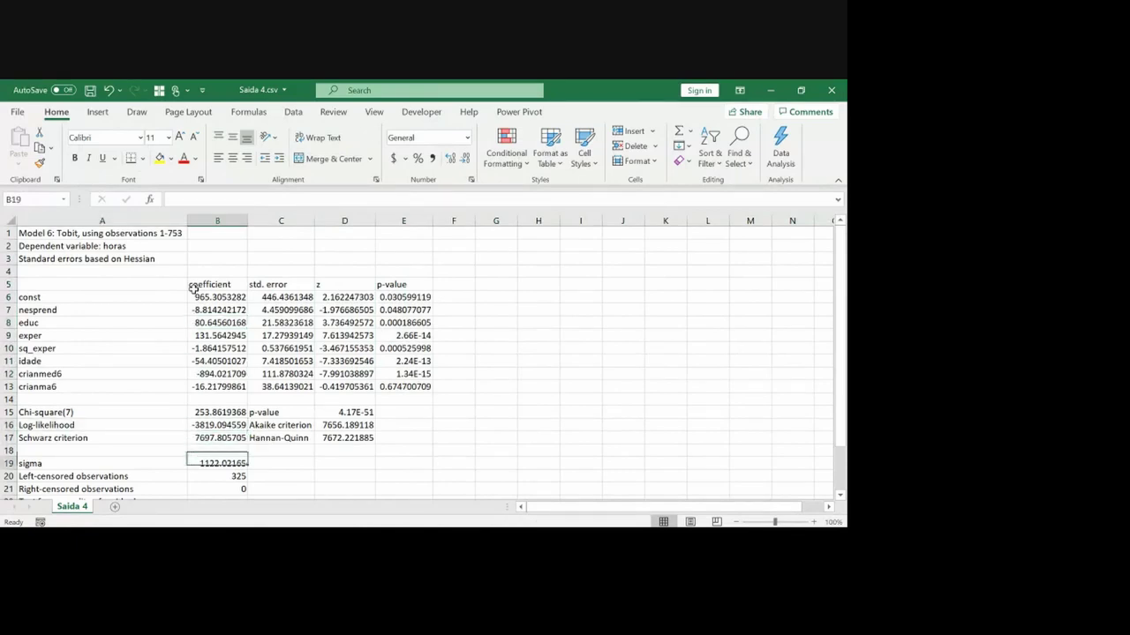
key(Up)
key(Up)
key(Up)
key(Left)
key(shift+Right)
key(Right)
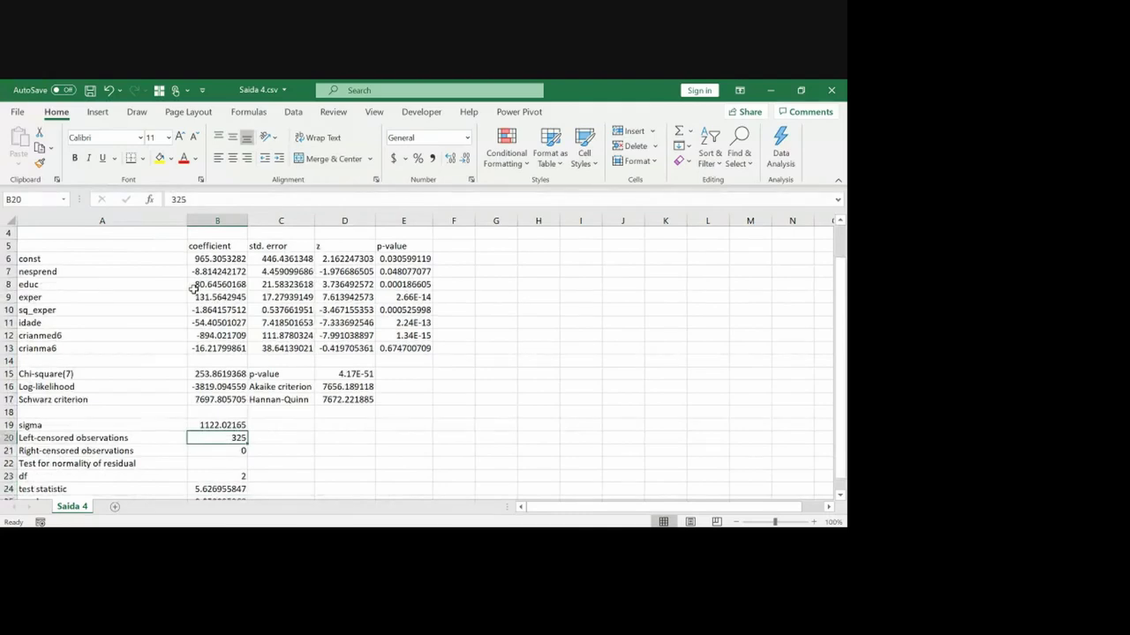
key(Up)
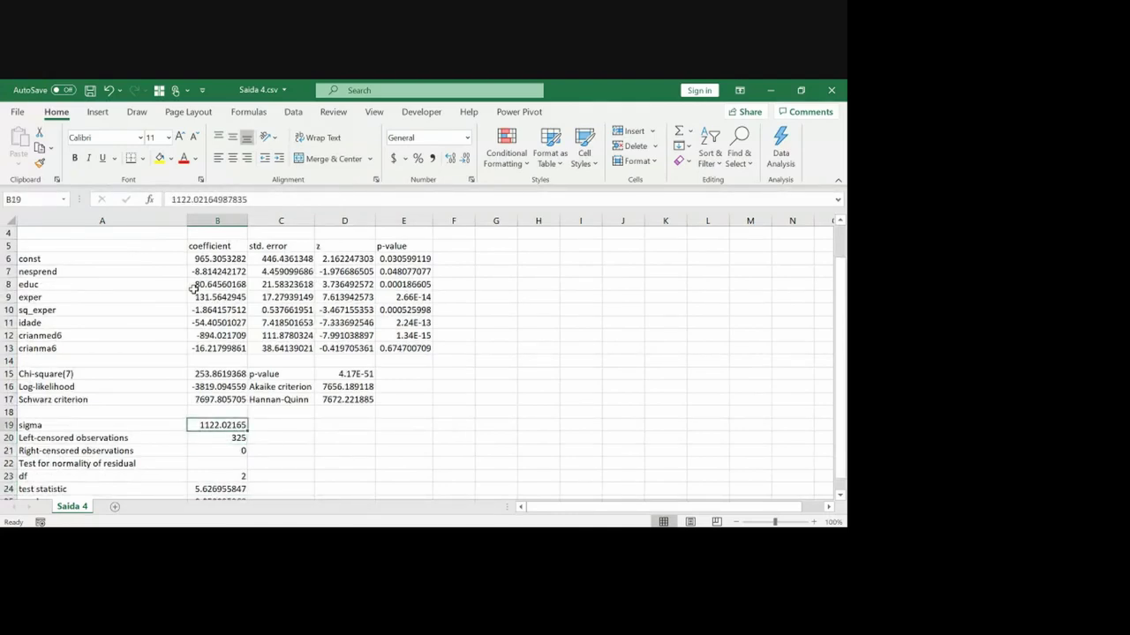
Step: Examine the residual normality test rows down to their p-value and return to the model title in A1
key(Down)
key(Down)
key(Down)
key(Down)
key(Down)
key(Down)
key(Down)
key(Down)
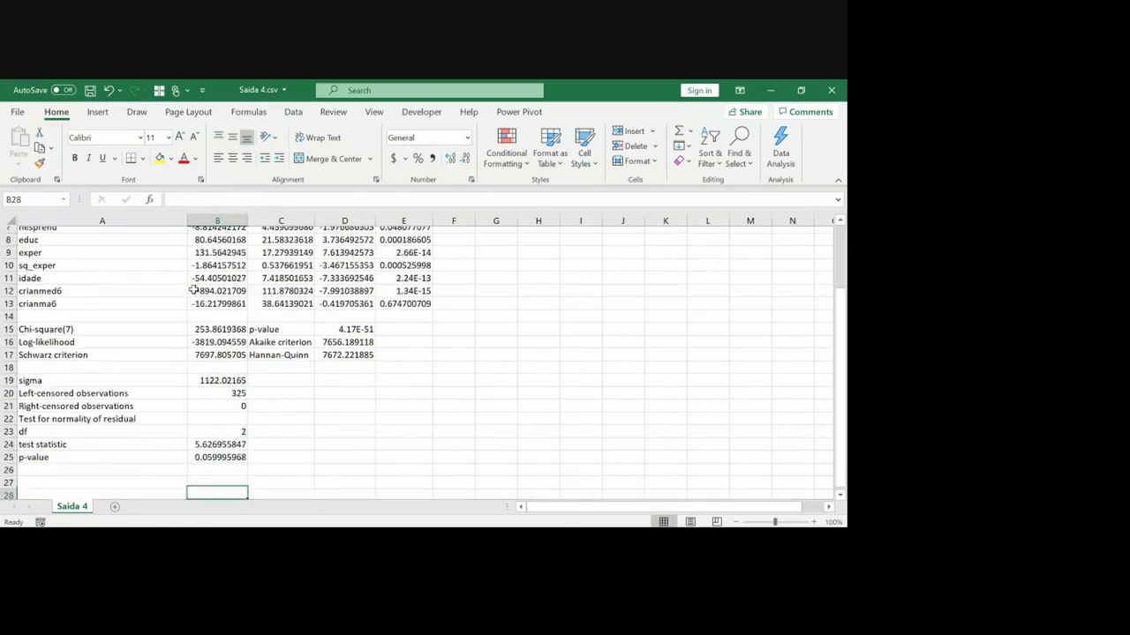
key(Up)
key(Up)
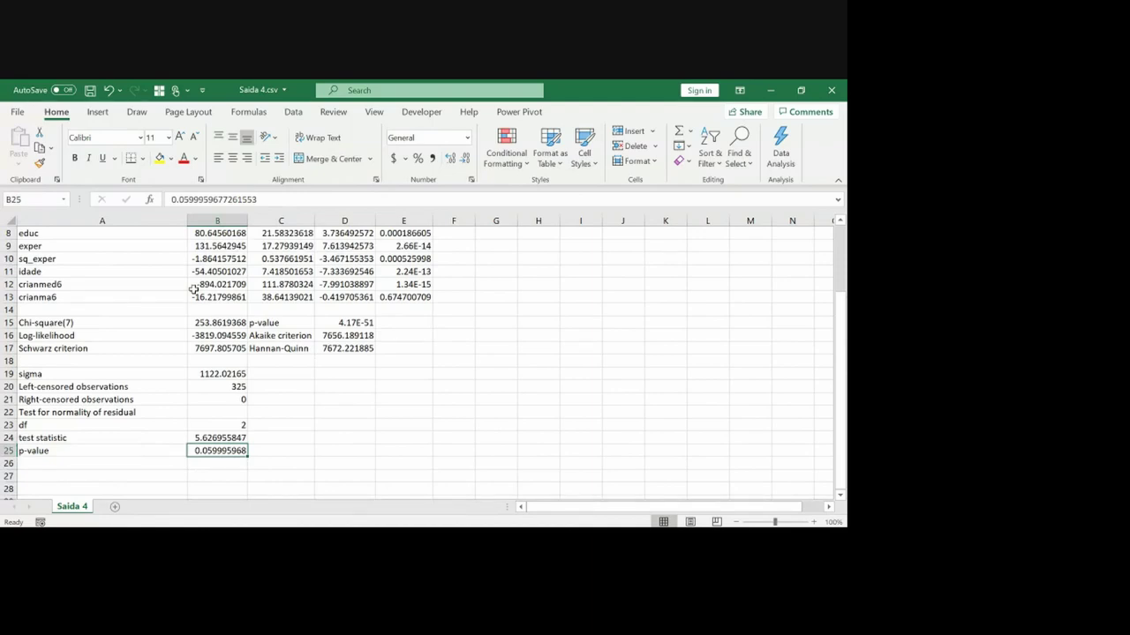
key(Left)
key(Up)
key(Up)
key(Up)
key(Up)
key(Up)
key(Up)
key(Up)
key(Up)
key(Up)
key(Up)
key(Up)
key(Up)
key(Up)
key(Up)
key(Up)
key(Up)
key(Up)
key(Up)
key(Up)
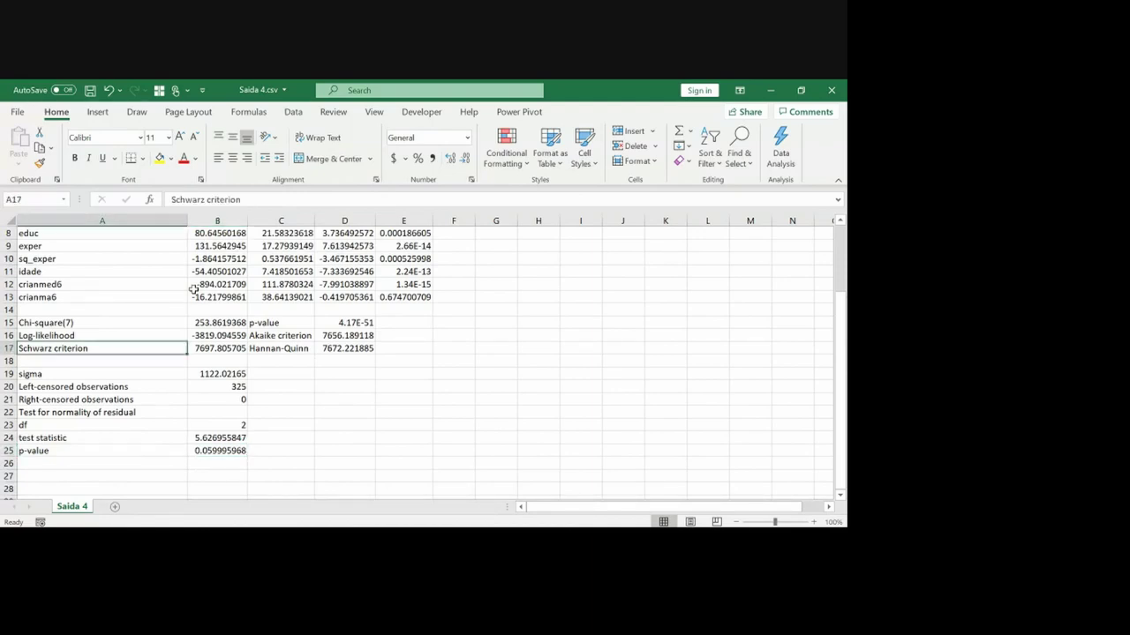
key(Up)
key(Up)
key(Up)
key(Up)
key(Up)
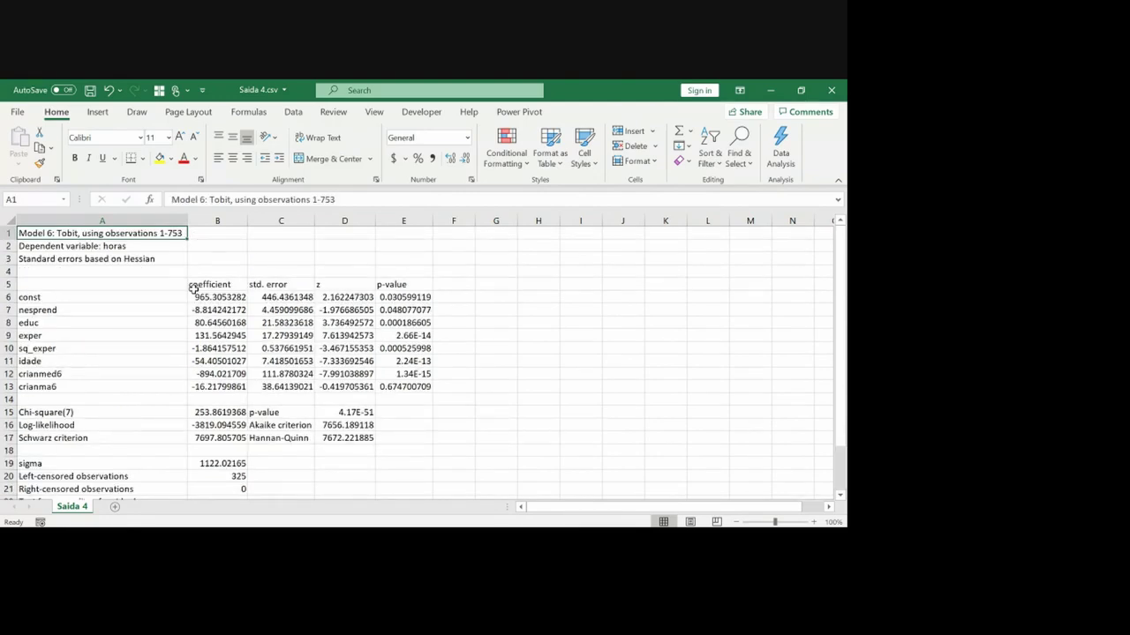
key(alt+Tab)
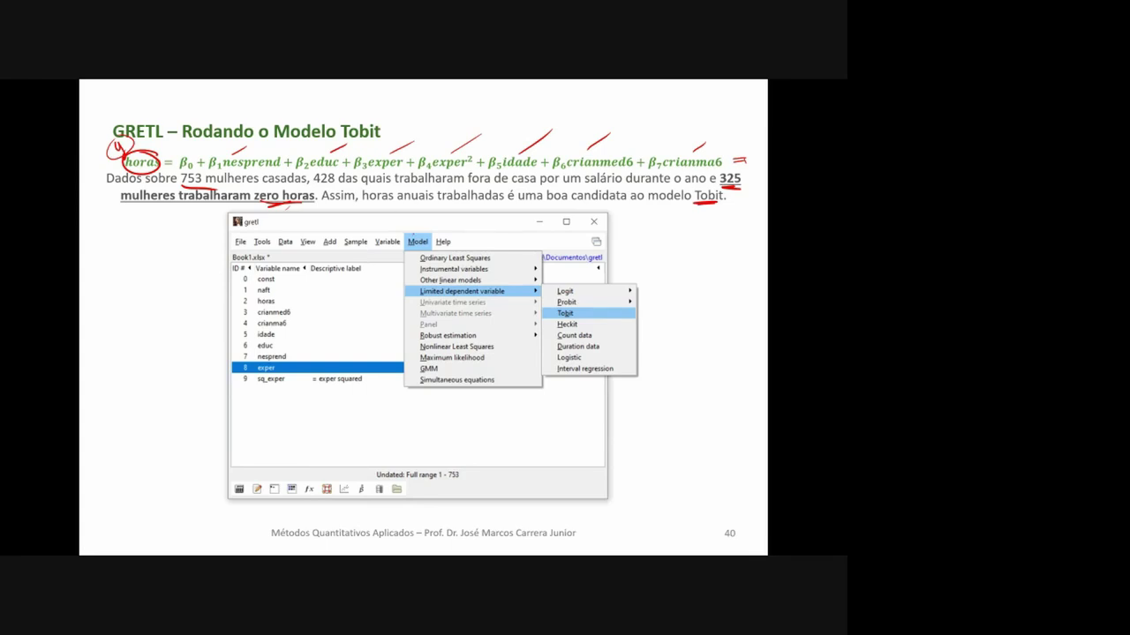
drag(431, 235, 417, 234)
drag(502, 286, 482, 297)
mouse_move(578, 307)
mouse_down()
mouse_move(558, 314)
mouse_move(584, 305)
mouse_move(565, 273)
mouse_up()
key(Right)
drag(534, 369, 577, 351)
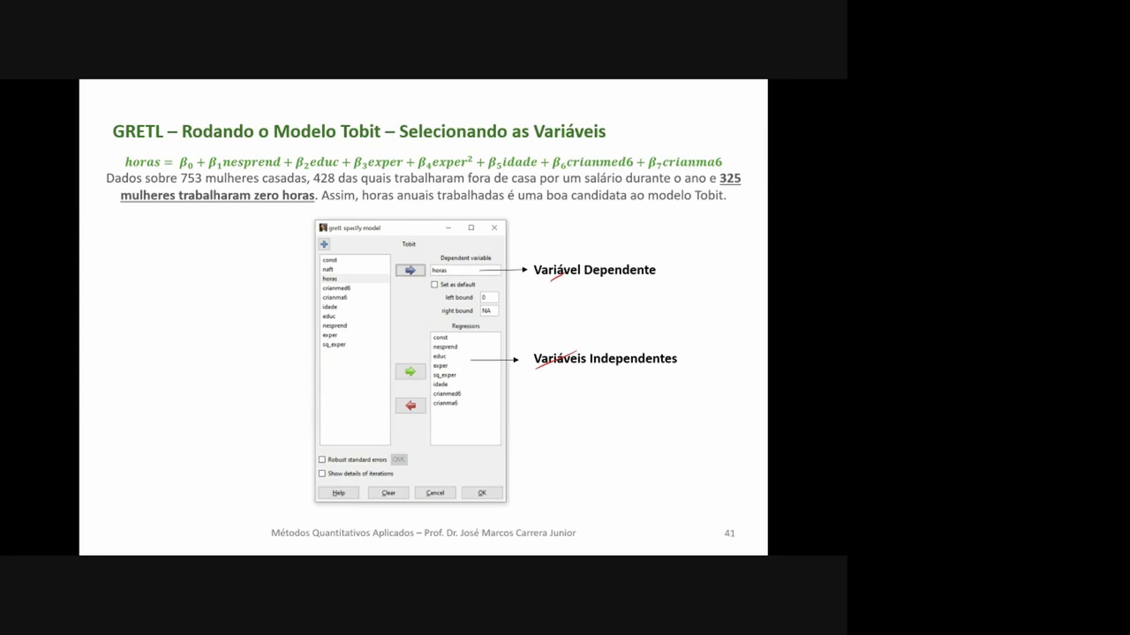
key(Right)
drag(292, 344, 313, 330)
drag(401, 308, 415, 297)
drag(568, 334, 586, 323)
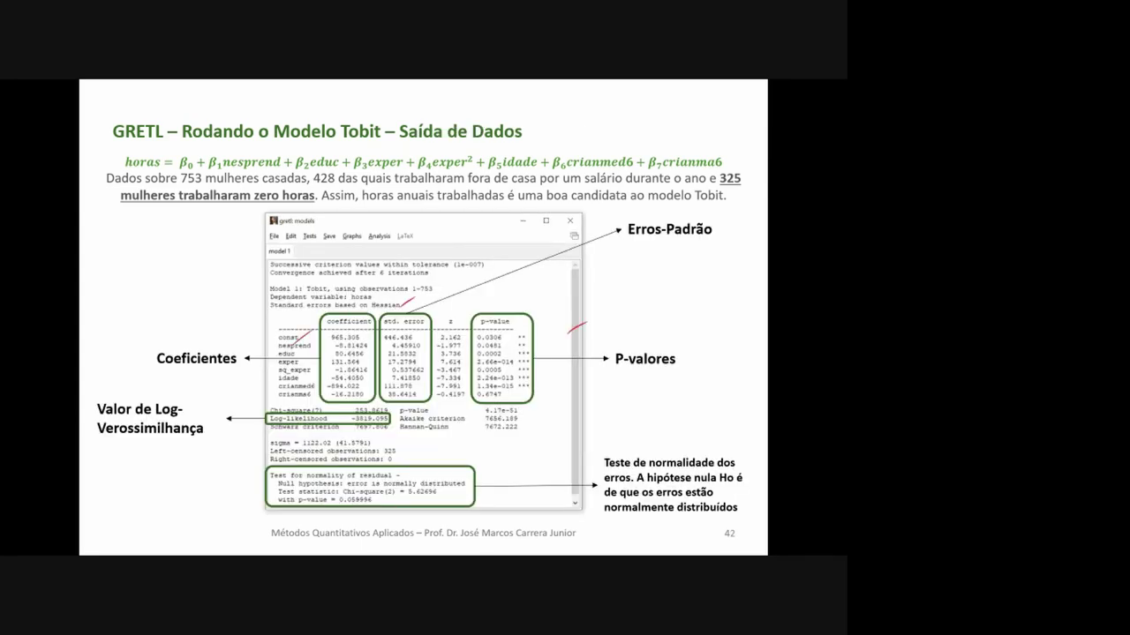
drag(458, 307, 478, 298)
drag(220, 430, 247, 417)
drag(602, 485, 623, 482)
key(Right)
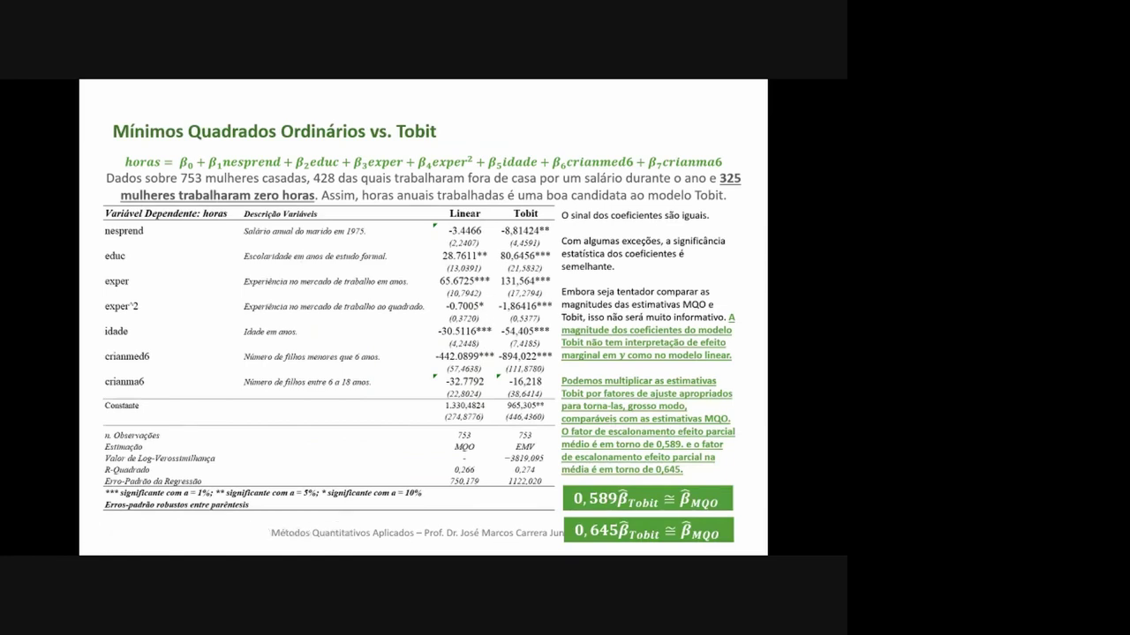
drag(473, 208, 482, 214)
drag(475, 447, 477, 441)
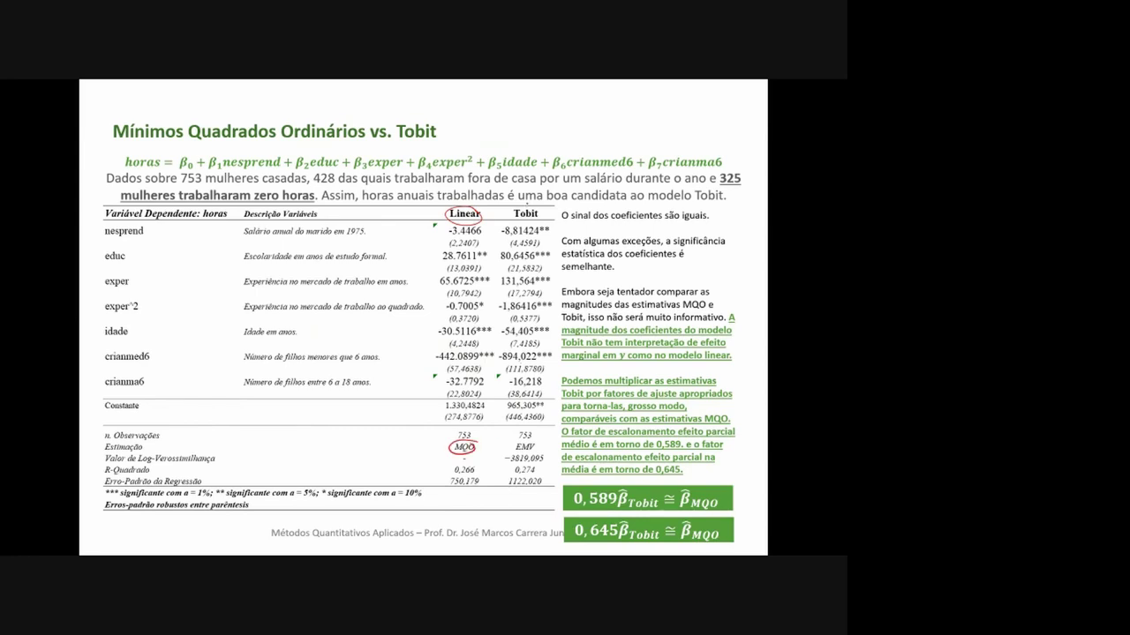
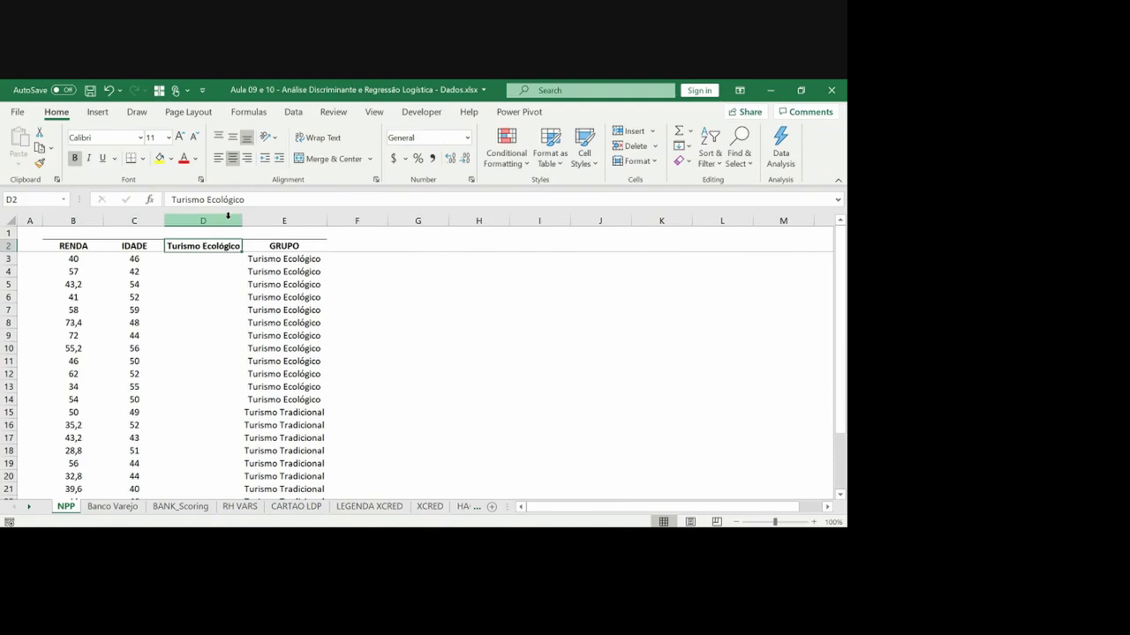
Step: Add a top border to the Turismo Ecológico header cell D2 on the NPP sheet
click(142, 159)
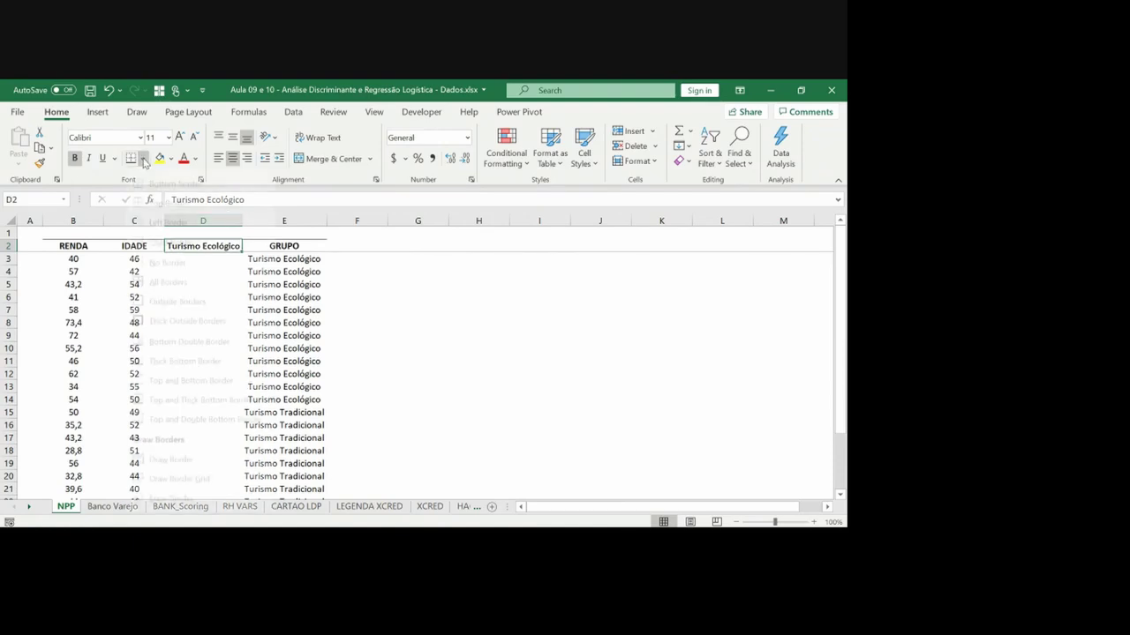
click(159, 216)
Step: Enter the formula =IF(E3=D$2;1;0) in D3 to code the Turismo Ecológico group as 1 and the other as 0
click(196, 261)
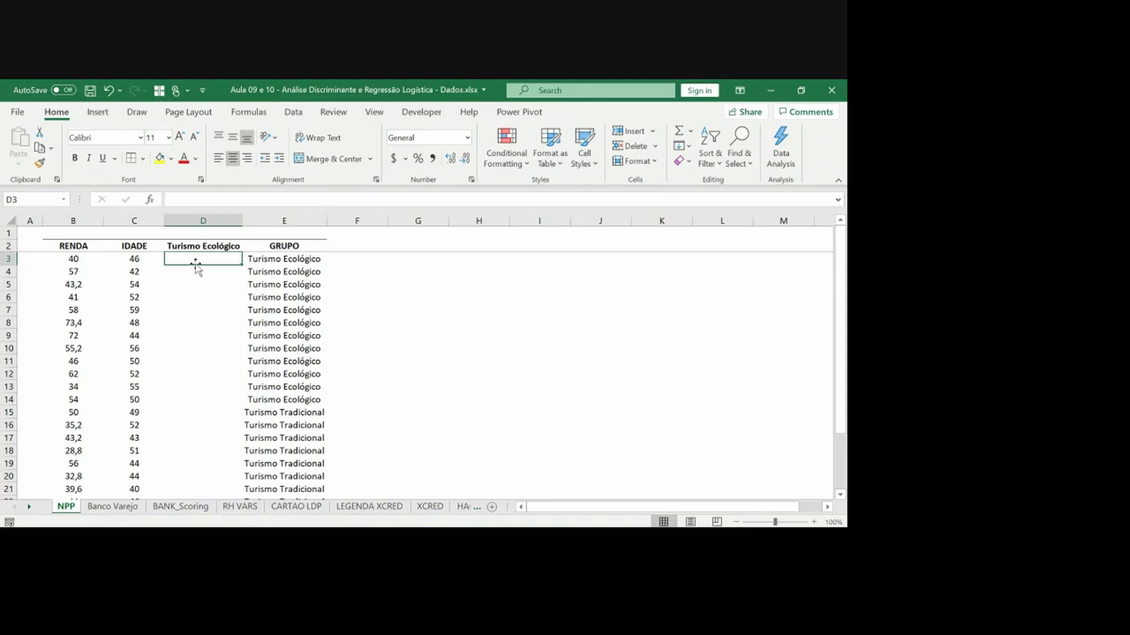
text(=)
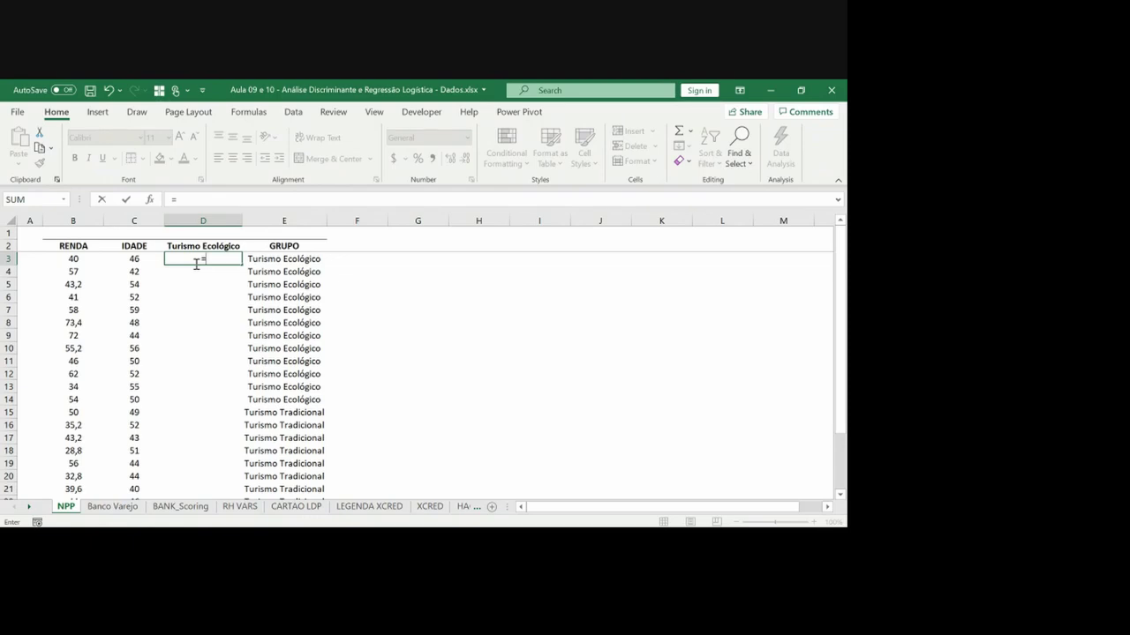
text(if()
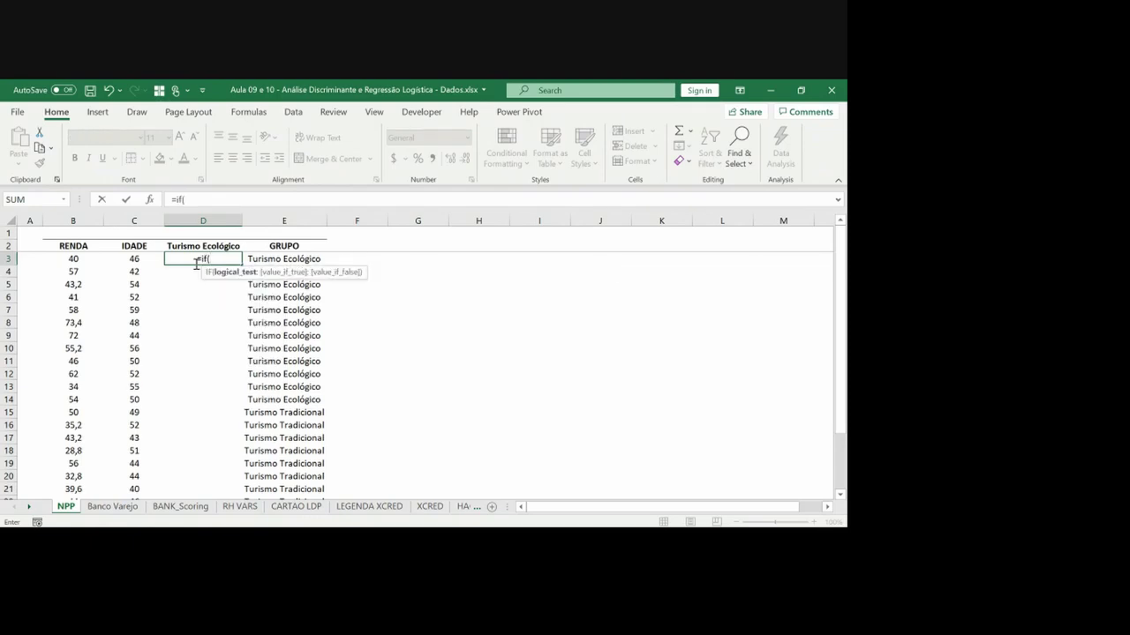
key(Right)
text(=)
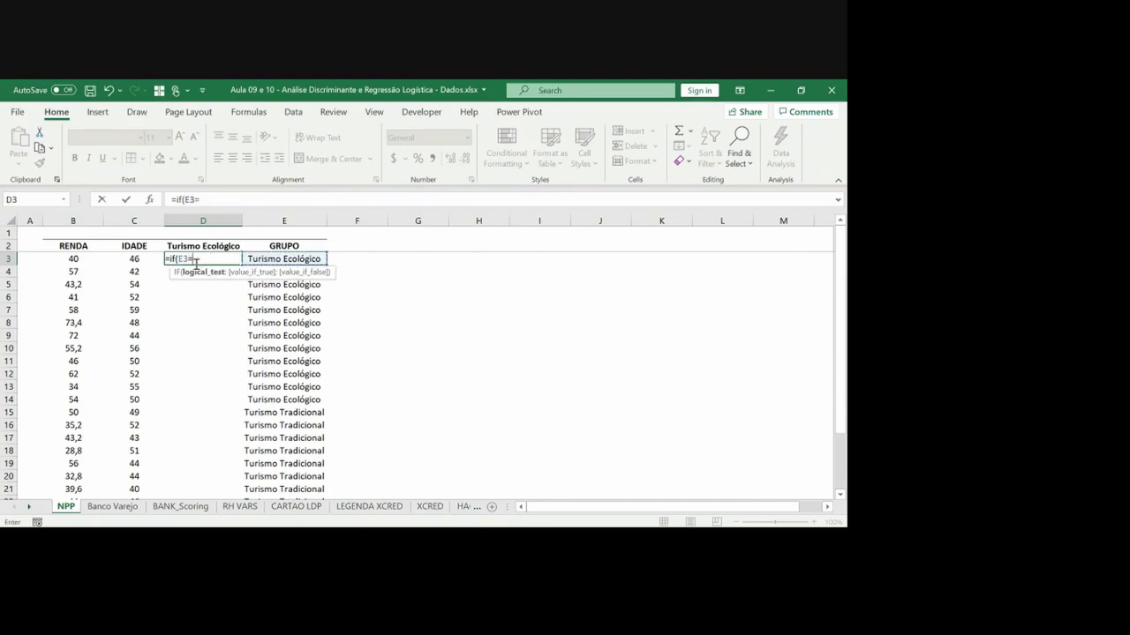
key(Up)
key(F4)
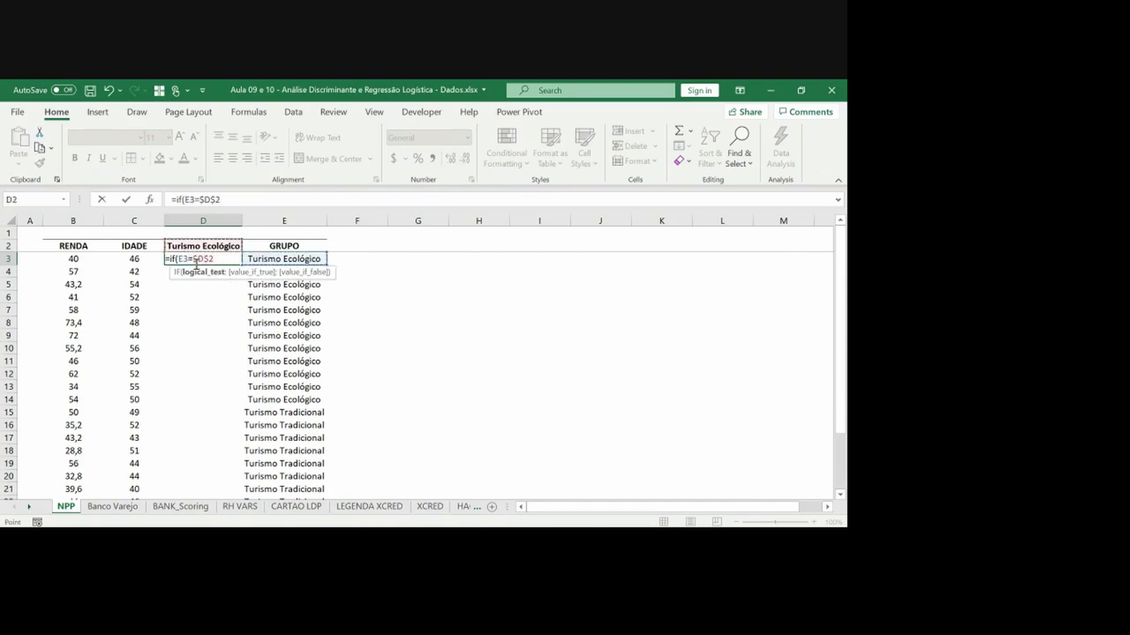
key(F4)
text(,1,0))
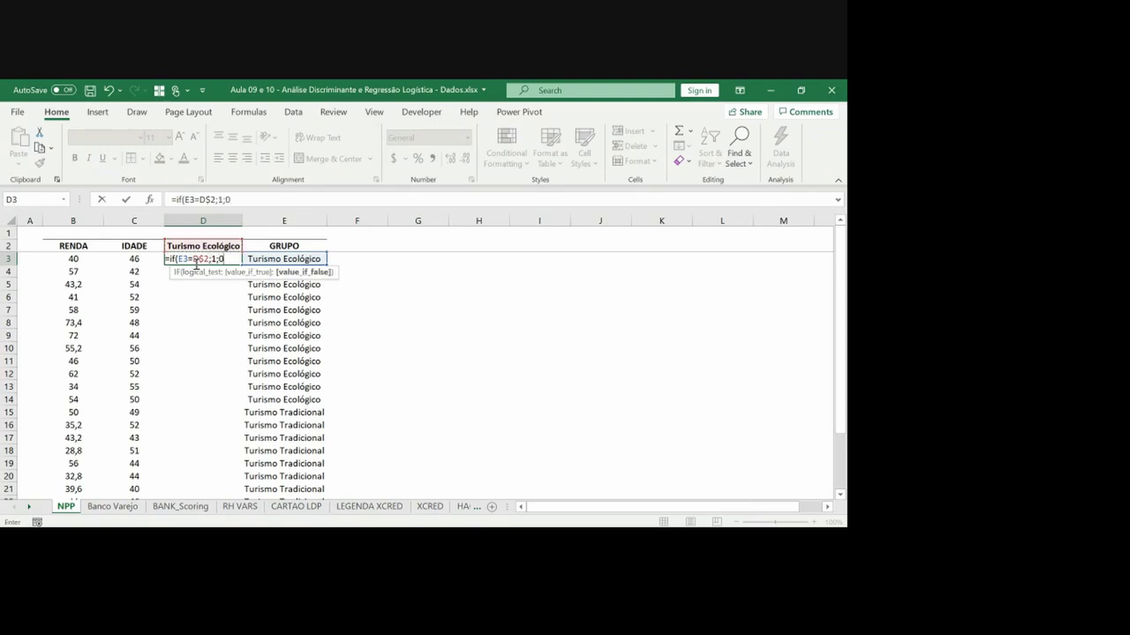
key(ctrl+Return)
Step: Copy the dummy formula from D3 down the Turismo Ecológico column to the last data row, D26
key(ctrl+c)
key(Left)
key(ctrl+Down)
key(Right)
key(ctrl+shift+Up)
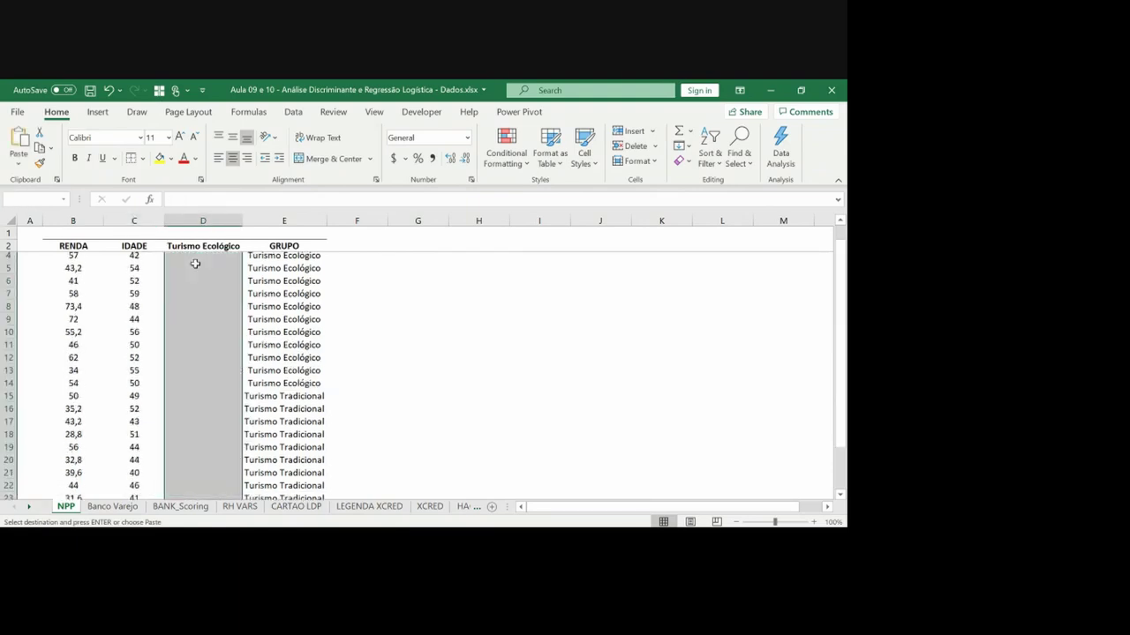
key(ctrl+v)
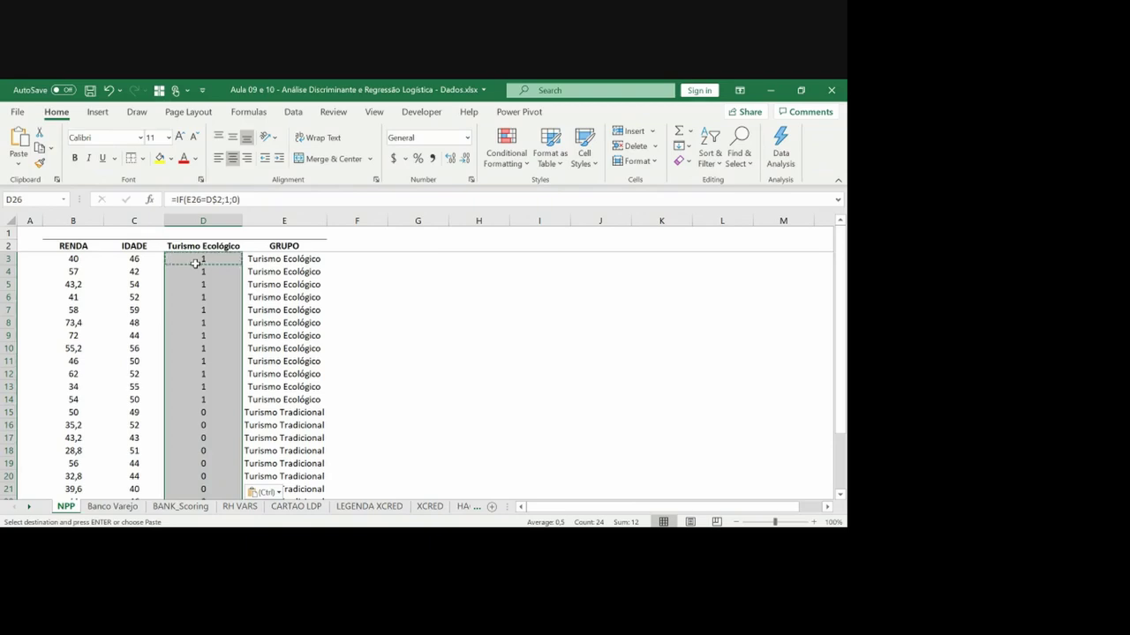
key(Escape)
Step: Delete the empty row 1 and the empty column A so the table starts in A1
click(277, 250)
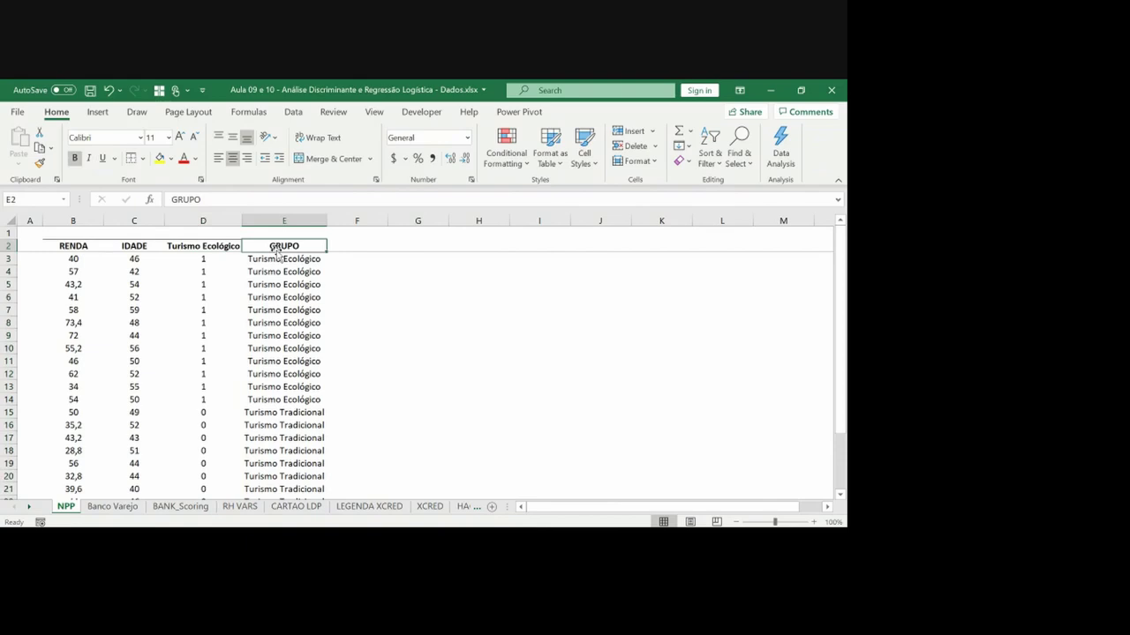
key(Left)
key(Left)
key(Left)
key(Left)
key(Up)
key(shift+space)
key(ctrl+shift+plus)
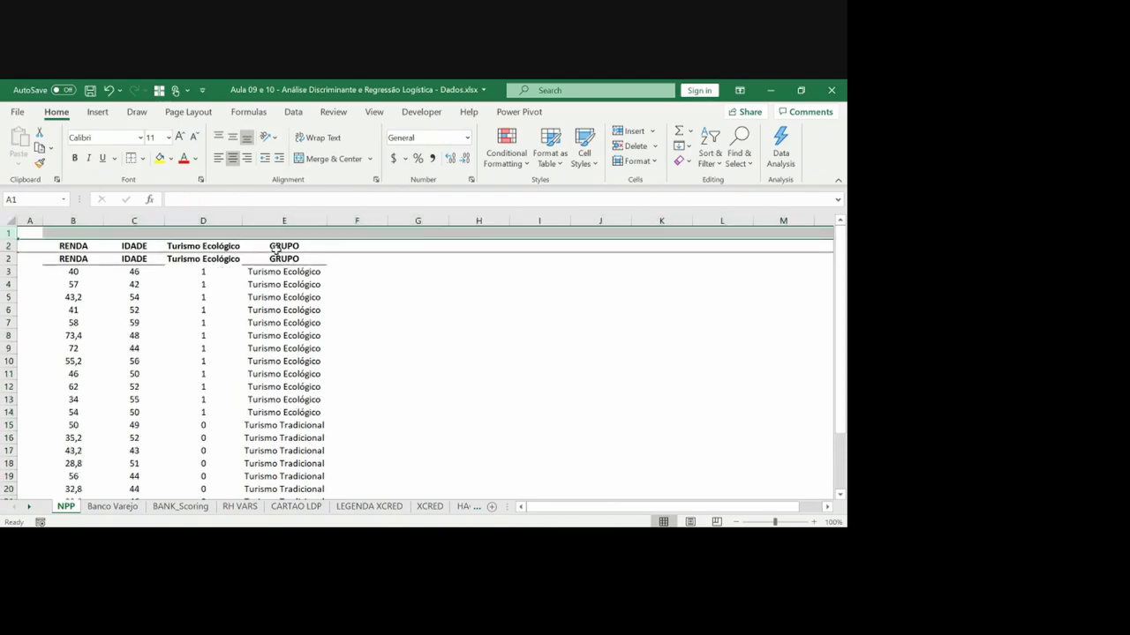
key(ctrl+space)
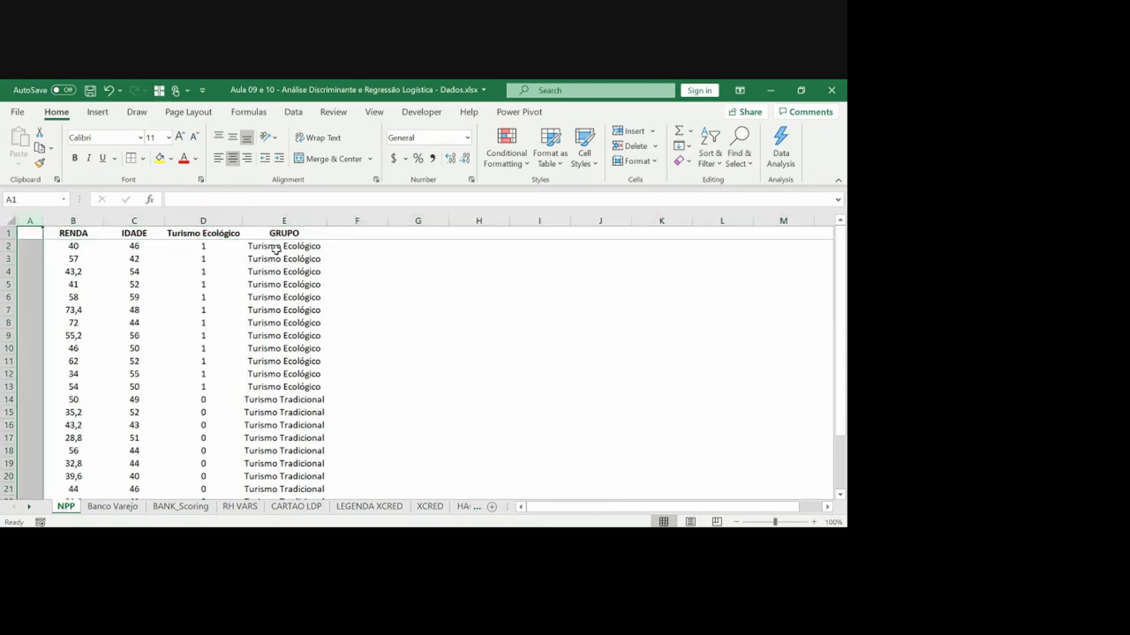
key(ctrl+minus)
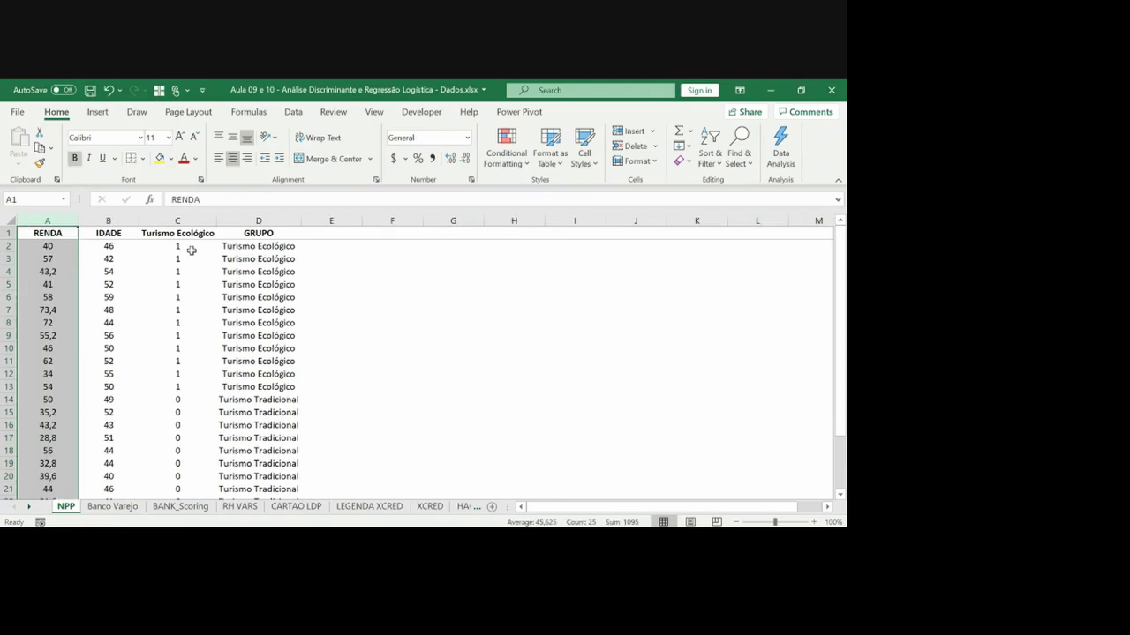
Step: Replace the formulas in the Turismo Ecológico column, C1:C25, with their values using Paste Special Values
click(120, 223)
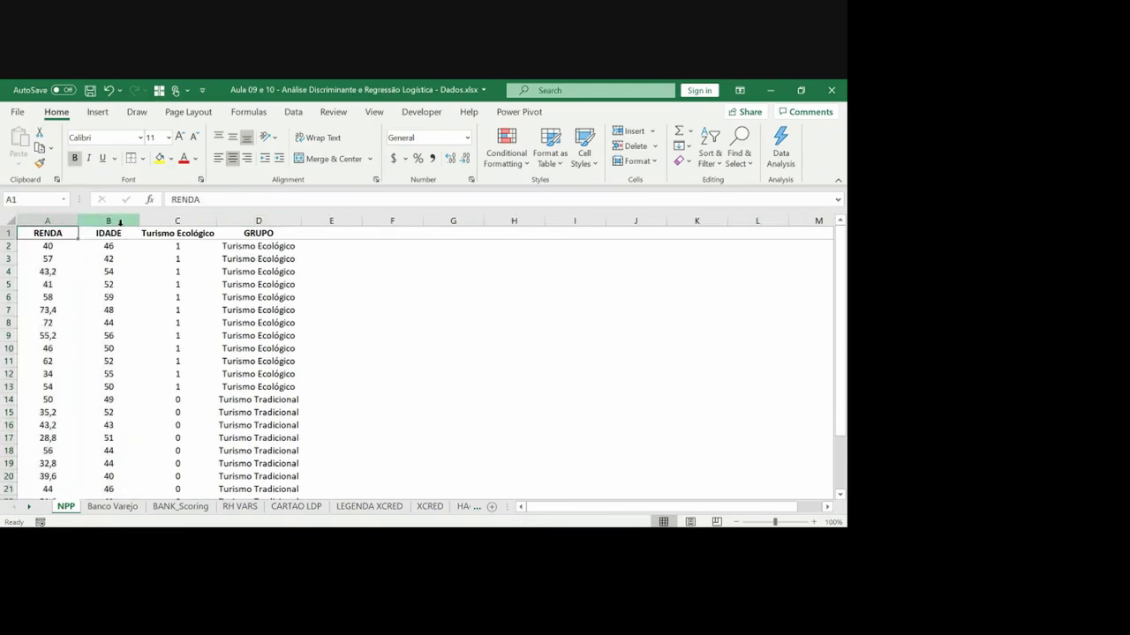
click(170, 234)
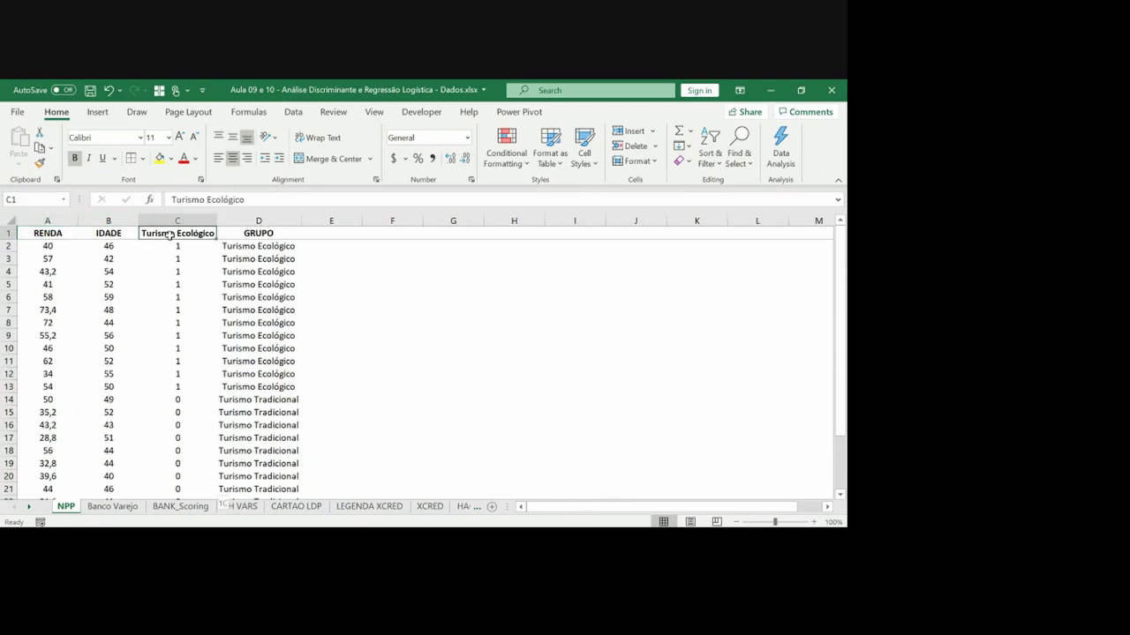
key(shift+Down)
key(shift+Down)
key(shift+Down)
key(shift+Down)
key(shift+Down)
key(shift+Down)
key(shift+Down)
key(shift+Down)
key(shift+Down)
key(shift+Down)
key(shift+Down)
key(shift+Down)
key(shift+Down)
key(shift+Down)
key(shift+Down)
key(shift+Down)
key(shift+Down)
key(shift+Down)
key(shift+Down)
key(shift+Down)
key(ctrl+c)
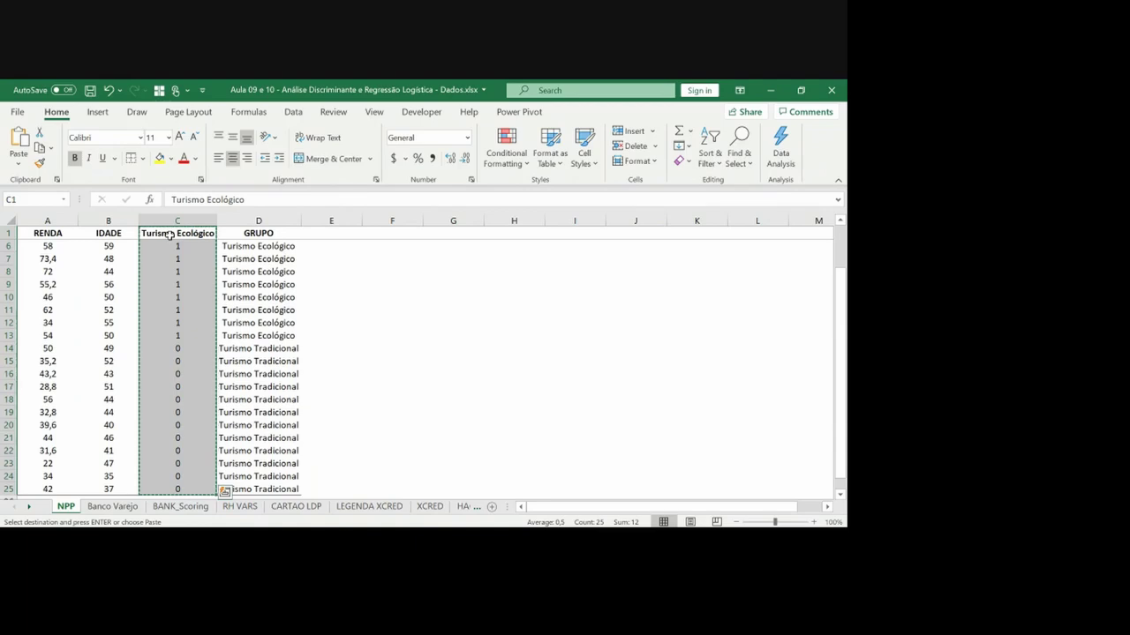
key(alt+e)
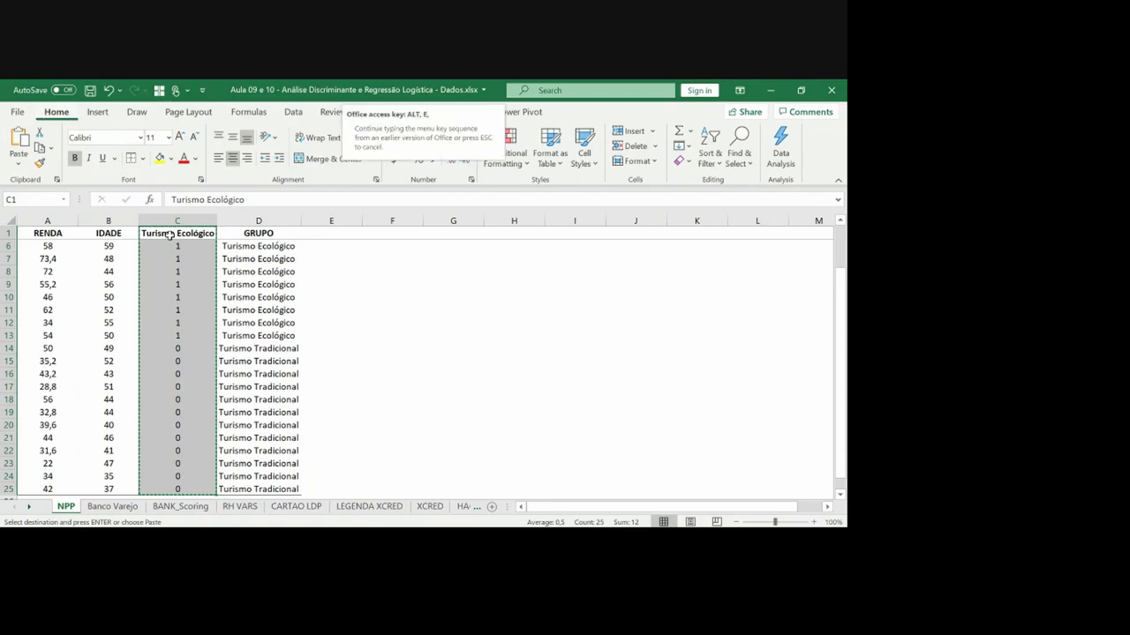
key(s)
key(v)
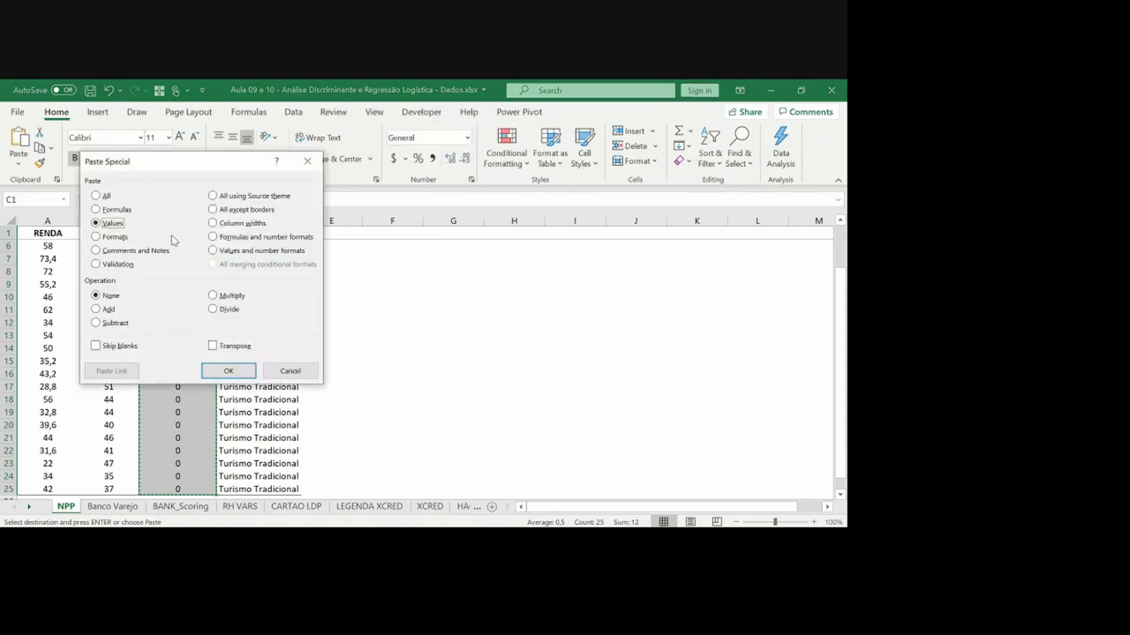
key(Return)
Step: Delete the GRUPO column D and return to cell A1
click(235, 216)
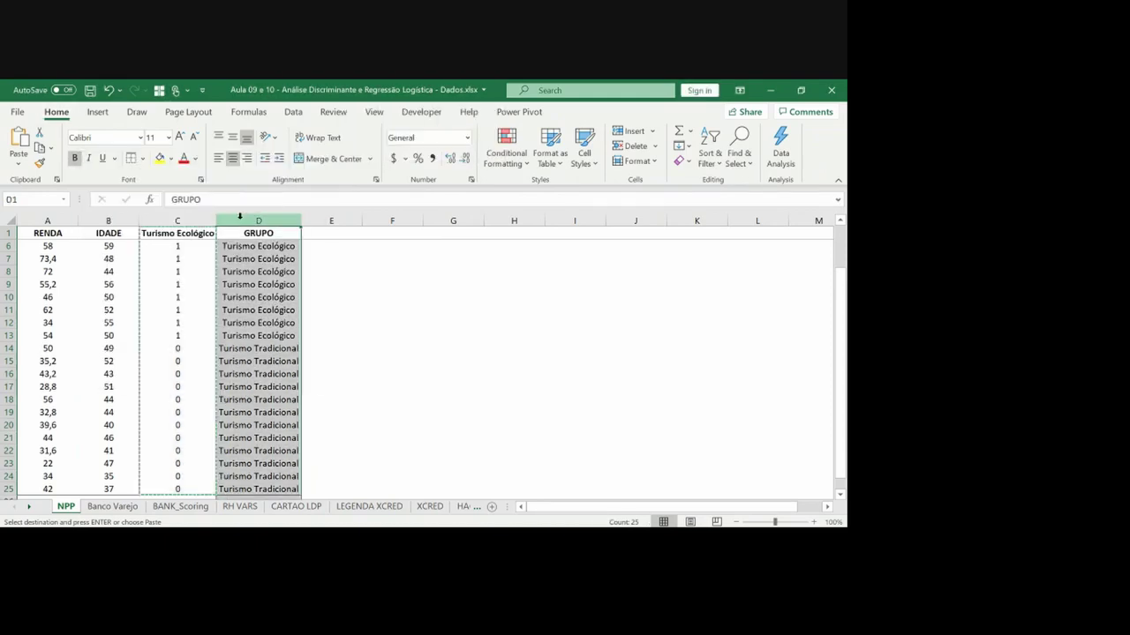
key(ctrl+minus)
key(ctrl+Home)
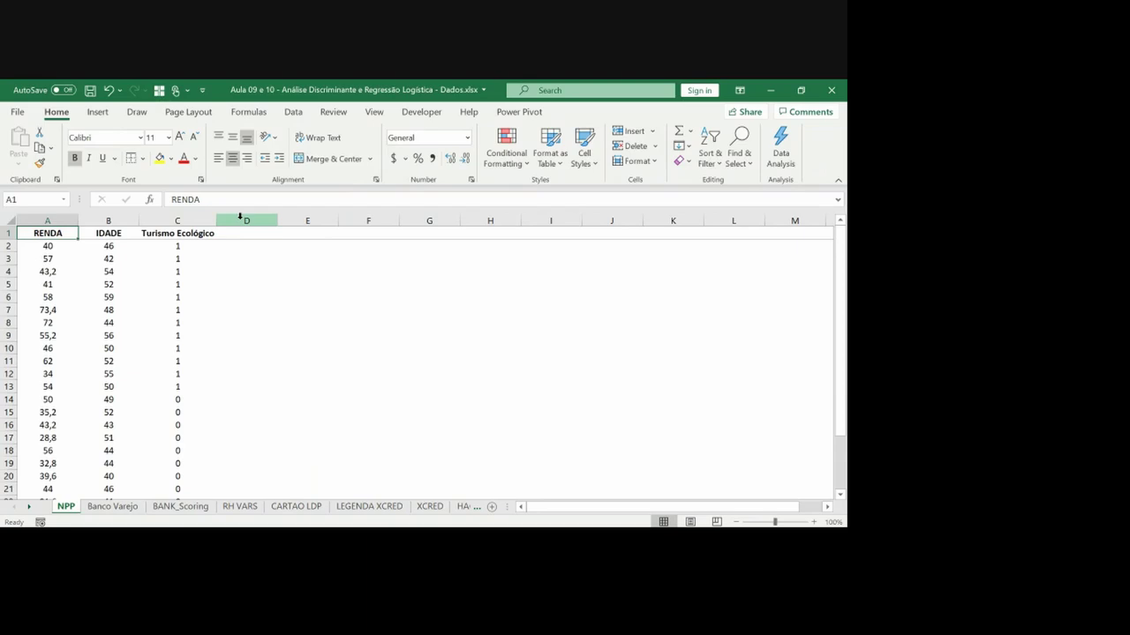
Step: Create a copy of the NPP sheet in a new workbook
right_click(62, 507)
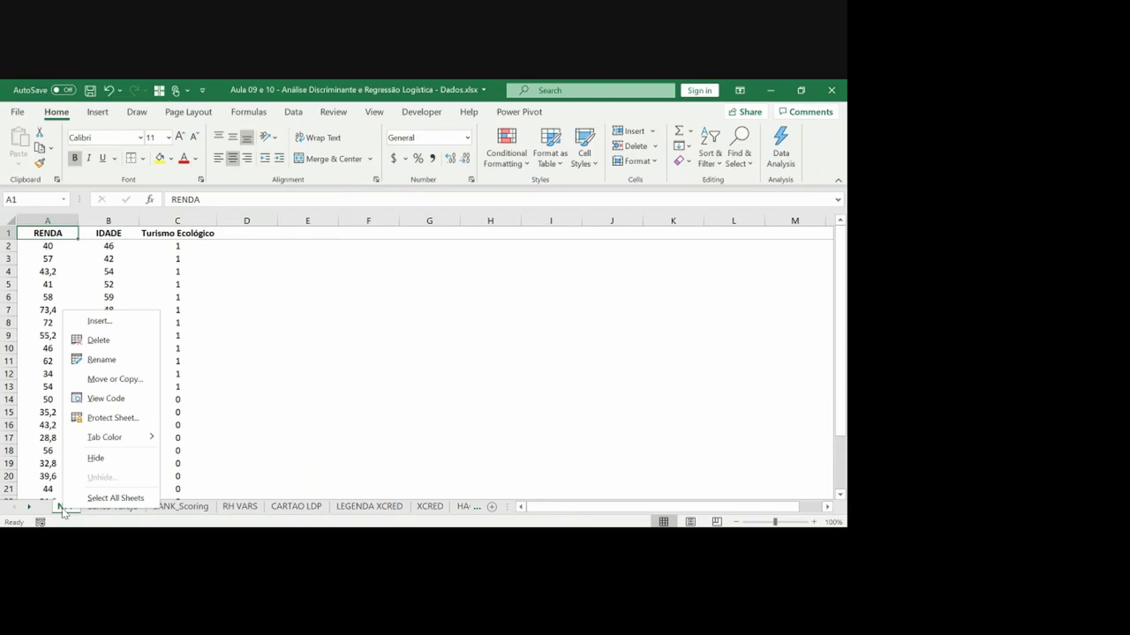
click(128, 380)
click(62, 431)
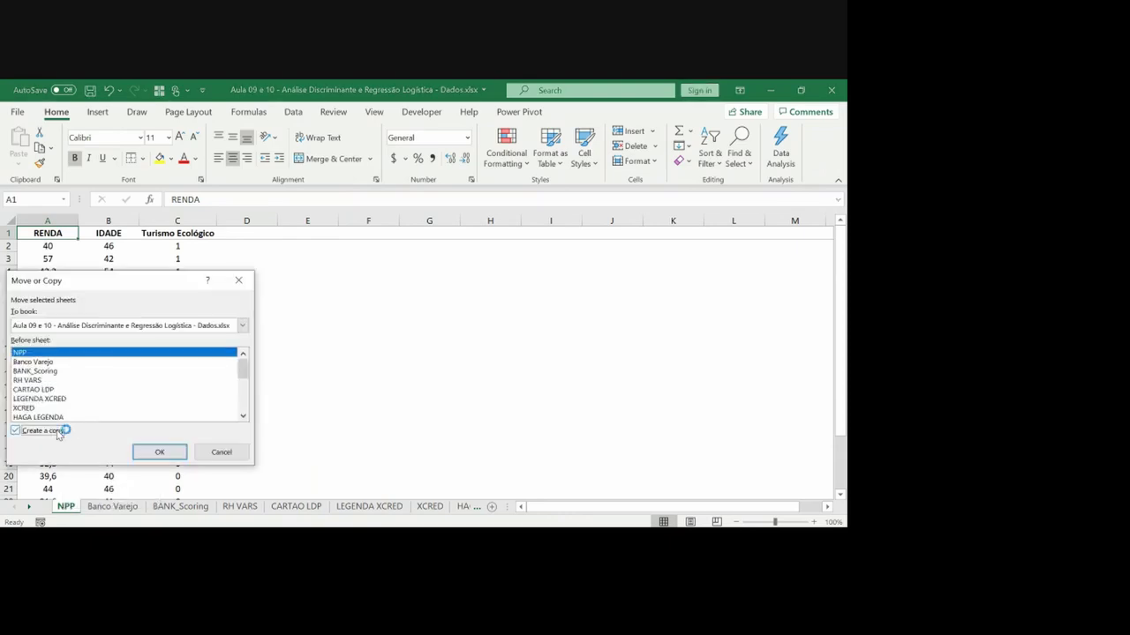
click(112, 328)
click(106, 339)
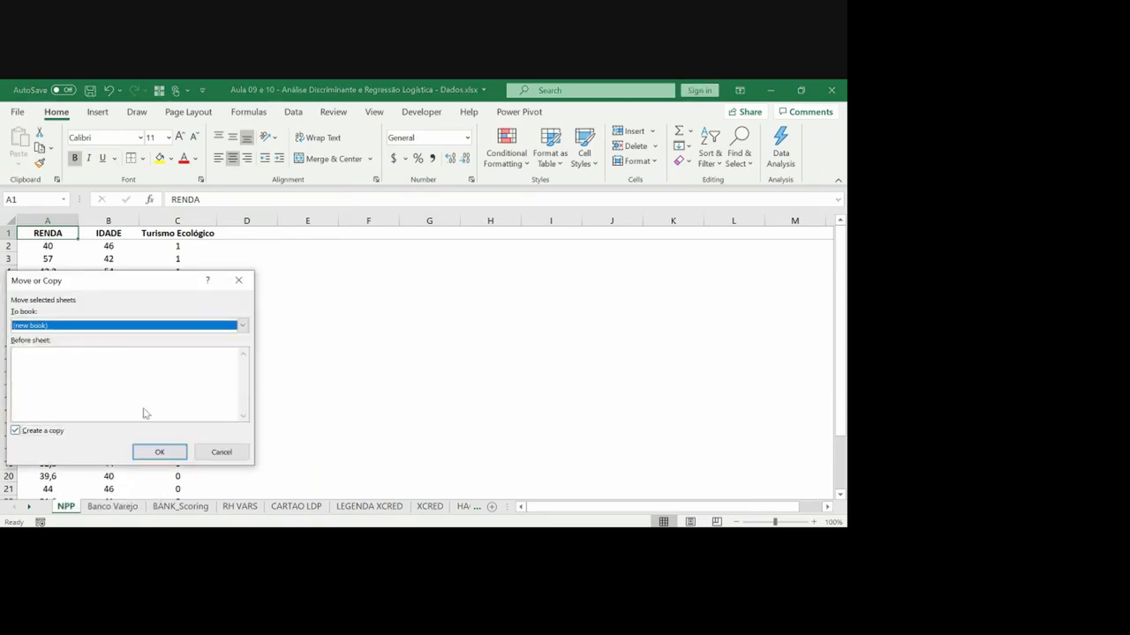
click(153, 450)
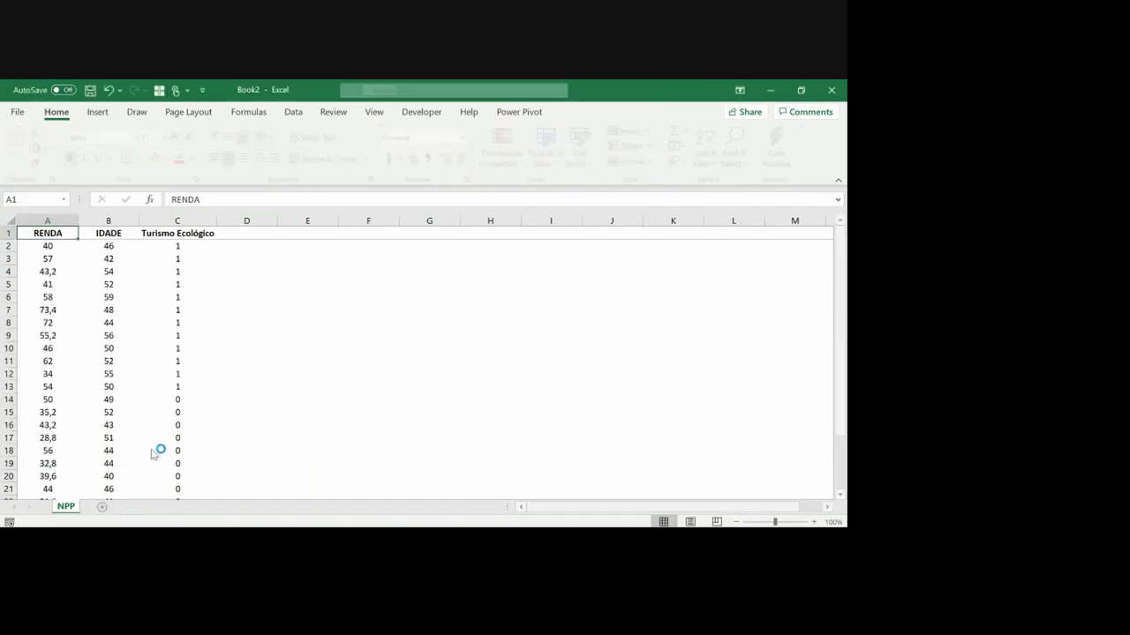
Step: Save the new workbook to the Desktop as Book2.xlsx in Excel Workbook format
click(18, 112)
click(49, 292)
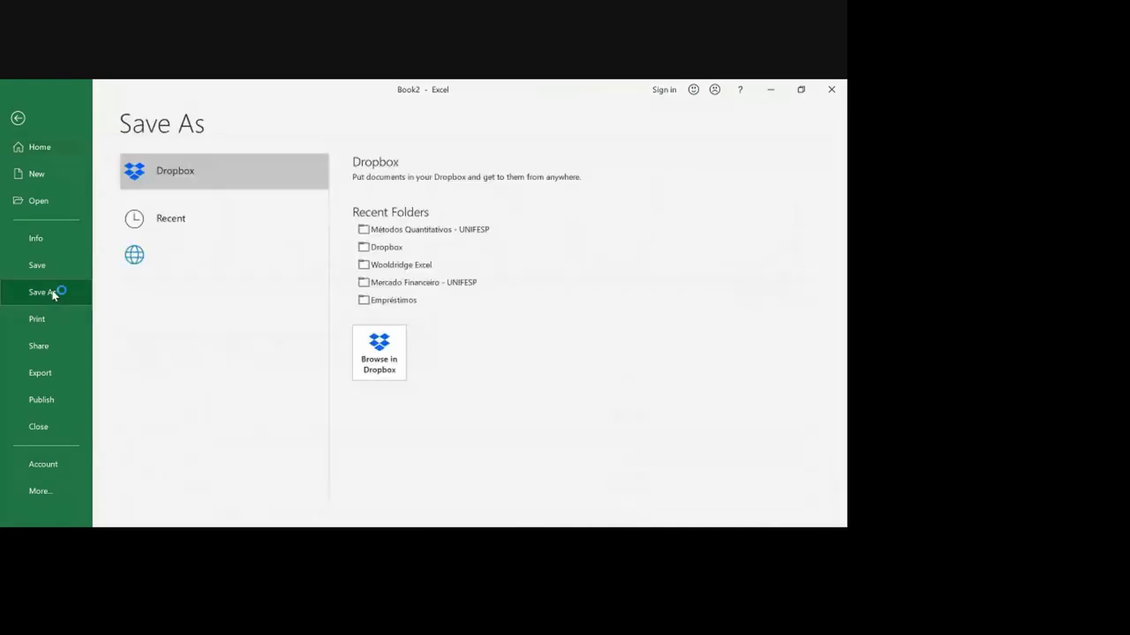
click(162, 358)
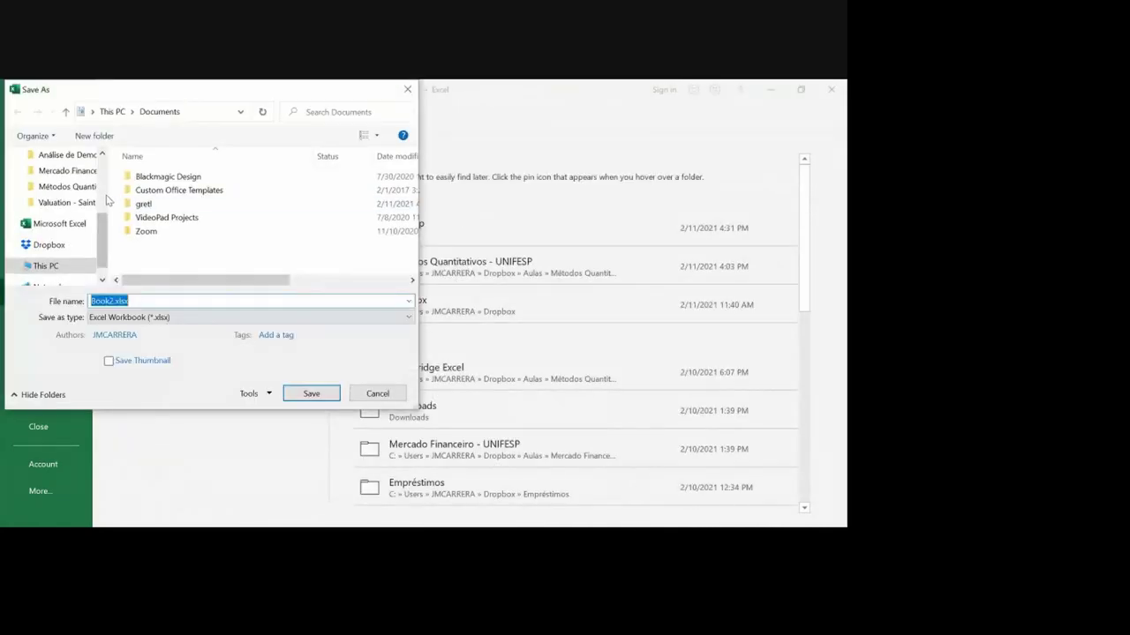
scroll(104, 199, up, 5)
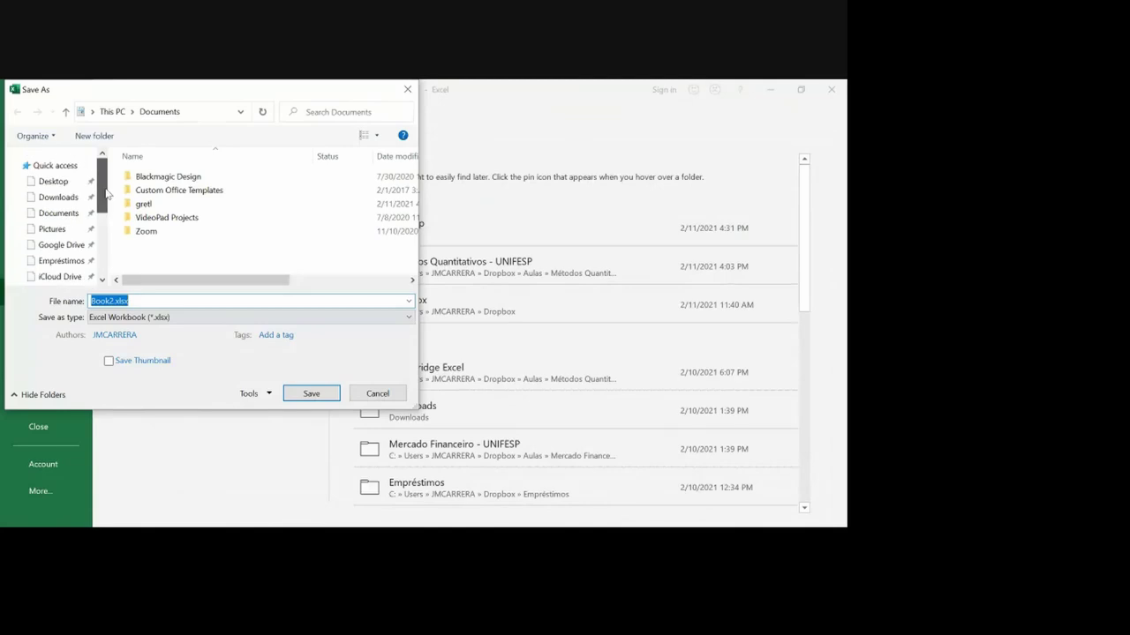
click(62, 182)
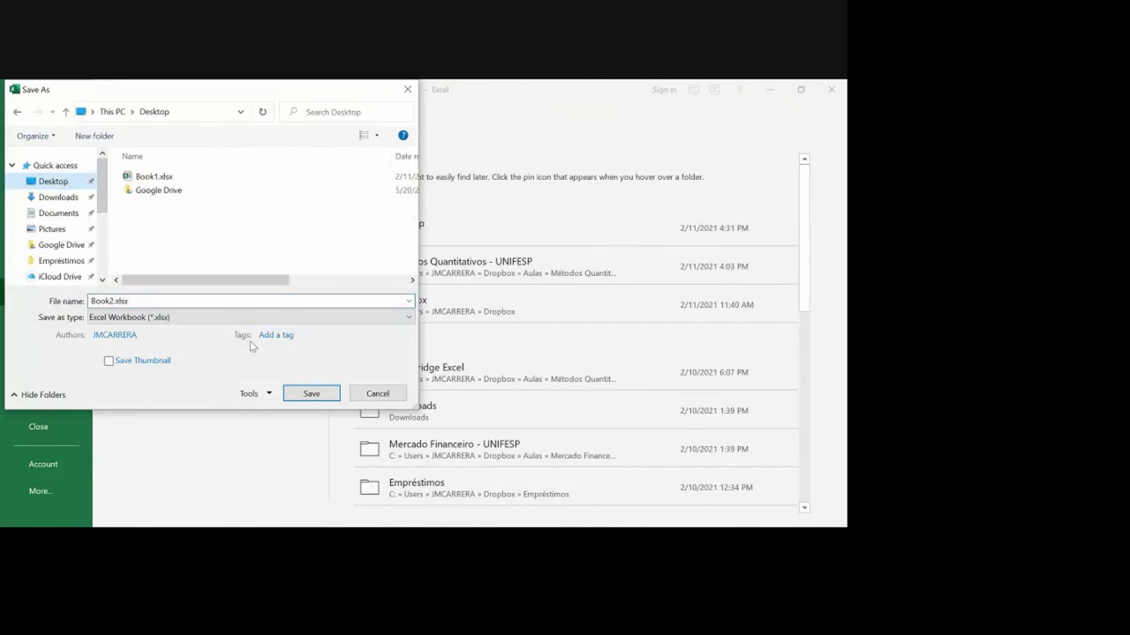
click(305, 395)
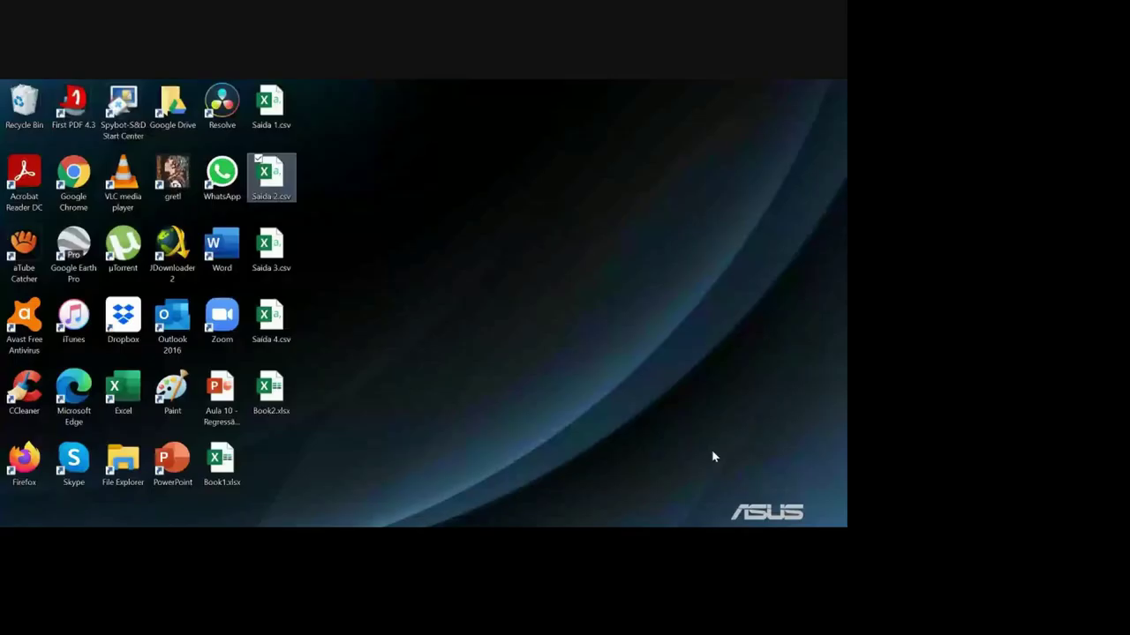
Step: Launch gretl and bring up the dialog for opening a user data file
click(177, 179)
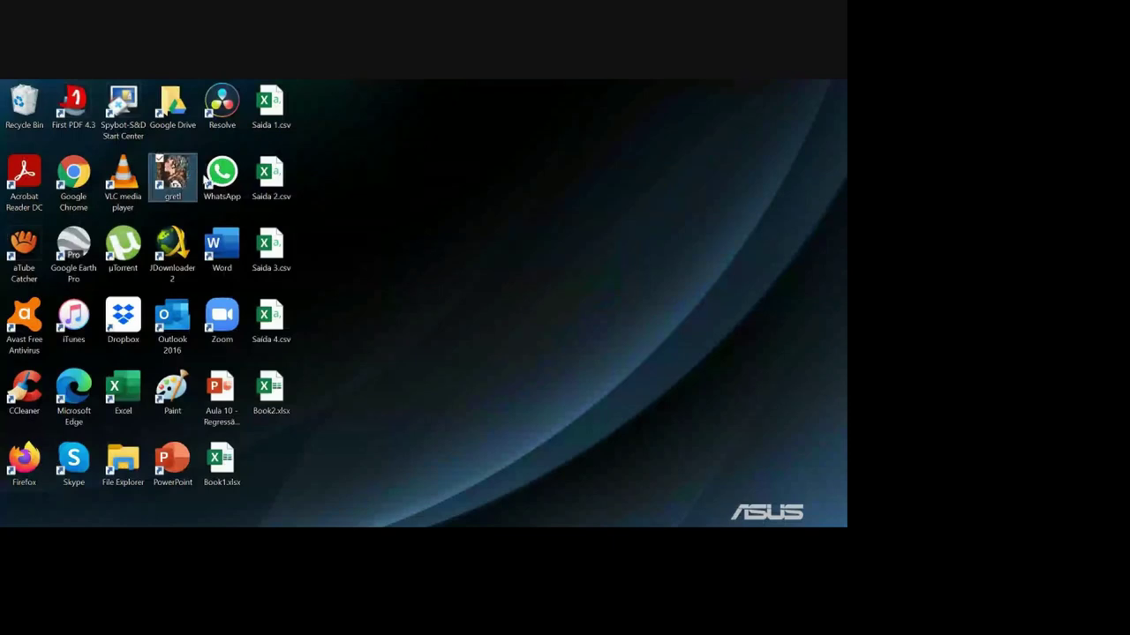
double_click(180, 180)
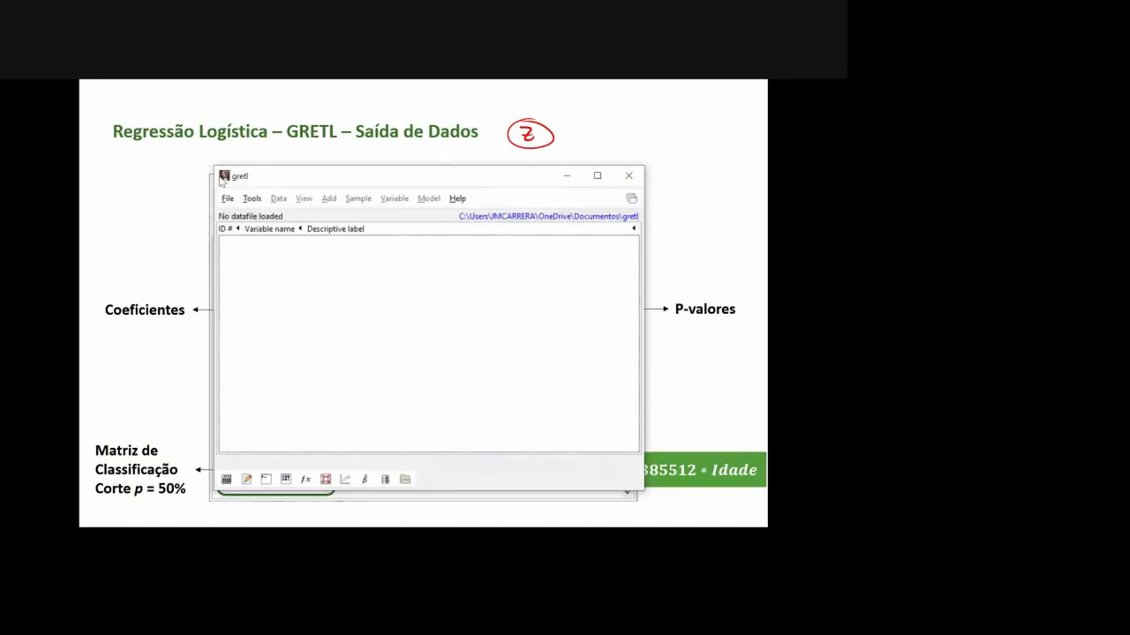
click(227, 199)
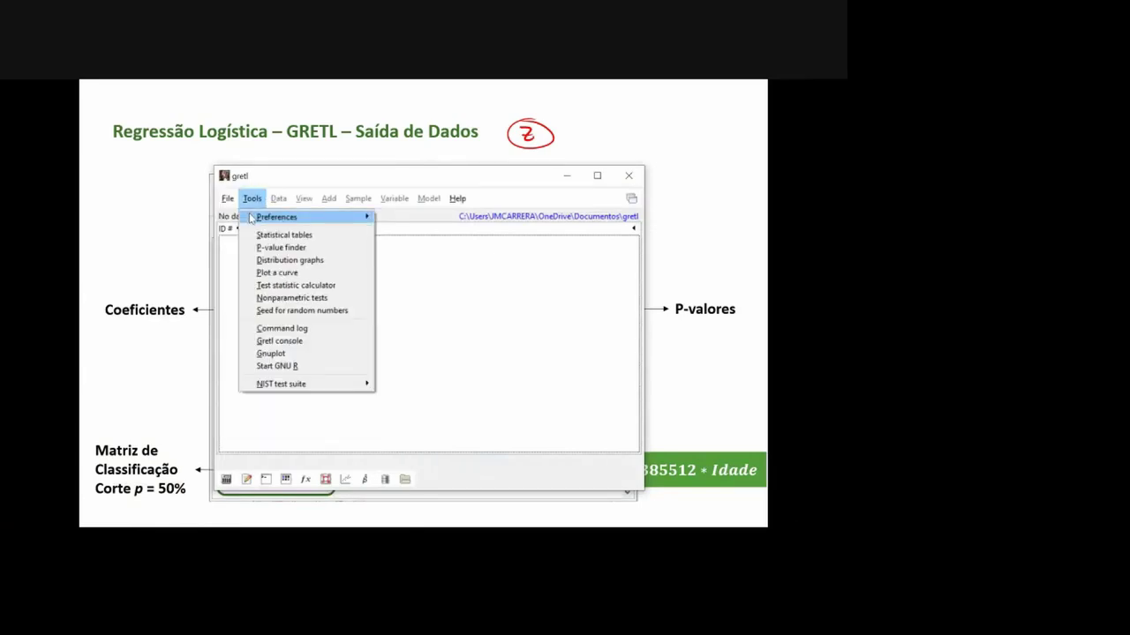
click(252, 199)
click(228, 199)
mouse_move(347, 223)
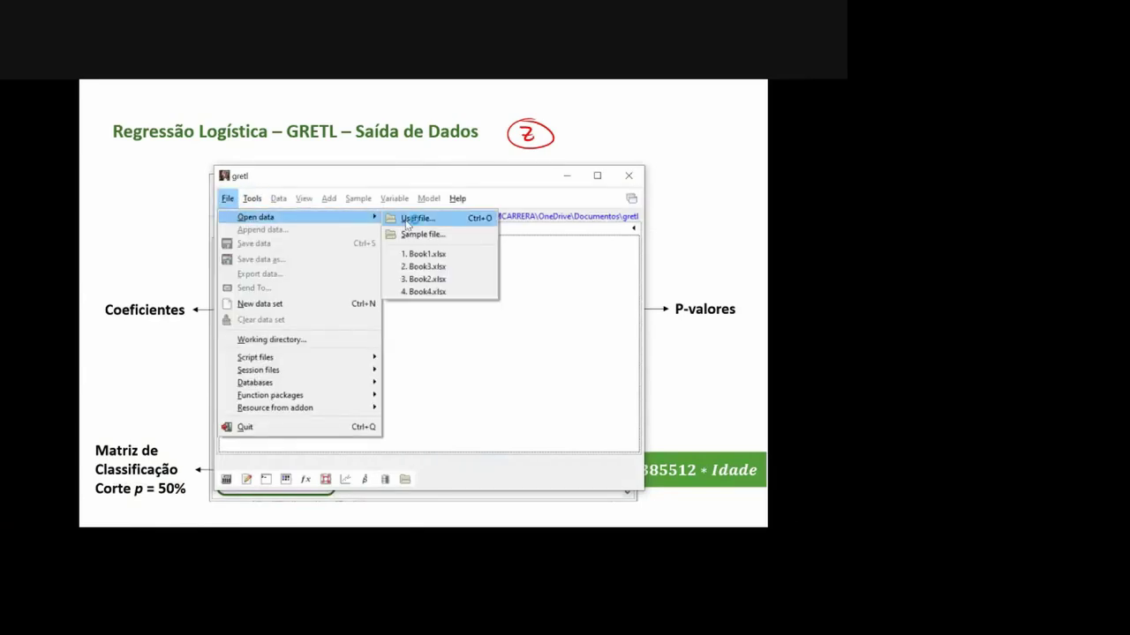
click(408, 219)
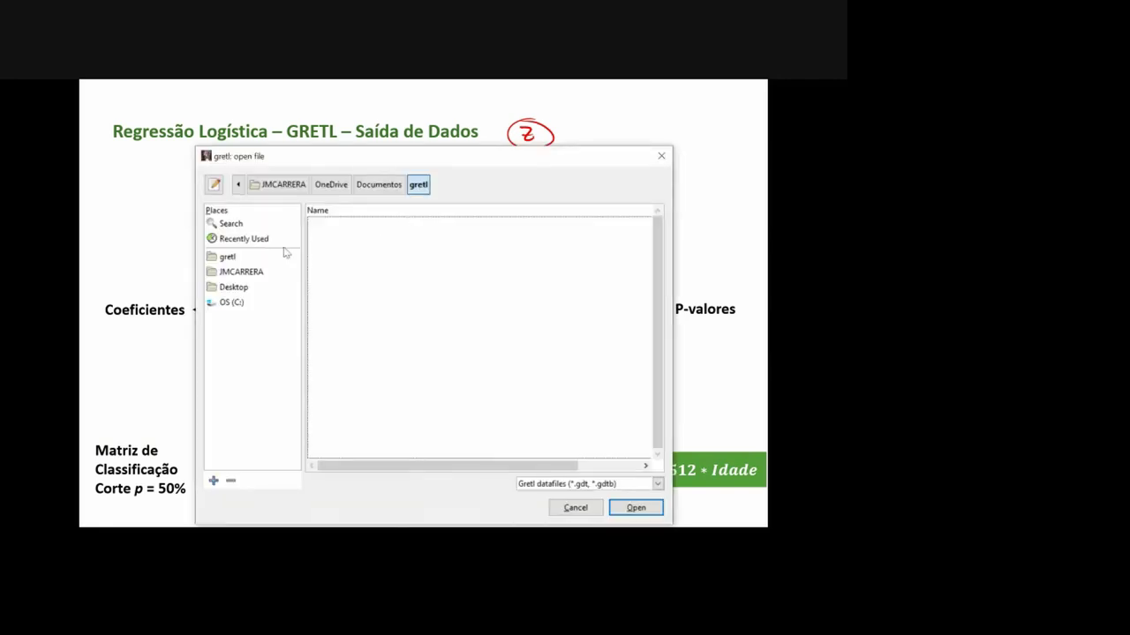
Step: Show all file types in the Desktop folder and open Book2.xlsx
click(237, 288)
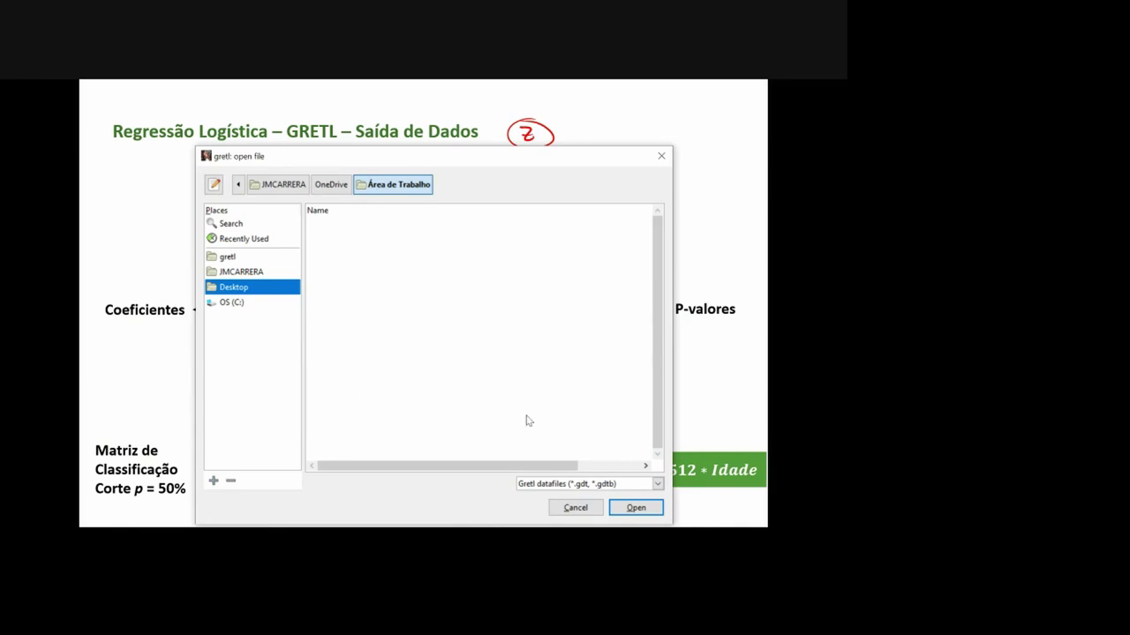
click(540, 485)
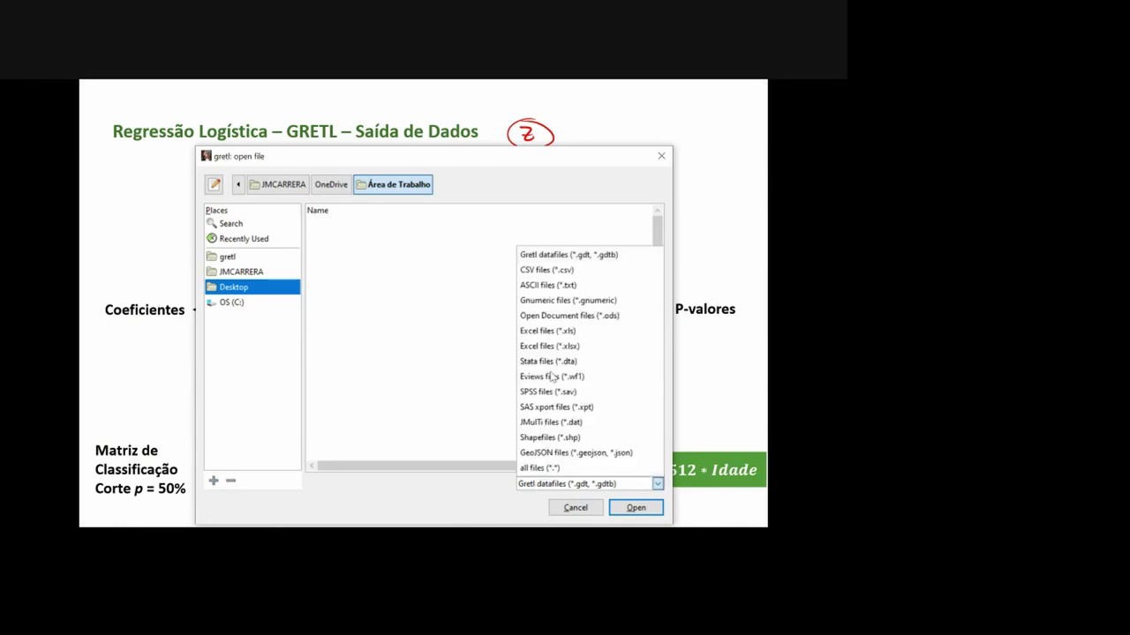
click(537, 467)
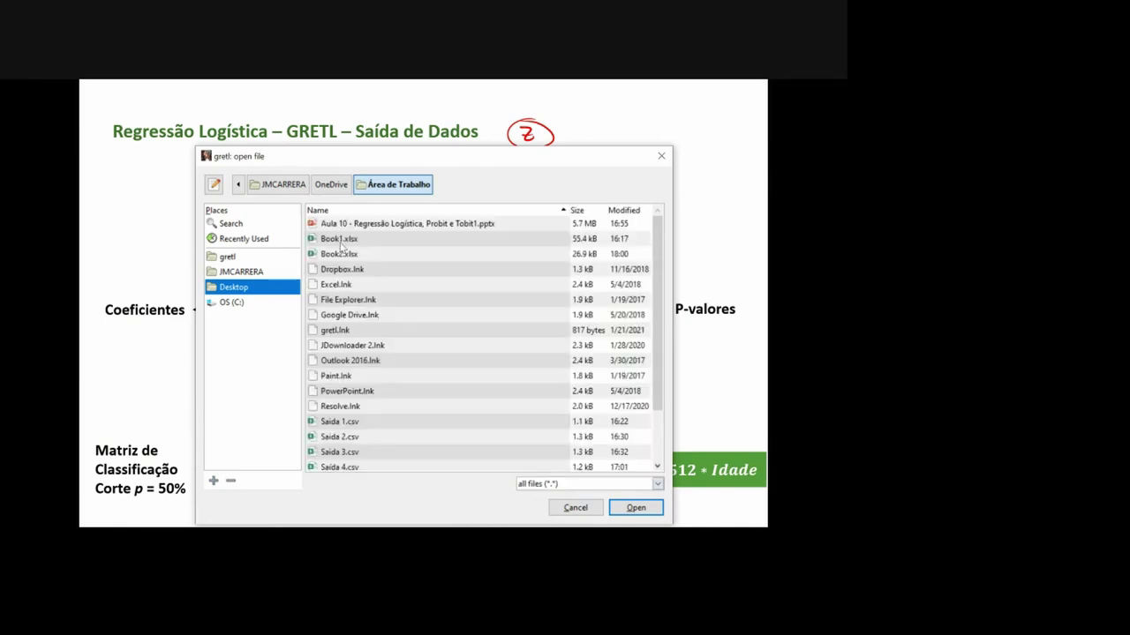
click(341, 256)
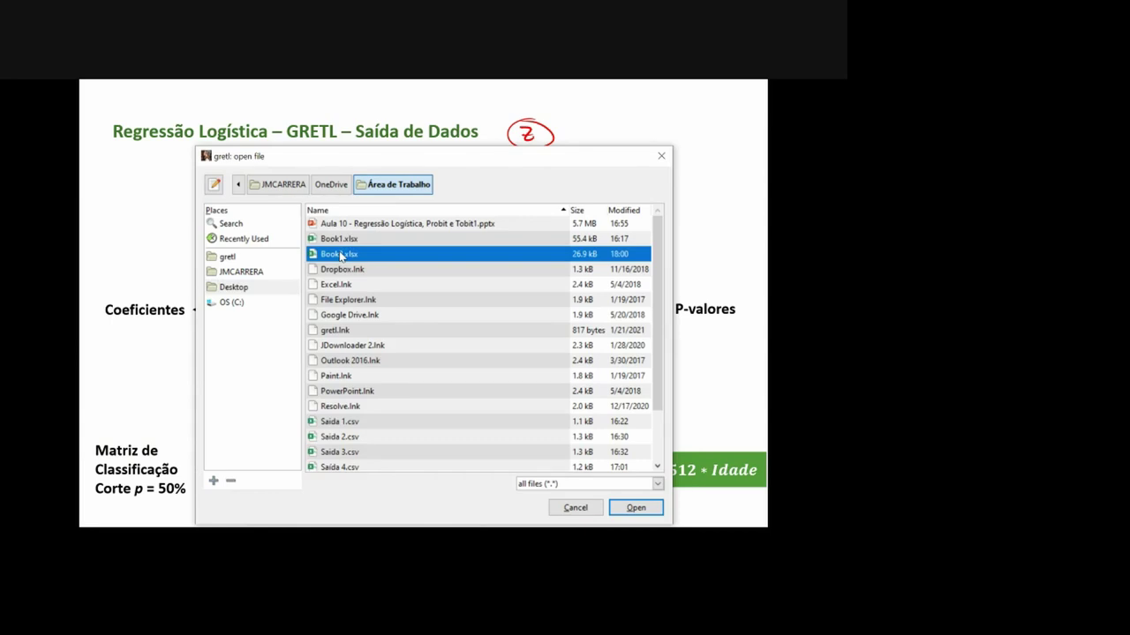
double_click(341, 256)
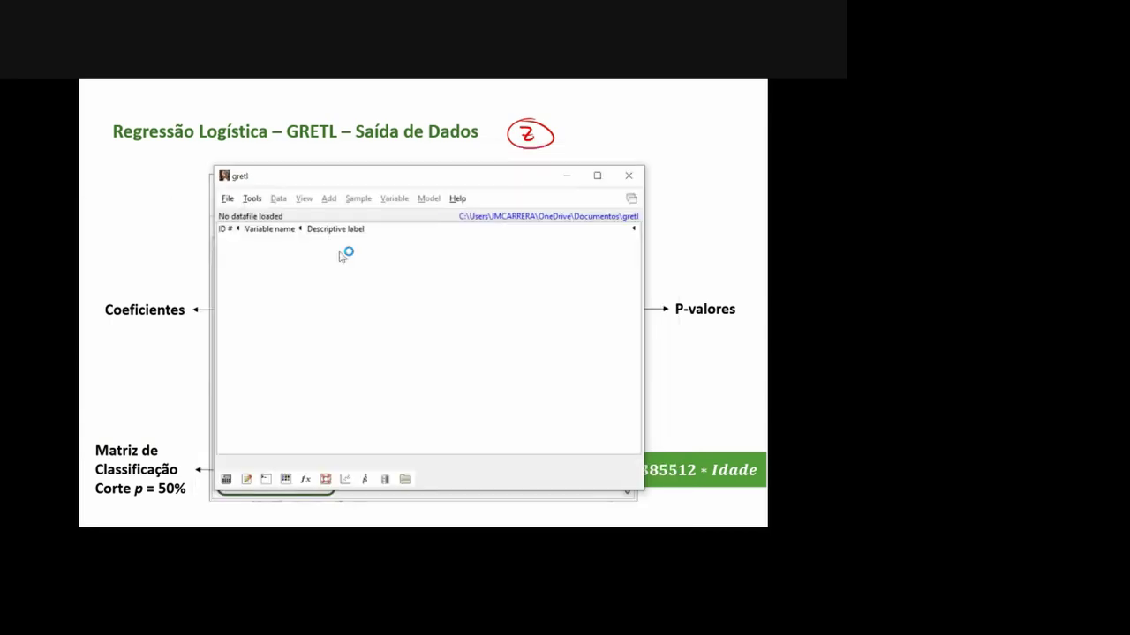
Step: Import the spreadsheet from column 1, row 1, and decline the time-series or panel interpretation
drag(115, 114, 415, 291)
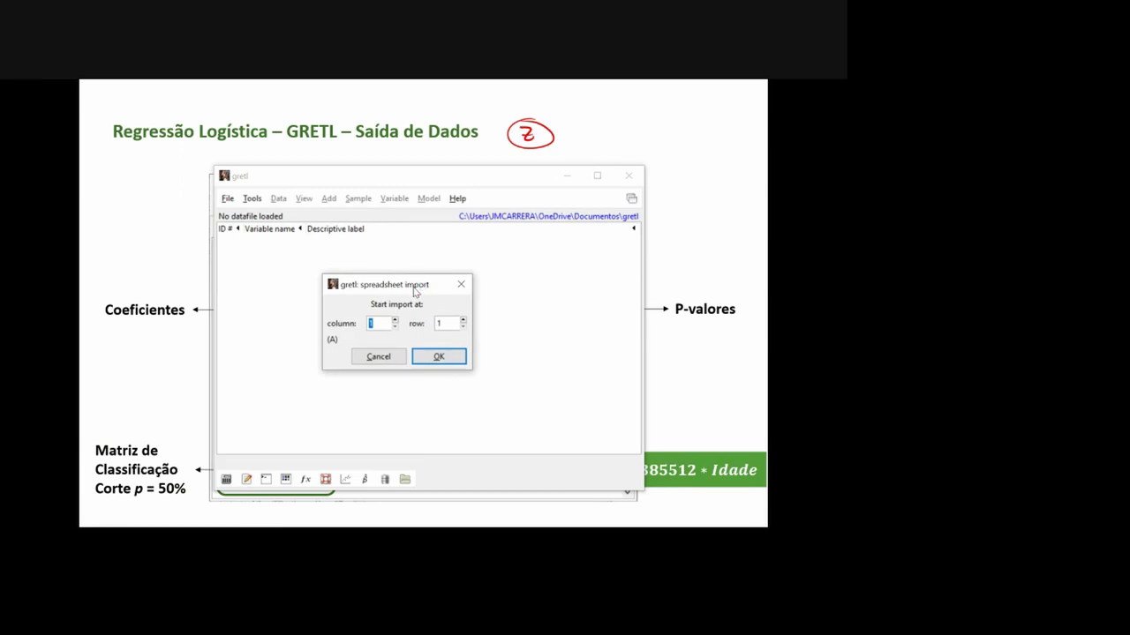
click(437, 355)
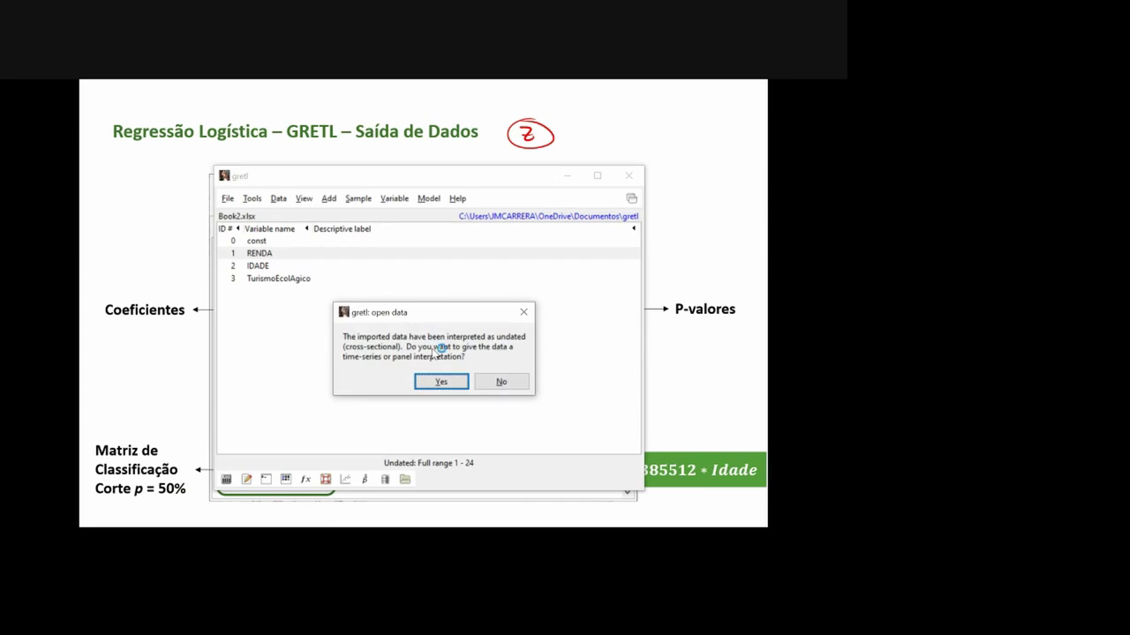
click(501, 382)
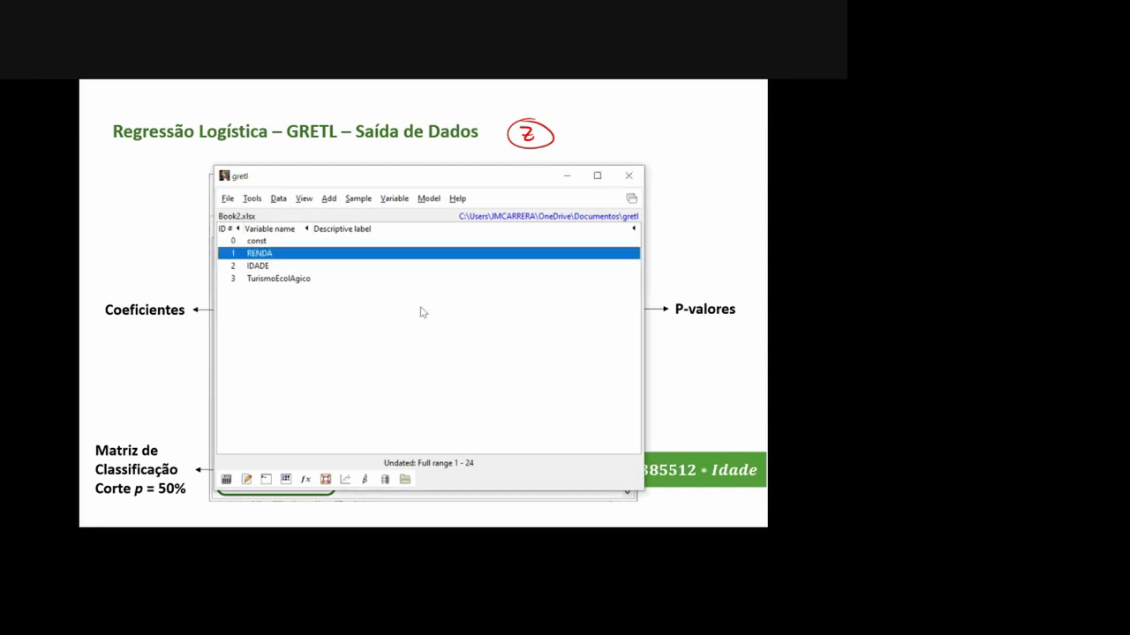
Step: Start a binary logit model and set the Turismo Ecológico variable as the dependent variable
click(429, 200)
mouse_move(456, 257)
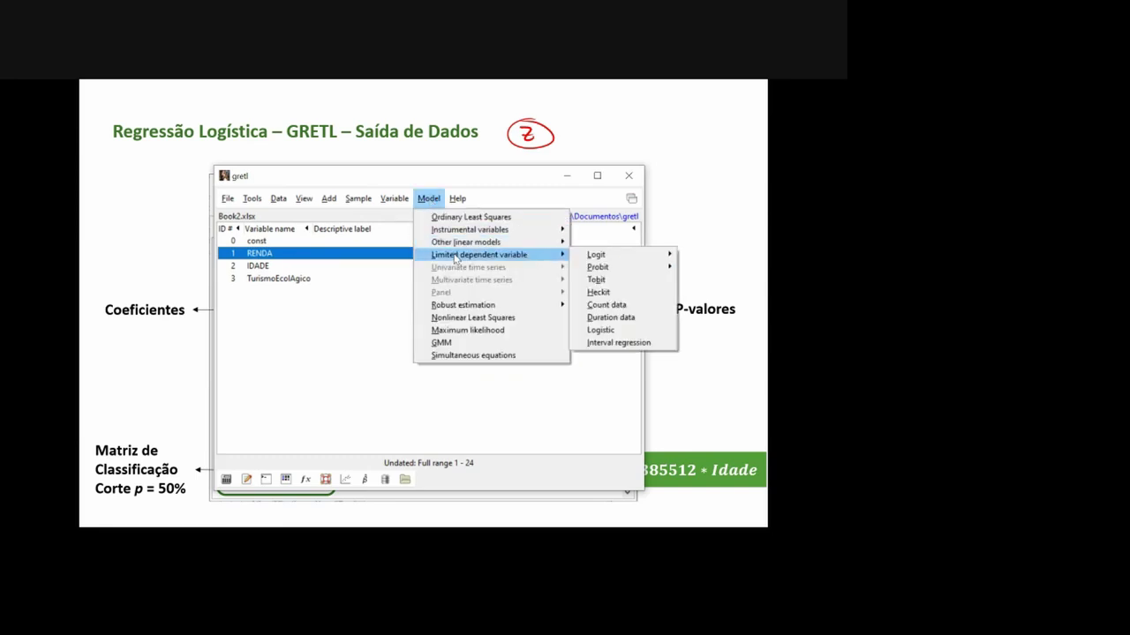
mouse_move(599, 258)
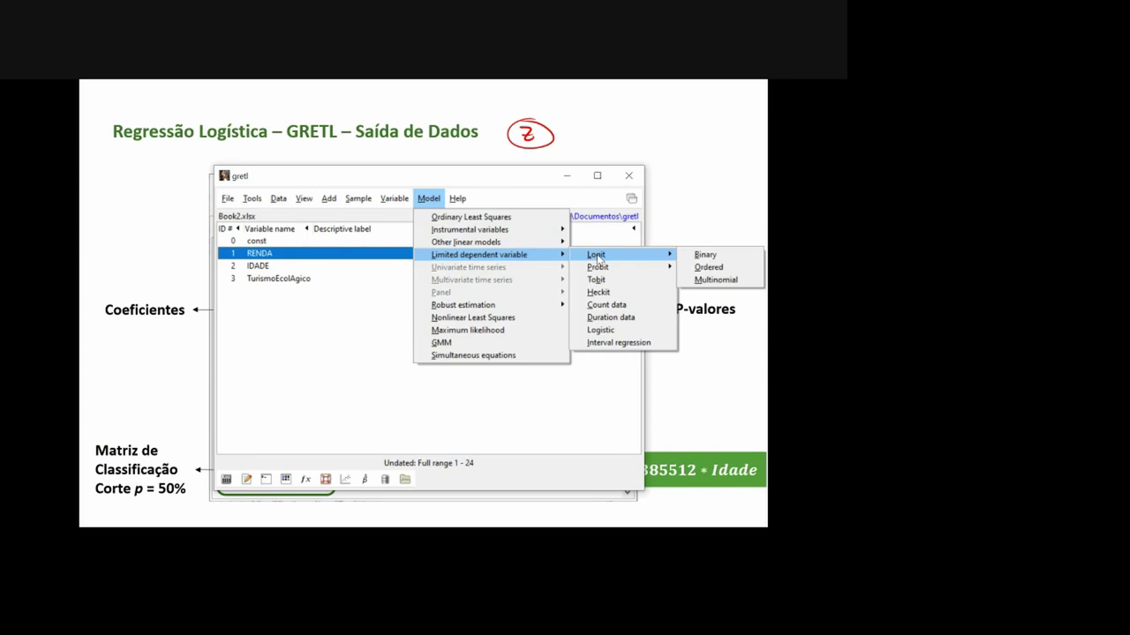
click(699, 256)
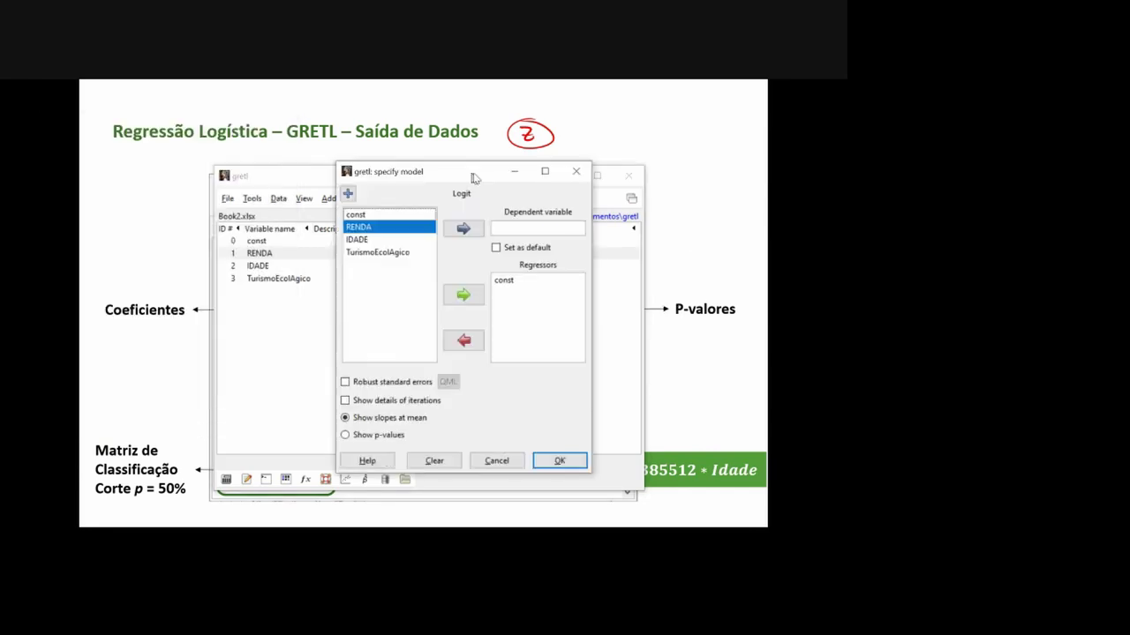
drag(182, 126, 477, 171)
click(396, 253)
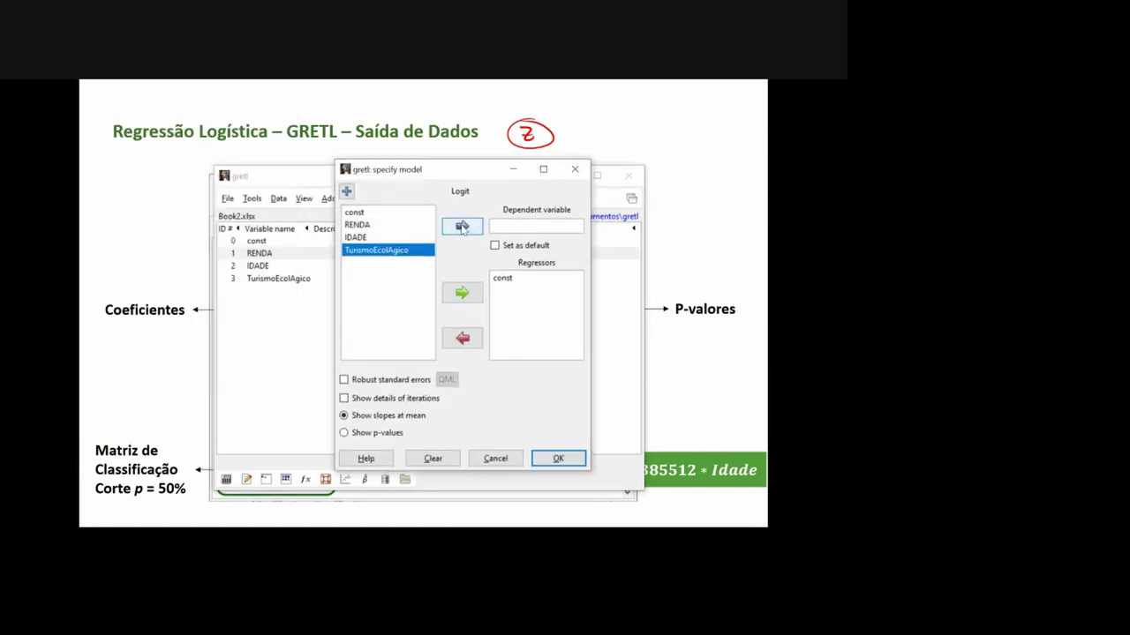
click(462, 227)
Step: Add RENDA and IDADE to the regressors of the logit model
click(381, 226)
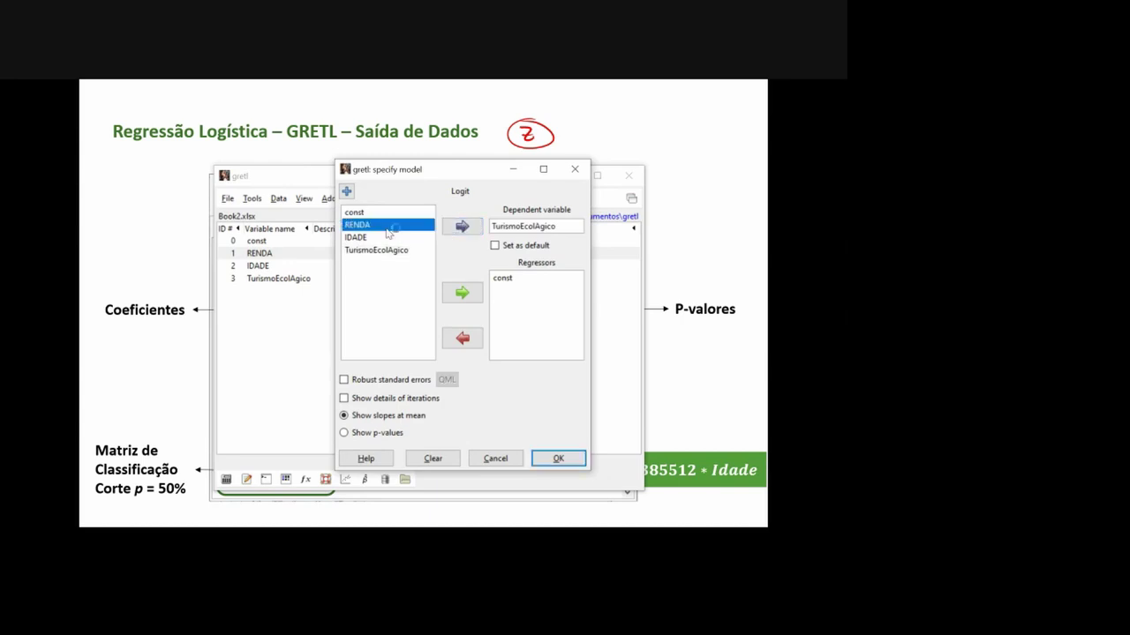
shift+click(385, 236)
click(450, 296)
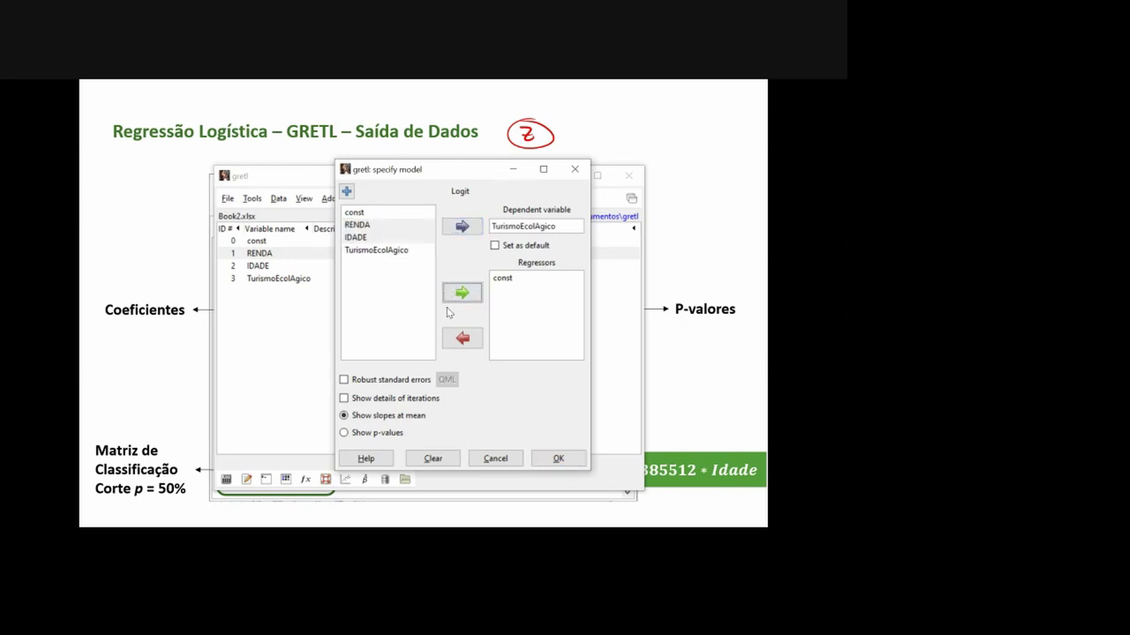
click(383, 227)
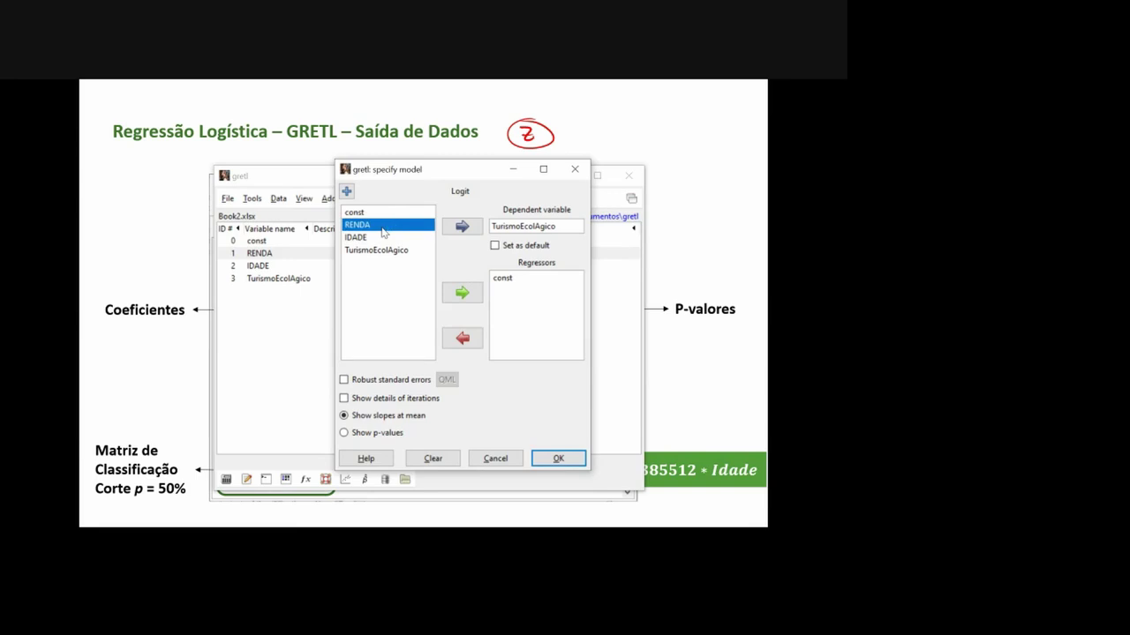
shift+click(384, 236)
click(462, 297)
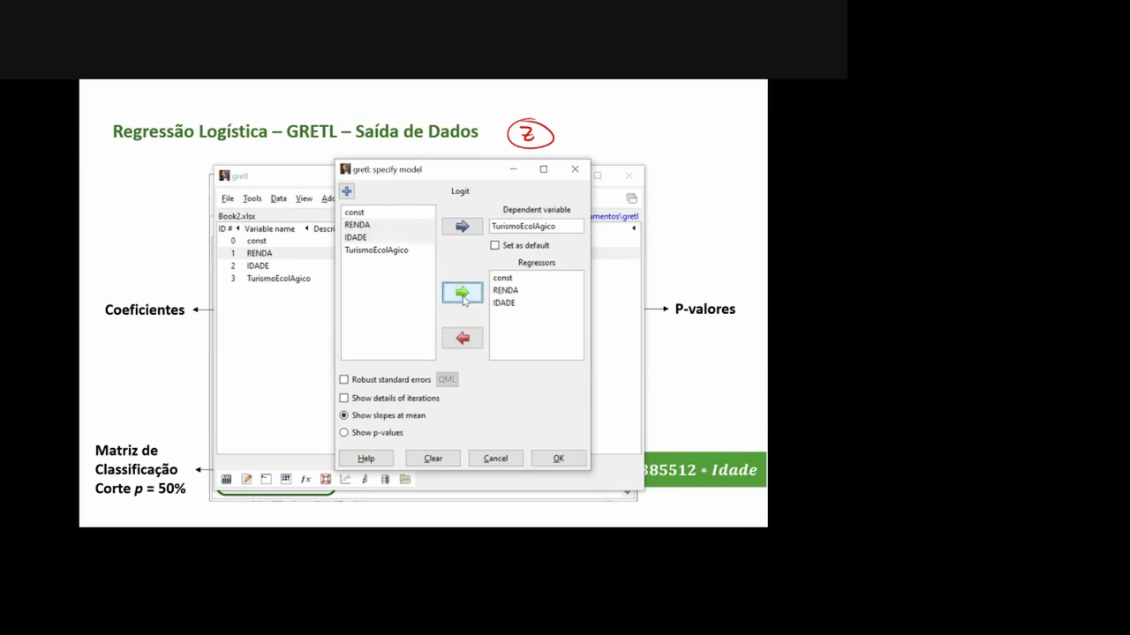
Step: Estimate the logit model with the option to show p-values instead of slopes at mean
click(346, 433)
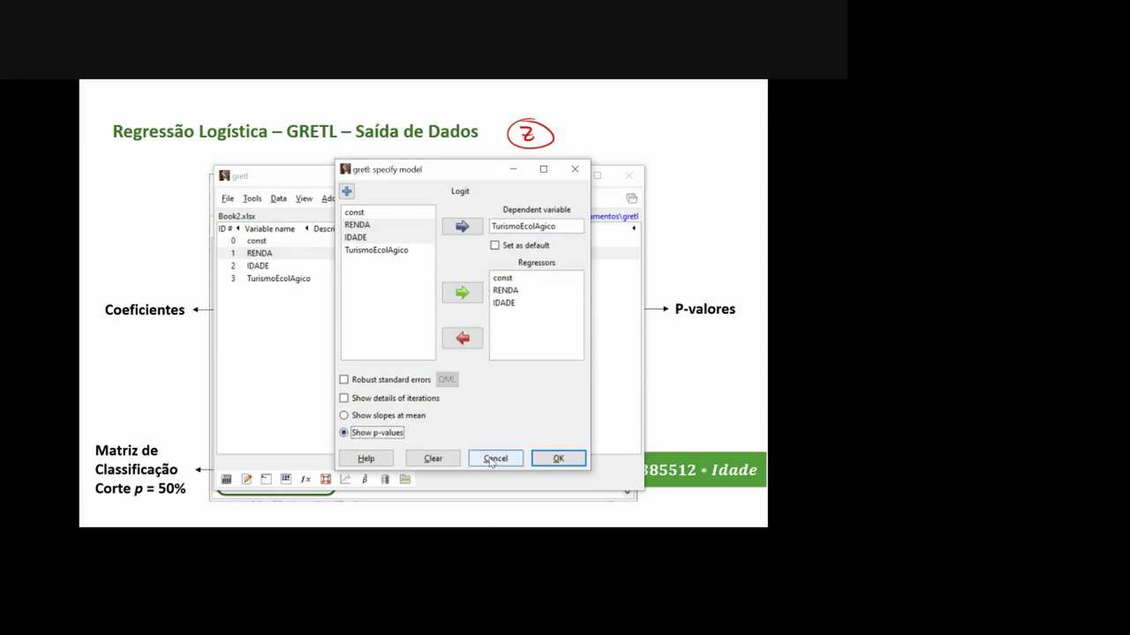
click(541, 461)
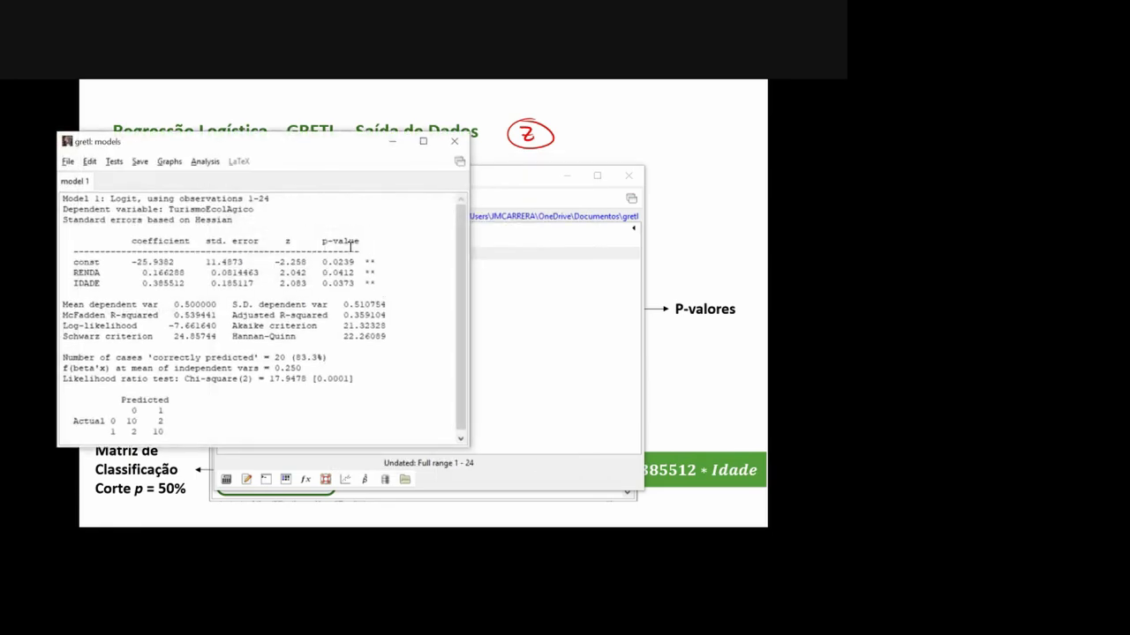
drag(303, 141, 458, 181)
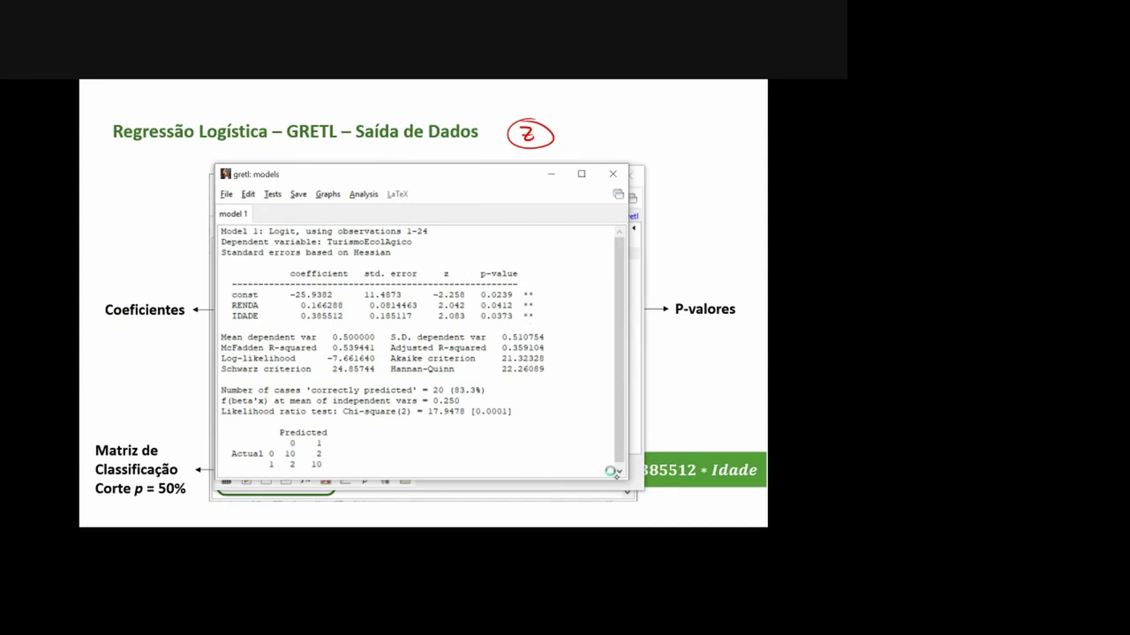
click(618, 471)
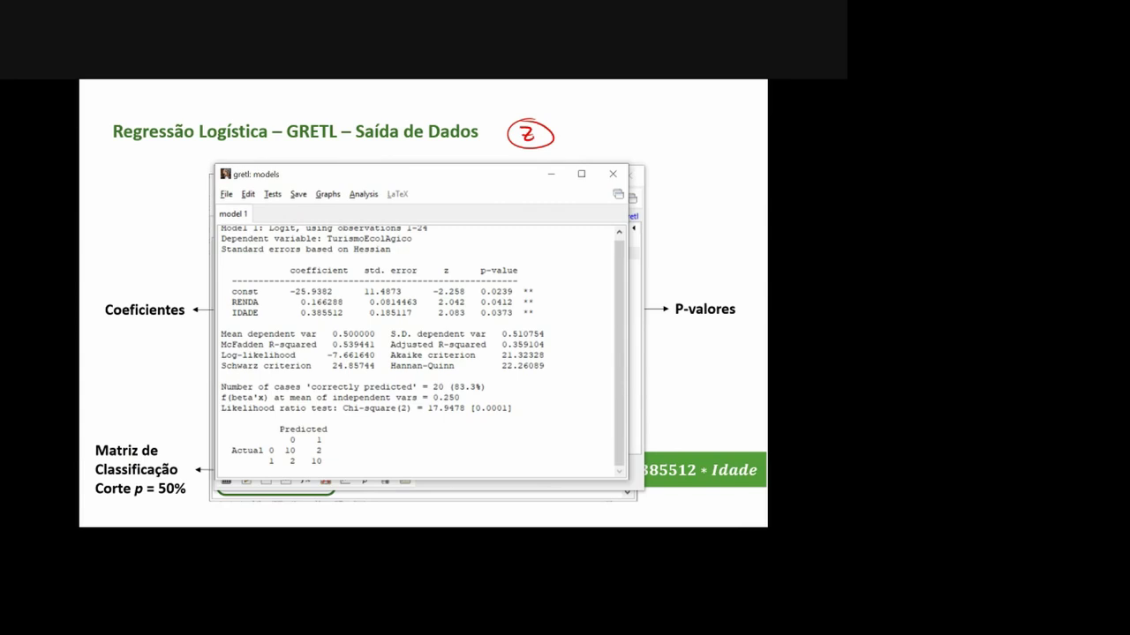
Step: Save the model output in comma-separated format to the Desktop folder under the name Saida 5
click(226, 194)
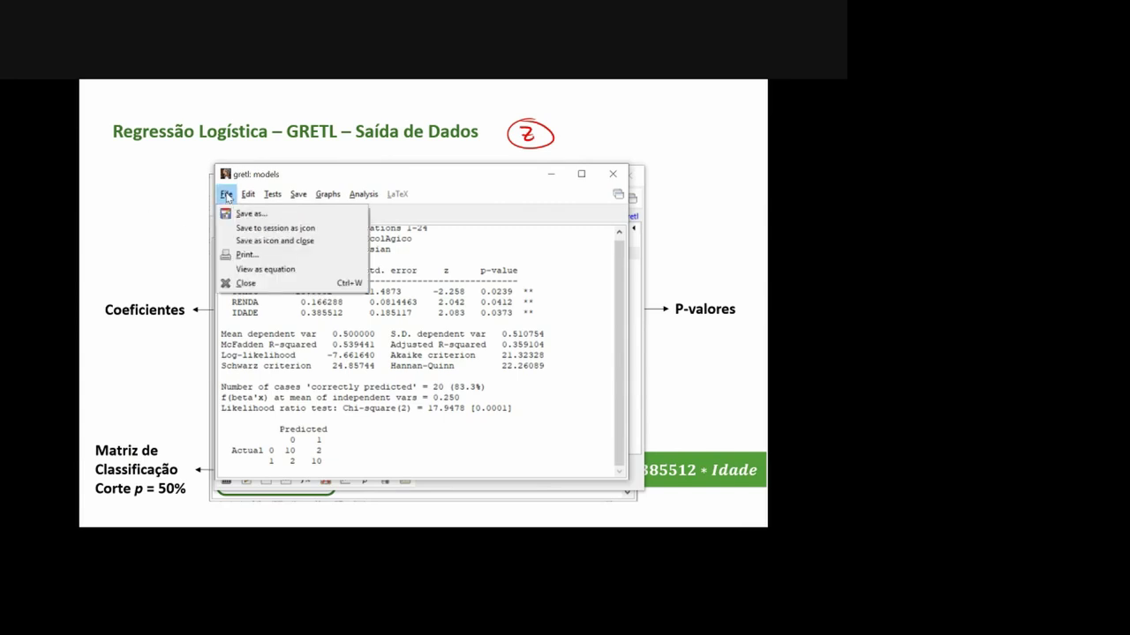
click(247, 213)
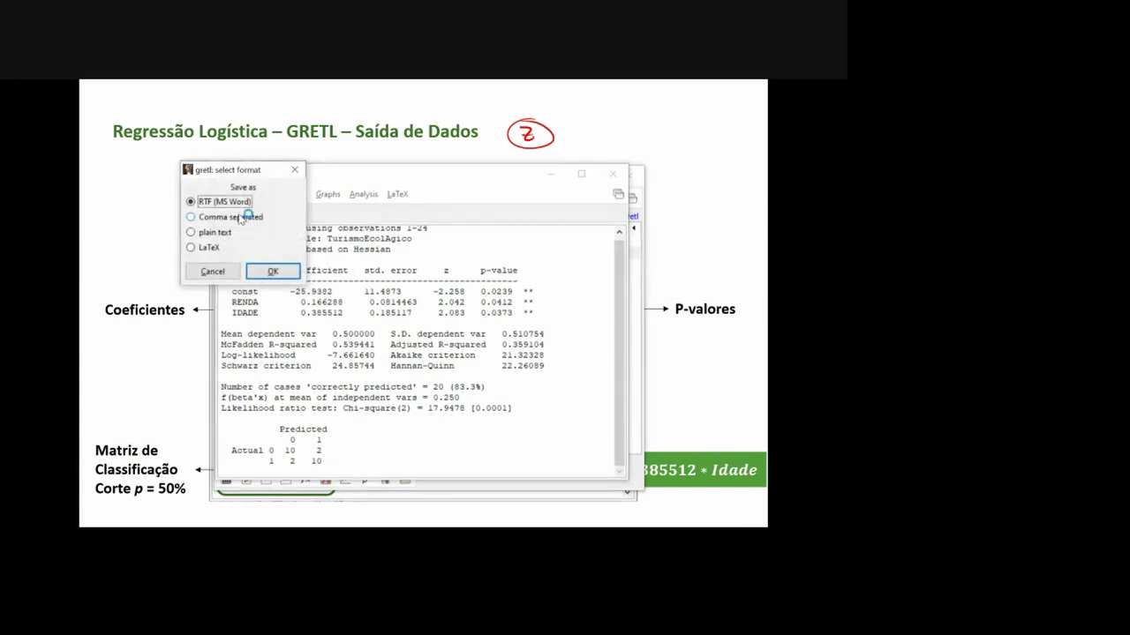
click(239, 217)
click(281, 276)
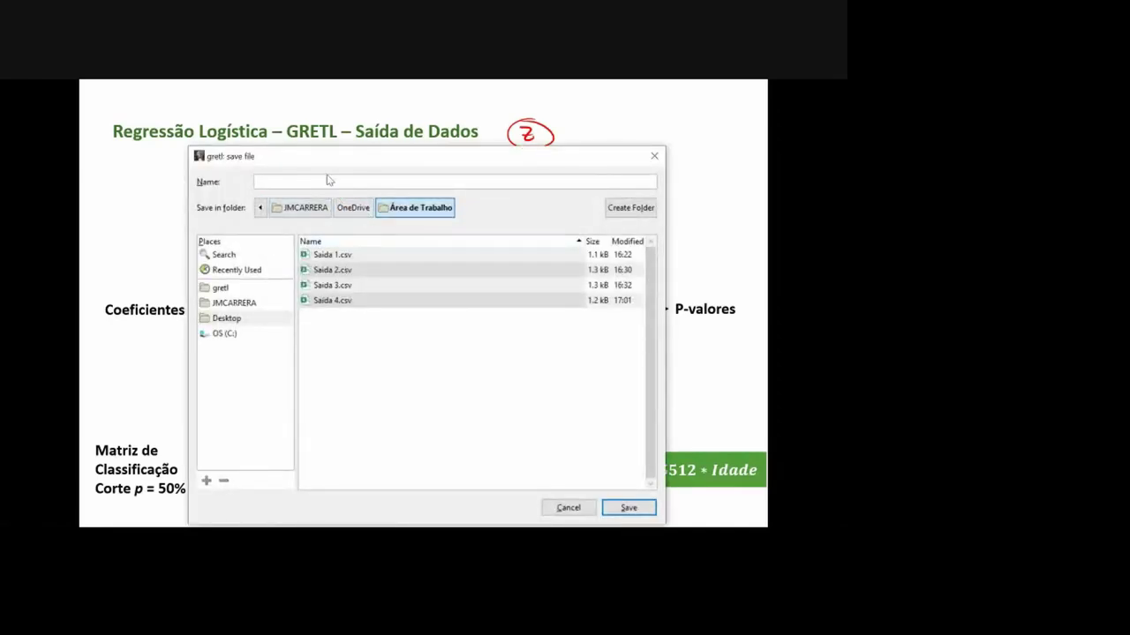
text(sai)
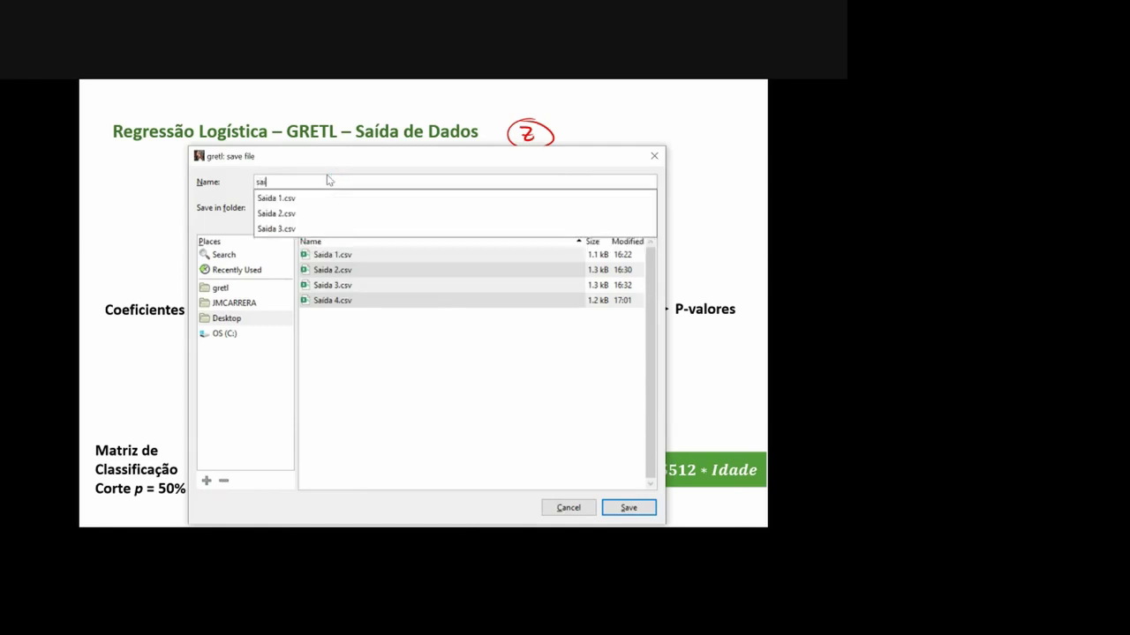
key(BackSpace)
key(BackSpace)
key(BackSpace)
text(Saida 5)
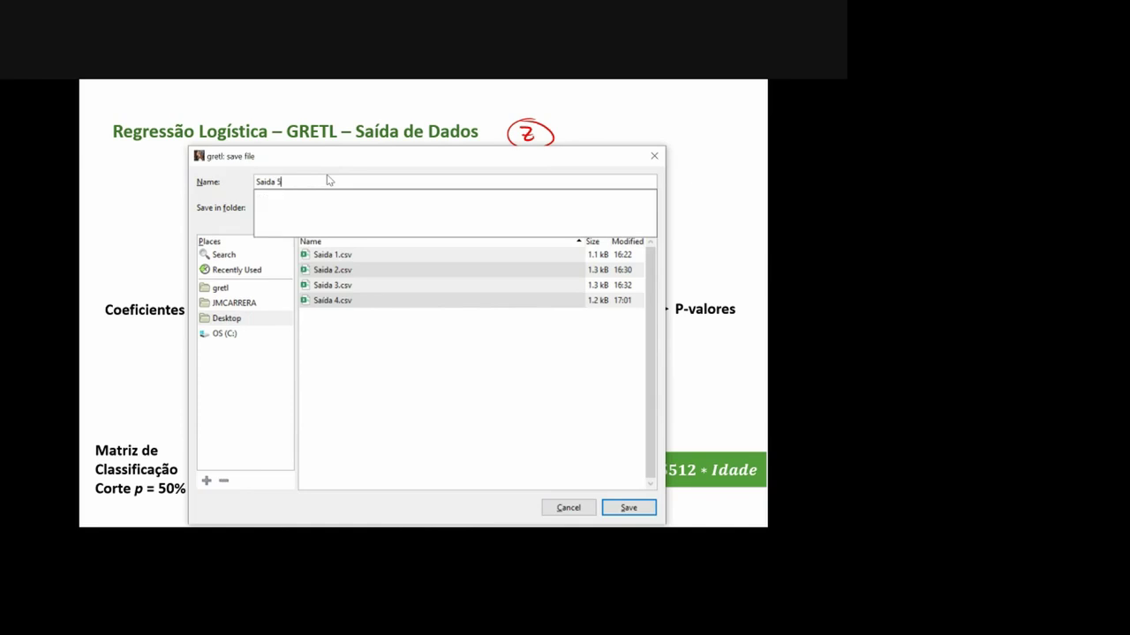
click(628, 510)
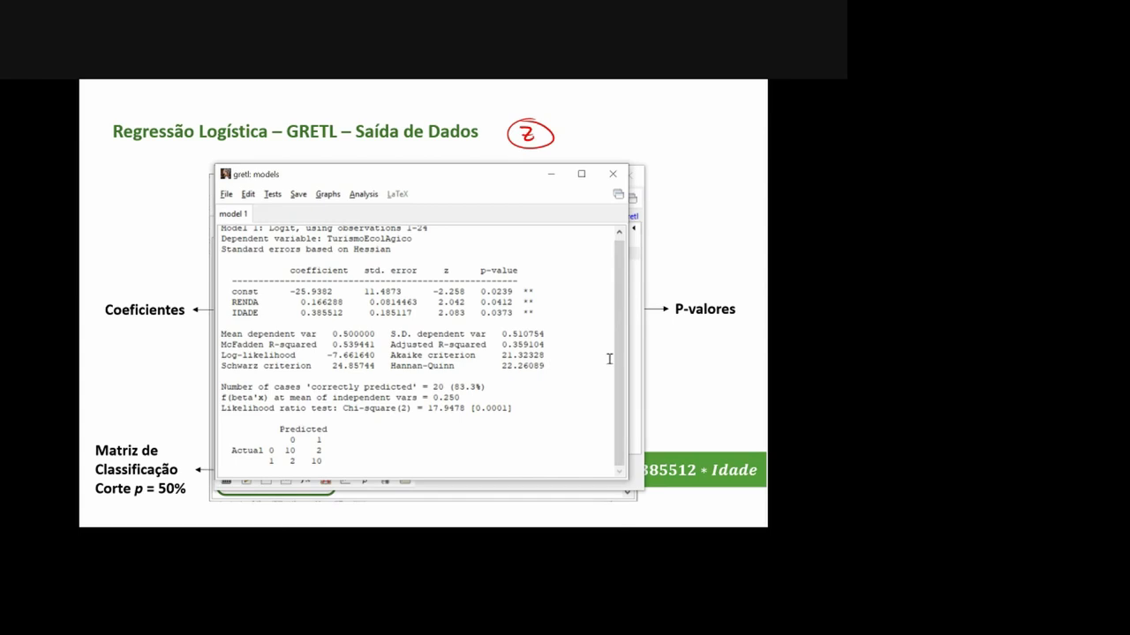
Step: Minimize the gretl windows and switch to the Book2.xlsx workbook in Excel
click(552, 178)
click(553, 174)
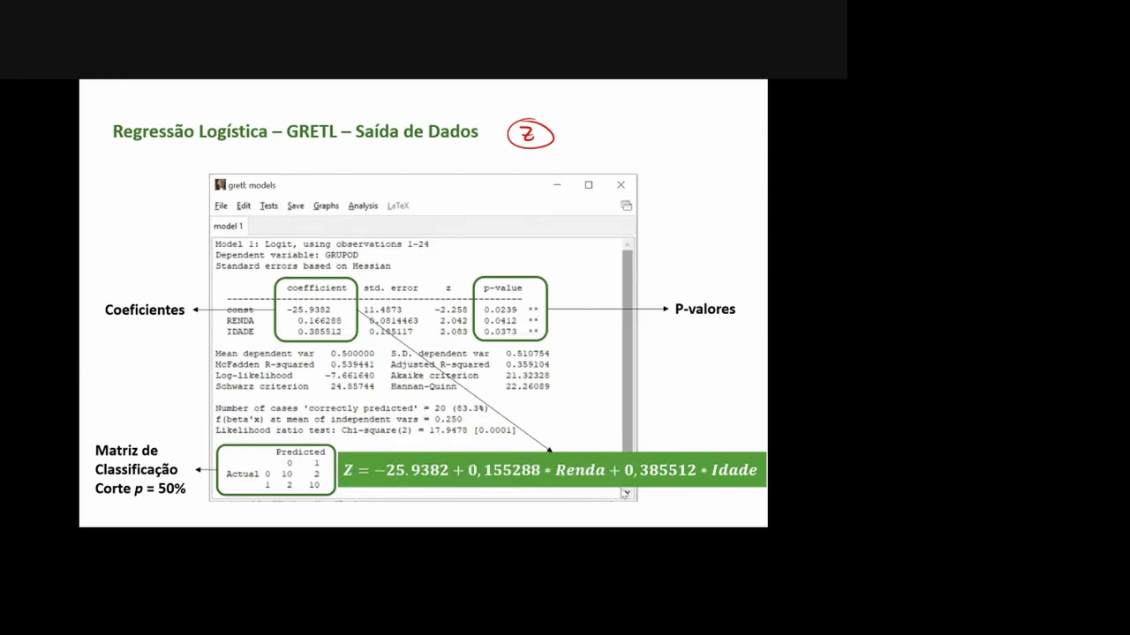
key(alt+Tab)
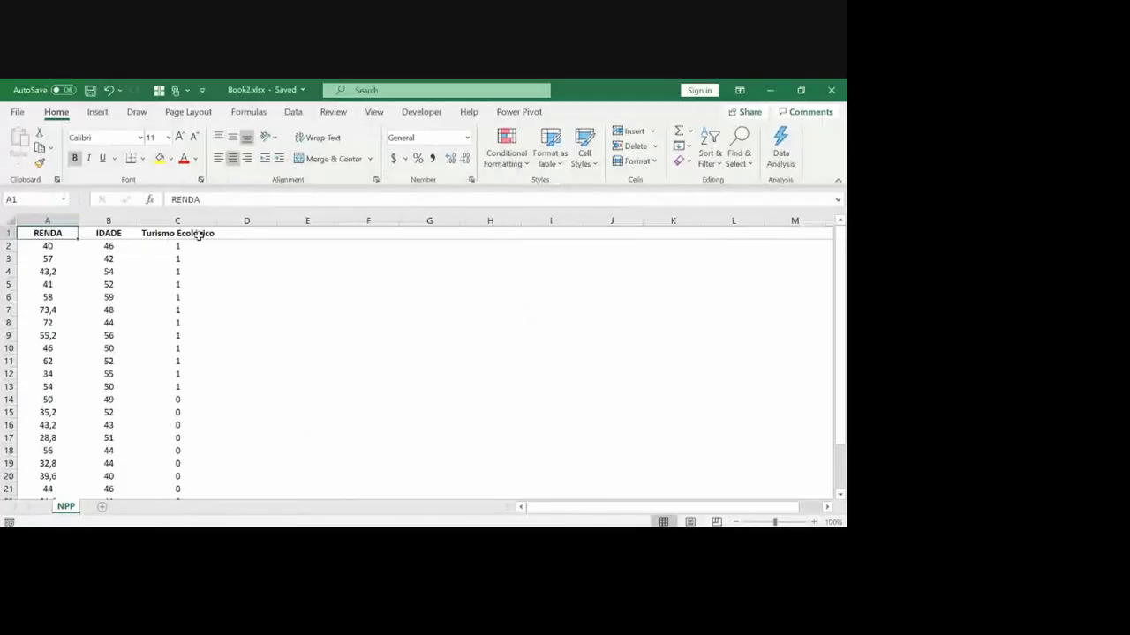
Step: Set the decimal separator to a period in Excel's advanced editing options
click(21, 116)
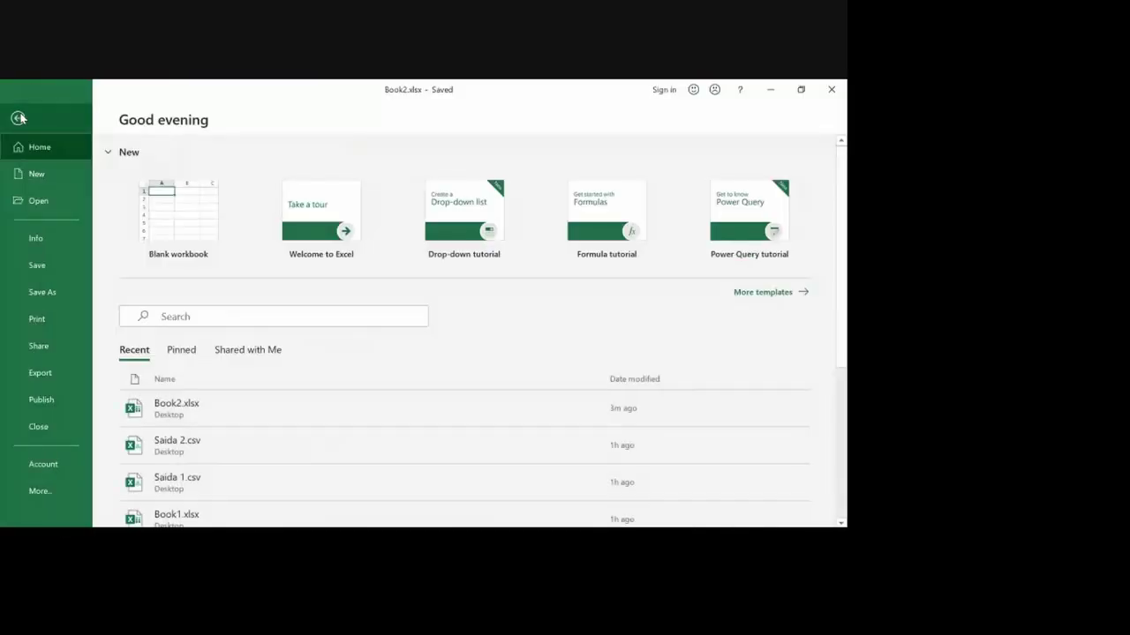
click(38, 499)
click(129, 491)
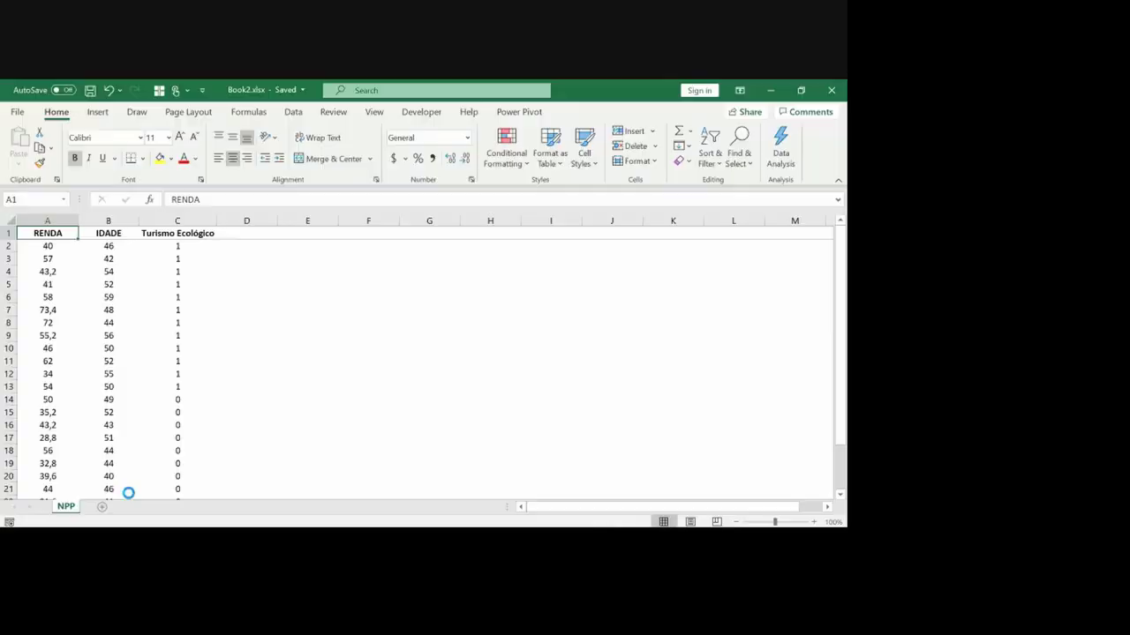
click(184, 241)
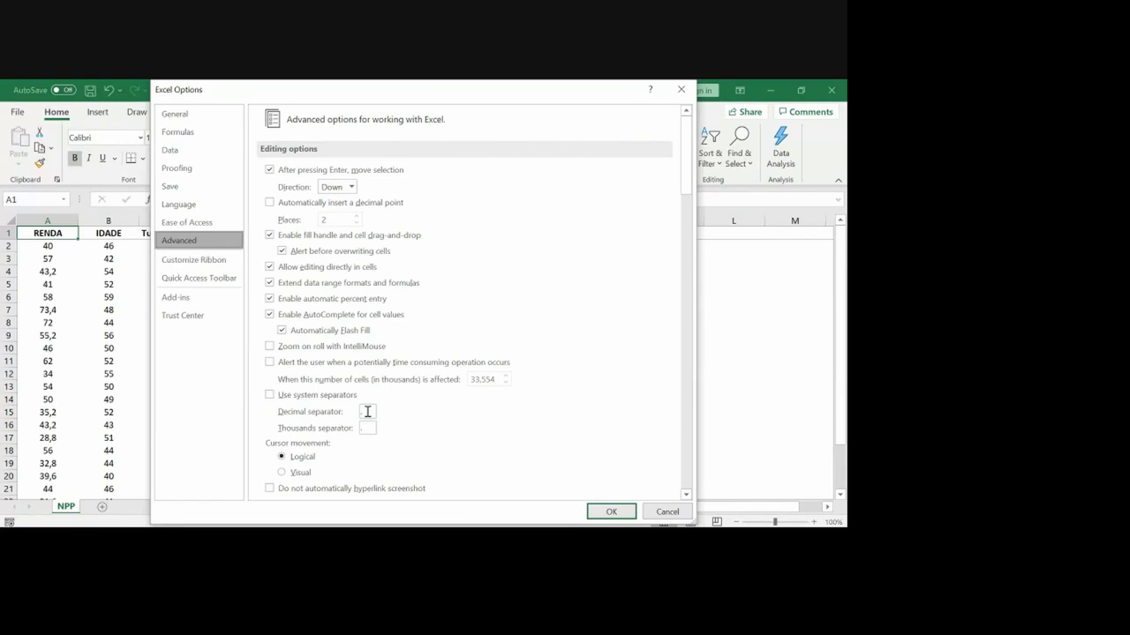
click(368, 411)
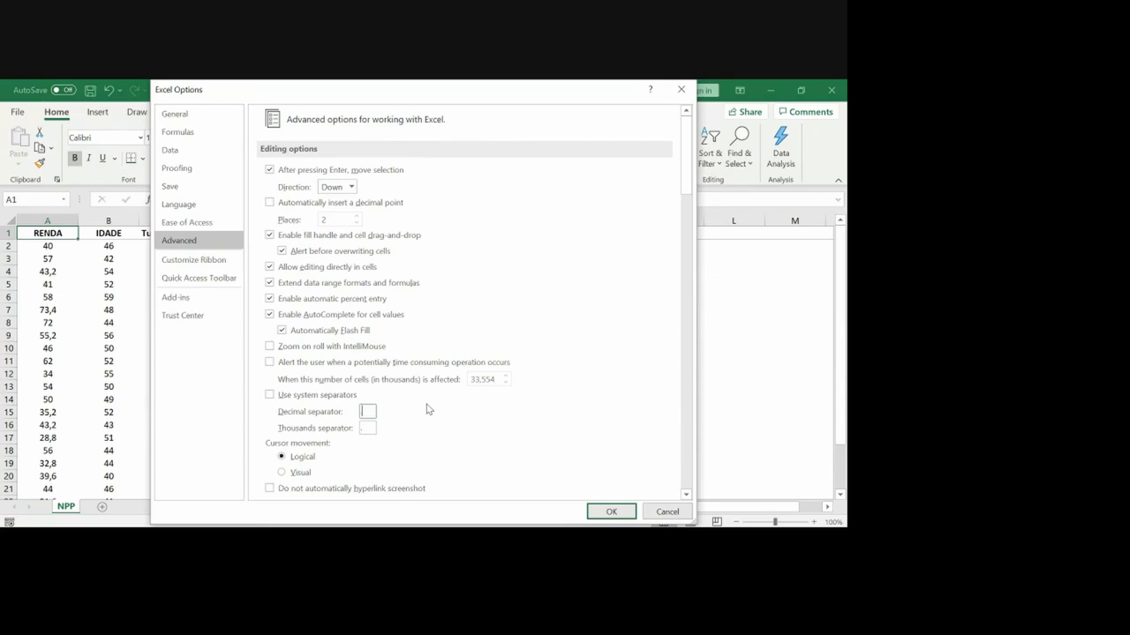
text(.)
key(Tab)
click(608, 512)
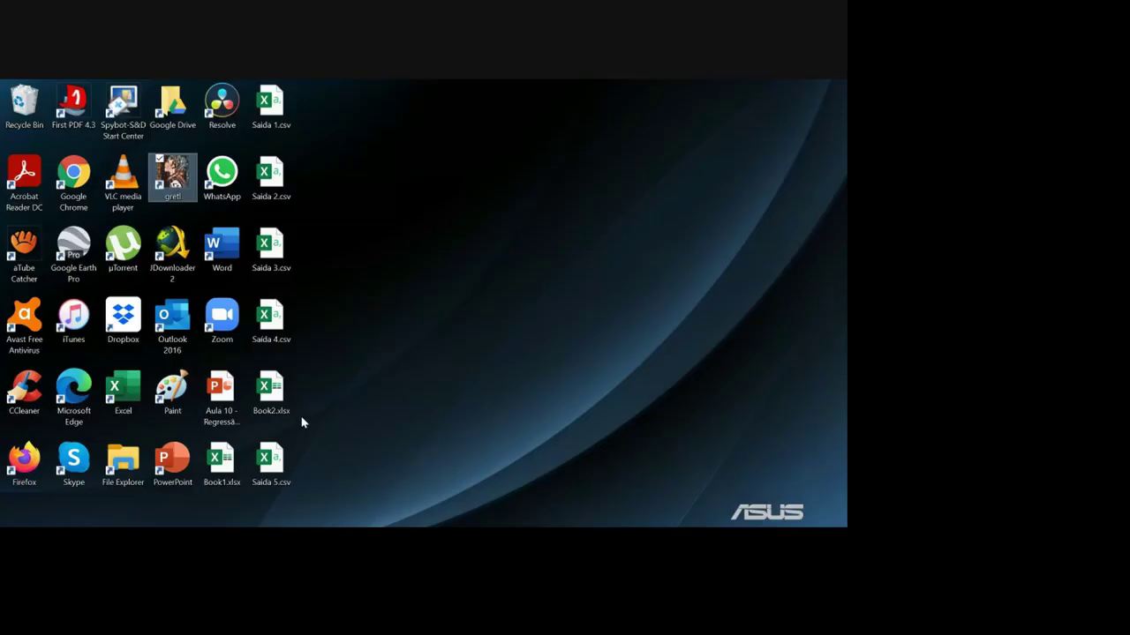
Step: Open Saida 5.csv from the desktop and auto-fit the width of all its columns
click(277, 458)
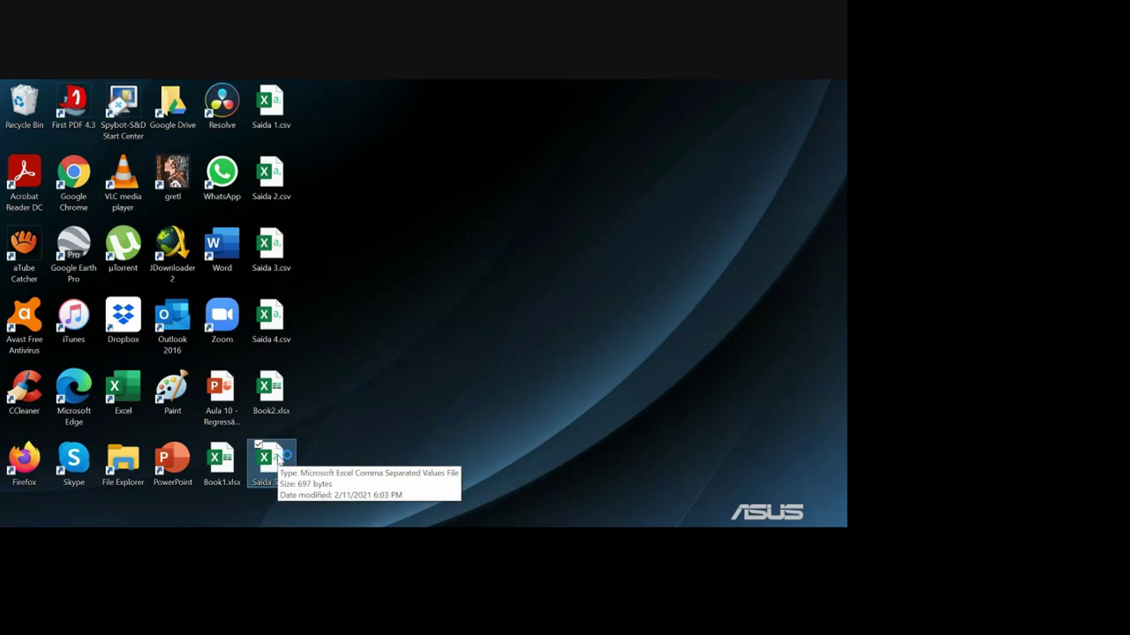
double_click(277, 457)
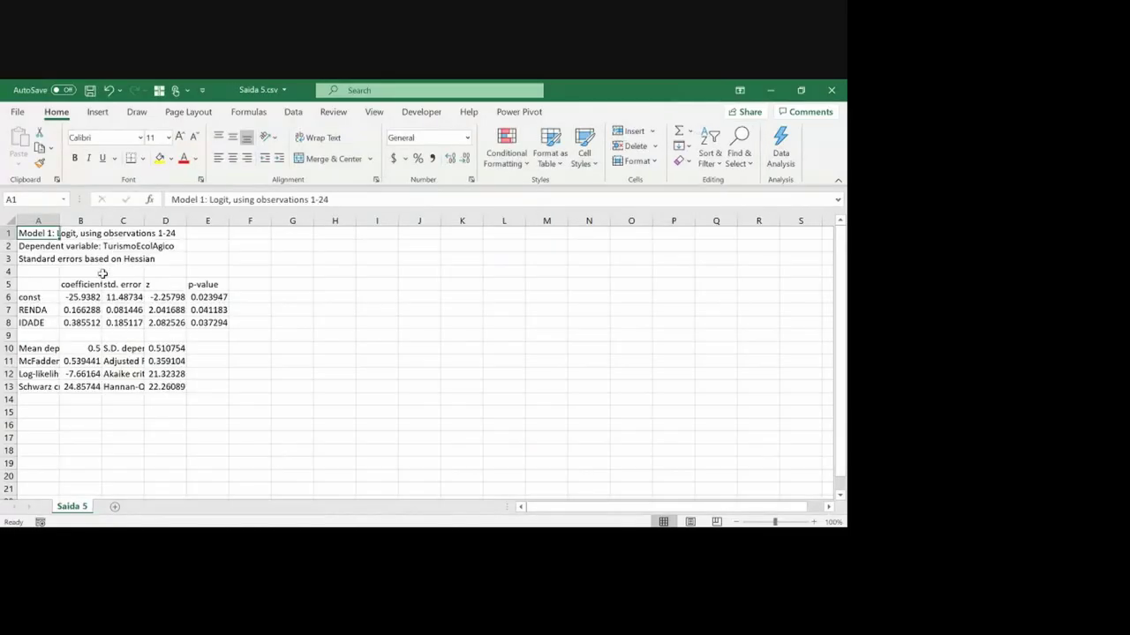
click(12, 221)
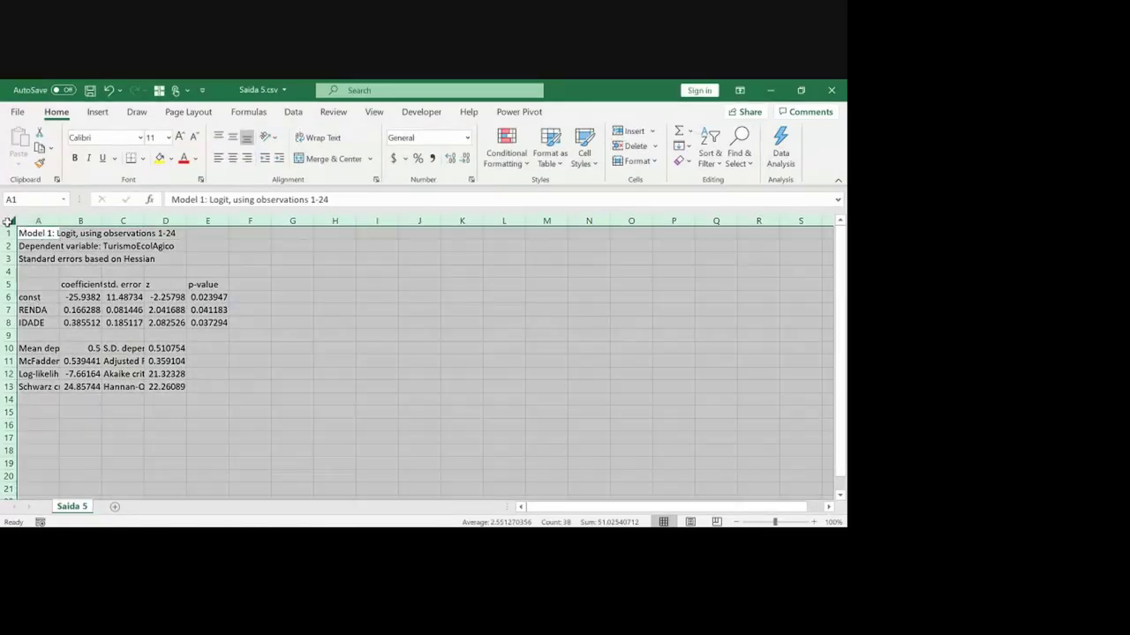
double_click(59, 220)
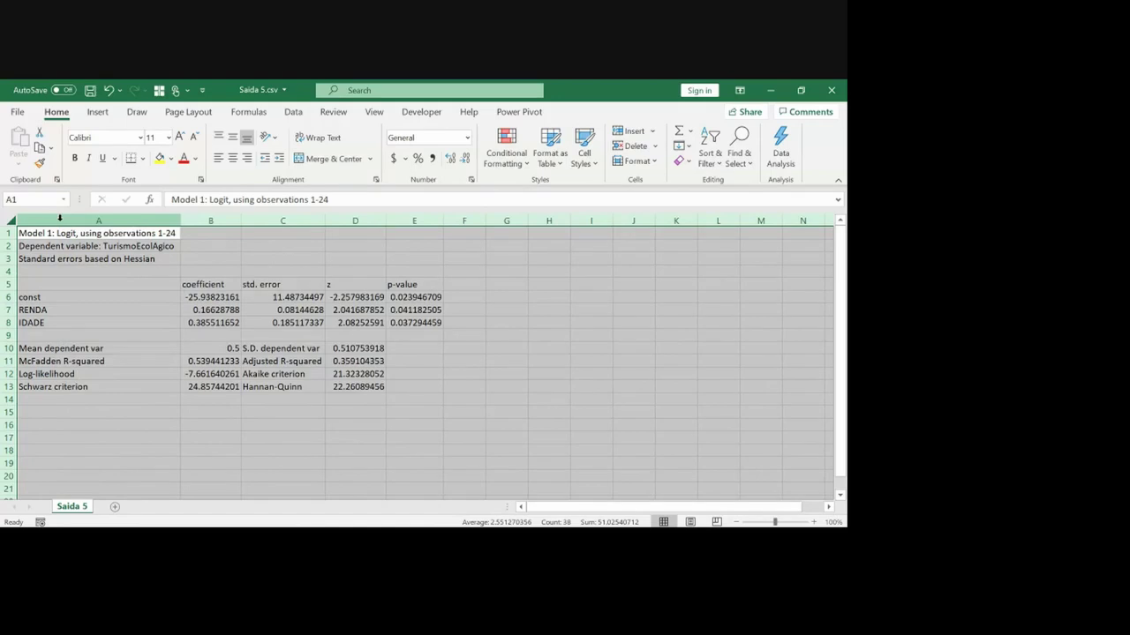
click(133, 313)
Step: Copy the model output in A1:E13 and paste it into the NPP sheet of Book2.xlsx starting at cell F3
drag(75, 233, 412, 396)
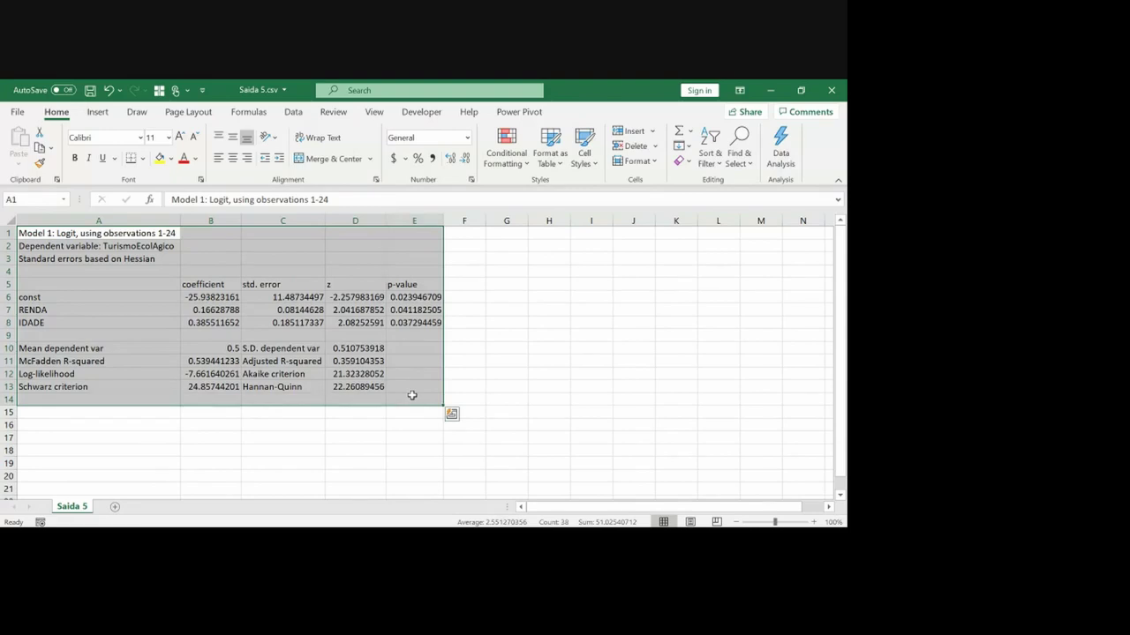
key(shift+Up)
key(ctrl+c)
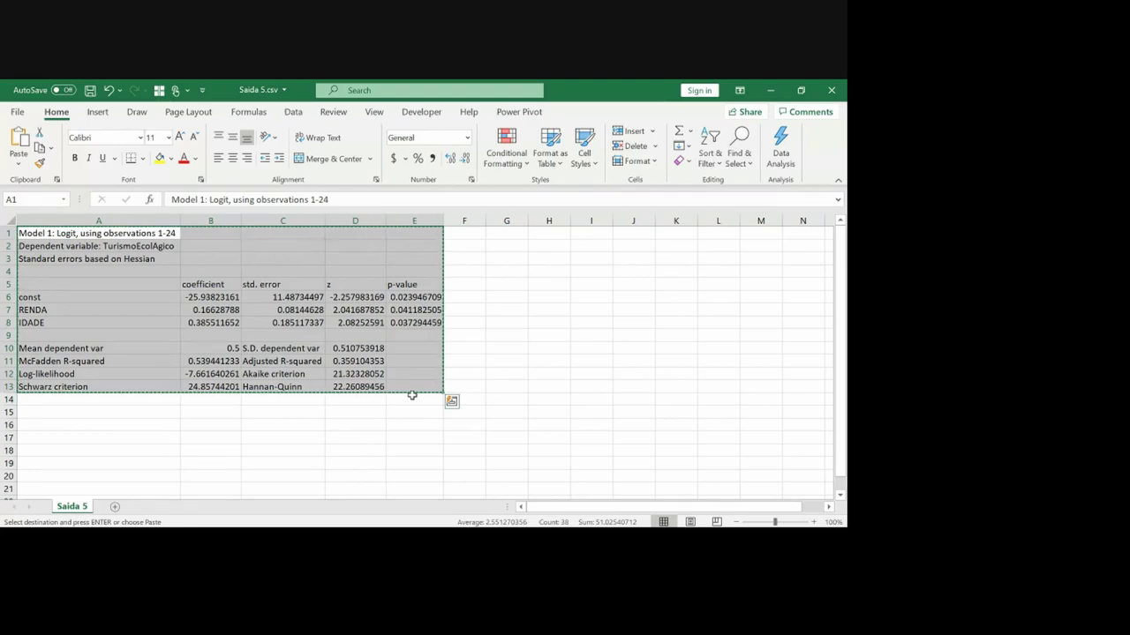
key(alt+Tab)
click(375, 261)
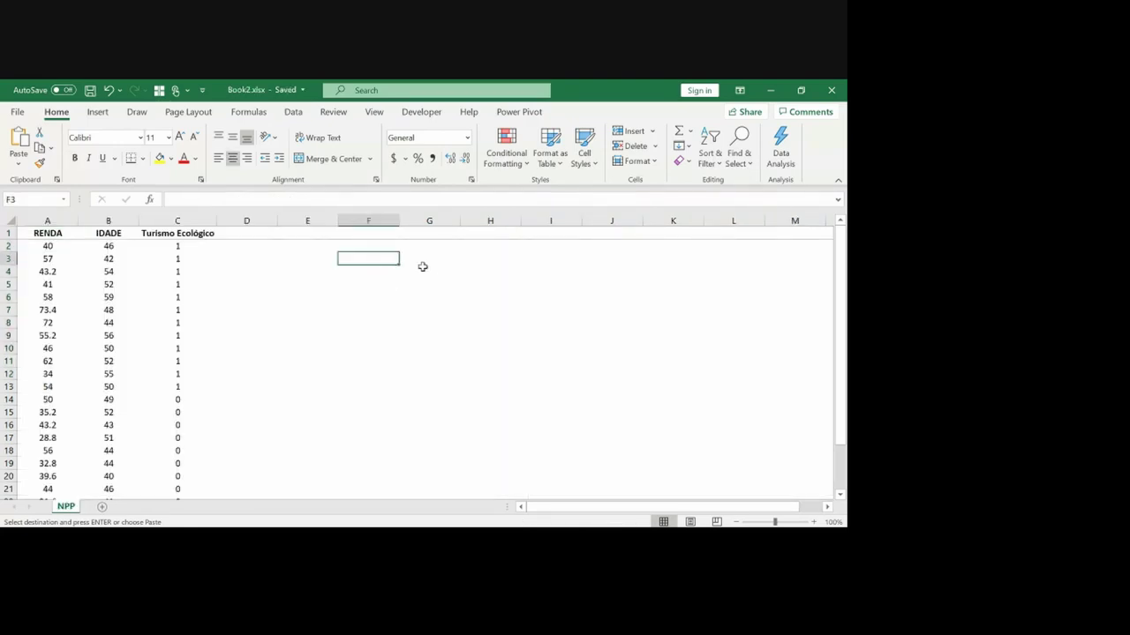
key(ctrl+v)
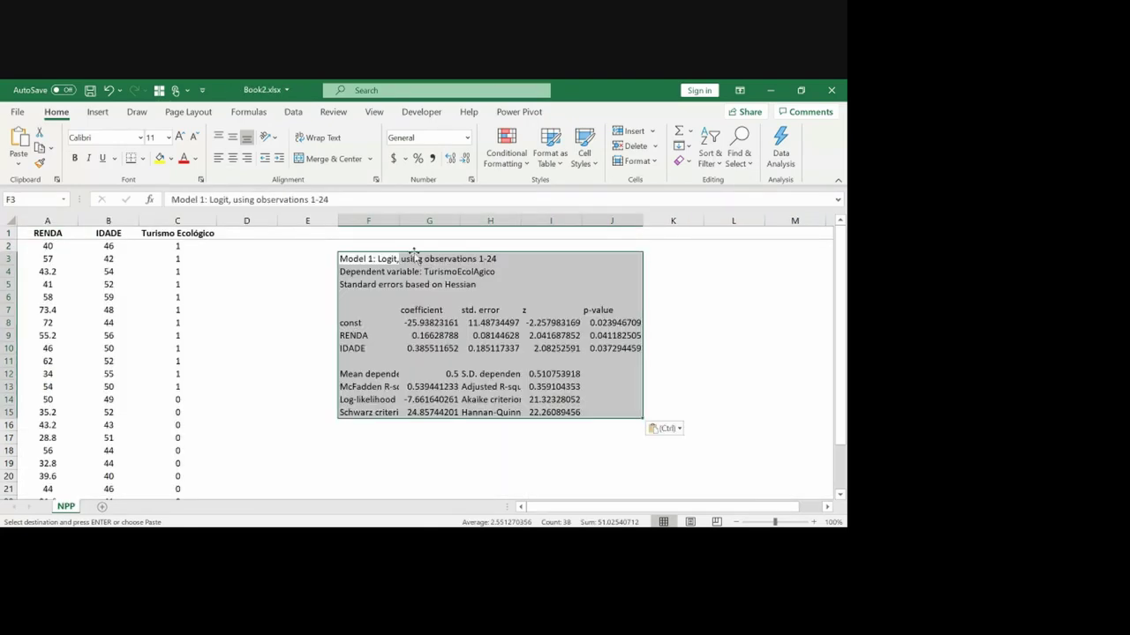
Step: Auto-fit the widths of columns F to J that hold the pasted model output
drag(388, 221, 580, 220)
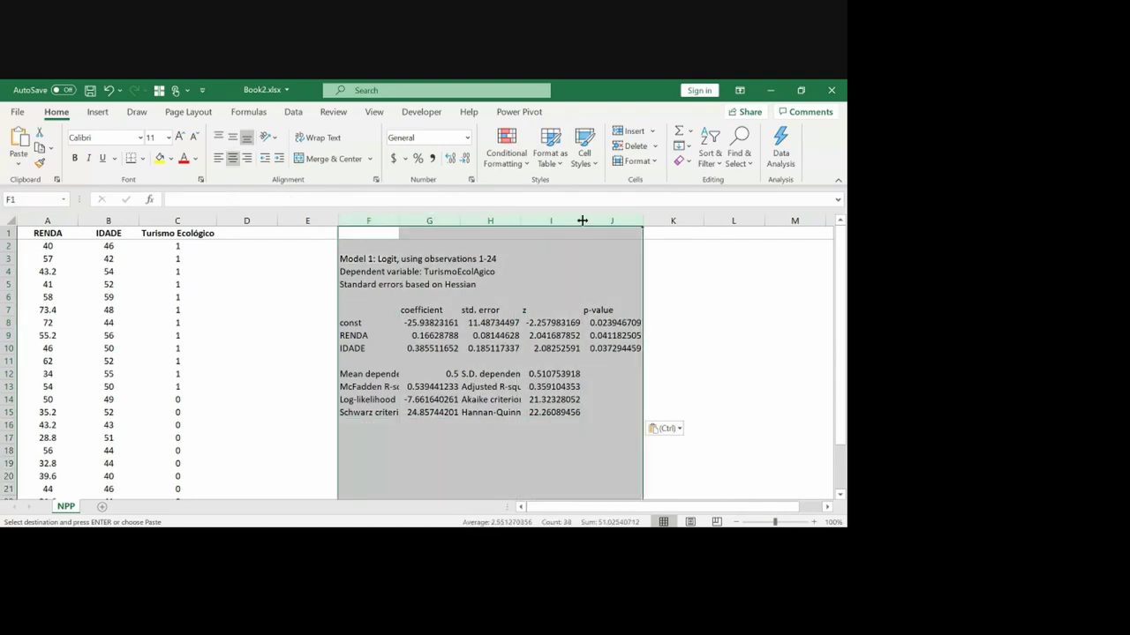
double_click(580, 220)
mouse_move(531, 310)
mouse_down()
mouse_move(531, 490)
mouse_move(531, 310)
mouse_up()
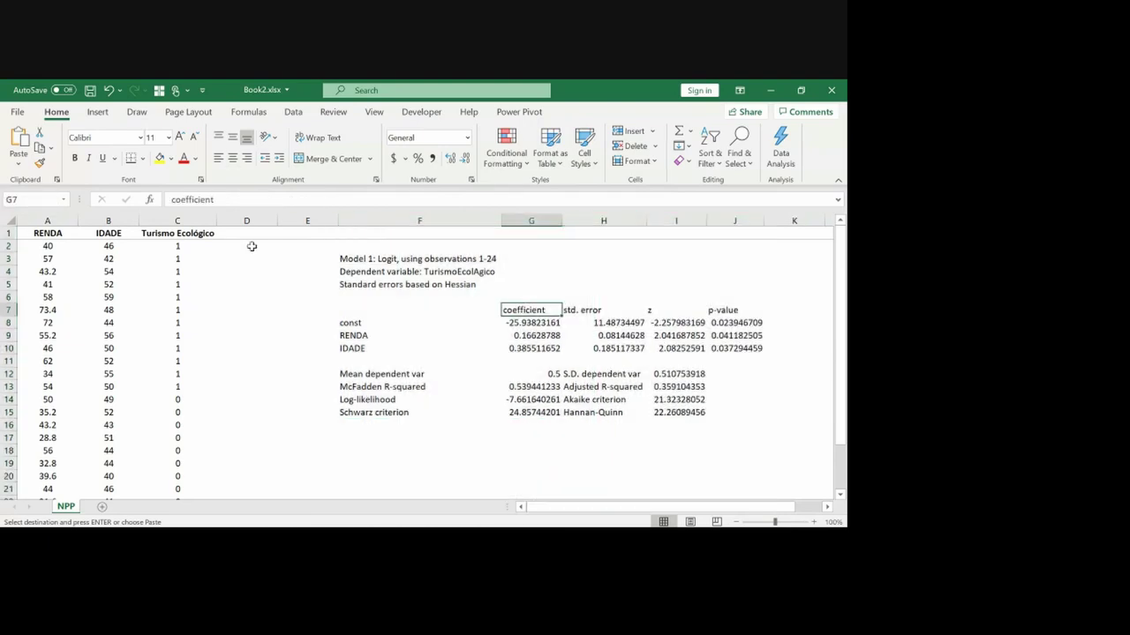
Step: Enter the heading Z in cell D1 beside Turismo Ecológico
click(246, 232)
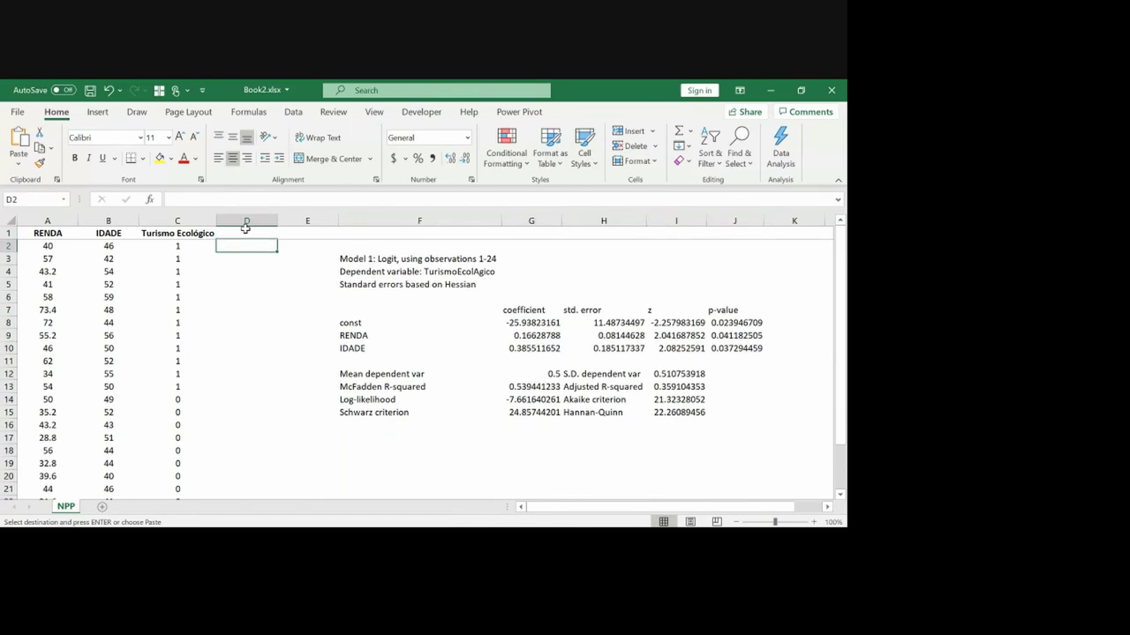
text(Z)
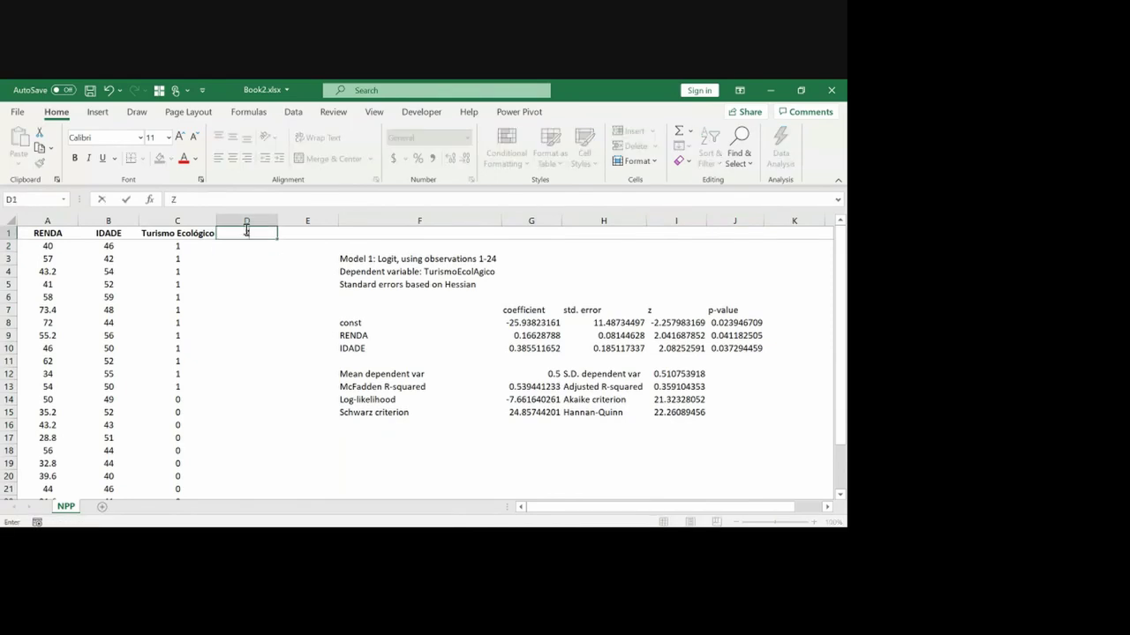
key(ctrl+Return)
key(Return)
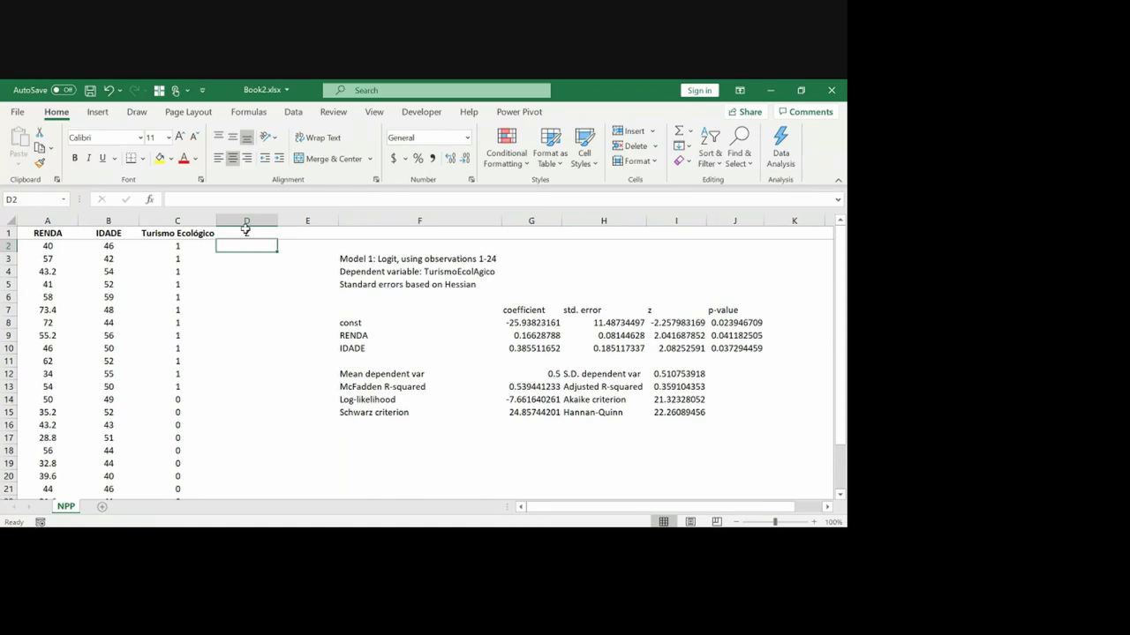
Step: Handwrite "Z = -25,938 +" in black ink above the coefficient table and underline the const coefficient
drag(524, 253, 536, 260)
drag(548, 260, 555, 264)
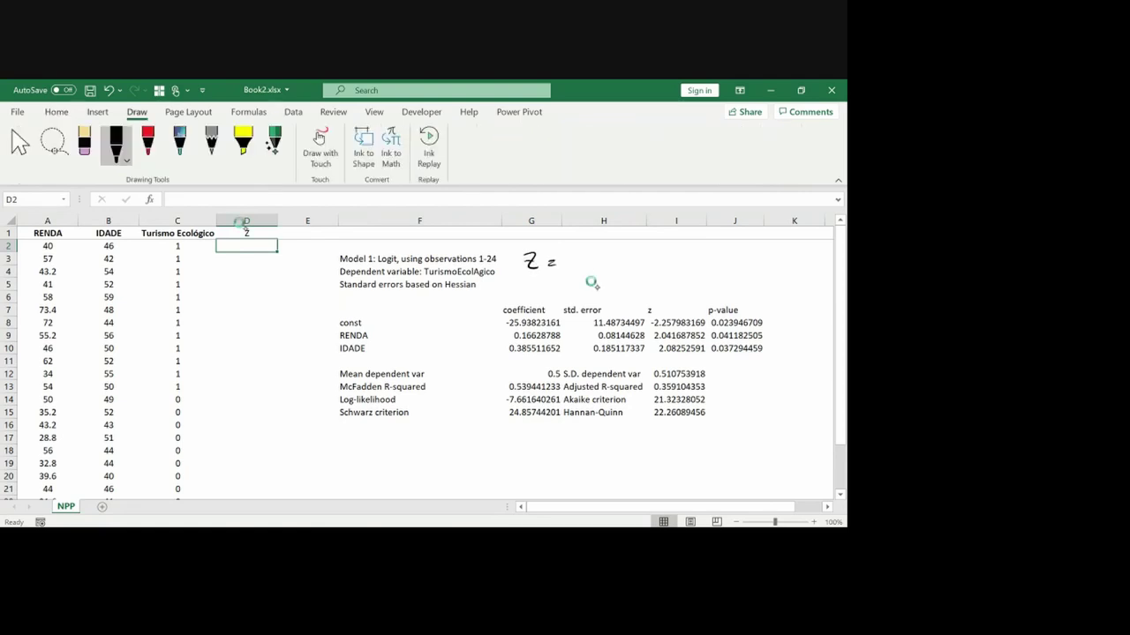
drag(506, 329, 559, 326)
drag(571, 254, 594, 261)
drag(590, 249, 615, 262)
mouse_move(621, 250)
mouse_down()
mouse_move(625, 260)
mouse_move(640, 247)
mouse_up()
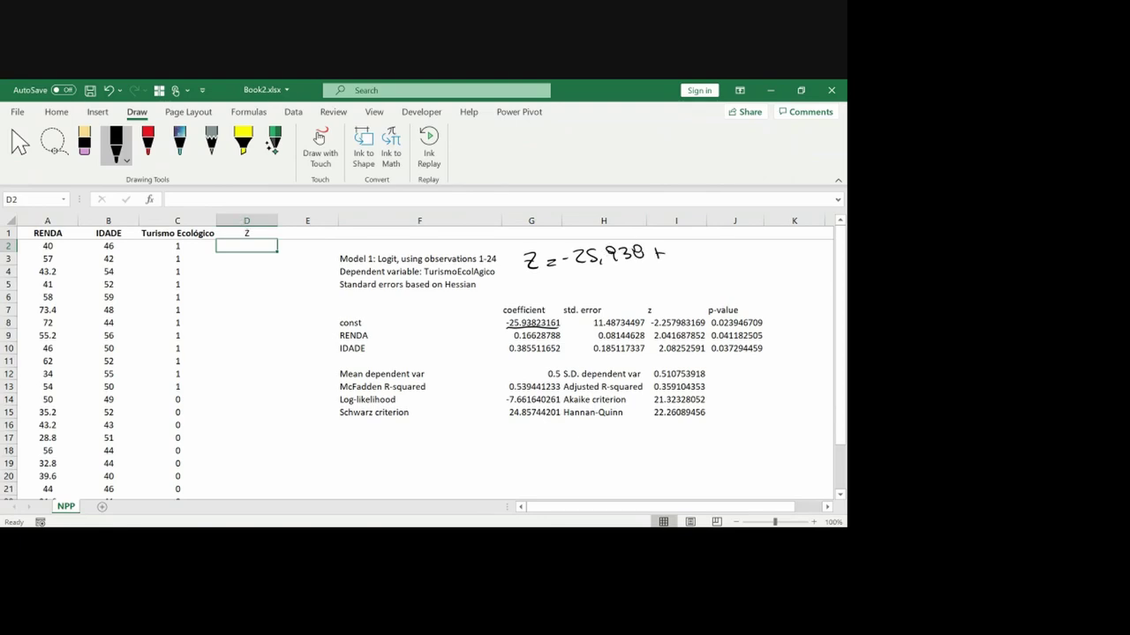
Step: Underline the RENDA coefficient and continue the handwritten equation with "0,166 . Renda"
drag(510, 342, 533, 340)
mouse_move(678, 249)
mouse_down()
mouse_move(674, 259)
mouse_move(678, 250)
mouse_move(696, 262)
mouse_up()
mouse_move(707, 249)
mouse_down()
mouse_move(703, 258)
mouse_move(746, 265)
mouse_up()
click(731, 263)
drag(749, 260, 761, 264)
drag(762, 264, 793, 263)
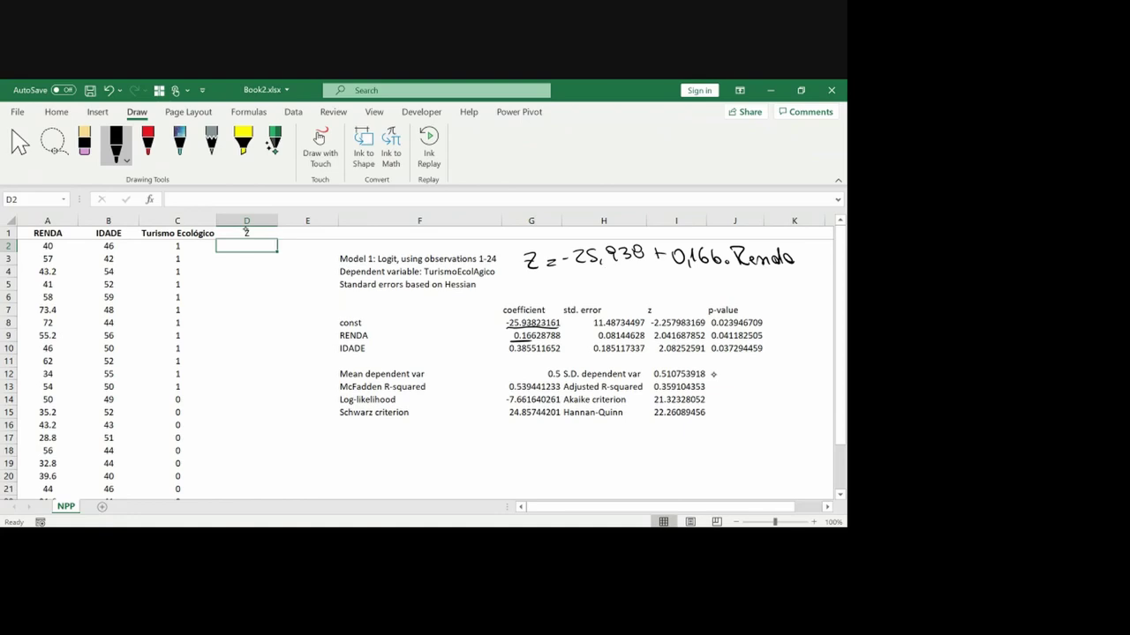
Step: Complete the handwritten equation with "+ 0,386 . IDADE" and underline its RENDA and IDADE coefficients
click(828, 507)
click(828, 507)
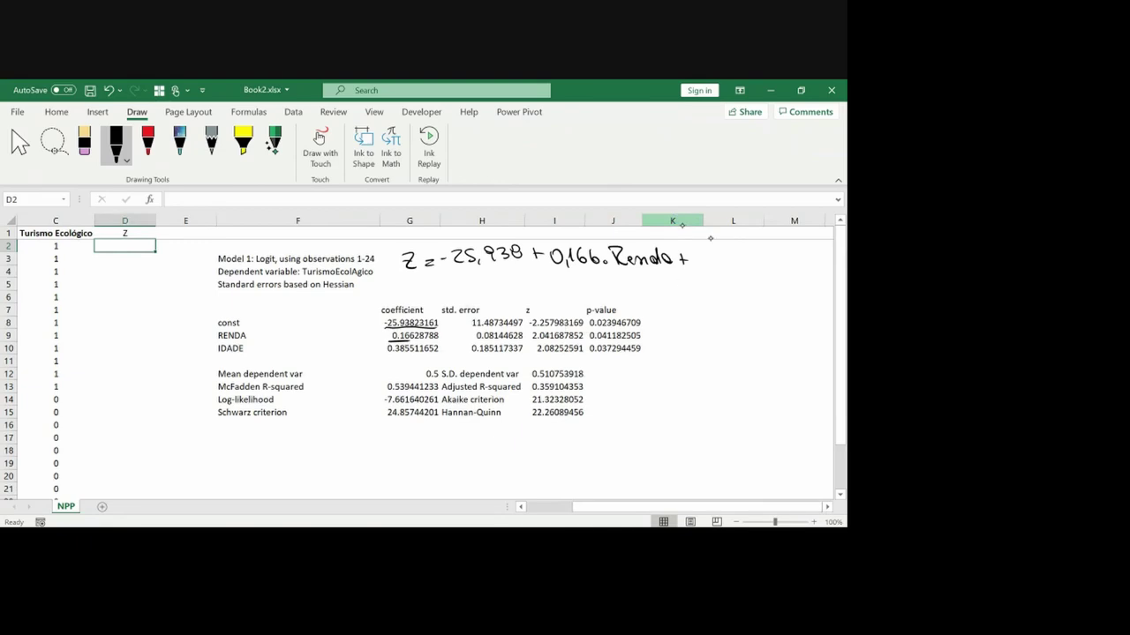
mouse_move(709, 253)
mouse_down()
mouse_move(702, 267)
mouse_move(757, 252)
mouse_up()
key(ctrl+z)
drag(746, 255, 752, 262)
click(760, 262)
mouse_move(766, 251)
mouse_down()
mouse_move(771, 265)
mouse_move(818, 265)
mouse_up()
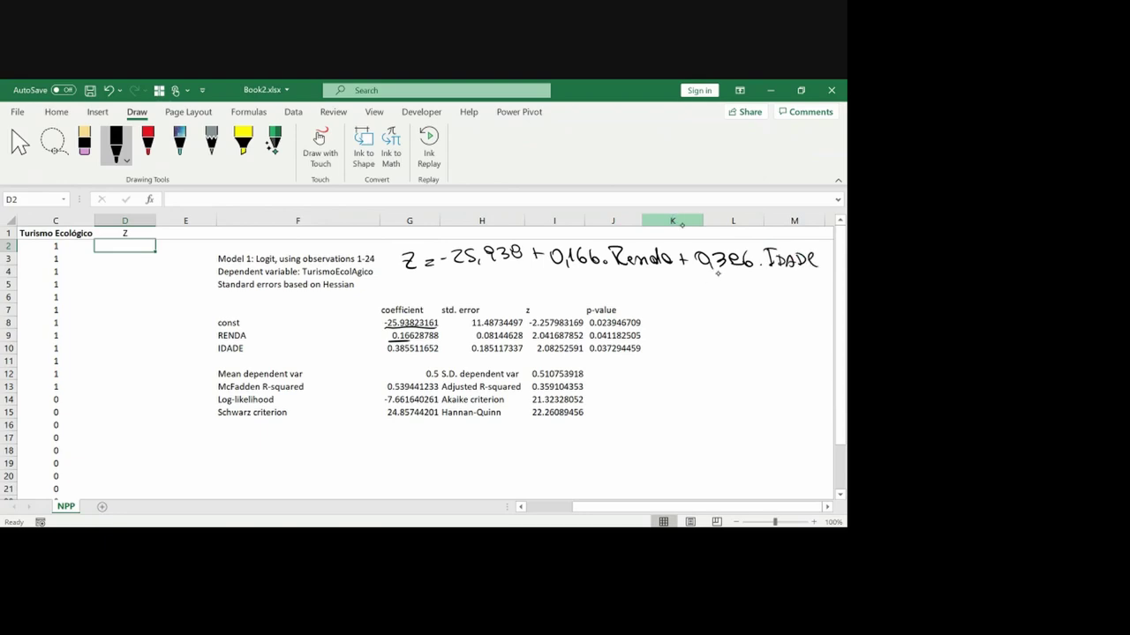
drag(698, 271, 751, 270)
drag(550, 271, 596, 269)
Step: Start a formula in cell D2 with an absolute reference to the const coefficient, $G$8
key(Home)
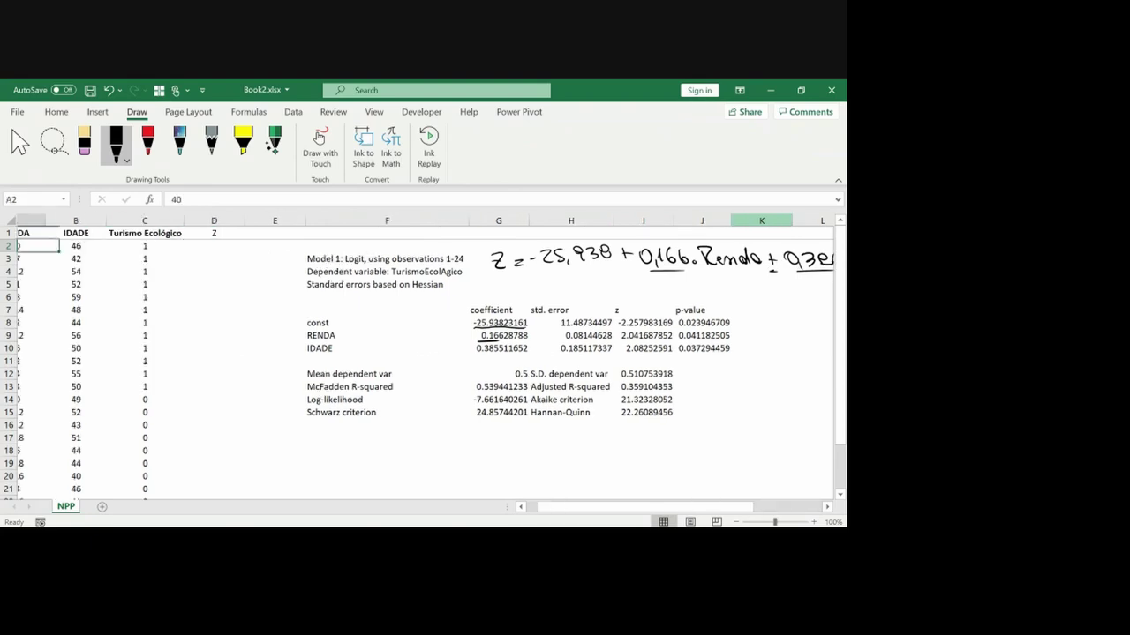
click(246, 245)
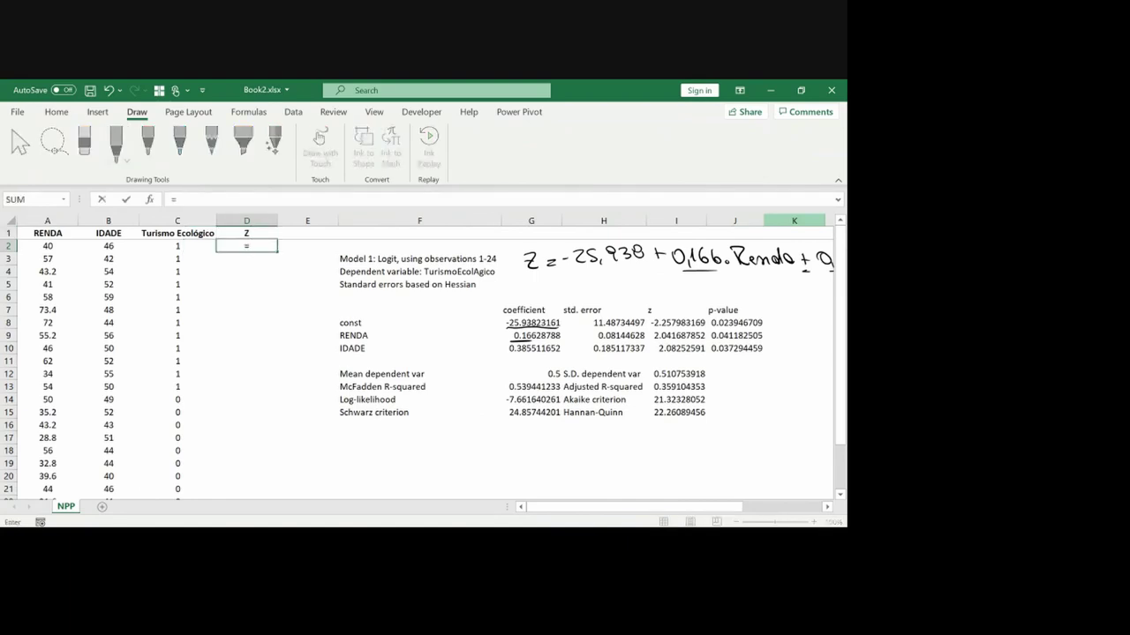
text(=)
key(Down)
key(Down)
key(Down)
key(Down)
key(Down)
key(Right)
key(Right)
key(Right)
key(Right)
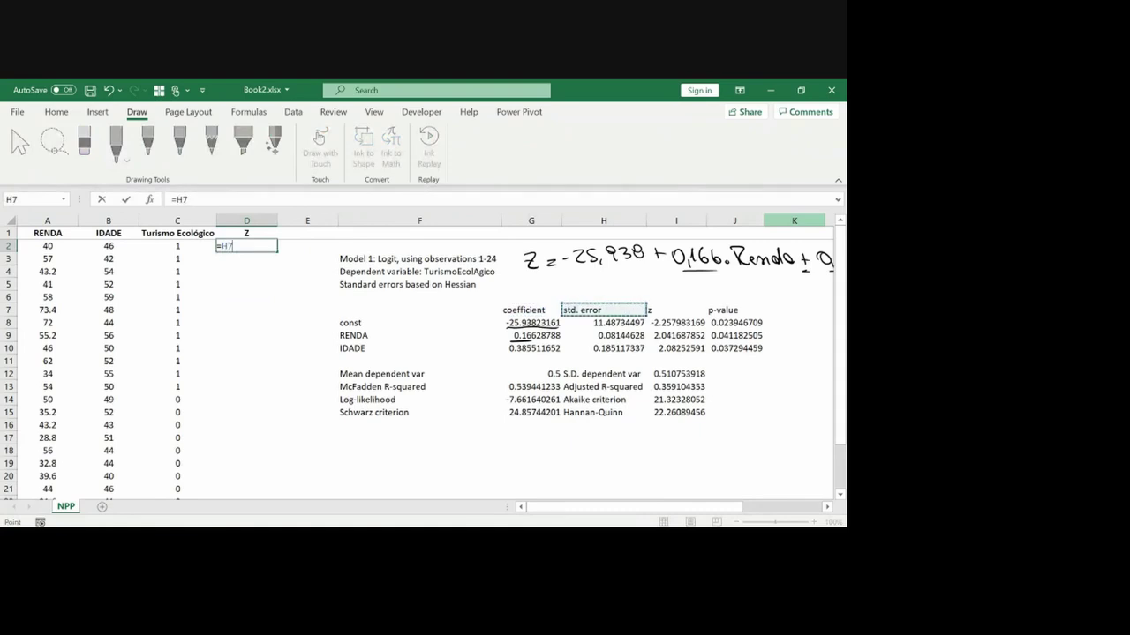
key(Down)
key(Left)
key(F4)
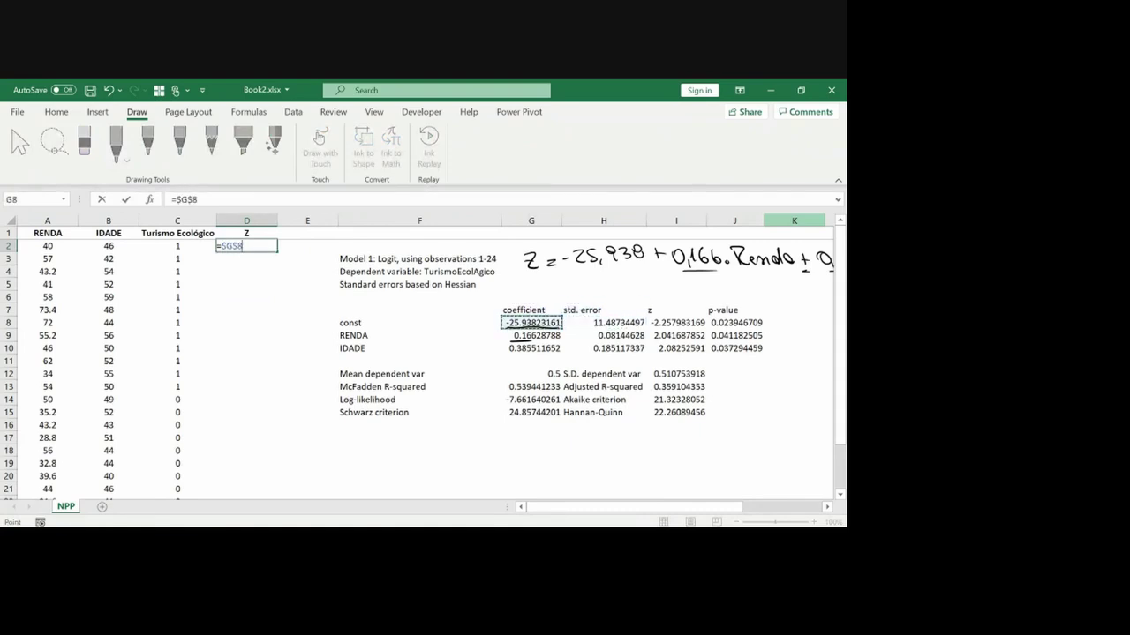
Step: Add the RENDA coefficient to the D2 formula as the absolute reference $G$9
text(+)
key(Down)
key(Down)
key(Down)
key(Right)
key(Down)
key(Down)
key(Down)
key(Right)
key(Right)
key(Down)
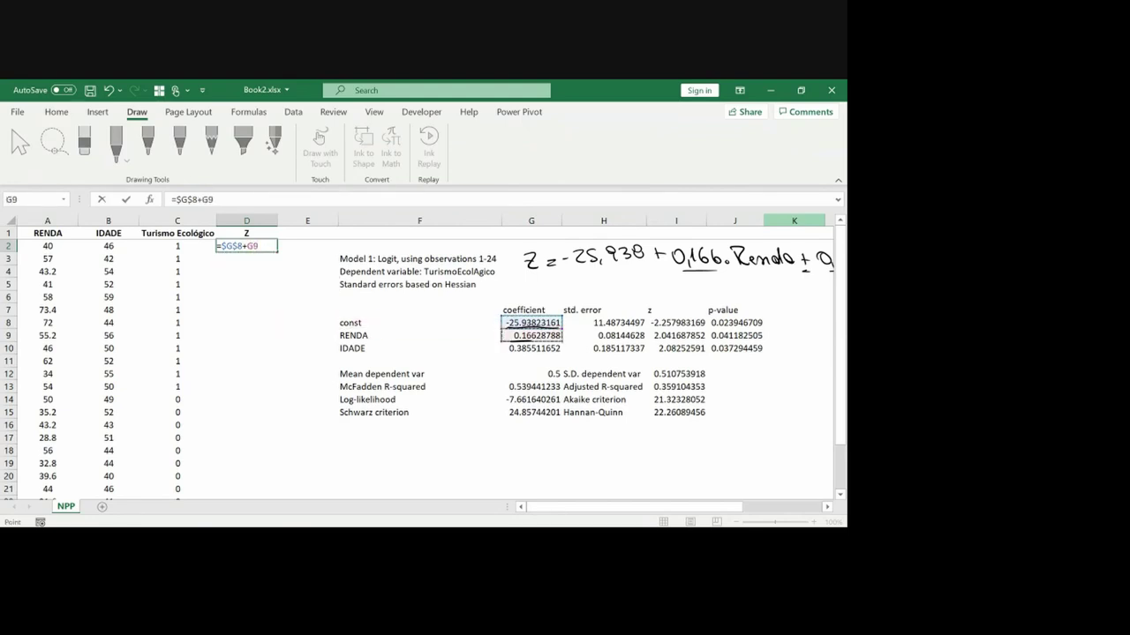
key(F4)
Step: Multiply the RENDA coefficient in the D2 formula by the RENDA value of the same row
scroll(419, 362, down, 20)
text(*)
key(Left)
key(Left)
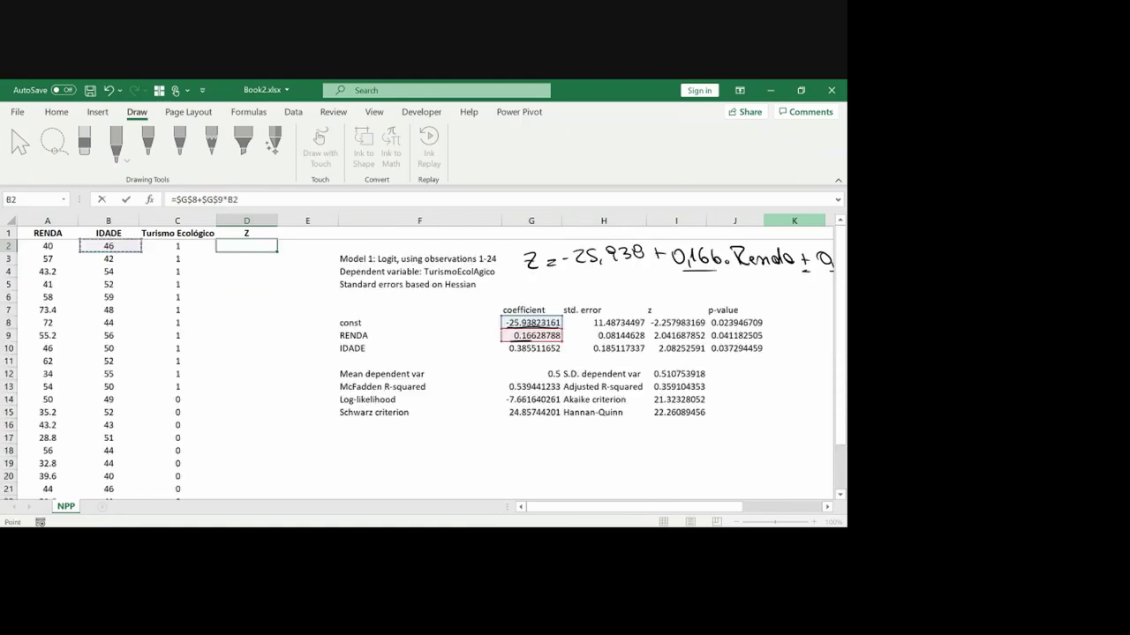
Step: Complete the Z formula in D2 as =$G$8+$G$9*A2+$G$10*B2, keeping the coefficient references absolute
key(Left)
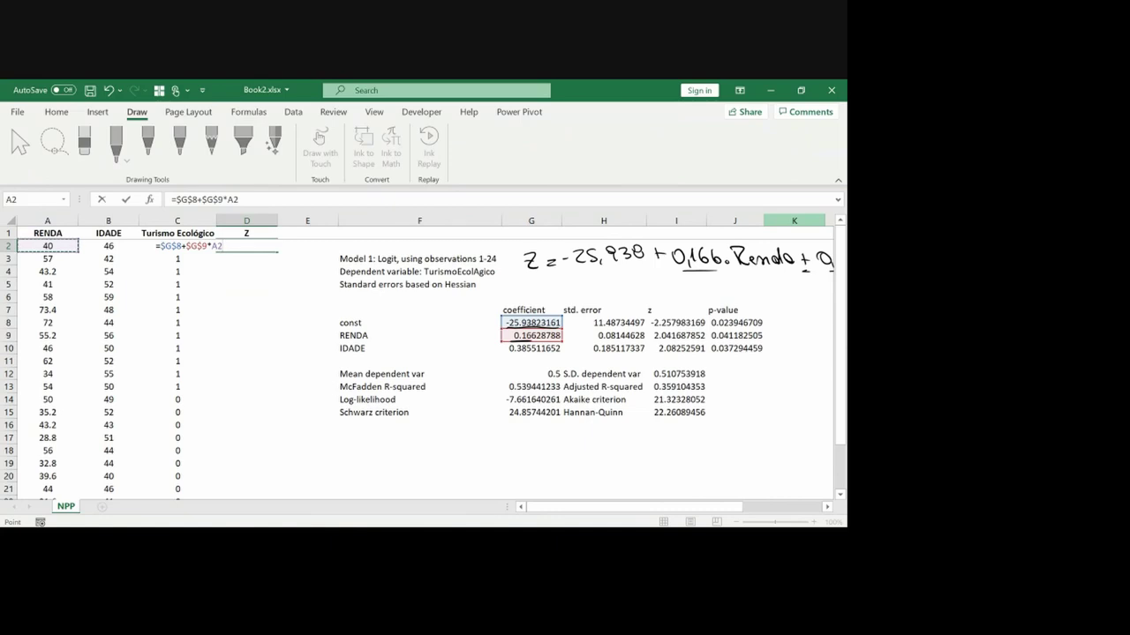
text(+)
key(Right)
key(Down)
key(Right)
key(Down)
key(Right)
key(Down)
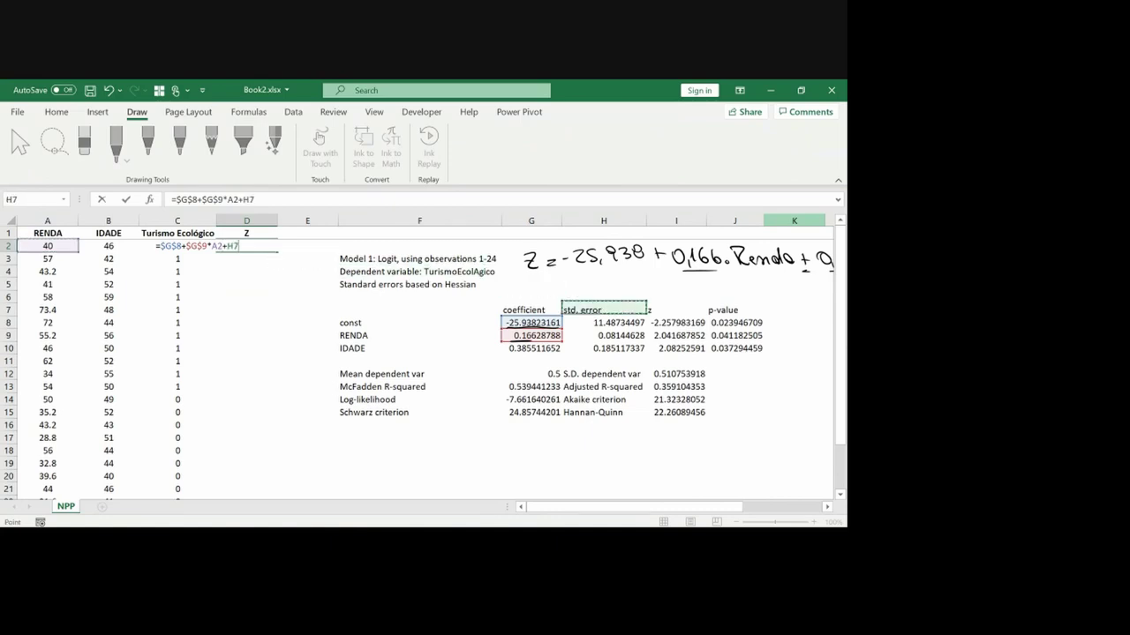
key(Down)
key(Down)
key(Down)
key(Down)
key(Down)
key(Left)
key(Up)
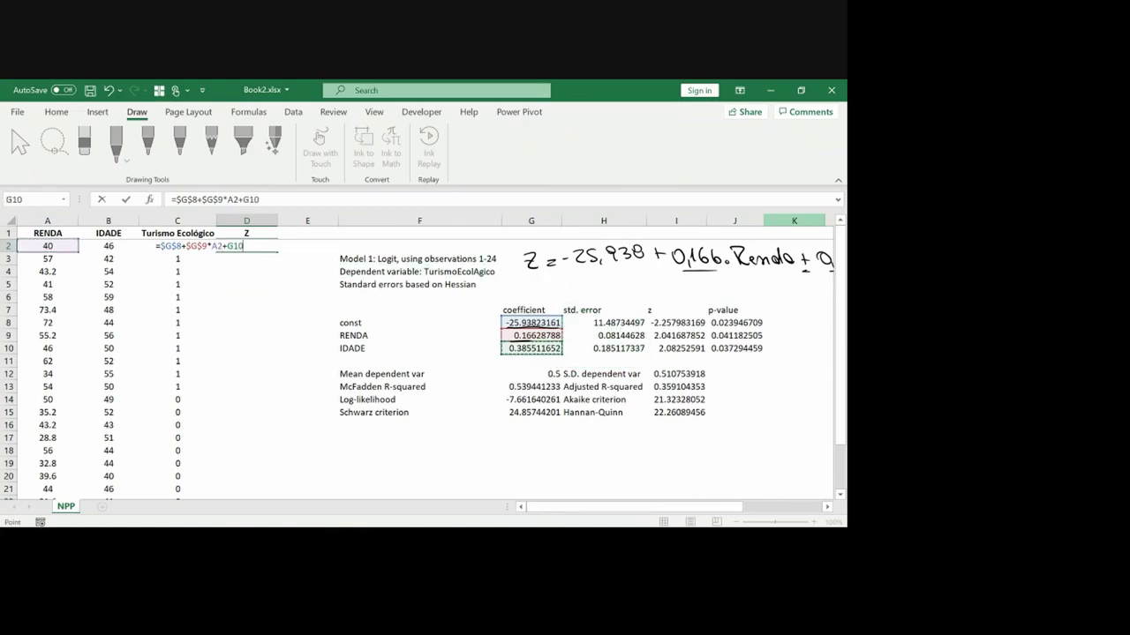
key(F4)
text(*)
key(Left)
key(Left)
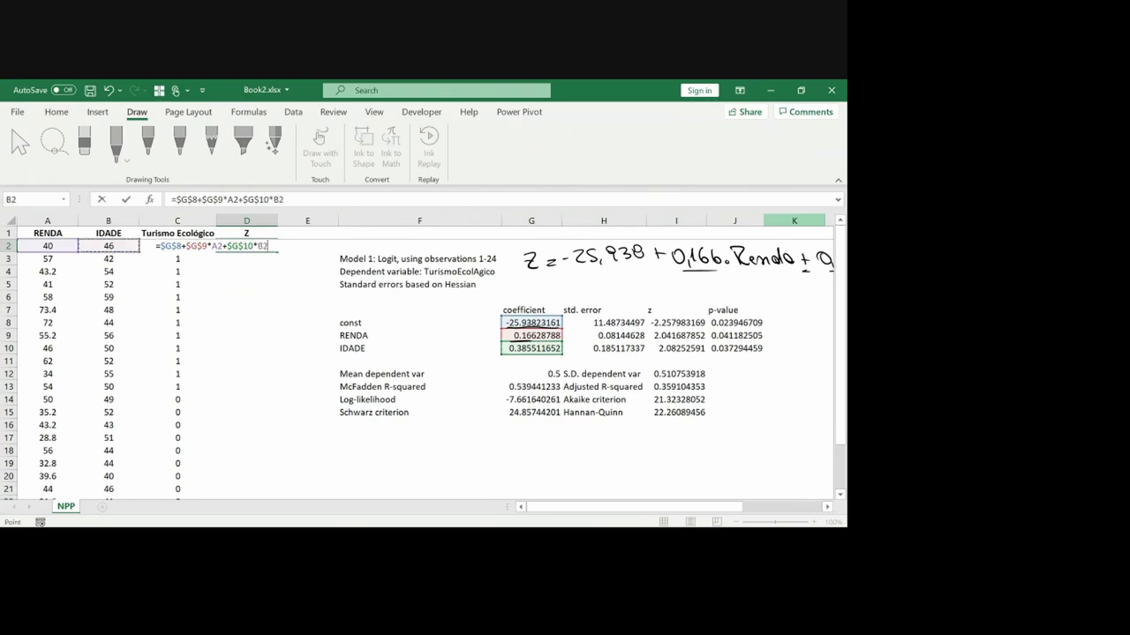
key(ctrl+Return)
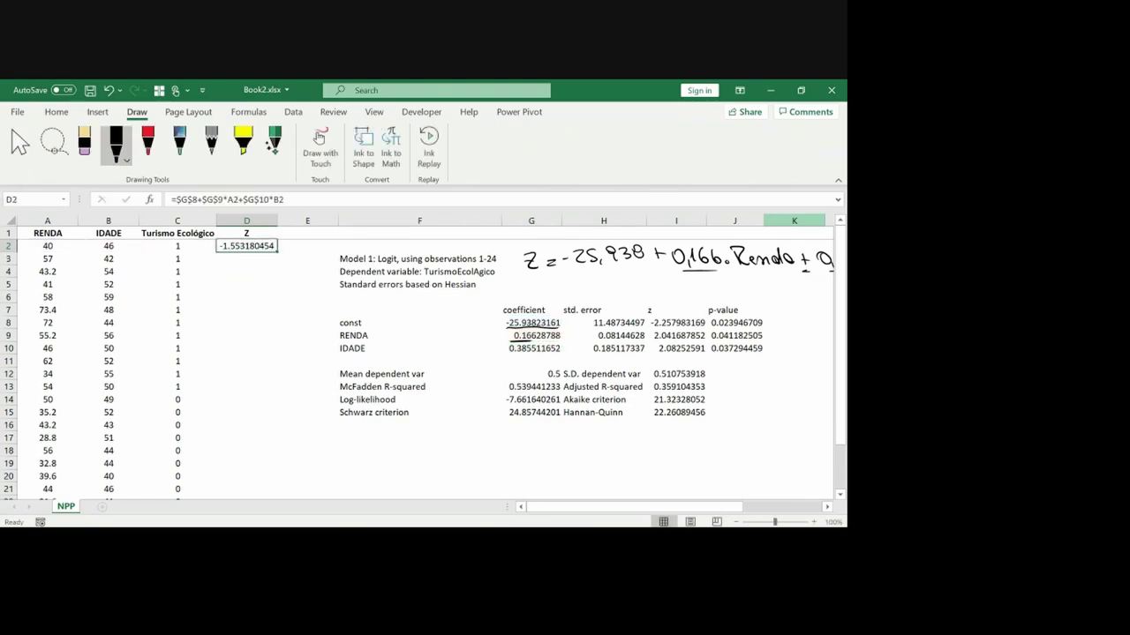
Step: Copy the Z formula from D2 down through D25 so every observation has a Z value
key(ctrl+c)
key(Left)
key(ctrl+Down)
key(Right)
key(ctrl+shift+Up)
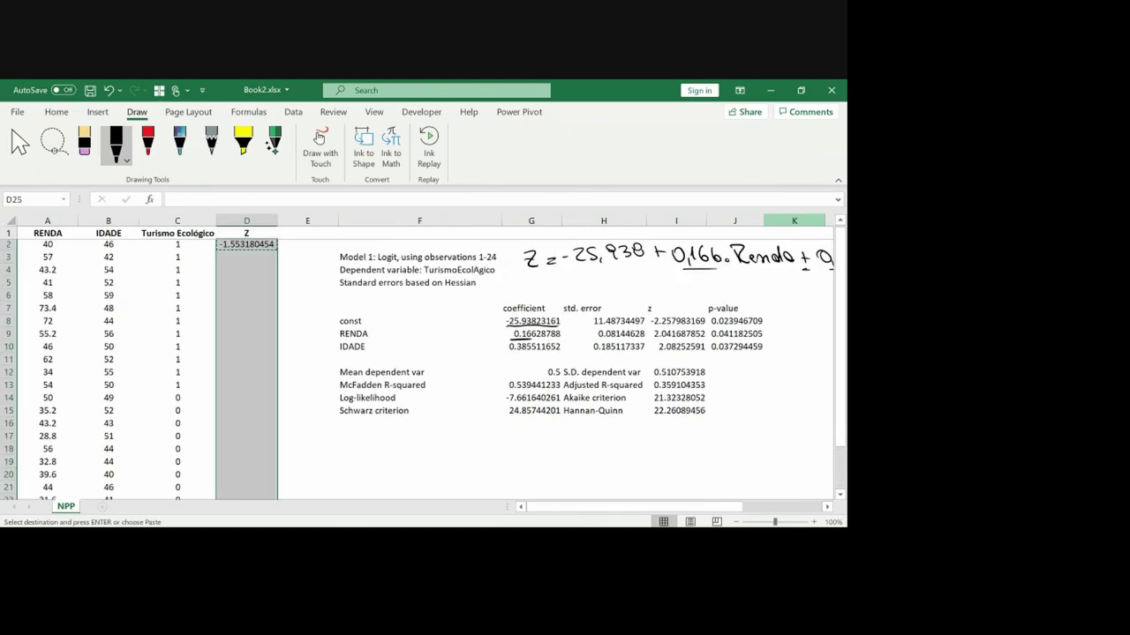
key(ctrl+v)
key(ctrl+Up)
key(Escape)
key(Down)
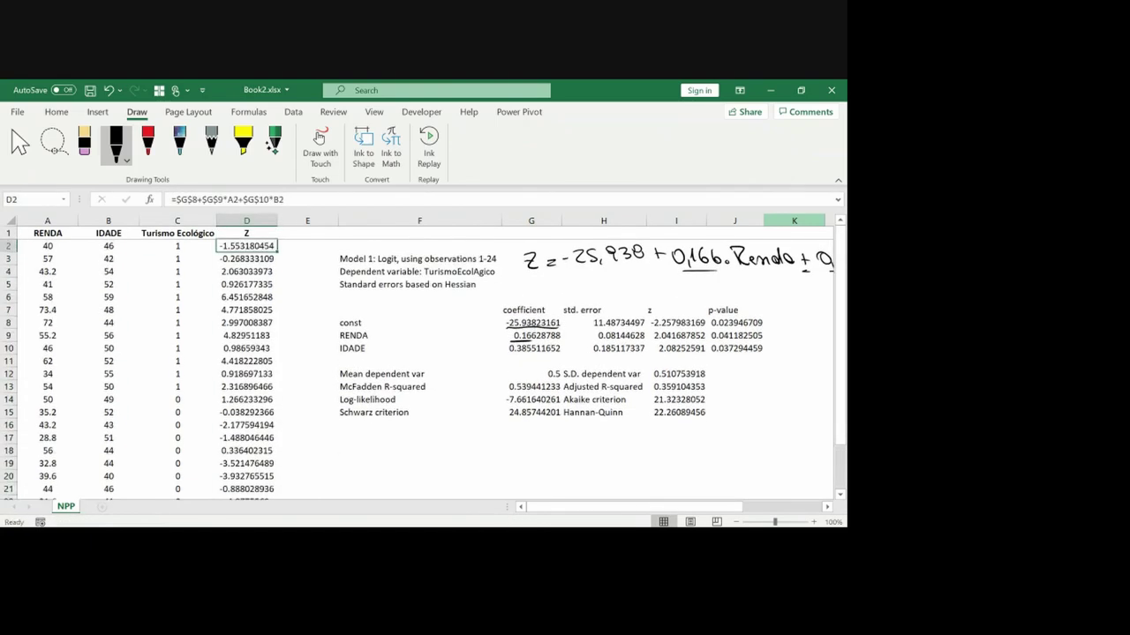
key(Up)
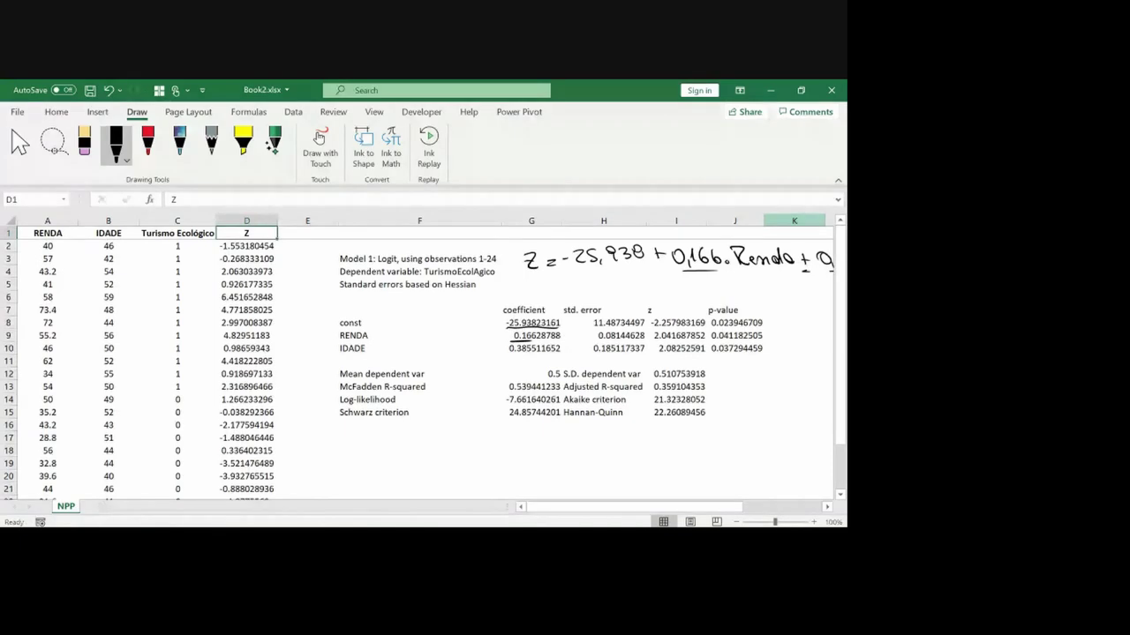
Step: Handwrite the equation Z = ln(p/(1-p)) in black ink below the model statistics and circle the p in the numerator
mouse_move(541, 435)
mouse_down()
mouse_move(558, 455)
mouse_move(554, 445)
mouse_up()
drag(560, 443, 568, 441)
mouse_move(560, 448)
mouse_down()
mouse_move(621, 466)
mouse_move(629, 445)
mouse_up()
mouse_move(616, 448)
mouse_down()
mouse_move(647, 448)
mouse_move(622, 465)
mouse_move(635, 457)
mouse_up()
drag(639, 452, 653, 468)
scroll(827, 485, down, 4)
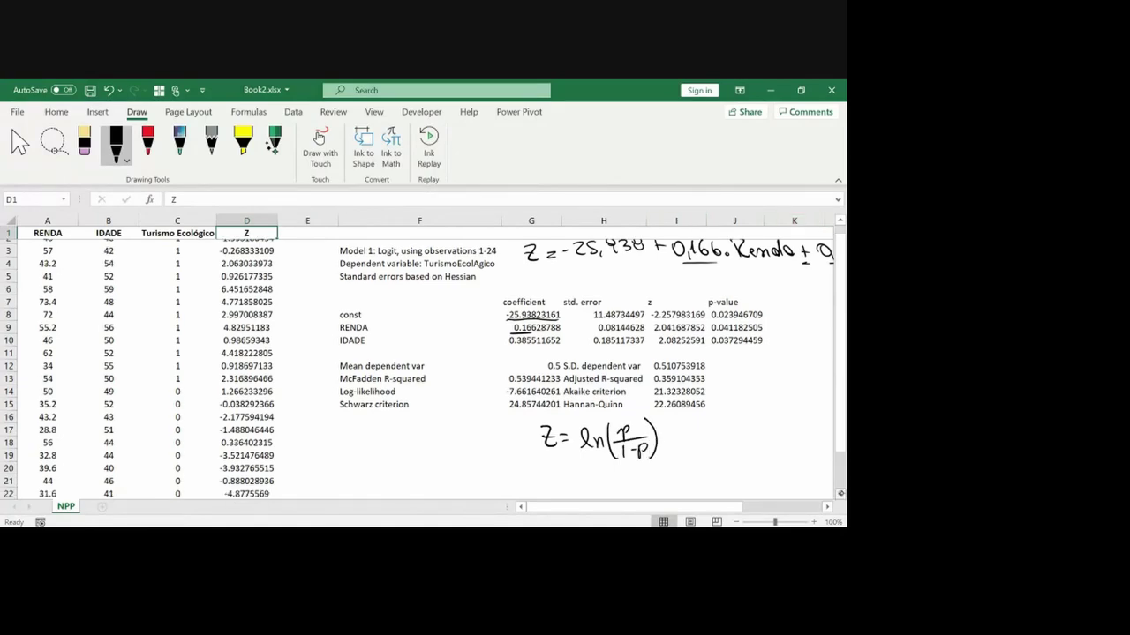
mouse_move(630, 375)
mouse_down()
mouse_move(615, 394)
mouse_move(632, 377)
mouse_up()
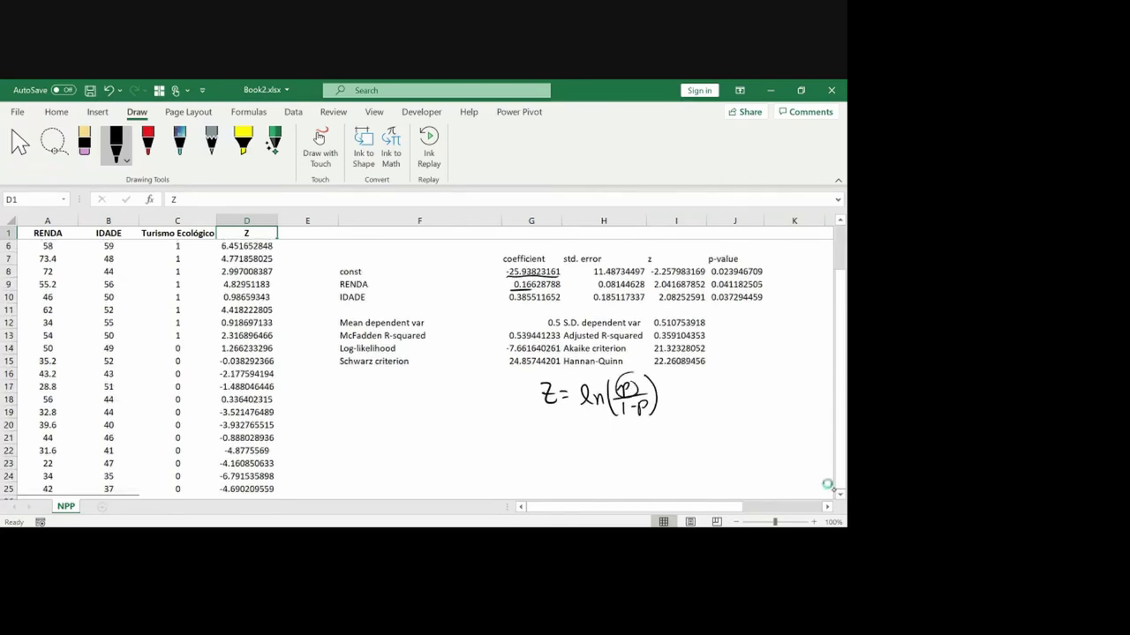
Step: Handwrite the solved equation p = 1/(1+e^-z) in black ink below the logit equation
drag(578, 441, 578, 459)
drag(578, 443, 608, 445)
drag(599, 452, 615, 453)
mouse_move(626, 433)
mouse_down()
mouse_move(622, 472)
mouse_move(638, 464)
mouse_up()
mouse_move(632, 459)
mouse_down()
mouse_move(632, 470)
mouse_move(664, 455)
mouse_up()
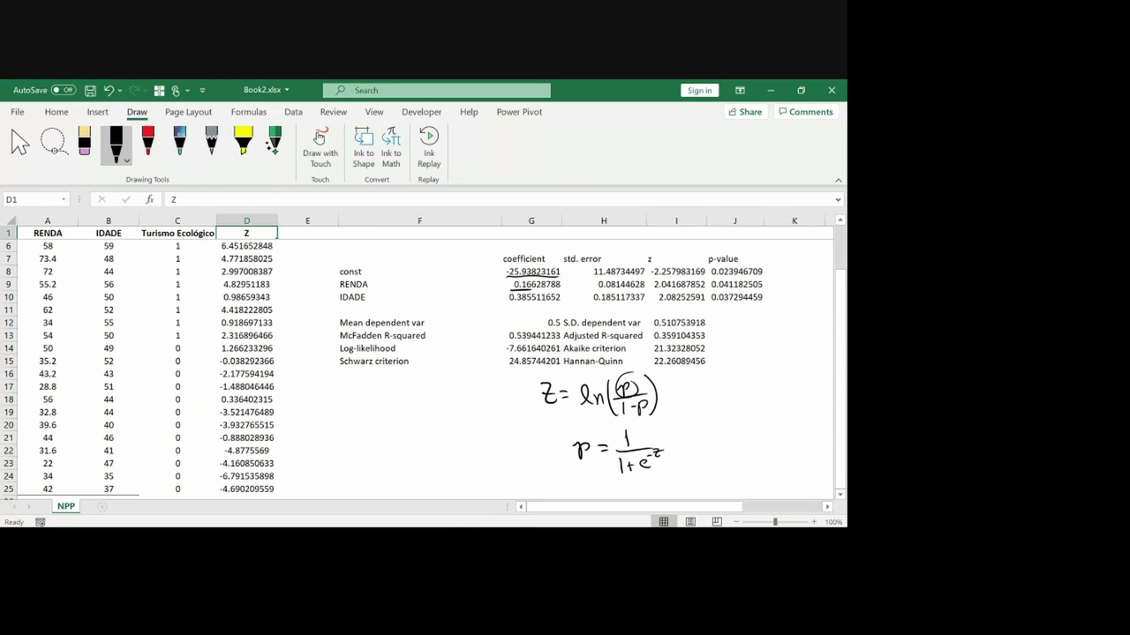
Step: Insert a new column to the right of Z and enter the header p in E1
key(Right)
key(Down)
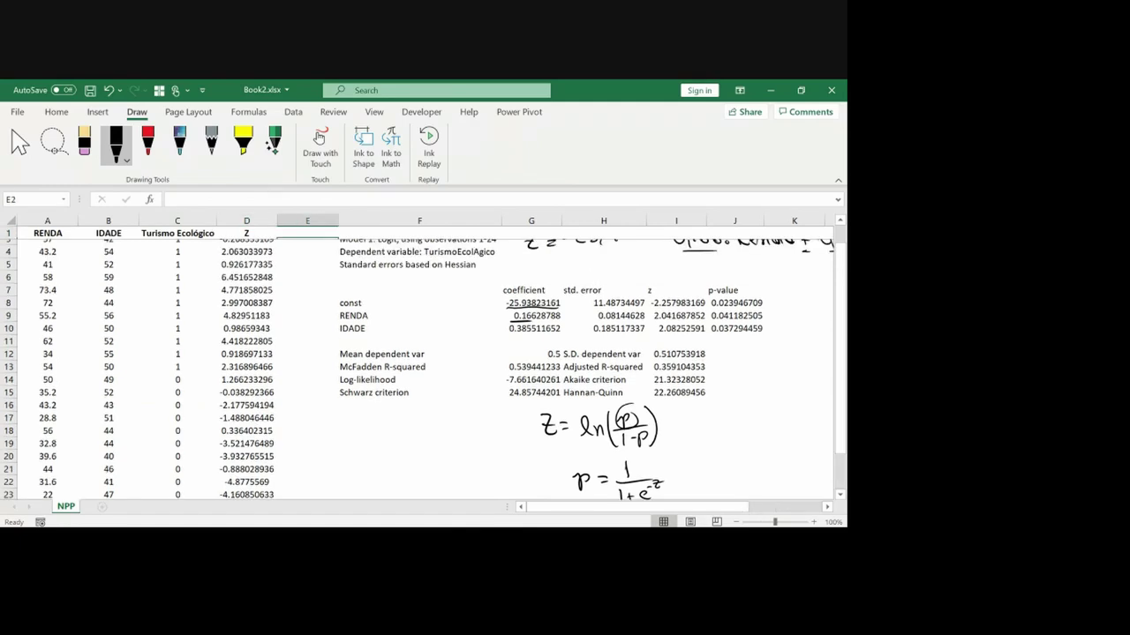
key(Up)
key(ctrl+space)
key(ctrl+shift+plus)
key(Up)
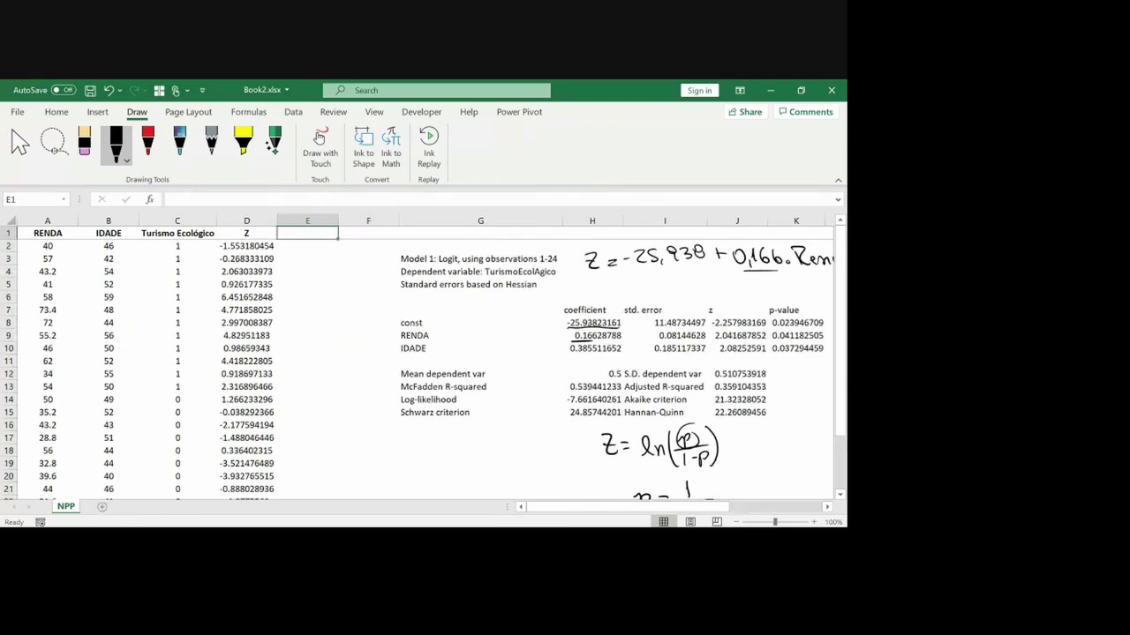
text(p)
key(Return)
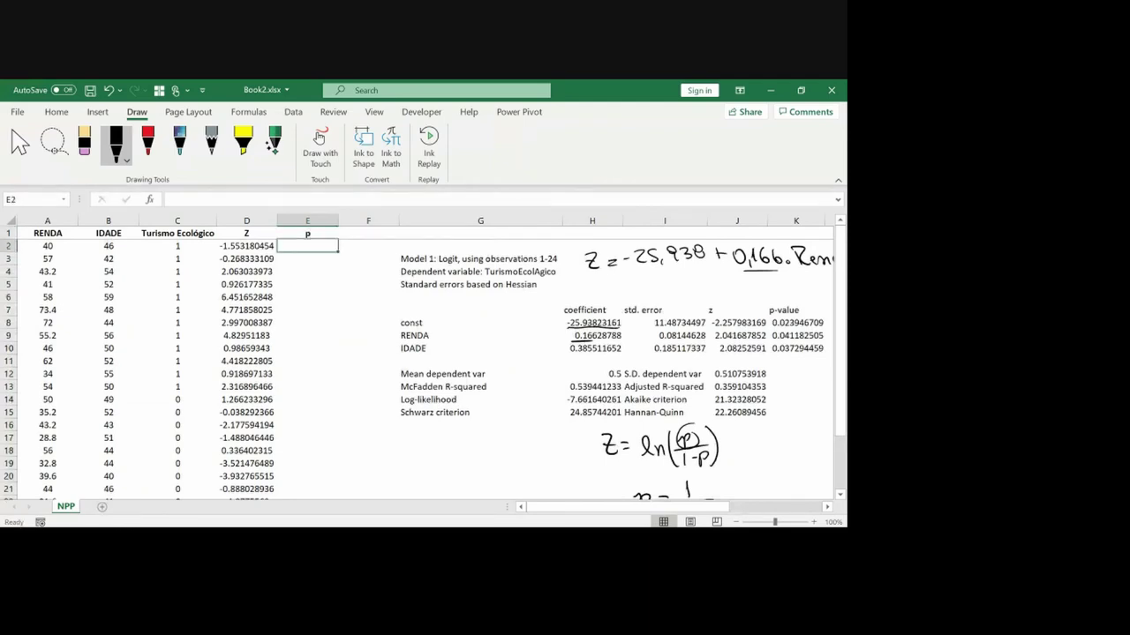
Step: Enter the probability formula =1/(1+EXP(-D2)) in E2
text(=1)
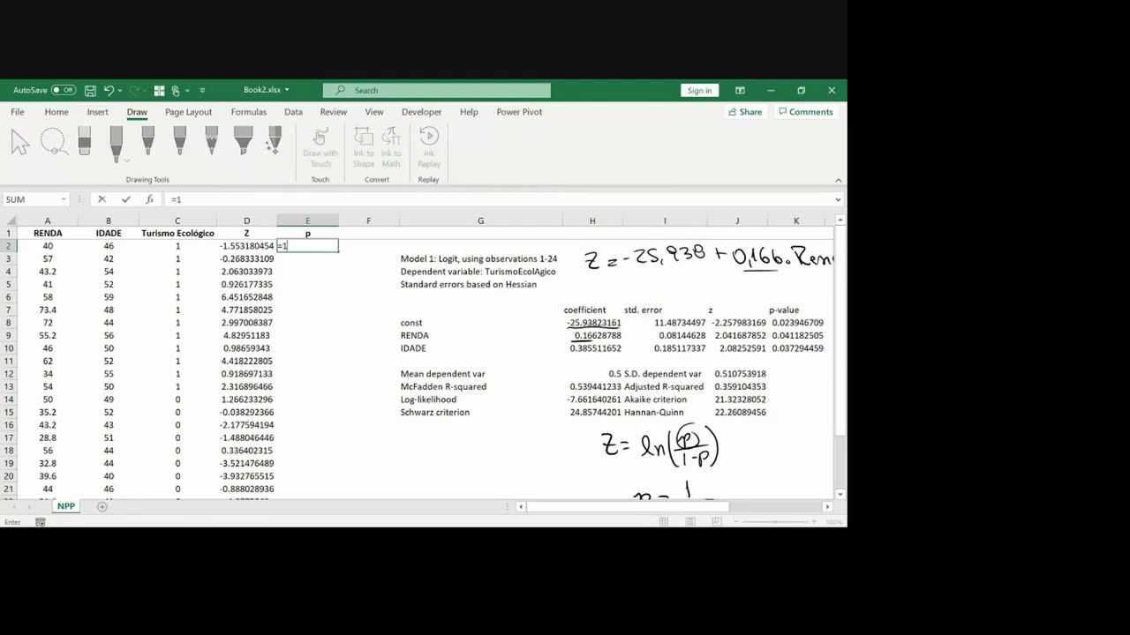
text(/(1+exp)
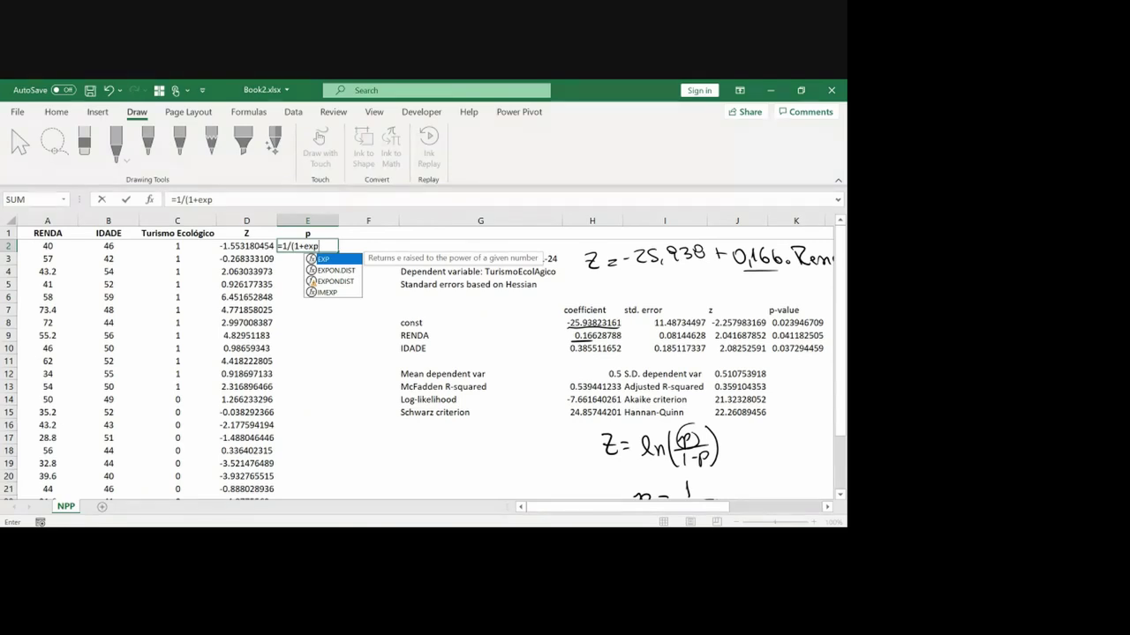
text(()
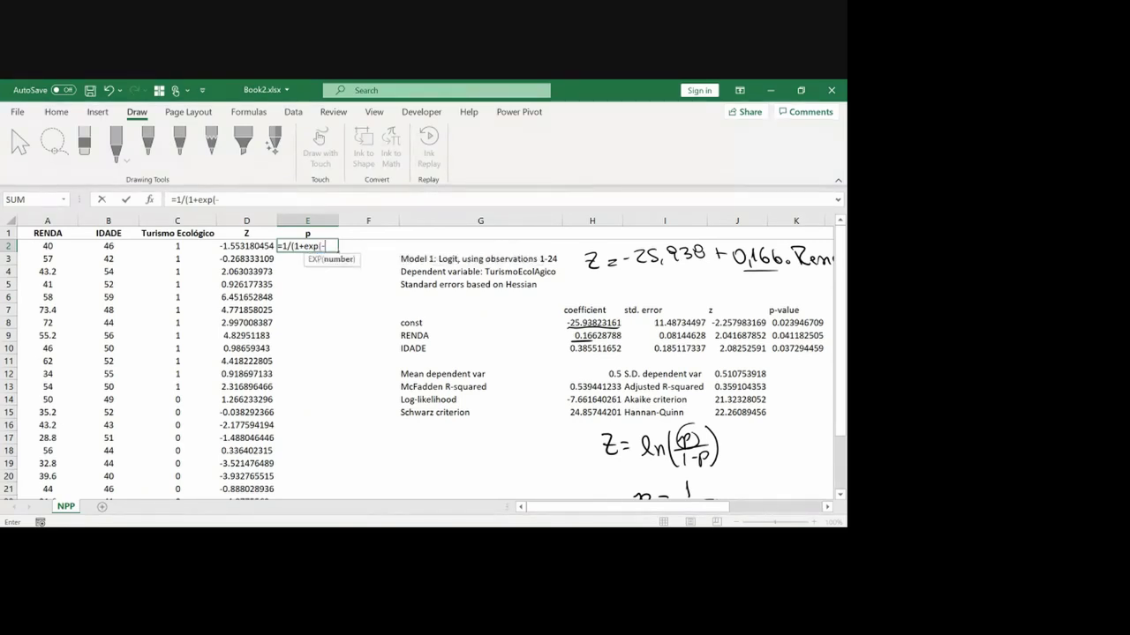
text(-)
click(246, 246)
text())
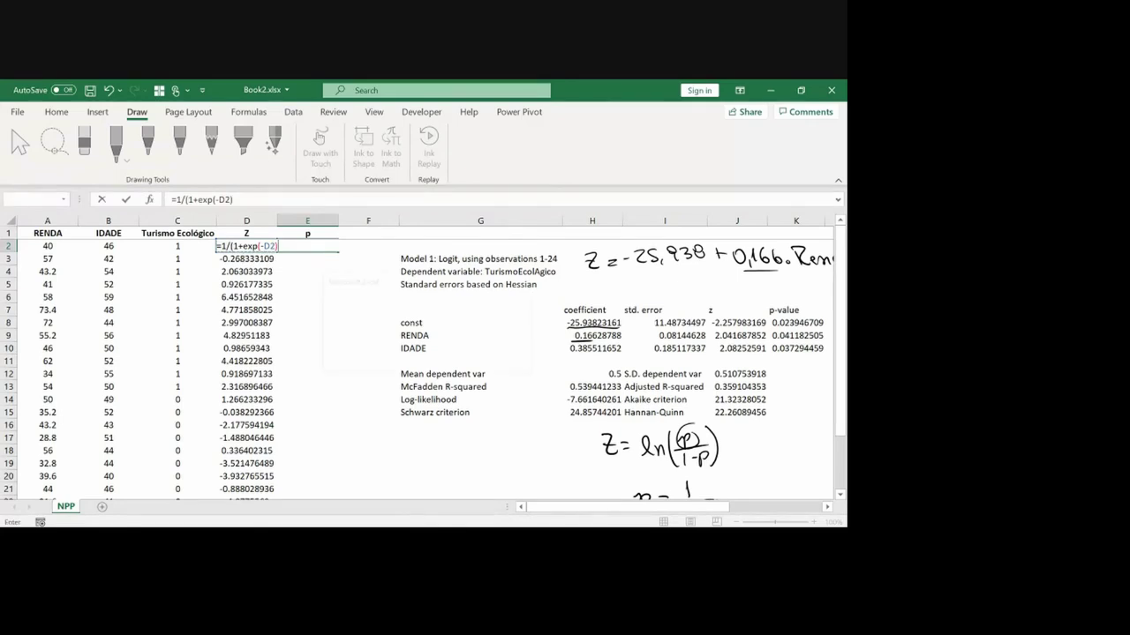
key(Return)
key(Return)
key(Up)
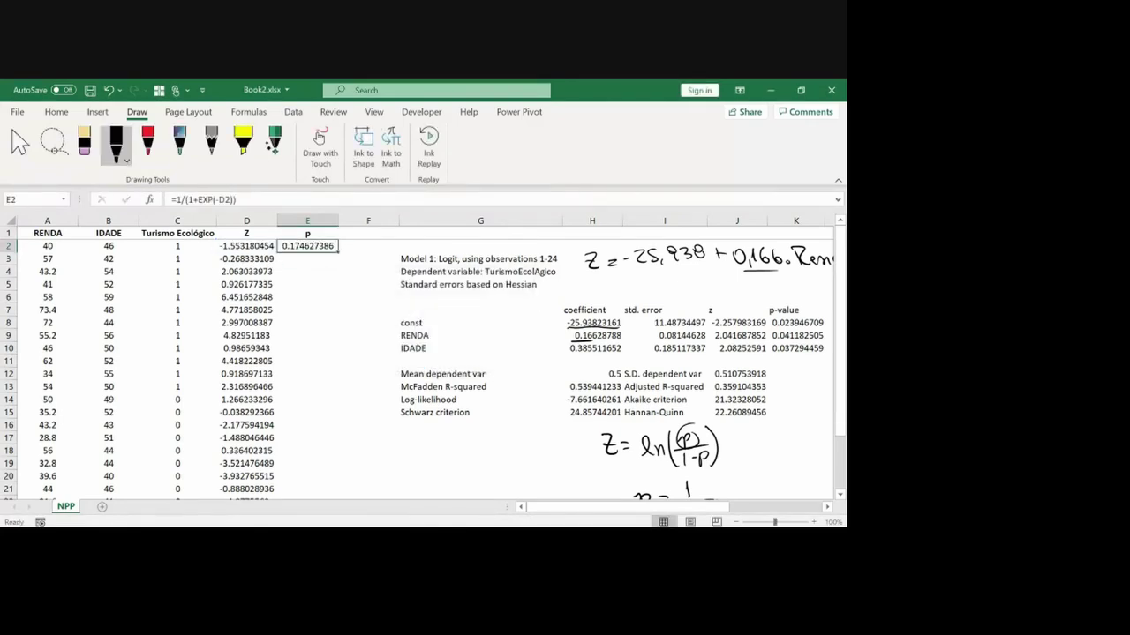
Step: Copy the probability formula from E2 down through E25
key(ctrl+c)
key(Left)
key(ctrl+Down)
key(Right)
key(ctrl+shift+Up)
key(ctrl+v)
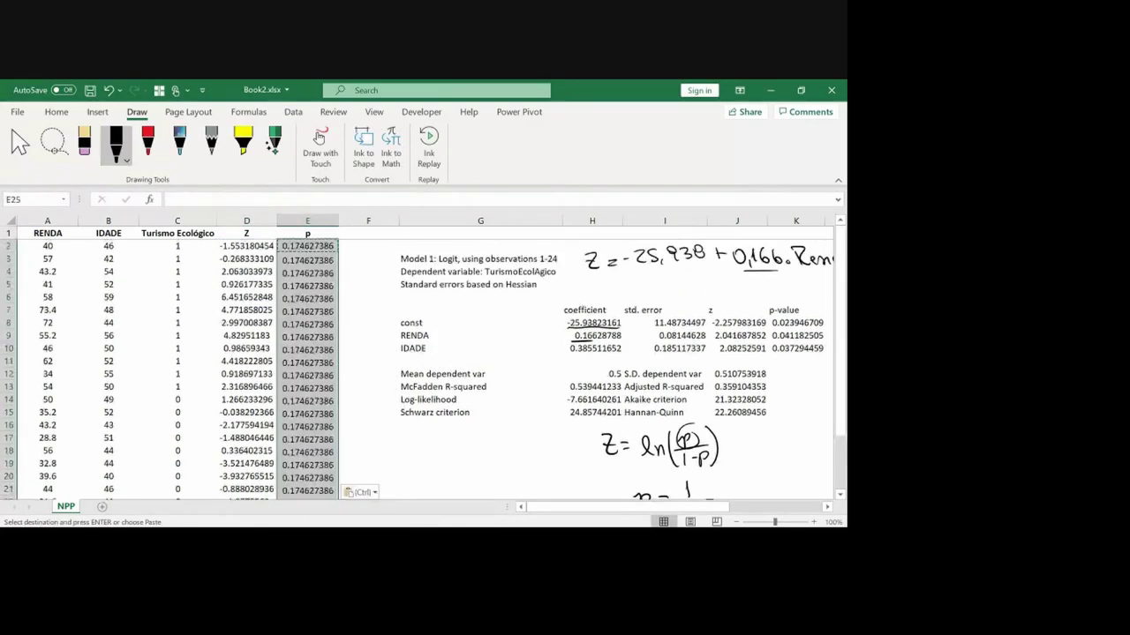
key(Up)
key(ctrl+Up)
key(Down)
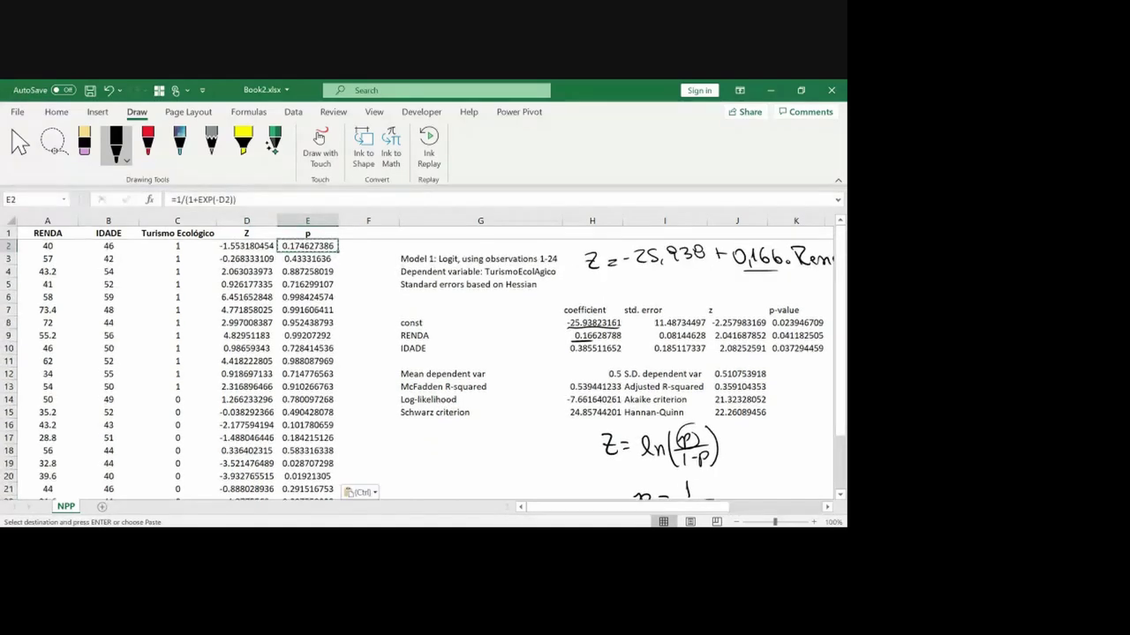
key(Escape)
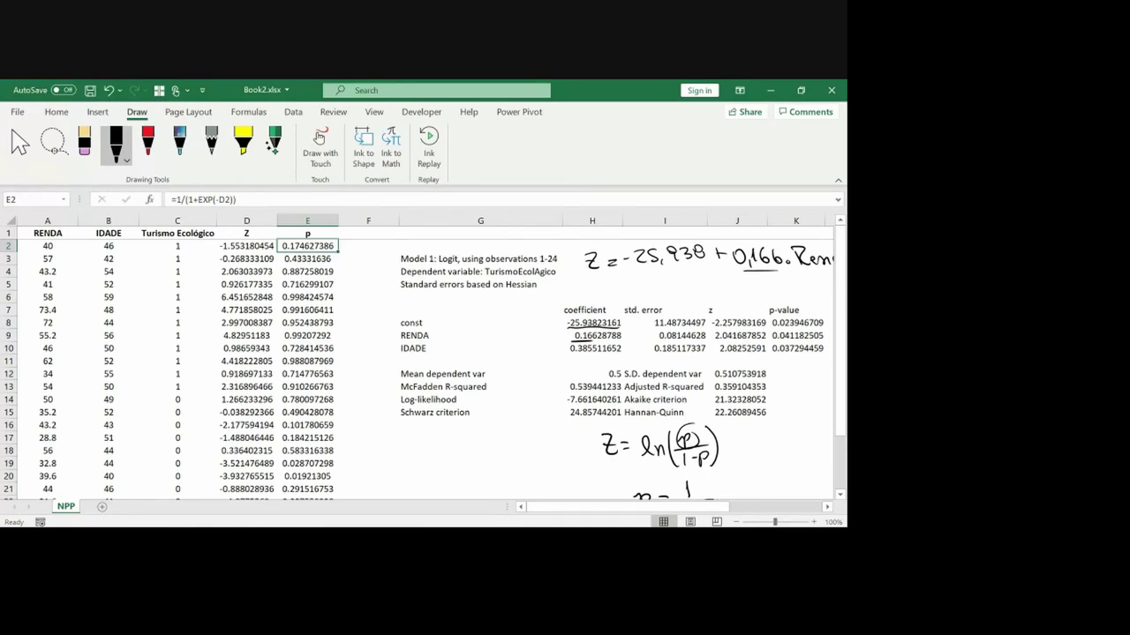
Step: Add filters to the header cells A1:E1, from RENDA to p
drag(307, 233, 48, 233)
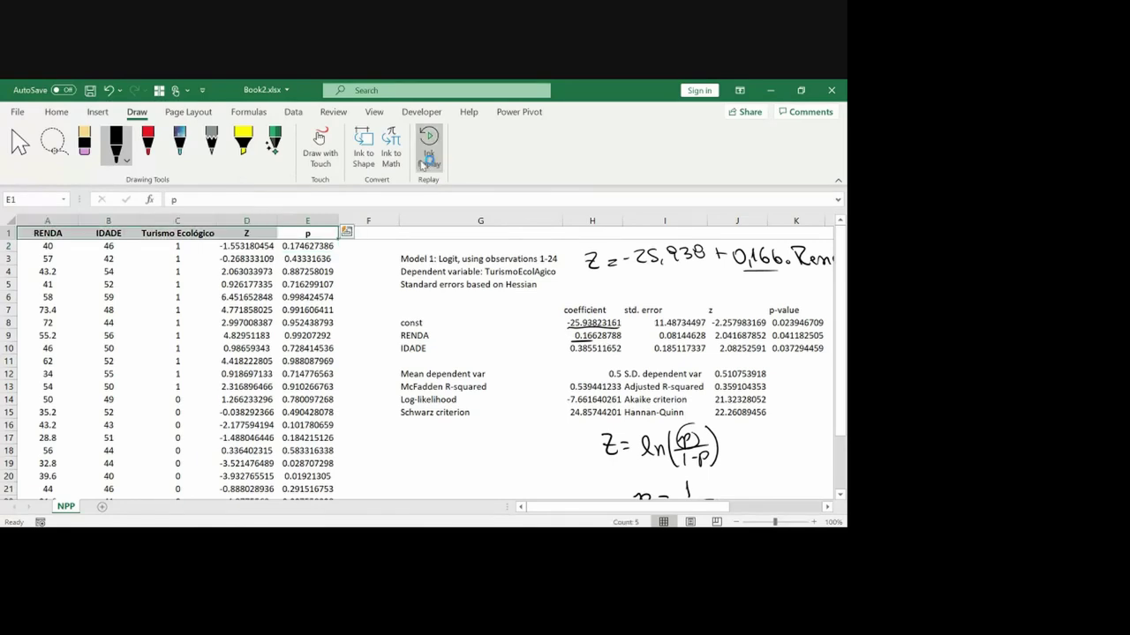
click(294, 112)
click(413, 150)
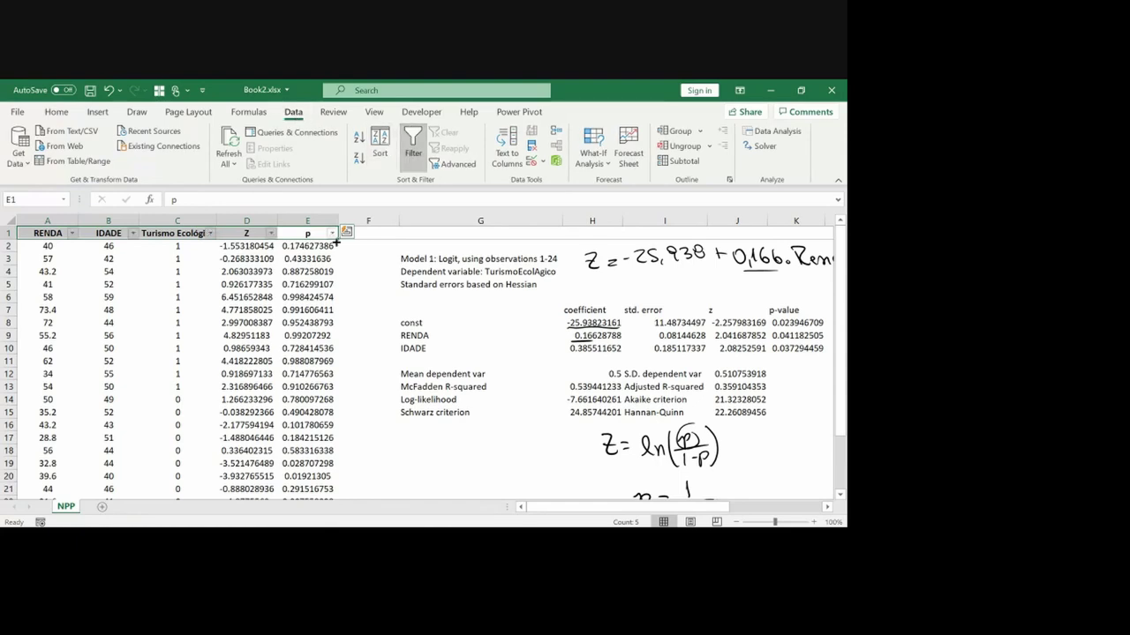
Step: Look through the values in the p column's filter list without applying a filter
click(311, 272)
click(332, 233)
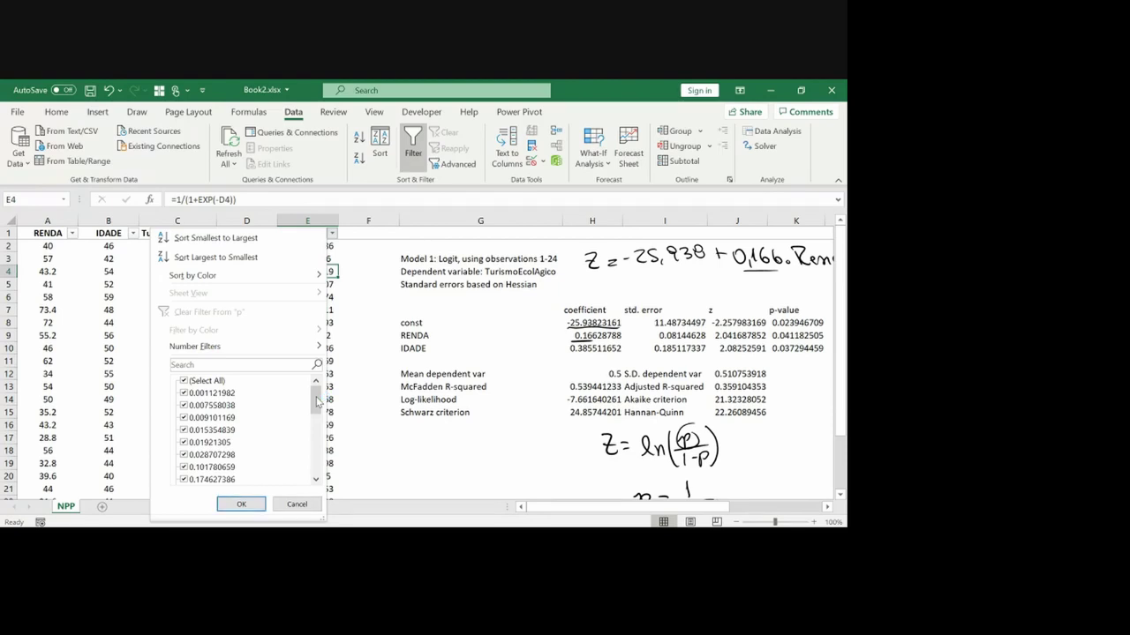
drag(316, 401, 315, 463)
click(299, 505)
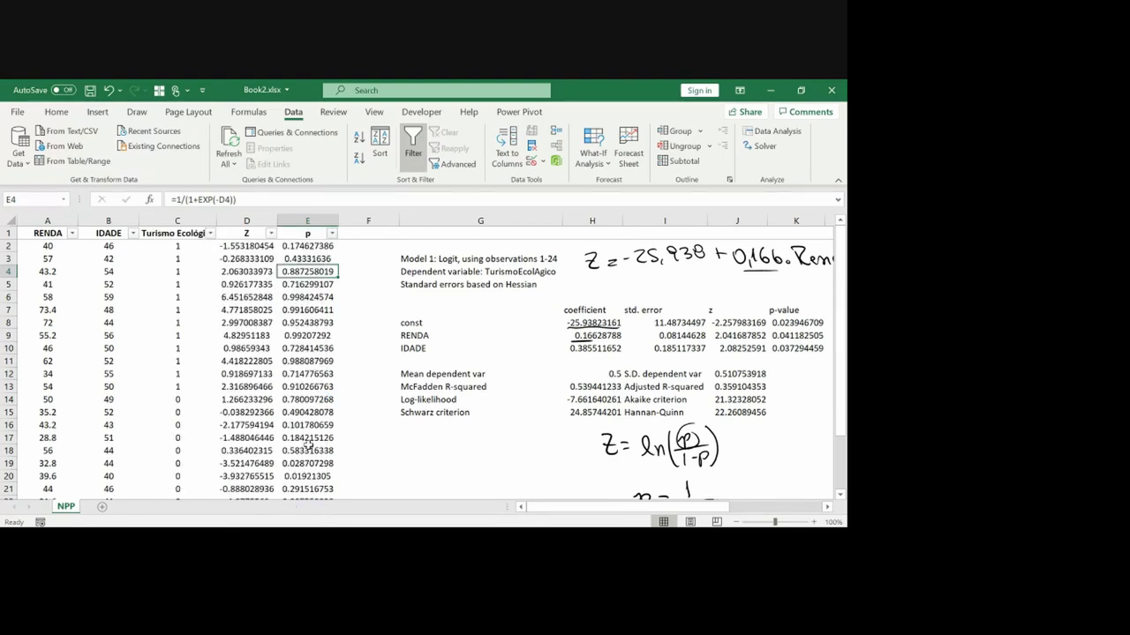
Step: Format the p values in E2:E25 as percentages with two decimal places
click(302, 348)
key(Up)
key(Up)
key(Up)
key(Up)
key(Up)
key(Up)
key(Up)
key(Up)
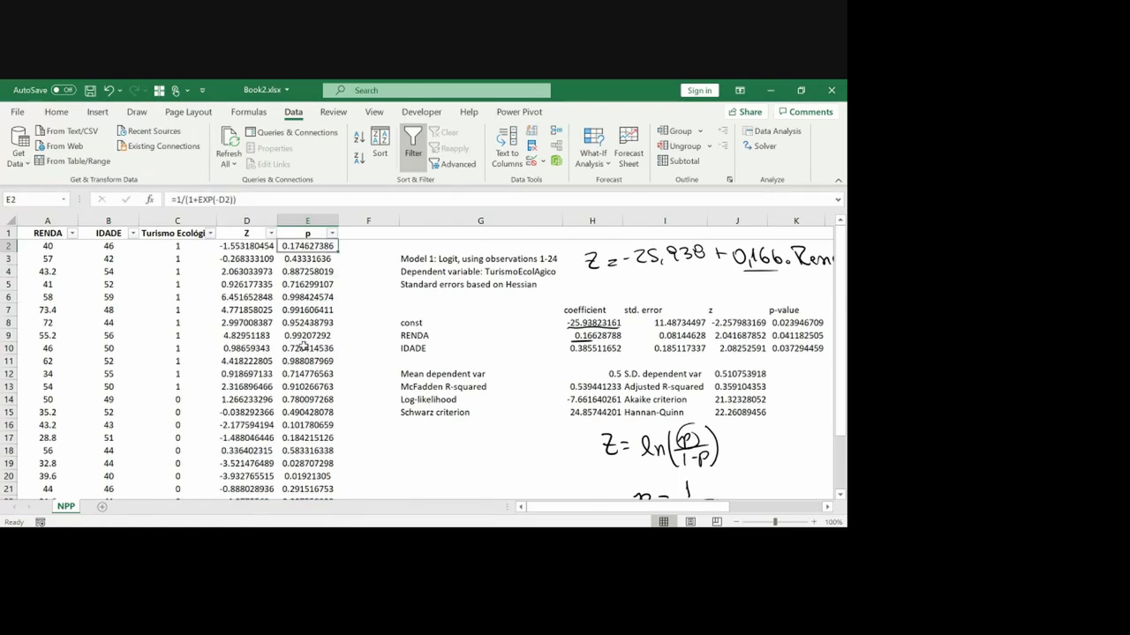
key(ctrl+shift+Down)
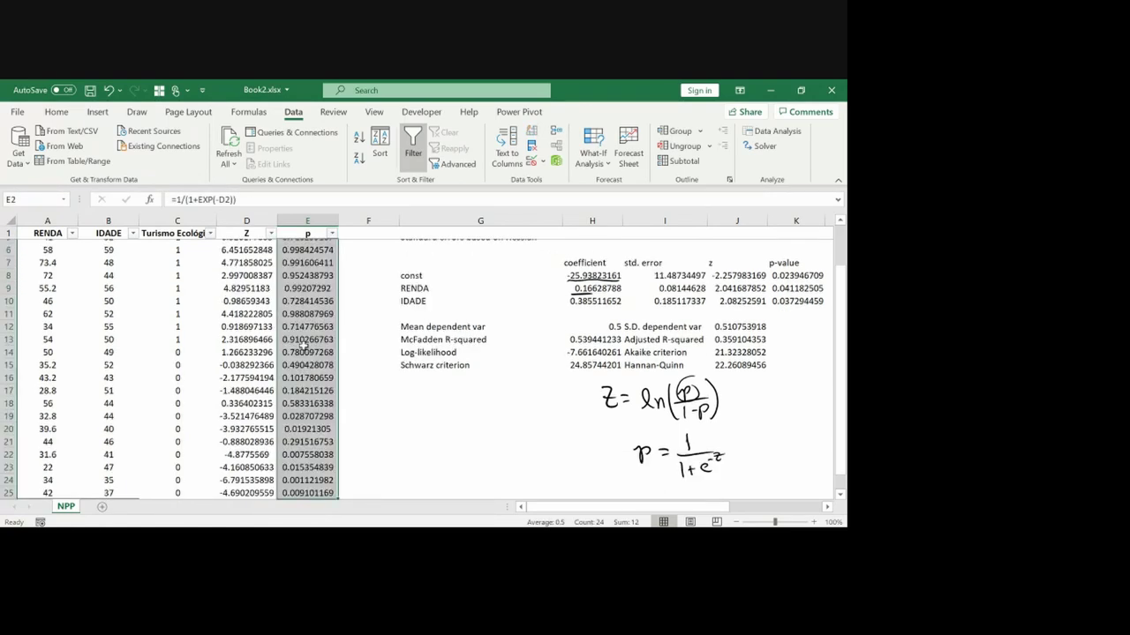
click(56, 111)
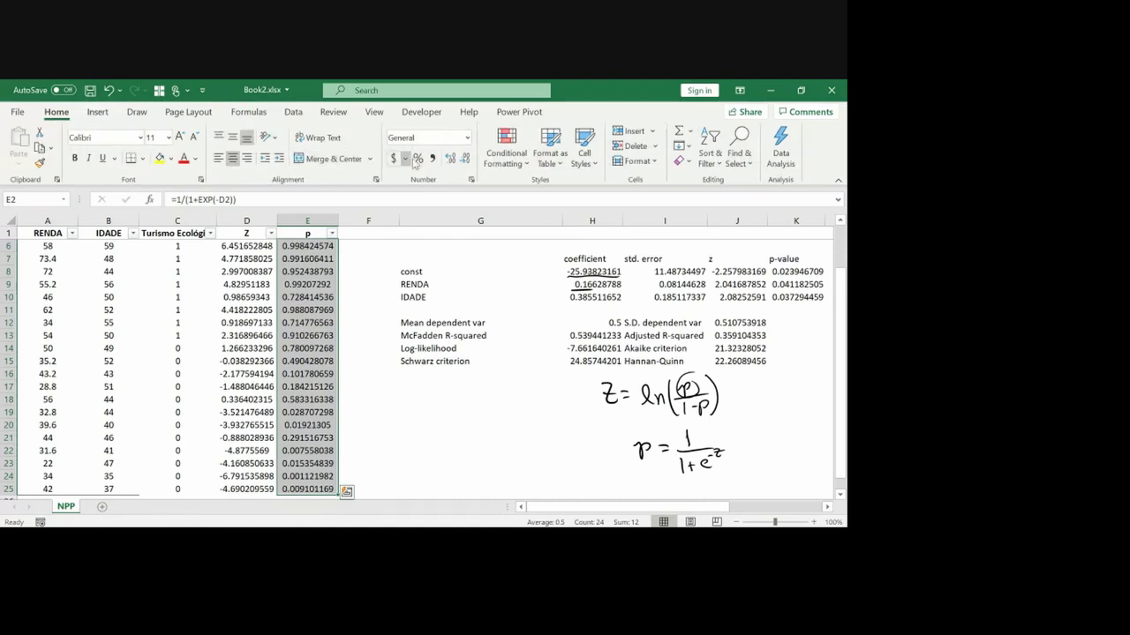
click(417, 159)
click(450, 159)
click(451, 159)
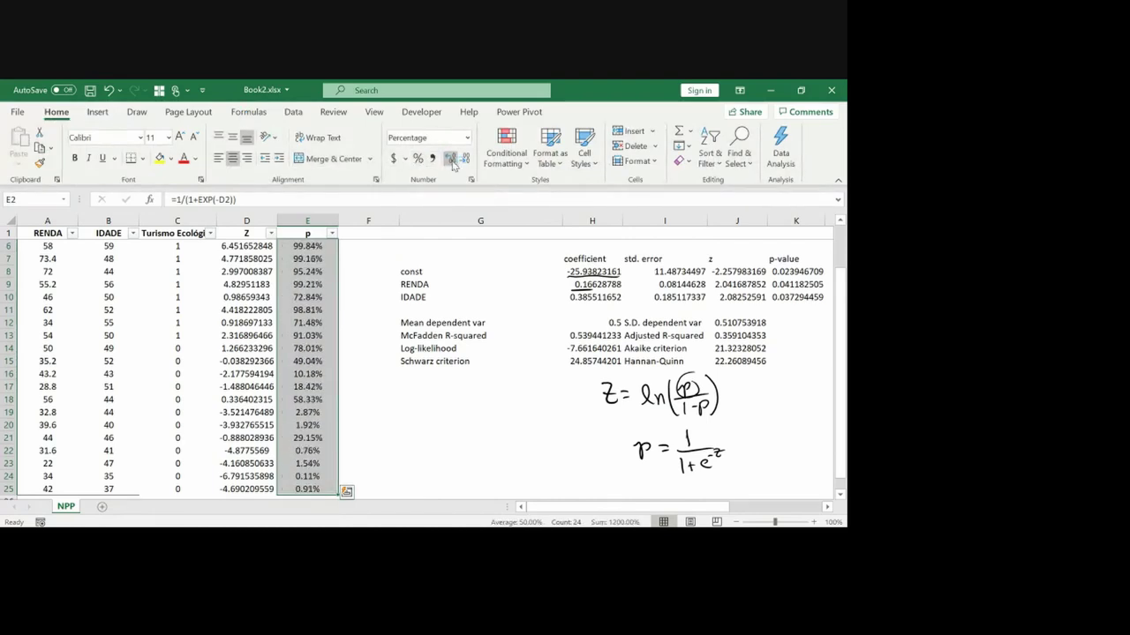
scroll(265, 362, up, 1)
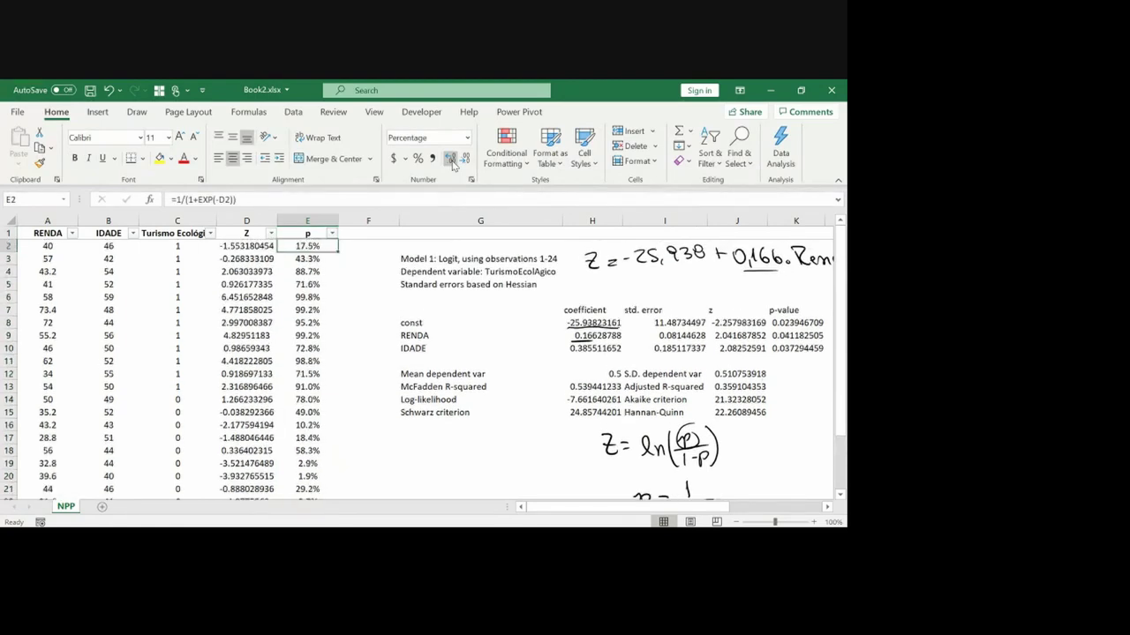
Step: Return the p values in E2:E25 to the General number format
key(ctrl+shift+Down)
click(450, 159)
click(450, 159)
key(ctrl+shift+asciitilde)
key(Right)
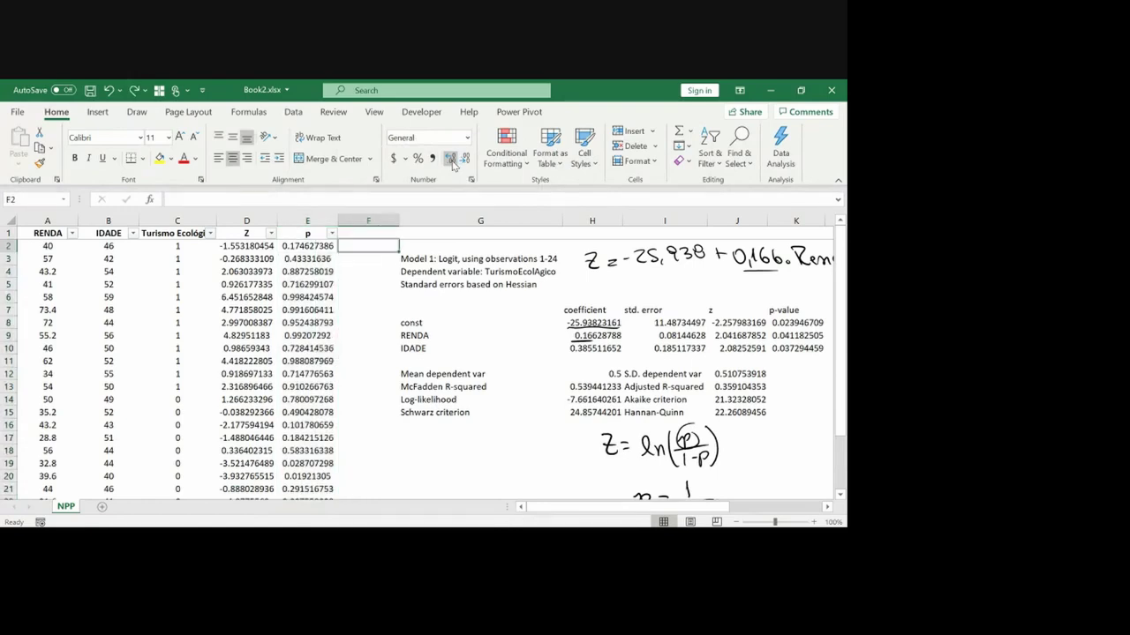
Step: Insert five blank columns at column F, between the p column and the model output
click(374, 217)
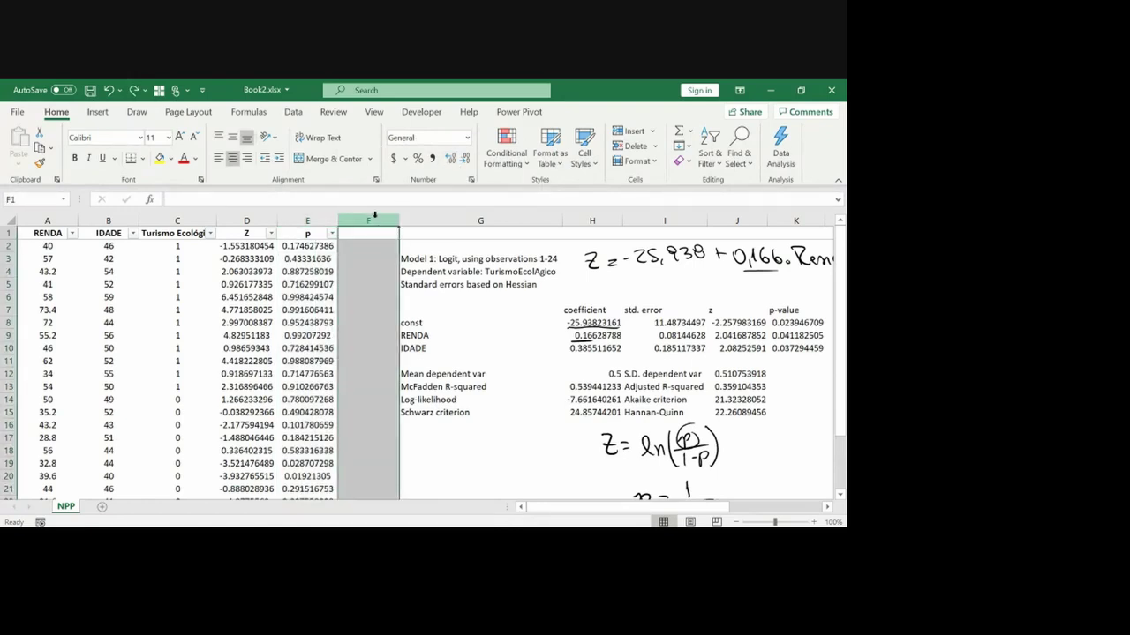
key(ctrl+shift+plus)
key(ctrl+shift+plus)
key(ctrl+shift+plus)
key(ctrl+shift+plus)
key(ctrl+shift+plus)
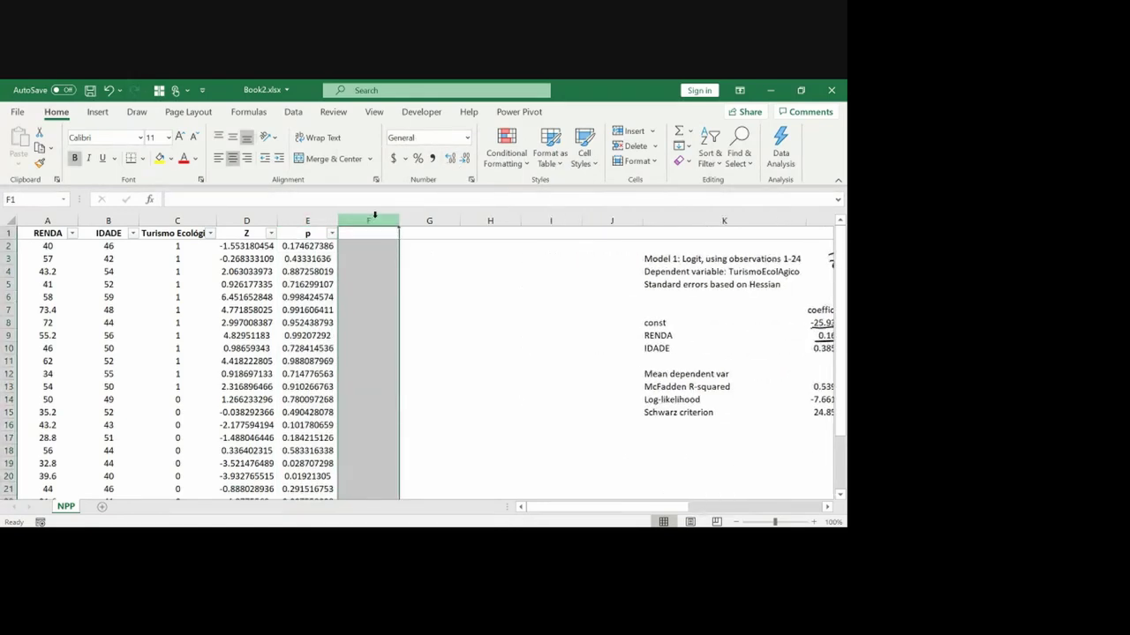
click(482, 261)
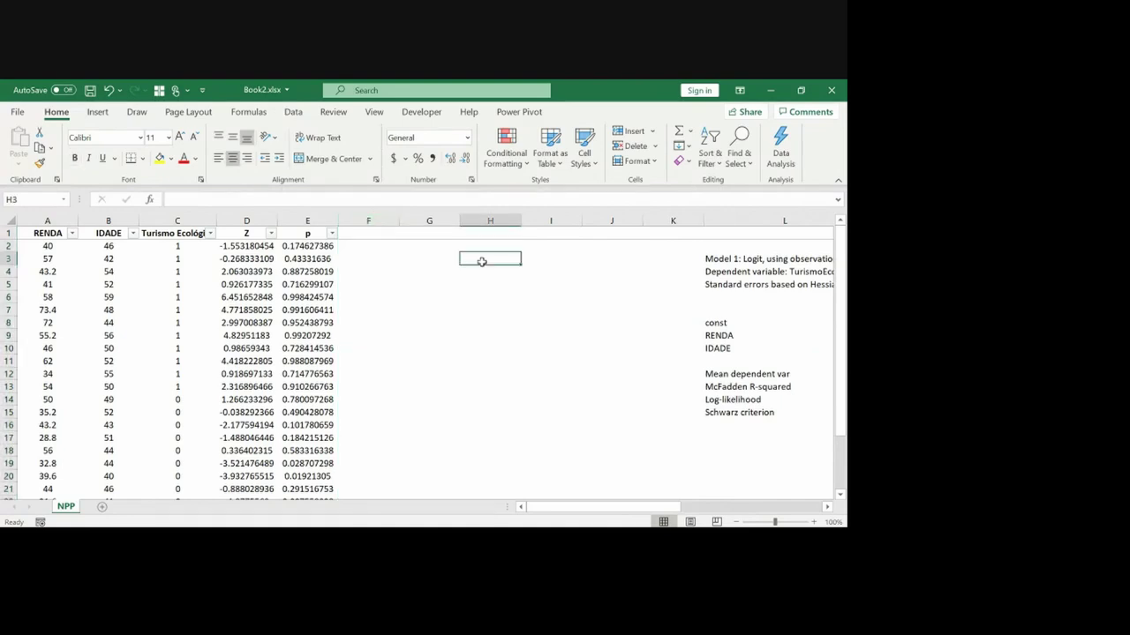
Step: Insert an empty markers-only scatter chart and place it in the blank columns between the p column and the model output
click(98, 114)
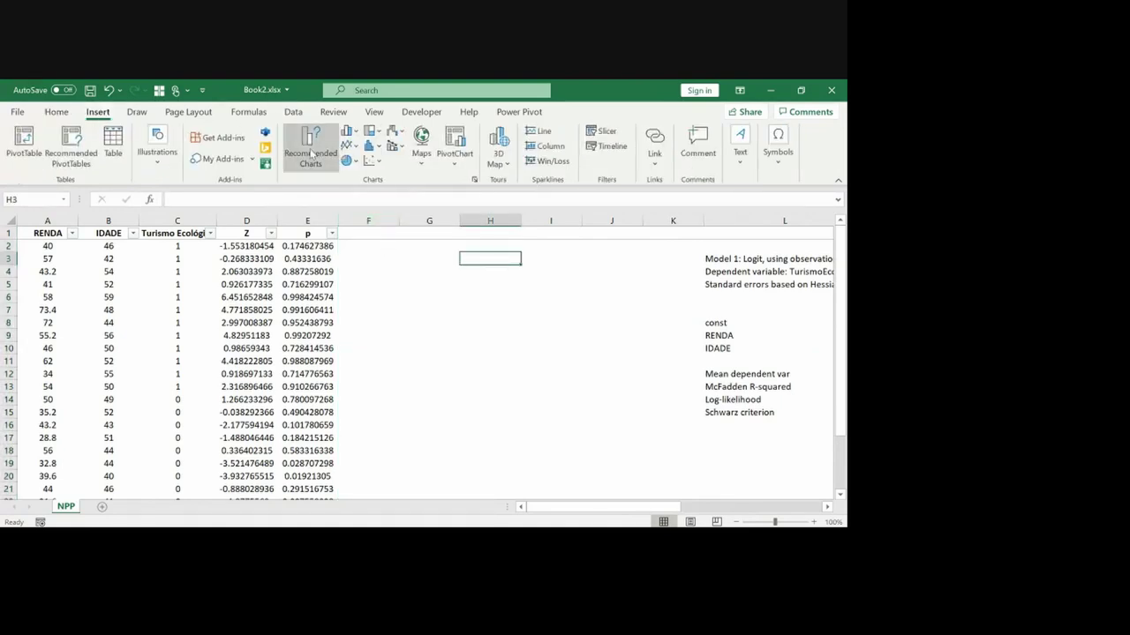
click(370, 165)
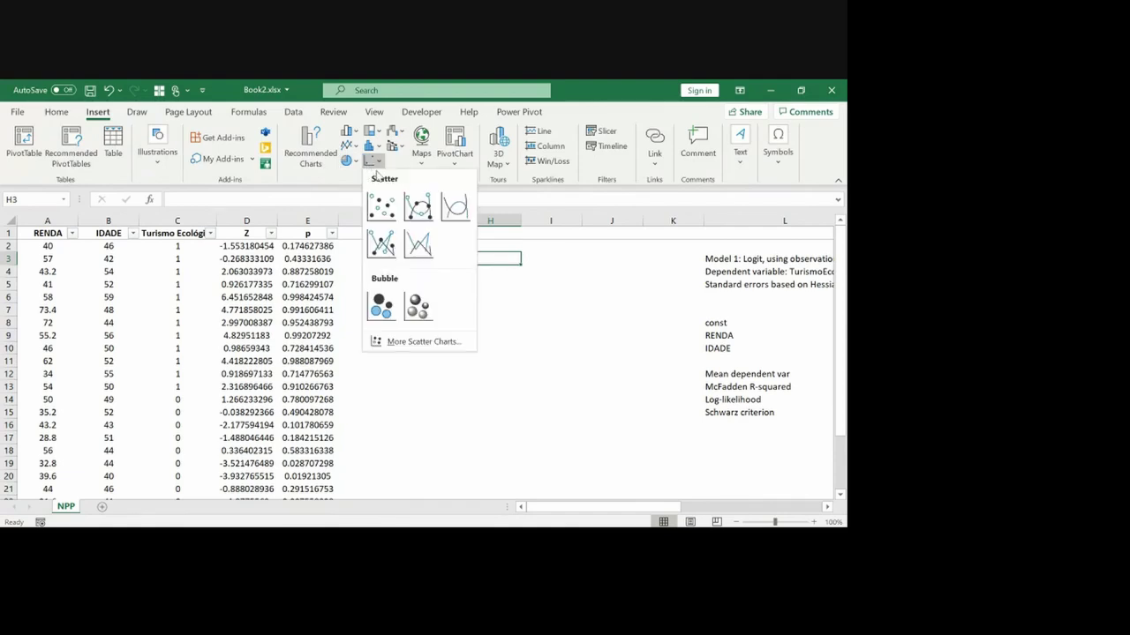
click(381, 206)
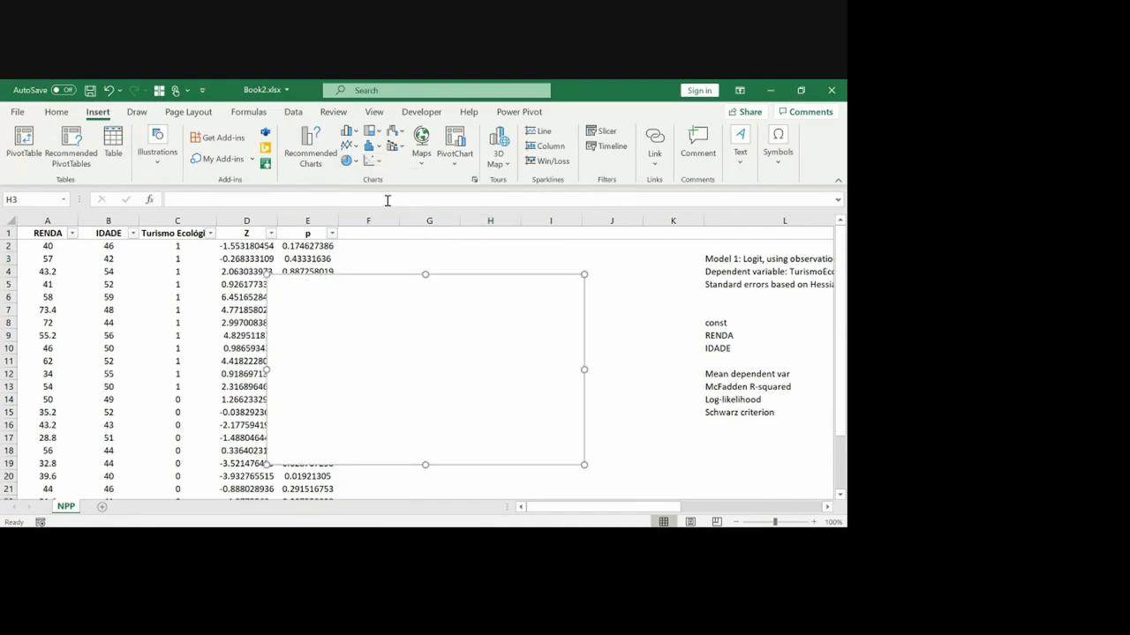
drag(391, 274, 482, 252)
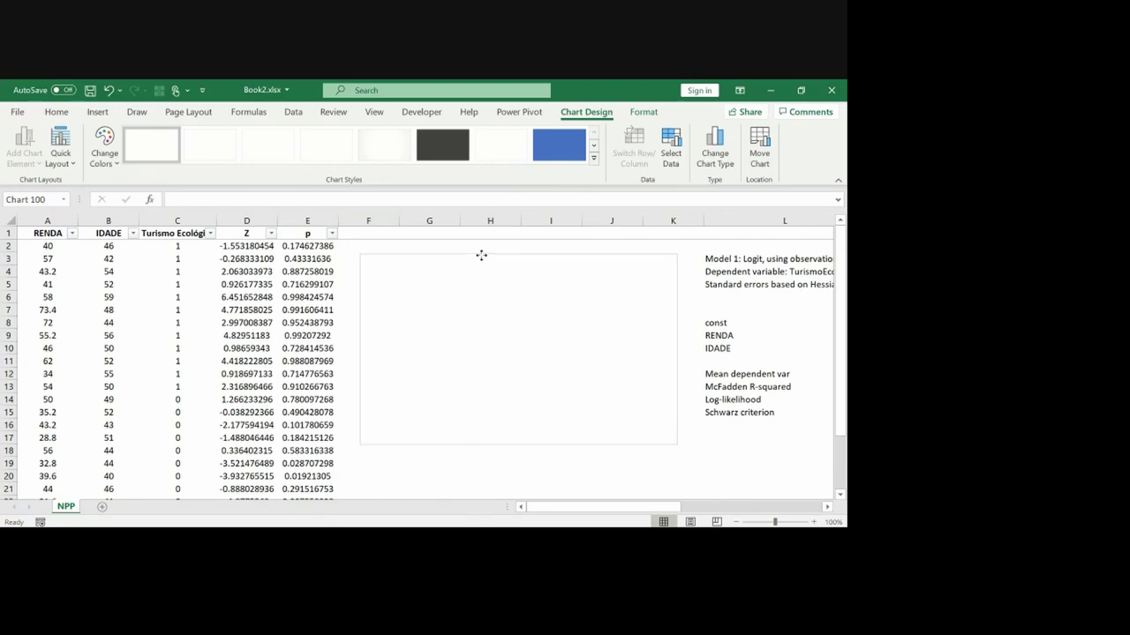
Step: Add a new data series to the empty scatter chart and name it "Turismo Ecológico"
right_click(430, 294)
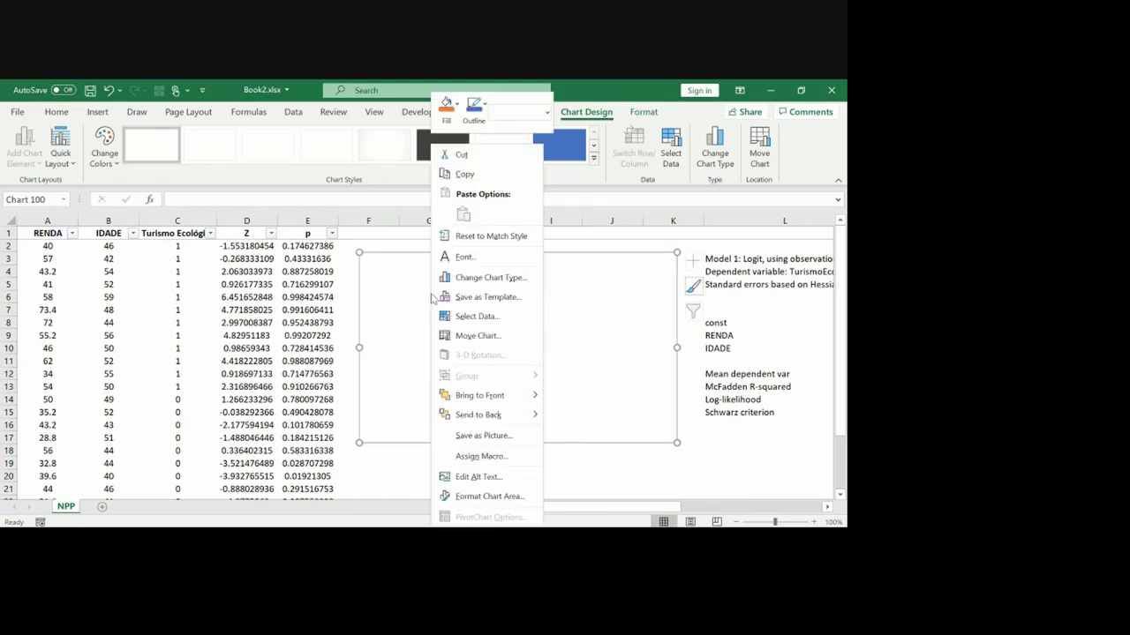
click(469, 317)
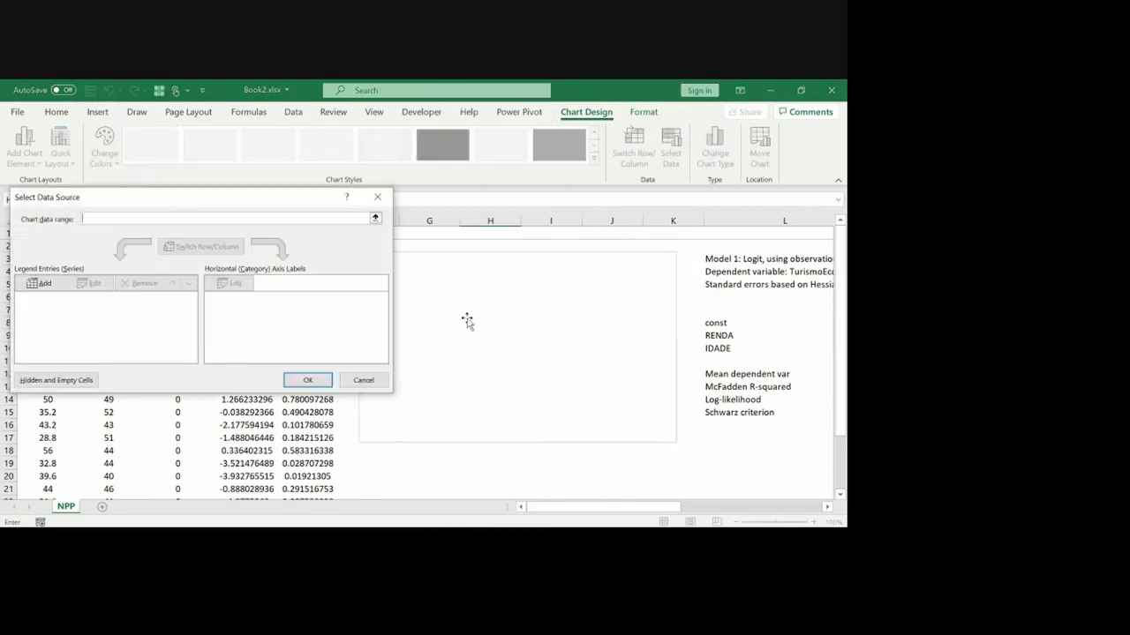
click(41, 284)
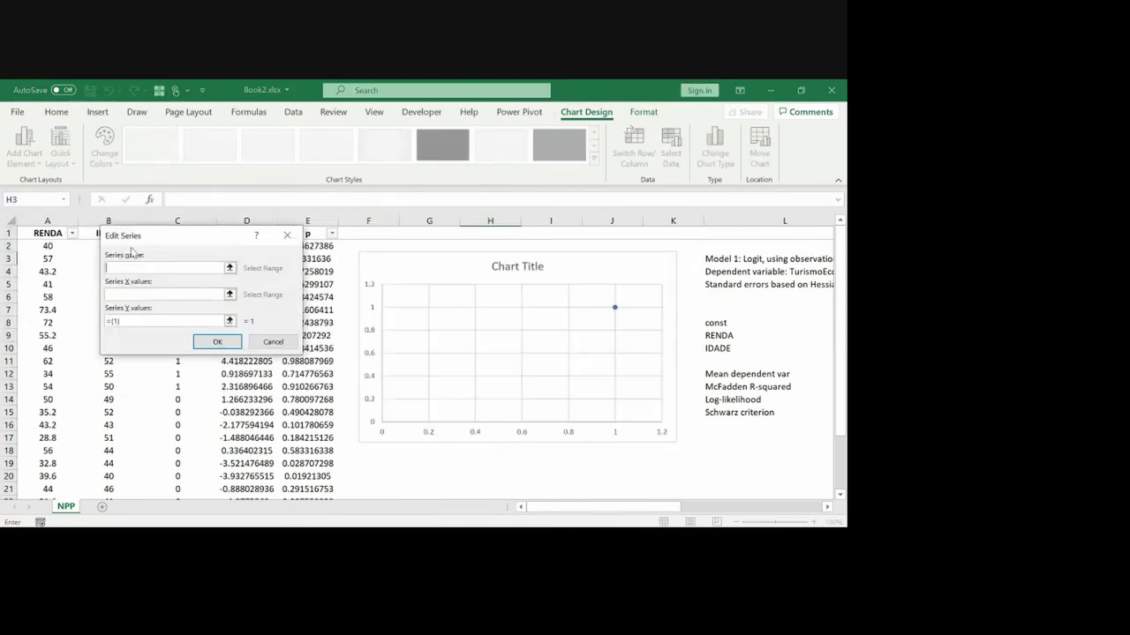
text(Turssmo)
key(BackSpace)
key(BackSpace)
text(mo Ecológico)
Step: Set the X values of the Turismo Ecológico series to the Z scores in D2:D13
click(229, 294)
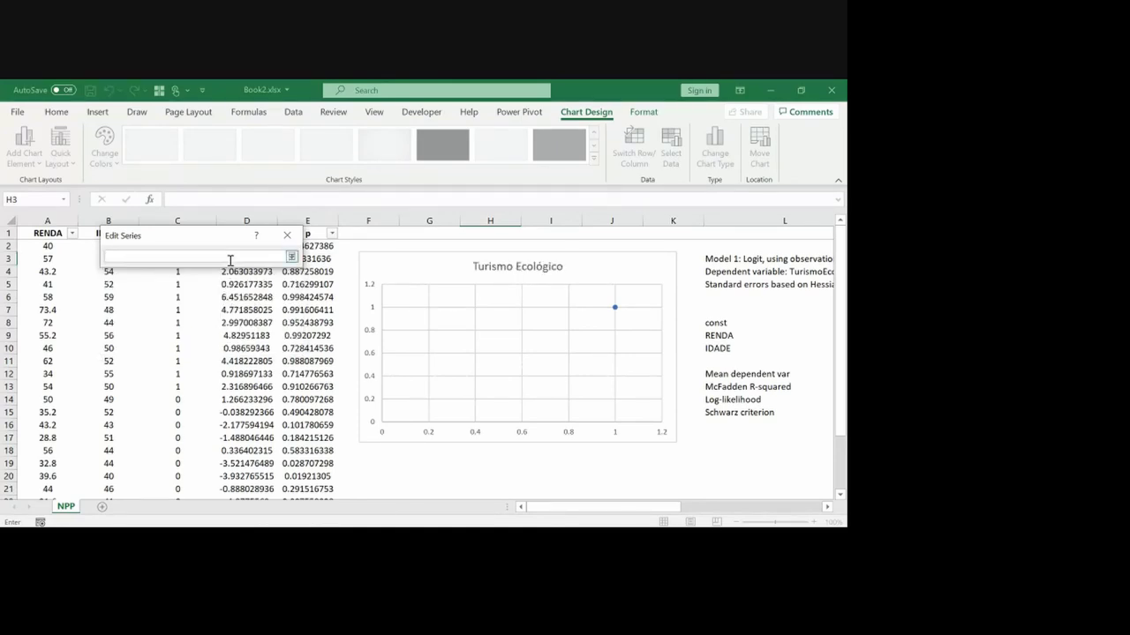
drag(210, 232, 220, 176)
drag(248, 246, 258, 247)
key(shift+Down)
key(shift+Down)
key(shift+Down)
key(shift+Down)
key(shift+Down)
key(shift+Down)
key(shift+Down)
key(shift+Down)
key(shift+Down)
key(shift+Down)
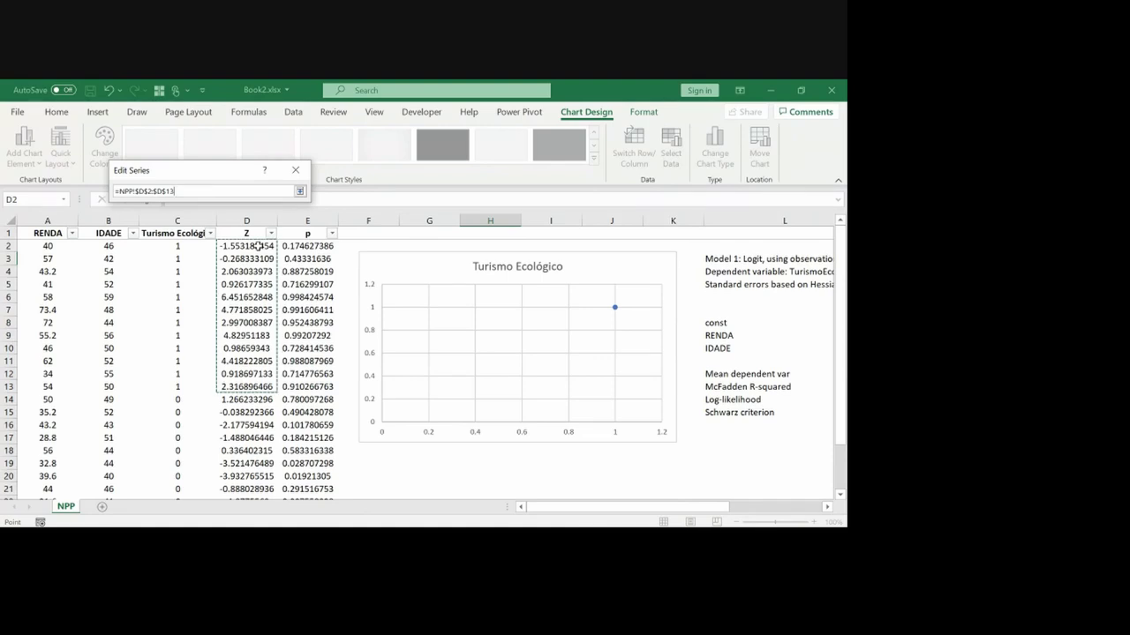
key(Return)
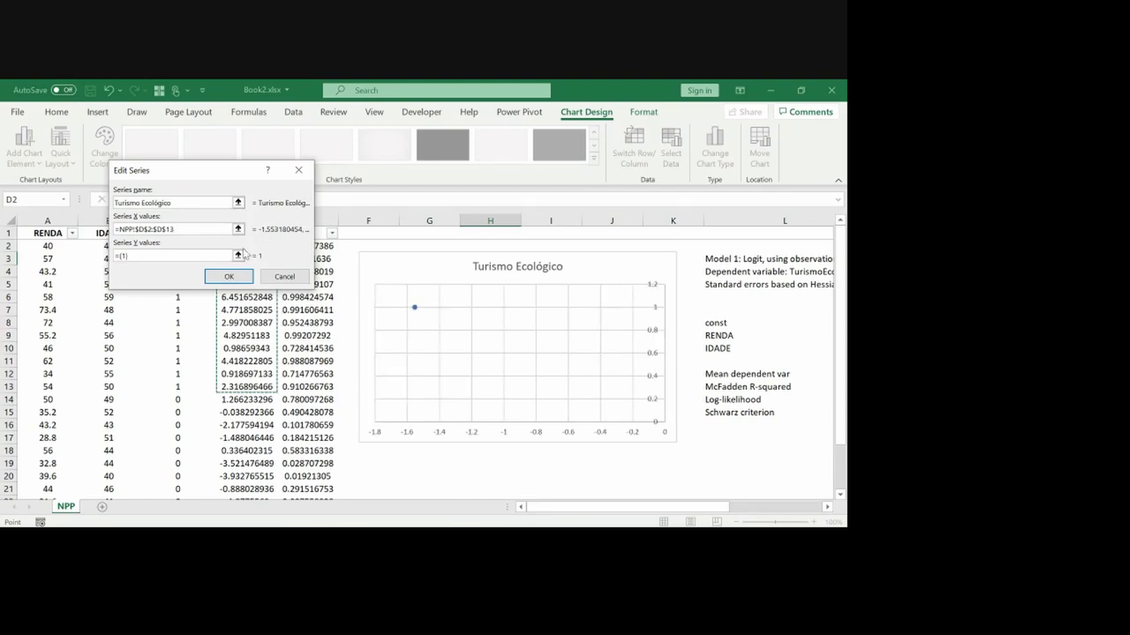
Step: Set the Y values of the Turismo Ecológico series to the probabilities in E2:E13 and accept the series
click(237, 256)
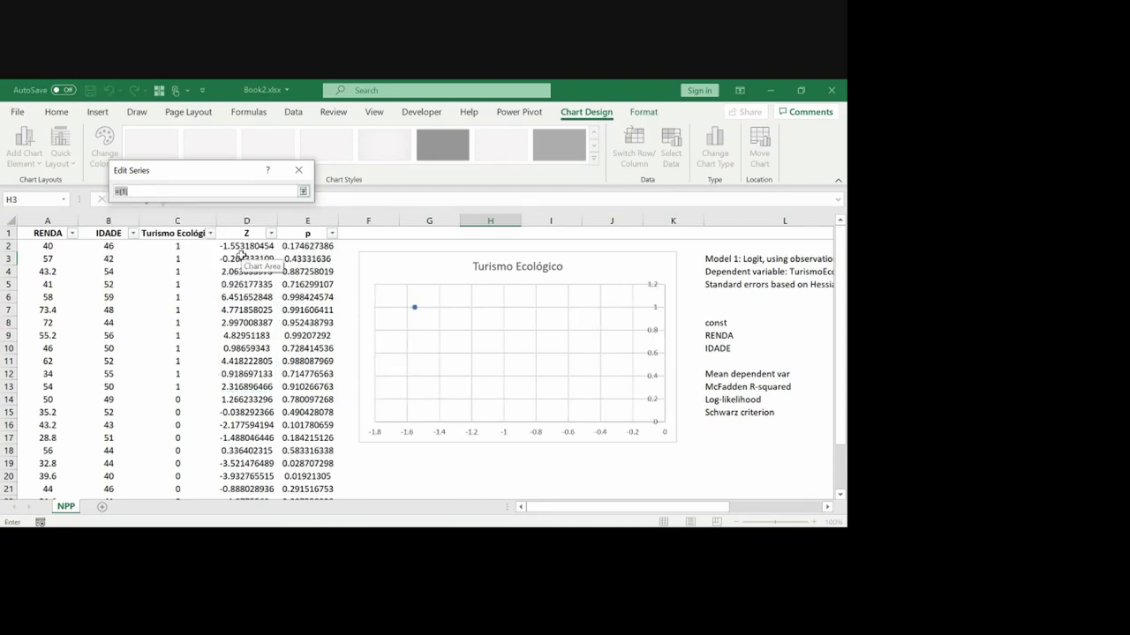
drag(292, 240, 322, 388)
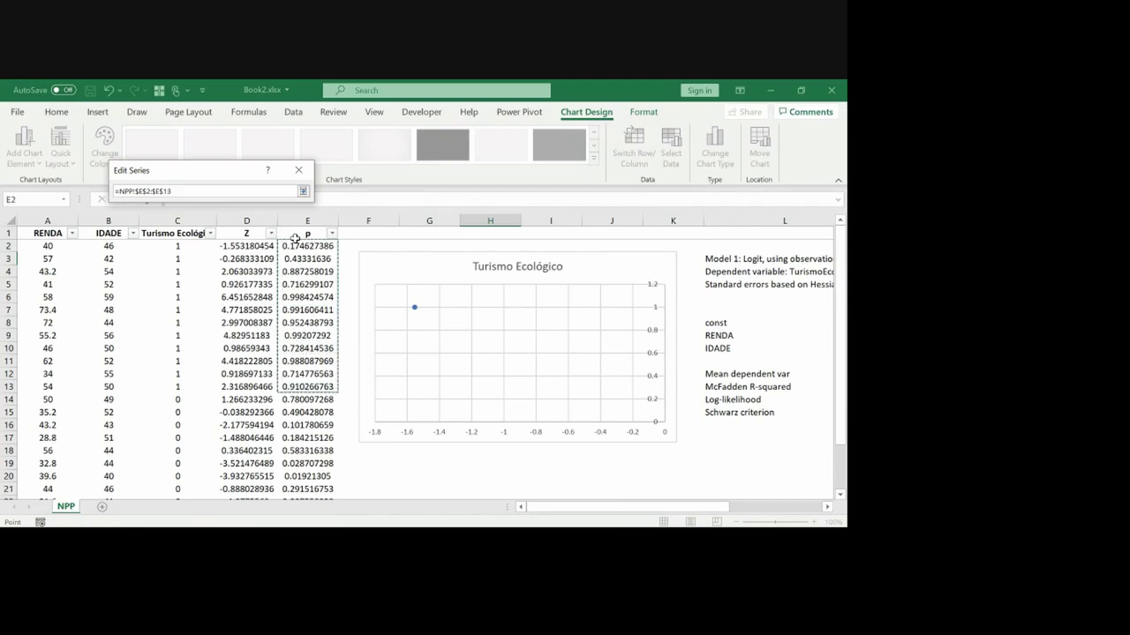
key(Return)
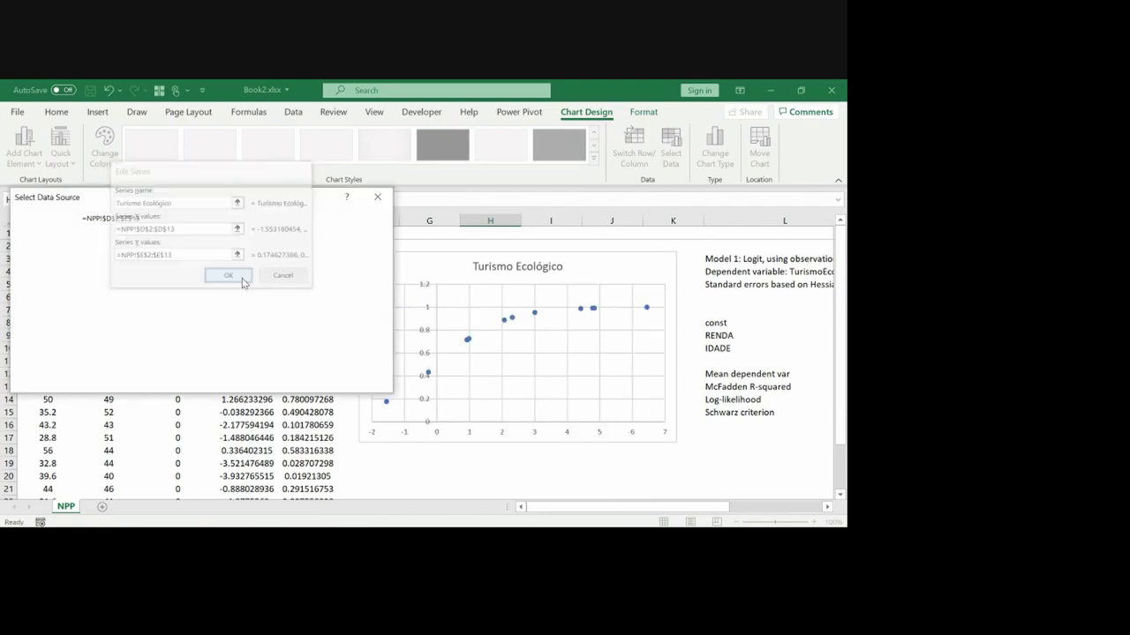
click(239, 278)
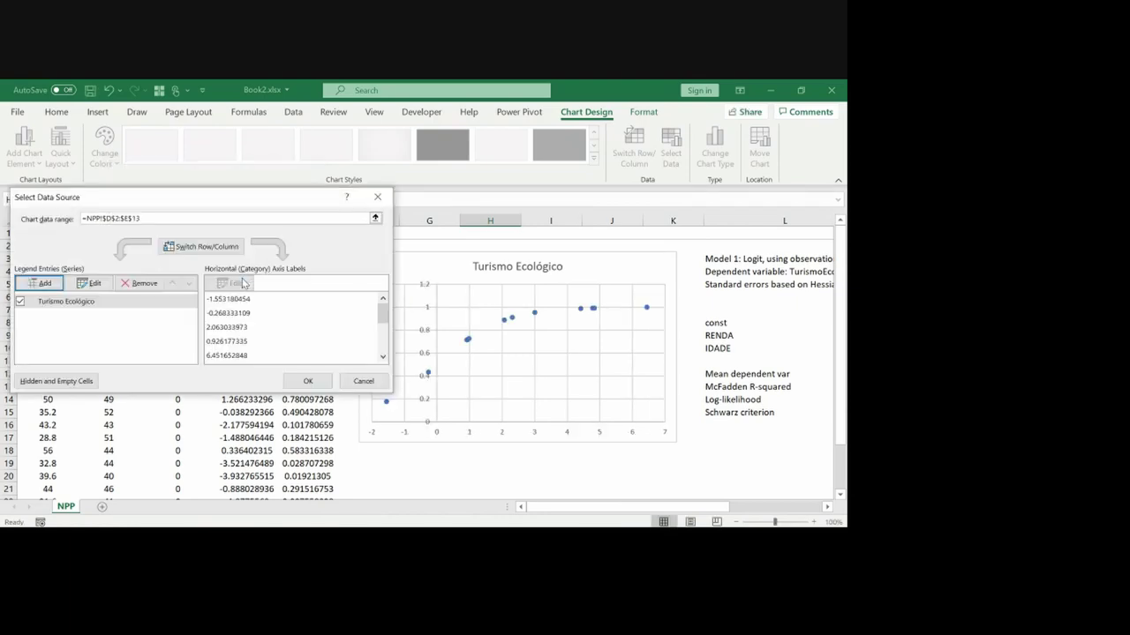
Step: Add a second series named "Turismo Tradicional" with the Z scores in D14:D25 as its X values
click(51, 287)
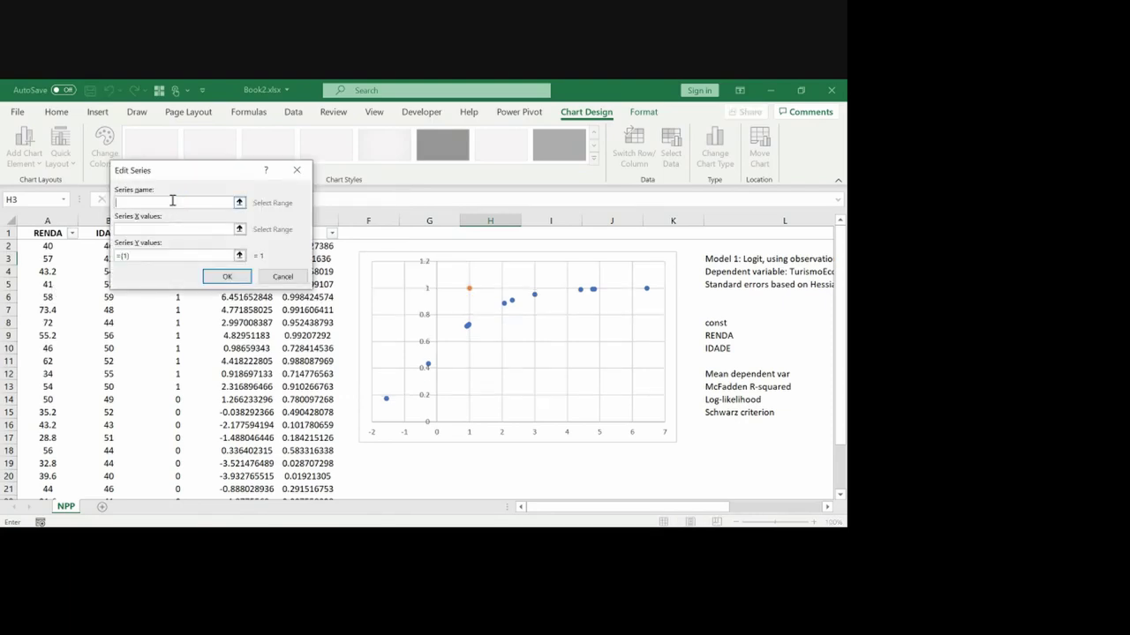
text(Turismo Tradicional)
click(240, 229)
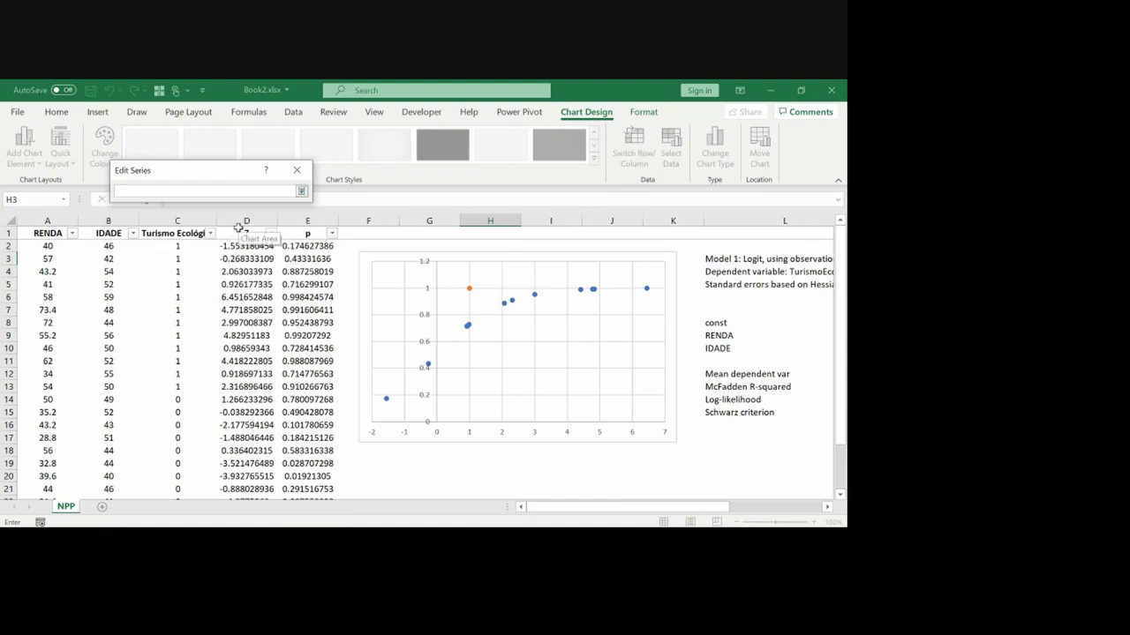
click(239, 245)
key(Down)
key(Down)
key(Down)
key(Down)
key(Down)
key(Down)
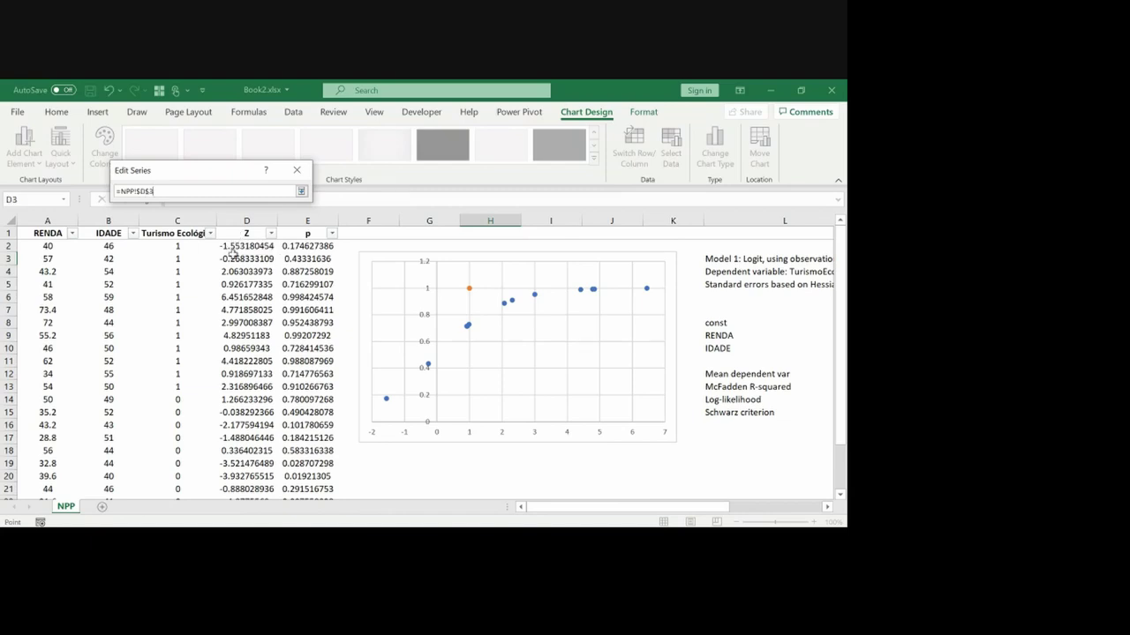
key(Down)
key(Down)
key(Down)
key(Down)
key(Down)
key(Down)
key(ctrl+shift+Down)
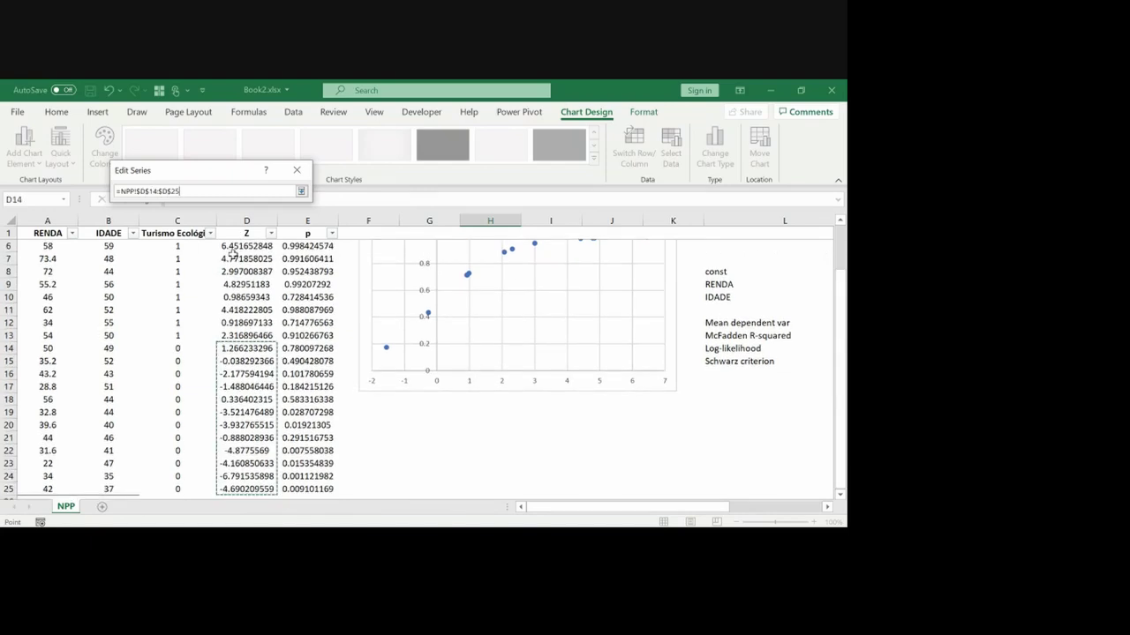
key(Return)
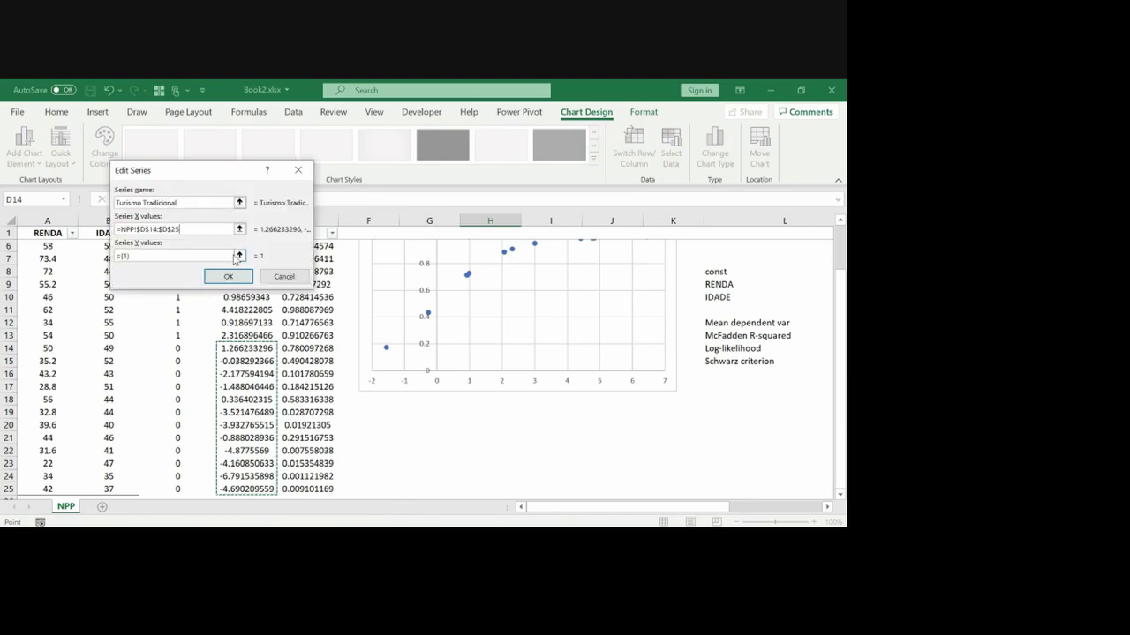
Step: Set the Y values of the Turismo Tradicional series to E14:E25 and accept the chart's data source
click(238, 255)
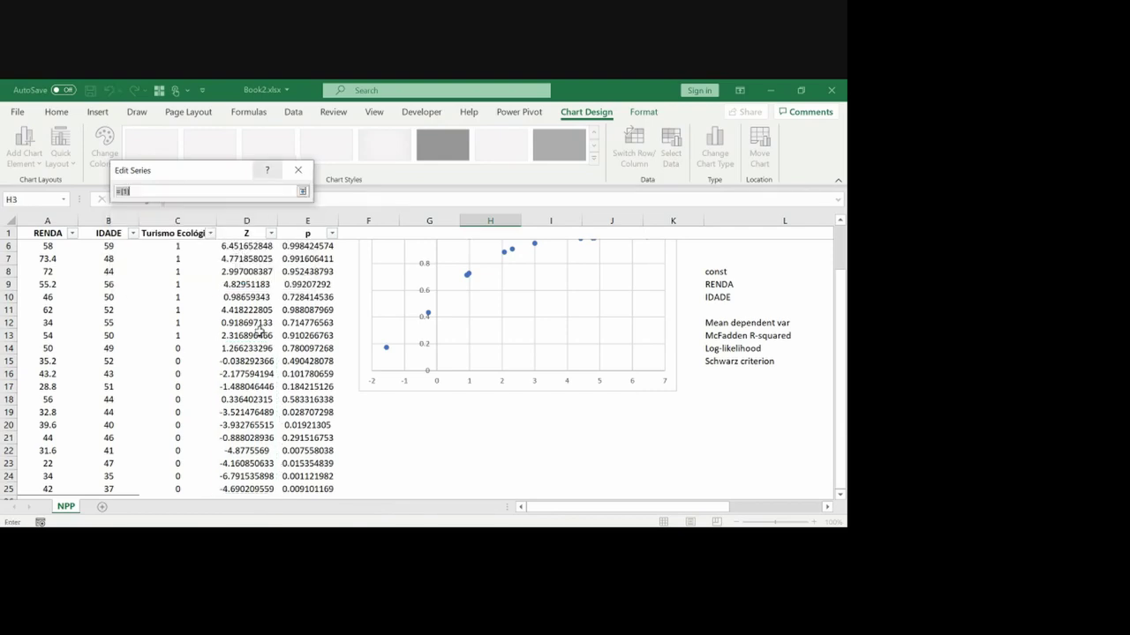
click(255, 348)
key(Right)
key(ctrl+shift+Down)
key(Return)
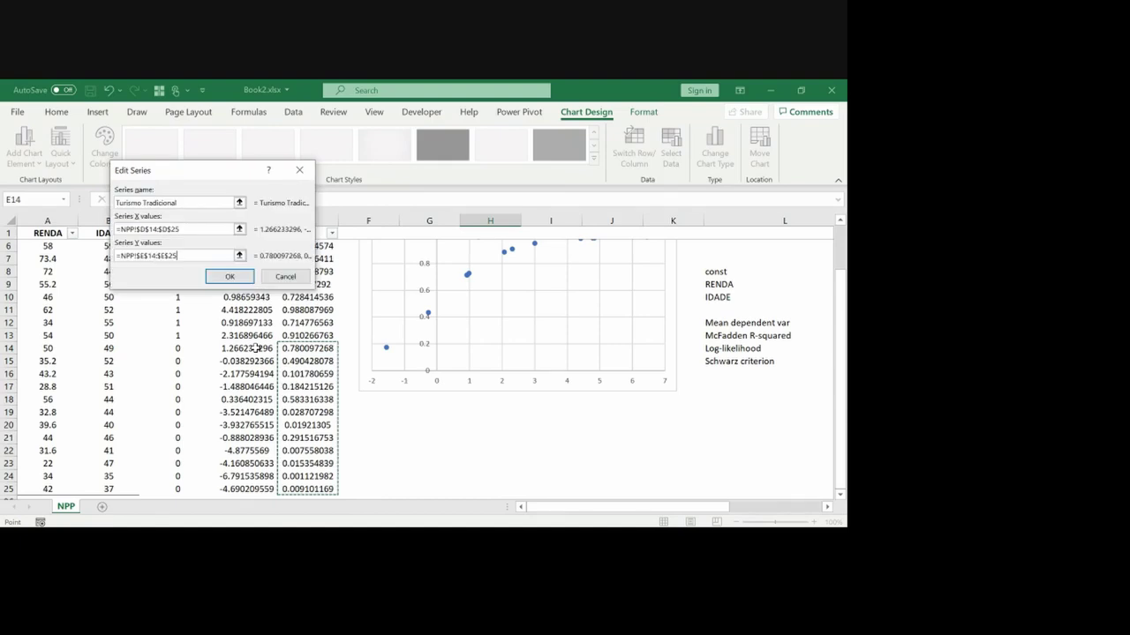
key(Return)
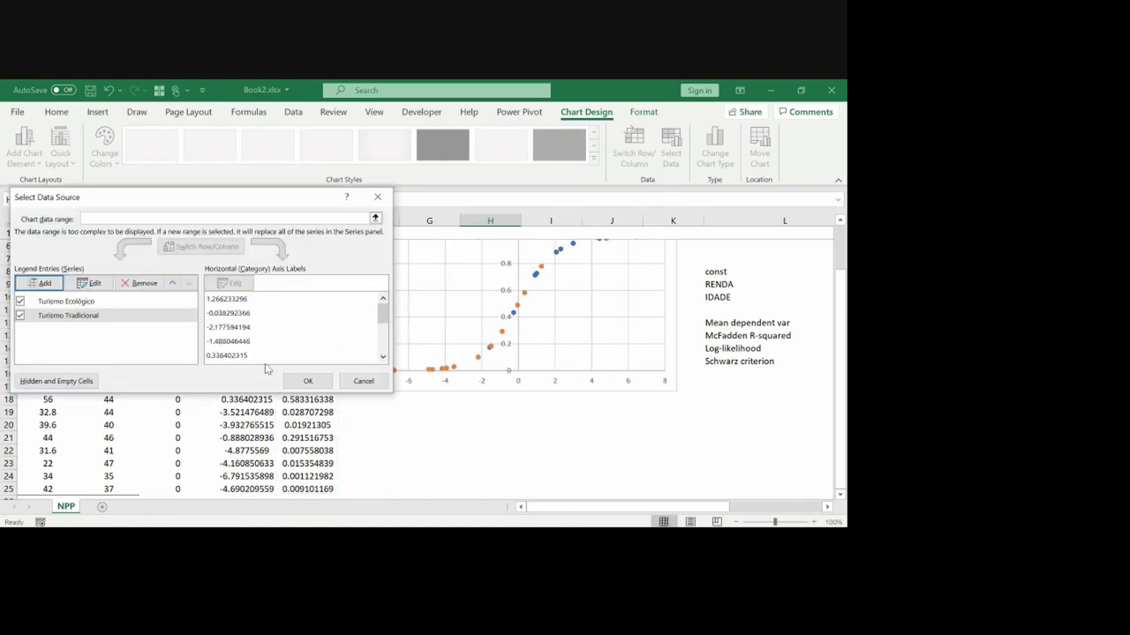
click(292, 386)
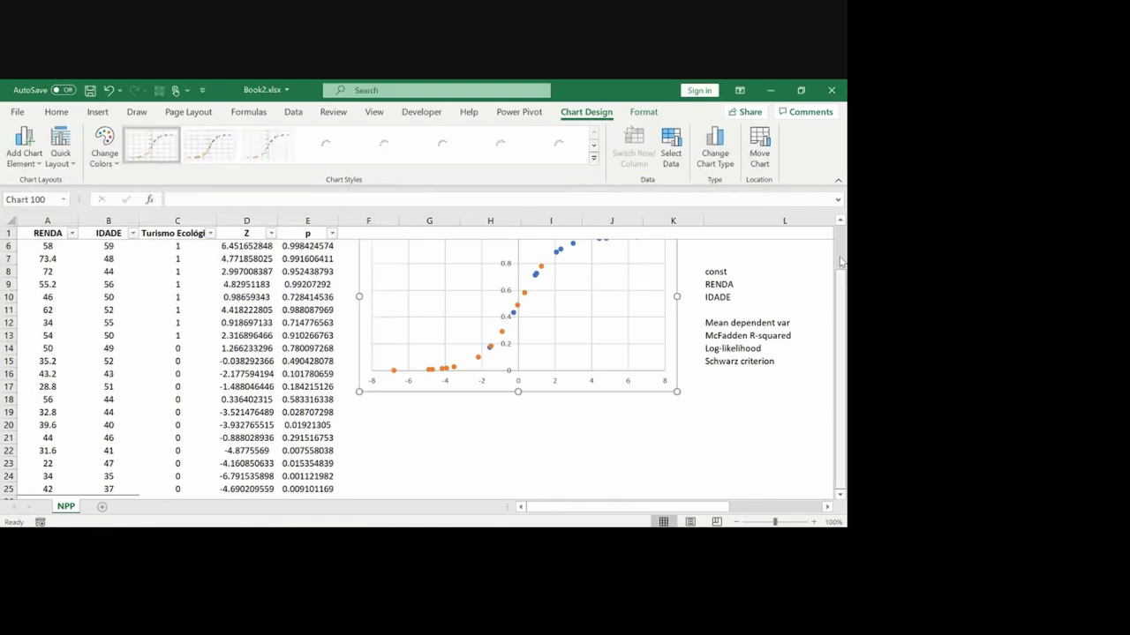
Step: Add a primary horizontal axis title to the scatter chart with the text "Z"
scroll(841, 265, up, 1)
scroll(841, 265, up, 1)
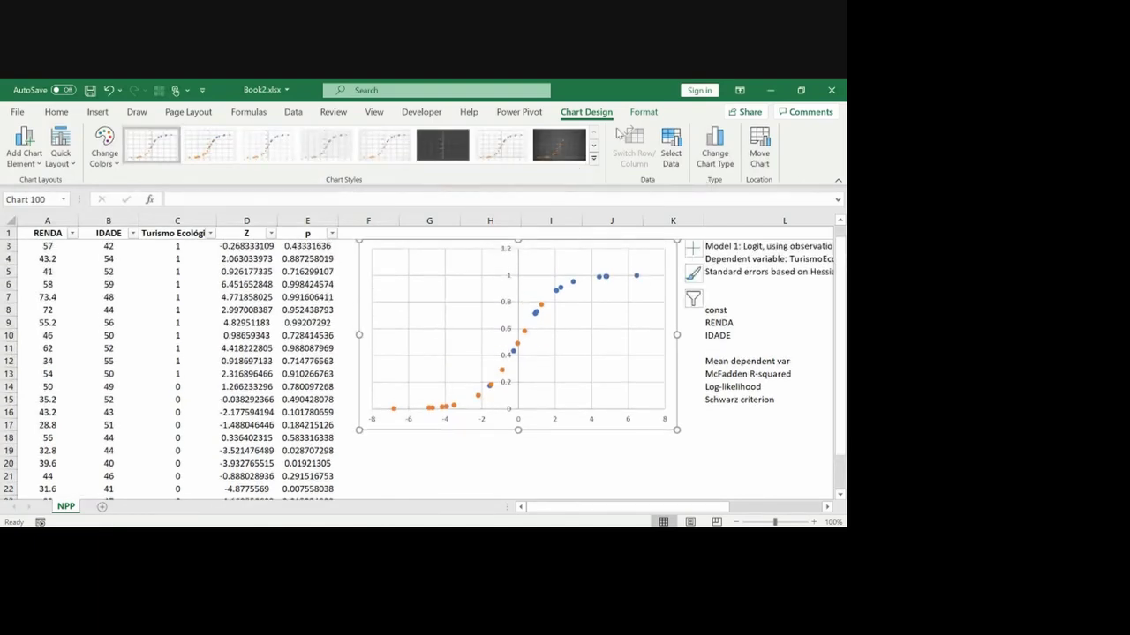
click(645, 114)
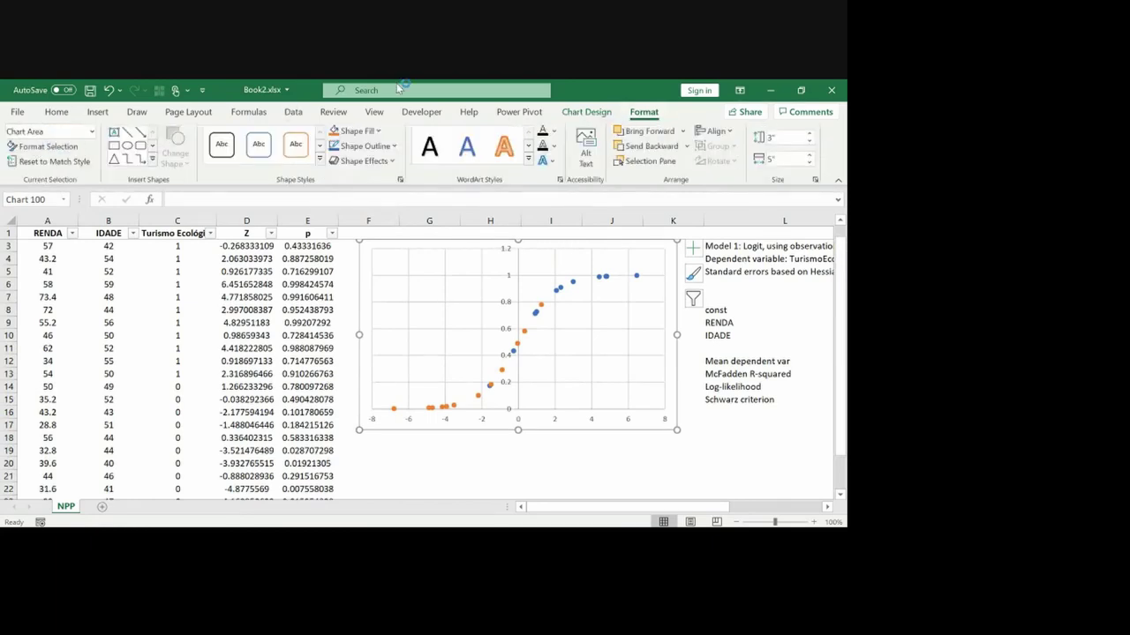
click(578, 111)
click(23, 145)
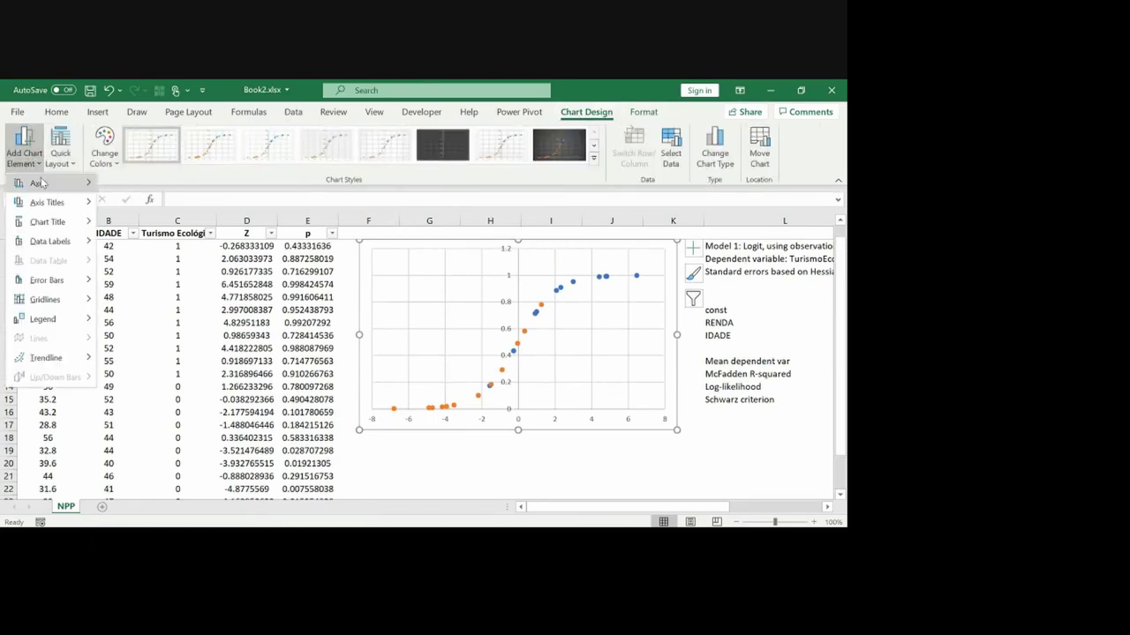
mouse_move(46, 203)
click(150, 189)
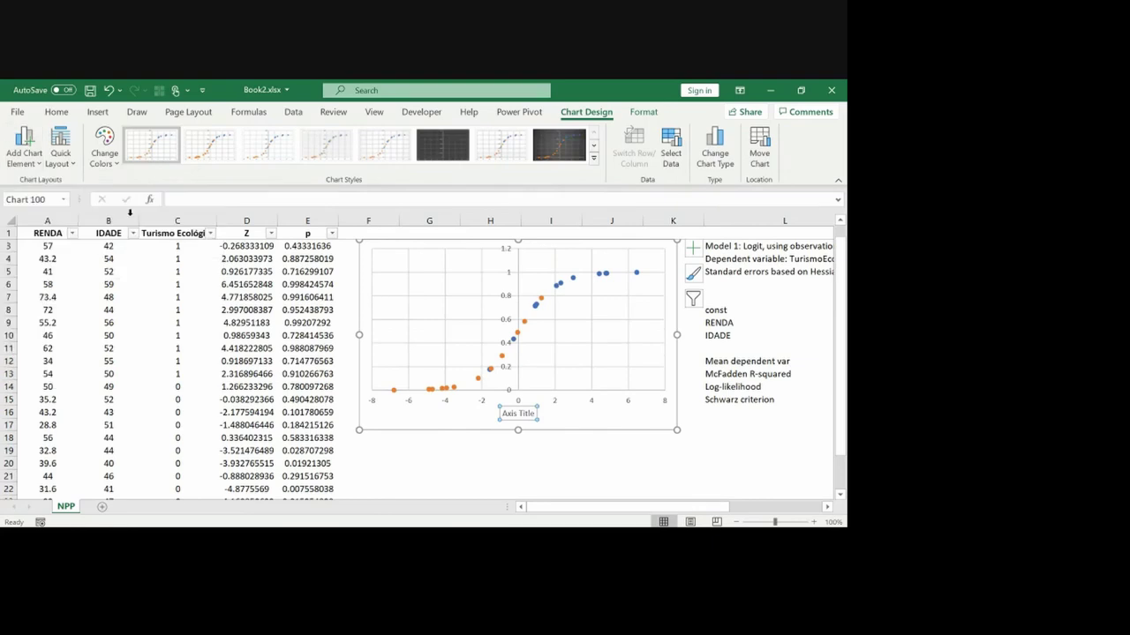
drag(503, 413, 540, 414)
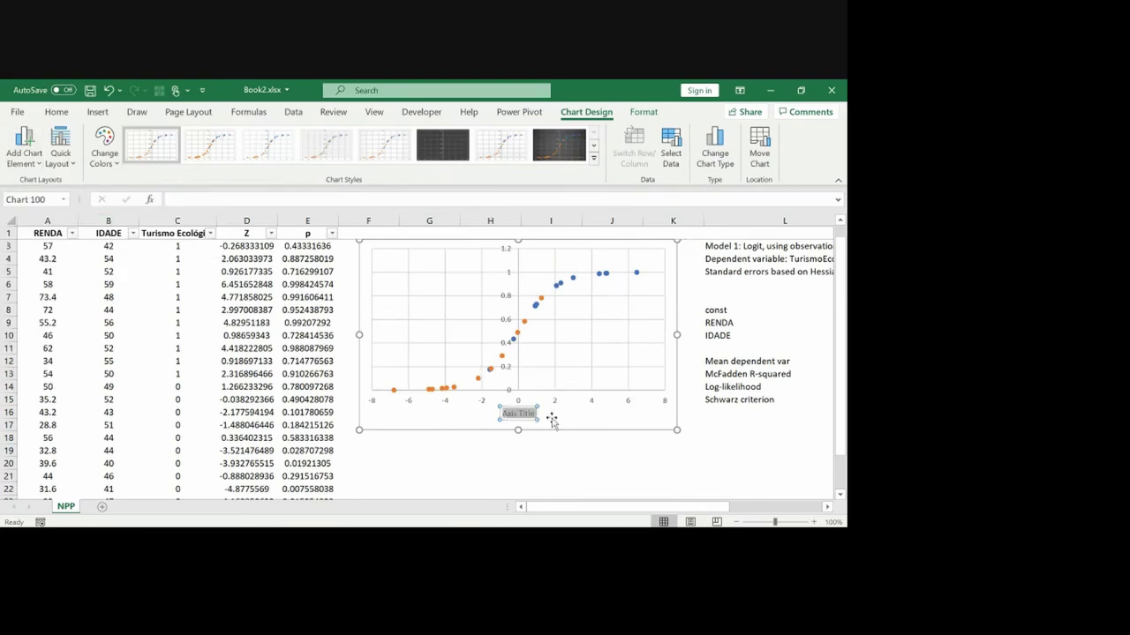
key(BackSpace)
text(Z)
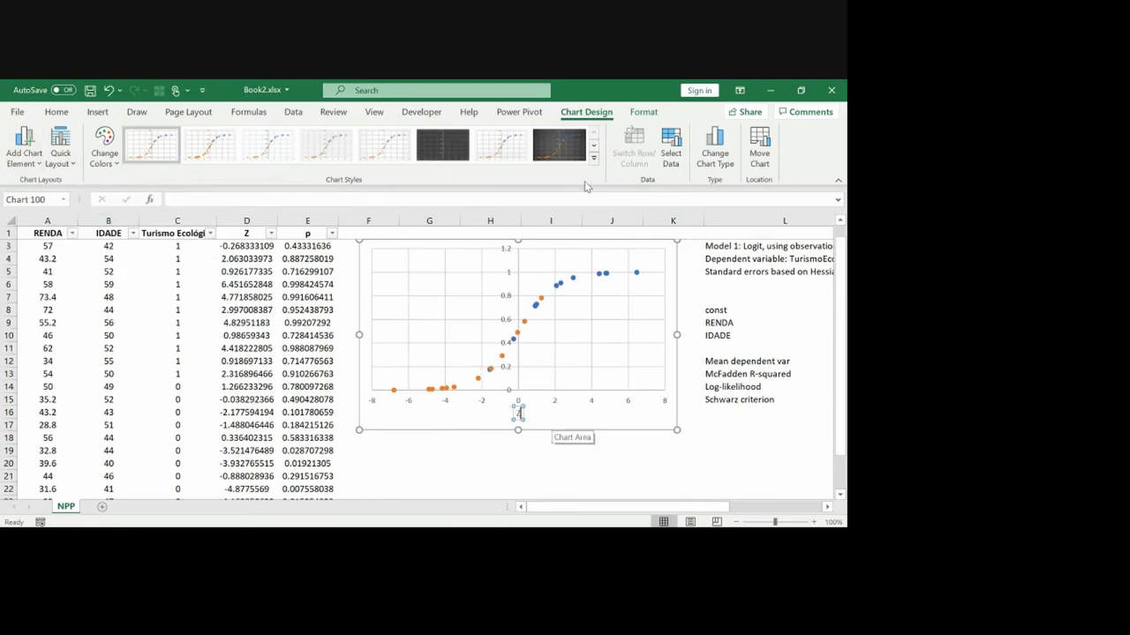
Step: Add a primary vertical axis title to the scatter chart with the text "Probabilidade"
click(19, 159)
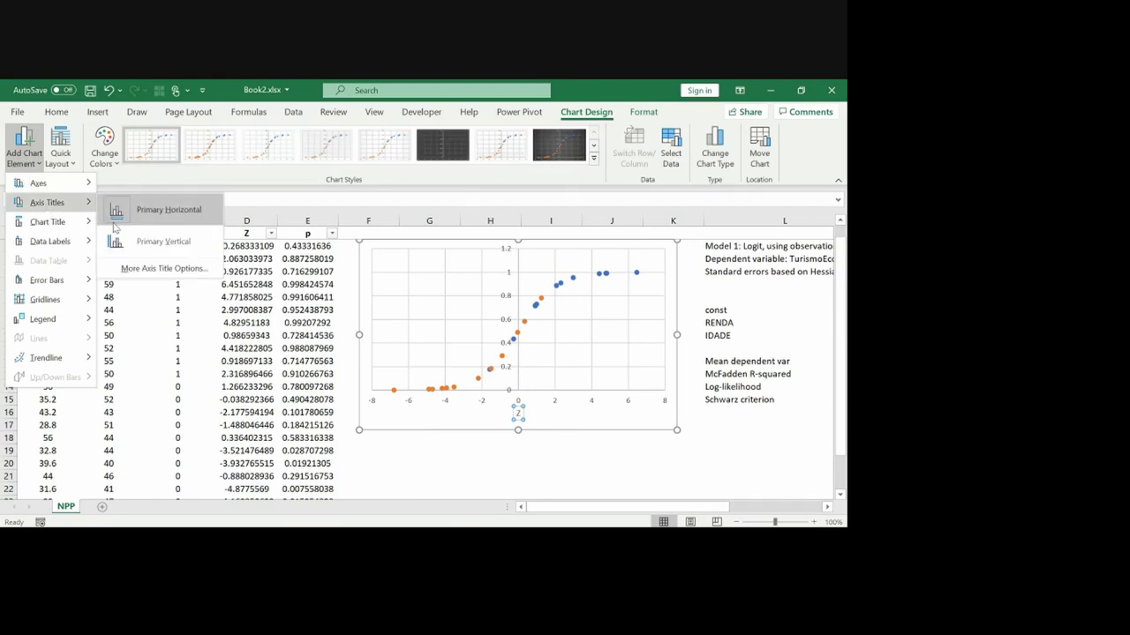
click(134, 240)
text(Probabilidade)
key(Return)
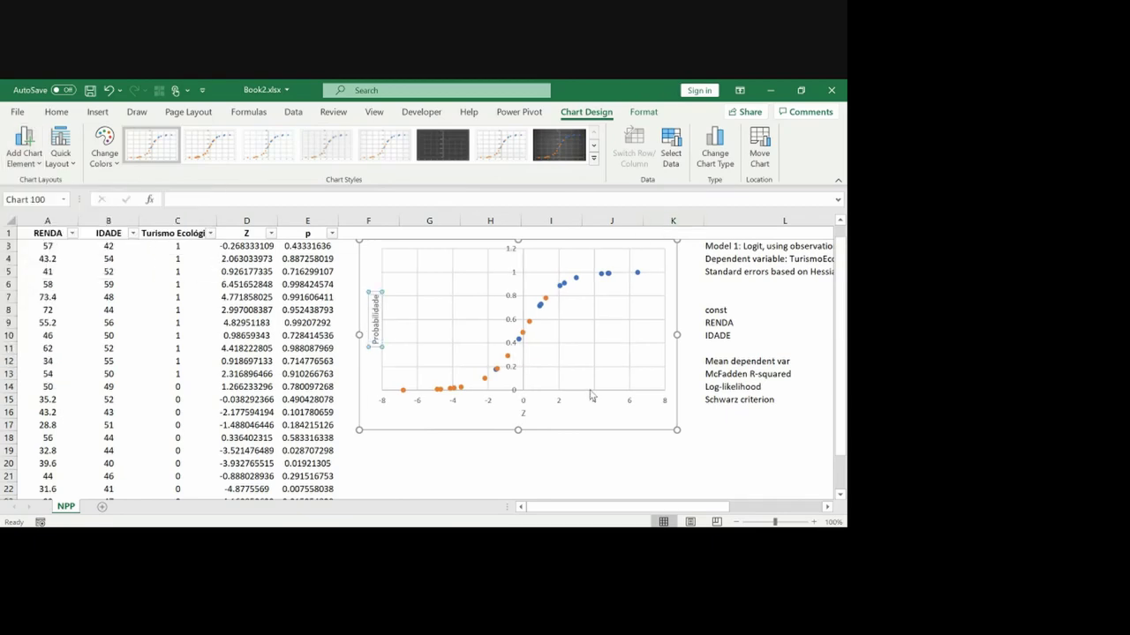
click(543, 438)
click(481, 462)
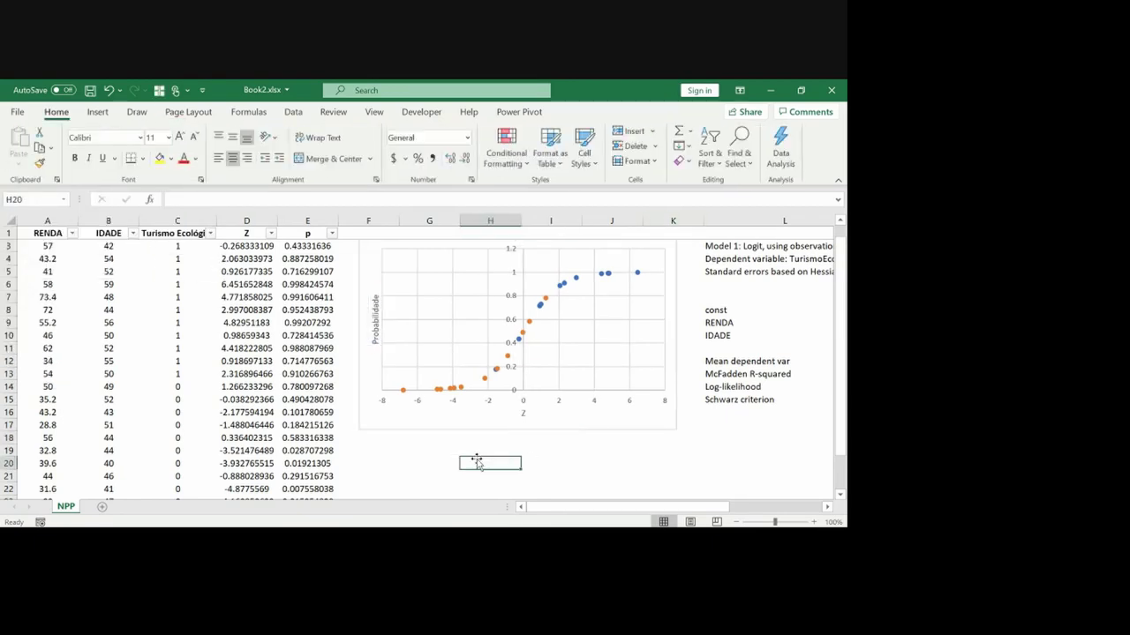
Step: Make the Z and Probabilidade axis titles of the scatter chart bold
click(523, 415)
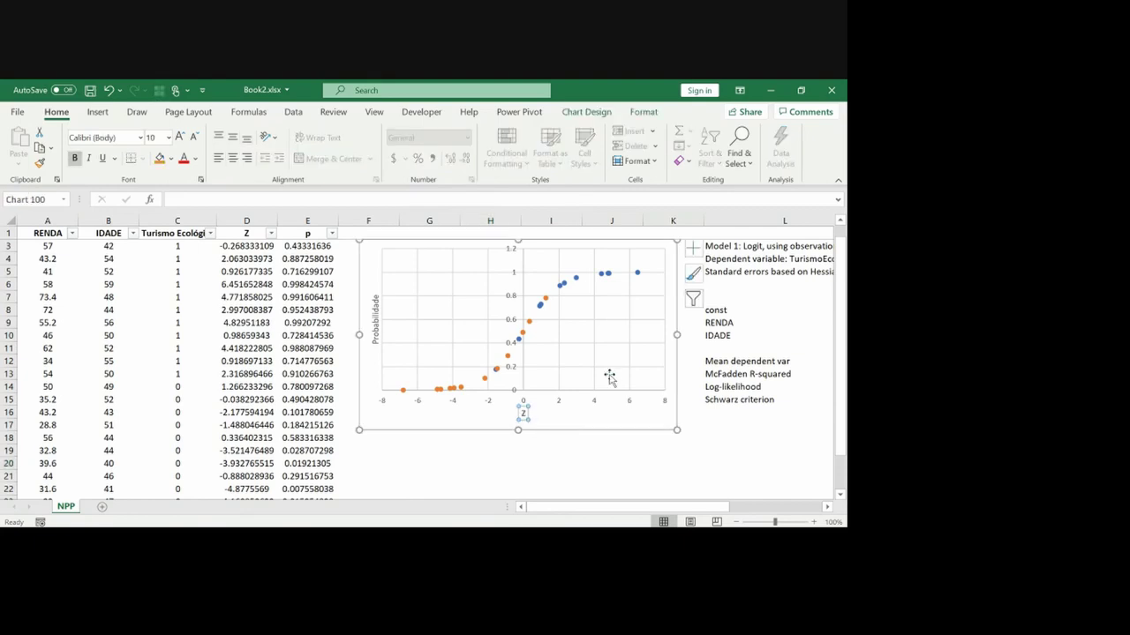
click(429, 436)
click(374, 329)
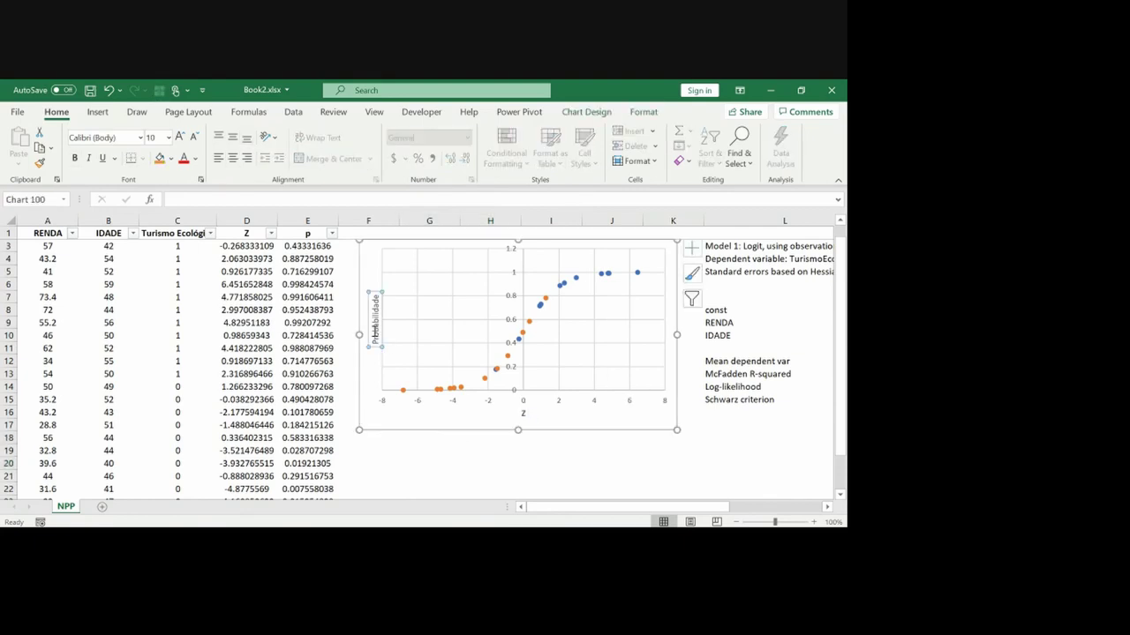
click(428, 465)
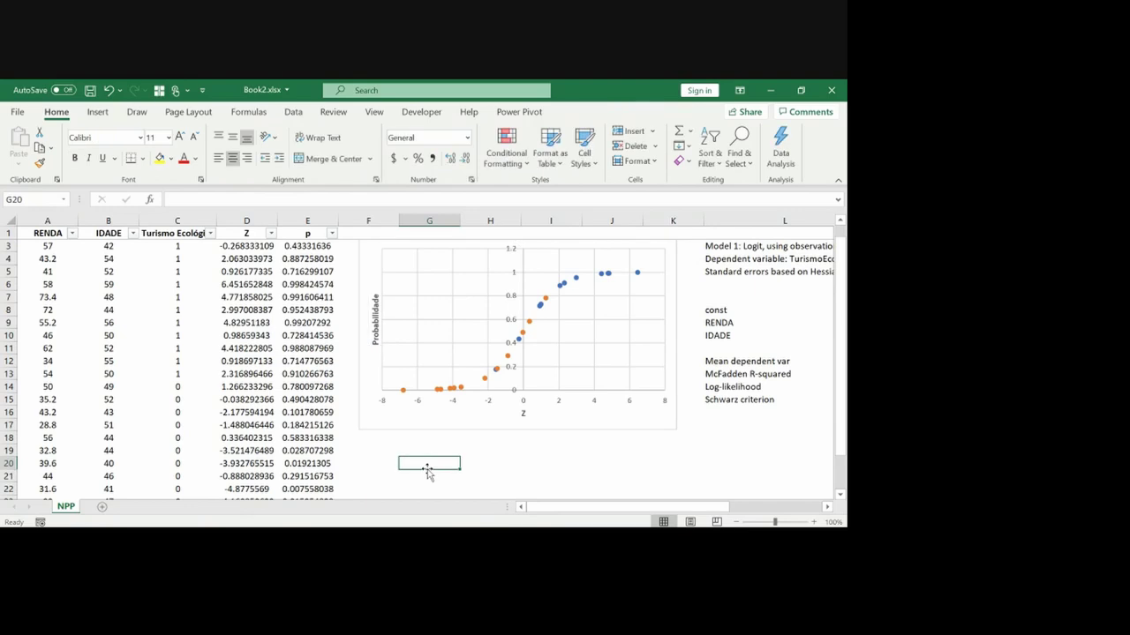
key(Left)
key(Left)
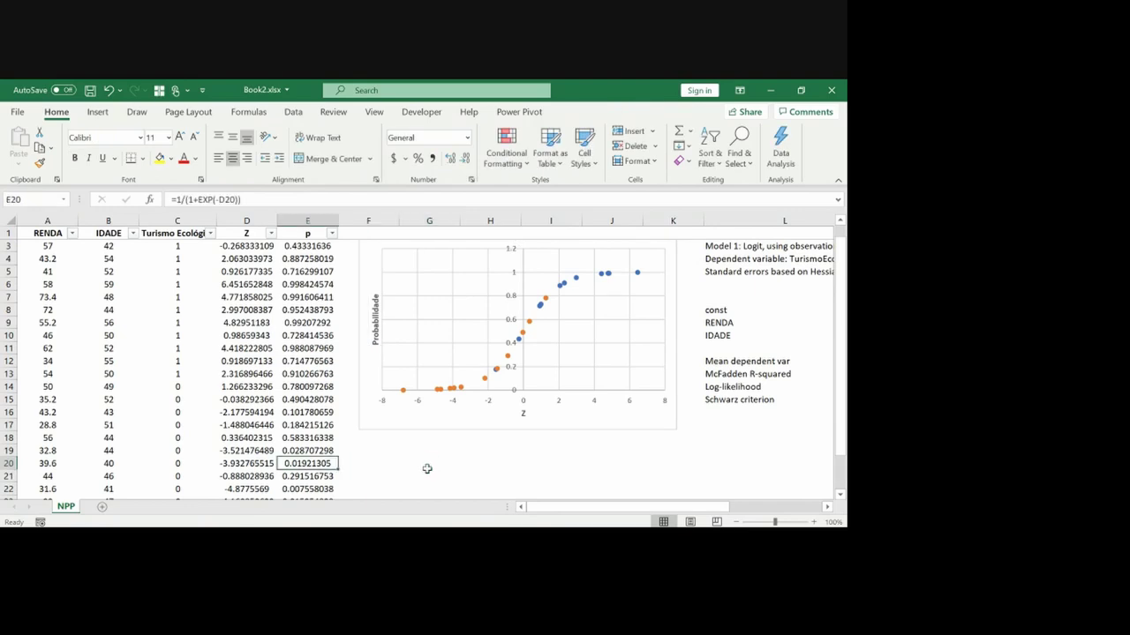
key(Down)
key(Down)
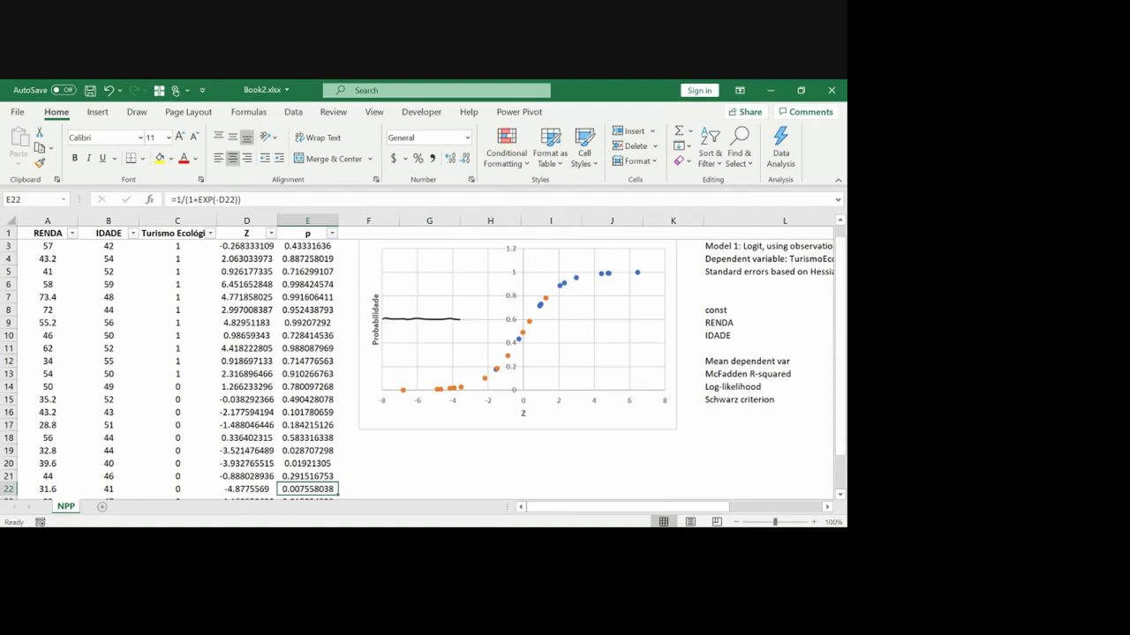
Step: Annotate the scatter chart with a horizontal line at about 0.6, marks on the misclassified points and the handwritten note "3 erros"
drag(558, 319, 665, 322)
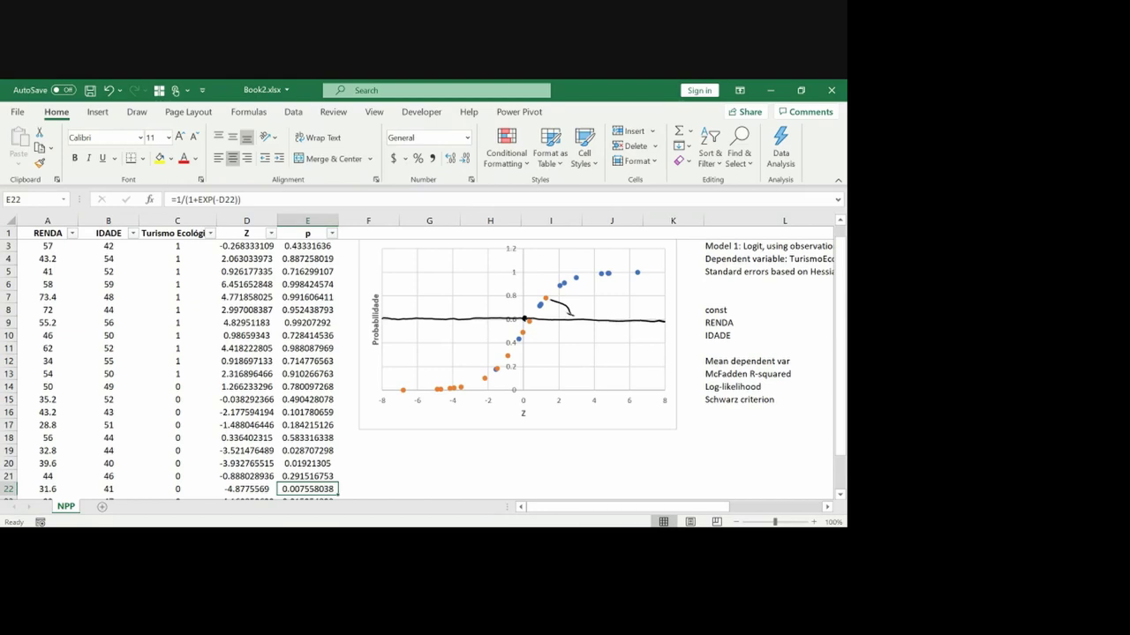
mouse_move(566, 308)
mouse_down()
mouse_move(574, 315)
mouse_move(551, 303)
mouse_up()
drag(573, 449, 608, 451)
drag(609, 449, 623, 447)
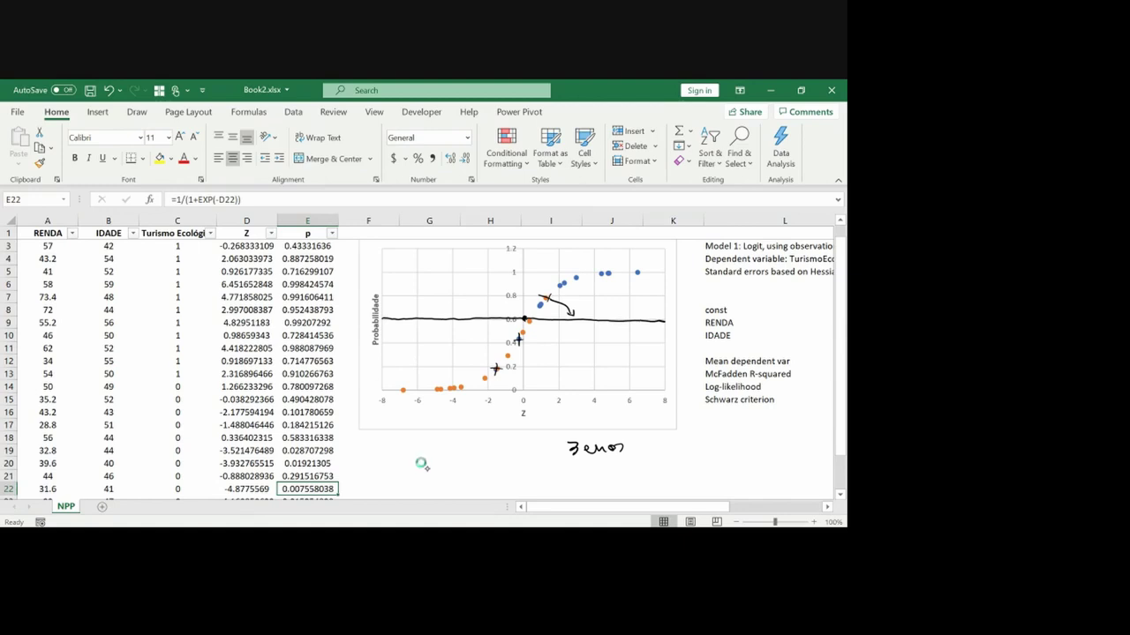
click(596, 450)
Step: Insert two columns at column F and enter the header "Classificação" in F1
click(371, 232)
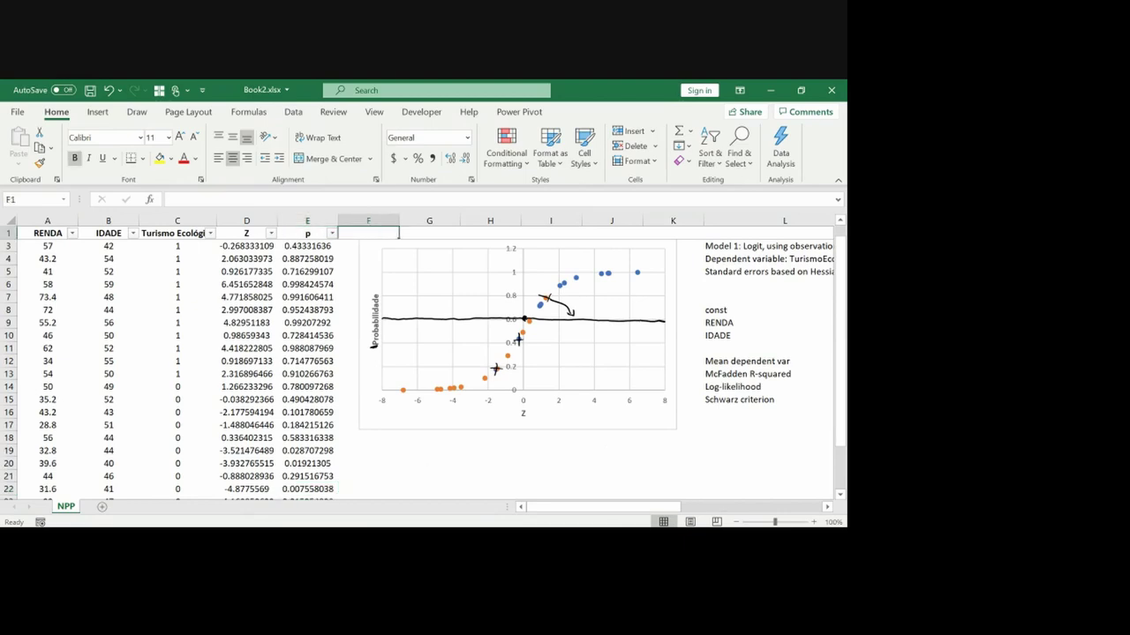
click(377, 216)
key(ctrl+shift+equal)
key(ctrl+shift+equal)
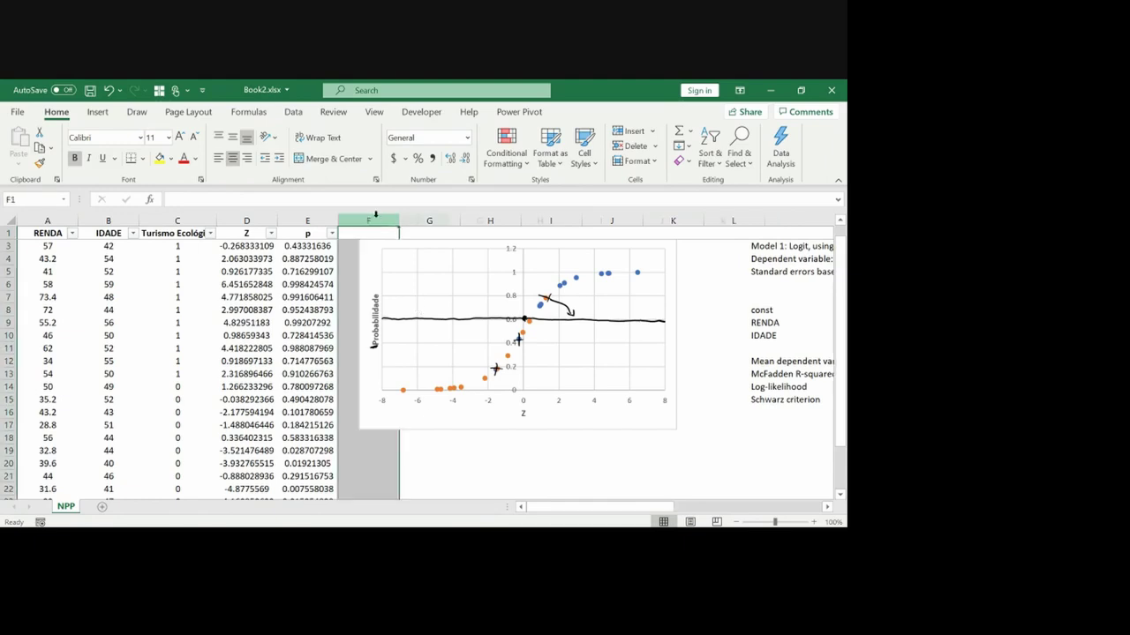
text(Classificação)
key(Return)
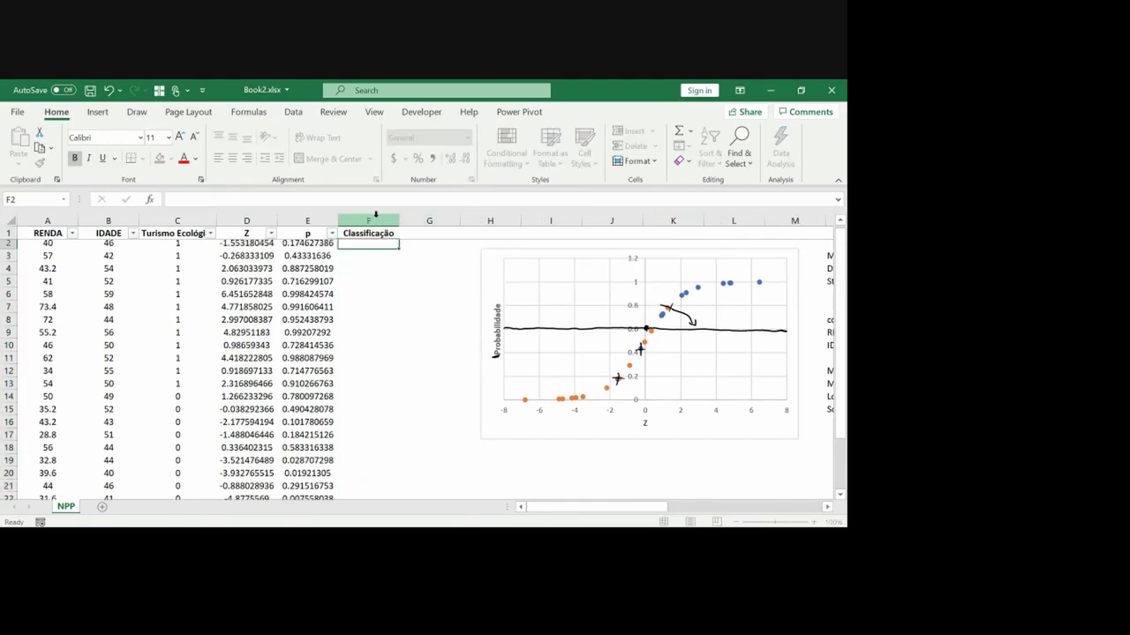
Step: Enter the header "Erro Total" in G1, beside the Classificação header
key(Up)
key(Right)
text(E)
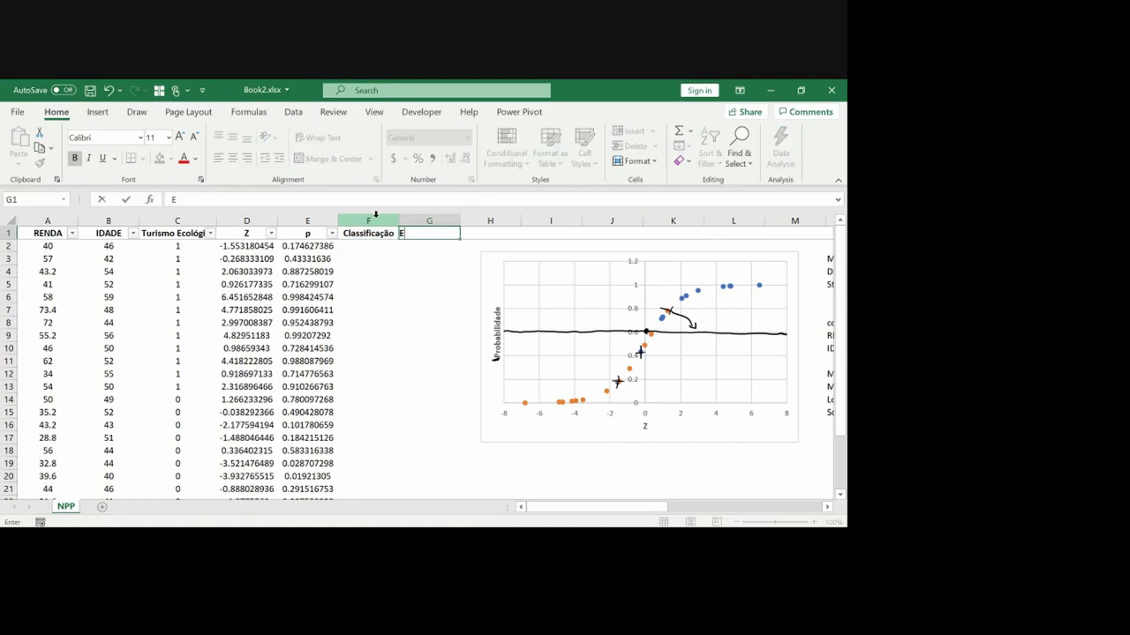
text(rro Total)
Step: Insert more empty columns at column H and a blank row above the header row
click(481, 220)
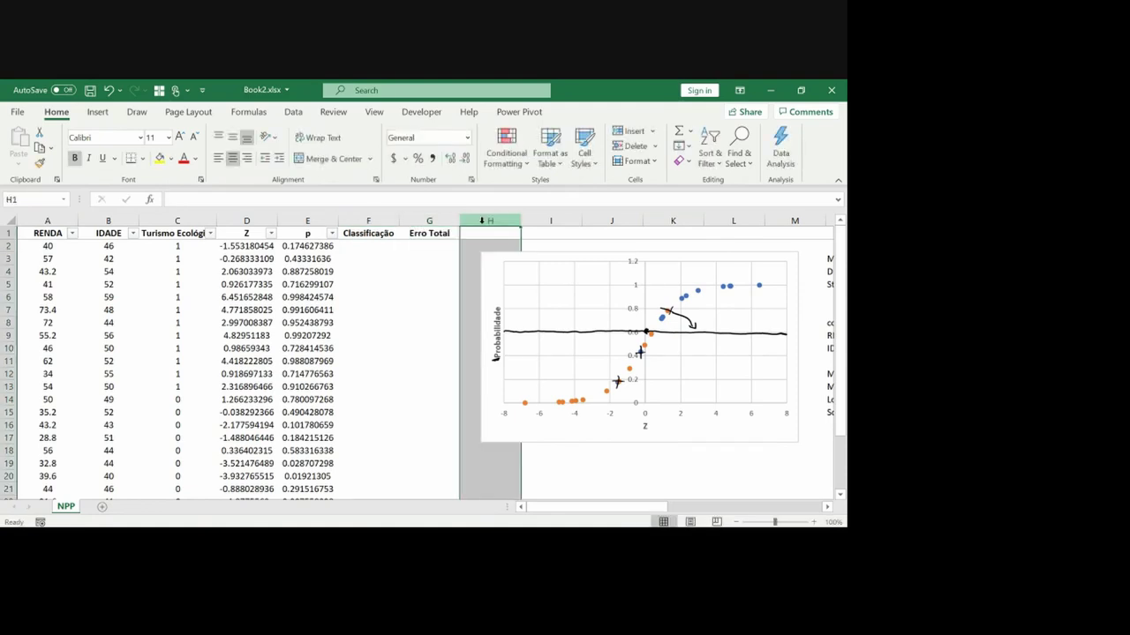
key(ctrl+shift+equal)
key(ctrl+z)
key(ctrl+z)
key(ctrl+z)
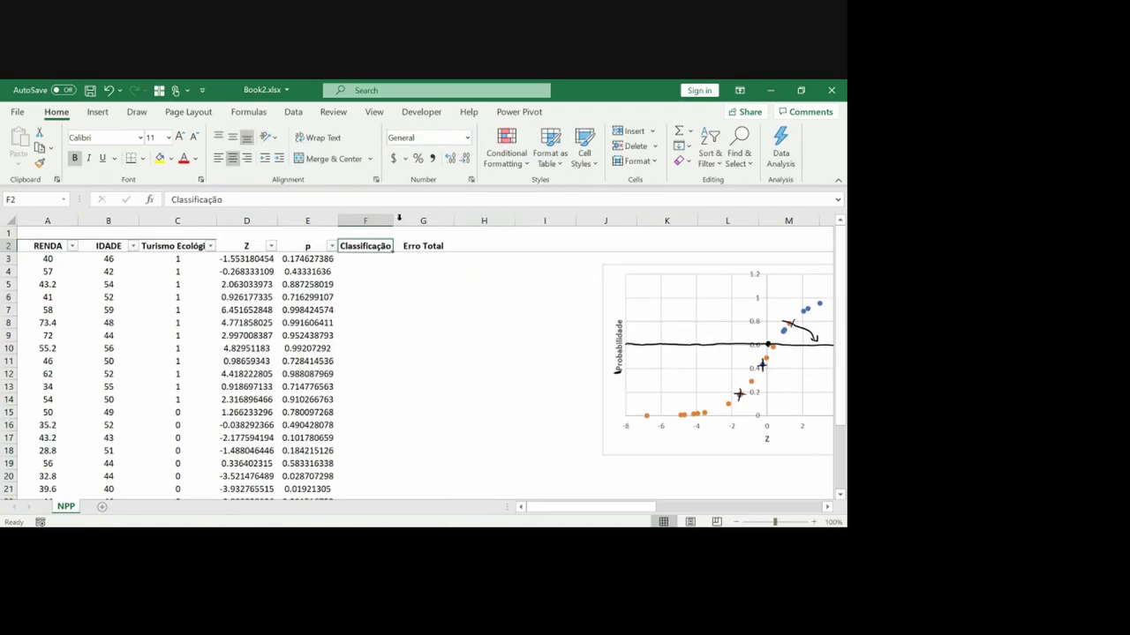
Step: Enter the headers "TE-TE" in H2 and "TE-TT" in I2, and fit both column widths to their contents
click(458, 243)
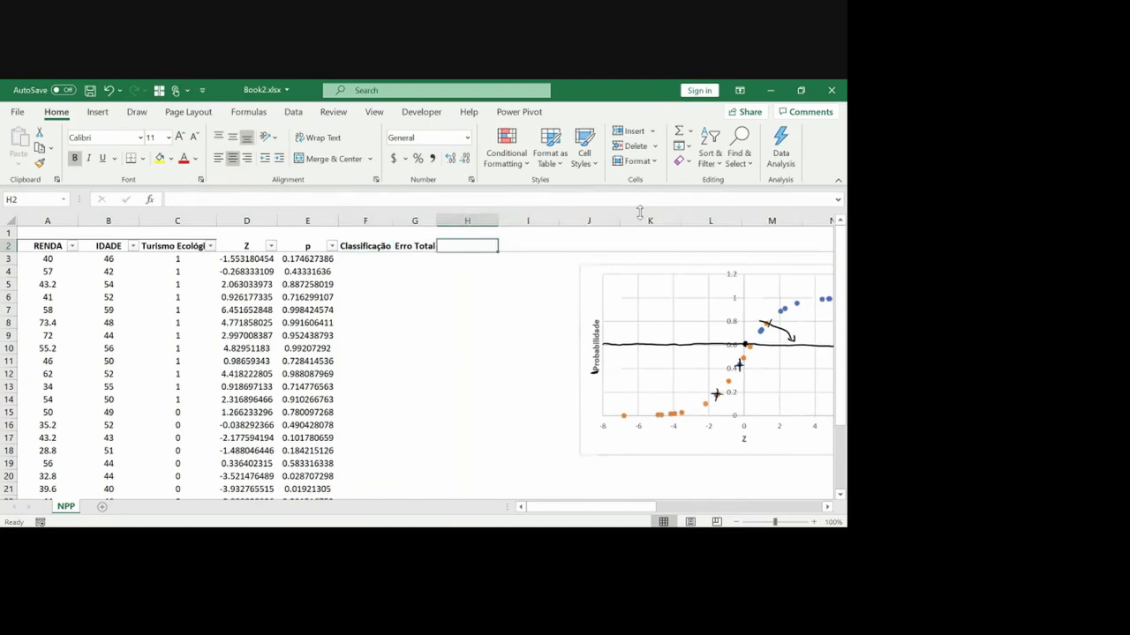
text(TE-TE)
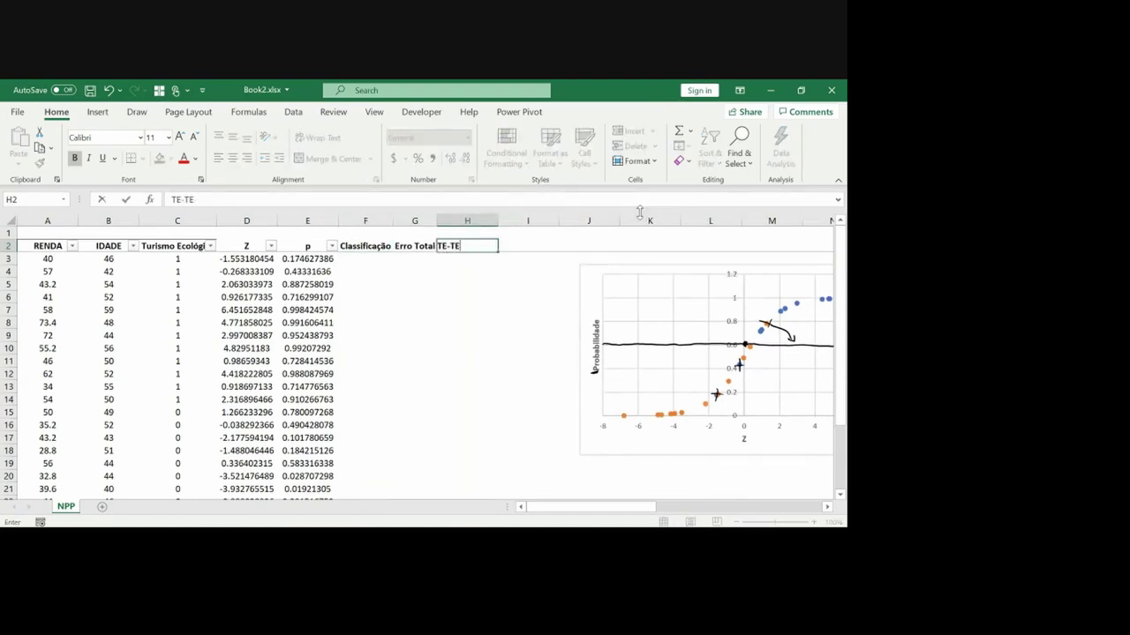
key(Return)
key(Up)
key(Right)
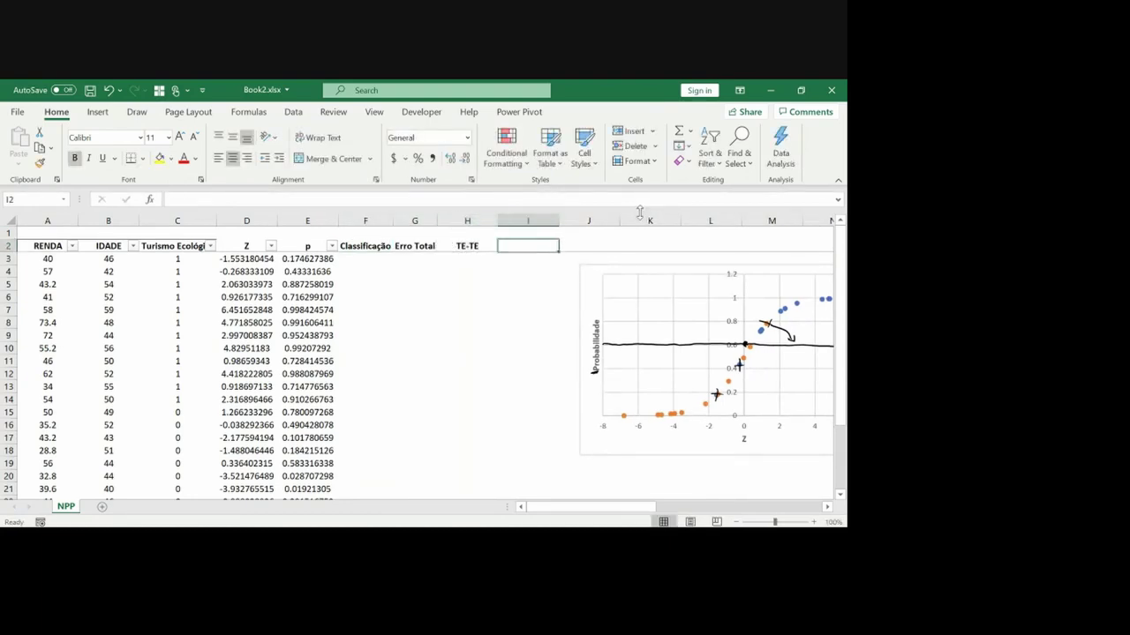
text(T)
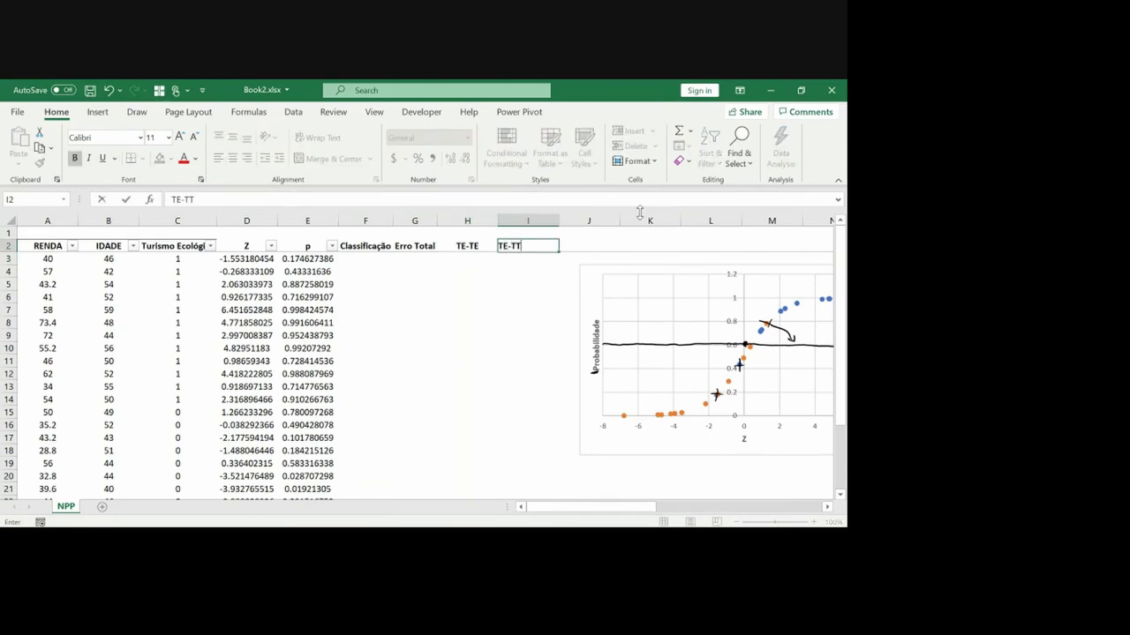
text(E-TT)
key(Return)
double_click(559, 221)
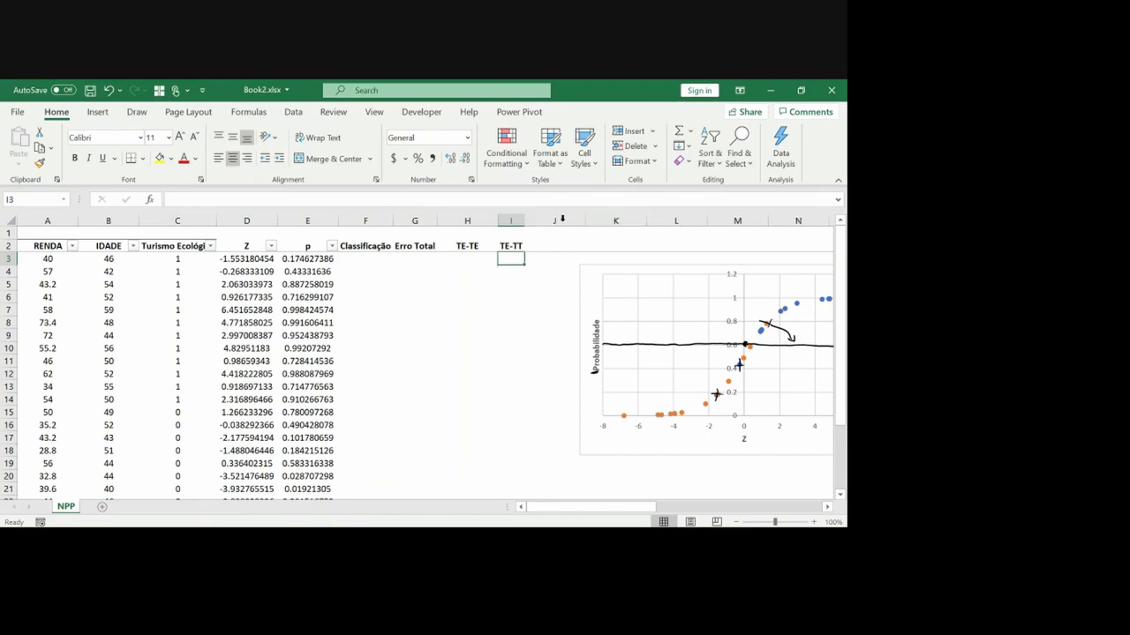
double_click(498, 221)
Step: Insert a column at J and enter the header "TT-TE" in J2
click(531, 220)
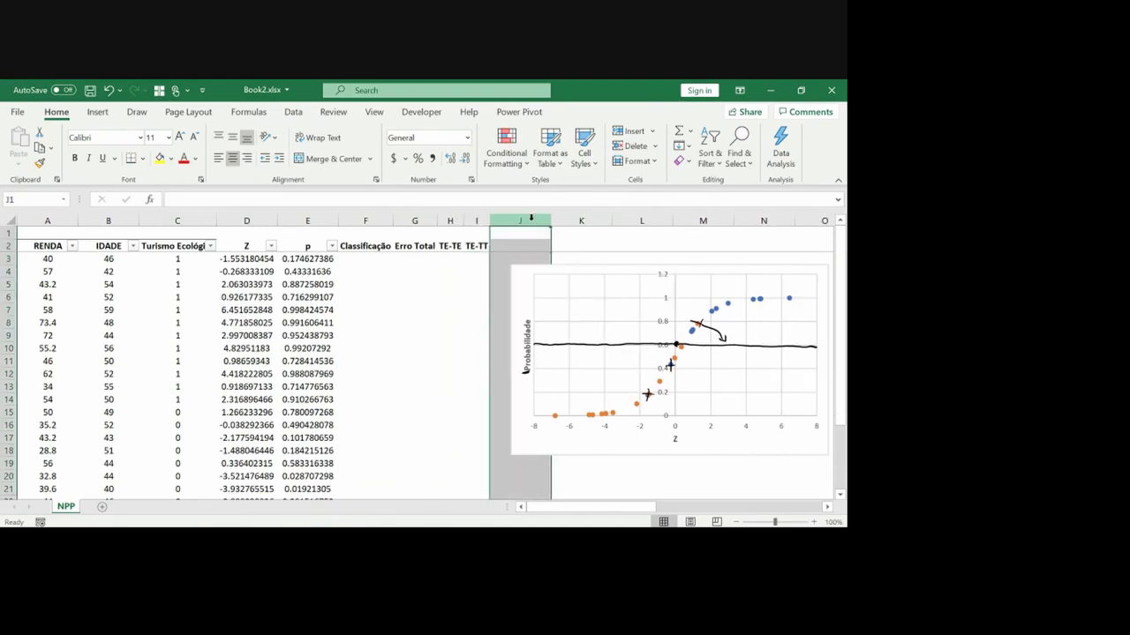
key(Down)
text(T)
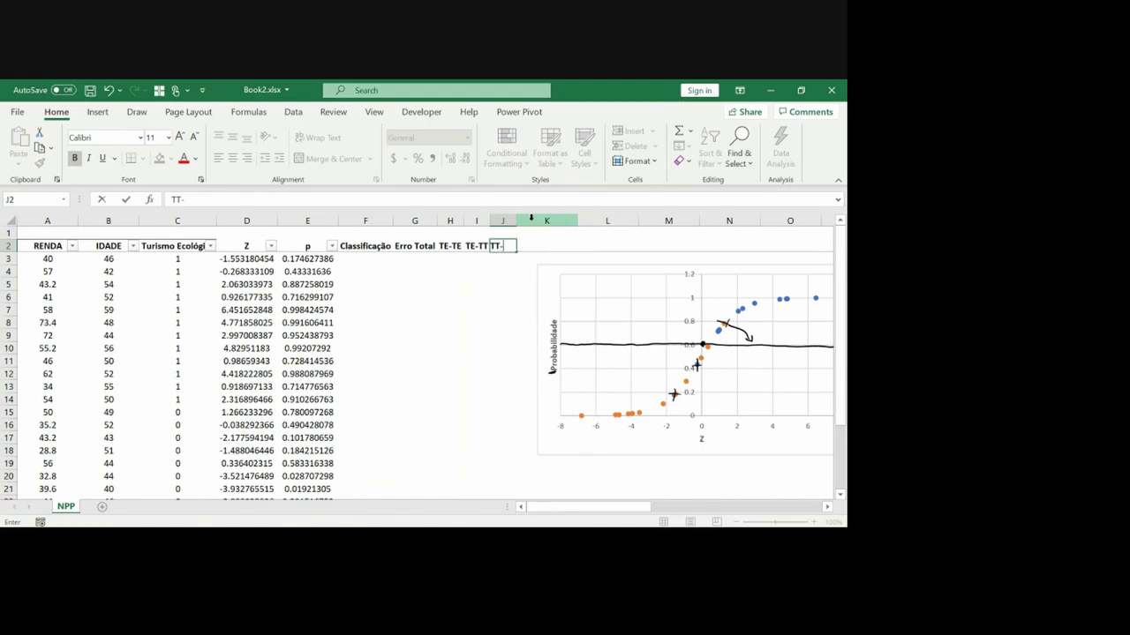
key(Return)
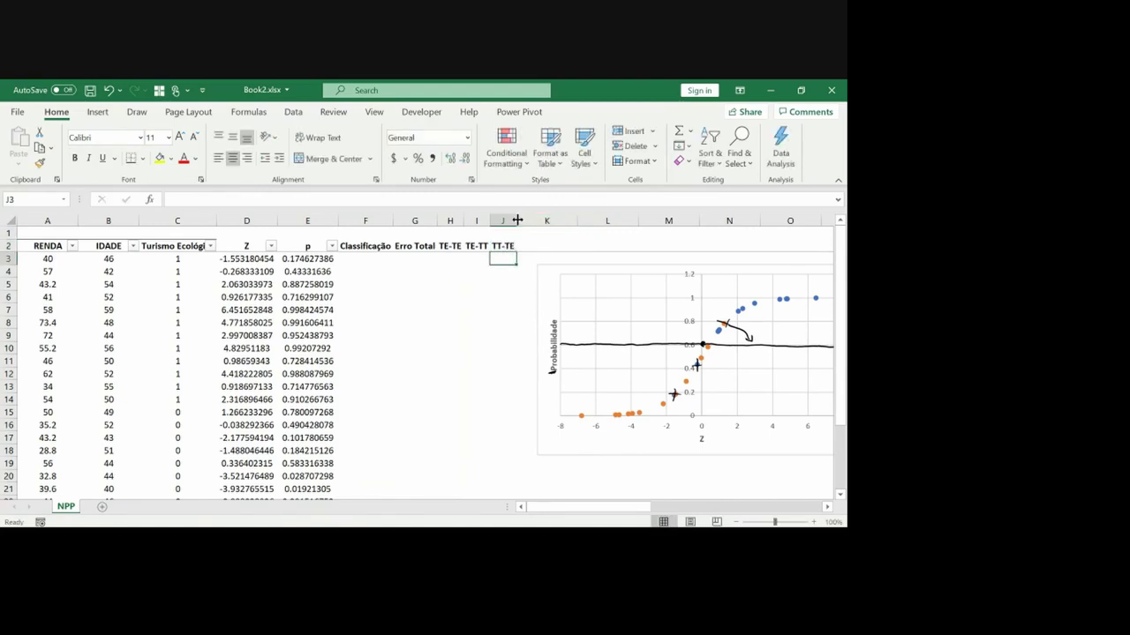
Step: Insert a column at K and enter the header "TT-TT" in K2
click(531, 220)
key(Down)
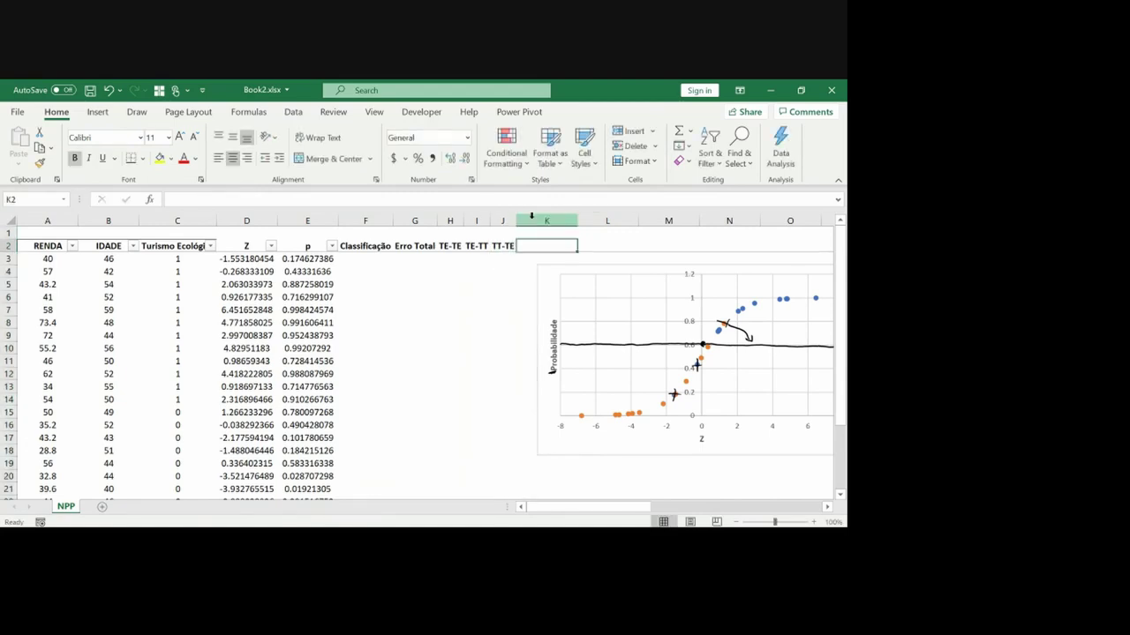
key(ctrl+shift+equal)
key(c)
key(Return)
key(ctrl+z)
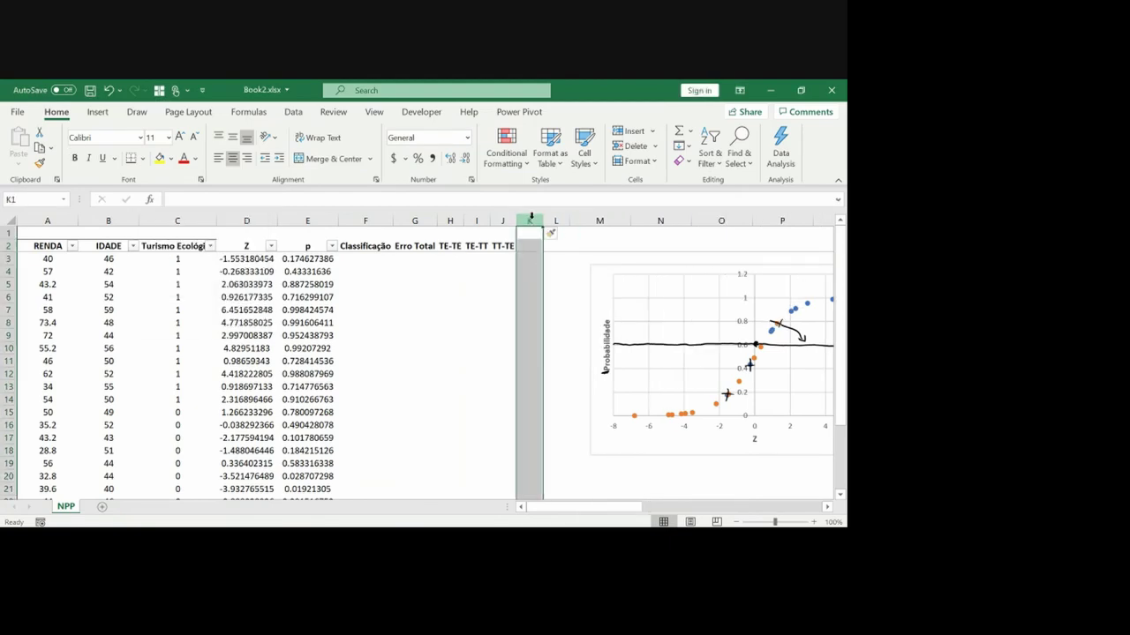
key(Down)
text(T)
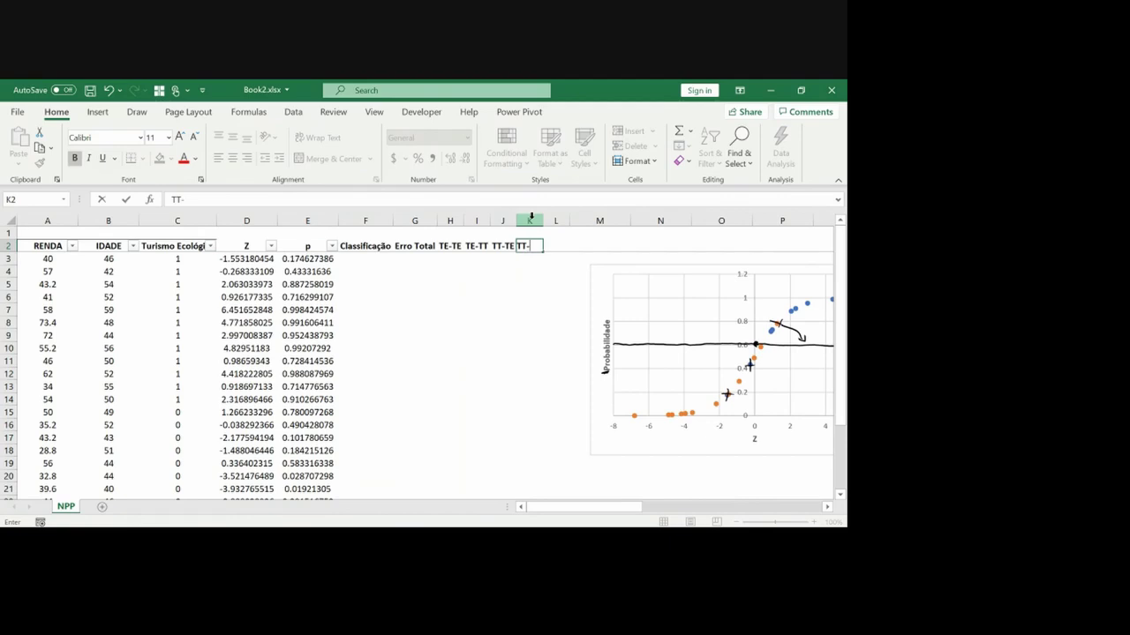
key(Return)
Step: Enter a SUM formula over G3:G26 in G1 to total the Erro Total column
key(Left)
key(Left)
key(Left)
key(Left)
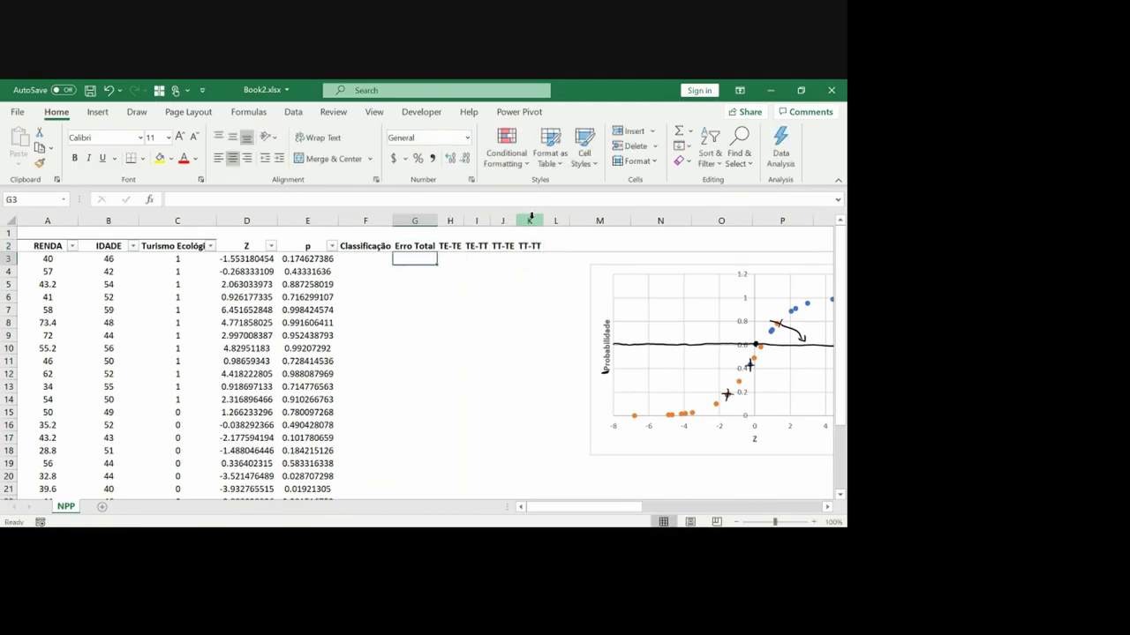
key(Left)
key(Left)
key(Right)
key(Right)
key(Up)
key(Up)
text(=sum()
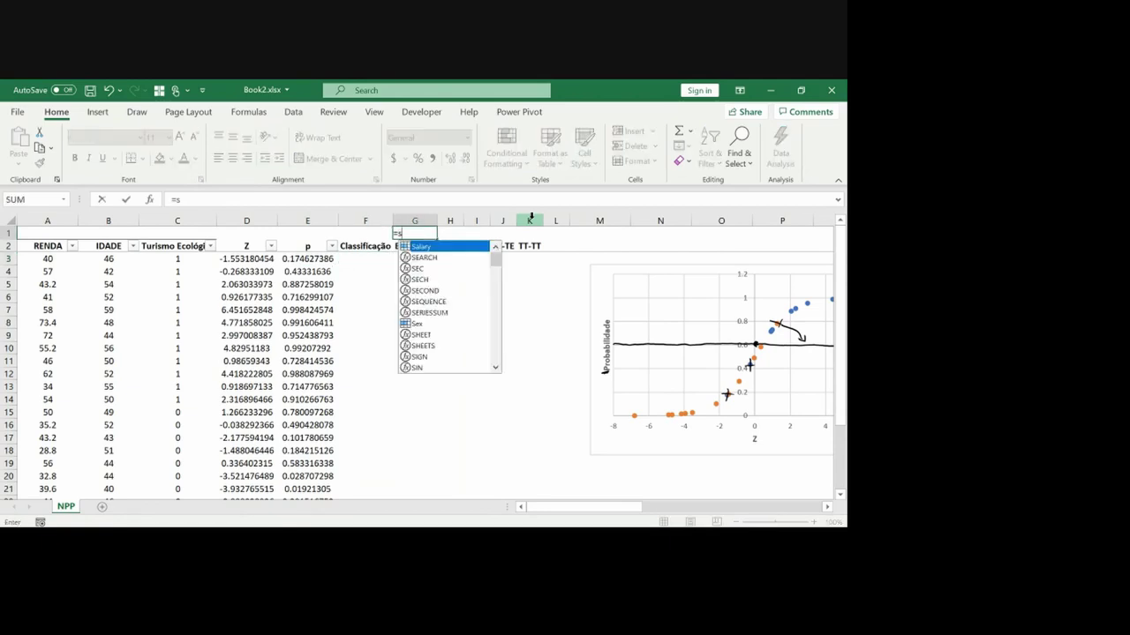
key(Down)
key(Down)
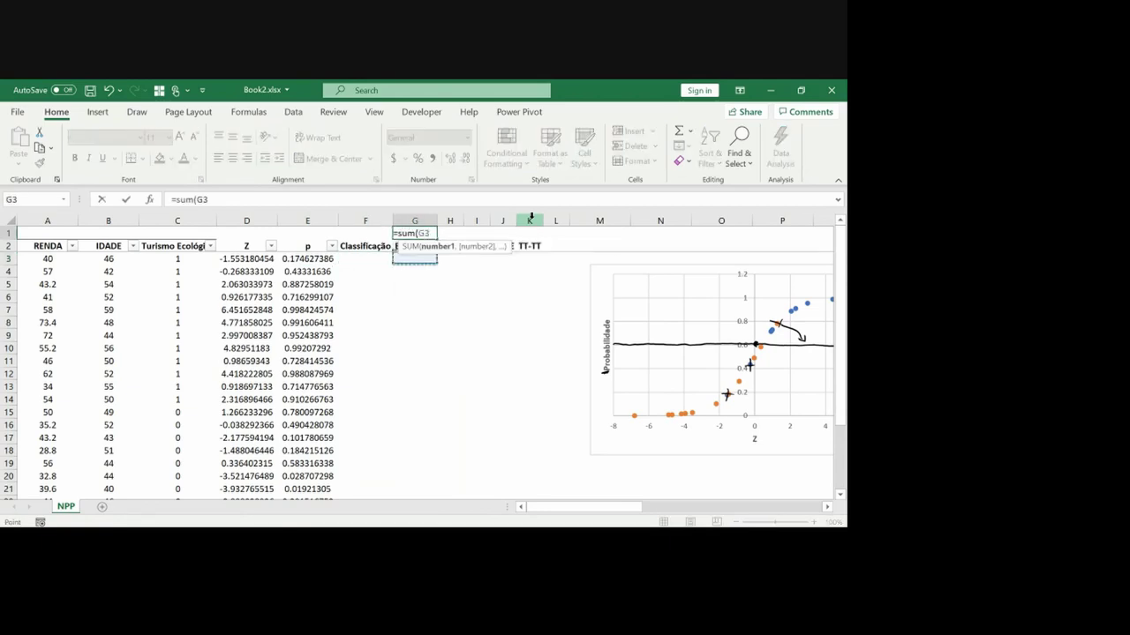
key(shift+Down)
key(shift+Down)
key(shift+Down)
key(shift+Down)
key(shift+Down)
key(shift+Down)
key(shift+Down)
key(shift+Down)
key(shift+Down)
key(shift+Down)
key(shift+Down)
key(shift+Down)
key(shift+Down)
key(shift+Down)
key(shift+Down)
key(shift+Down)
key(shift+Down)
key(shift+Down)
key(shift+Down)
key(shift+Down)
key(shift+Down)
key(shift+Down)
key(shift+Down)
key(shift+Down)
key(shift+Down)
key(shift+Down)
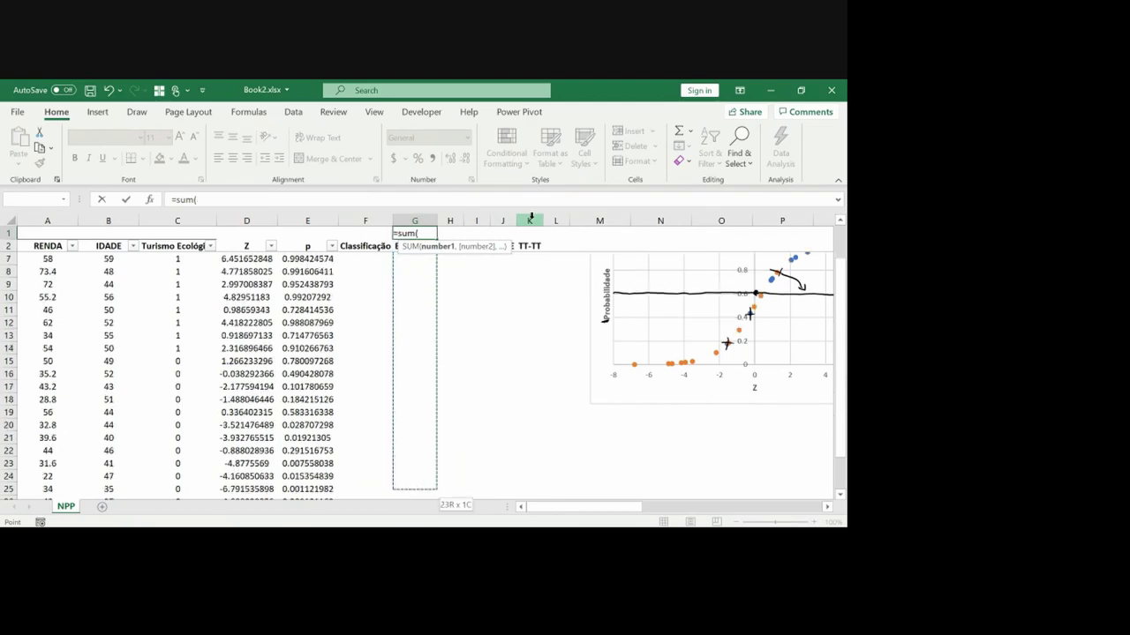
key(shift+Up)
key(shift+Up)
key(shift+Up)
key(shift+Up)
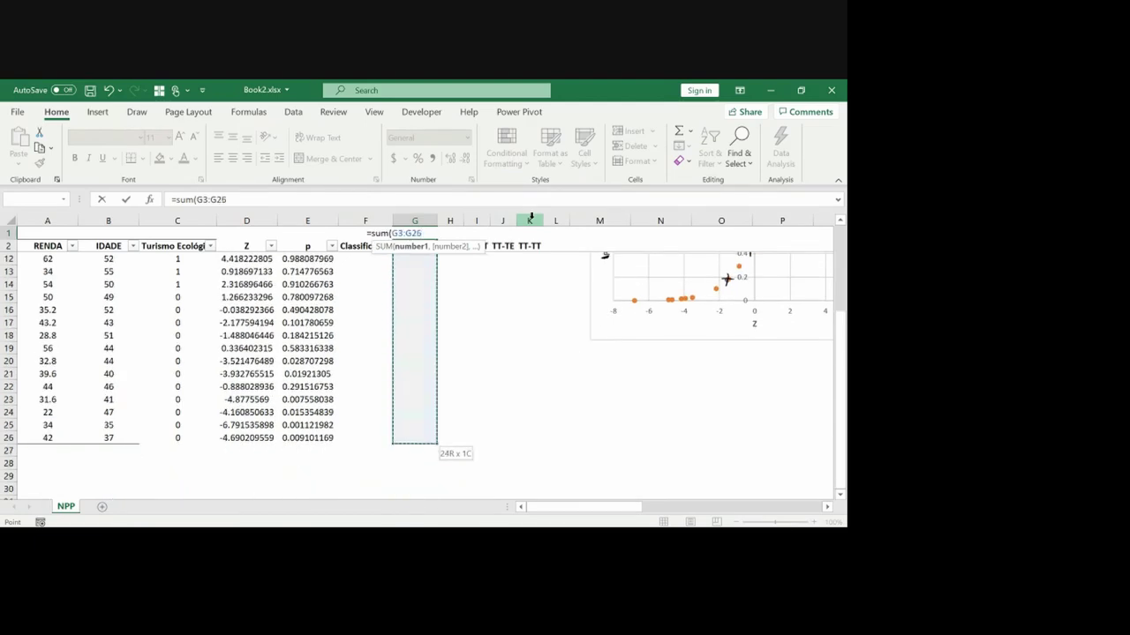
key(Return)
Step: Enter the label "Realidade" in D30, below the data table
key(Down)
key(Left)
key(Left)
key(Left)
key(Down)
key(Down)
key(Down)
key(Down)
key(Down)
key(Down)
key(Down)
key(Down)
key(Down)
key(Down)
key(Down)
key(Down)
key(Down)
key(Down)
key(Down)
key(Down)
key(Down)
key(Down)
key(Down)
key(Down)
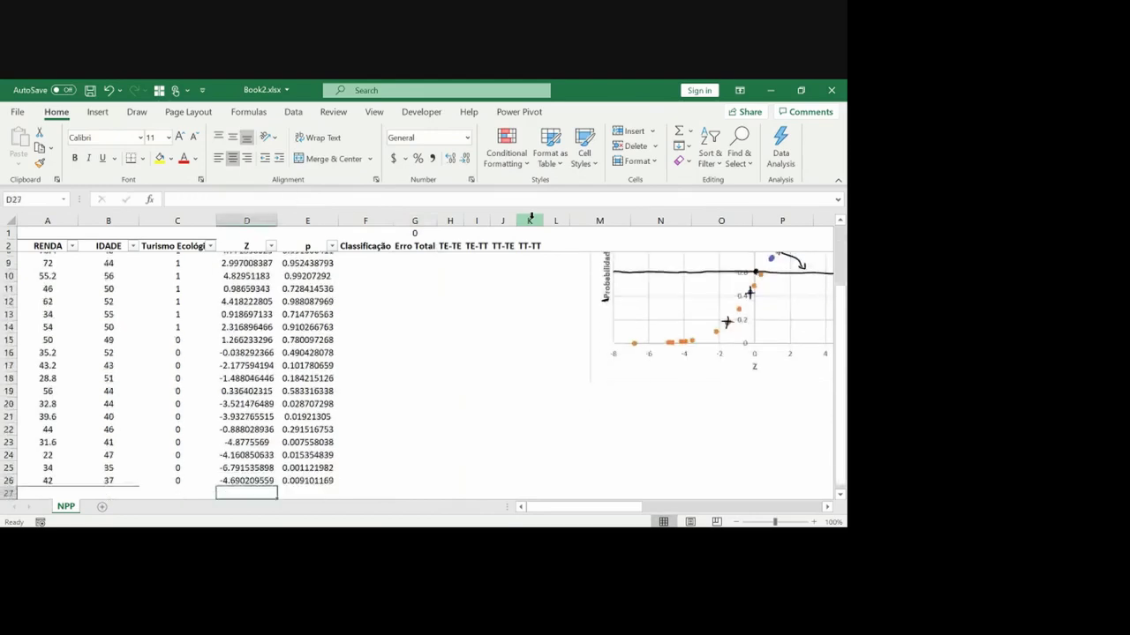
scroll(532, 216, down, 1)
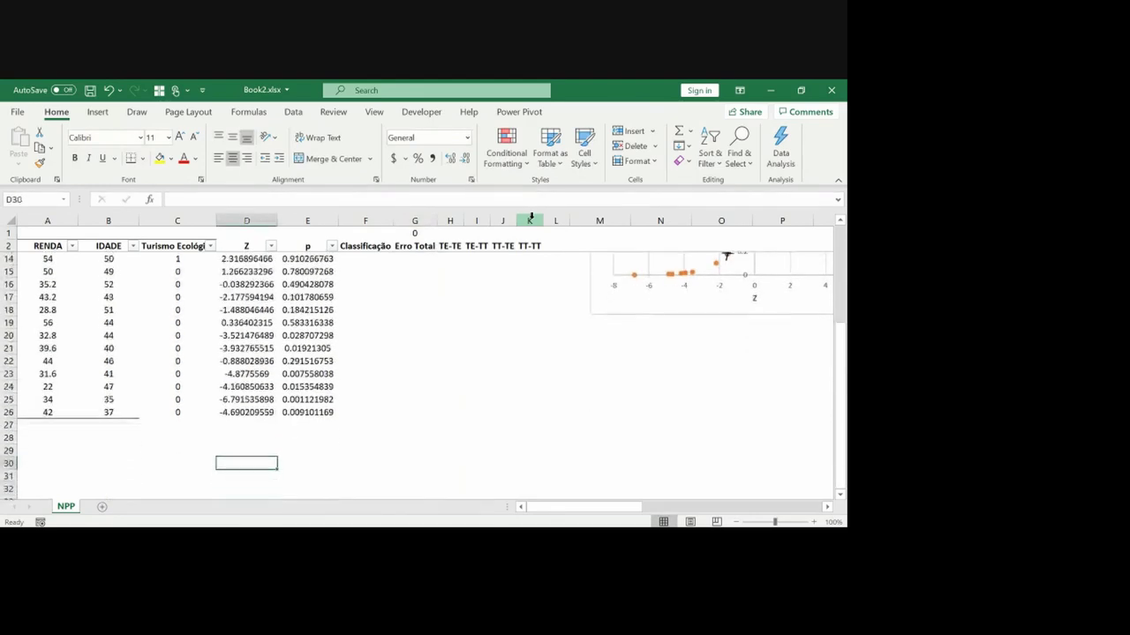
text(Re)
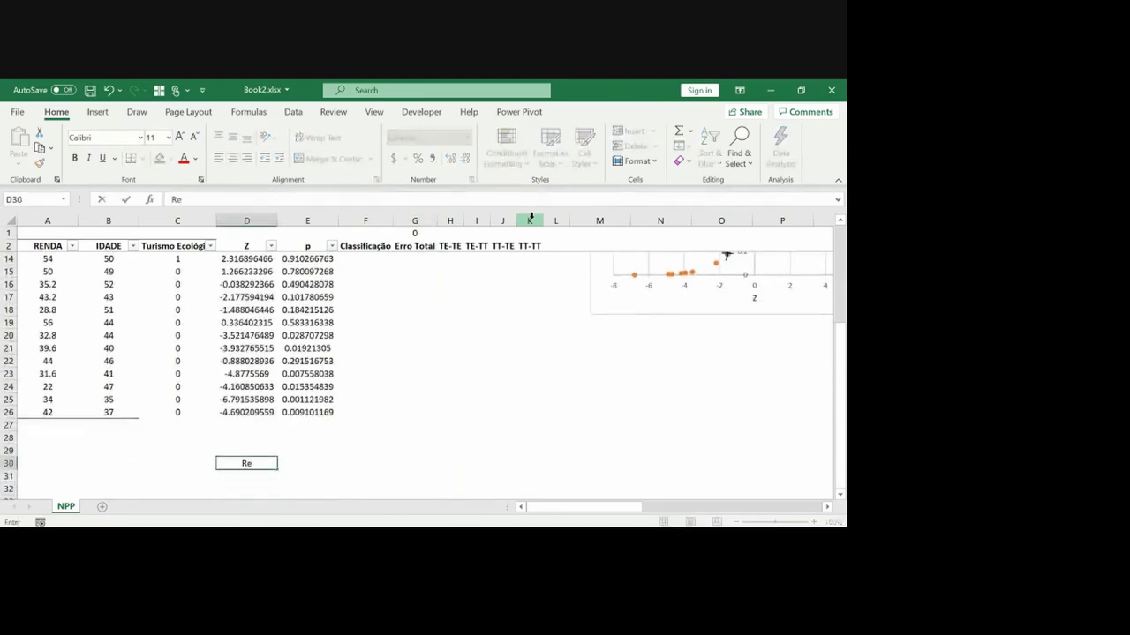
text(alidade)
key(Up)
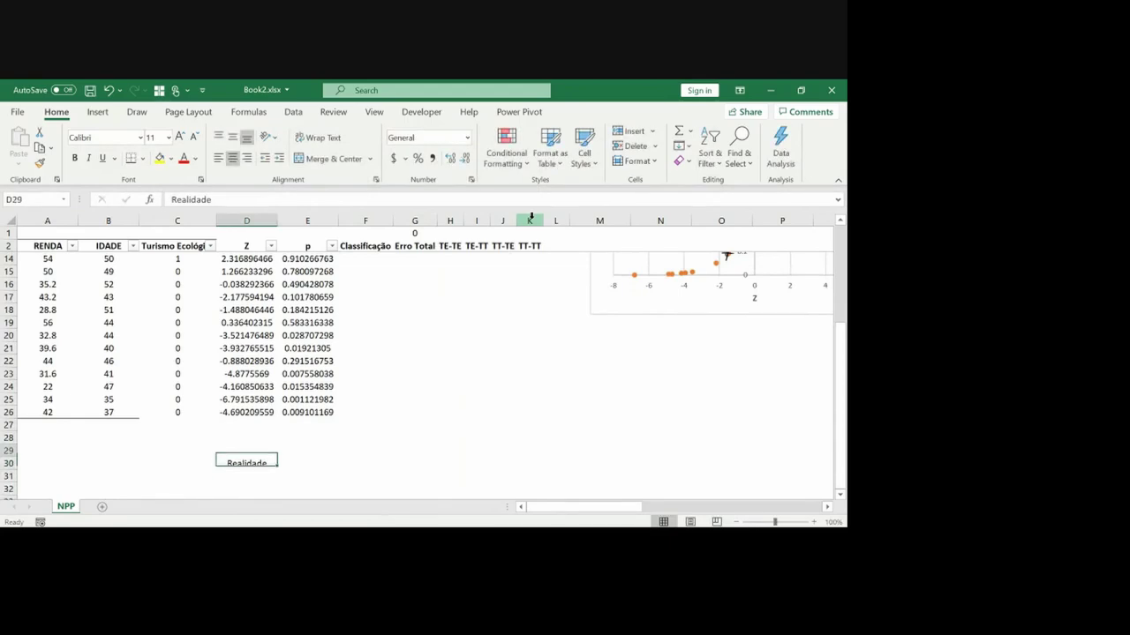
Step: Enter the label "Classificação" in E28 for the classification table
key(Right)
key(Right)
key(Left)
key(Up)
text(C)
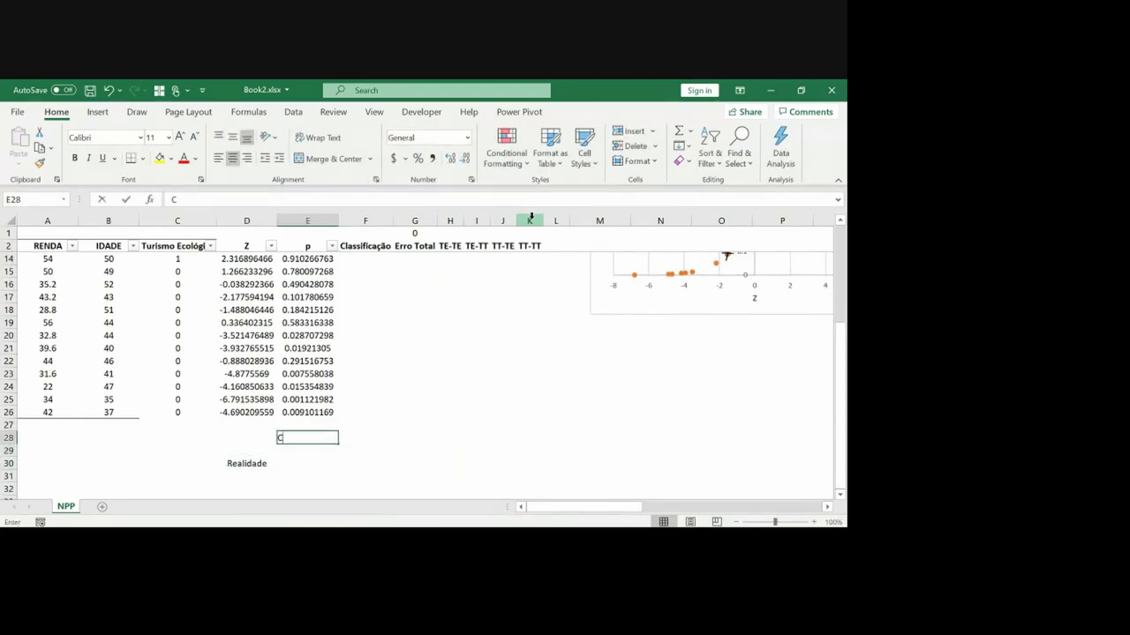
text(lassifica)
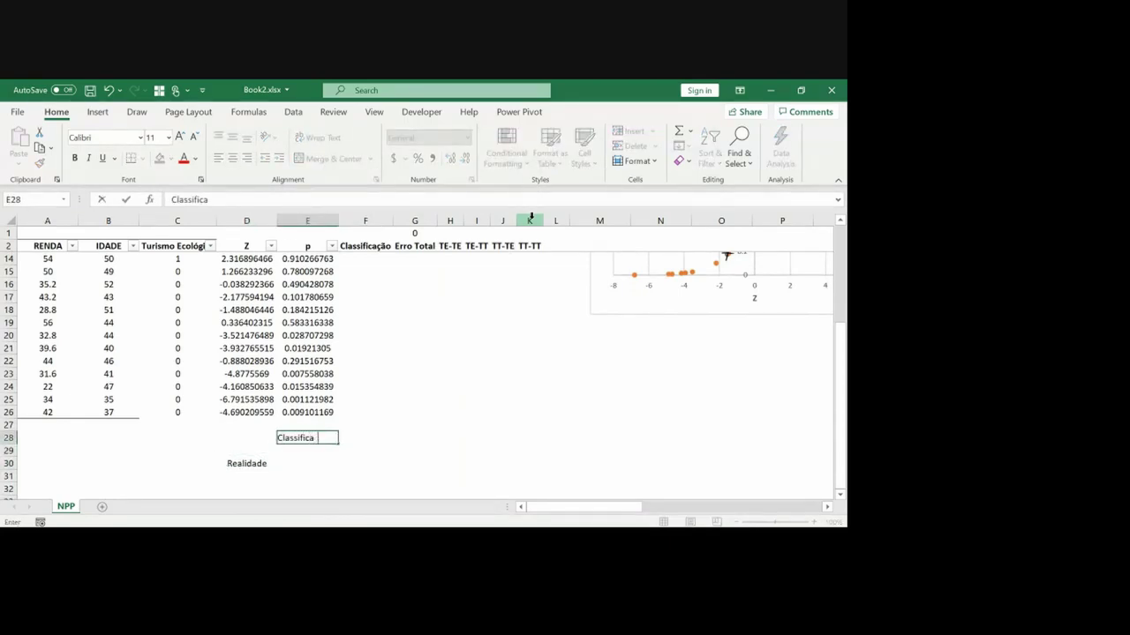
text(ção)
key(Return)
key(Return)
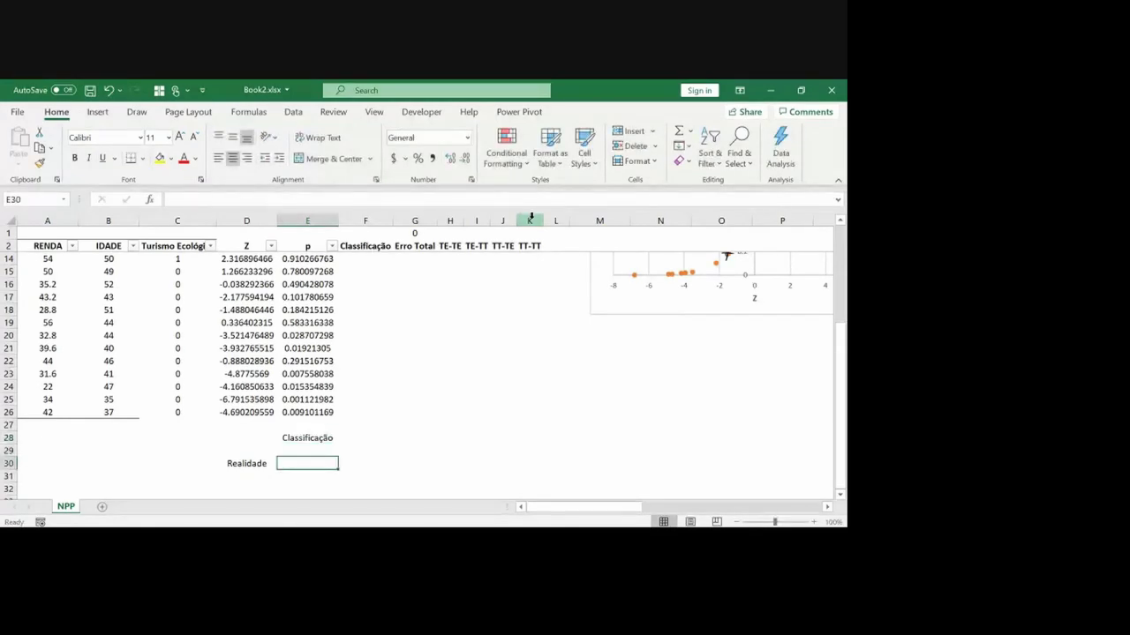
Step: Enter the bold row labels "Turismo Ecológico" in E30 and "Turismo Tradicional" in E31, with column E widened to fit
text(Turismo Ecológico)
key(Return)
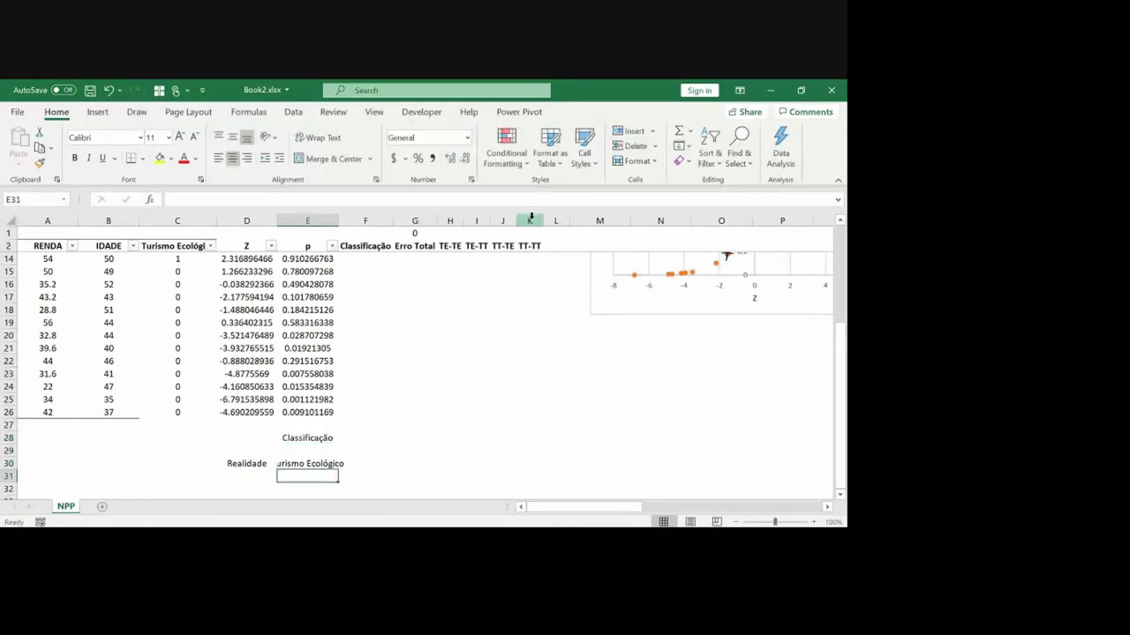
text(Turismo T)
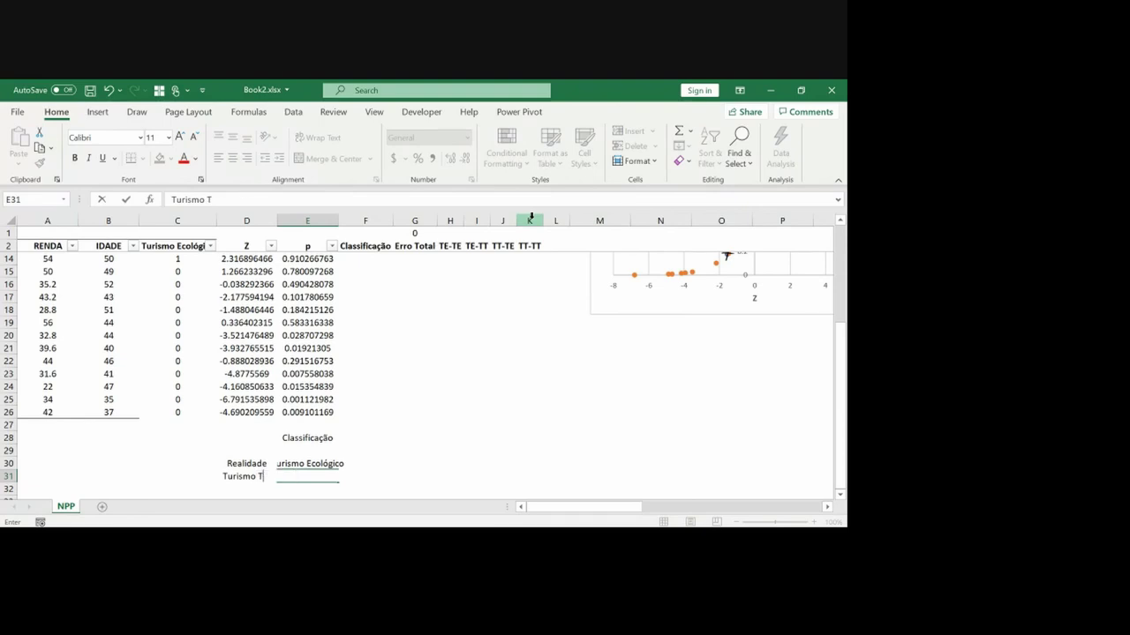
text(radicional)
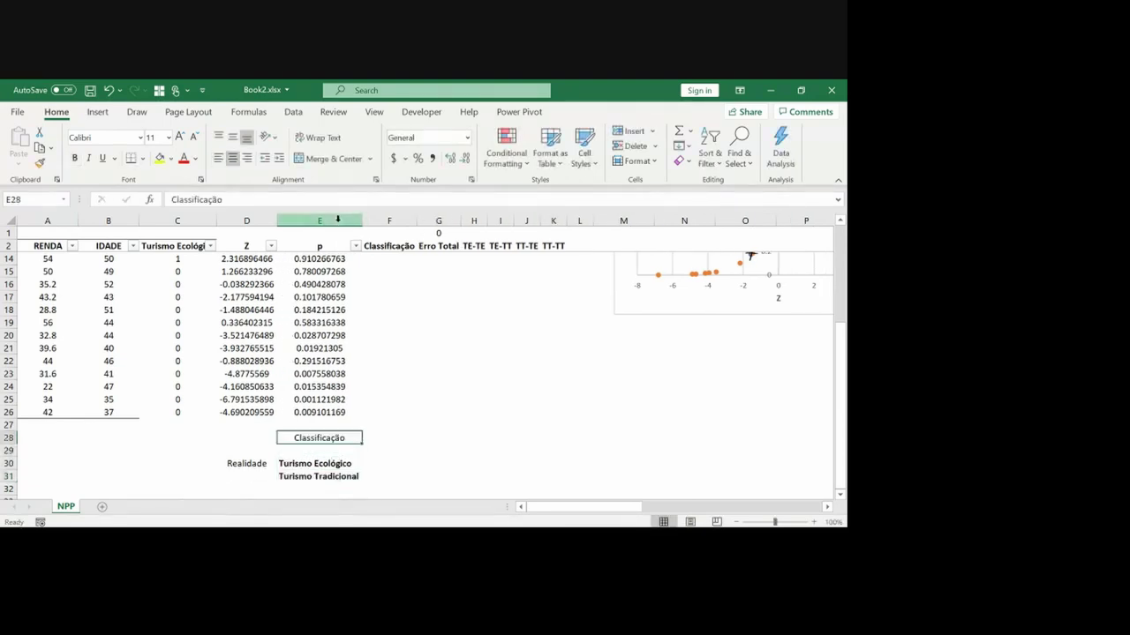
Step: Move the "Classificação" label from E28 to F28
key(ctrl+x)
key(Right)
key(ctrl+v)
key(Down)
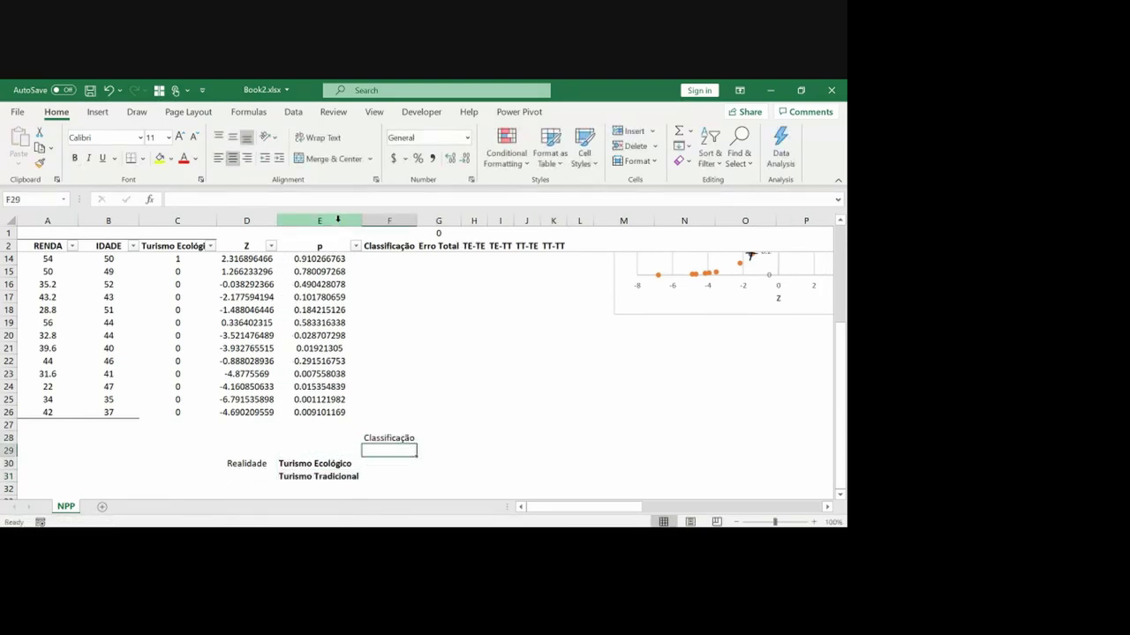
Step: Fill the column headers by linking F29 to E30 and G29 to E31
text(=)
key(Left)
key(Down)
key(Tab)
text(=)
key(Left)
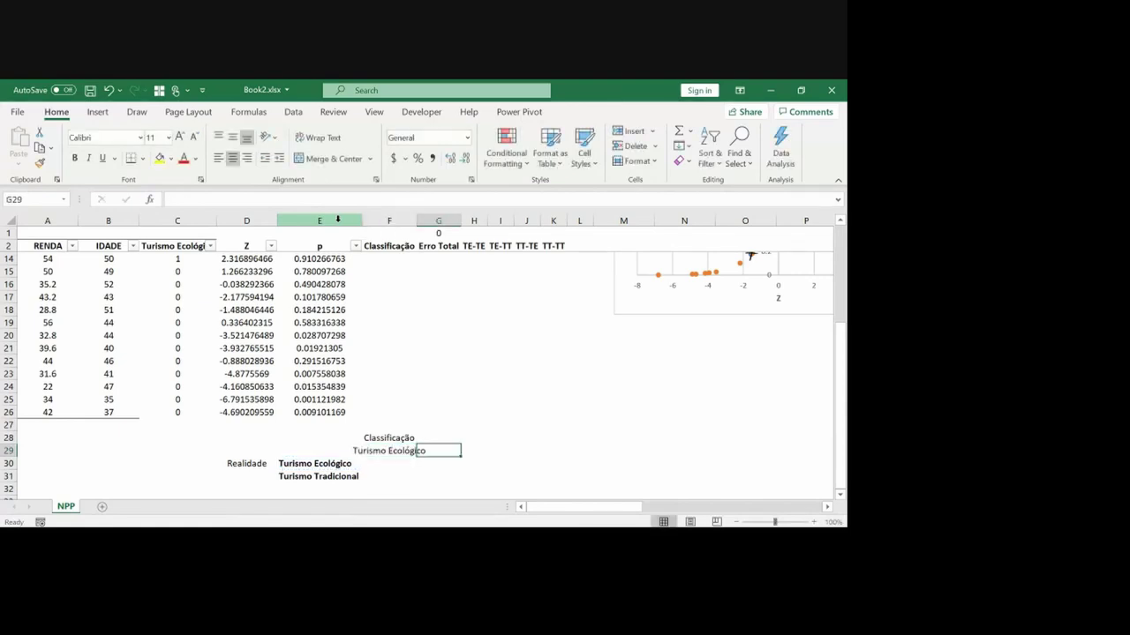
key(Left)
key(Down)
key(Down)
key(ctrl+Return)
Step: Merge and center the "Realidade" label over D30:D31
key(Left)
key(Left)
key(Left)
key(Down)
key(shift+Down)
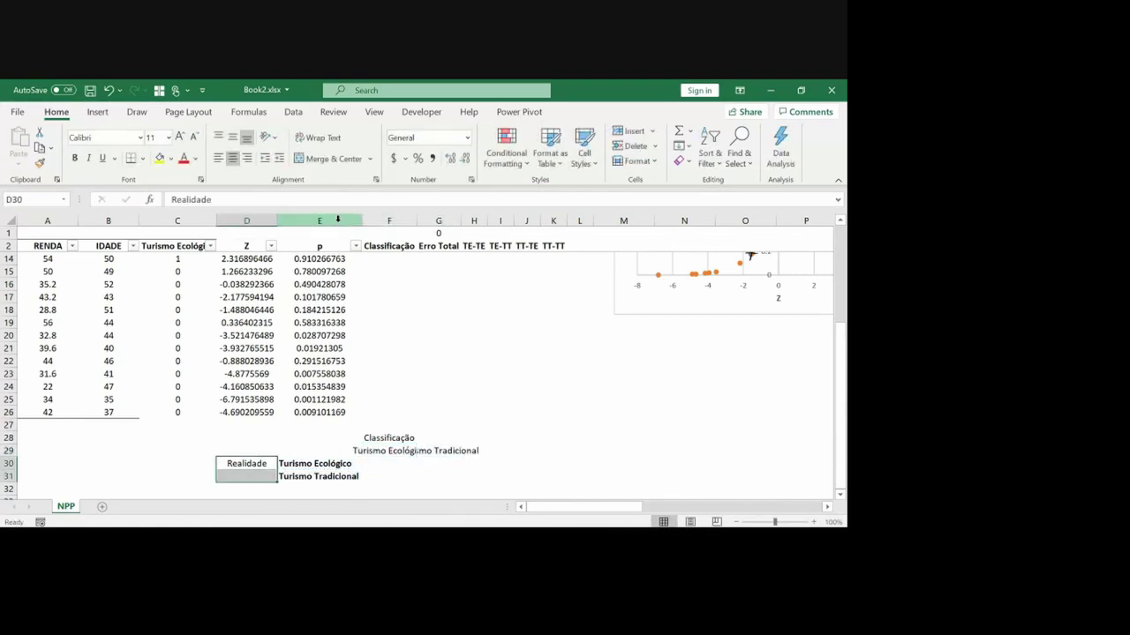
click(302, 159)
Step: Apply all borders to D30:G31
key(shift+Right)
key(shift+Right)
key(shift+Right)
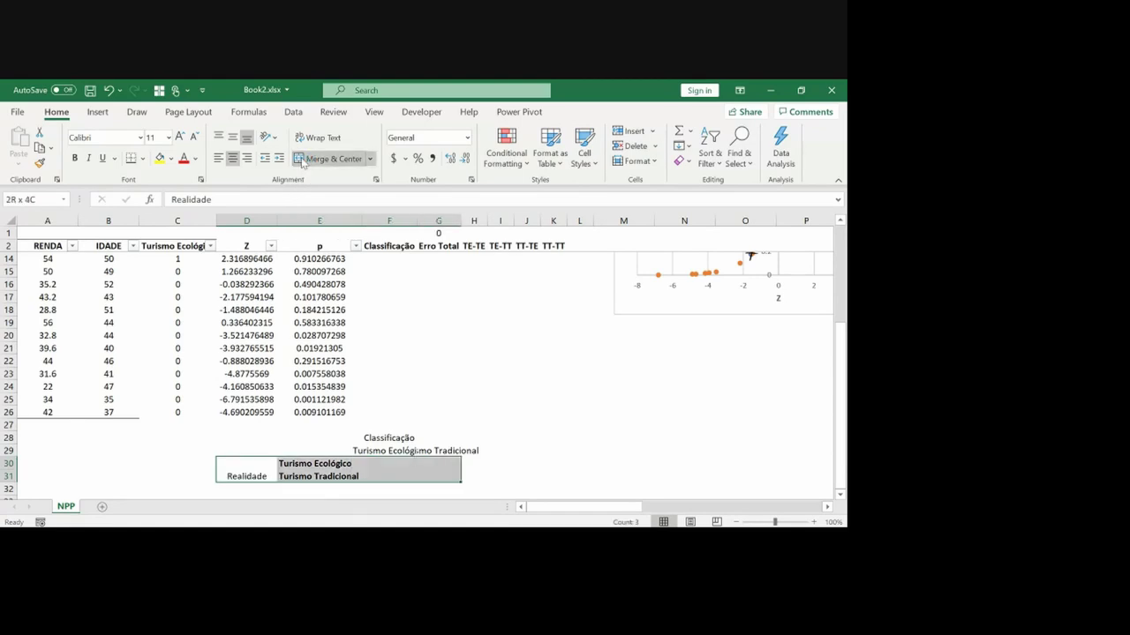
click(142, 159)
click(170, 296)
Step: Merge and center "Classificação" across F28:G28 in bold, with borders on the header cells
key(Up)
key(Right)
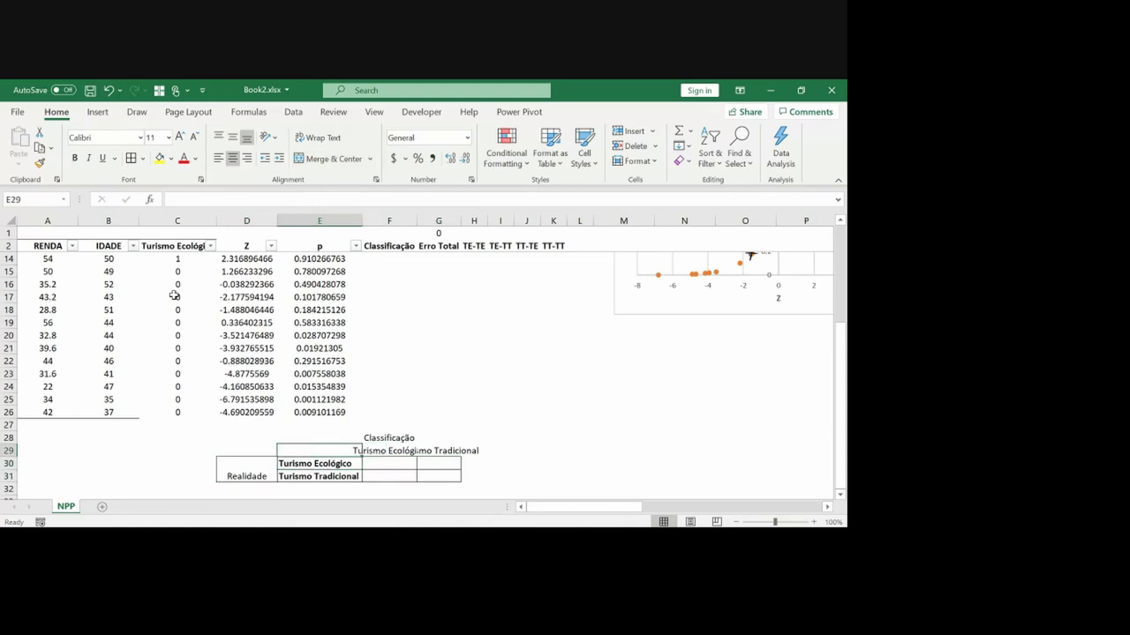
key(Right)
key(Up)
key(shift+Right)
click(333, 159)
key(ctrl+b)
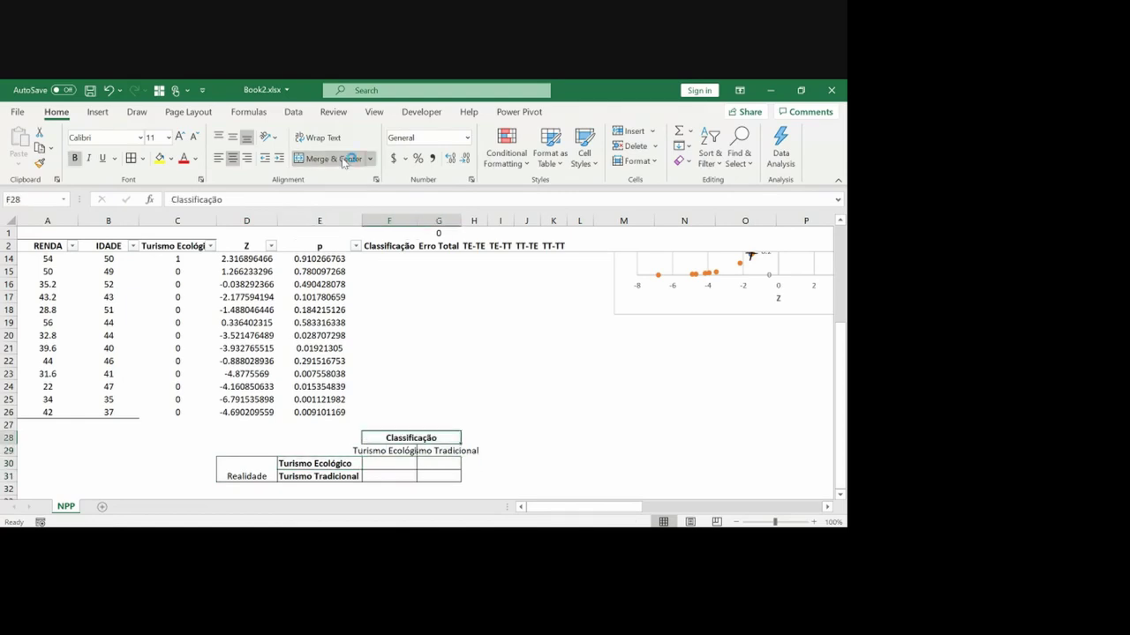
Step: Middle-align the merged "Realidade" cell vertically and make it bold
click(241, 476)
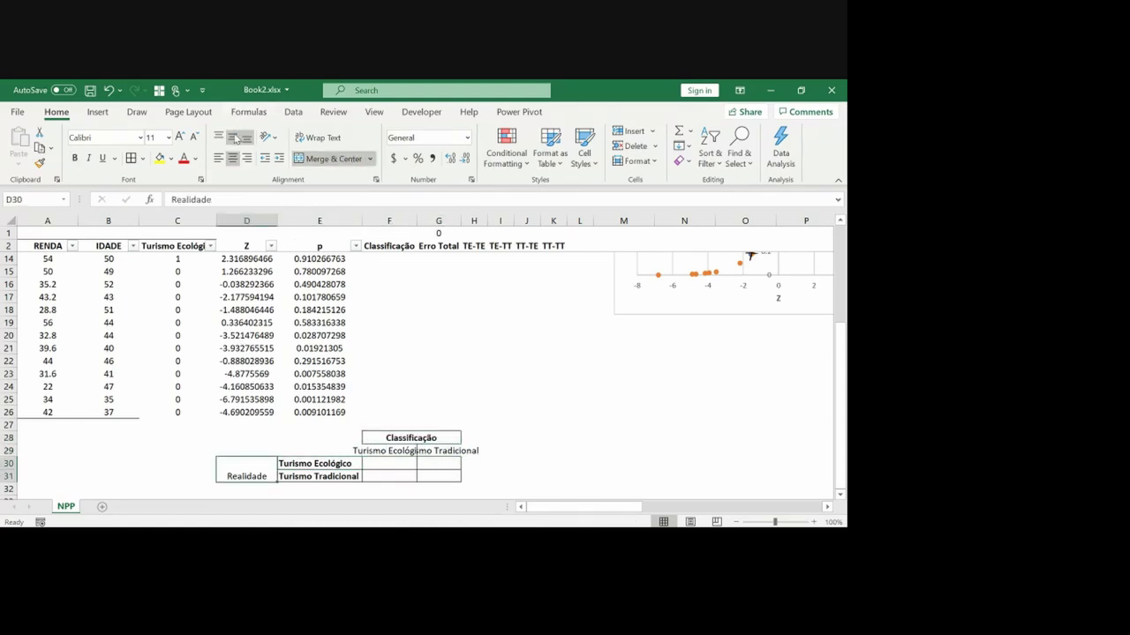
click(233, 138)
key(Right)
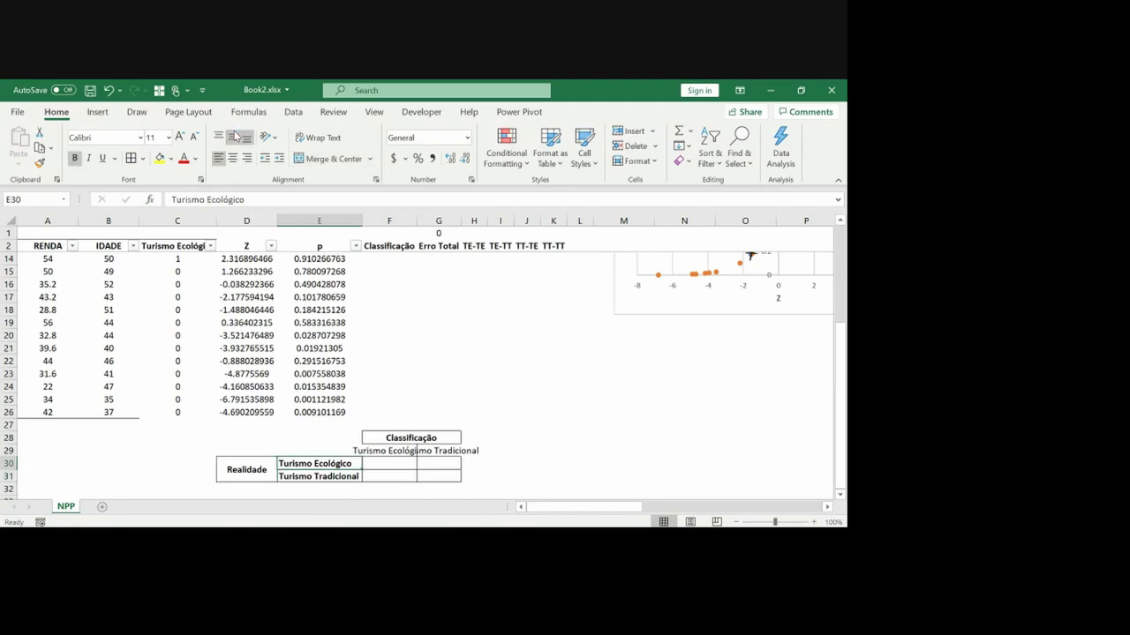
Step: Widen columns F and G to fit their tourism headers and make the "Turismo Ecológico" header in F29 bold
key(Right)
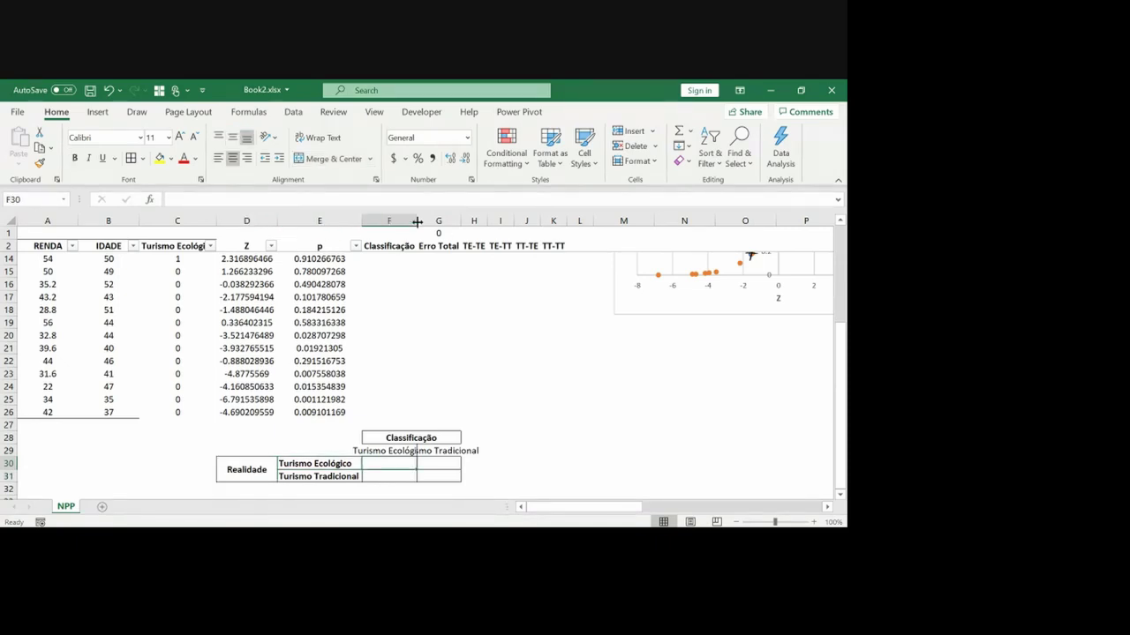
drag(418, 221, 524, 220)
click(422, 450)
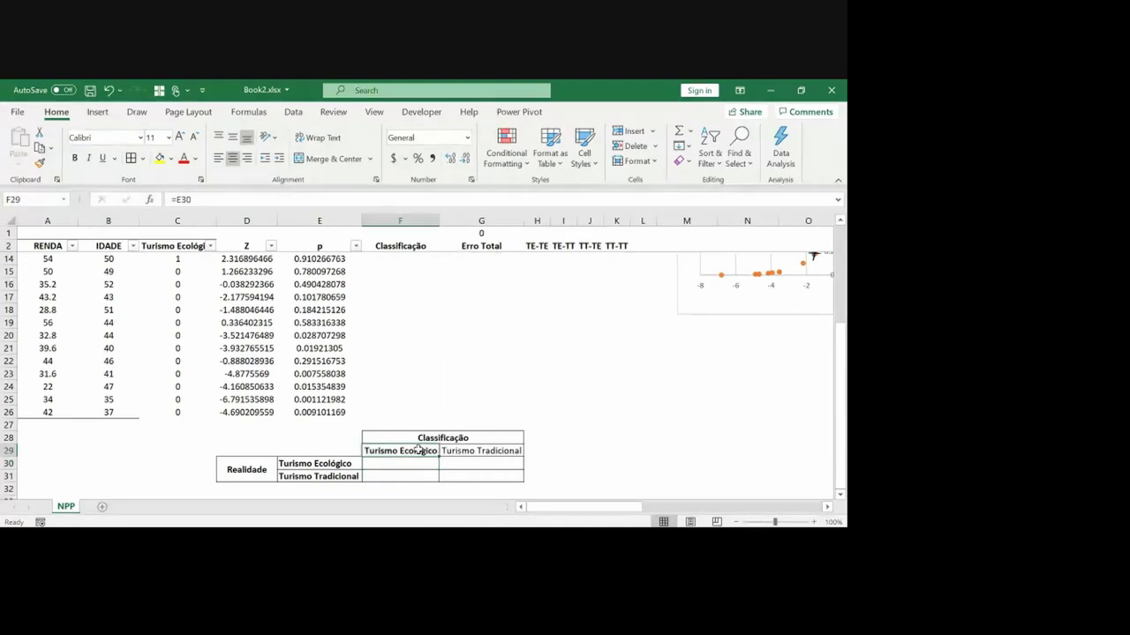
Step: Fill the correct-classification cells F30 and G31 with light green
click(415, 463)
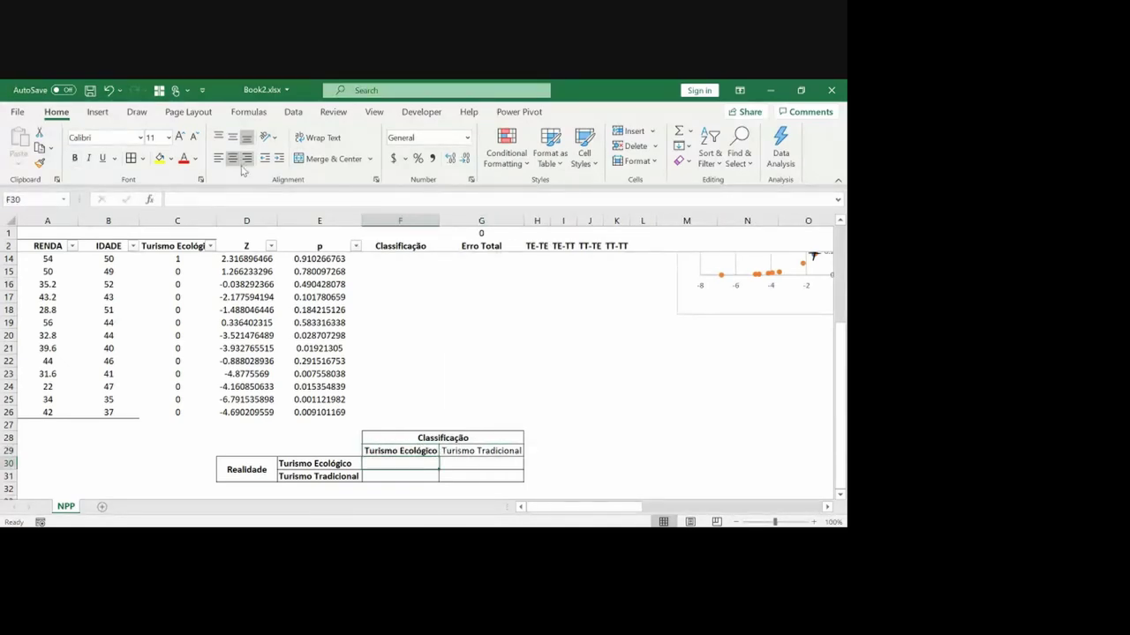
click(171, 159)
key(Down)
key(Right)
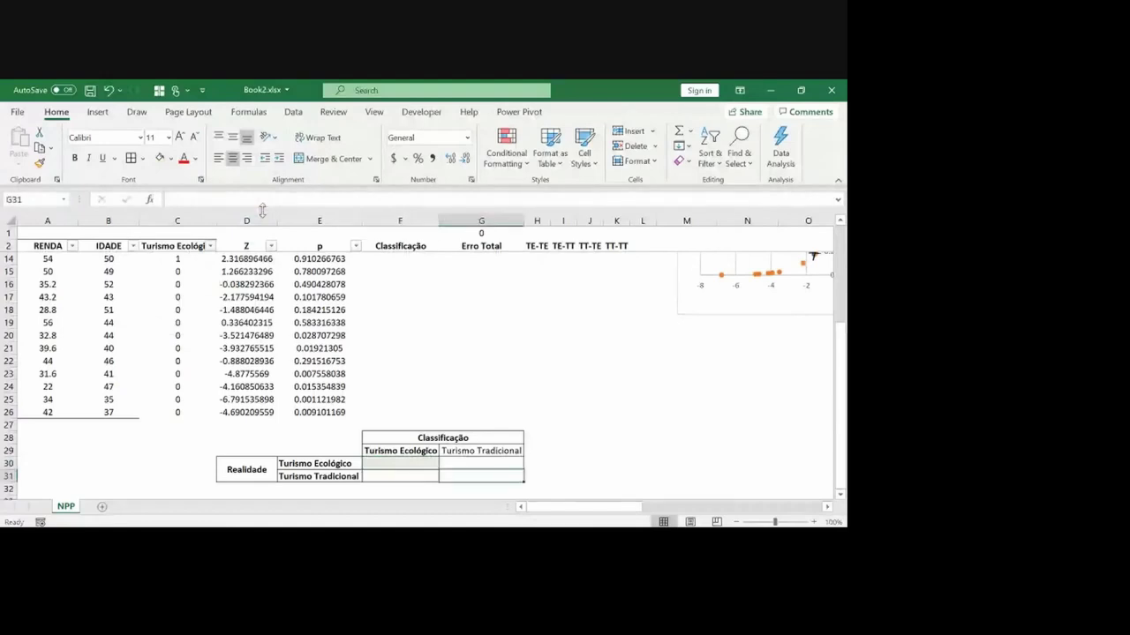
click(160, 158)
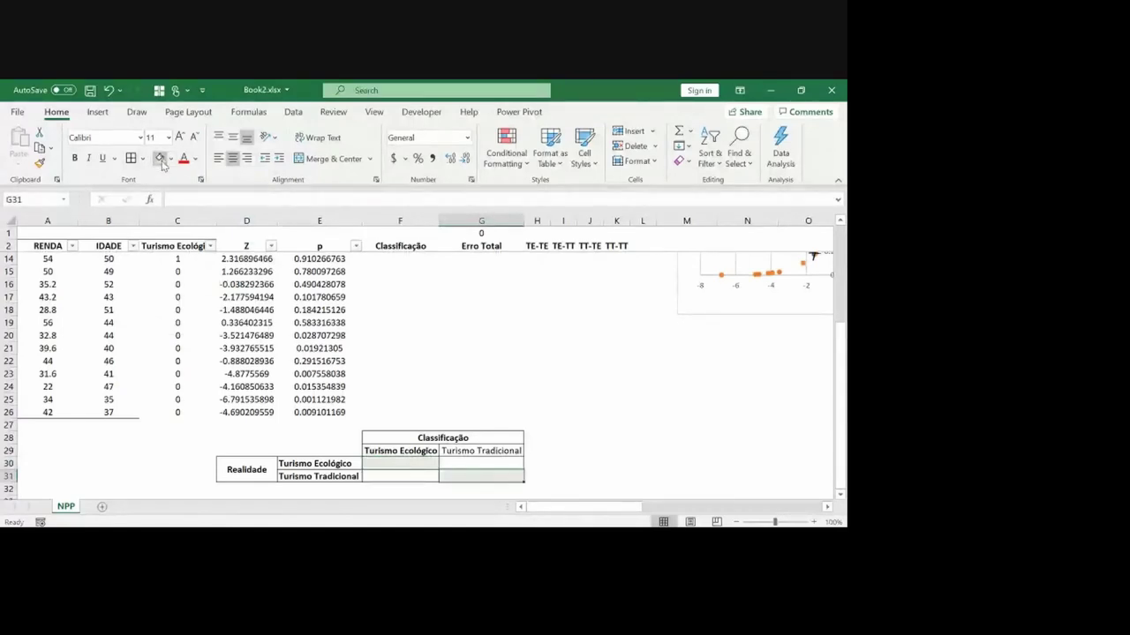
Step: Make the "Turismo Tradicional" header in G29 bold and link F30 to the TE-TE total with =H1
key(Up)
key(Up)
key(Down)
key(Left)
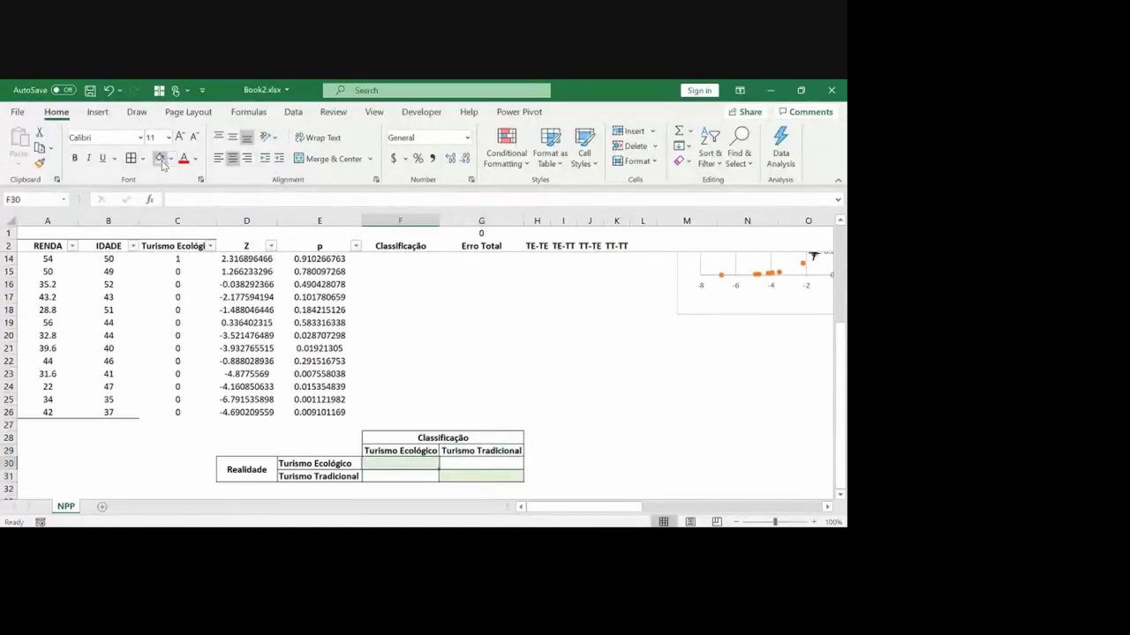
text(=)
key(Up)
key(Up)
key(ctrl+Up)
key(Right)
key(Right)
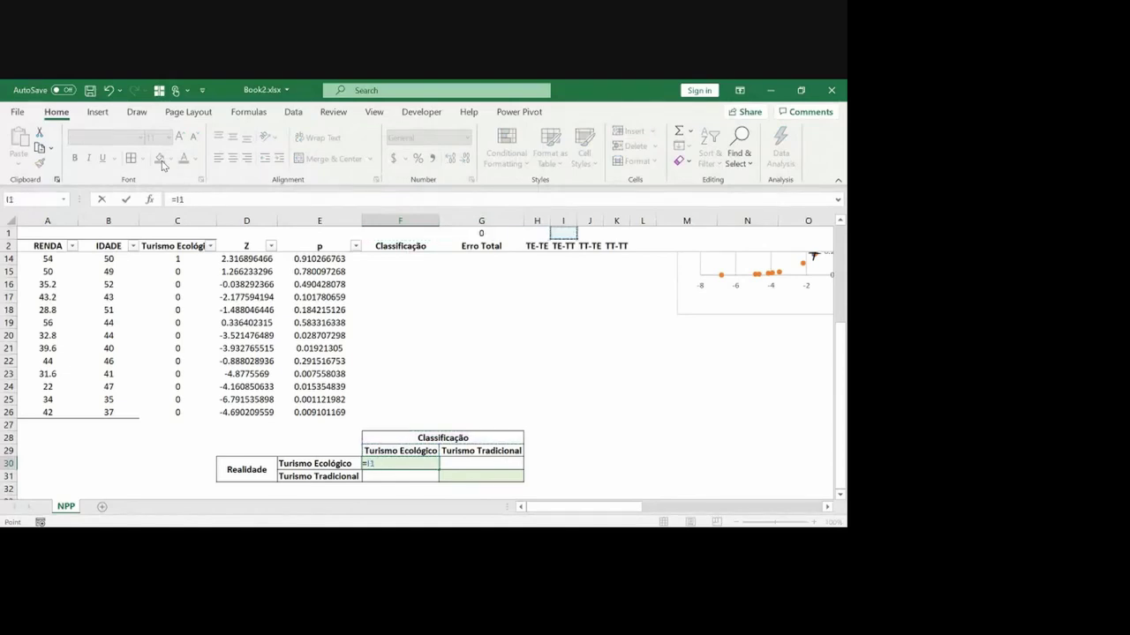
key(ctrl+Return)
Step: Link G31 to the TT-TT total with =K1 and make both green cells bold
key(Down)
key(Right)
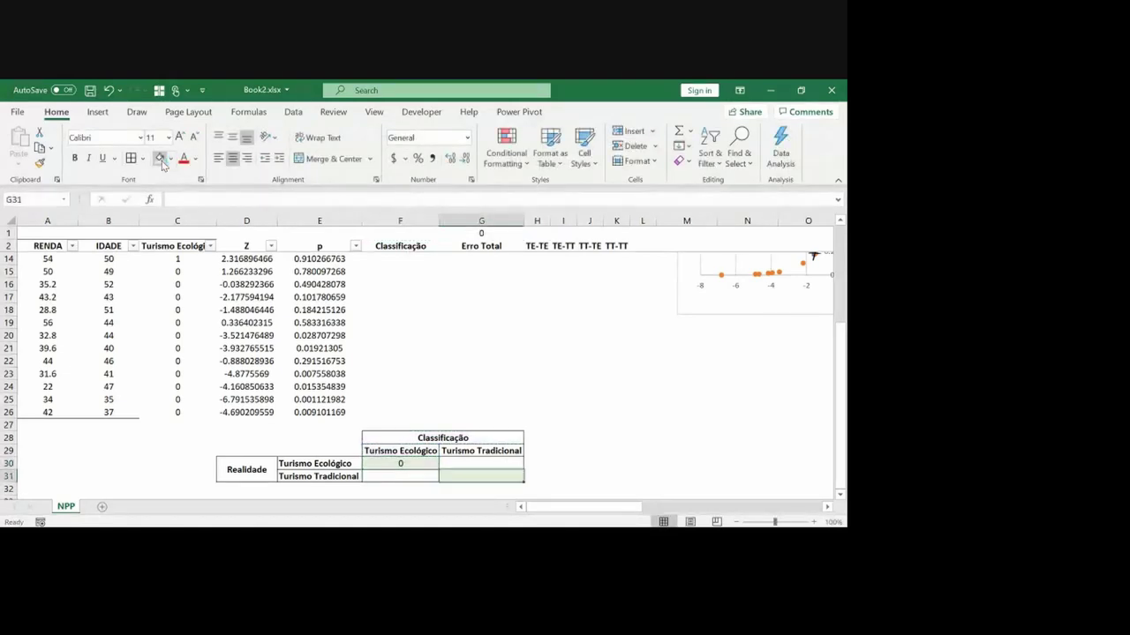
text(=)
key(Up)
key(Up)
key(Up)
key(Up)
key(Up)
key(Up)
key(Up)
key(Up)
key(Up)
key(ctrl+Up)
key(Right)
key(Right)
key(Right)
key(Right)
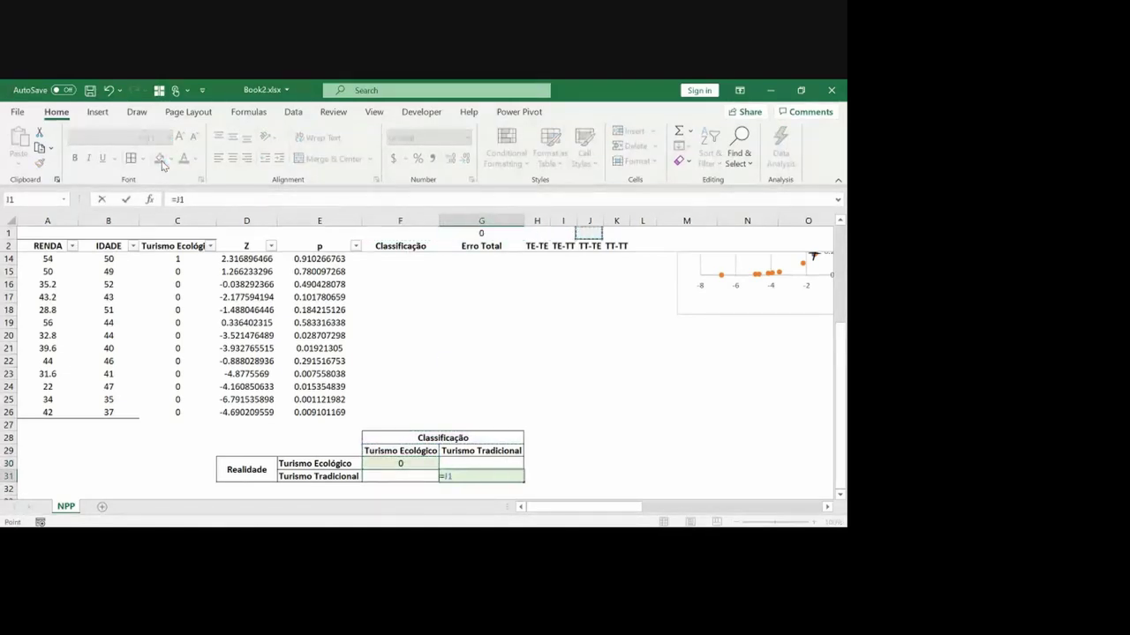
key(ctrl+Return)
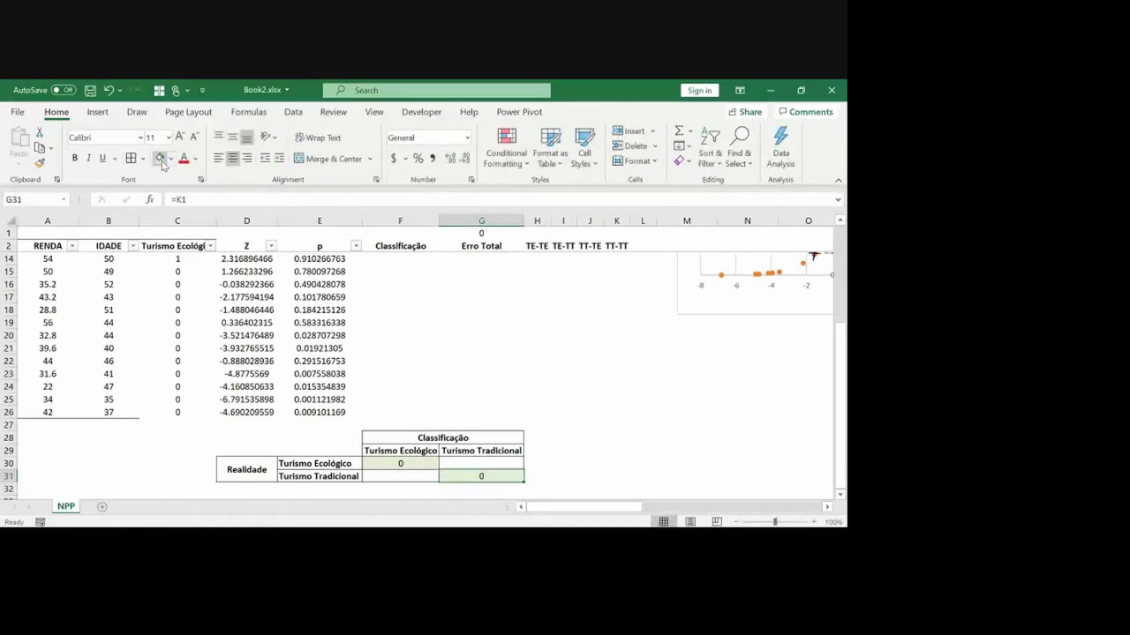
key(Up)
key(Left)
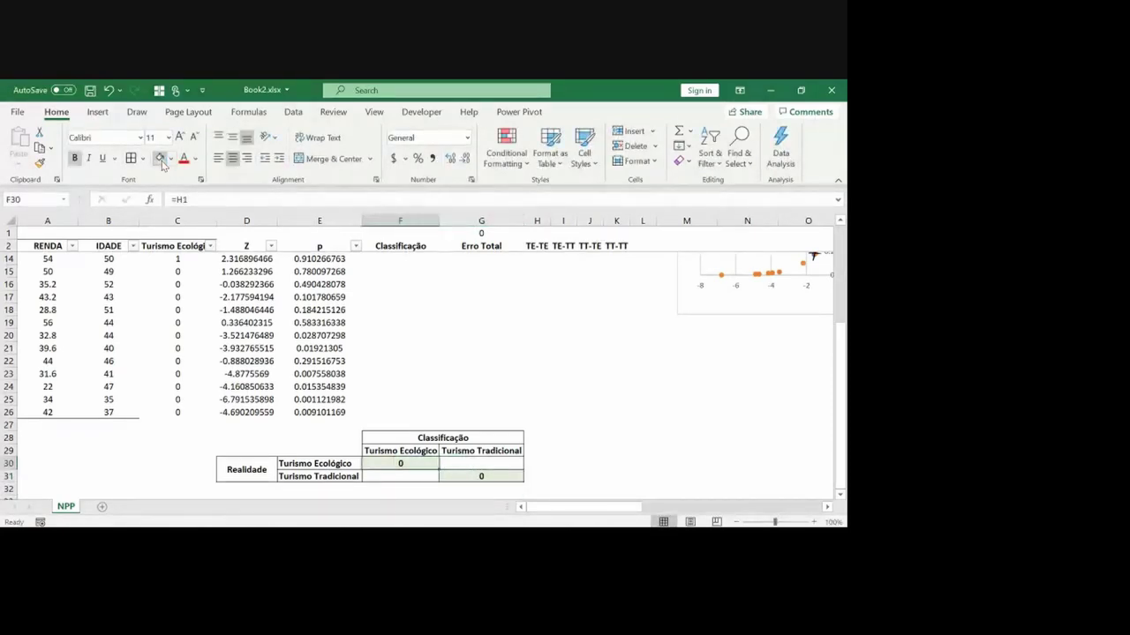
Step: Fill the misclassification cell F31 with light orange
key(Down)
click(172, 160)
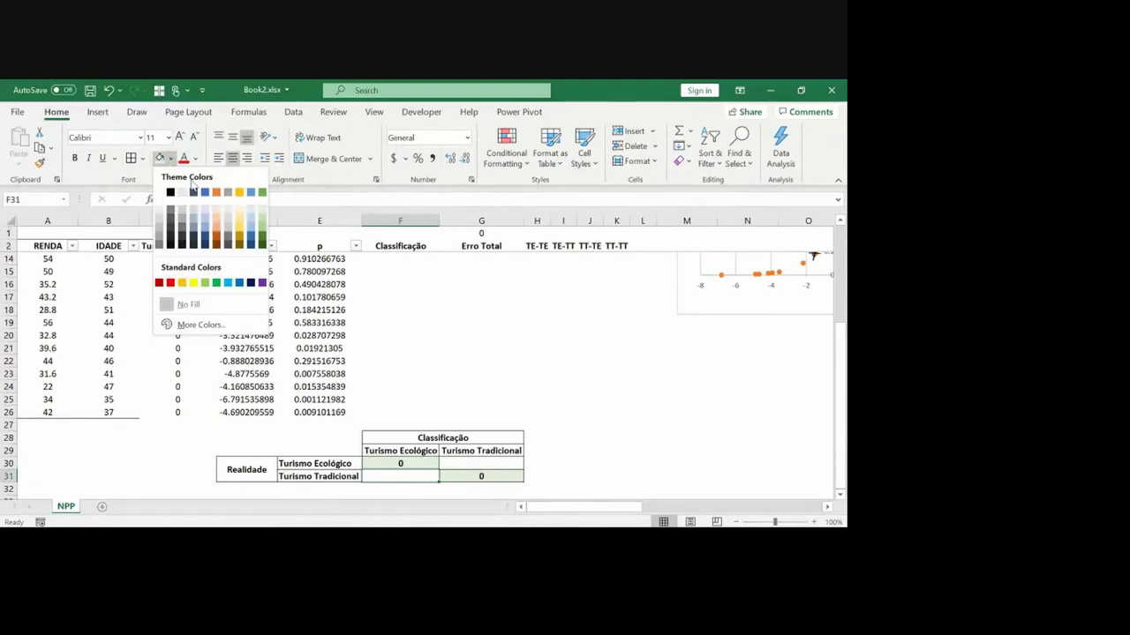
click(218, 214)
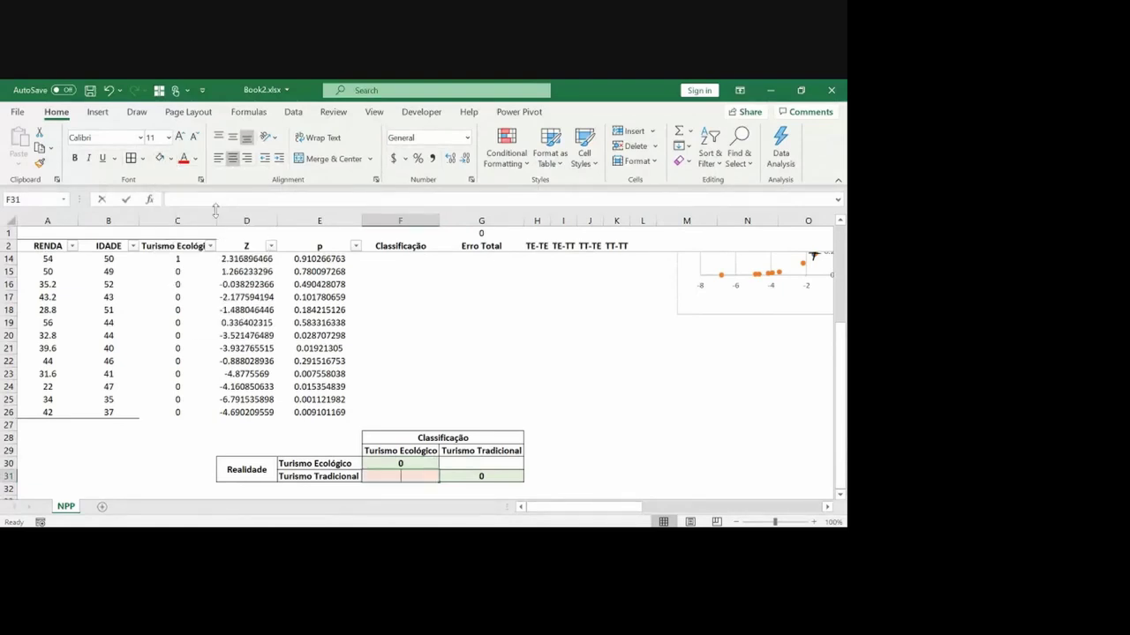
Step: Link F31 to the TT-TE total with =J1 and make it bold
text(=)
key(Up)
key(Up)
key(Up)
key(Up)
key(Up)
key(Up)
key(Up)
key(Up)
key(Up)
key(Up)
key(Up)
key(Up)
key(Up)
key(Up)
key(Up)
key(Up)
key(Up)
key(Up)
key(Up)
key(Right)
key(Right)
key(Right)
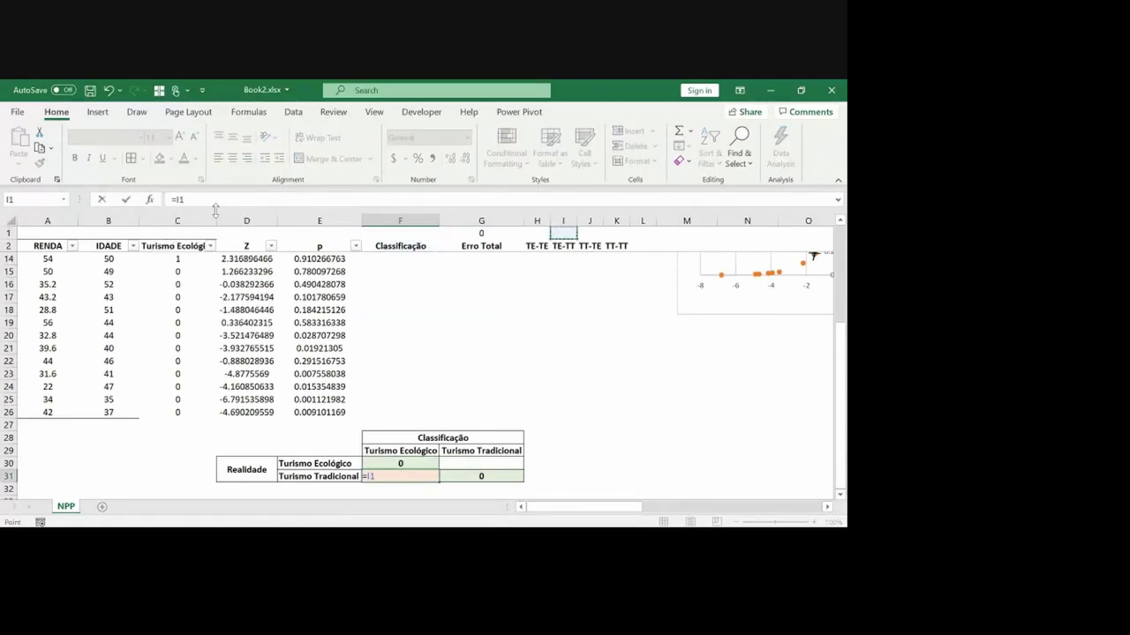
key(Right)
key(Return)
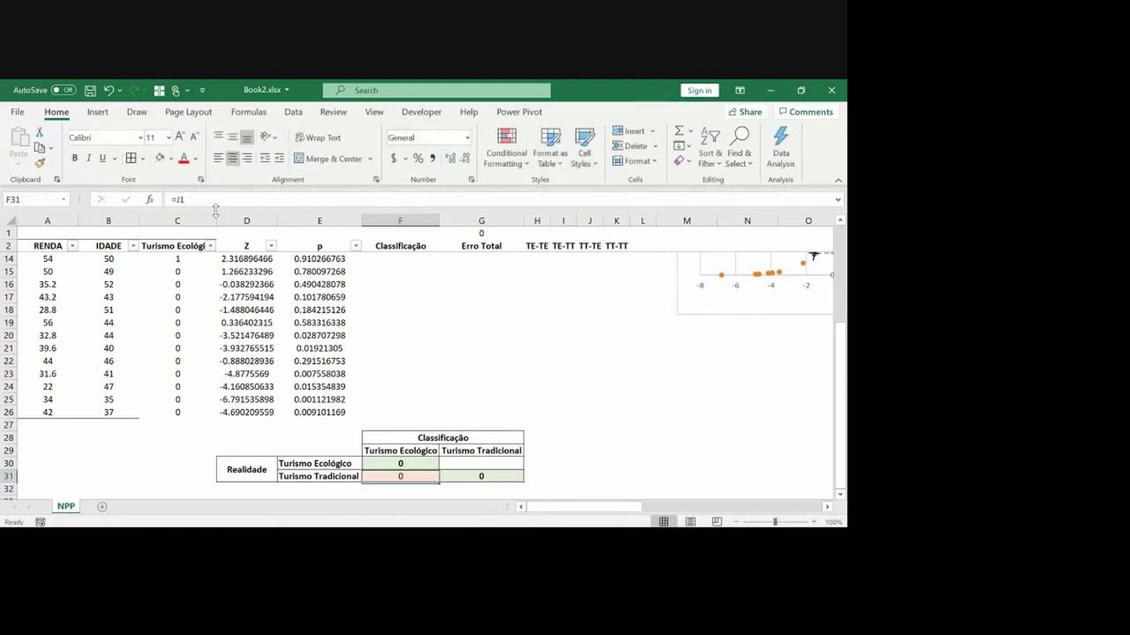
key(Up)
Step: Fill G30 with light orange and link it to the TE-TT total with =I1 in bold
key(Up)
key(Right)
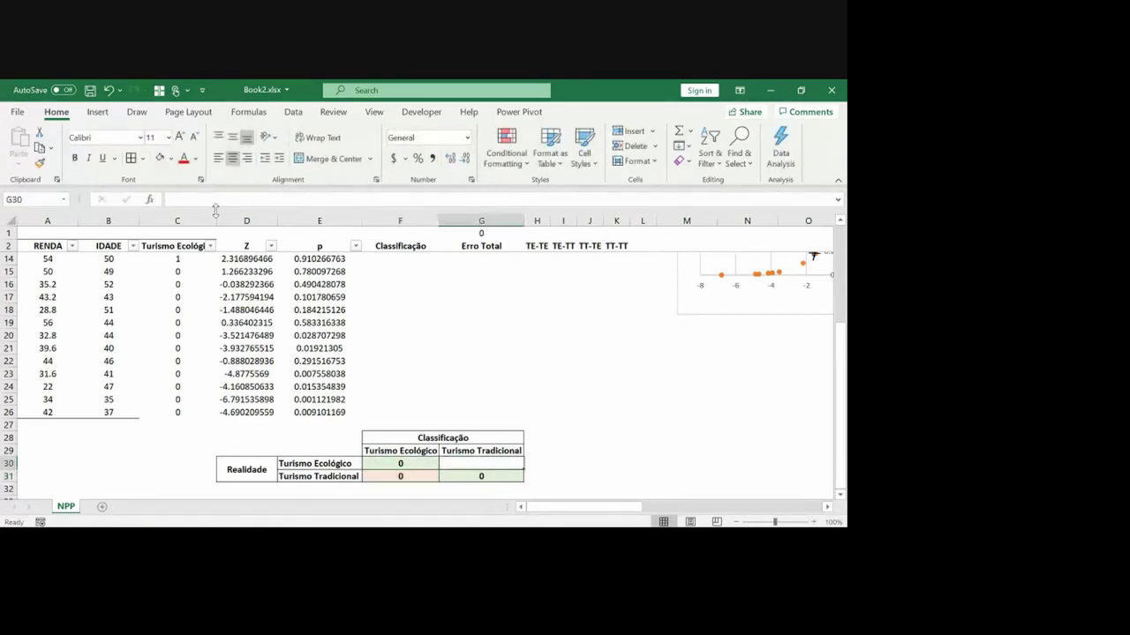
click(161, 160)
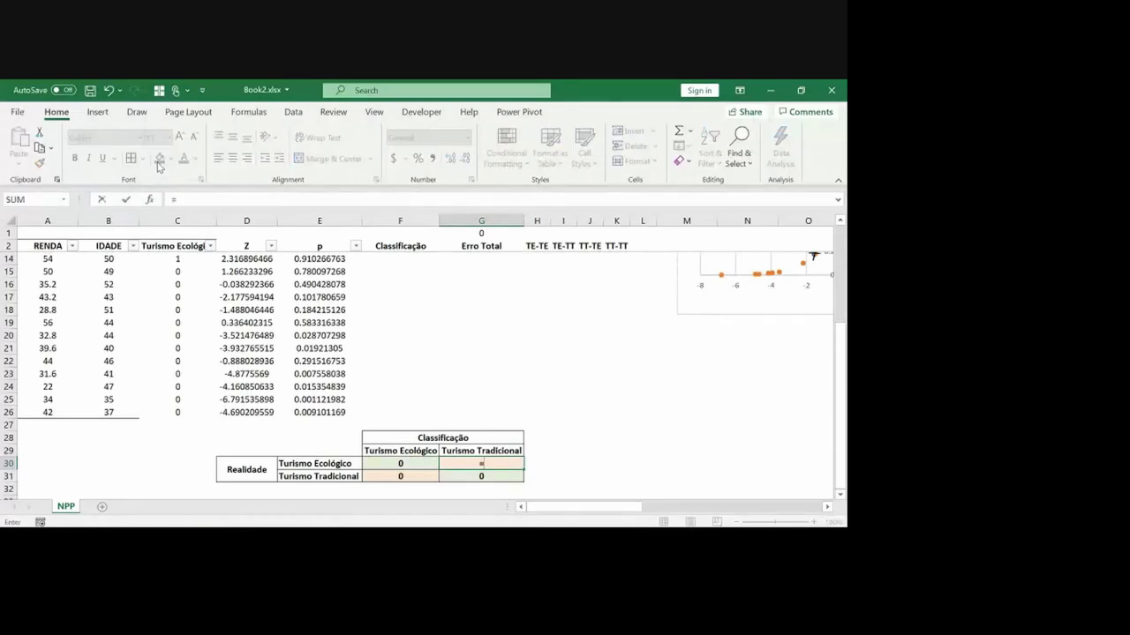
key(ctrl+Up)
key(ctrl+Up)
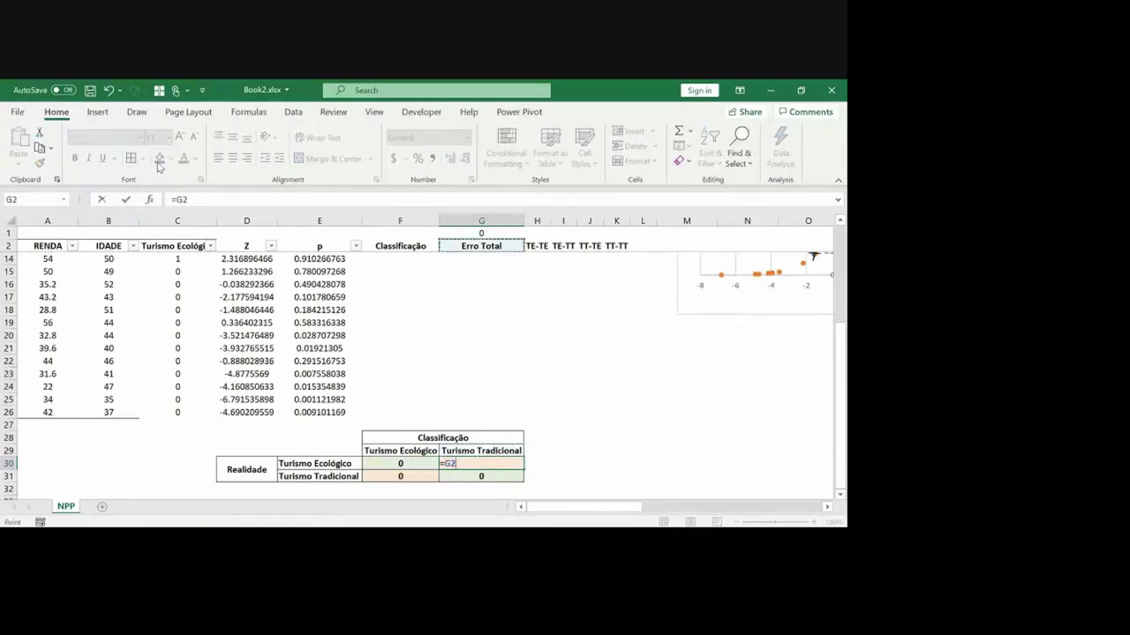
key(Up)
key(Right)
key(Right)
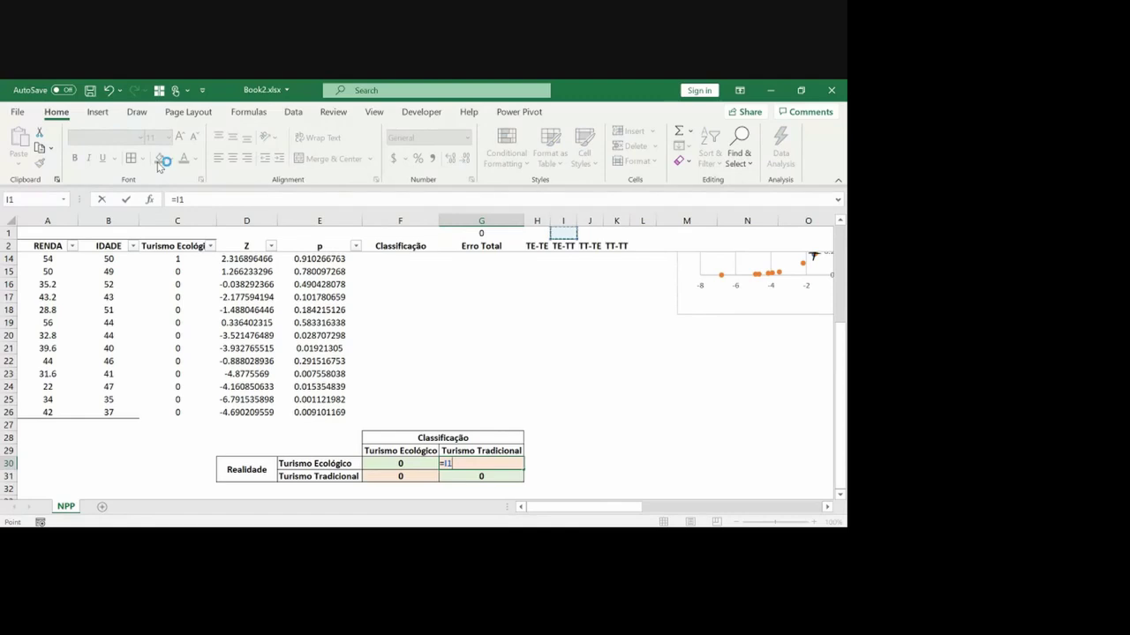
key(Return)
Step: Enter the label "Ponto de Corte" in D29, above the Realidade cell
key(Left)
key(Left)
key(Left)
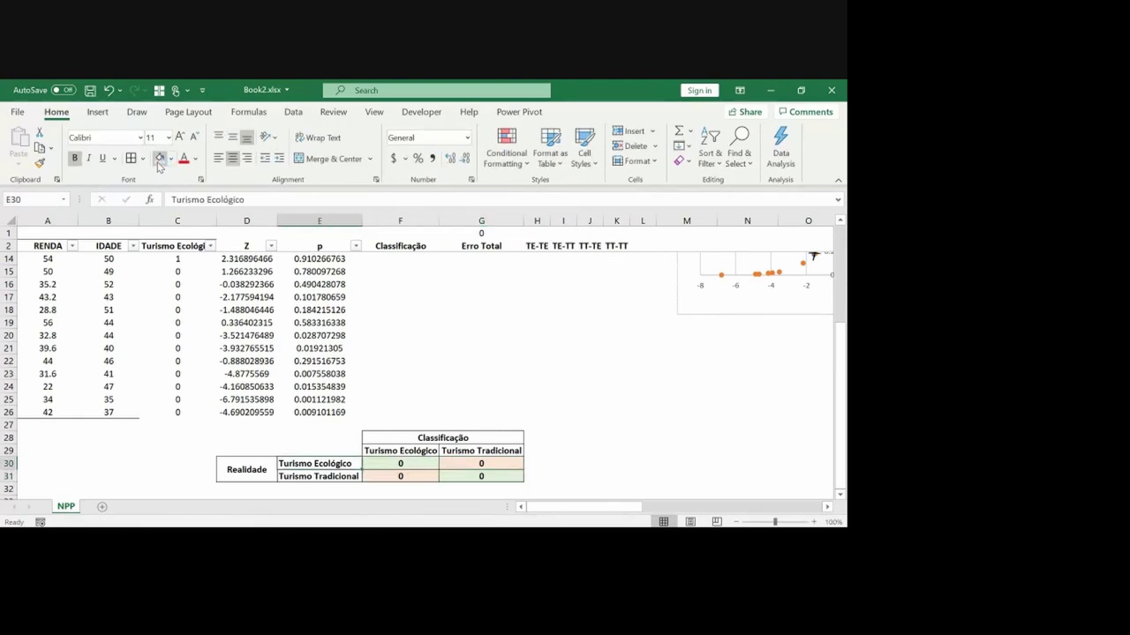
key(Up)
text(Ponto de Corte)
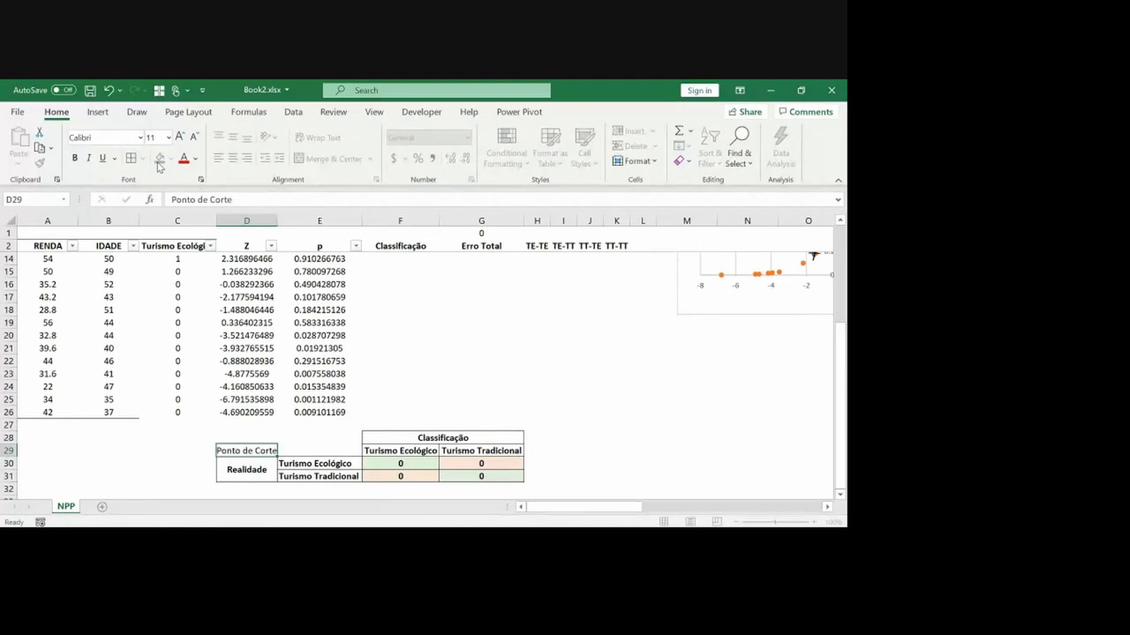
key(ctrl+Return)
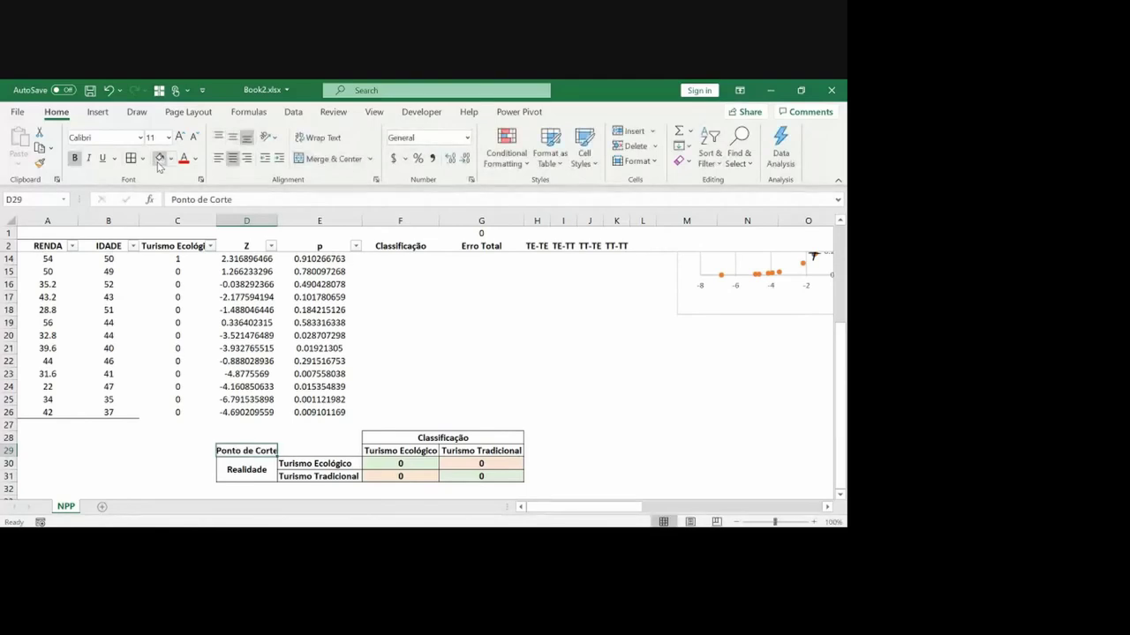
Step: Make the "Ponto de Corte" label bold and apply thick outside borders around D29:E29
key(shift+Right)
key(ctrl+b)
click(143, 158)
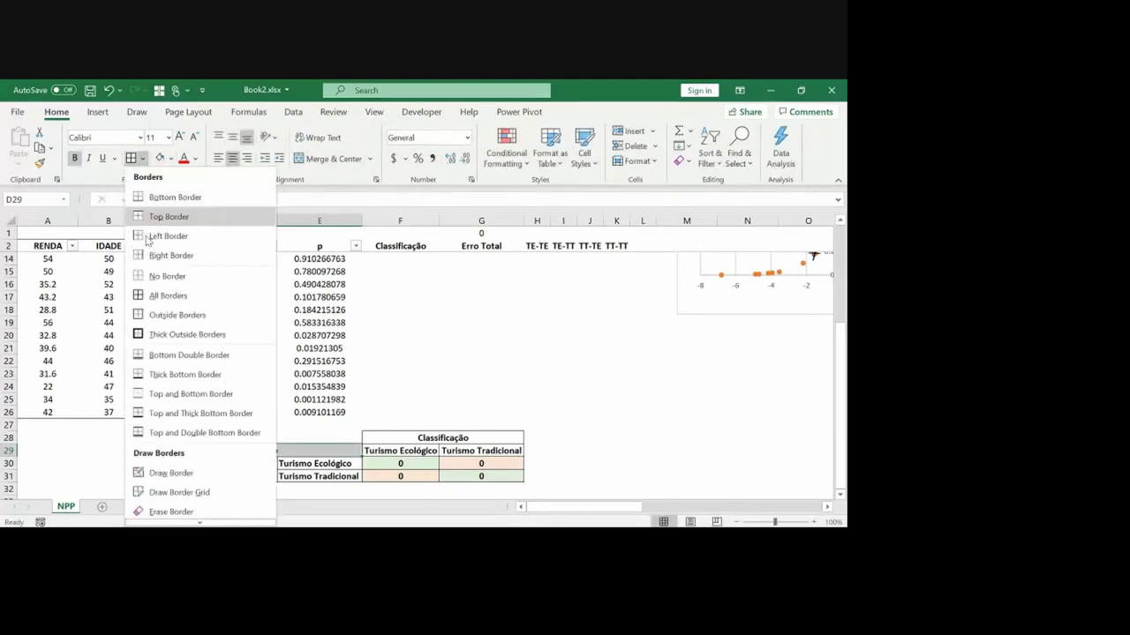
click(153, 330)
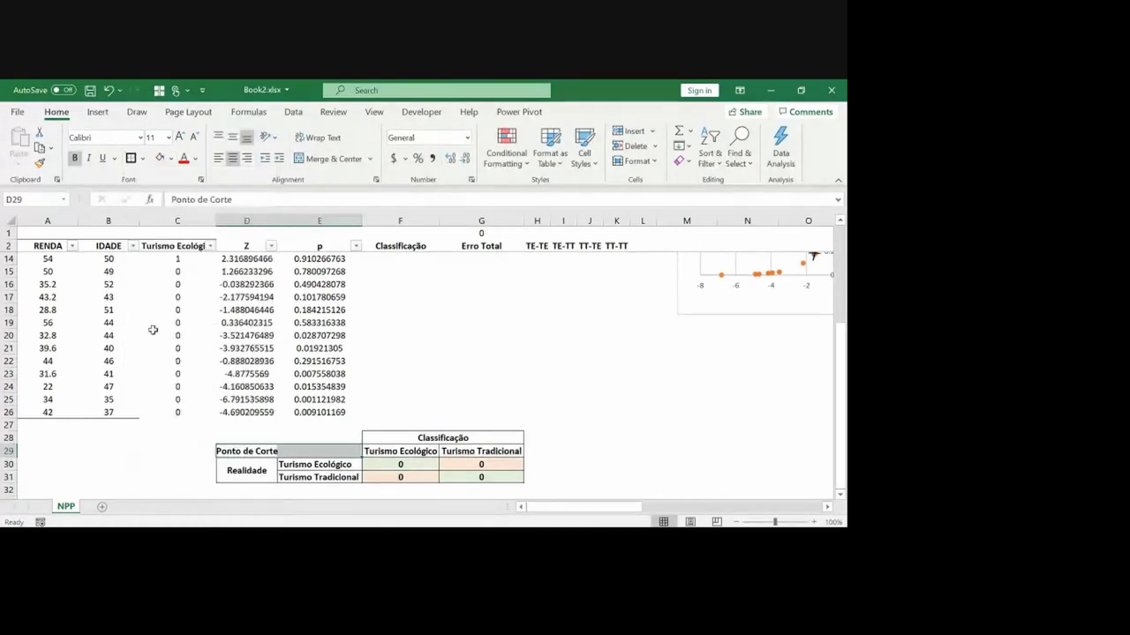
Step: Autofit column D to its contents and enter the cutoff value 0,5 in E29 beside "Ponto de Corte"
double_click(277, 221)
key(Right)
text(0,5)
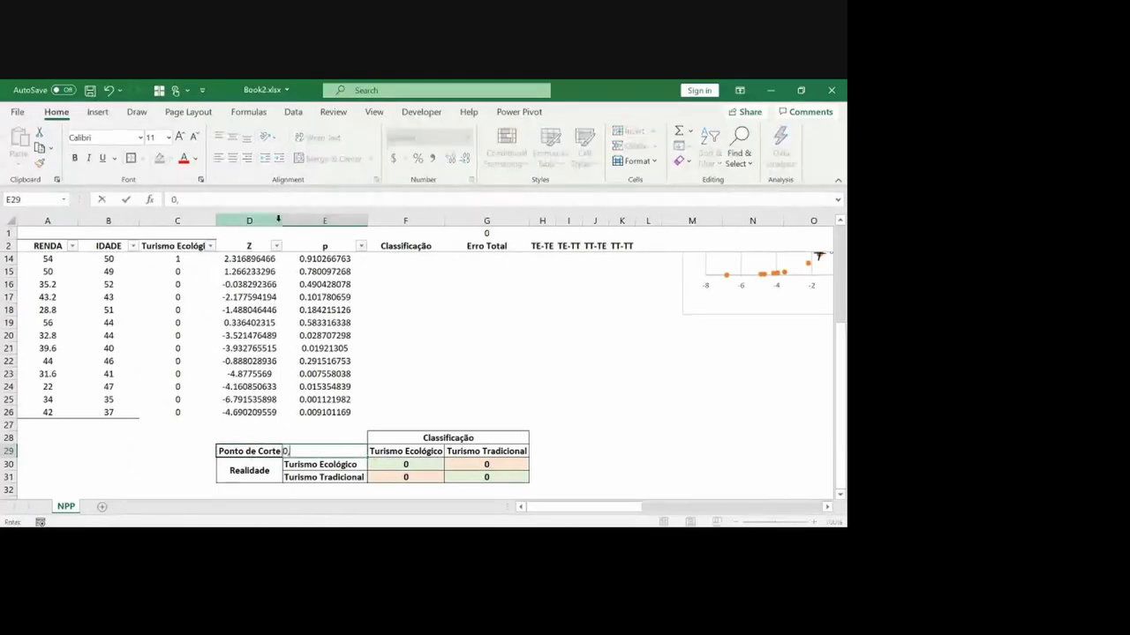
key(Return)
key(Up)
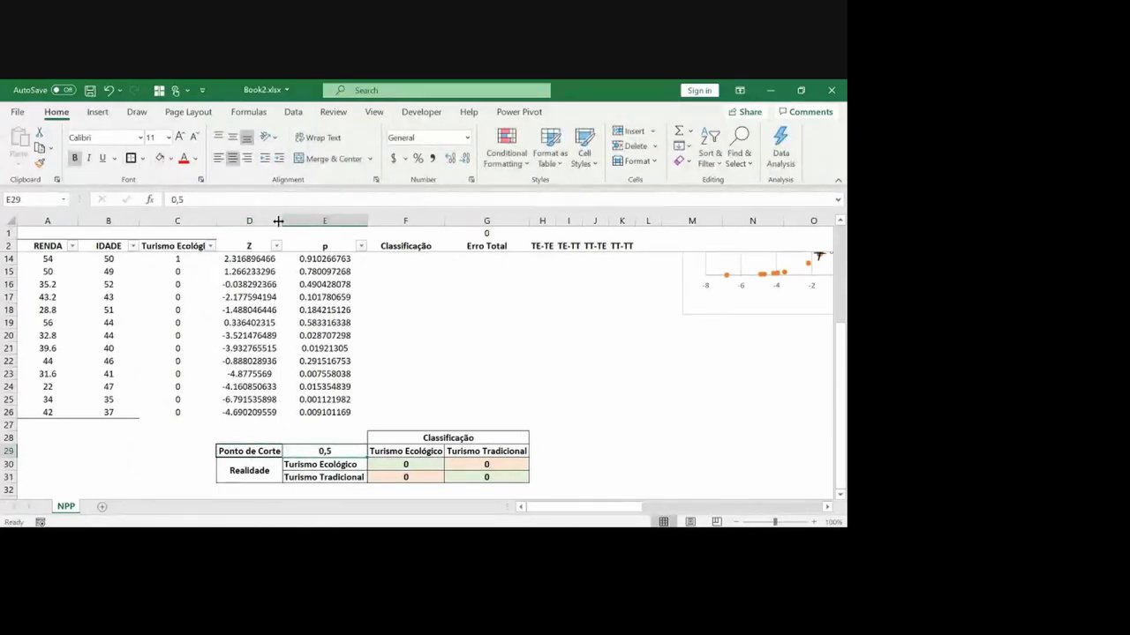
Step: Insert two blank rows at row 27, between the data and the classification table
key(Up)
key(Up)
key(Up)
key(Left)
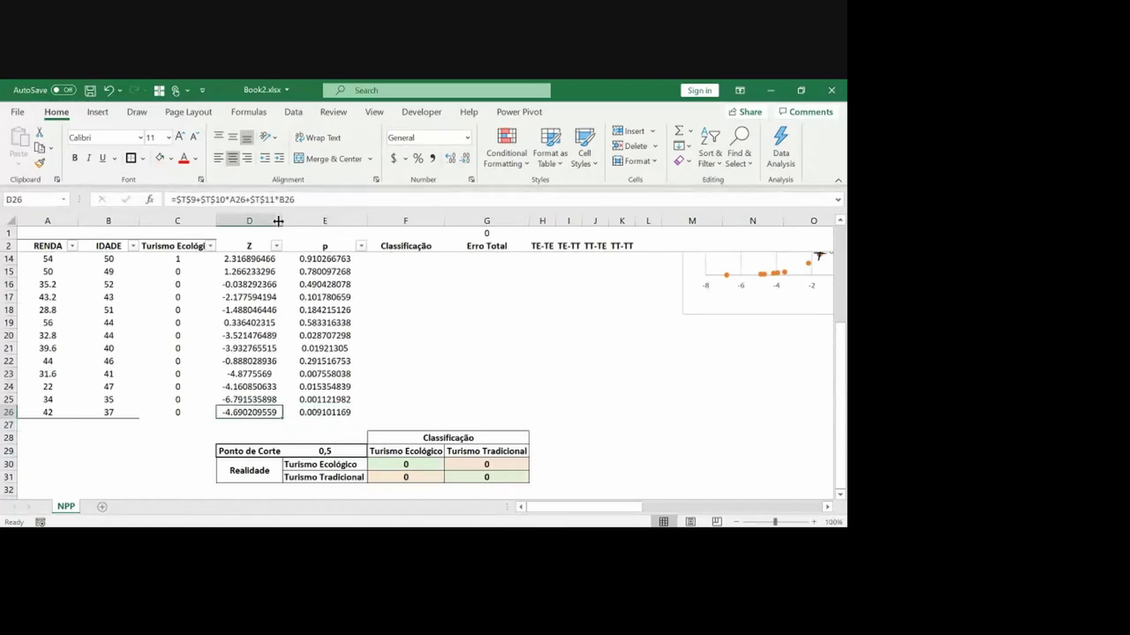
key(Up)
key(Right)
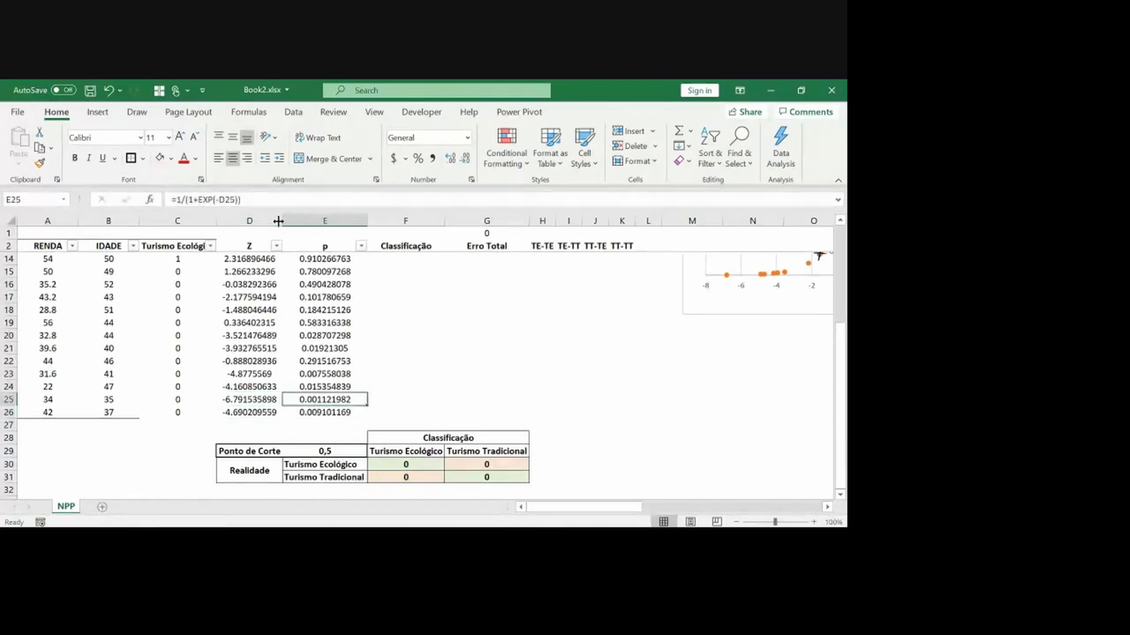
key(Down)
key(Down)
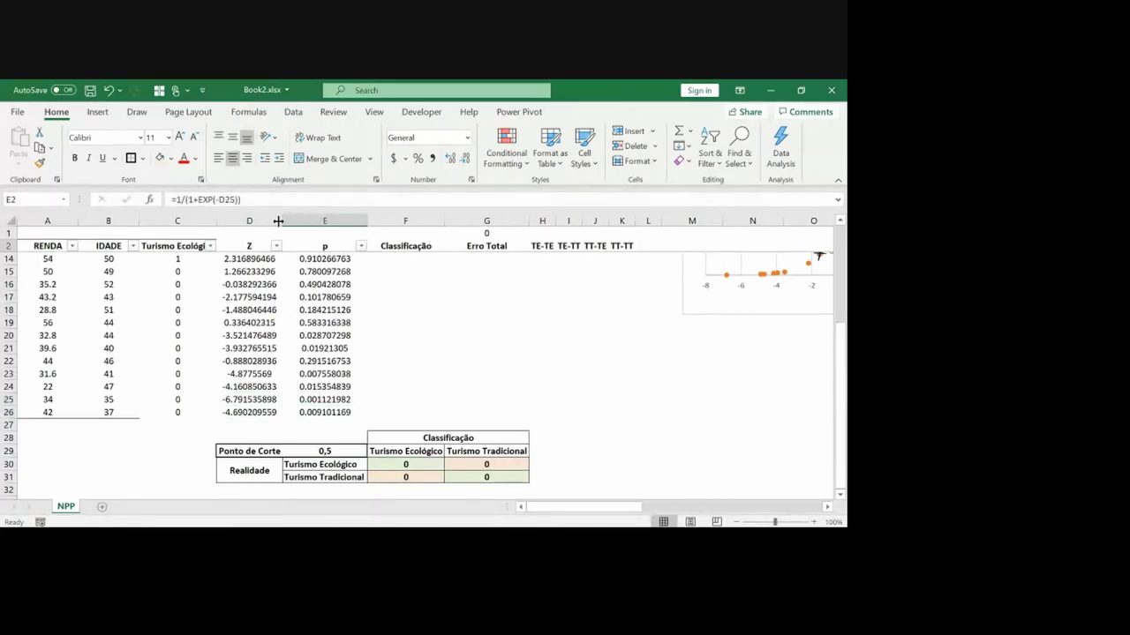
scroll(278, 221, up, 4)
scroll(278, 221, down, 2)
scroll(278, 221, down, 1)
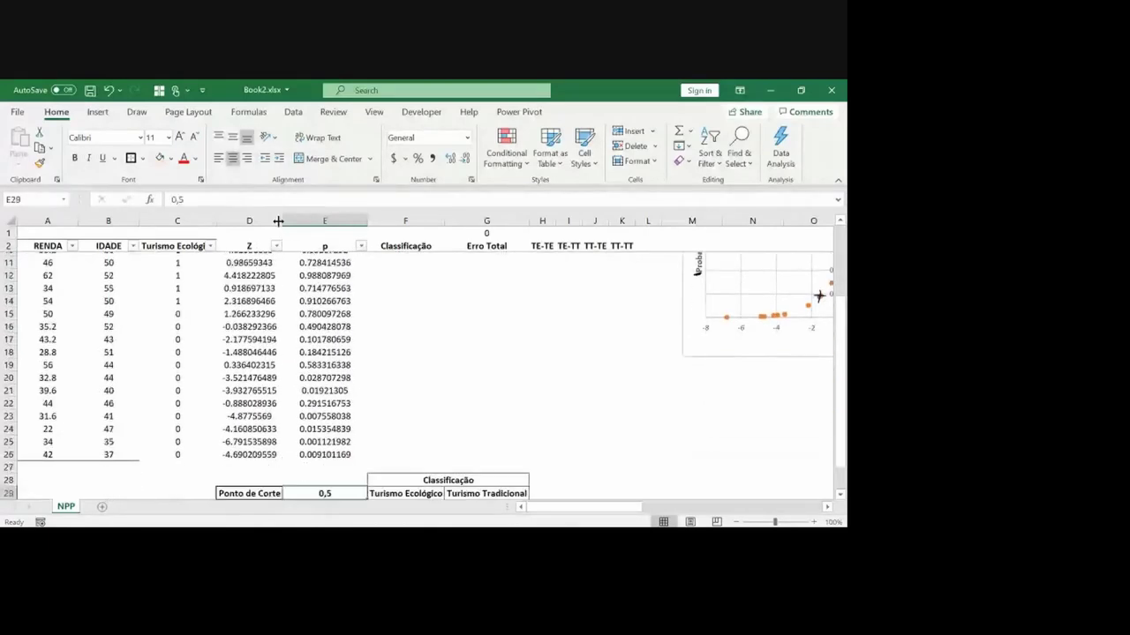
key(Home)
key(shift+space)
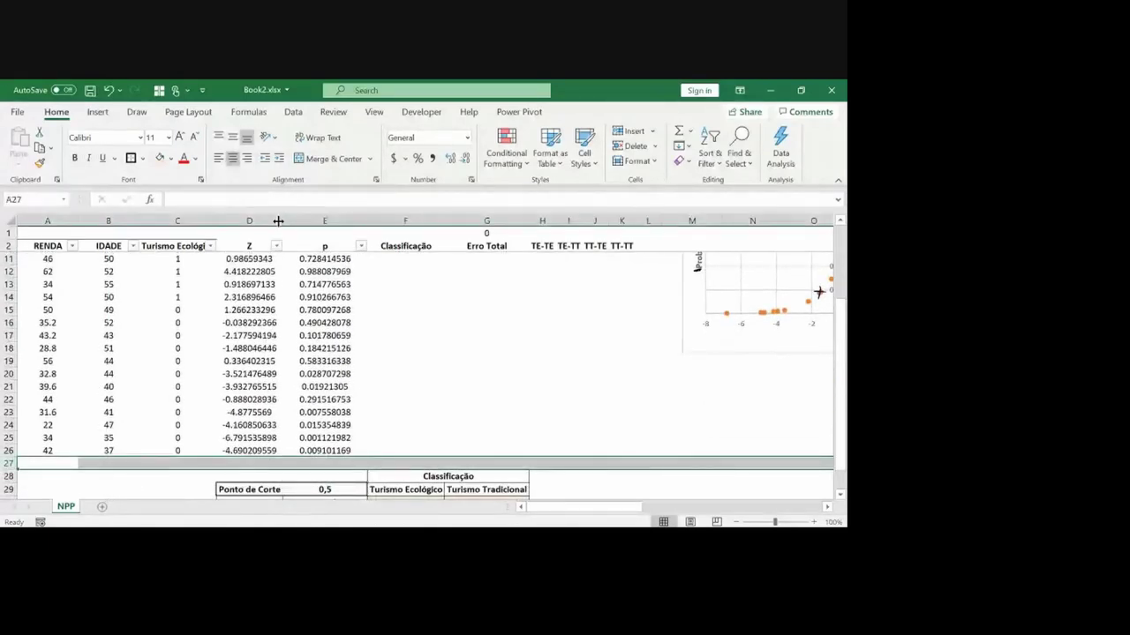
key(ctrl+shift+equal)
key(Down)
key(Down)
key(Down)
key(Down)
key(Down)
key(Down)
key(Right)
Step: Fill the "Ponto de Corte" label and its value cell, D31:E31, with yellow
scroll(278, 221, down, 2)
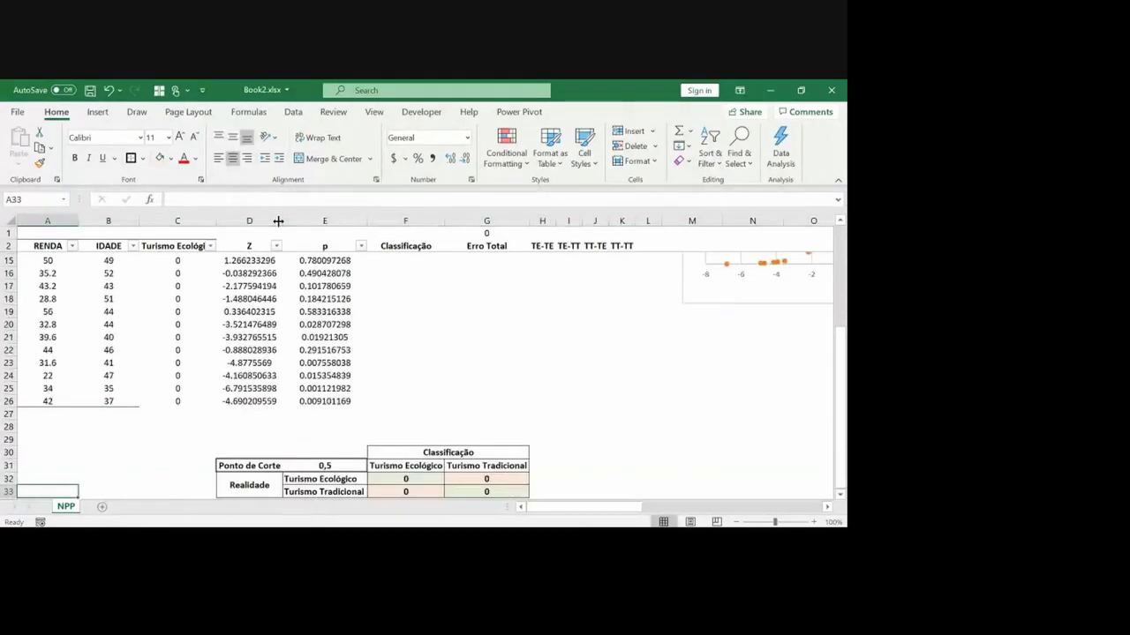
key(Right)
key(Right)
key(Up)
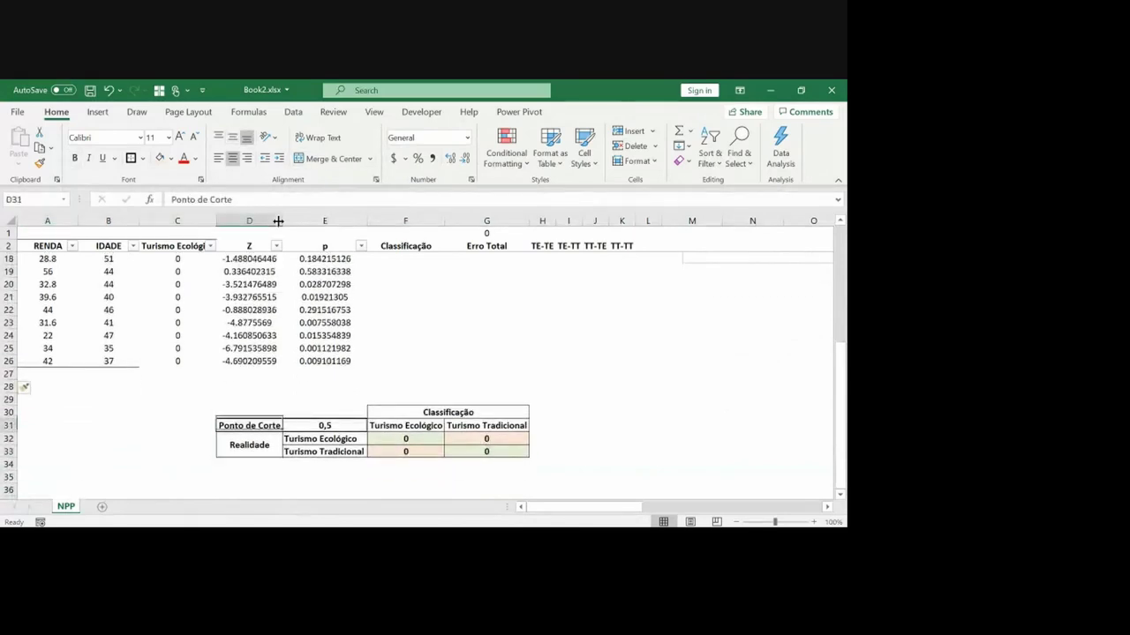
key(shift+Right)
click(159, 158)
key(Right)
key(Right)
key(Up)
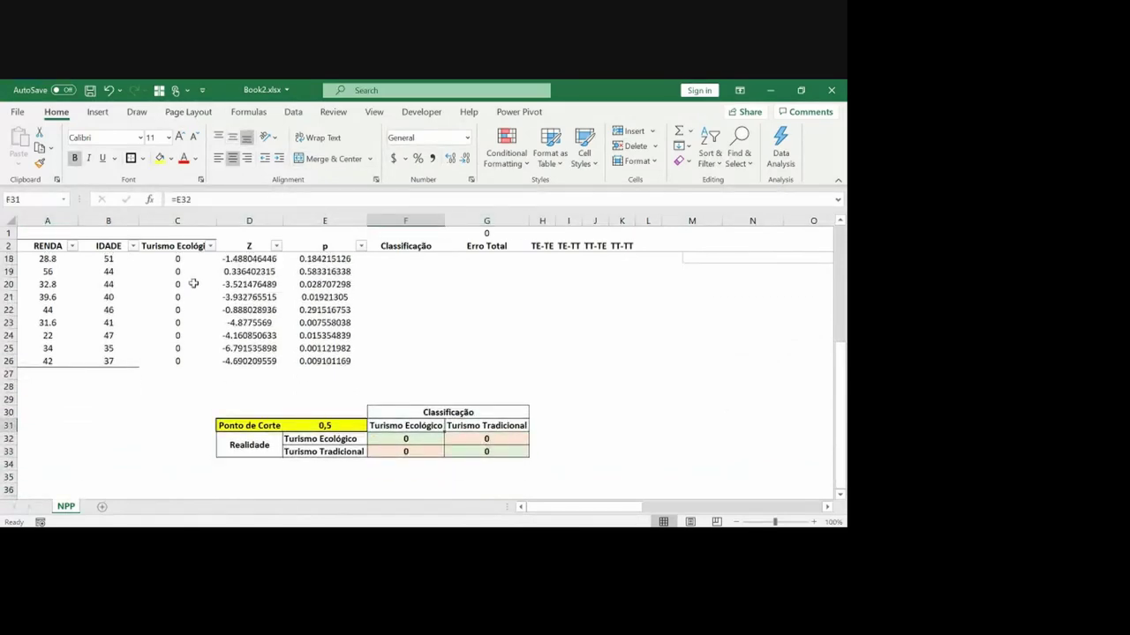
Step: Enter =IF(E3>$E$31,1,0) in F3 to classify the first observation against the cutoff point
key(ctrl+Up)
key(Down)
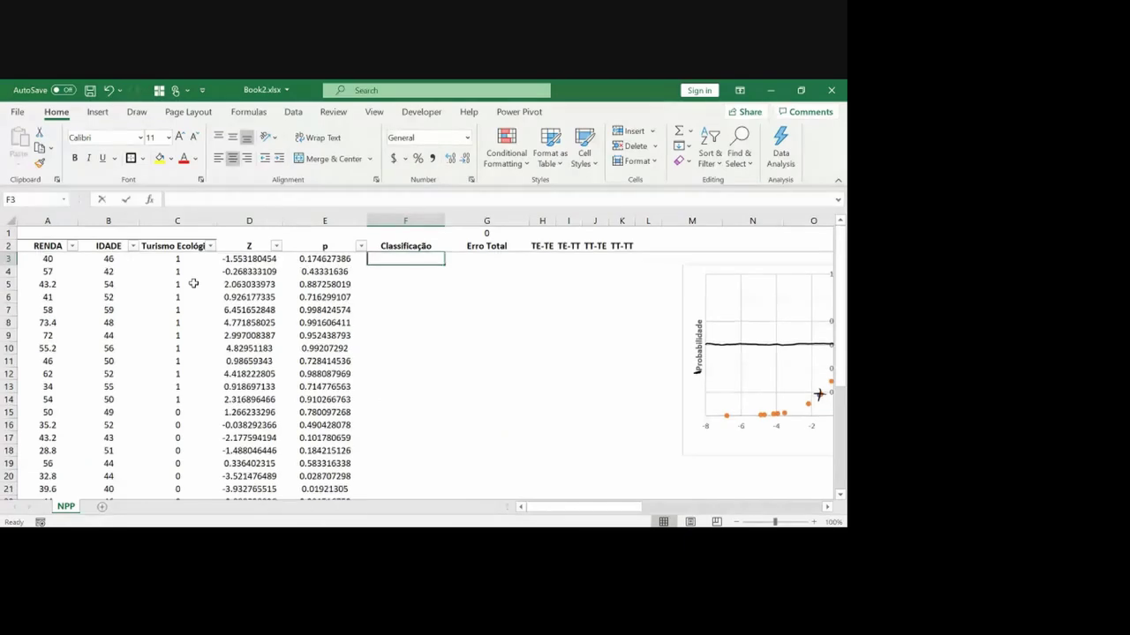
text(=if()
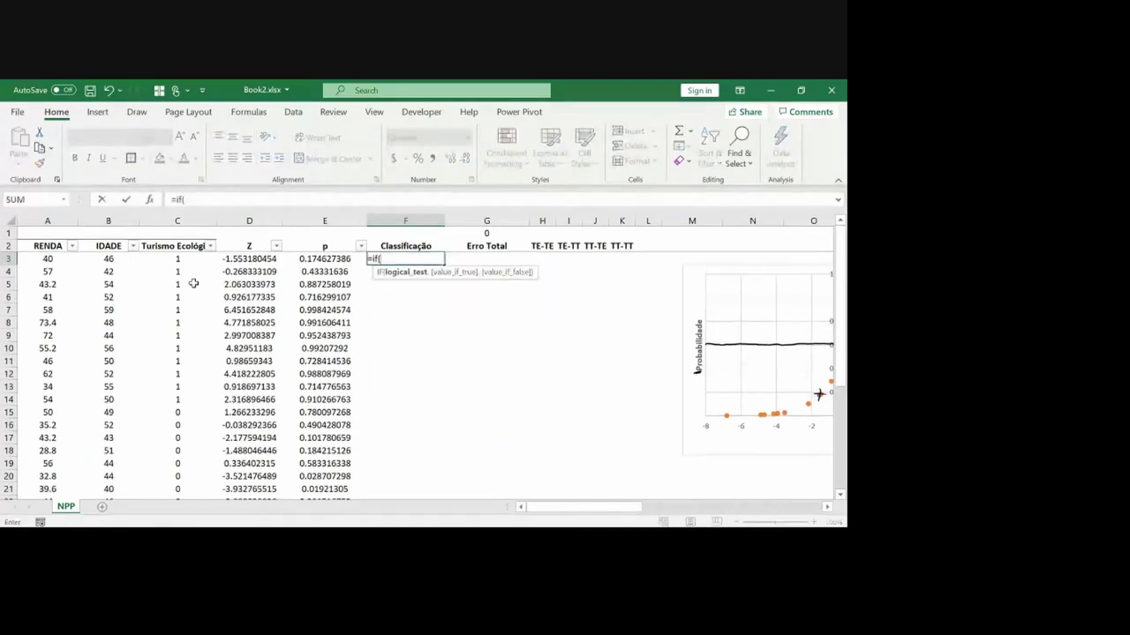
key(Left)
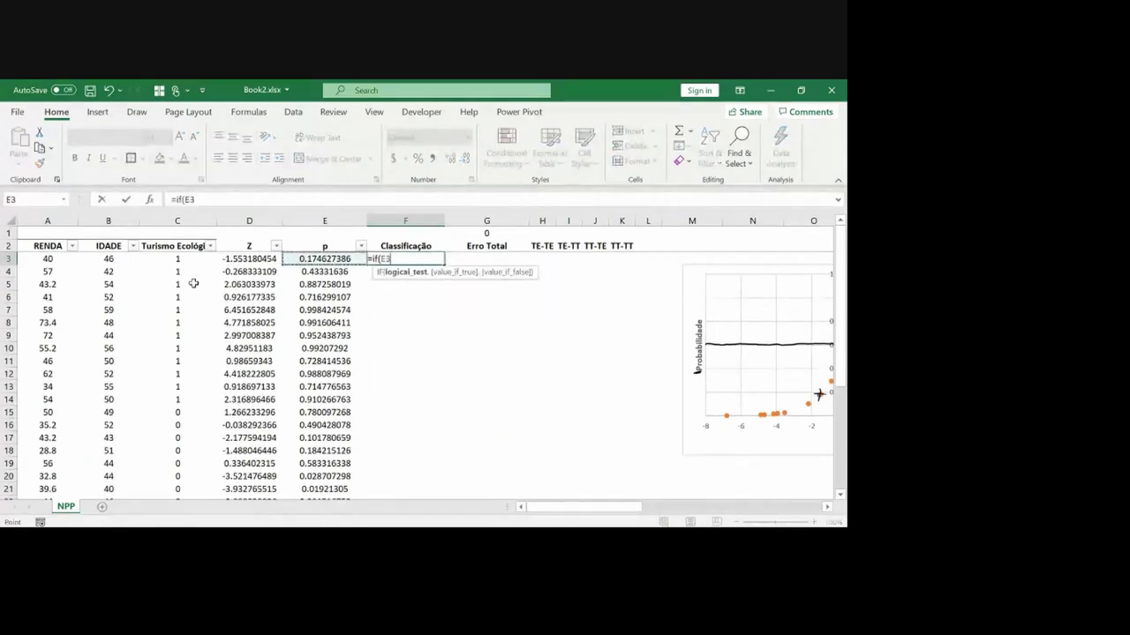
text(>)
key(Left)
key(ctrl+Down)
key(Down)
key(Down)
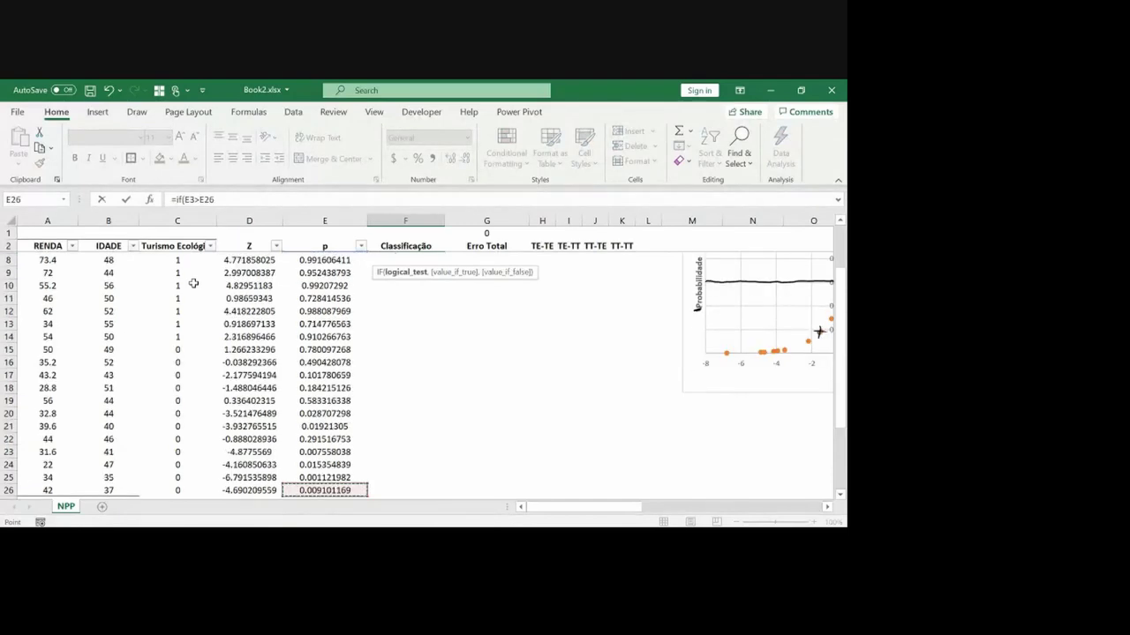
key(Down)
key(Down)
key(Down)
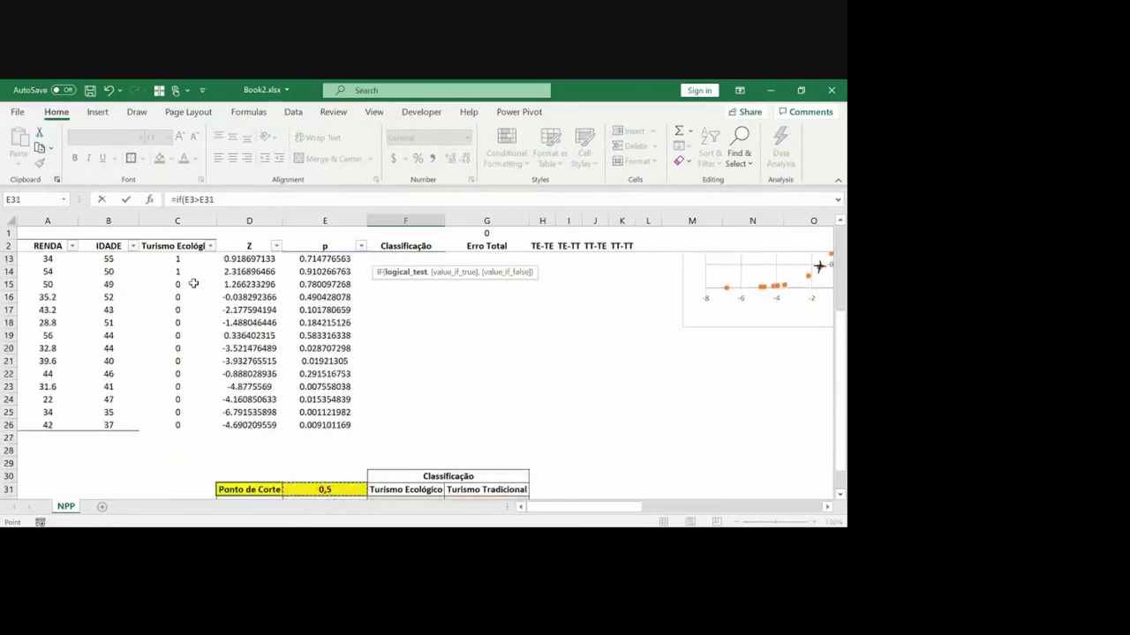
key(F4)
text(;1;0)
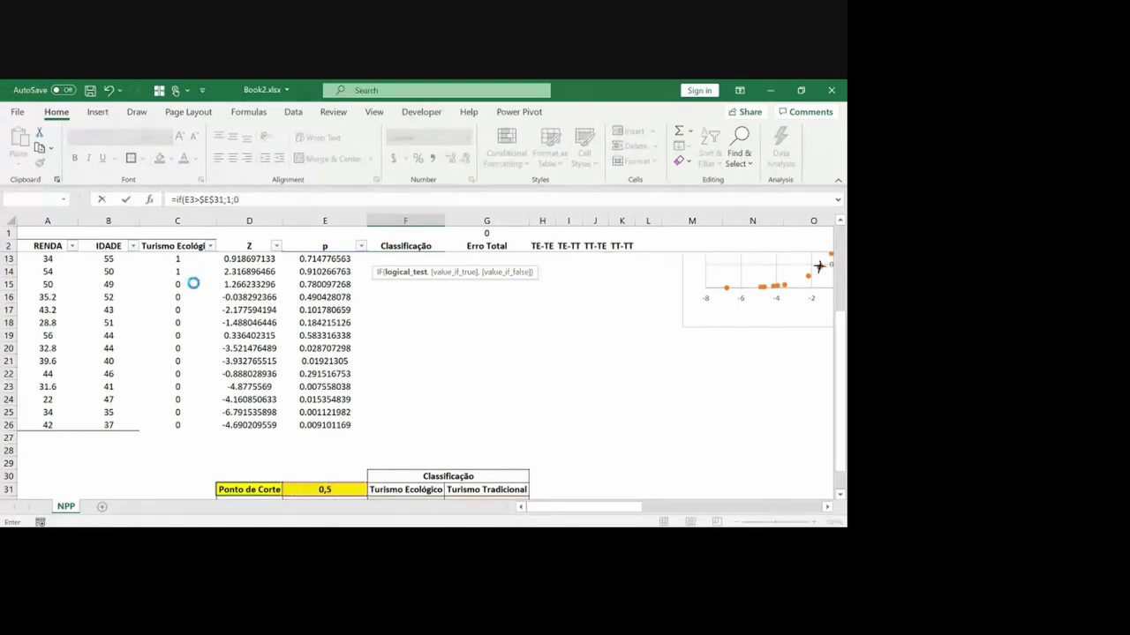
key(Return)
click(230, 199)
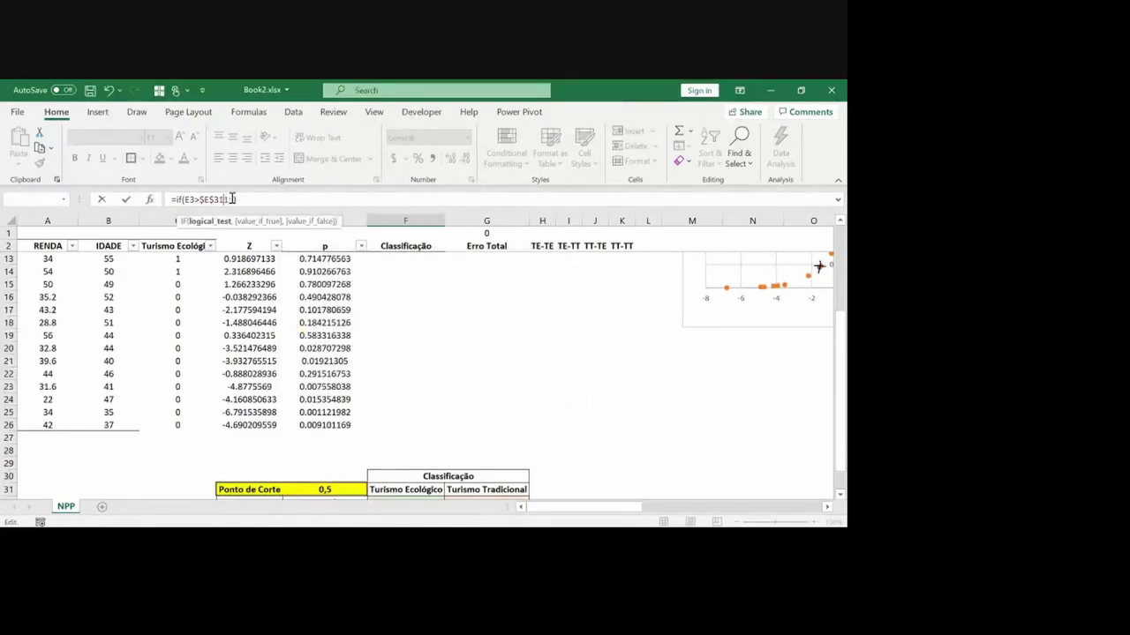
key(ctrl+Return)
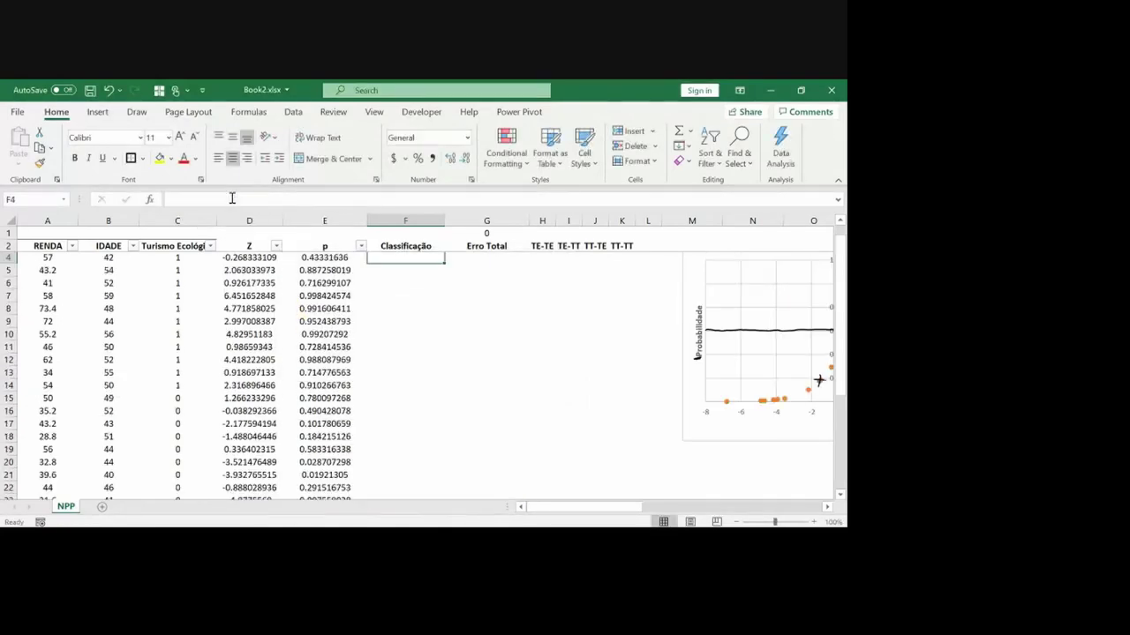
Step: Copy the Classificação formula from F3 down through F26
key(ctrl+c)
key(Left)
key(ctrl+Down)
key(Right)
key(ctrl+shift+Up)
key(ctrl+v)
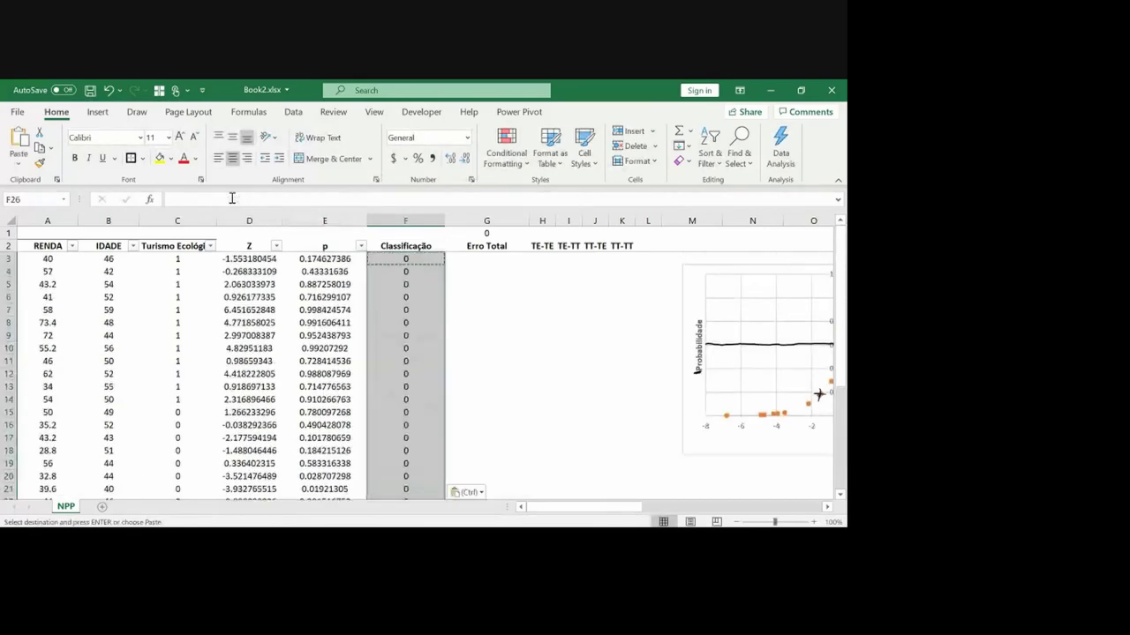
key(ctrl+Up)
key(Escape)
Step: Enter an IF formula in G3 that returns 1 when F3<>C3 and 0 otherwise, using comma argument separators
key(Down)
key(Right)
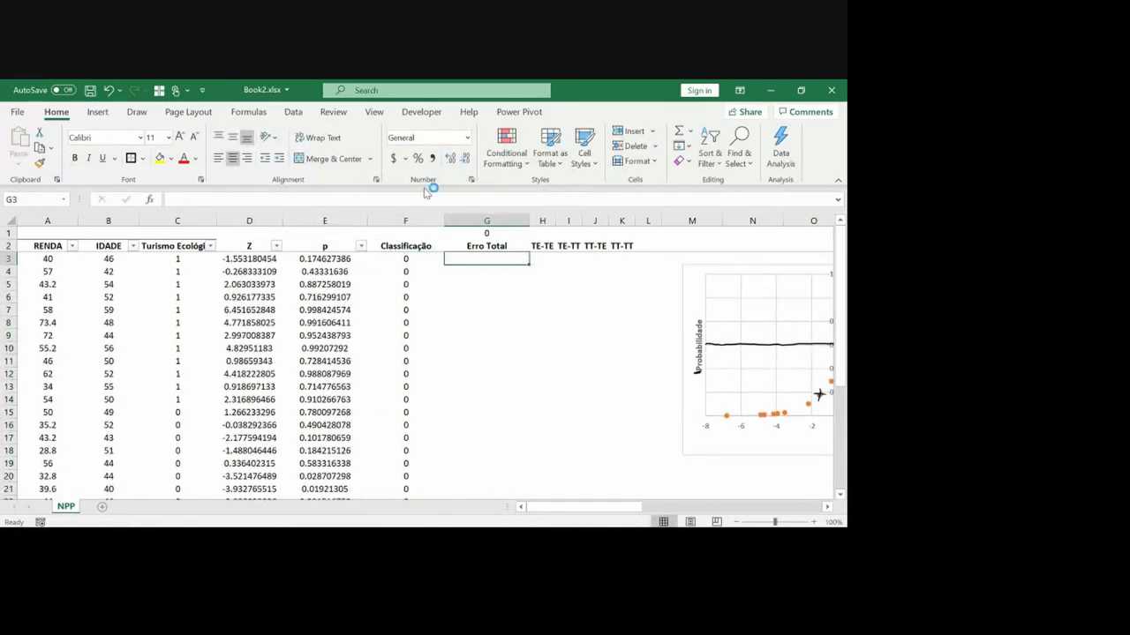
text(=if()
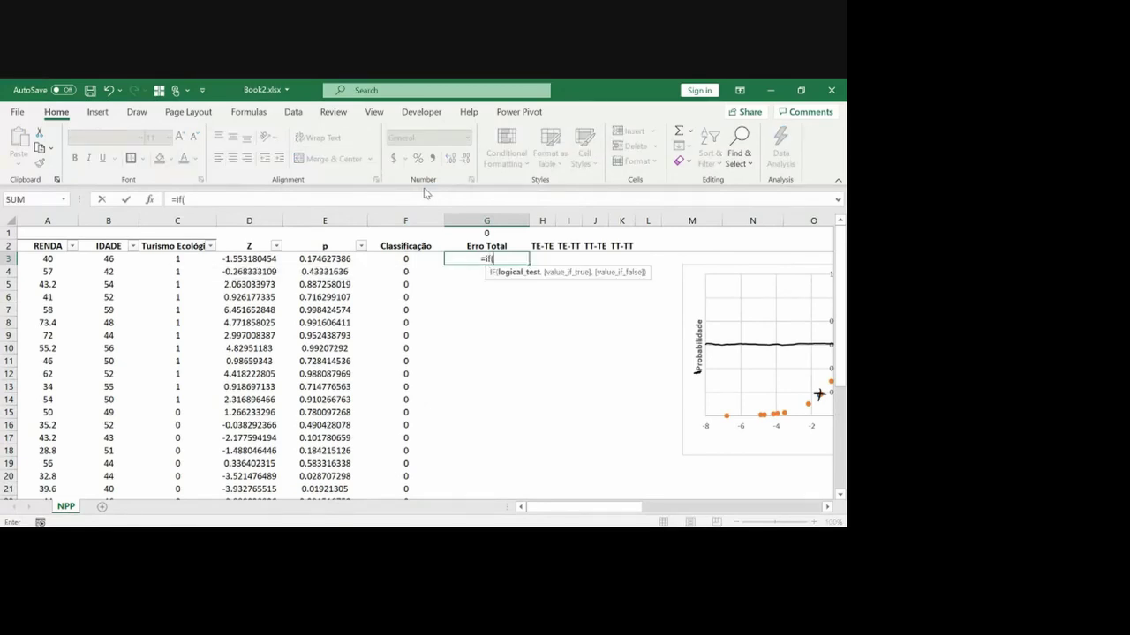
key(Left)
text(<>)
key(Left)
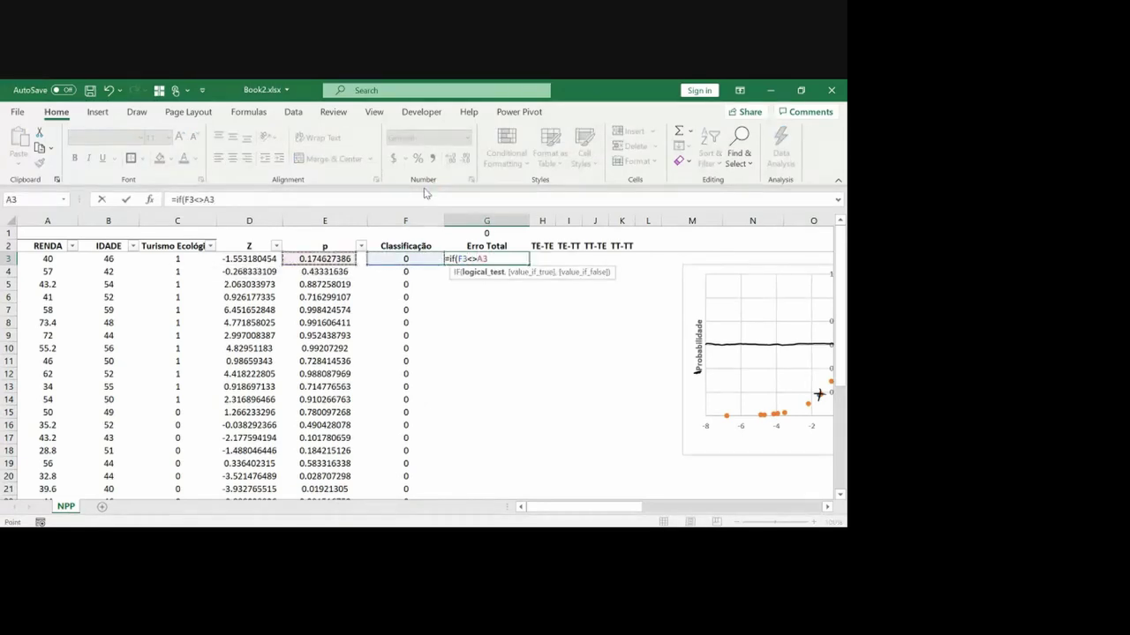
key(Left)
key(Left)
key(Left)
key(Left)
key(Right)
key(Left)
key(Right)
key(Right)
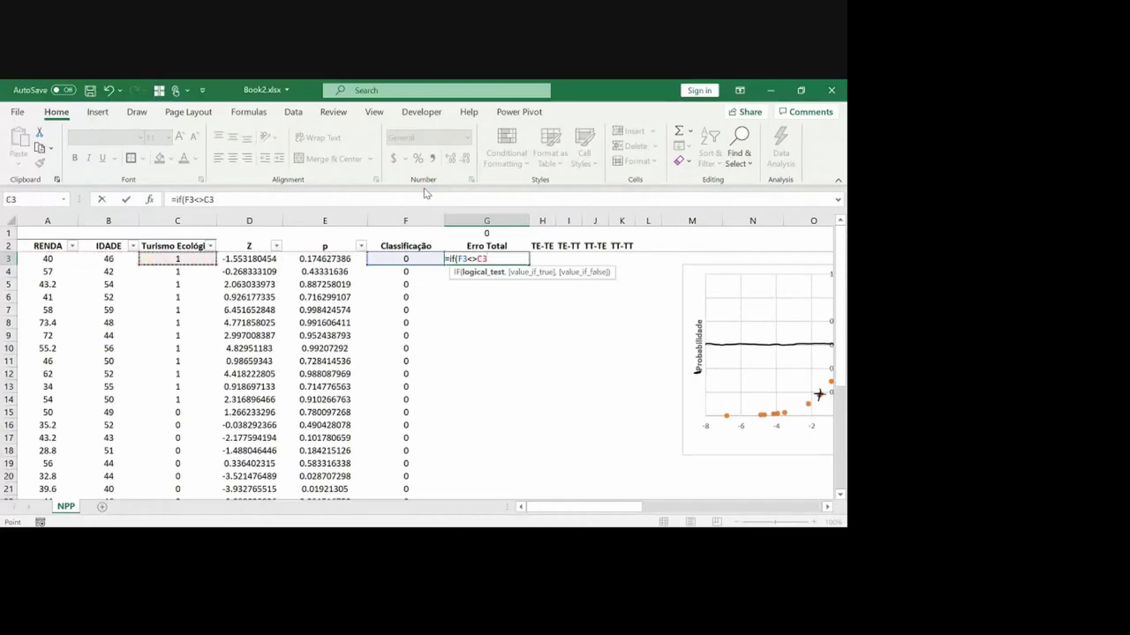
text(;1;0)
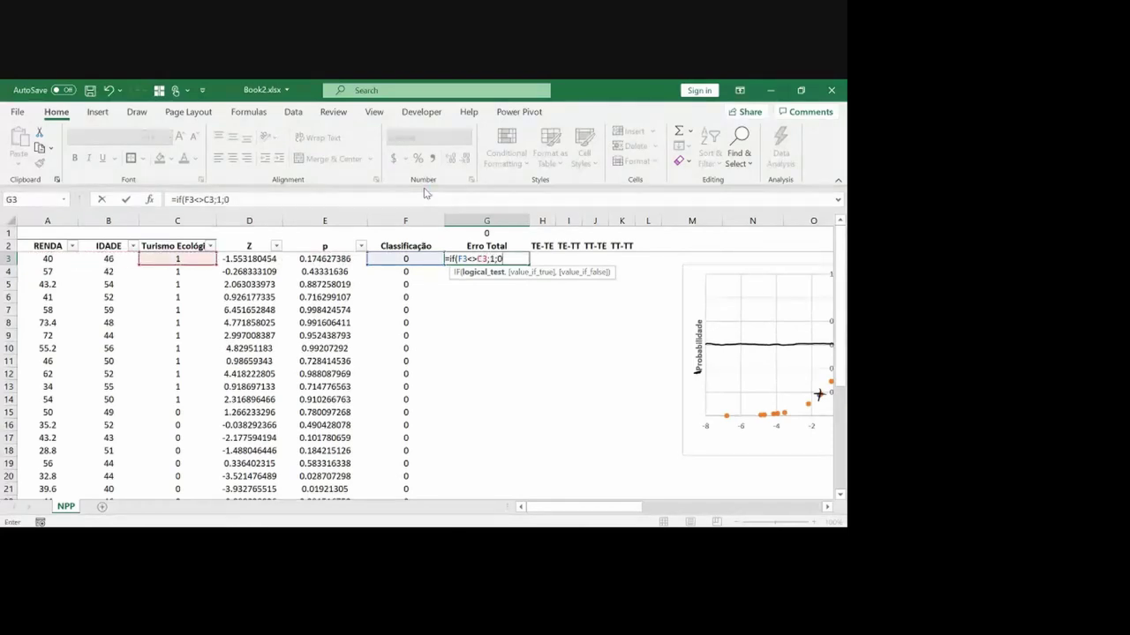
text(;)
key(Right)
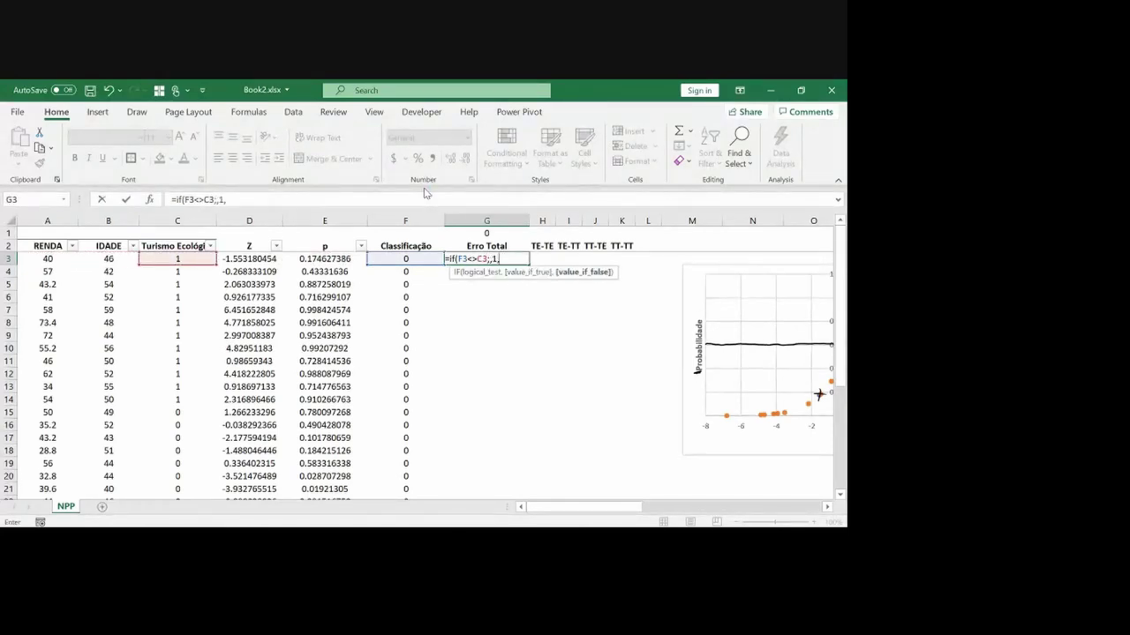
key(Left)
key(BackSpace)
key(BackSpace)
key(BackSpace)
text(,1,0)
key(Return)
Step: Copy the Erro Total formula down through G26 and inspect the cutoff reference in F3's formula
scroll(424, 371, down, 5)
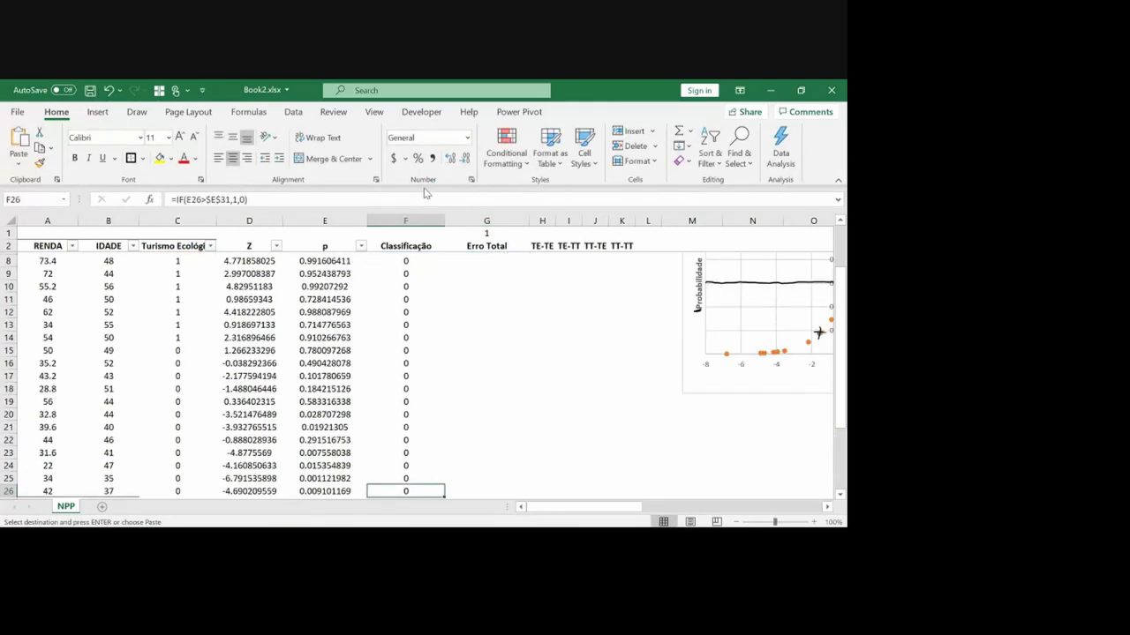
scroll(424, 371, up, 5)
click(234, 202)
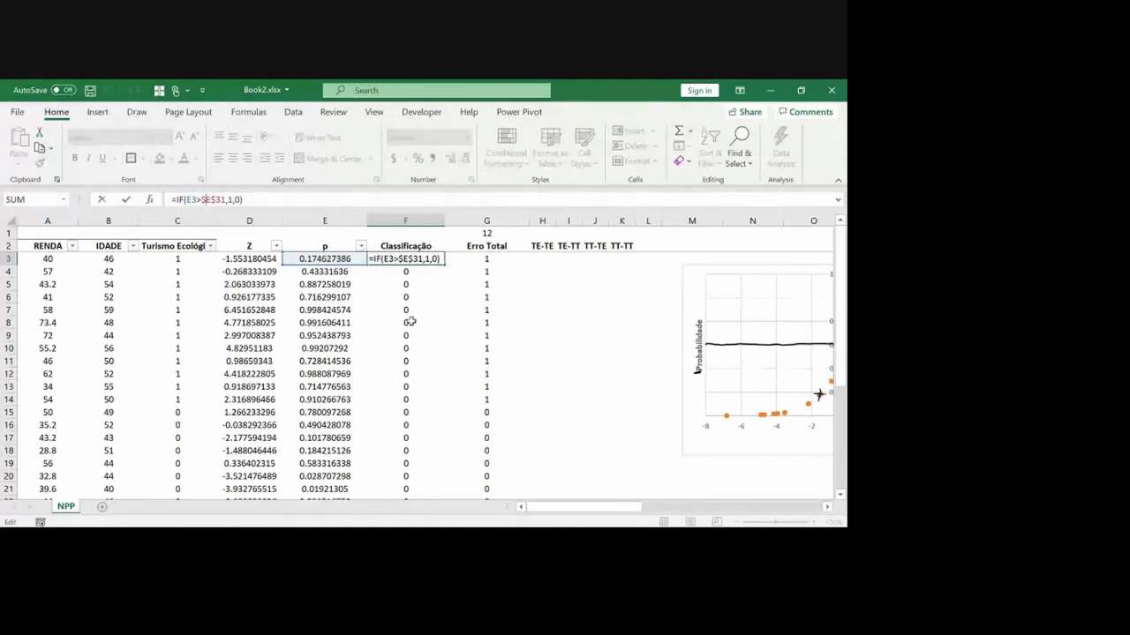
key(Return)
Step: Re-enter the cutoff value in E31 as 0.5 with a decimal point
scroll(411, 322, down, 3)
key(Down)
key(Down)
key(Left)
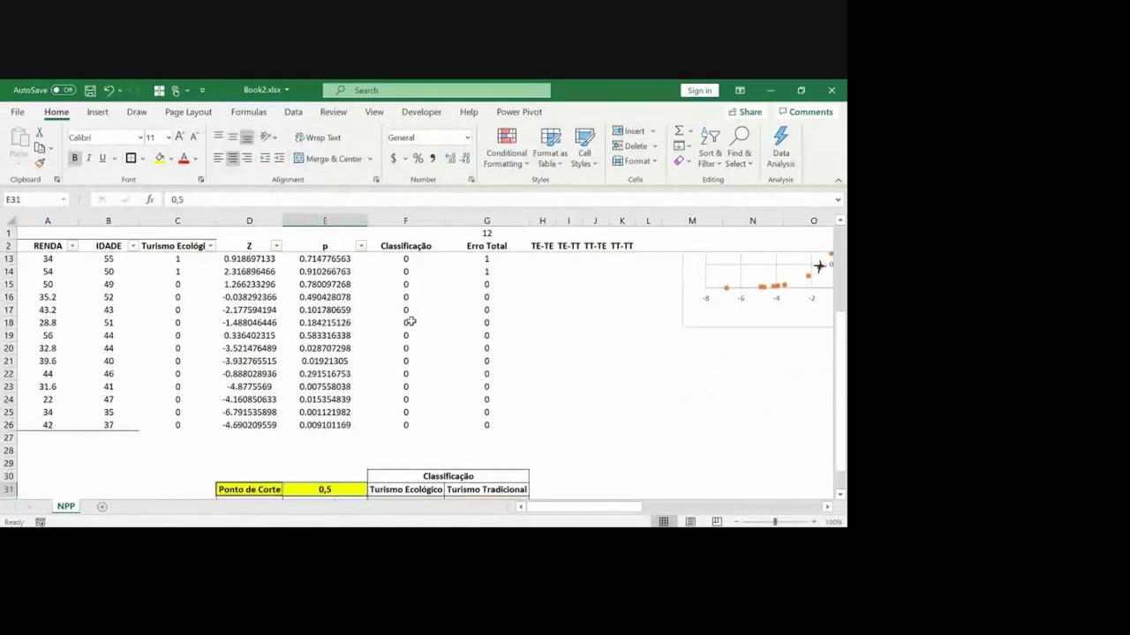
text(0.)
key(Return)
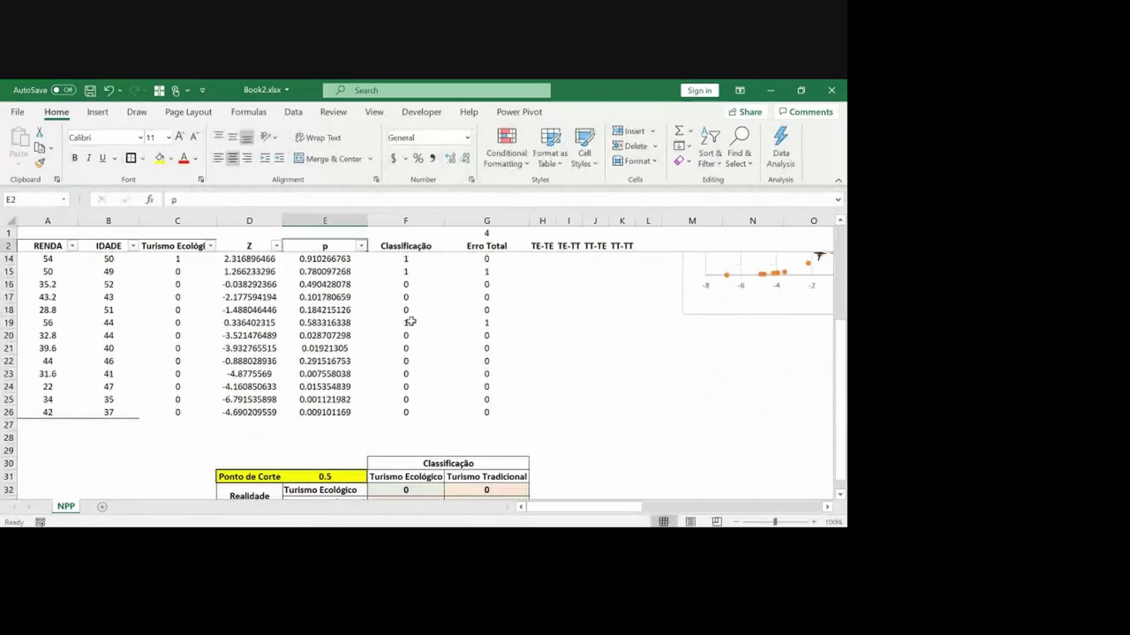
Step: Check the Erro Total sum in G1 and the recalculated classifications, ending at the first TE-TE cell, H3
key(ctrl+Up)
key(Right)
key(Up)
key(Down)
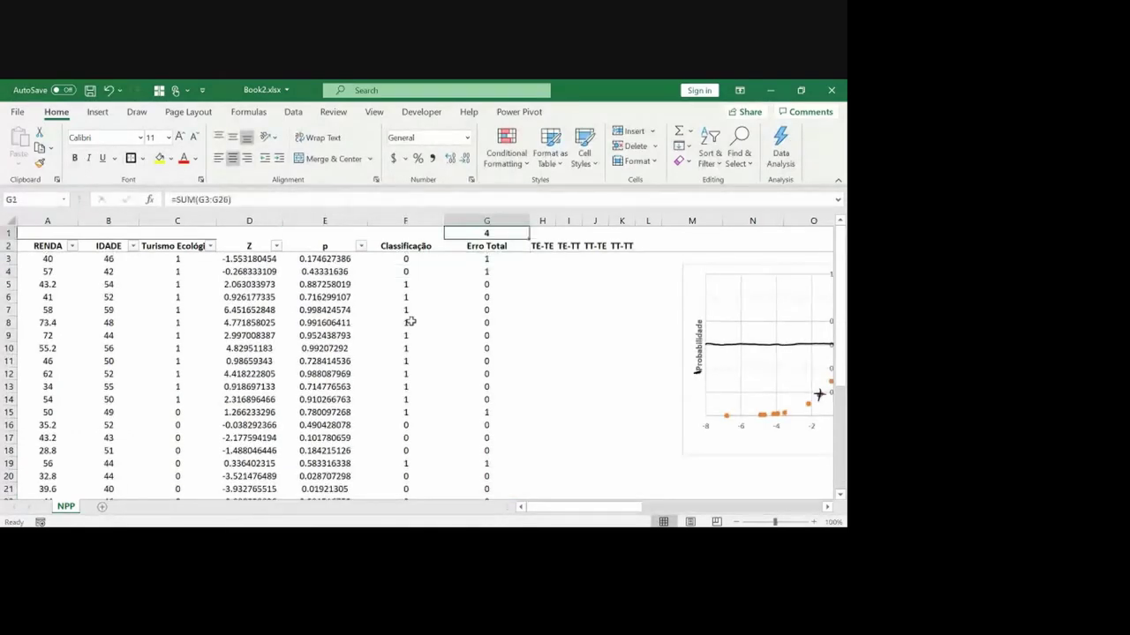
key(Up)
key(Down)
key(Right)
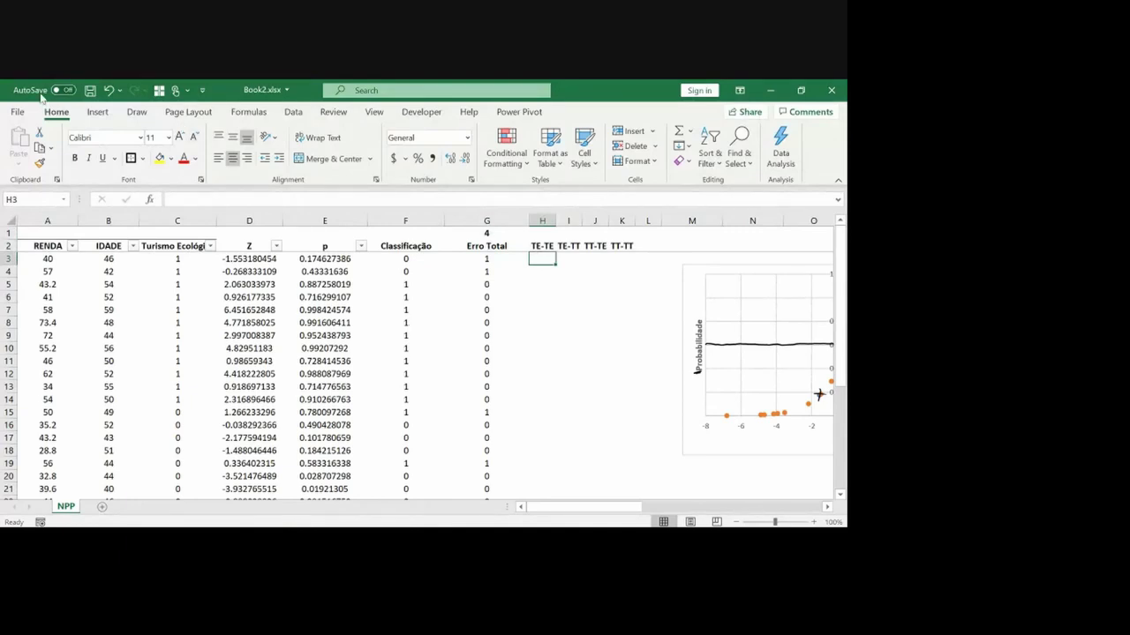
Step: Set Excel's decimal separator to a comma in the advanced editing options
click(20, 112)
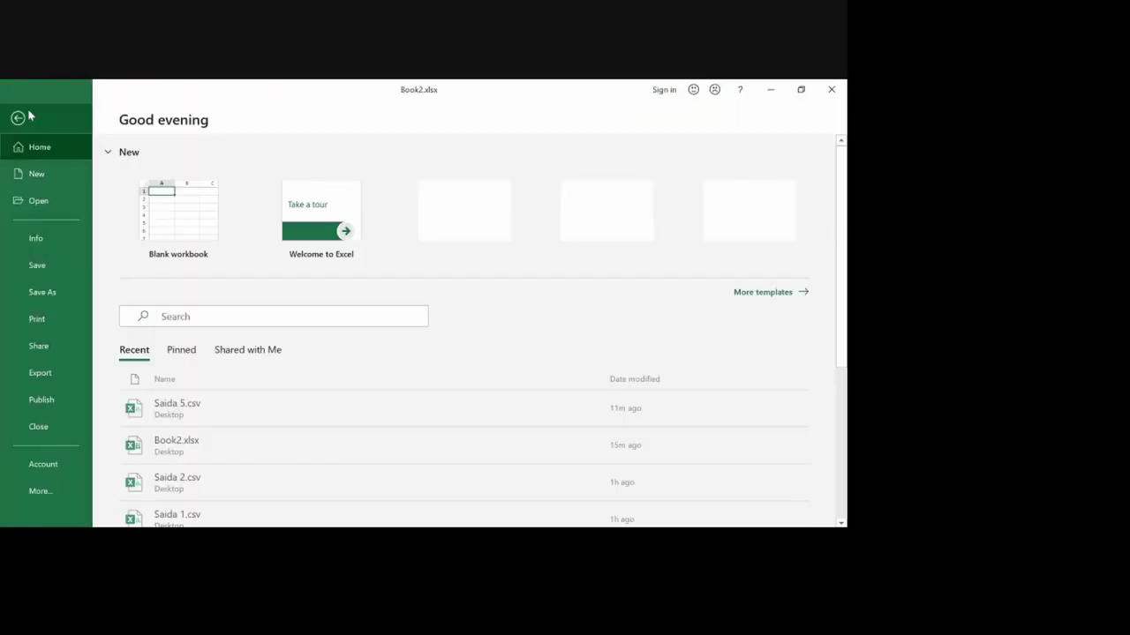
click(45, 492)
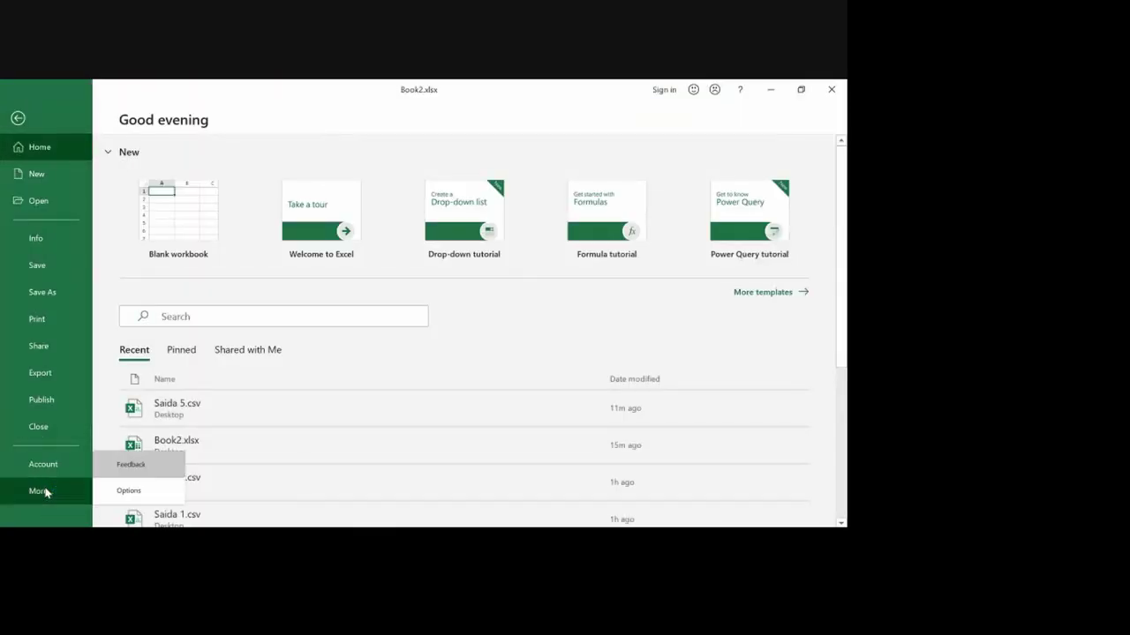
click(123, 491)
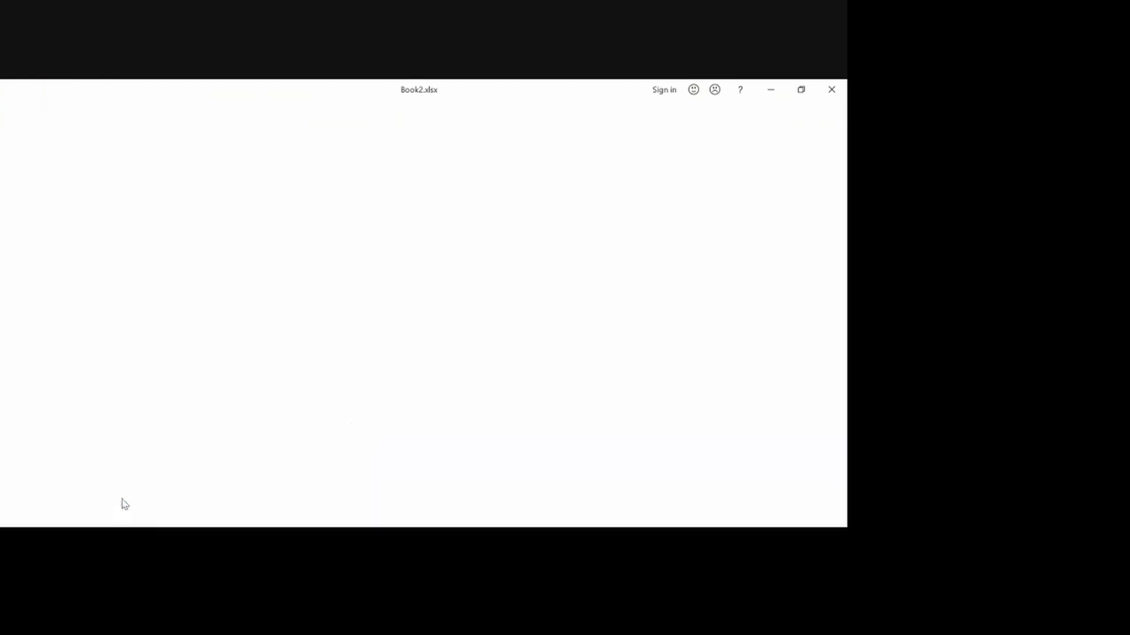
click(181, 240)
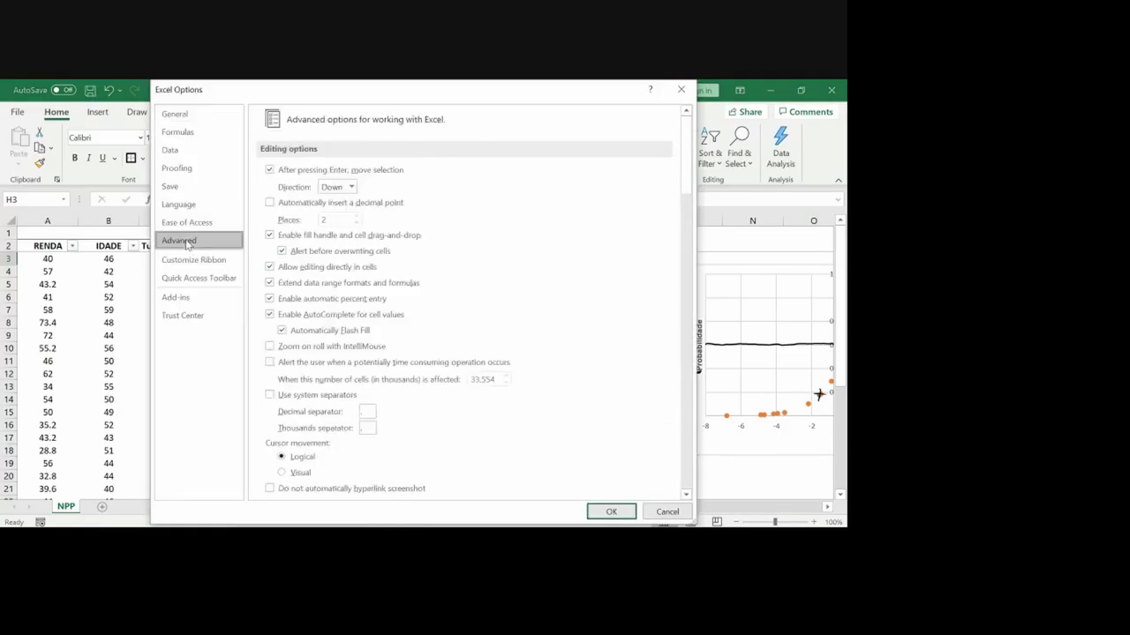
click(369, 410)
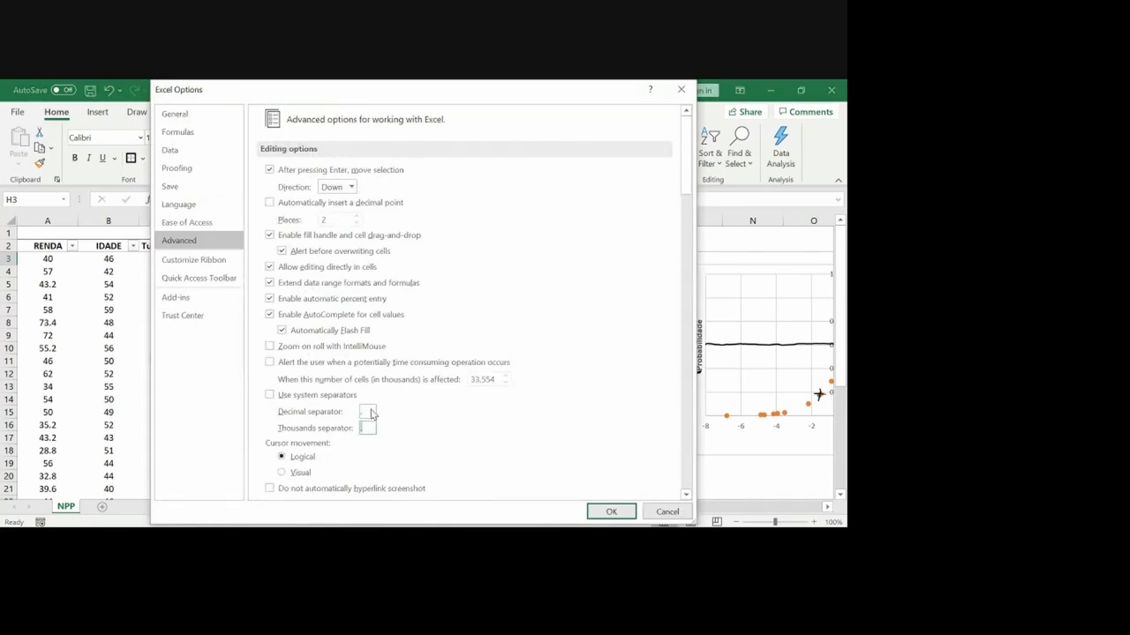
key(Return)
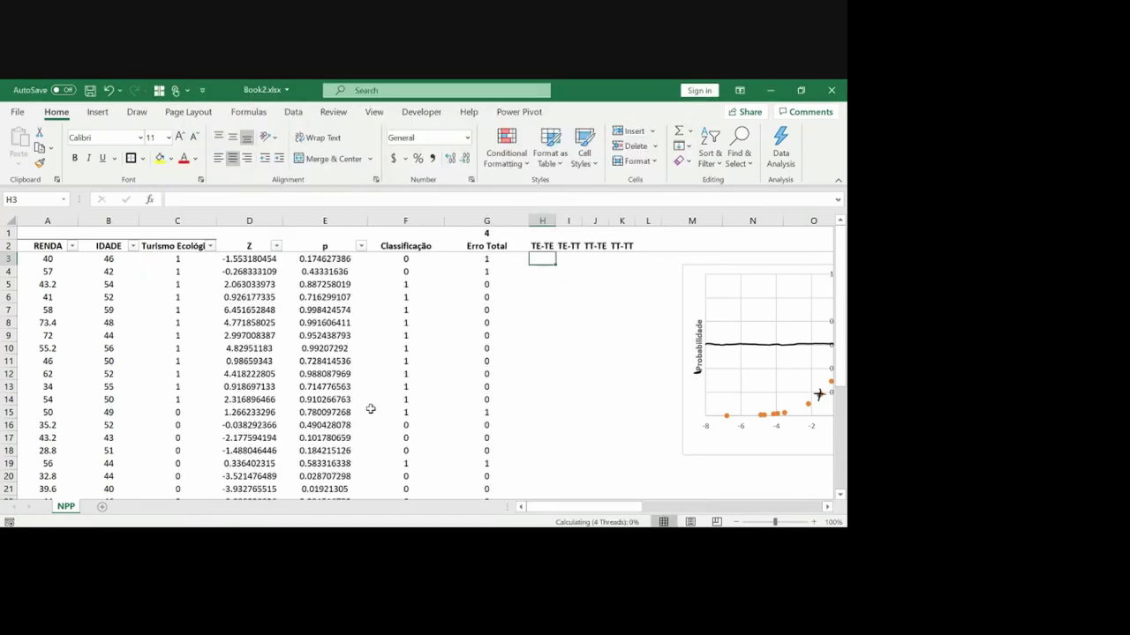
Step: Check the numbers with the comma decimal separator down to the last data row, ending at cell H3
scroll(371, 409, down, 3)
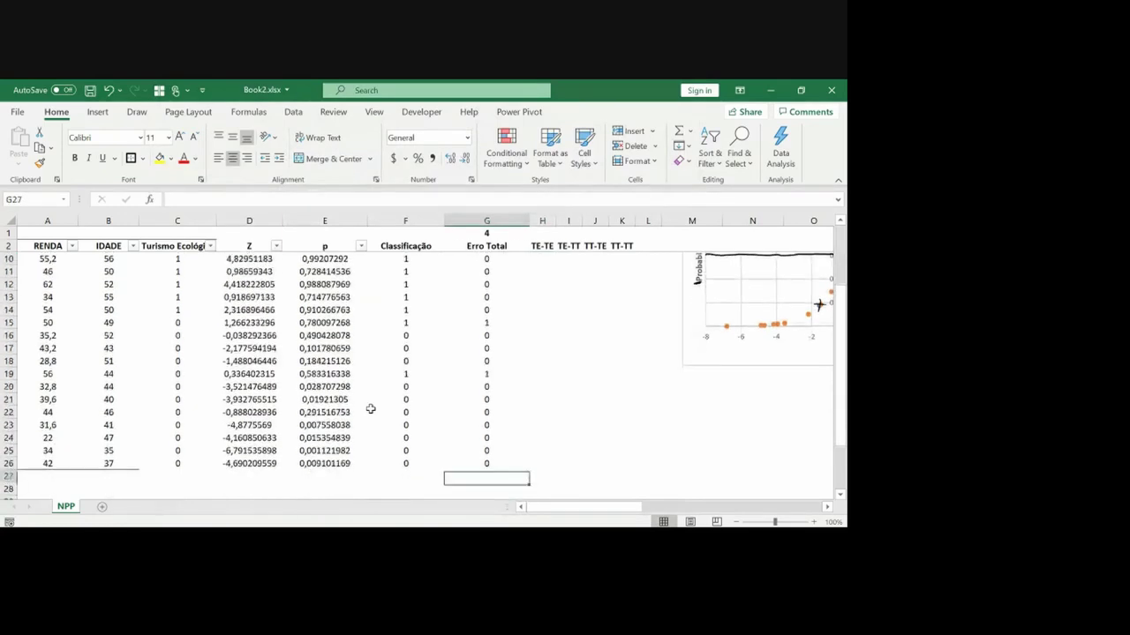
key(Left)
key(Up)
key(Up)
key(Down)
key(Right)
key(Down)
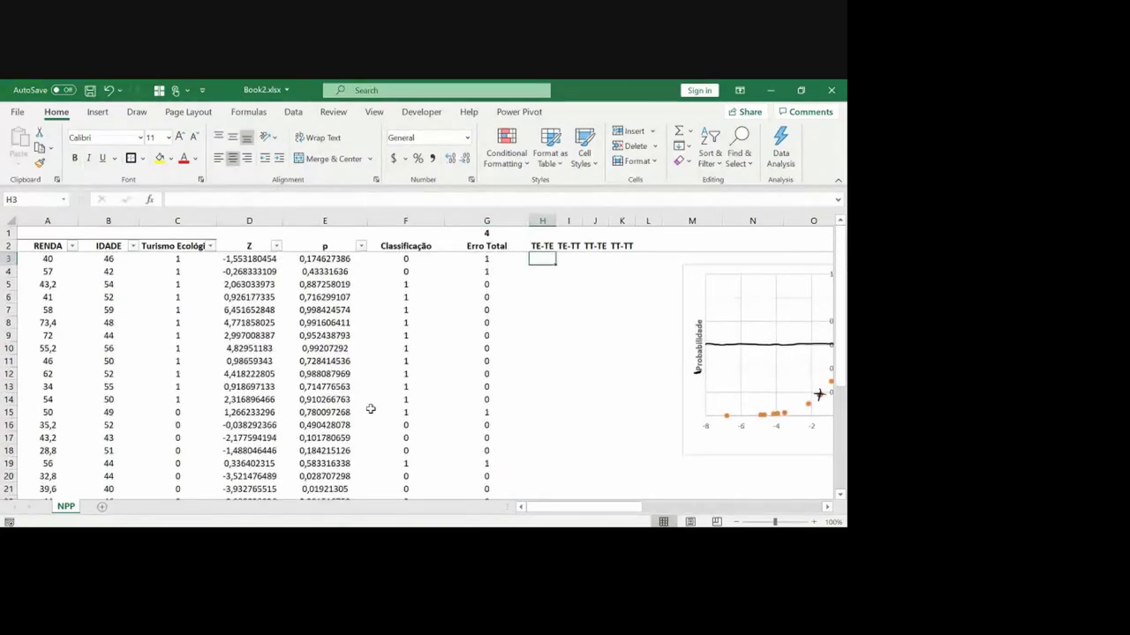
Step: Enter =IF(AND($C3=1;$F3=1);1;0) in the first TE-TE cell, H3
text(=)
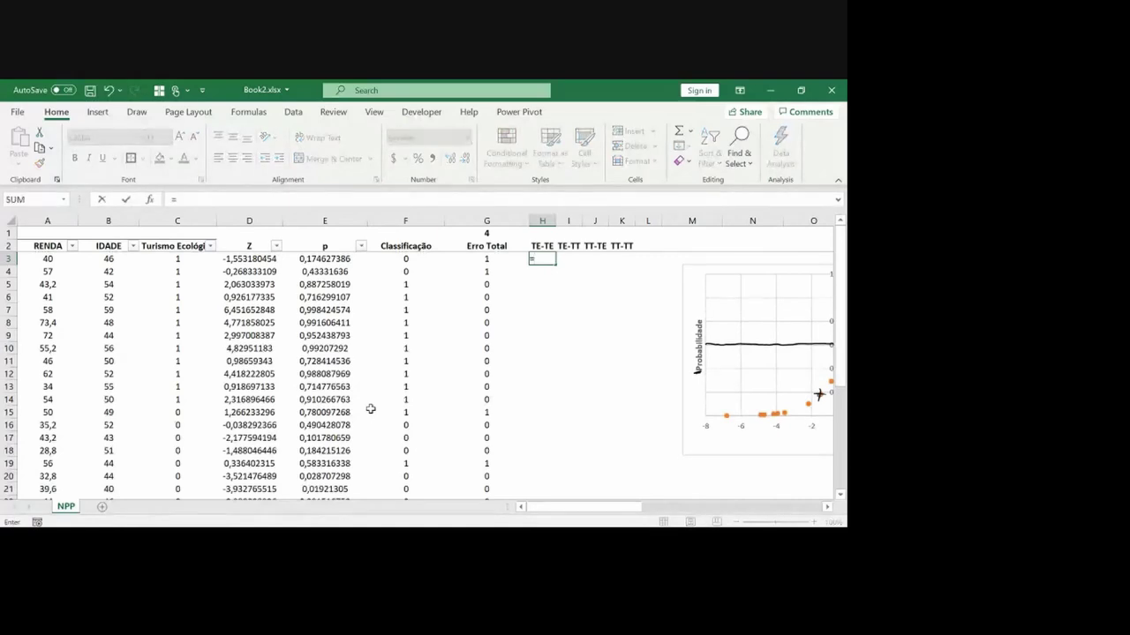
text(if()
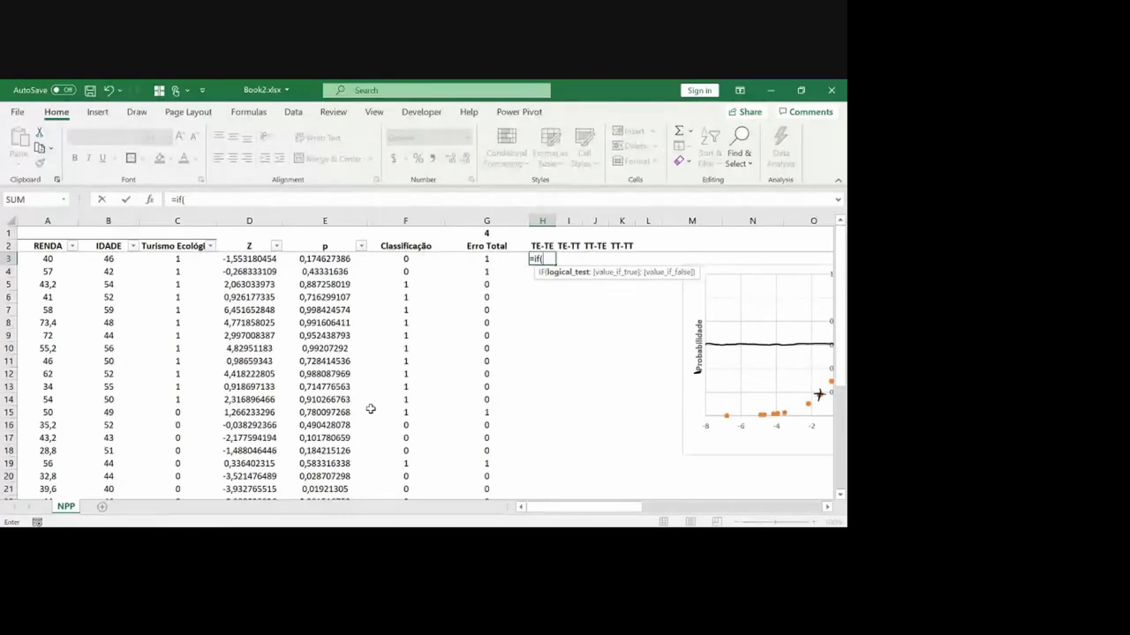
text(and()
key(Left)
key(Left)
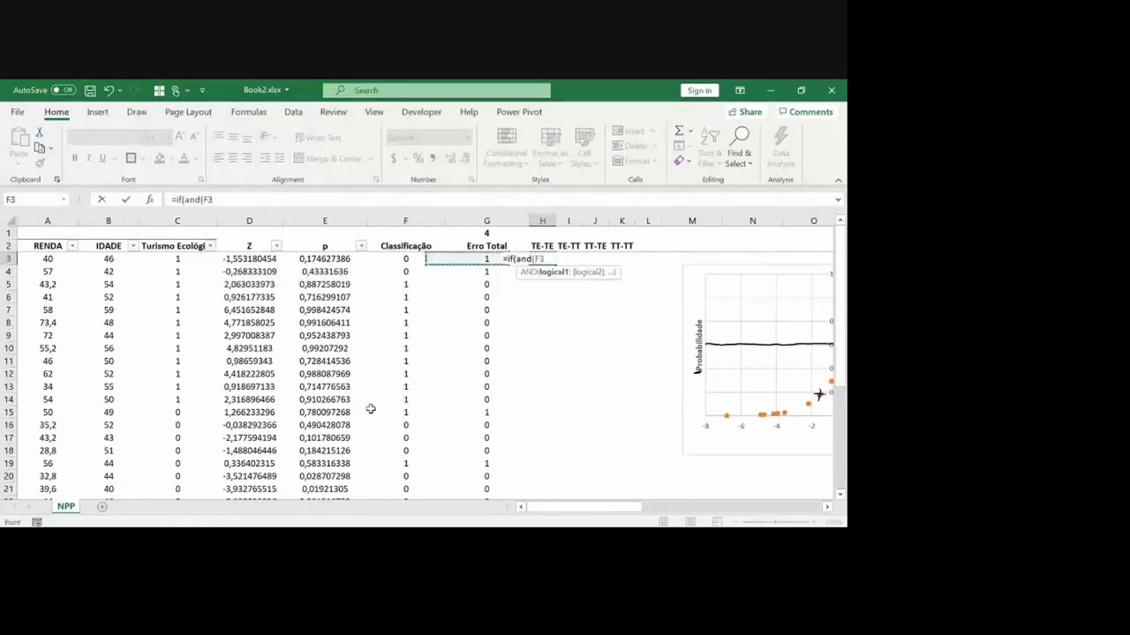
key(Left)
key(Left)
key(Left)
text(=)
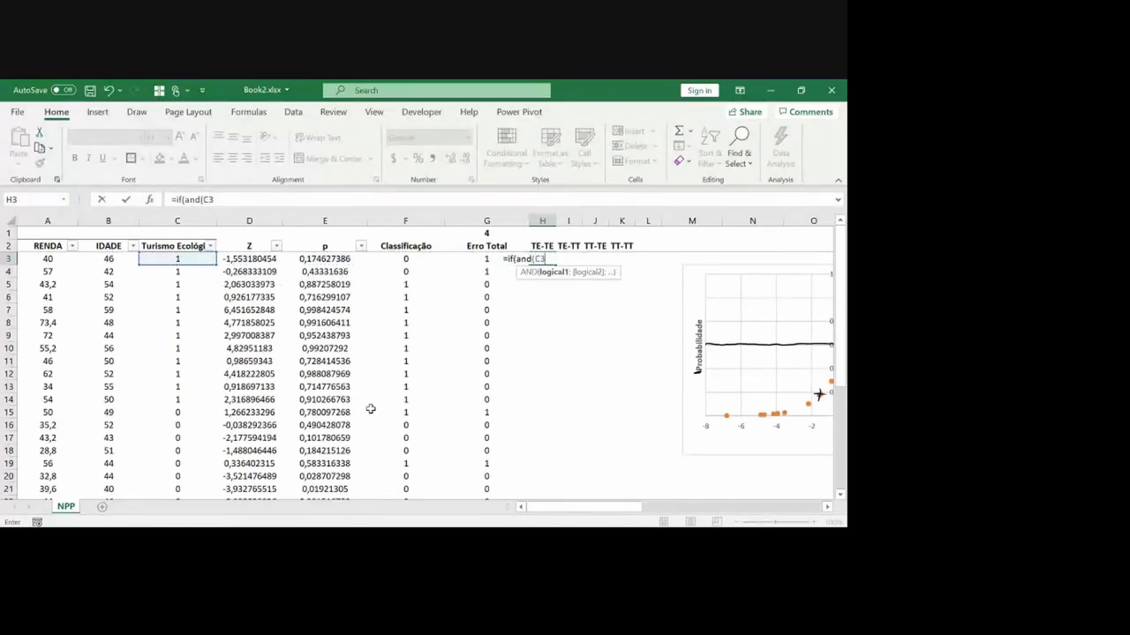
key(F4)
text(1;)
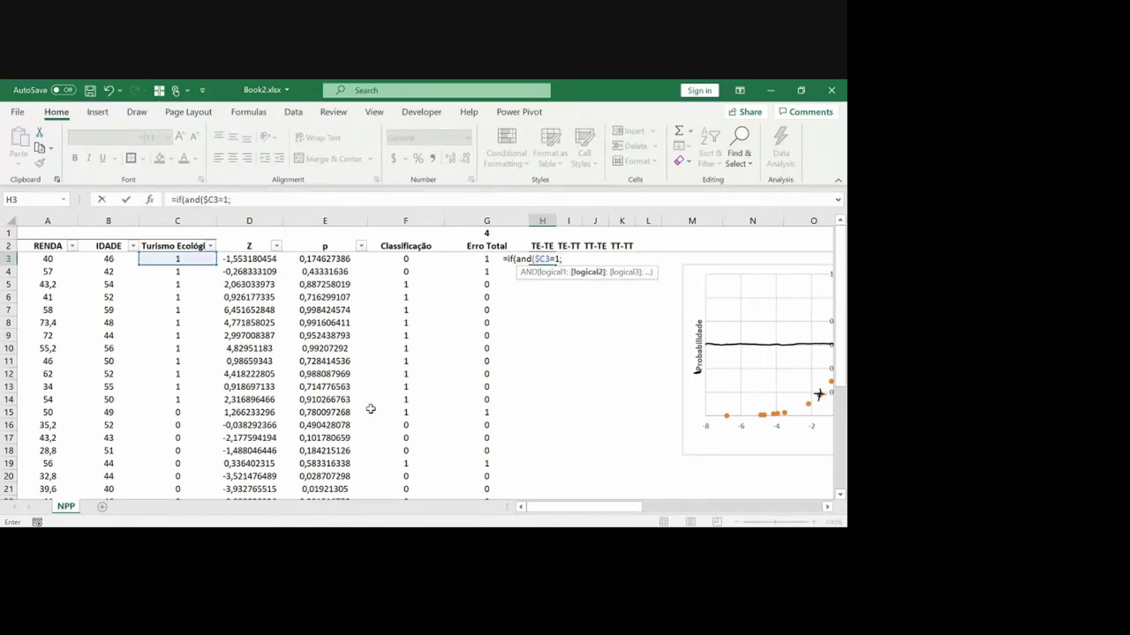
key(Left)
key(Left)
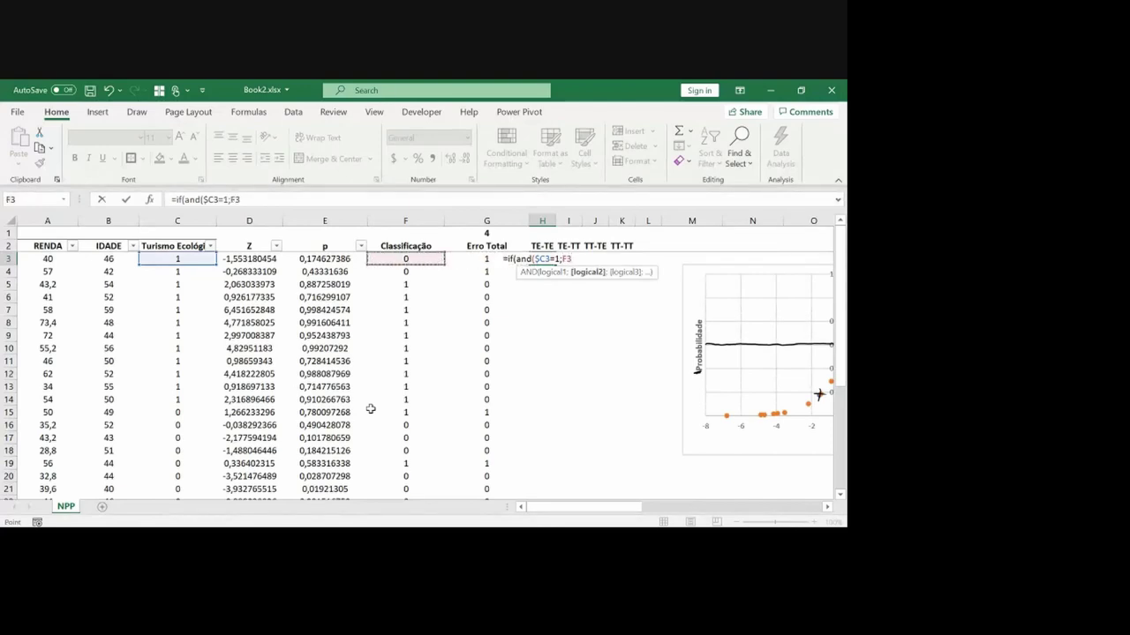
key(F4)
key(F4)
text(=1)
text())
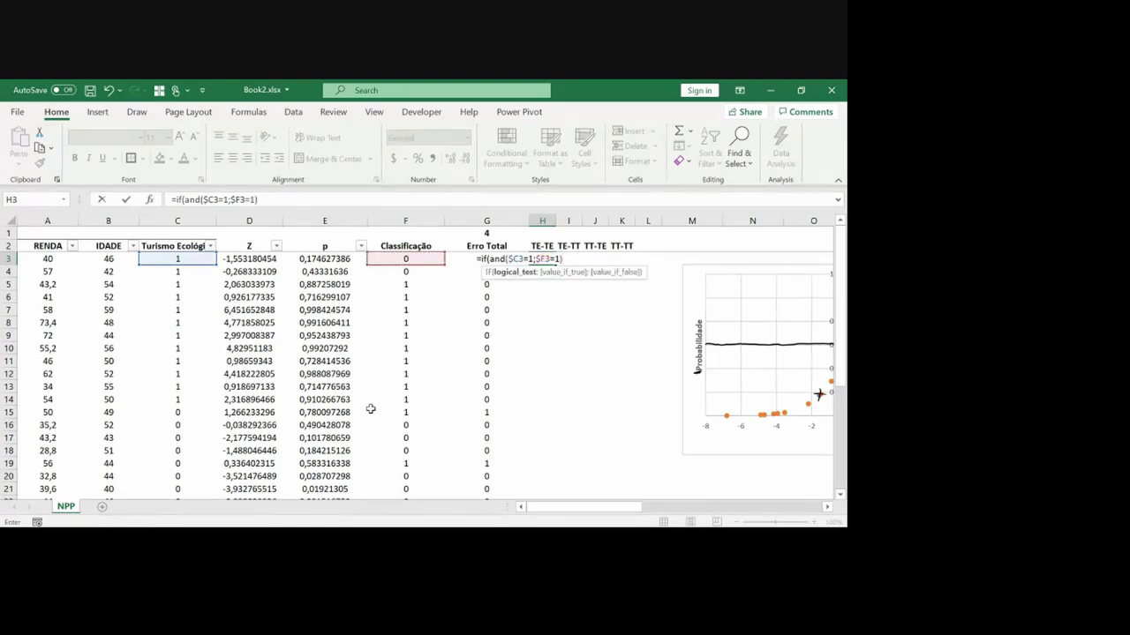
text(;1;0)
key(Return)
key(Return)
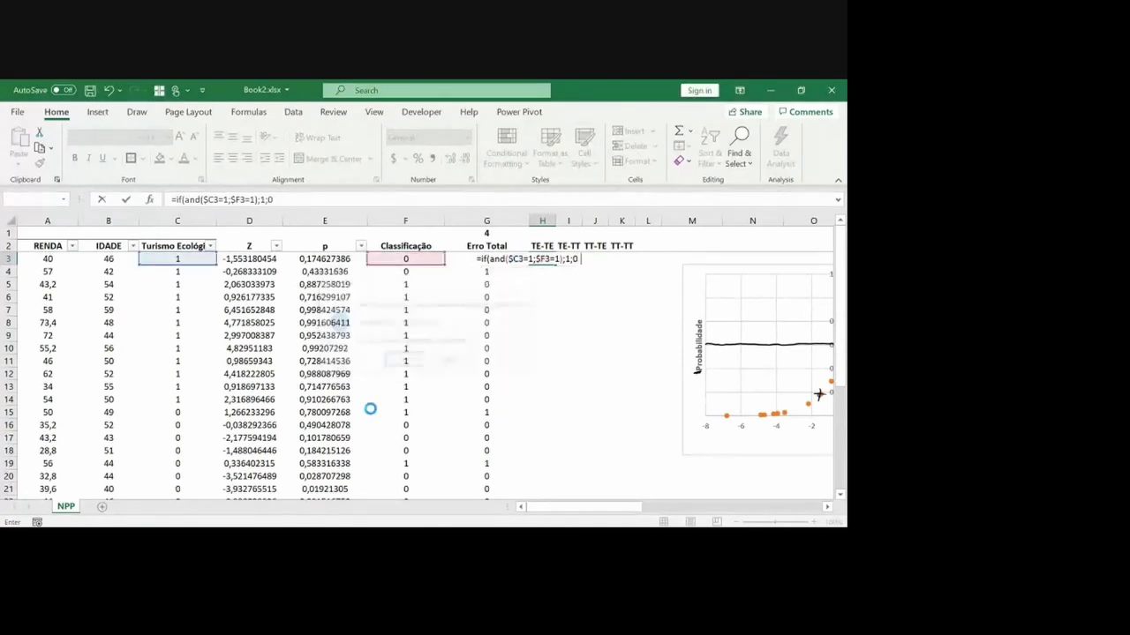
Step: Copy H3's formula into the TE-TT cell I3 and change its classification condition to $F3=0
key(ctrl+c)
key(Right)
key(ctrl+v)
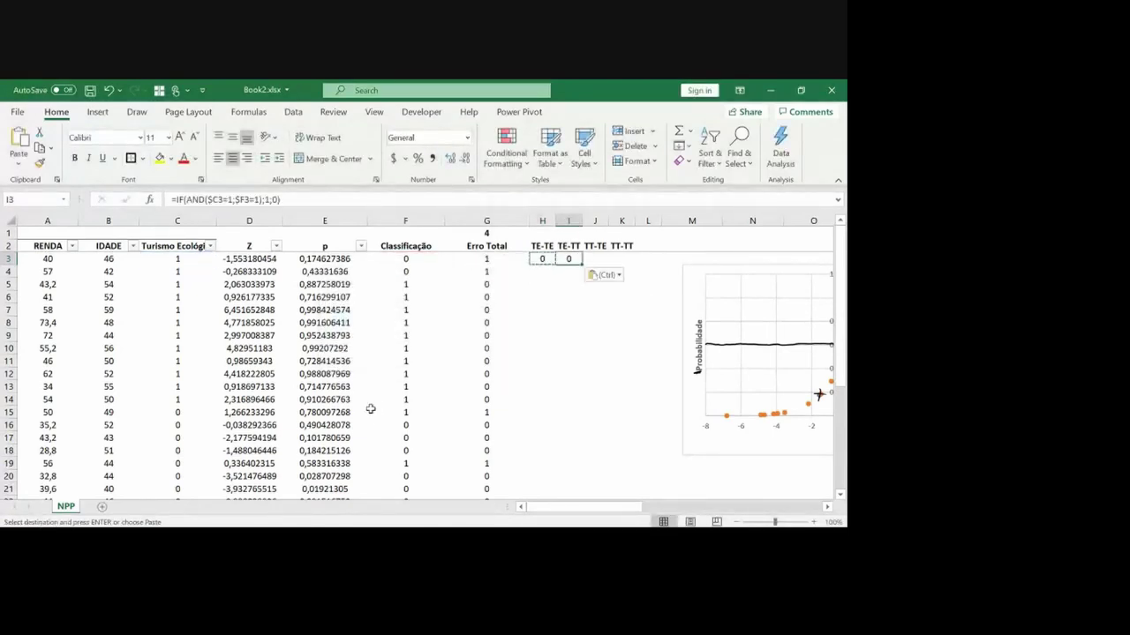
key(F2)
click(260, 201)
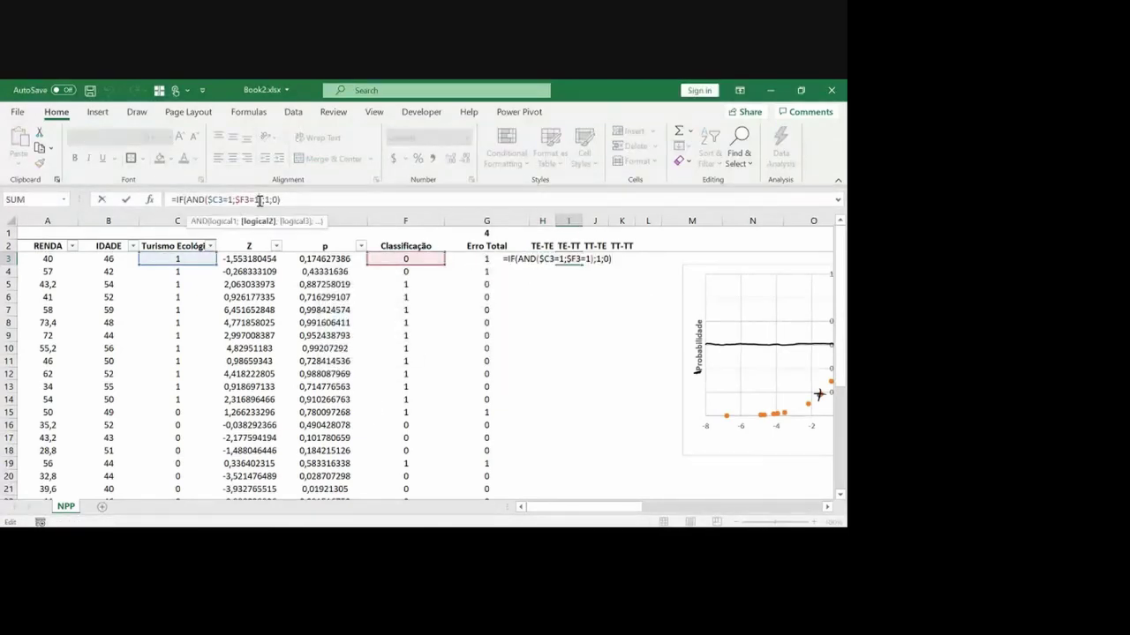
key(Delete)
key(Delete)
key(Delete)
text(0;1)
key(Return)
key(Up)
Step: Copy I3's formula into the TT-TE cell J3 and change its conditions to $C3=0 and $F3=1
key(ctrl+c)
key(Right)
key(ctrl+v)
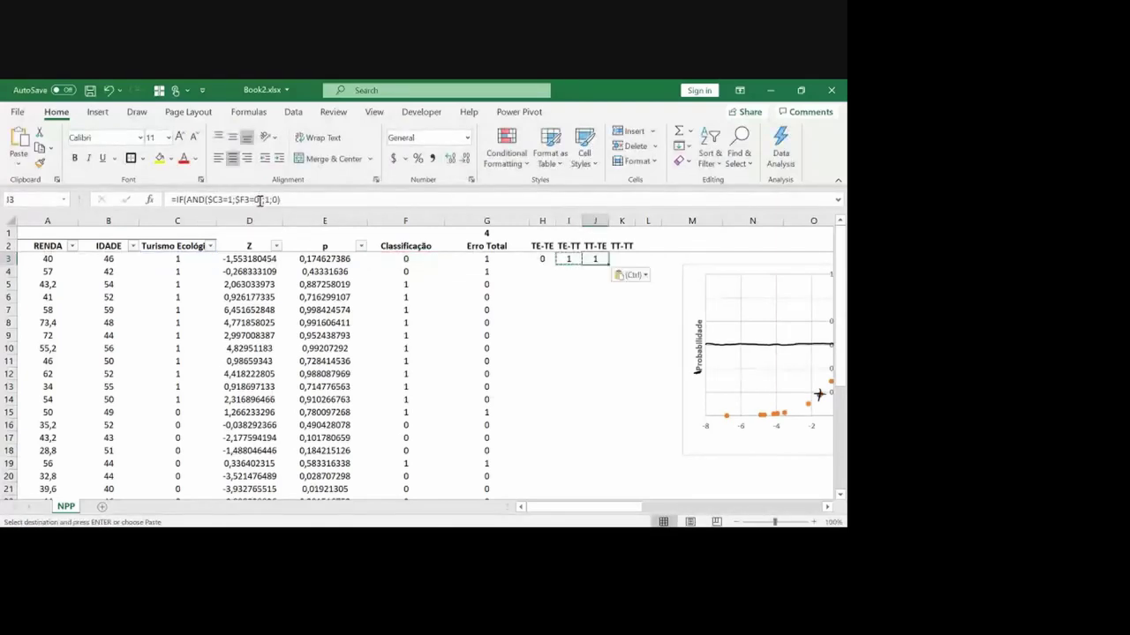
click(261, 200)
click(237, 201)
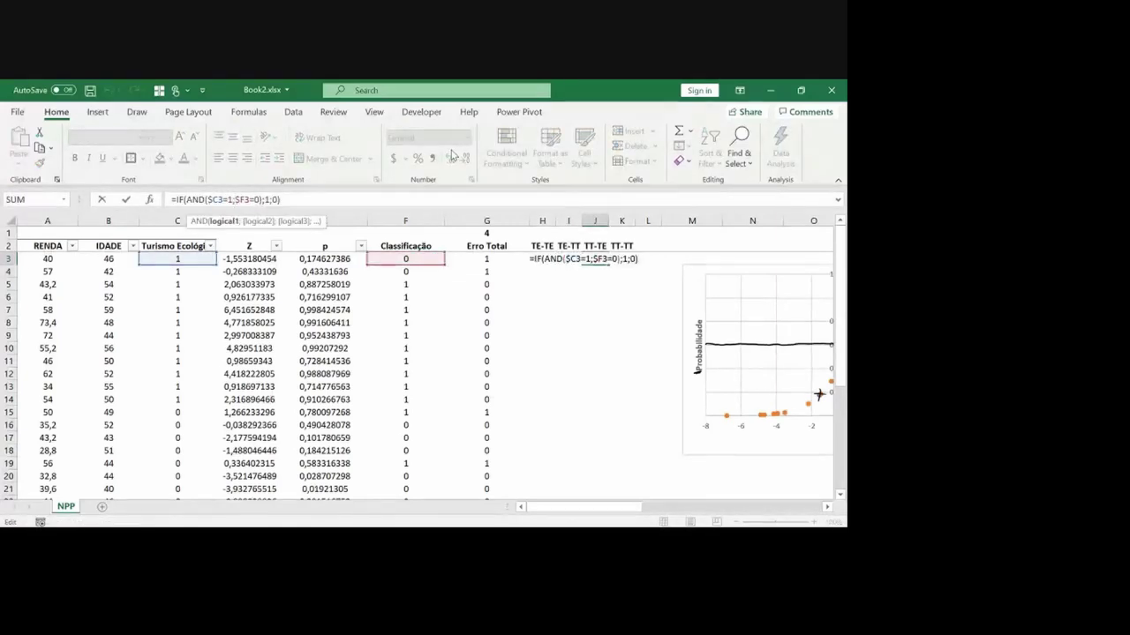
key(BackSpace)
key(BackSpace)
text(0)
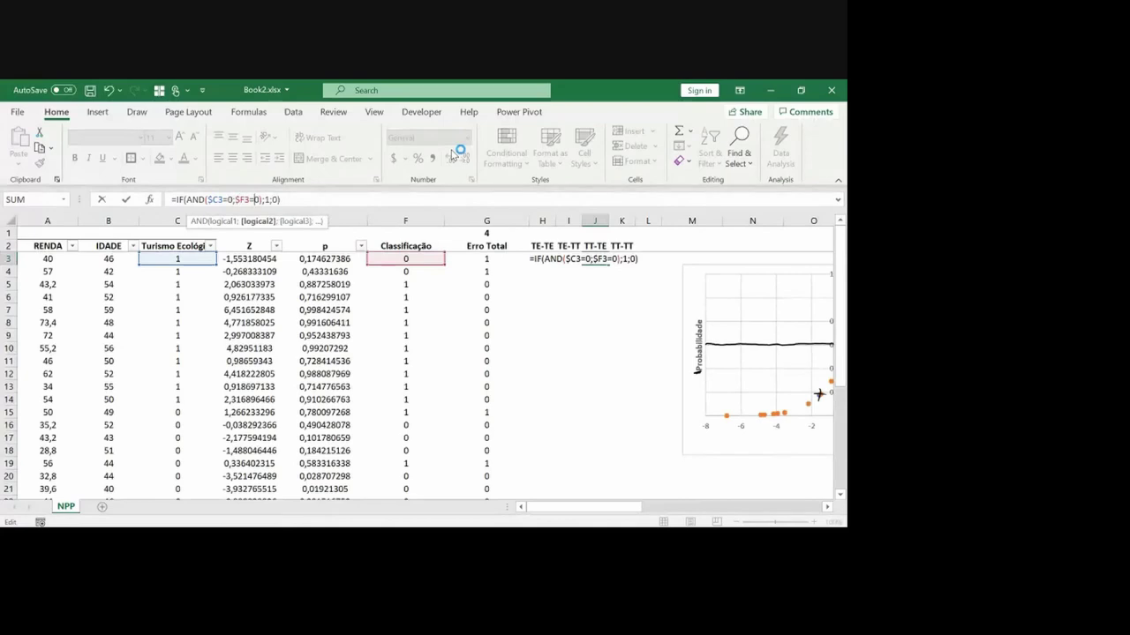
key(Return)
key(Up)
Step: Copy J3's formula into the TT-TT cell K3 and change its classification condition to $F3=0
key(ctrl+c)
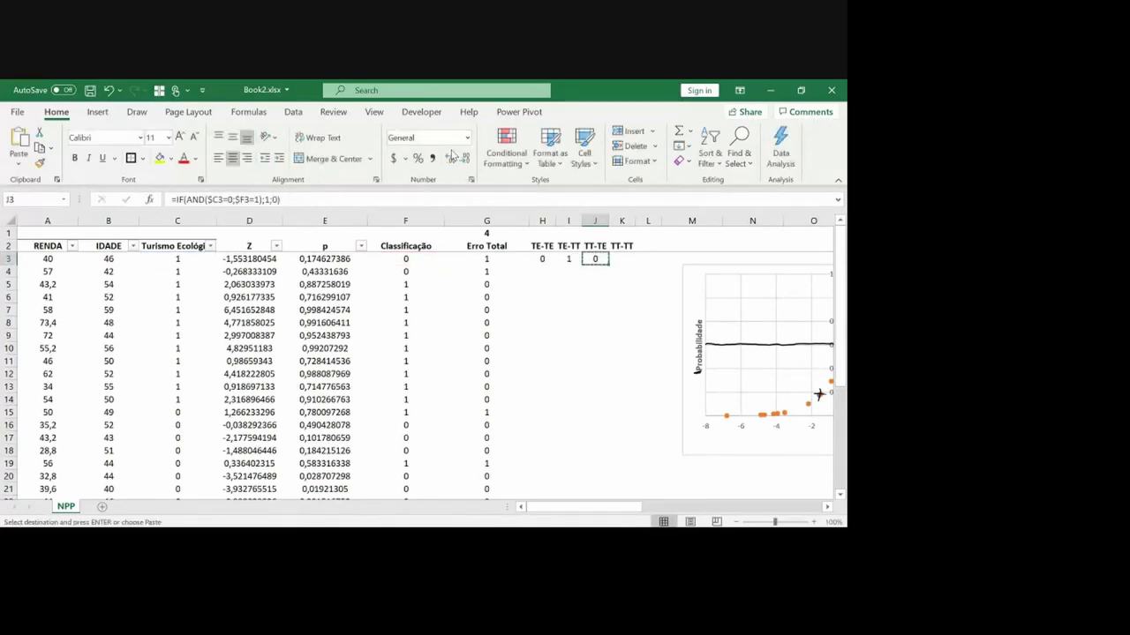
key(Right)
key(ctrl+v)
key(Escape)
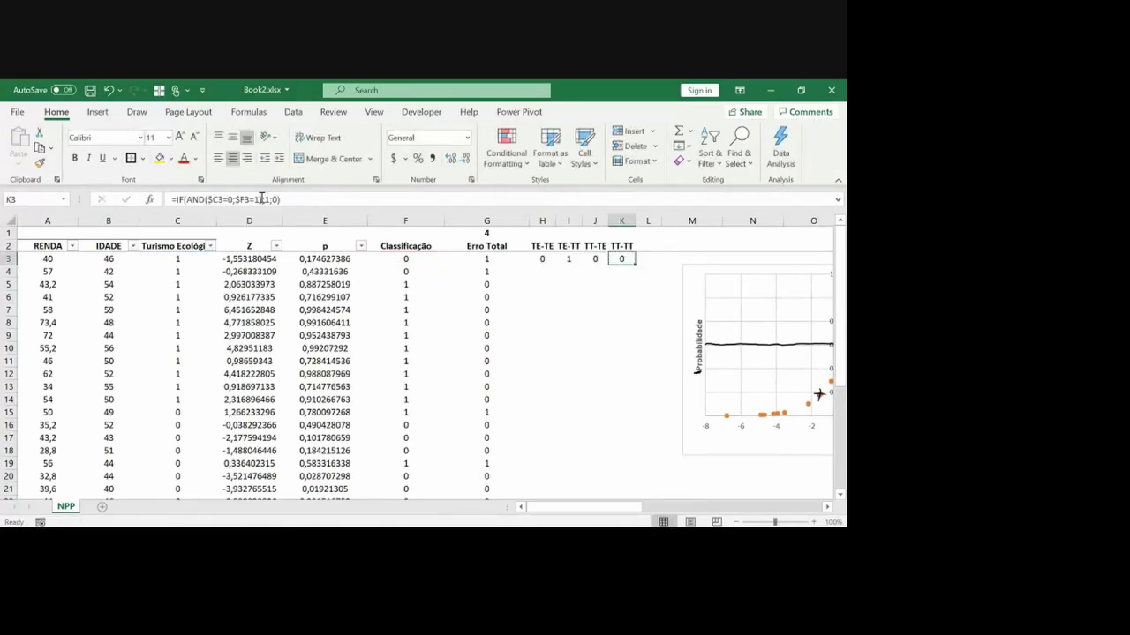
click(261, 198)
key(BackSpace)
text(0)
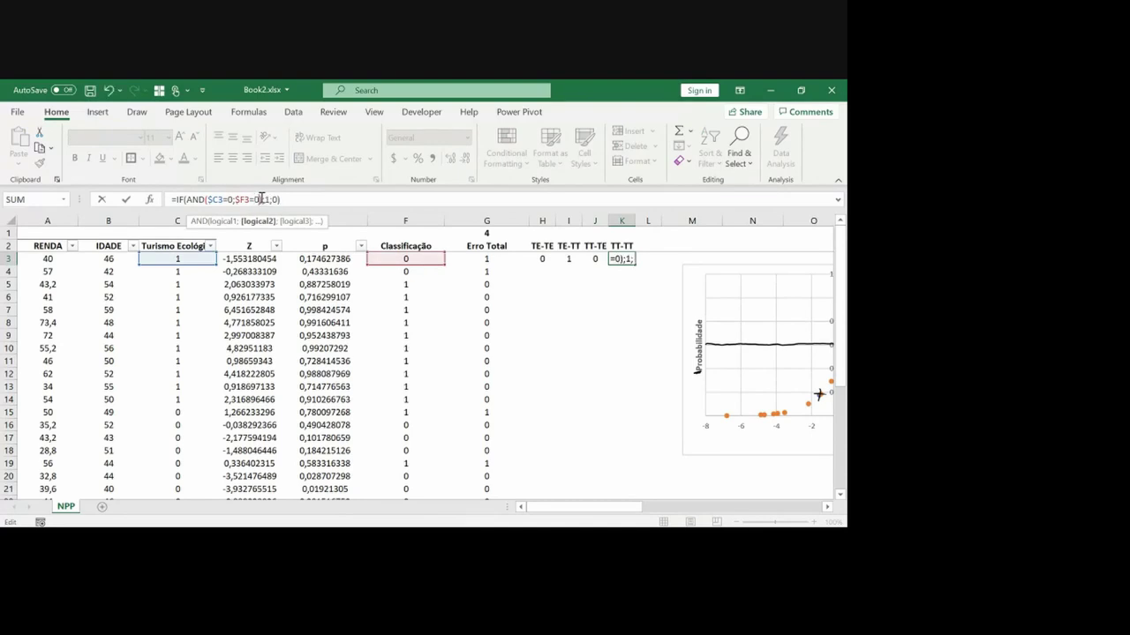
key(Return)
Step: Copy the Erro Total sum formula from G1 into H1:K1 above the four classification type columns
key(Up)
key(Up)
key(Left)
key(Left)
key(Left)
key(Up)
key(Left)
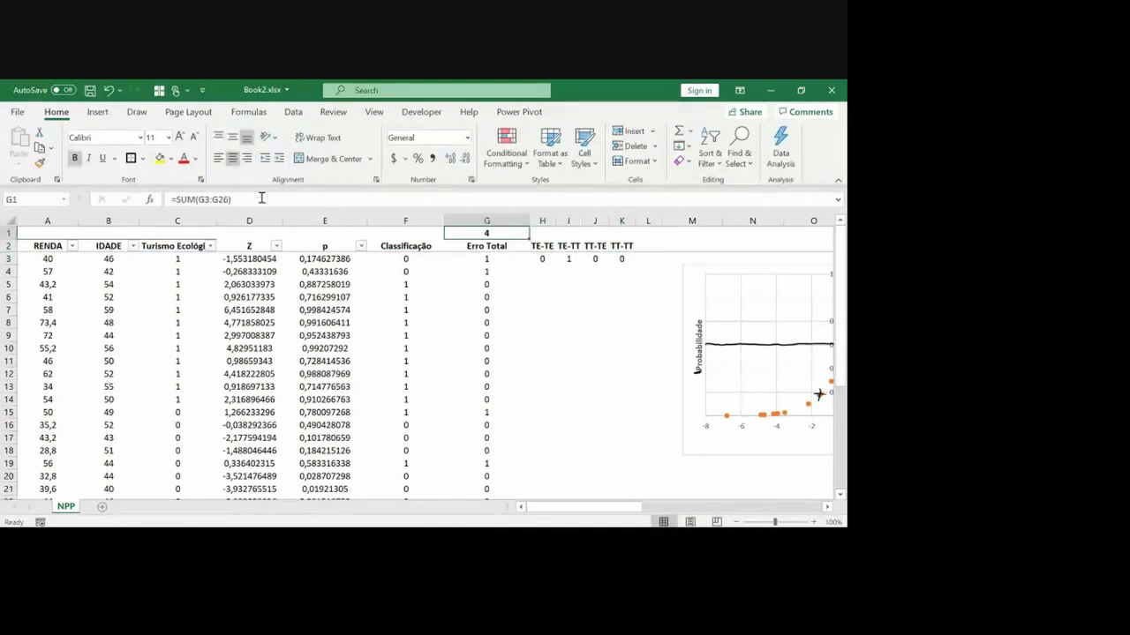
key(ctrl+c)
key(Right)
key(shift+Right)
key(shift+Right)
key(shift+Right)
key(Return)
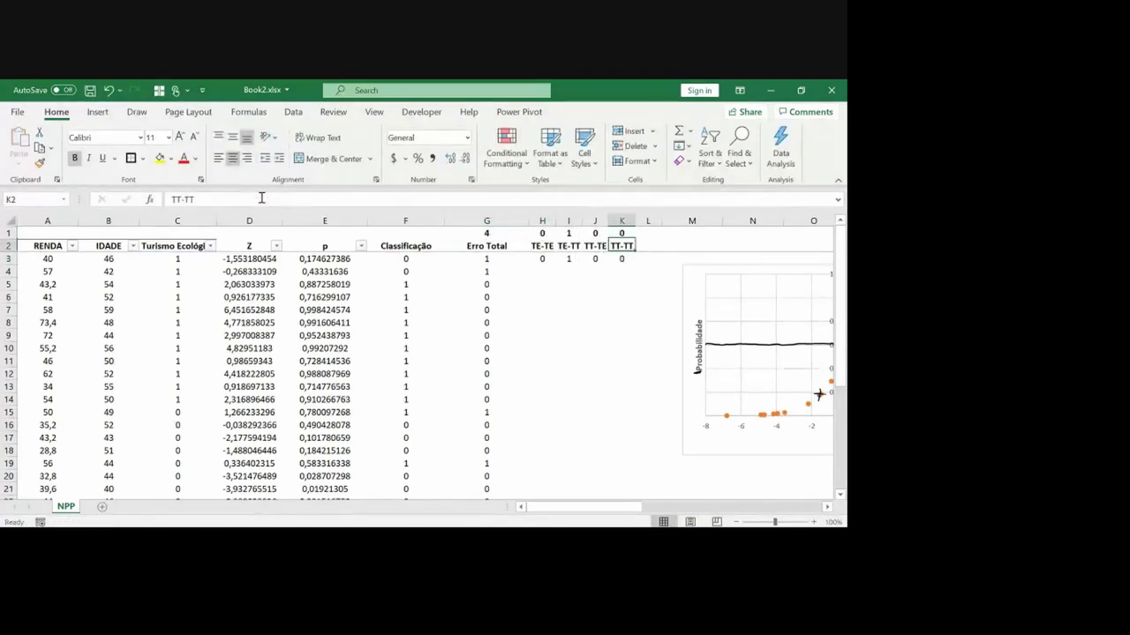
Step: Copy the classification type formulas in H3:K3 down through row 26
key(Down)
key(Down)
key(Right)
key(Left)
key(Left)
key(Left)
key(ctrl+Down)
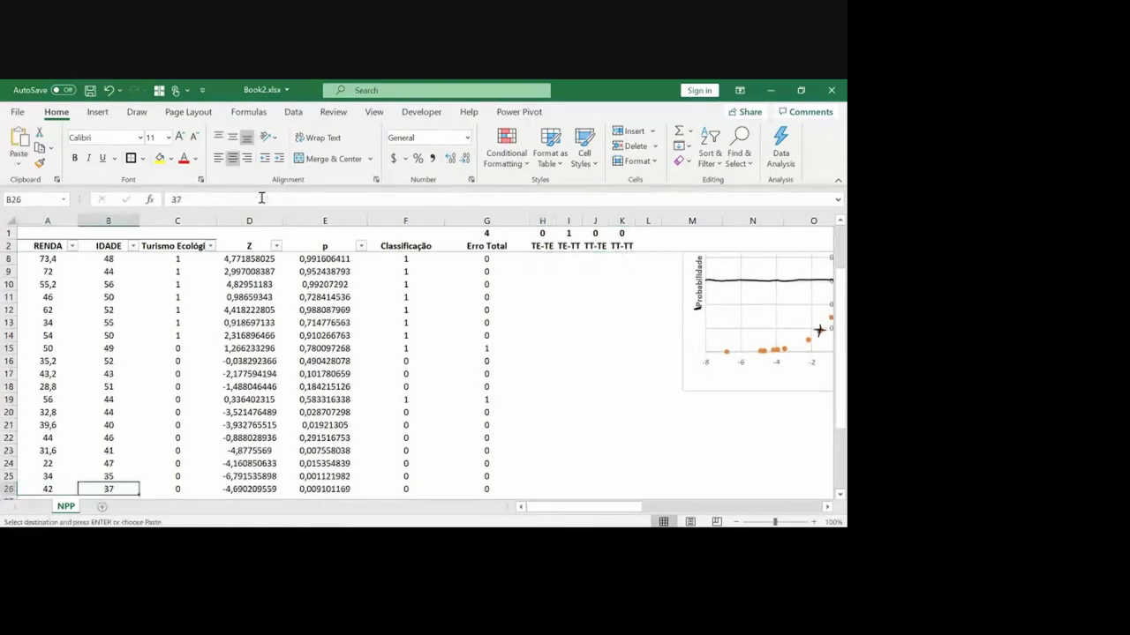
key(ctrl+c)
key(Right)
key(Right)
key(ctrl+shift+Up)
key(shift+Right)
key(shift+Right)
key(shift+Right)
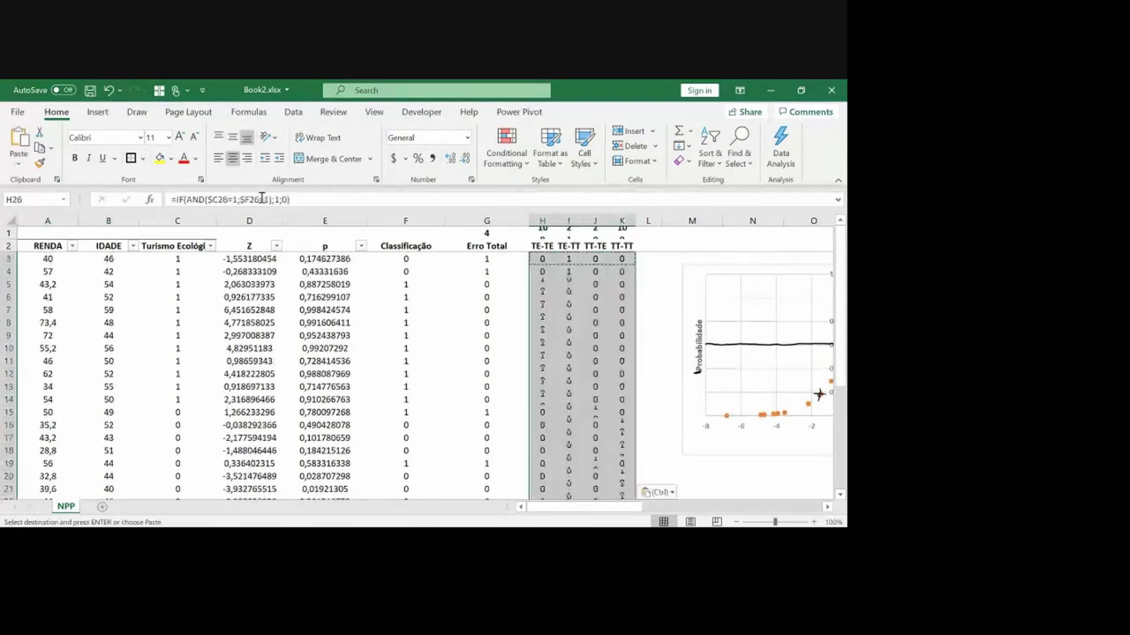
key(Return)
Step: Enter the bold label Total in E35, below the reality-versus-classification table
key(Down)
key(Down)
key(Down)
key(Down)
key(Down)
key(Down)
key(Down)
key(Down)
key(Down)
key(Down)
key(Down)
key(Down)
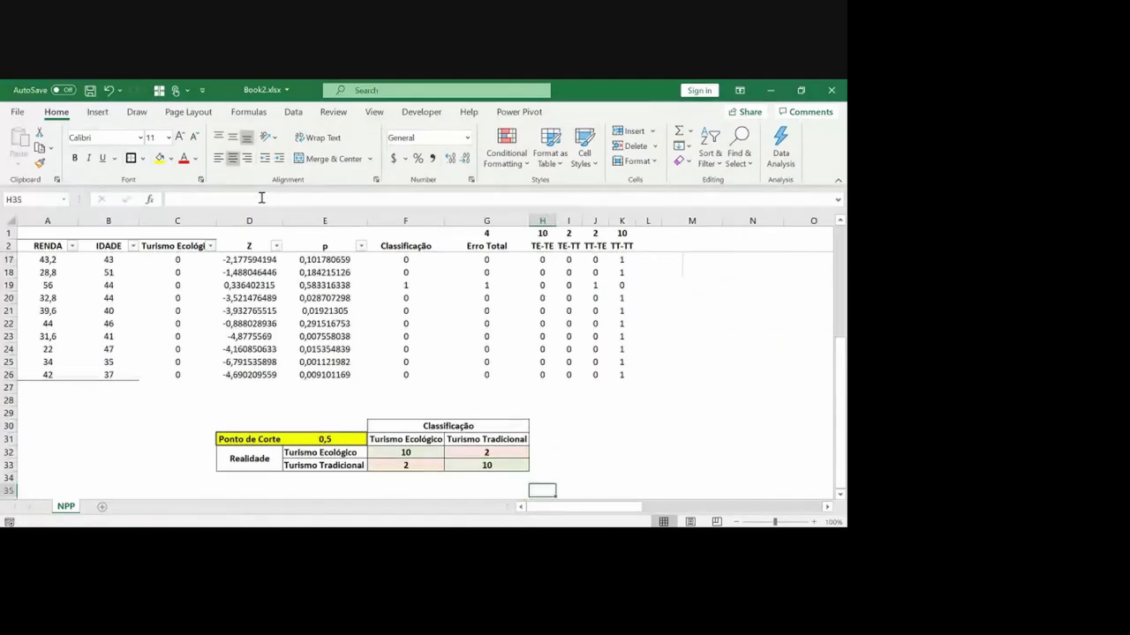
key(Left)
key(Left)
key(Left)
key(Up)
key(Up)
key(Left)
key(Up)
key(Up)
key(Right)
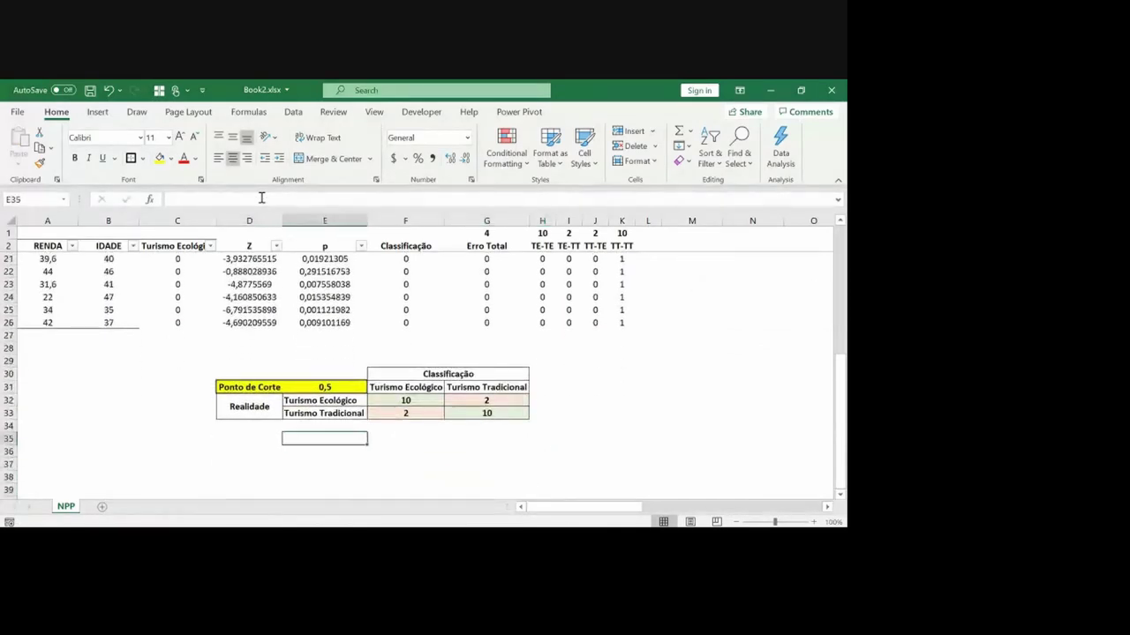
text(Total)
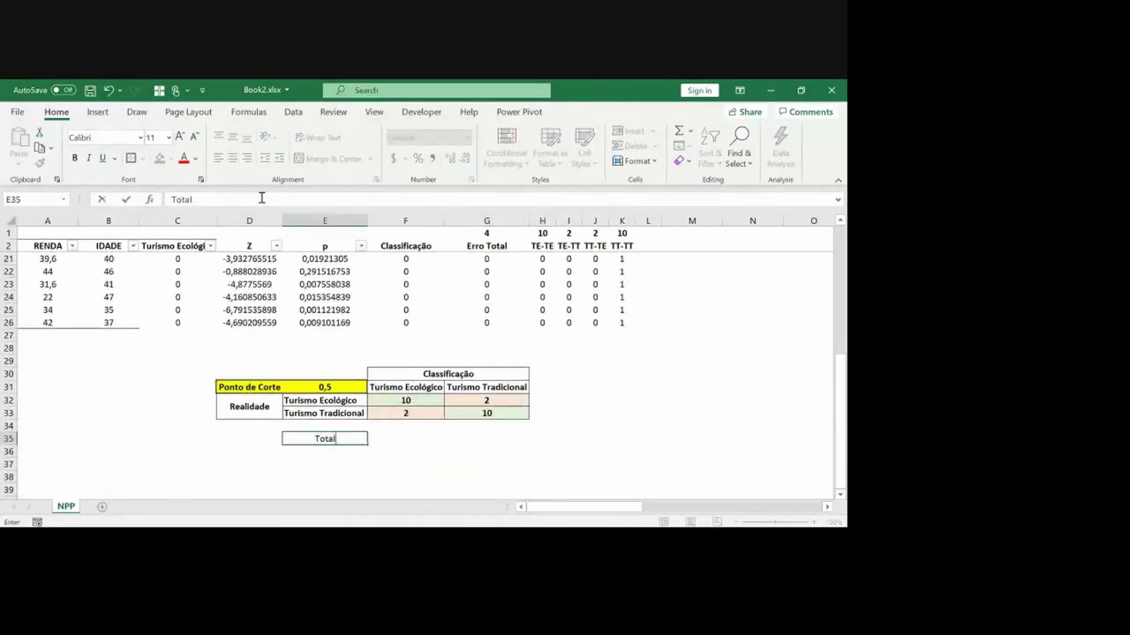
key(ctrl+Return)
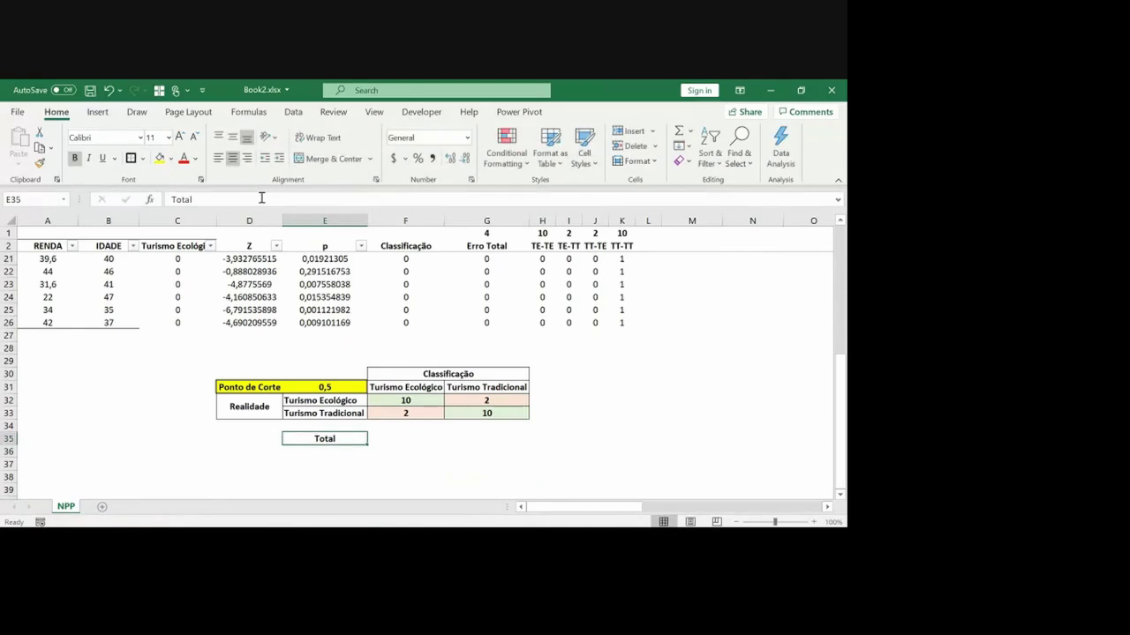
Step: Enter =SUM(F32:G33) in F35 to total the four cells of the classification table
key(Right)
text(=su)
text(()
key(Up)
key(Up)
key(Up)
key(shift+Down)
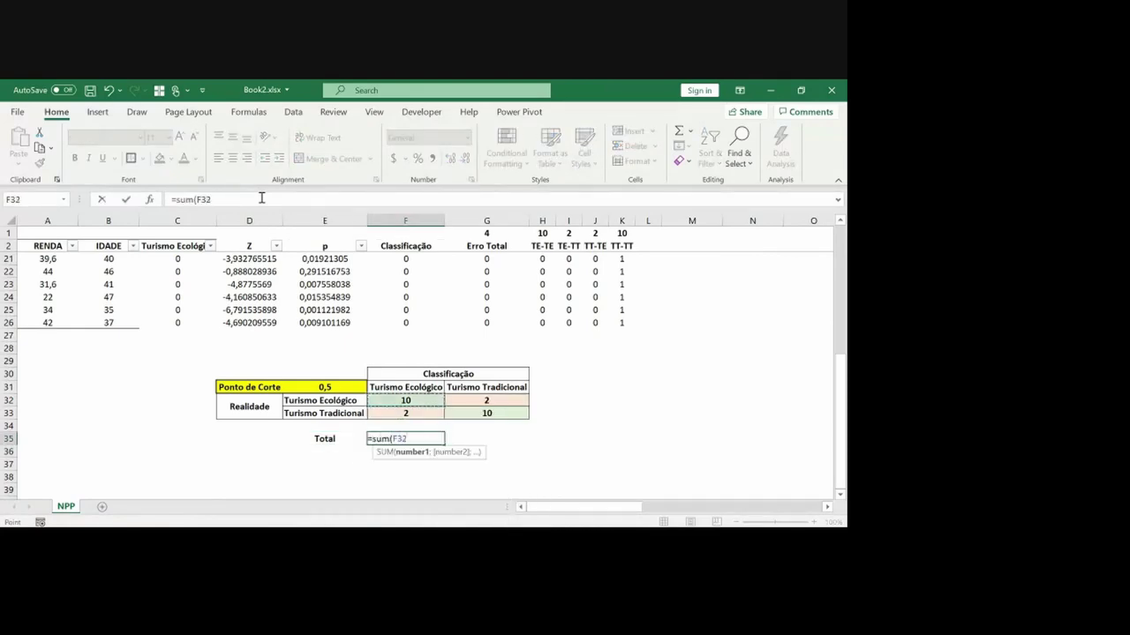
key(shift+Right)
key(ctrl+Return)
Step: Enter the label Acertos in E36, directly below Total
key(Down)
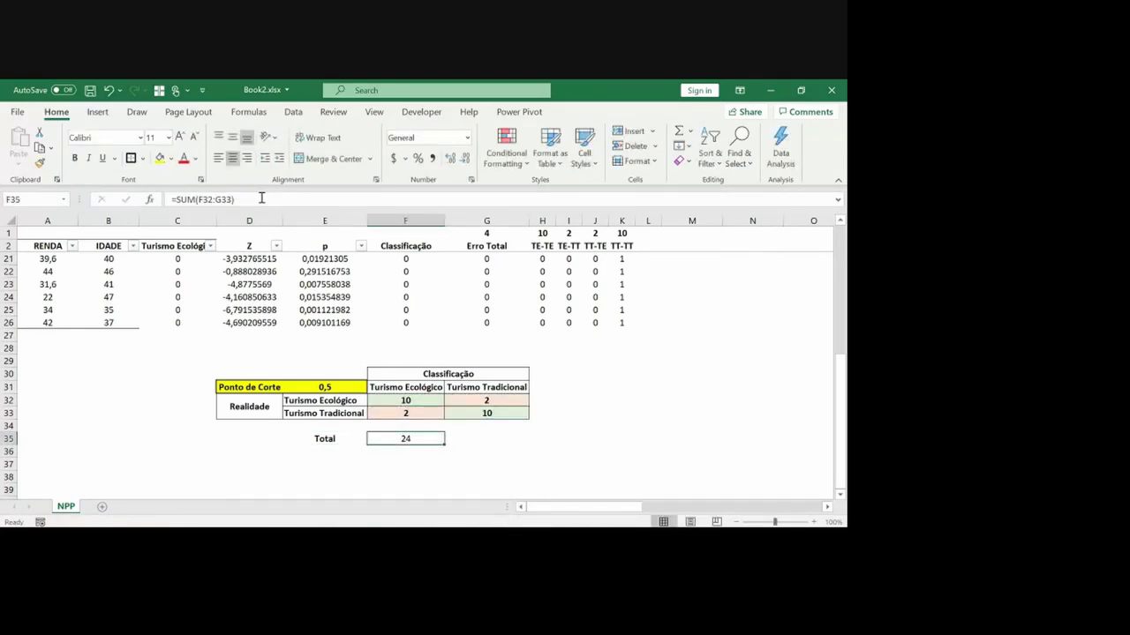
key(Left)
text(Ac)
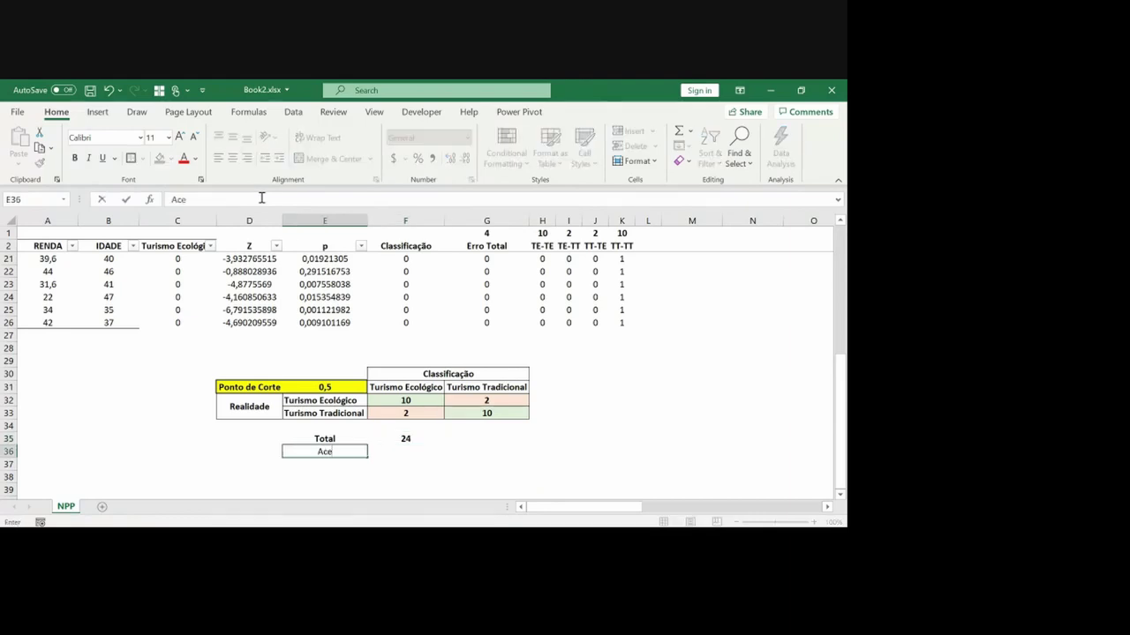
text(ertos)
key(ctrl+Return)
key(Right)
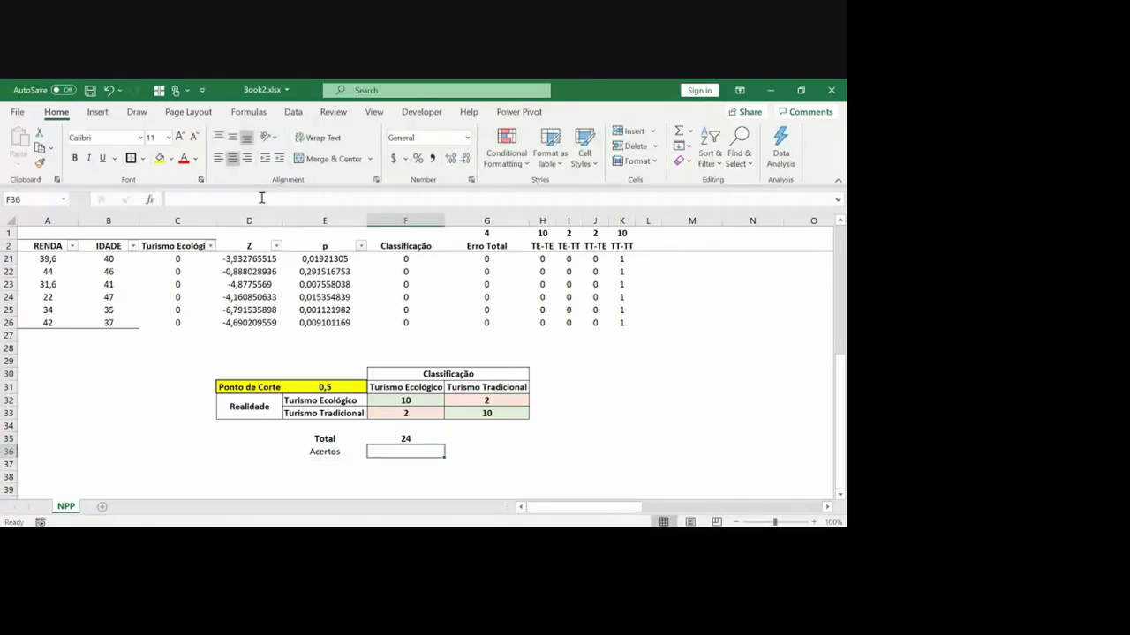
Step: Enter =F32+G33 in F36 to add the two correctly classified cells of the table
text(=)
key(Up)
key(Up)
key(Up)
key(Up)
text(+)
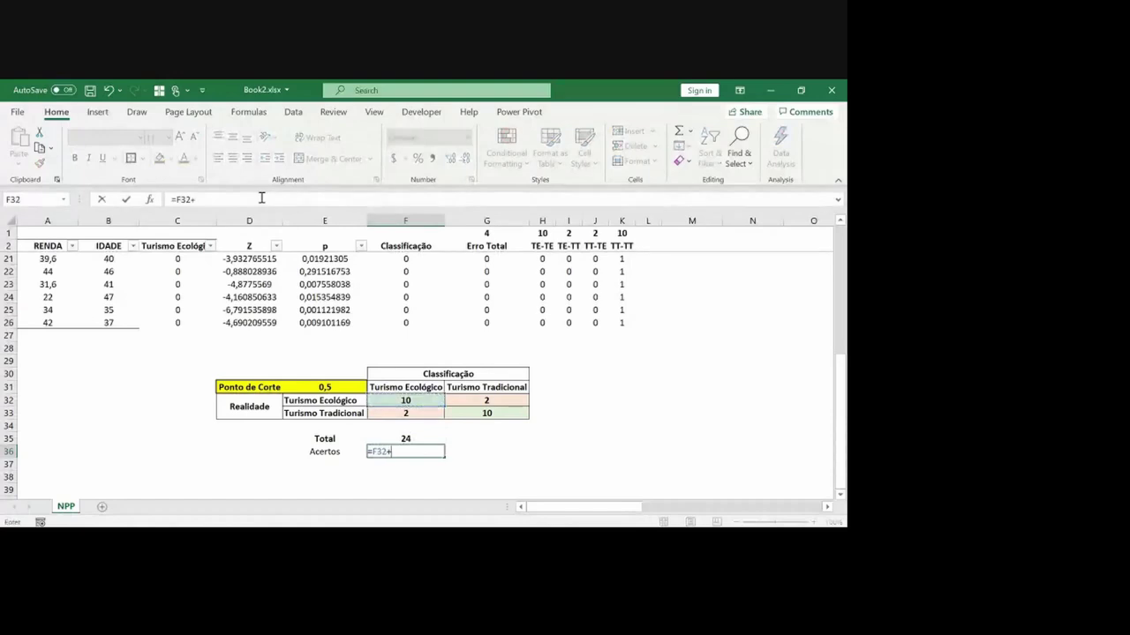
key(Up)
key(Up)
key(Up)
key(Right)
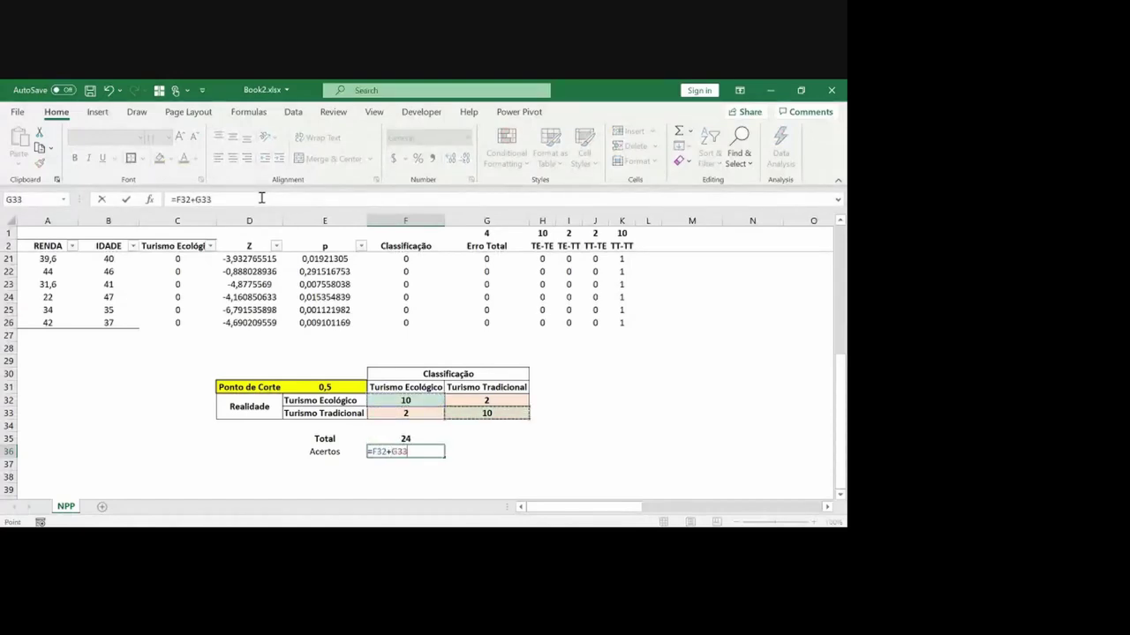
key(Return)
Step: Enter the label Erro in E37, directly below Acertos
key(Up)
key(Left)
key(Down)
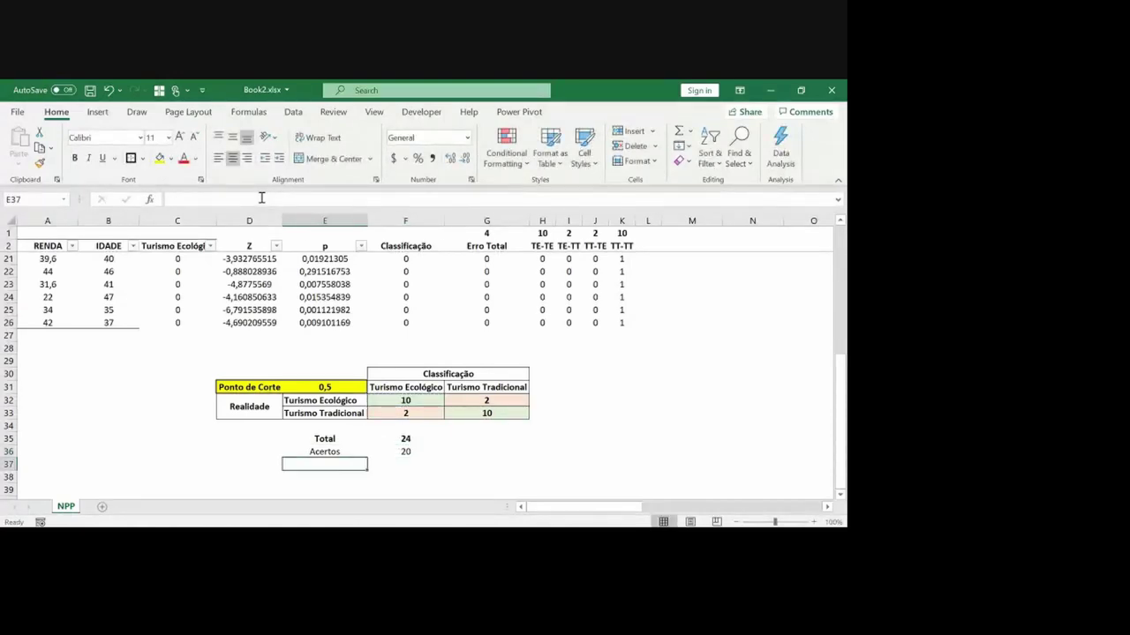
text(Erro)
key(Tab)
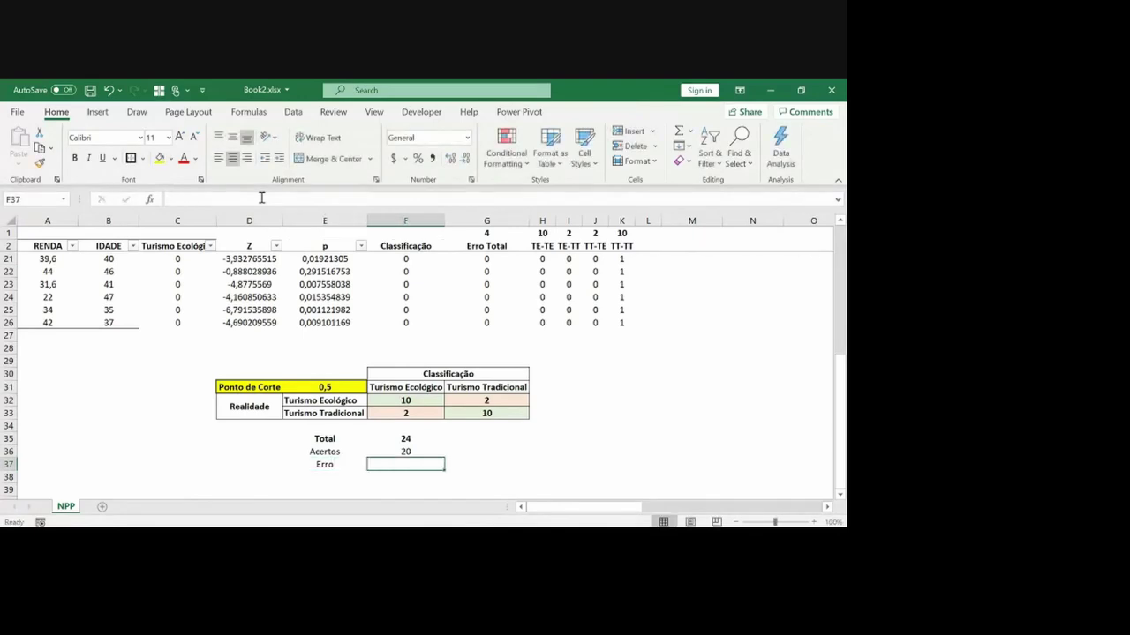
Step: Enter =F33+G32 in F37 to add the two misclassified cells of the table
text(=)
key(Up)
key(Up)
key(Up)
key(Up)
text(+)
key(Up)
key(Up)
key(Up)
key(Up)
key(Up)
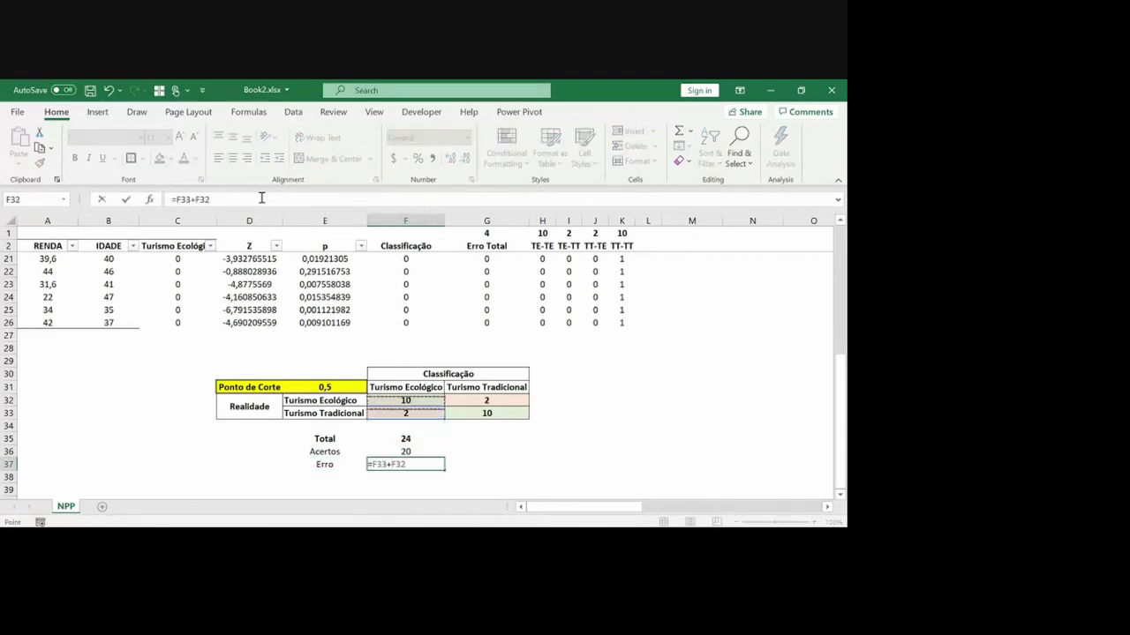
key(Right)
key(Return)
Step: Enter the label Taxa de Acerto: in E38, below Erro
key(Left)
text(T)
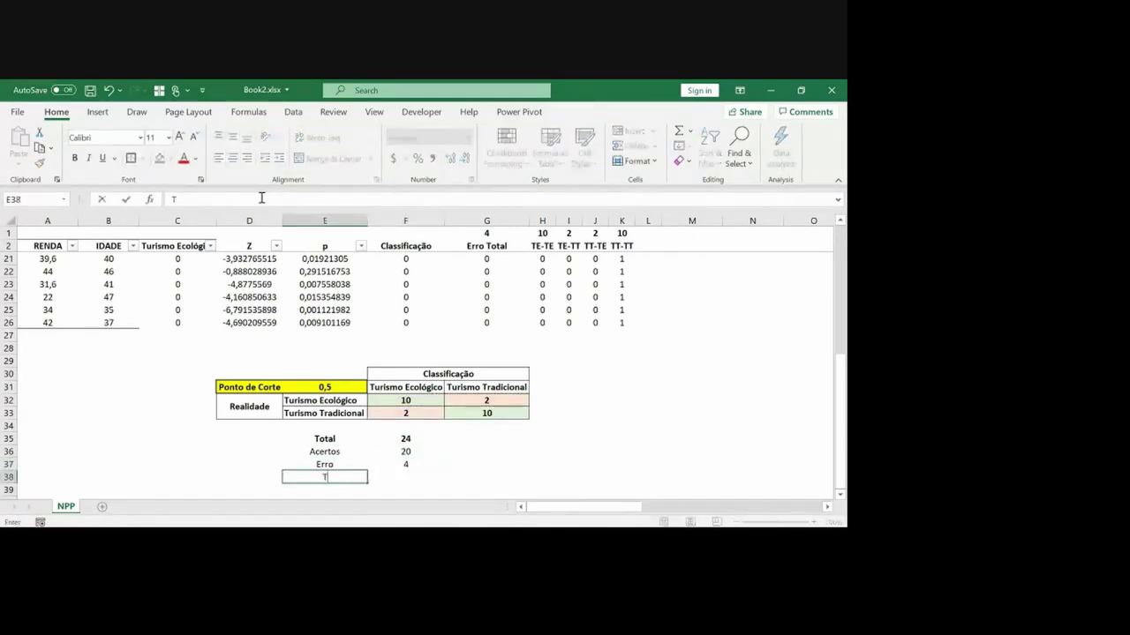
text(axa de Acerto:)
key(ctrl+Return)
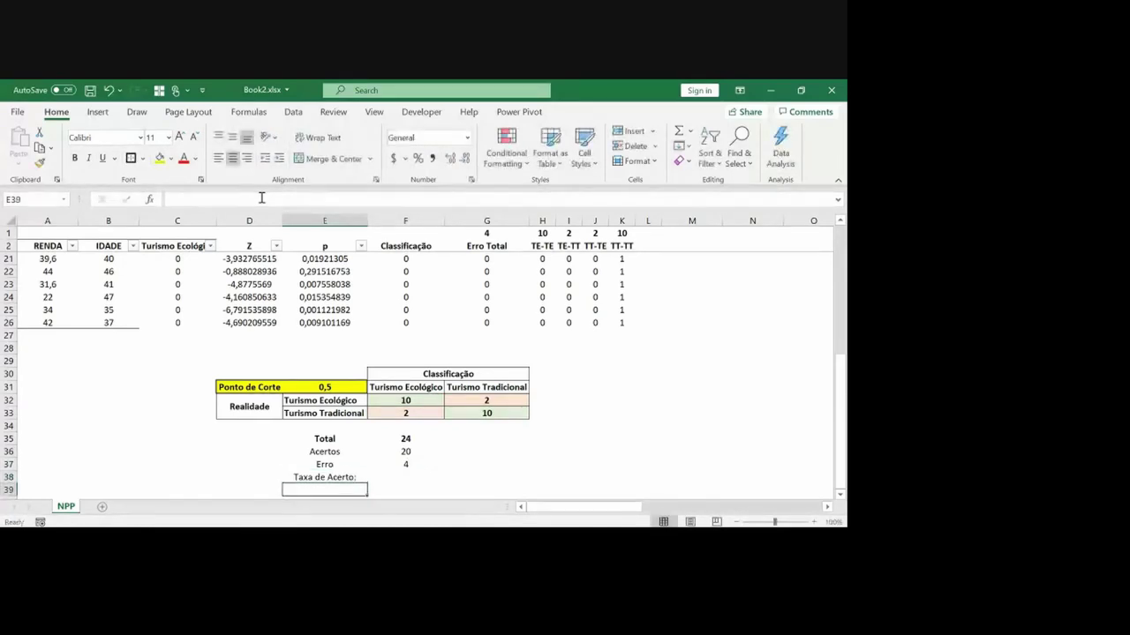
Step: Format the Taxa de Acerto cells E38:F38 with bold text, borders and a yellow fill
key(shift+Right)
key(ctrl+b)
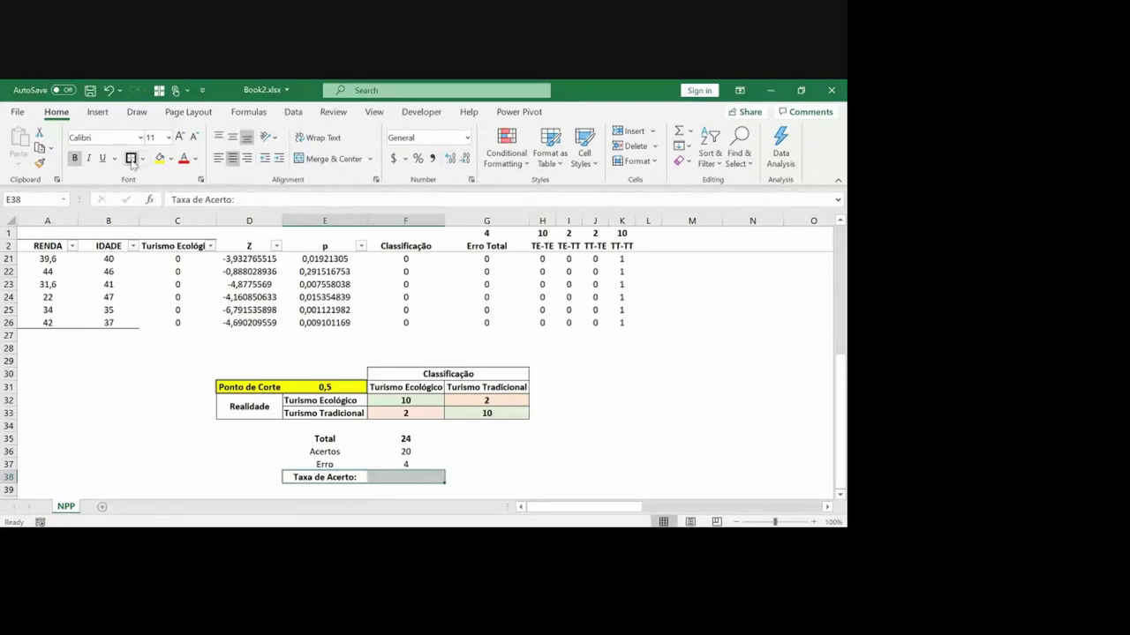
click(160, 162)
Step: Enter =F36/F35 in F38 to calculate the hit rate from the correct classifications and the total
key(Right)
text(=)
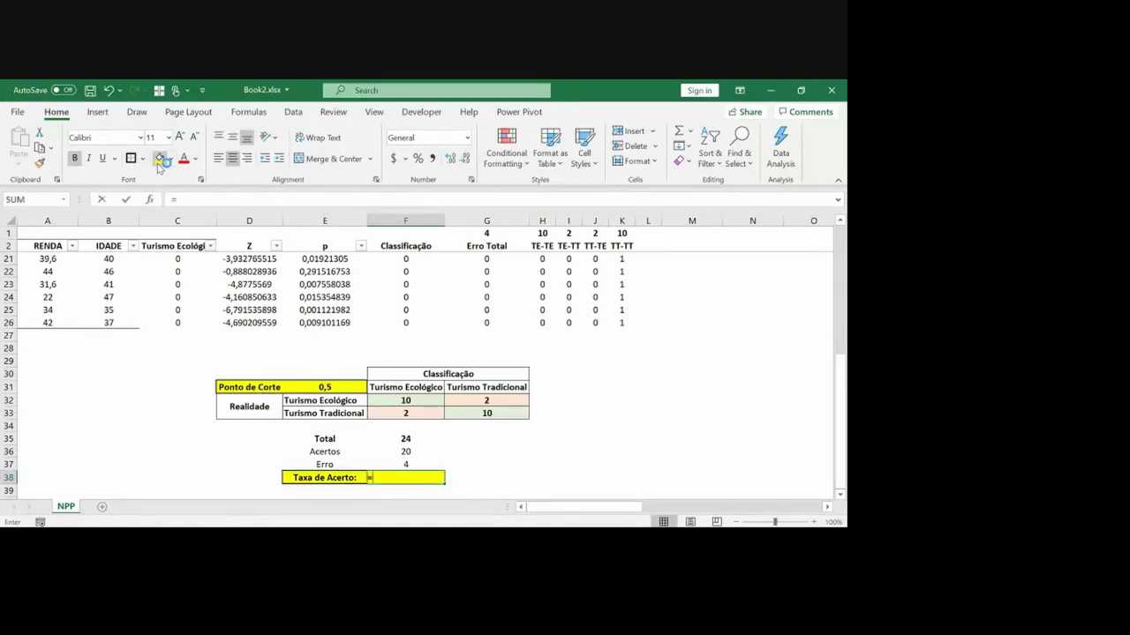
key(Up)
key(Up)
key(Up)
key(Down)
text(/)
key(Up)
key(Up)
key(Up)
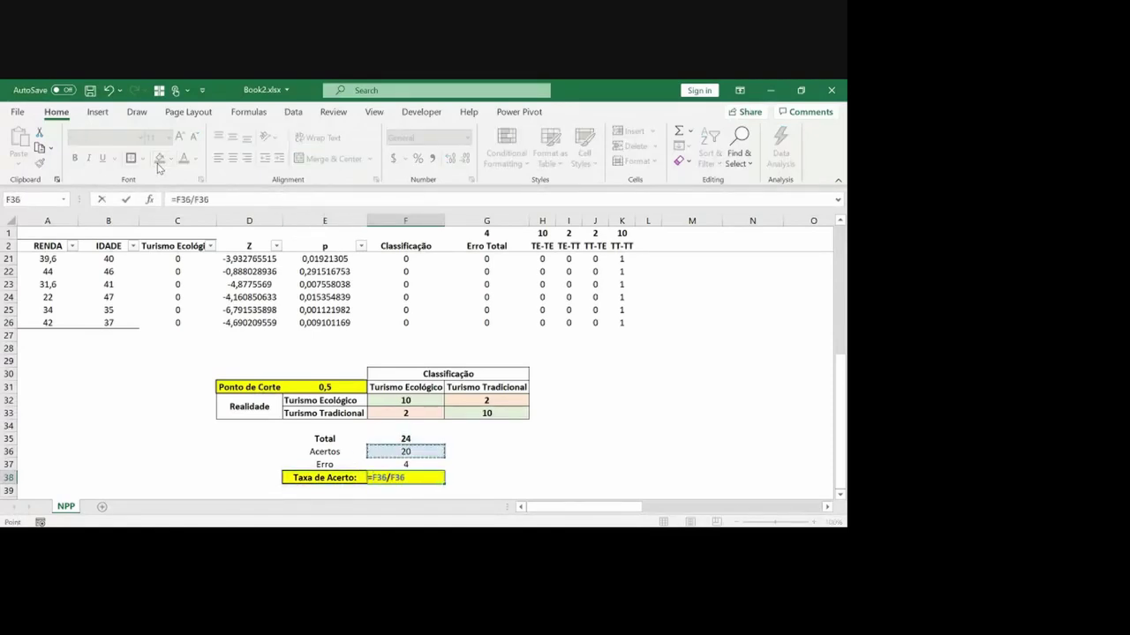
key(ctrl+Return)
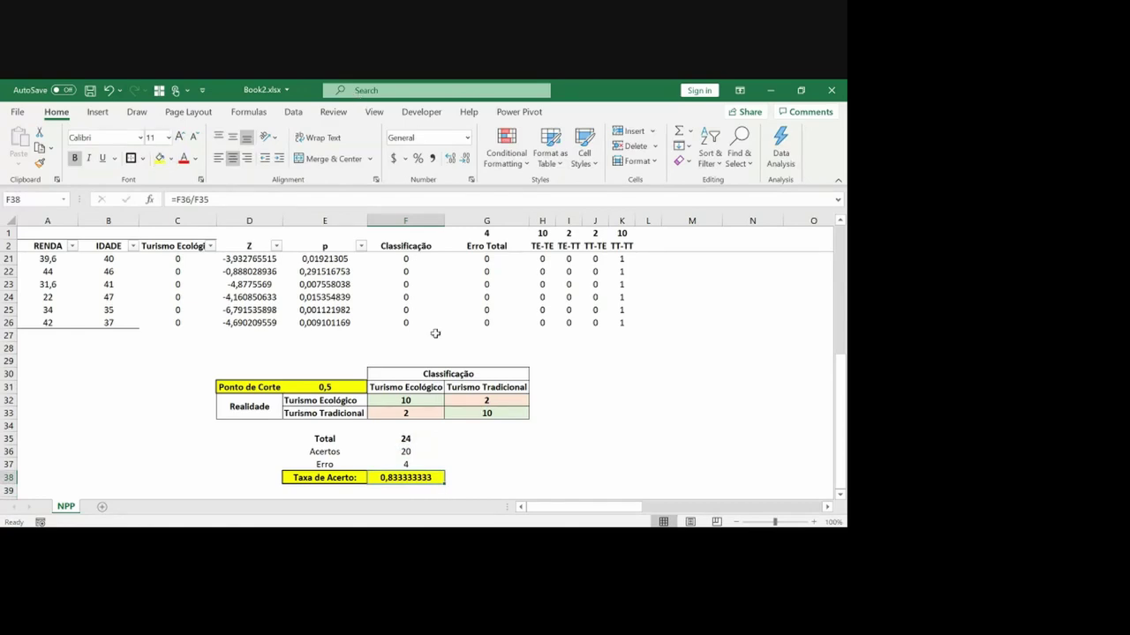
Step: Enter 1 in C27 and 0 in C28, directly below the Turismo Ecológico data column
click(287, 321)
key(Down)
key(Left)
key(Left)
text(1)
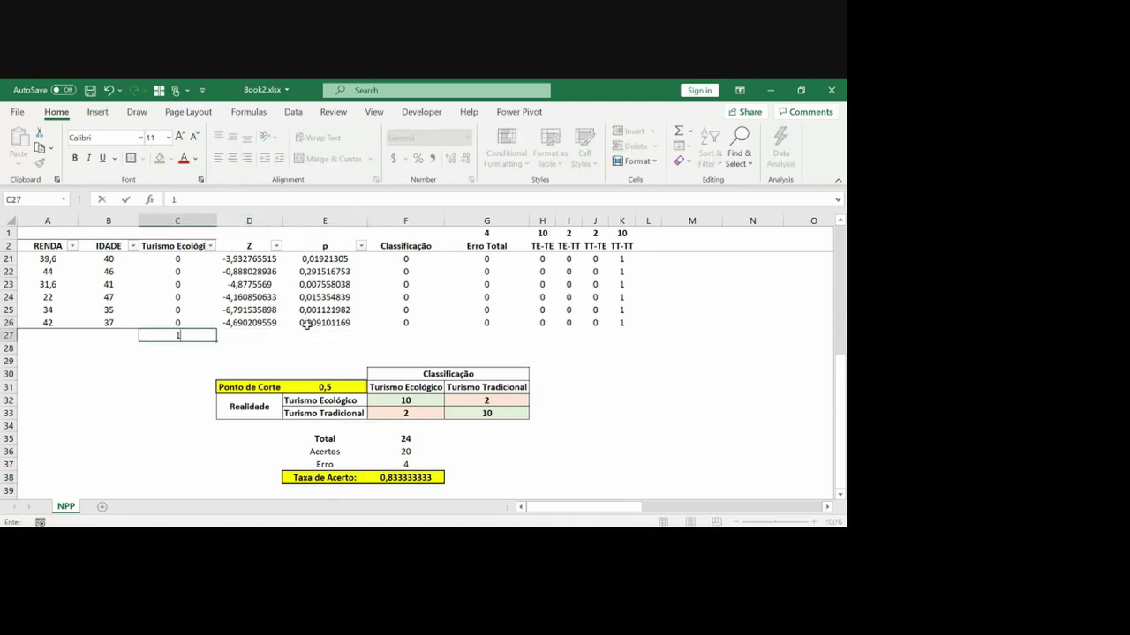
key(Return)
text(2)
key(BackSpace)
text(0)
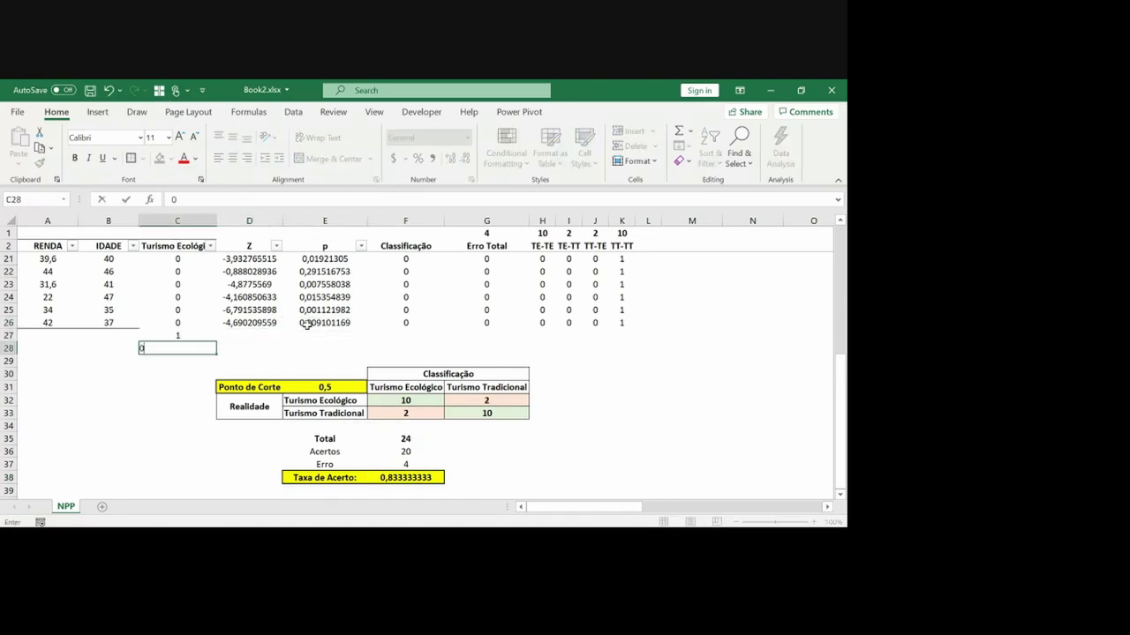
Step: Add a bottom border to C26:E26 to continue the line under the last data row
key(Up)
key(Up)
key(shift+Right)
key(shift+Right)
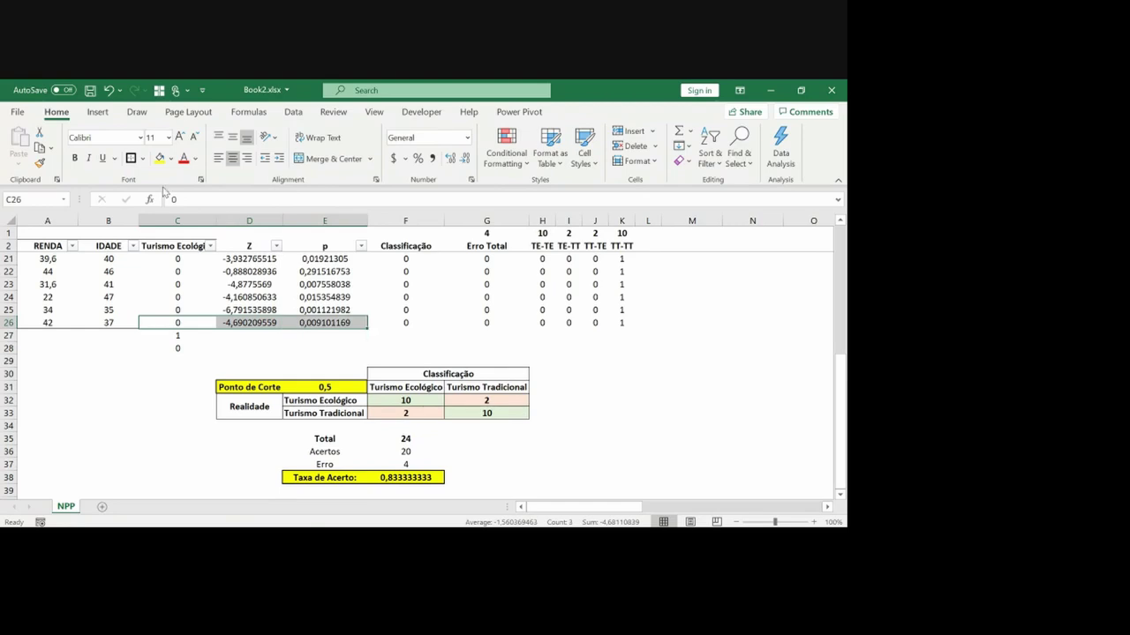
click(141, 159)
click(163, 199)
Step: Make the cells C27:E28 below the data bold
key(shift+Down)
key(shift+Right)
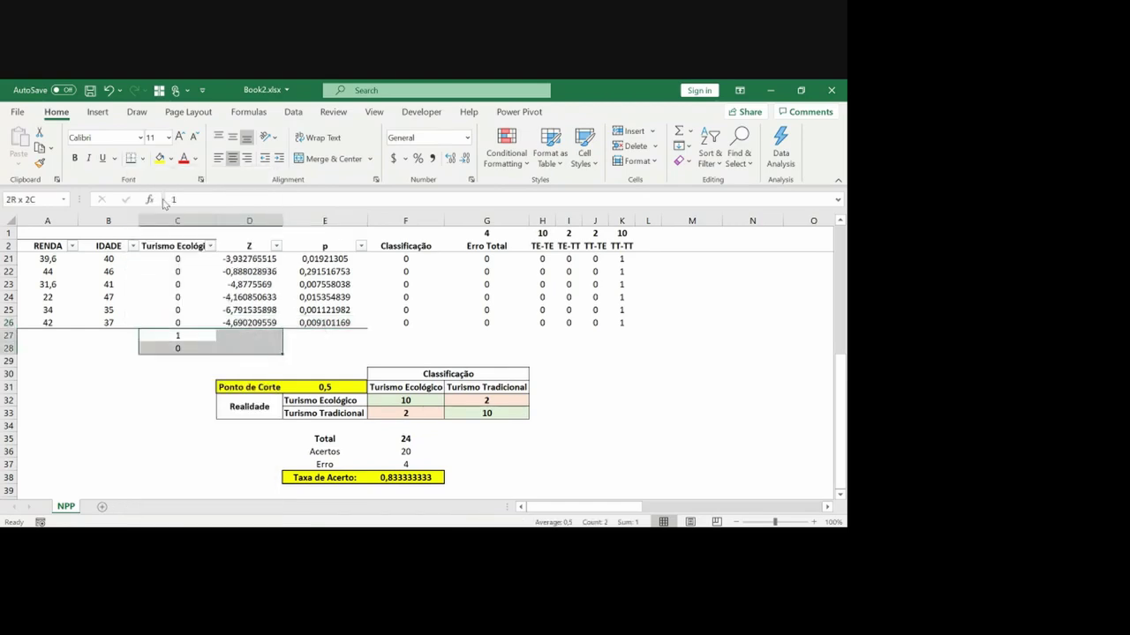
key(shift+Right)
key(ctrl+b)
key(Right)
key(Left)
key(Left)
key(Left)
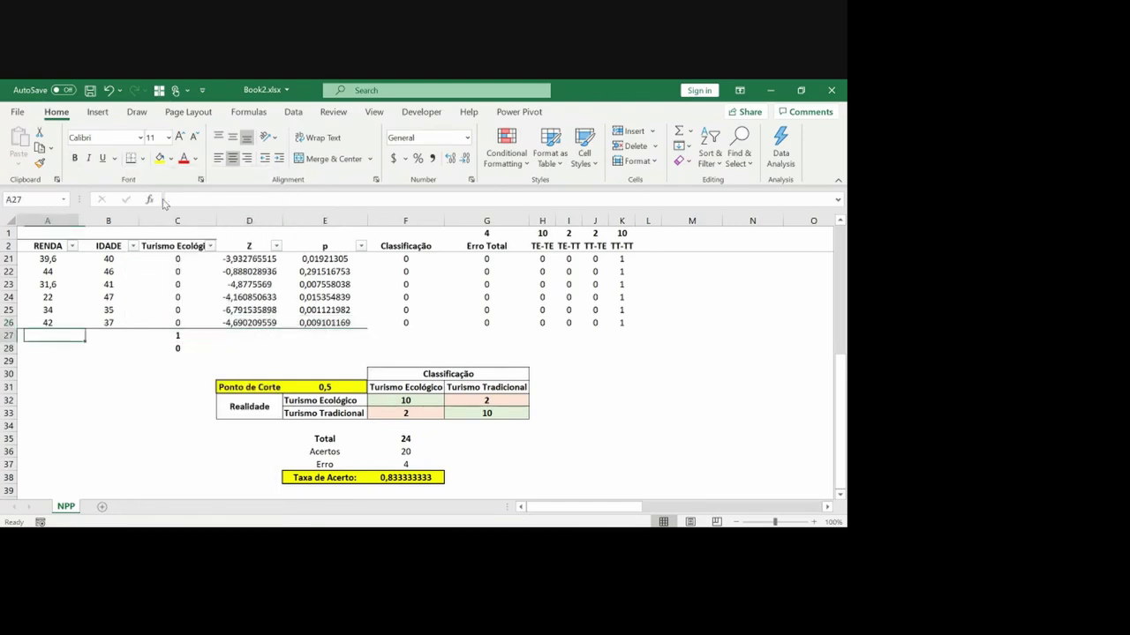
key(Right)
key(Right)
key(Right)
key(Up)
key(Left)
key(Left)
key(Up)
key(Up)
key(Up)
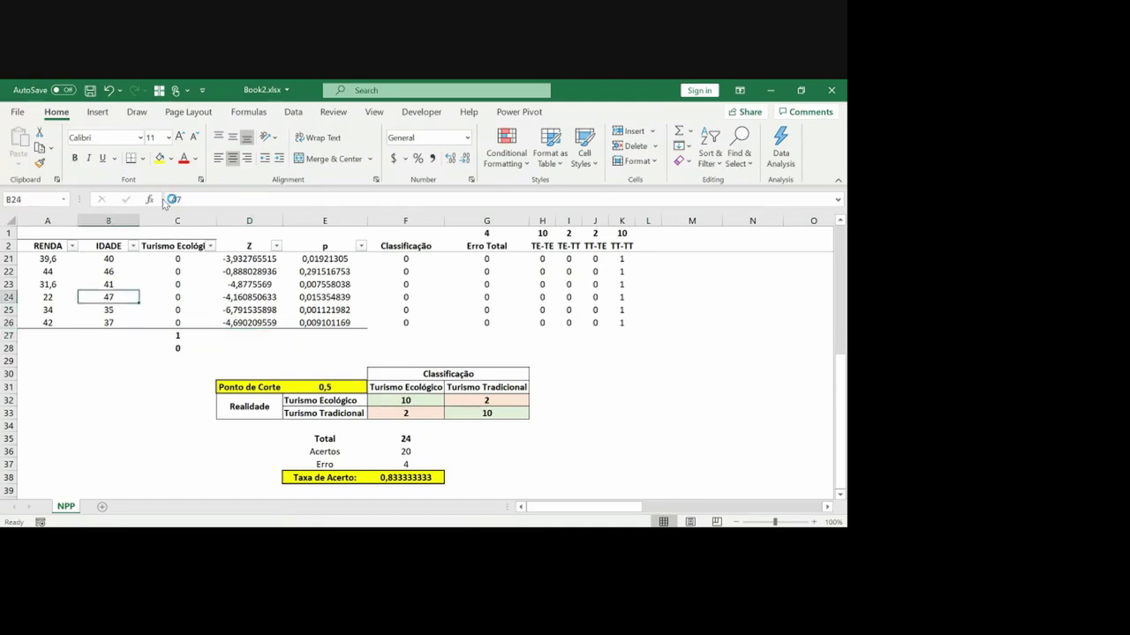
key(ctrl+Up)
key(Down)
key(Down)
key(Down)
key(Down)
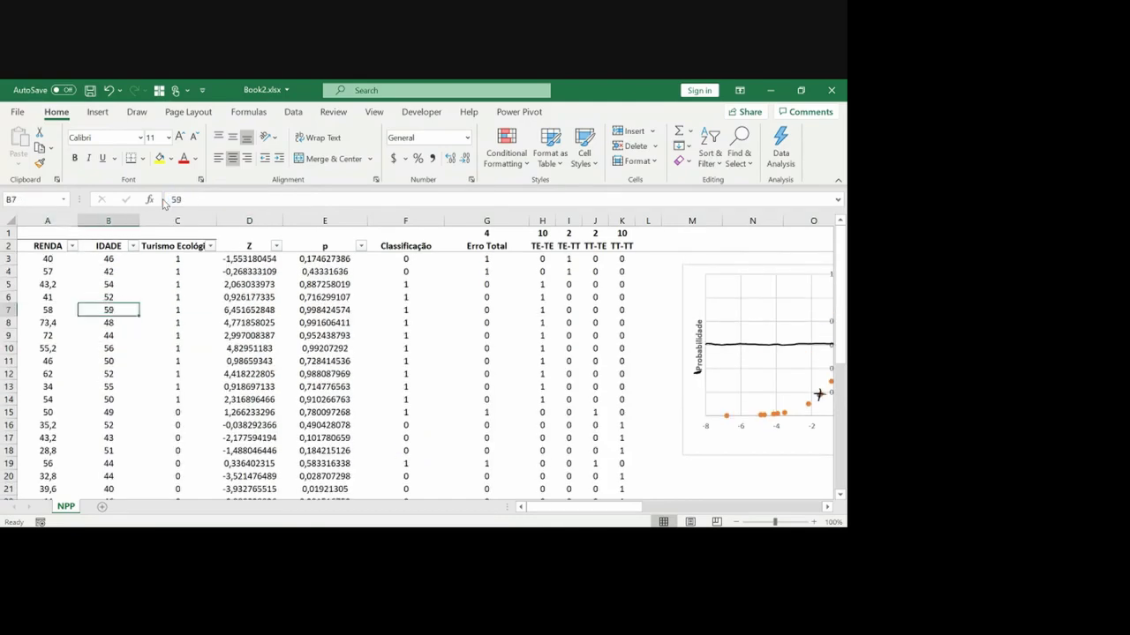
Step: Copy the Turismo Ecológico and Turismo Tradicional labels from E32:E33 into D27:D28, beside the 1 and 0 codes
key(Right)
key(ctrl+Down)
key(ctrl+Down)
key(Right)
key(shift+Down)
key(shift+Down)
key(shift+Right)
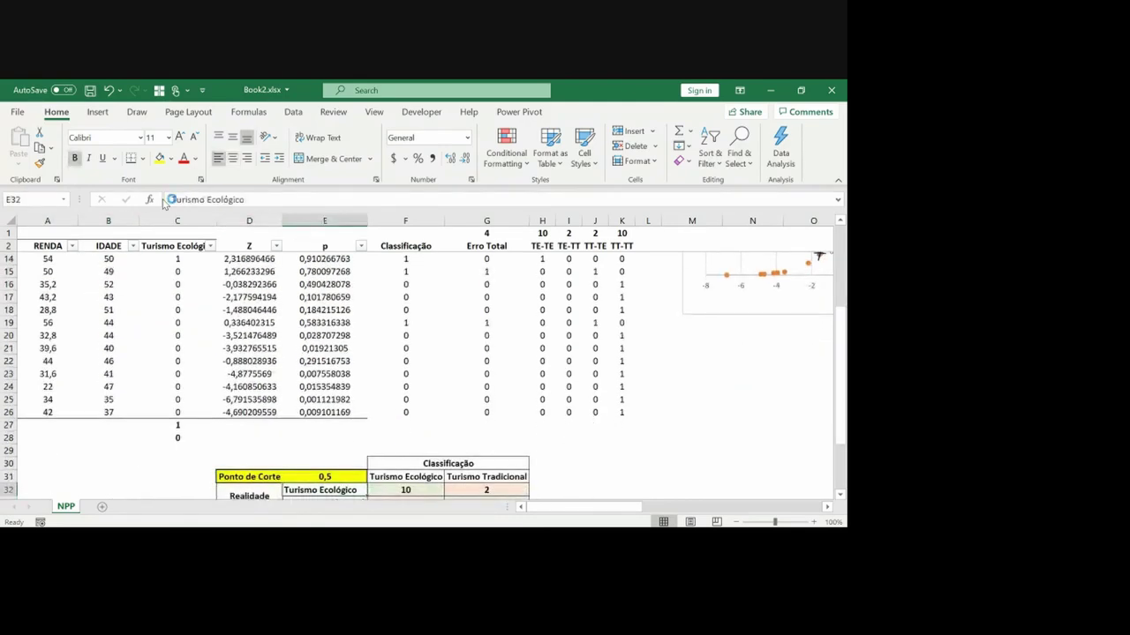
key(ctrl+c)
key(Up)
key(Up)
key(Up)
key(Up)
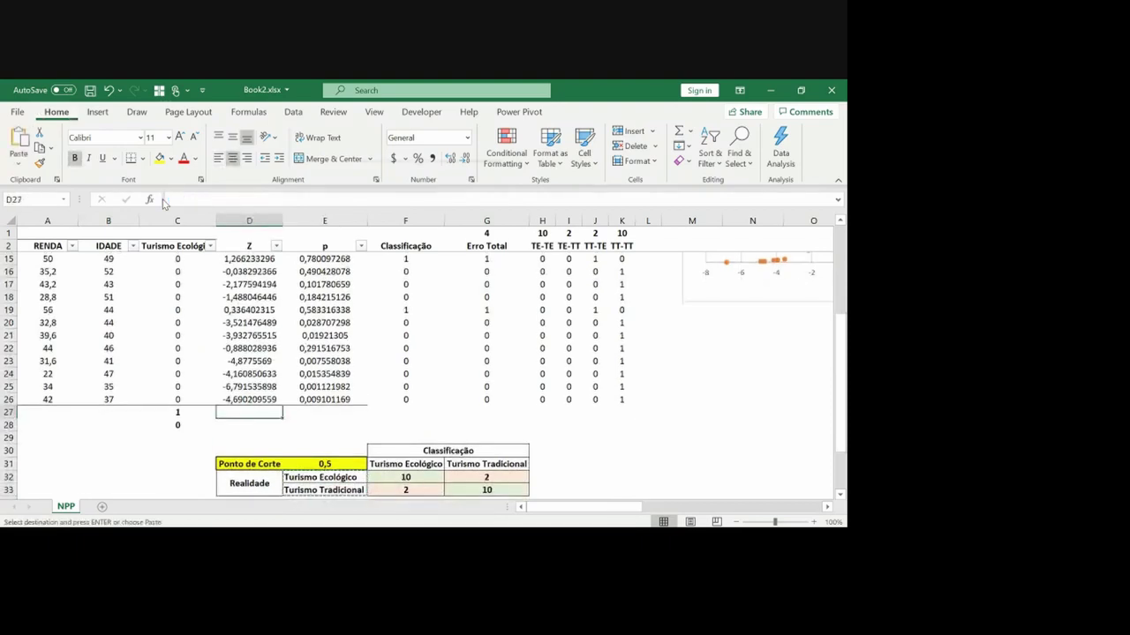
key(ctrl+v)
key(Escape)
Step: Autofit the width of column D to its longest entry
key(Right)
key(Left)
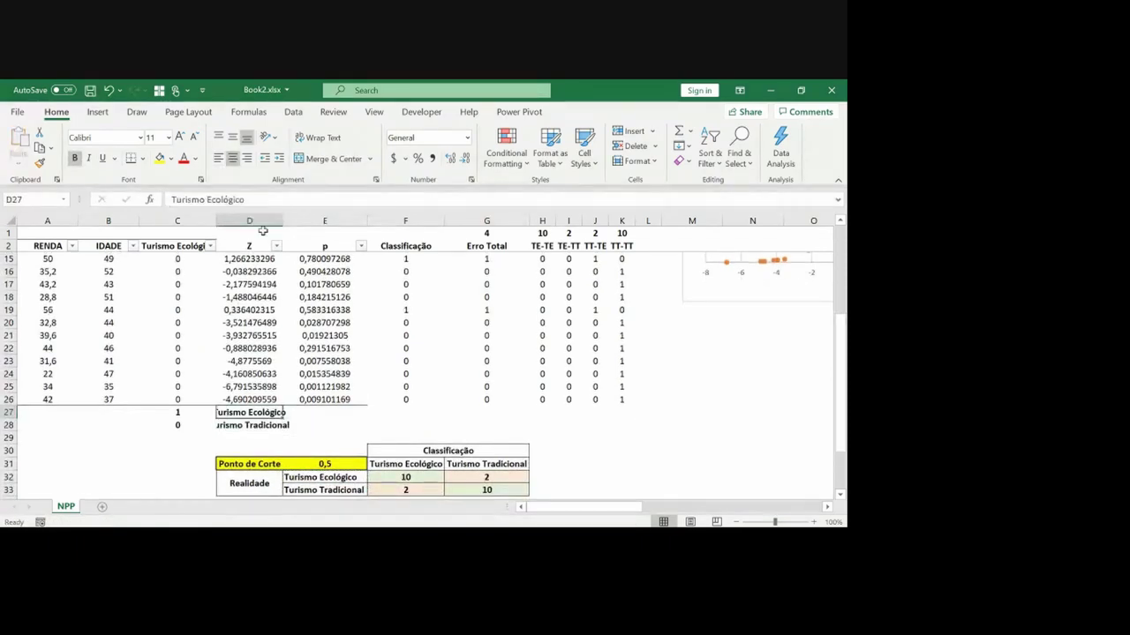
double_click(282, 220)
Step: Start a SUMIF formula in E27 with the absolute criteria range $C$3:$C$26
key(Right)
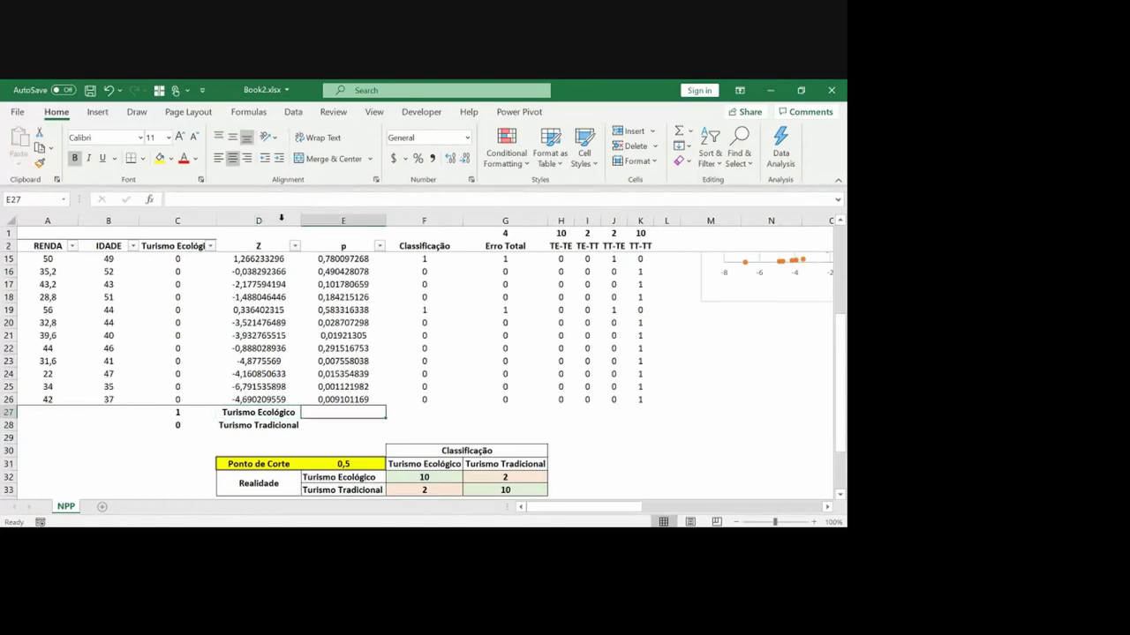
text(=)
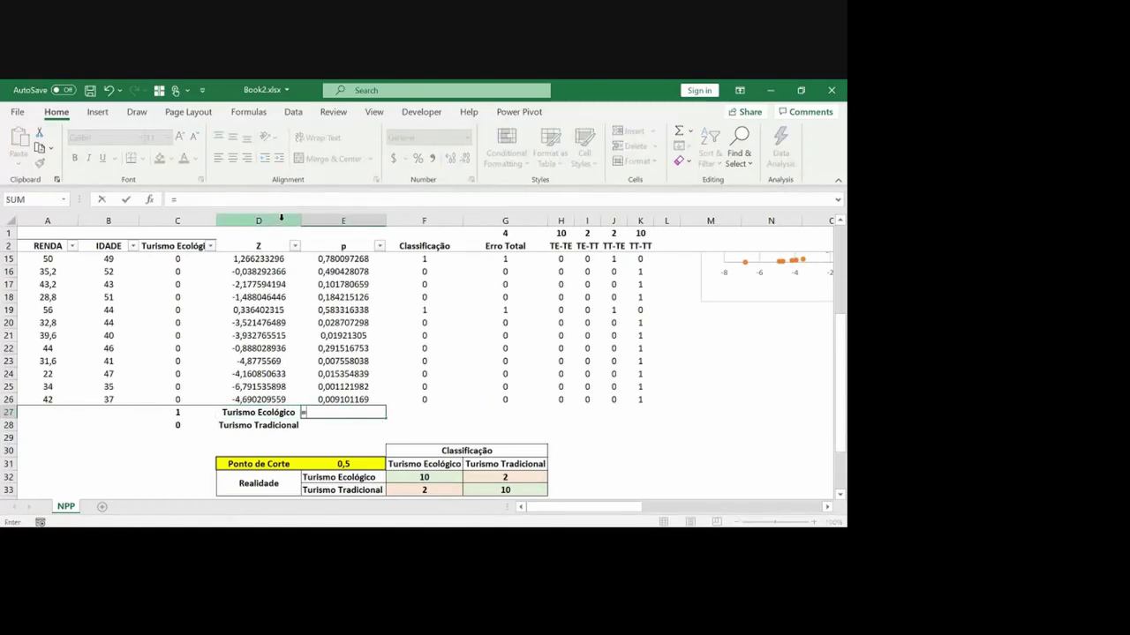
text(su)
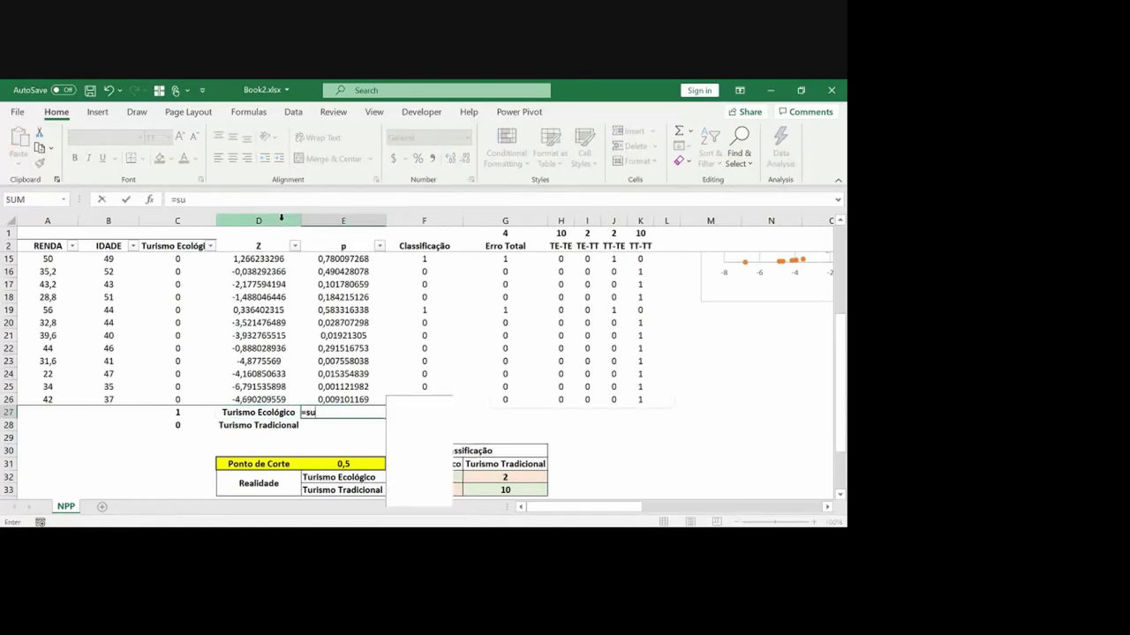
text(mif()
key(Up)
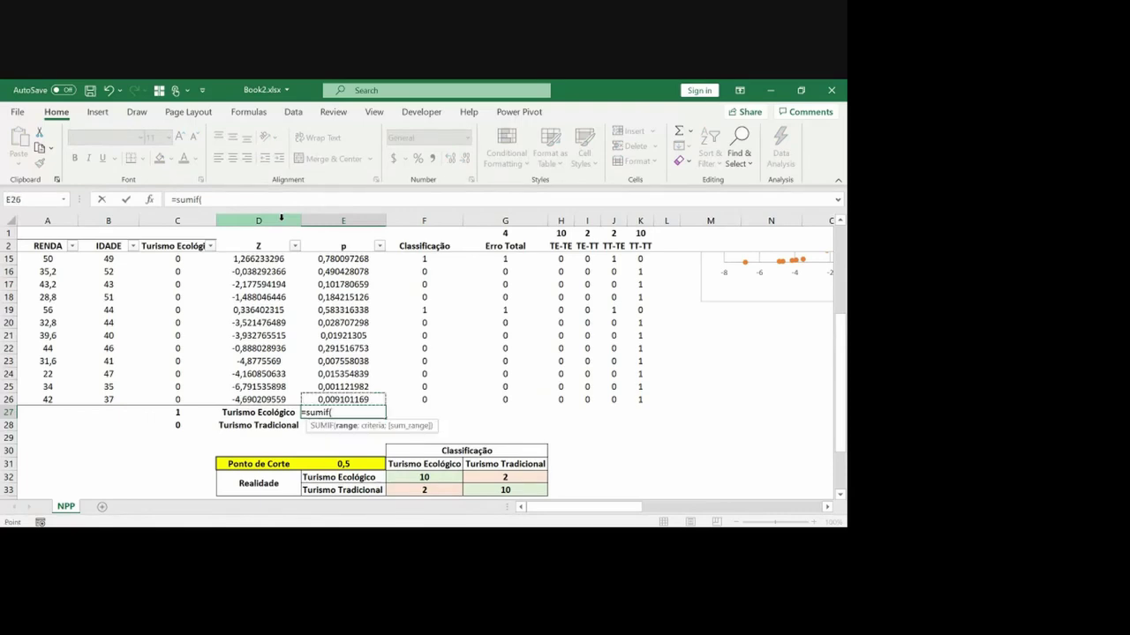
key(Left)
key(Left)
key(Left)
key(Left)
key(Right)
key(Right)
key(ctrl+shift+Up)
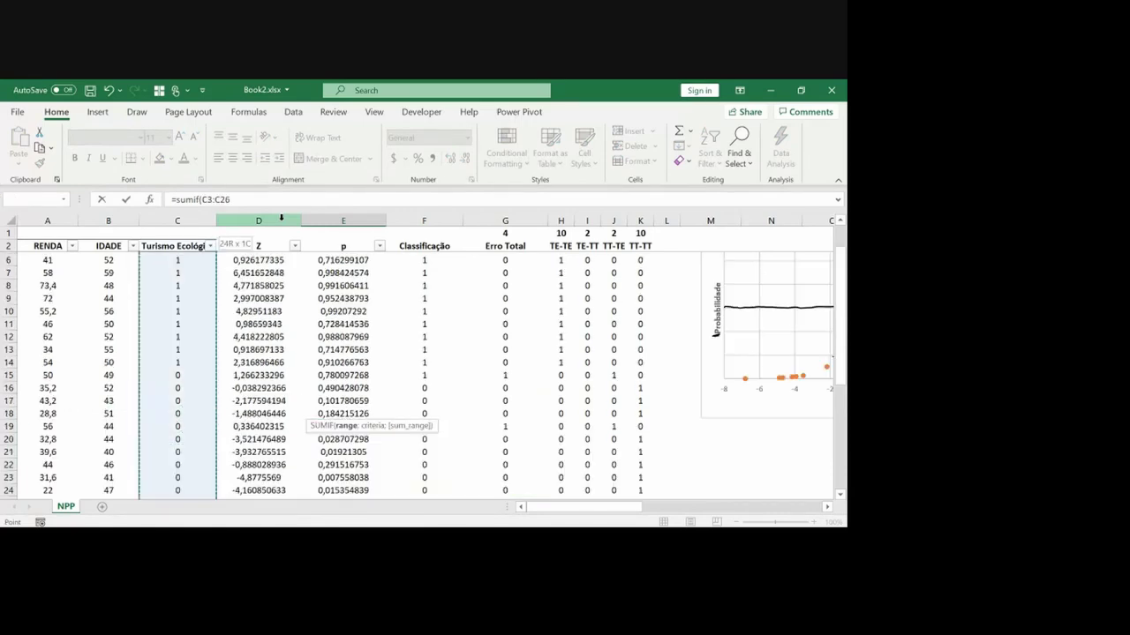
key(F4)
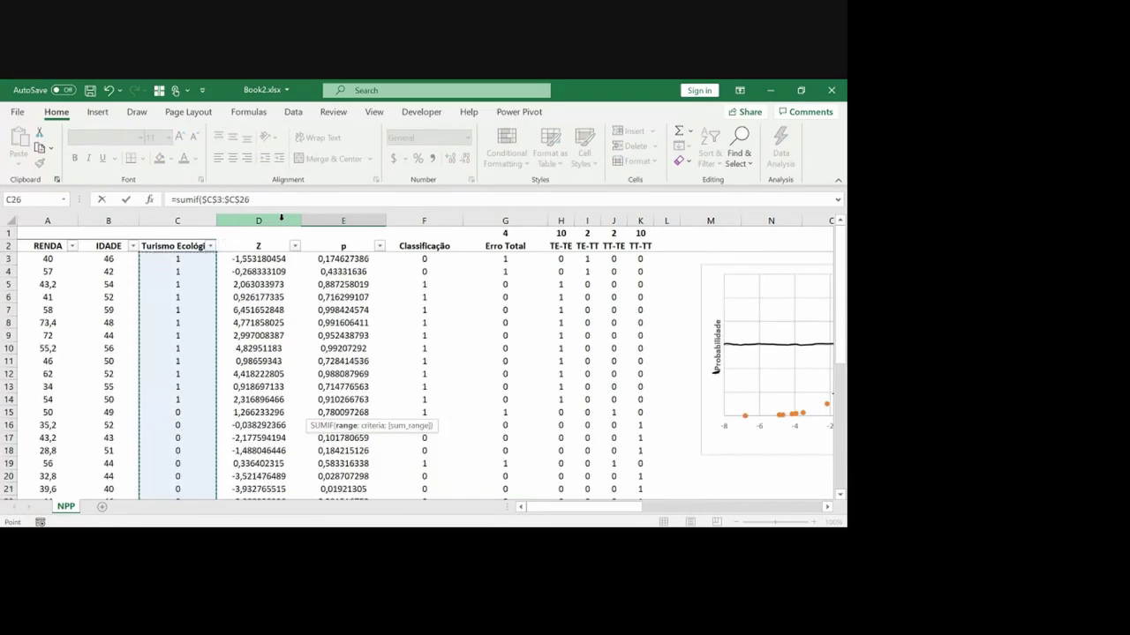
Step: Complete the SUMIF in E27 with C27 as the criterion and $E$3:$E$26 as the absolute sum range
text(;)
key(Left)
key(Left)
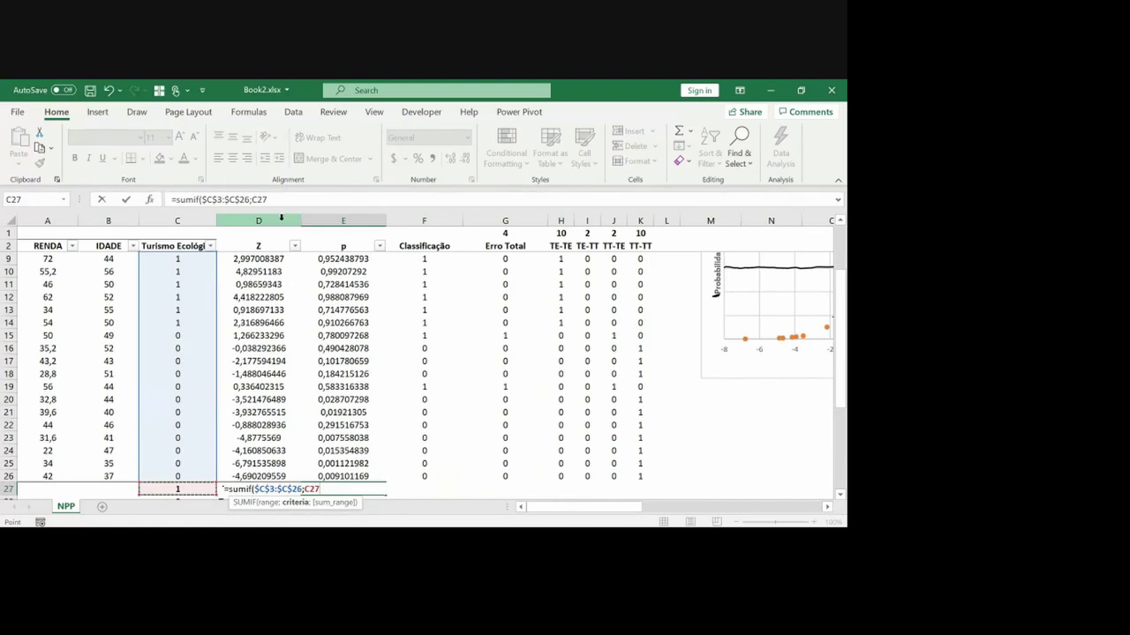
text(;)
key(Up)
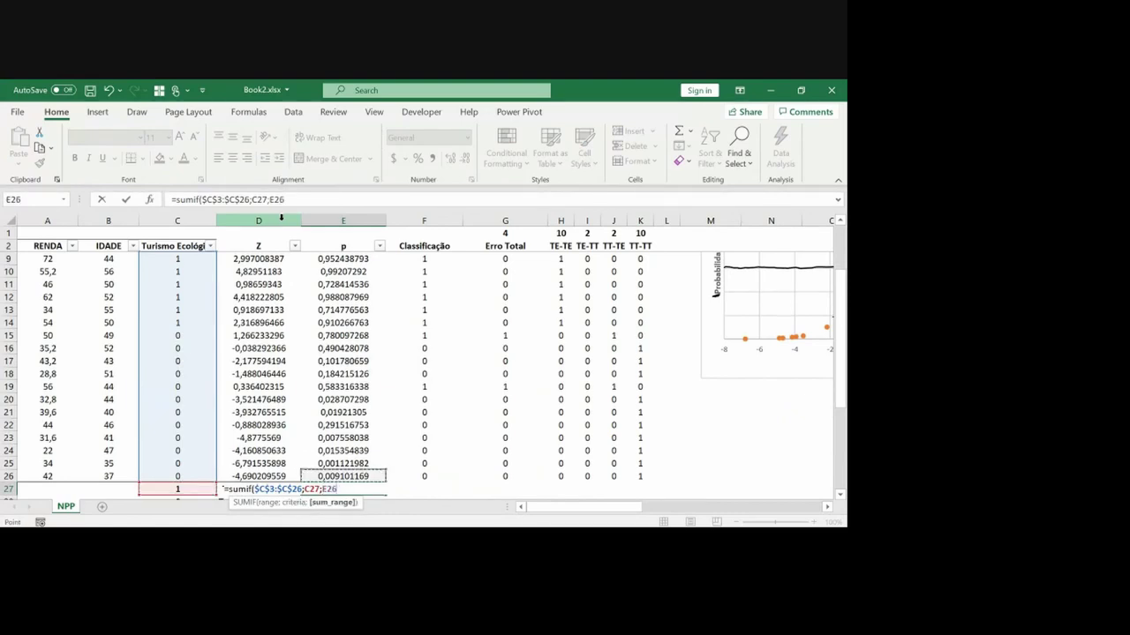
key(ctrl+shift+Up)
key(shift+Down)
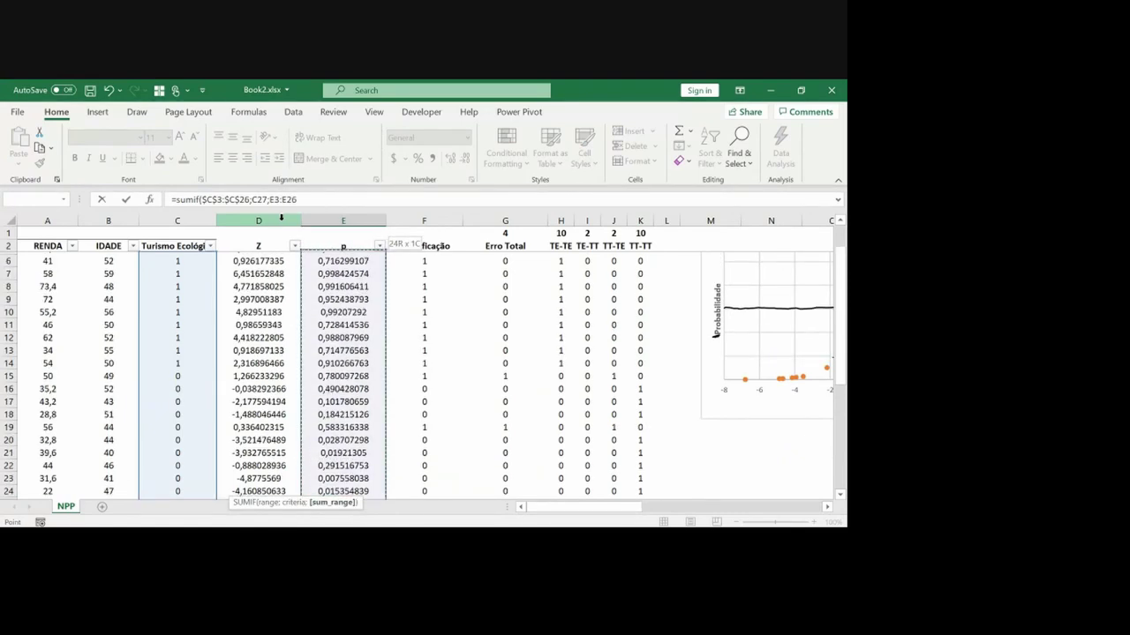
key(F4)
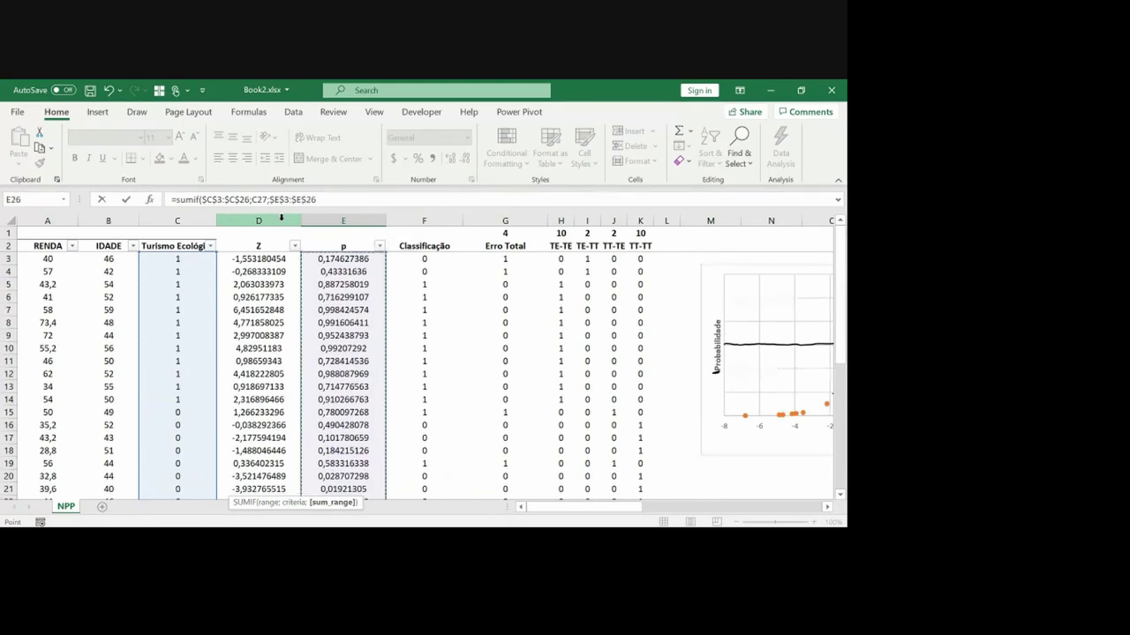
text())
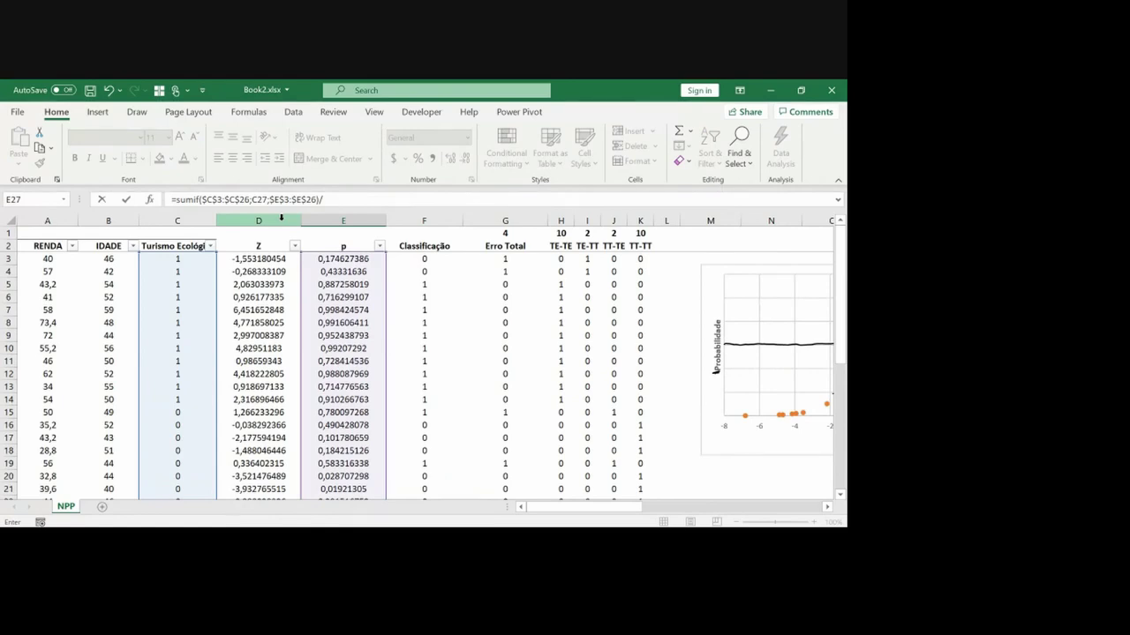
Step: Divide the SUMIF in E27 by COUNTIF($C$3:$C$26;C27) to get the mean probability for Turismo Ecológico
text(/count)
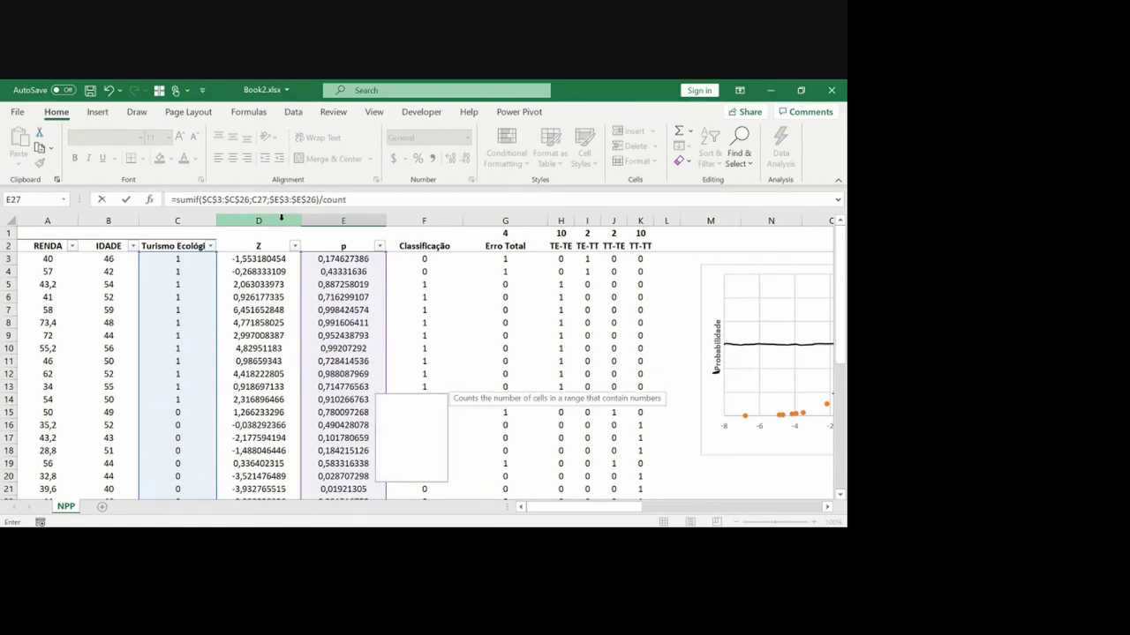
text(if()
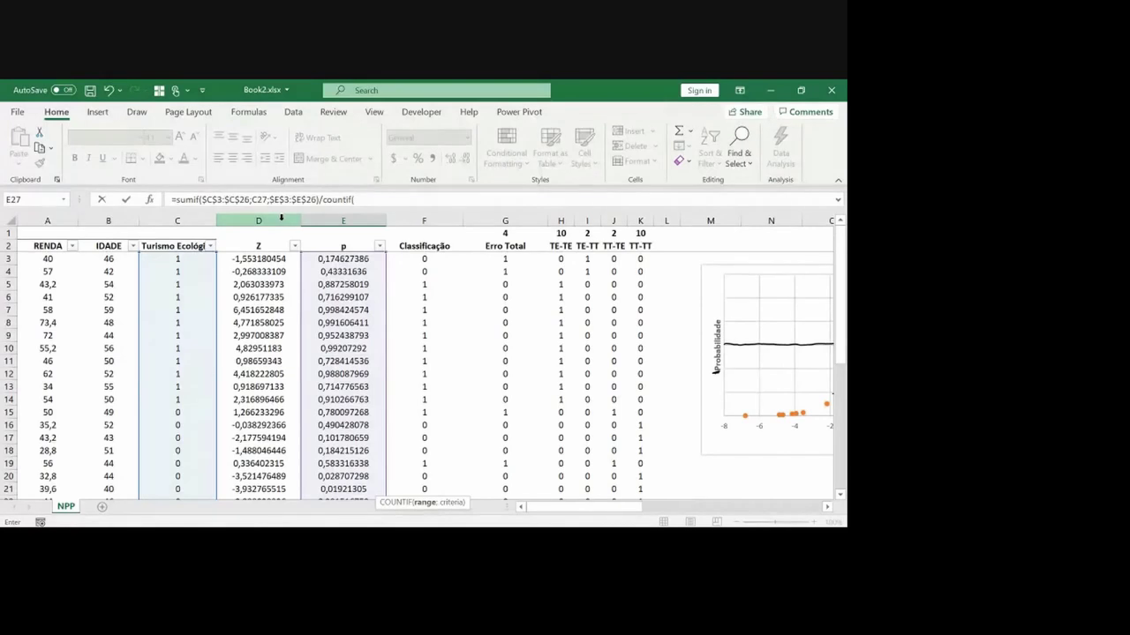
key(Left)
key(Left)
key(Up)
key(ctrl+shift+Up)
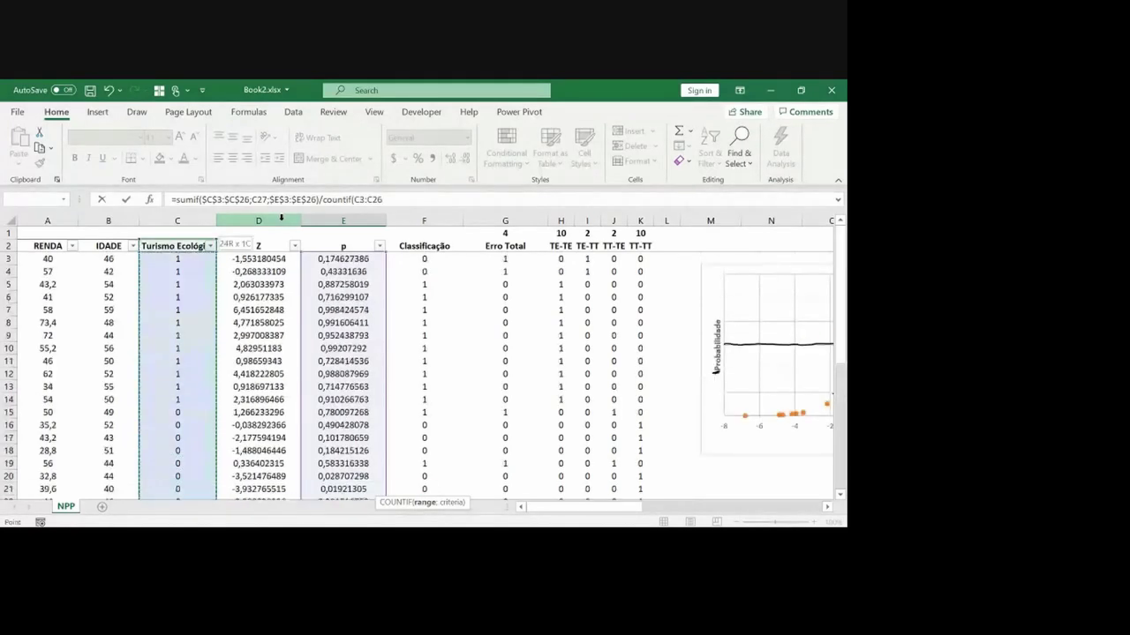
key(F4)
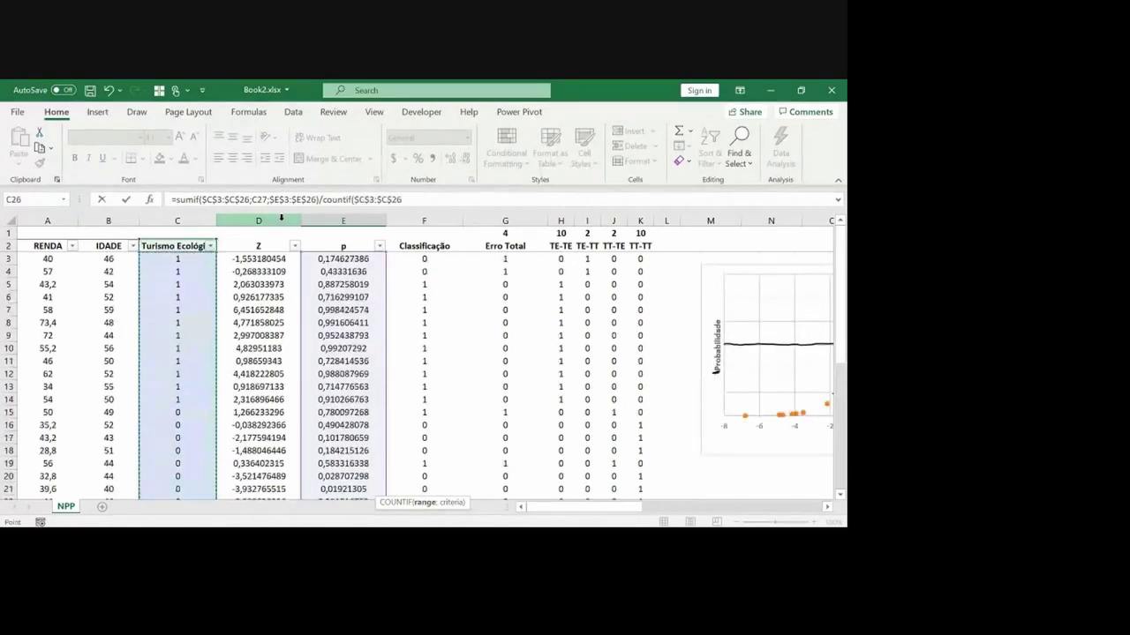
text(;)
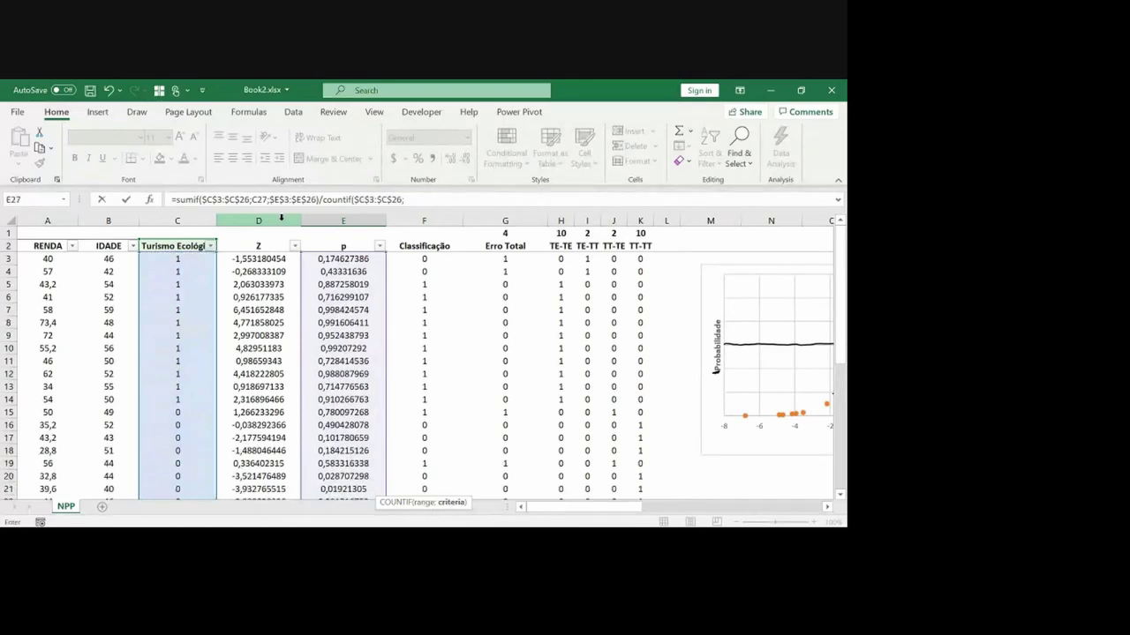
key(Left)
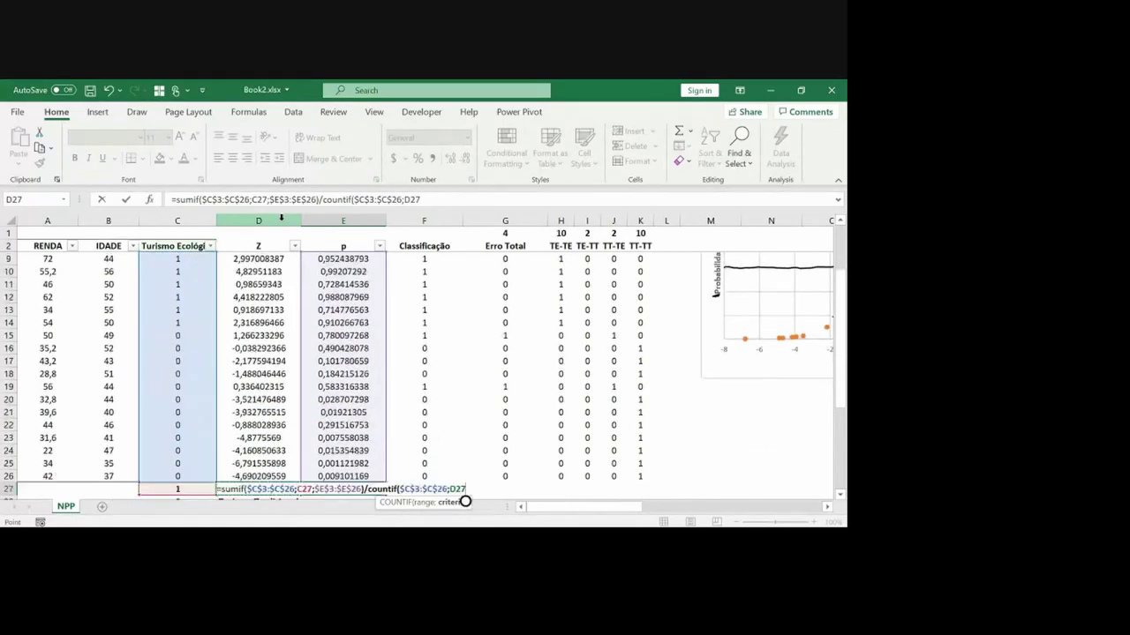
key(Left)
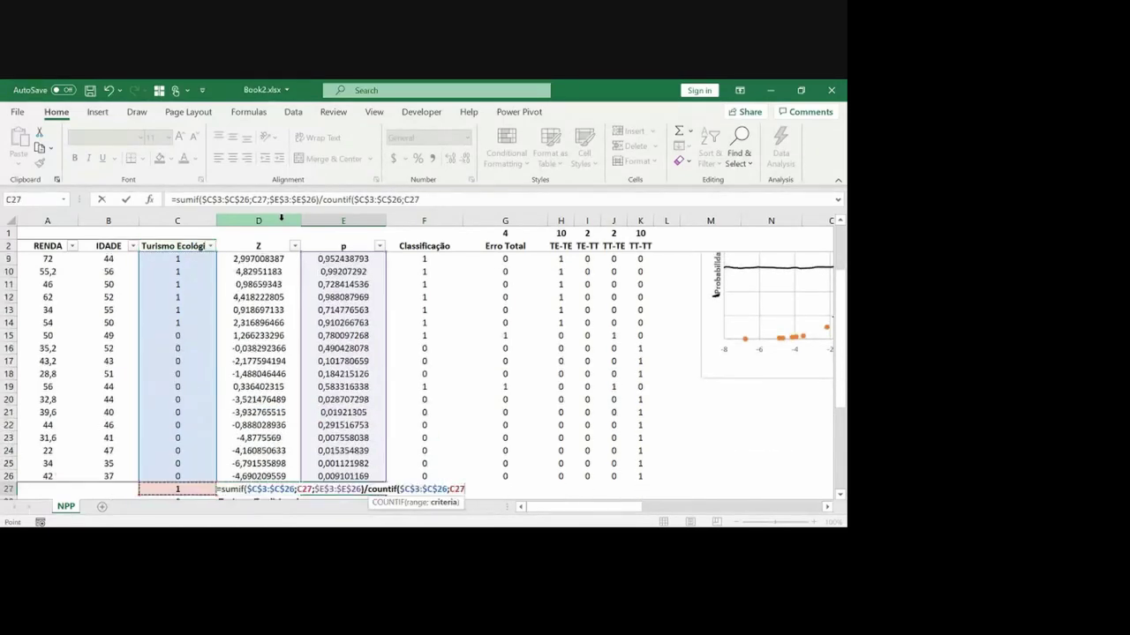
text())
key(ctrl+Return)
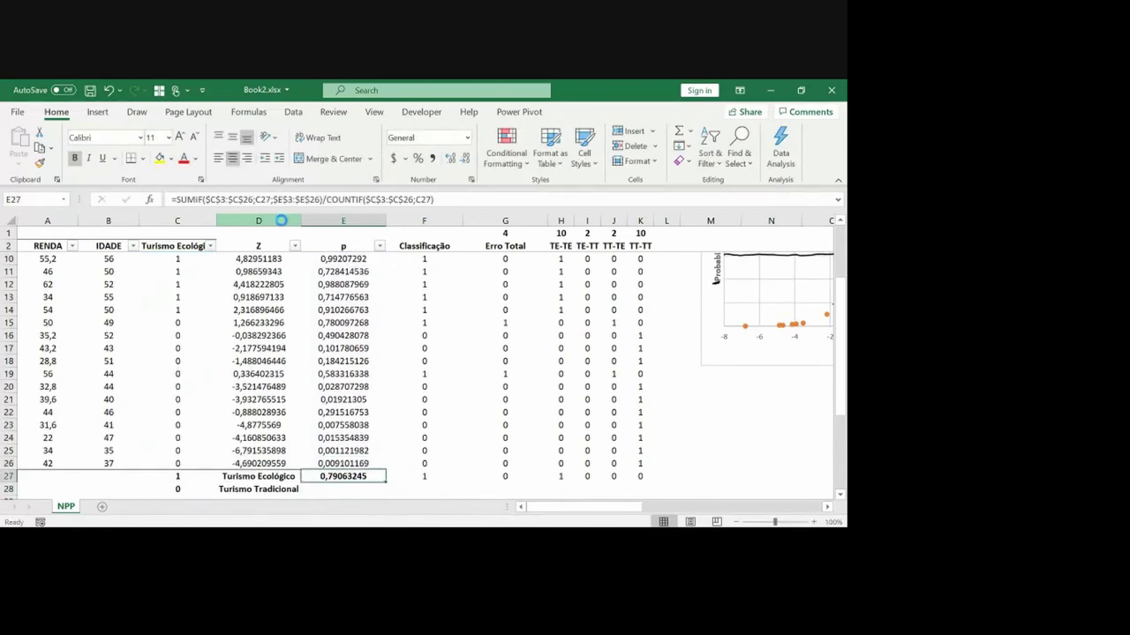
Step: Copy the mean probability formula from E27 to E28 for Turismo Tradicional
key(ctrl+c)
key(Down)
key(ctrl+v)
Step: Insert a new row at row 29, directly below the Turismo Tradicional mean
key(Down)
key(Down)
key(Down)
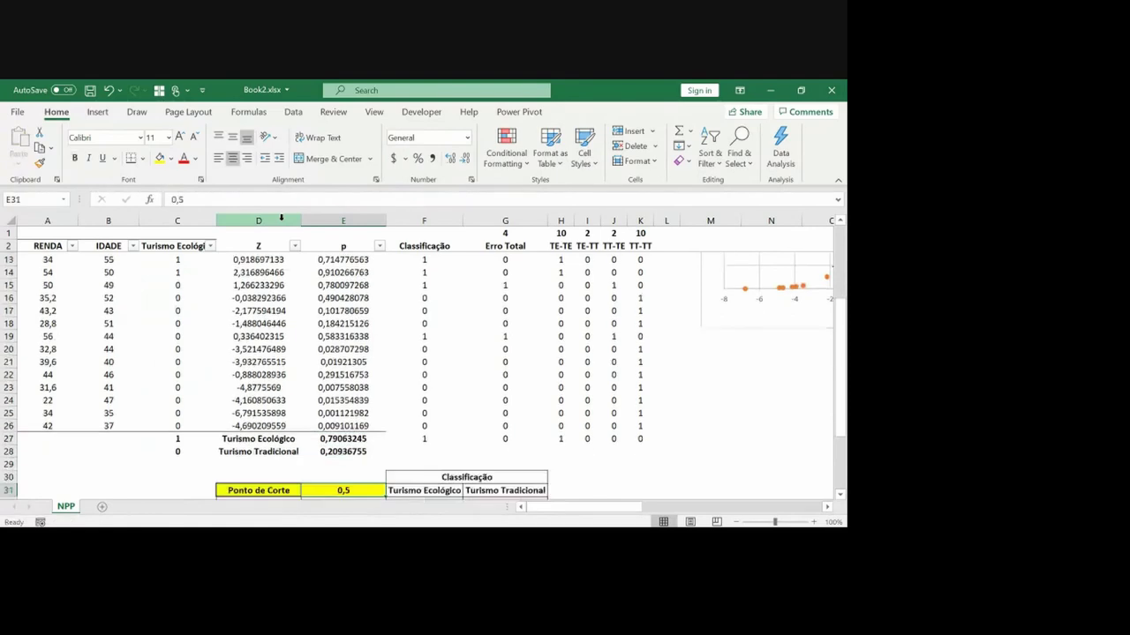
key(Up)
key(Up)
key(Left)
key(Left)
key(Left)
key(Left)
key(shift+space)
key(ctrl+shift+plus)
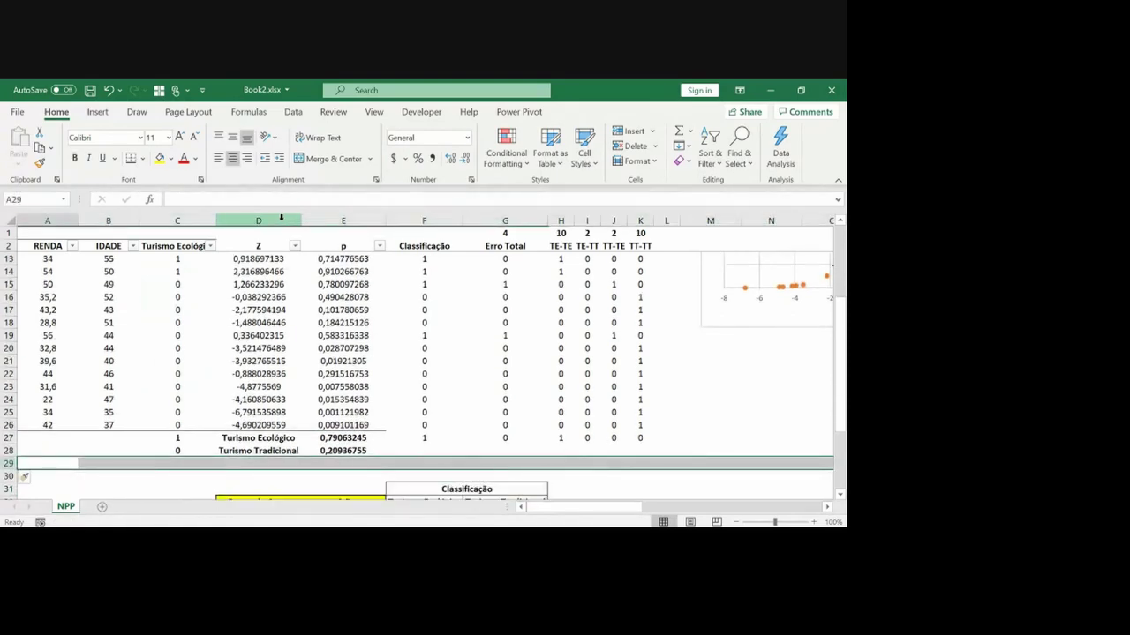
Step: Label cell D29 as Média Simples
key(Right)
key(Right)
key(Right)
text(Média)
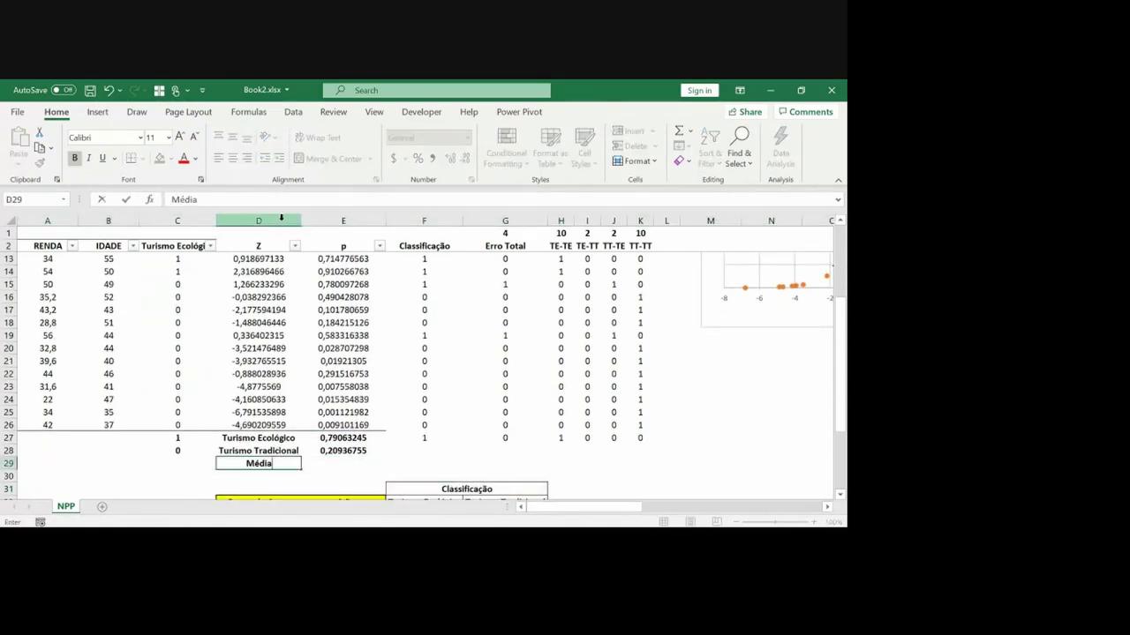
text( Simples)
key(ctrl+Return)
Step: Apply a thick outside border around D29:E29
key(shift+Right)
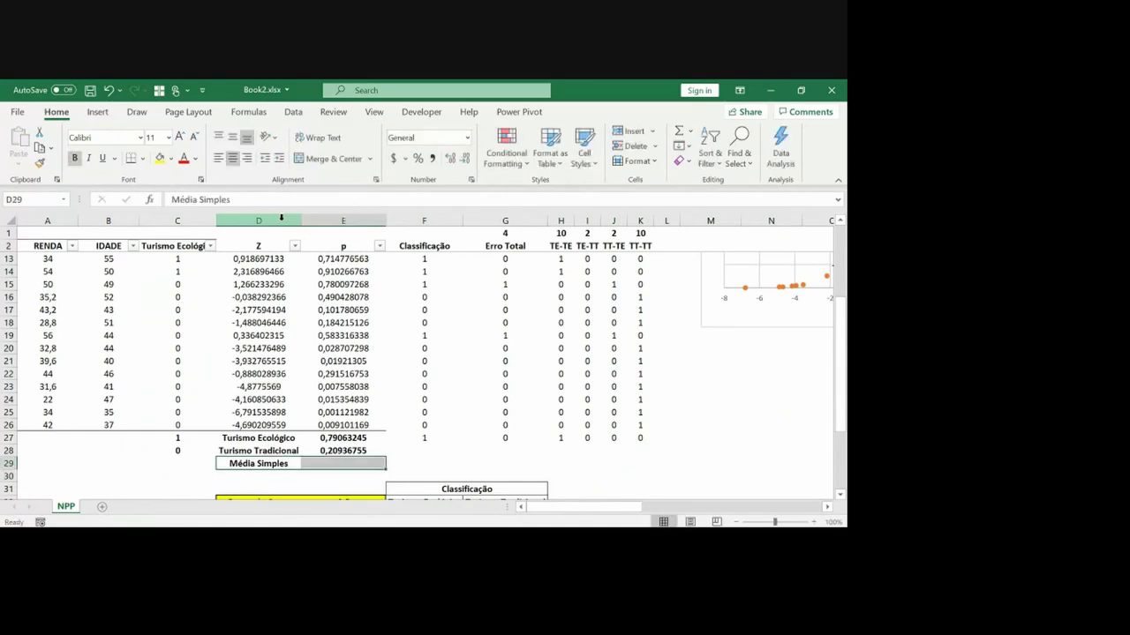
click(142, 158)
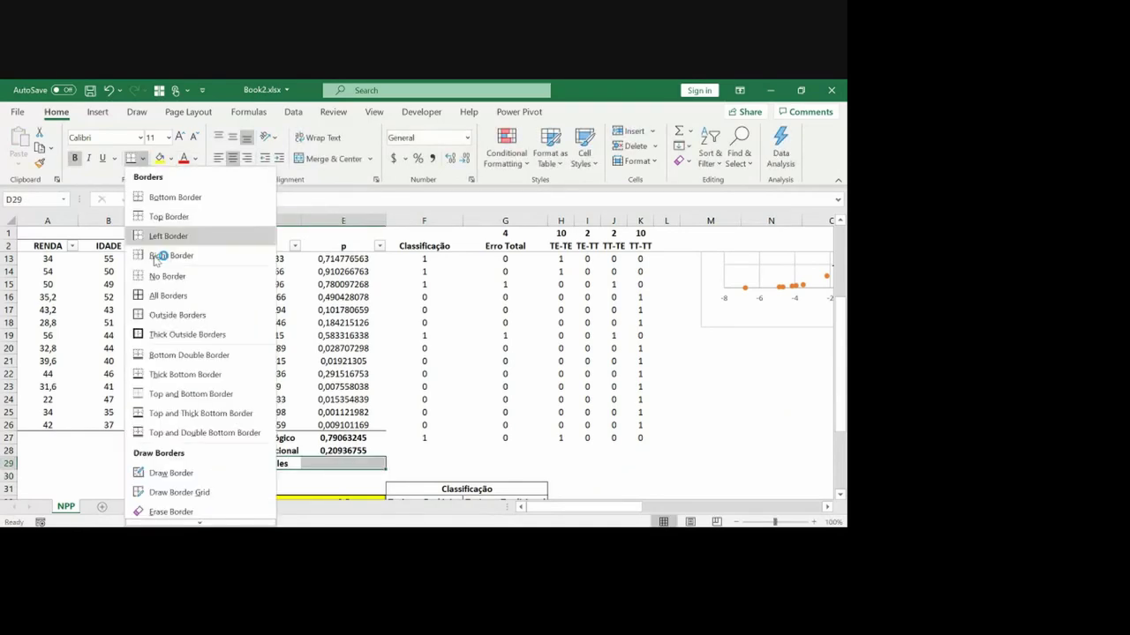
click(170, 336)
Step: Enter =AVERAGE(E27:E28) in E29 to average the two tourism groups' mean probabilities
key(Right)
text(=sum)
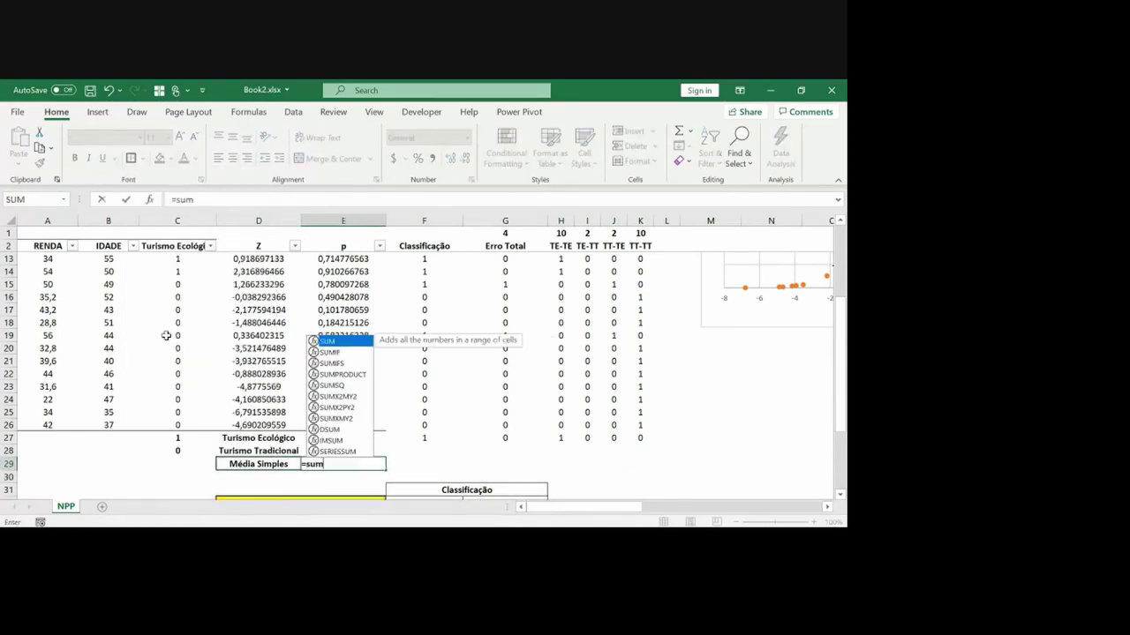
key(BackSpace)
key(BackSpace)
key(BackSpace)
text(aver)
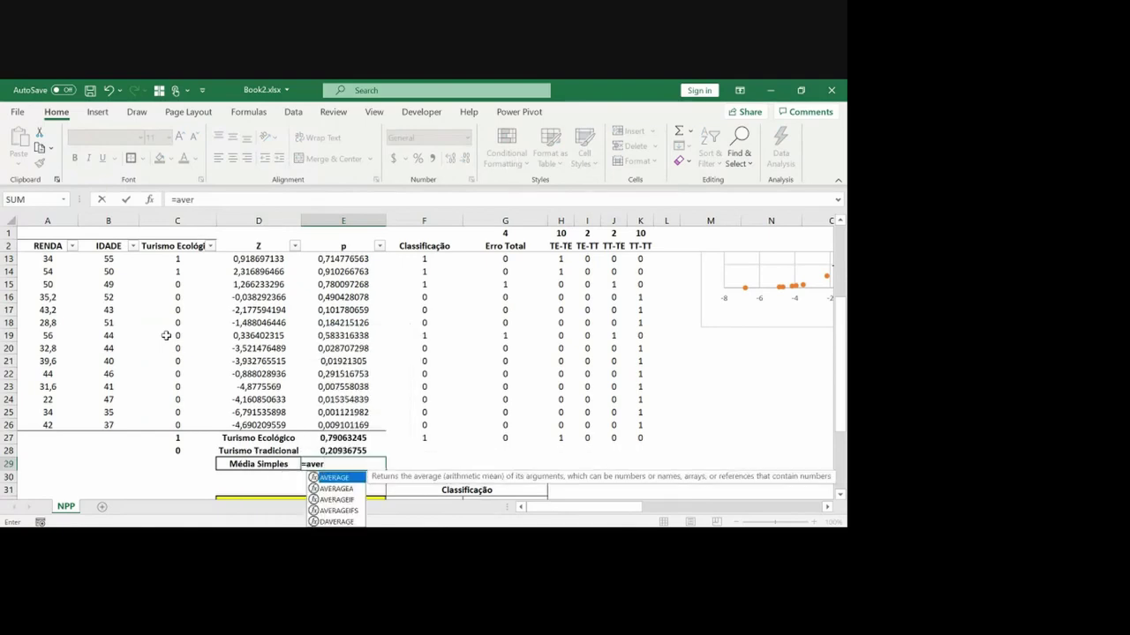
text(age()
key(Up)
key(shift+Up)
key(Return)
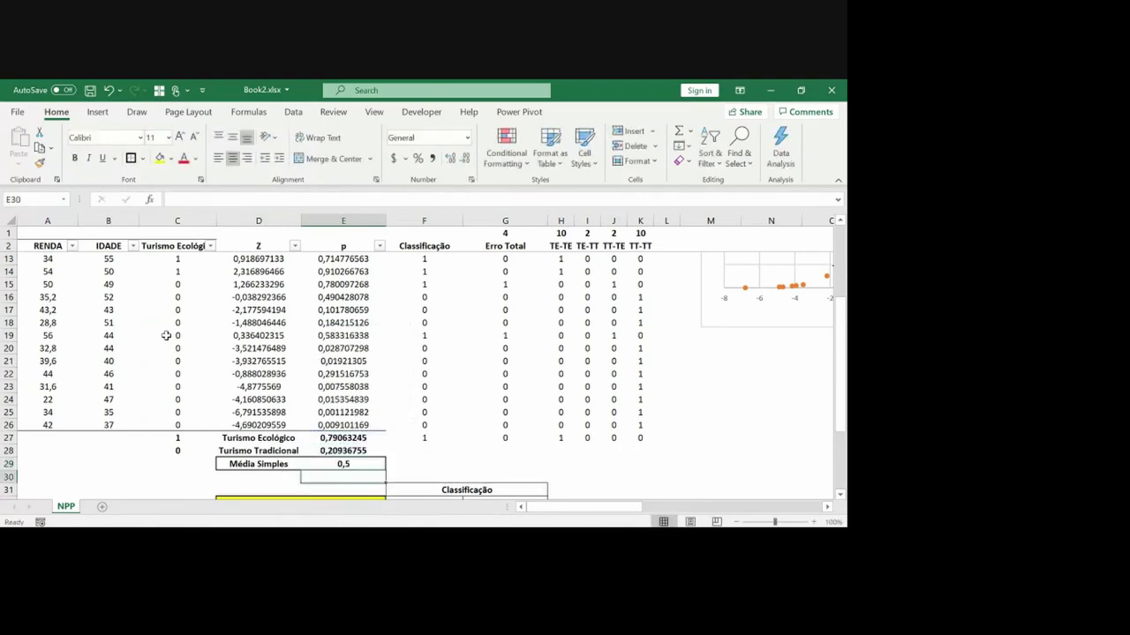
Step: Fill D29:E29 with yellow and show the average in E29 with three decimal places
key(shift+Left)
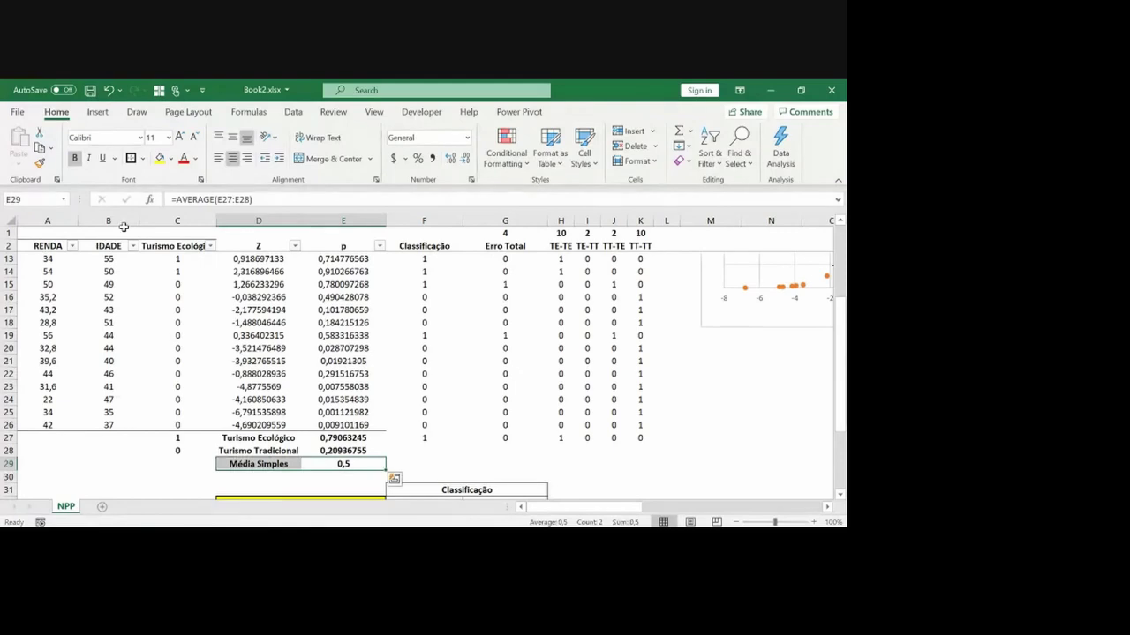
click(160, 158)
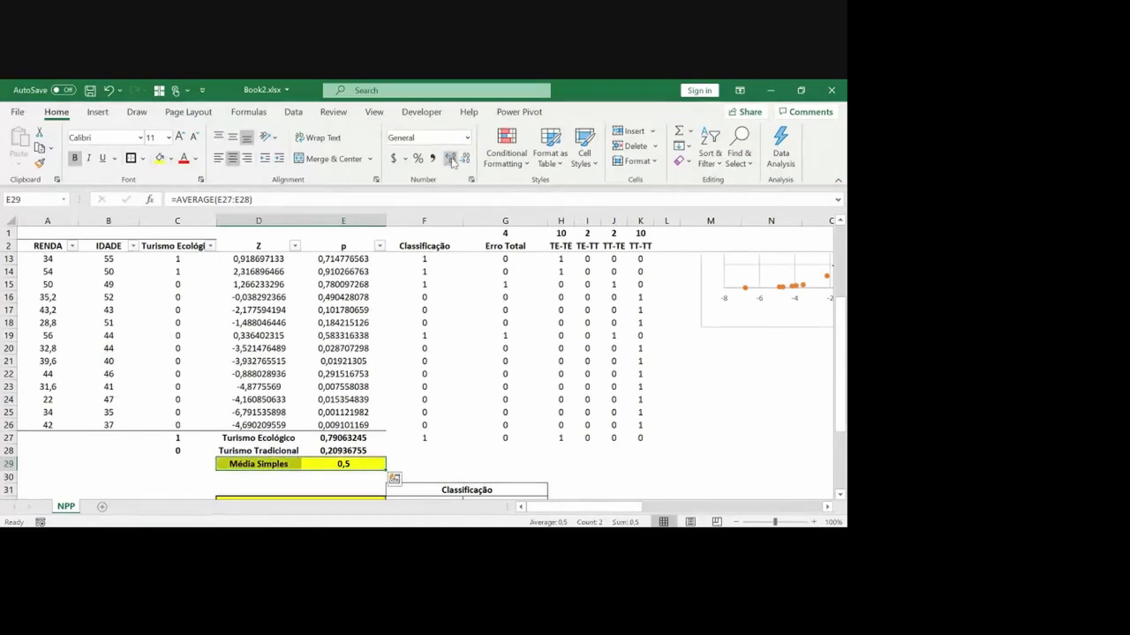
click(451, 159)
click(452, 159)
Step: Examine the cutoff, the classification table and the hit and error totals below the data
key(Down)
key(Down)
key(Down)
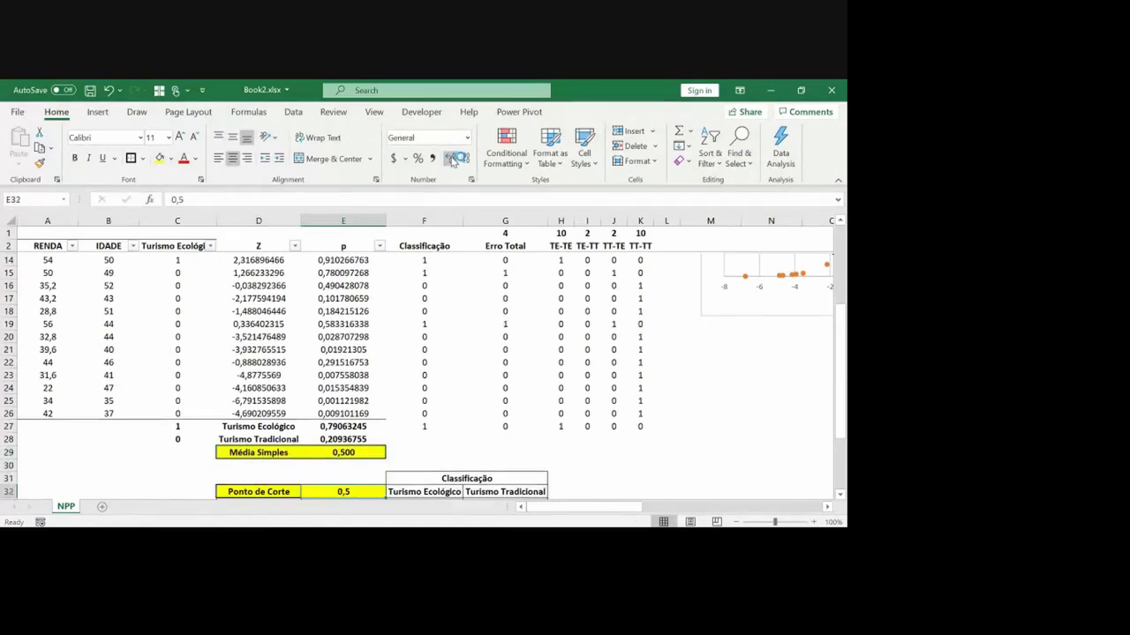
key(Down)
key(Down)
key(Down)
key(Down)
key(Down)
key(Down)
key(Down)
key(Down)
key(Down)
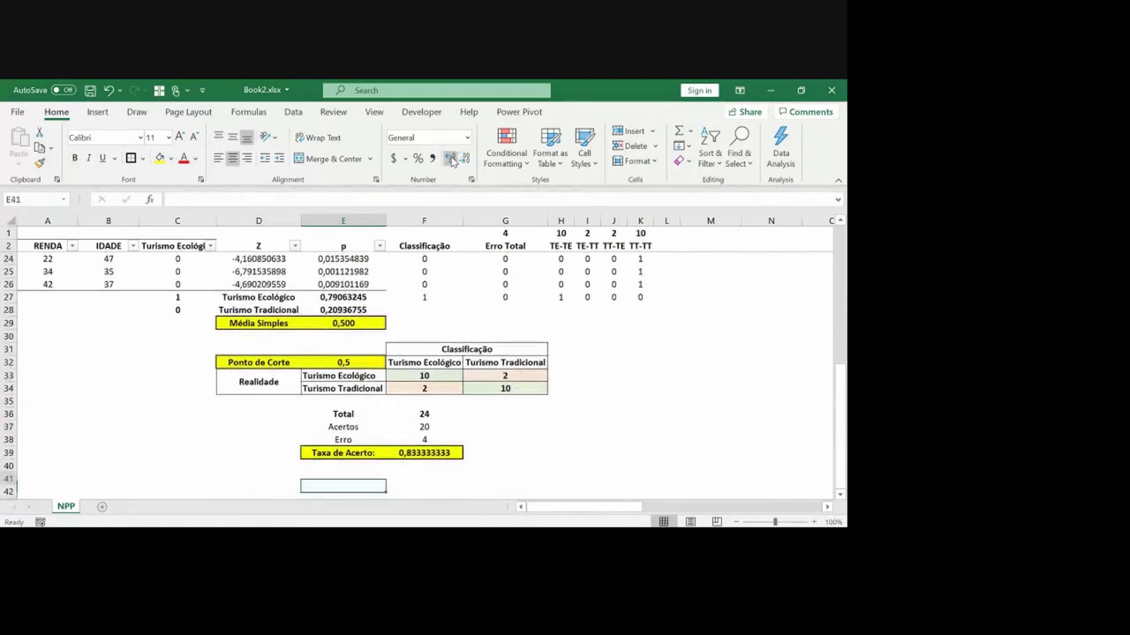
key(Up)
key(Up)
key(Up)
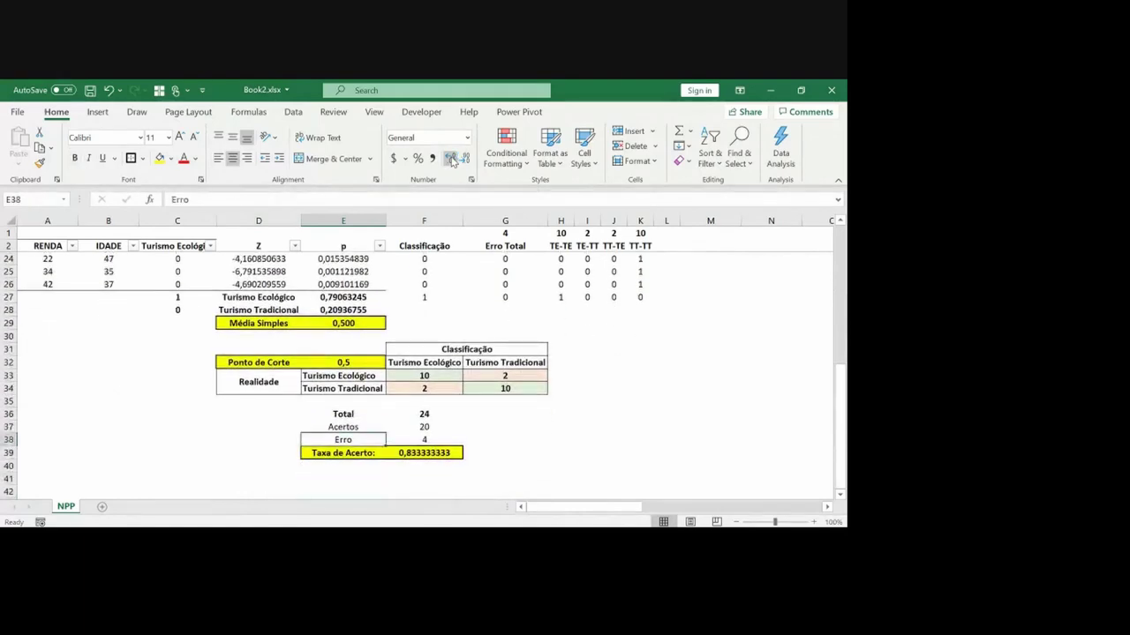
key(Up)
key(Up)
key(Up)
key(Up)
key(Up)
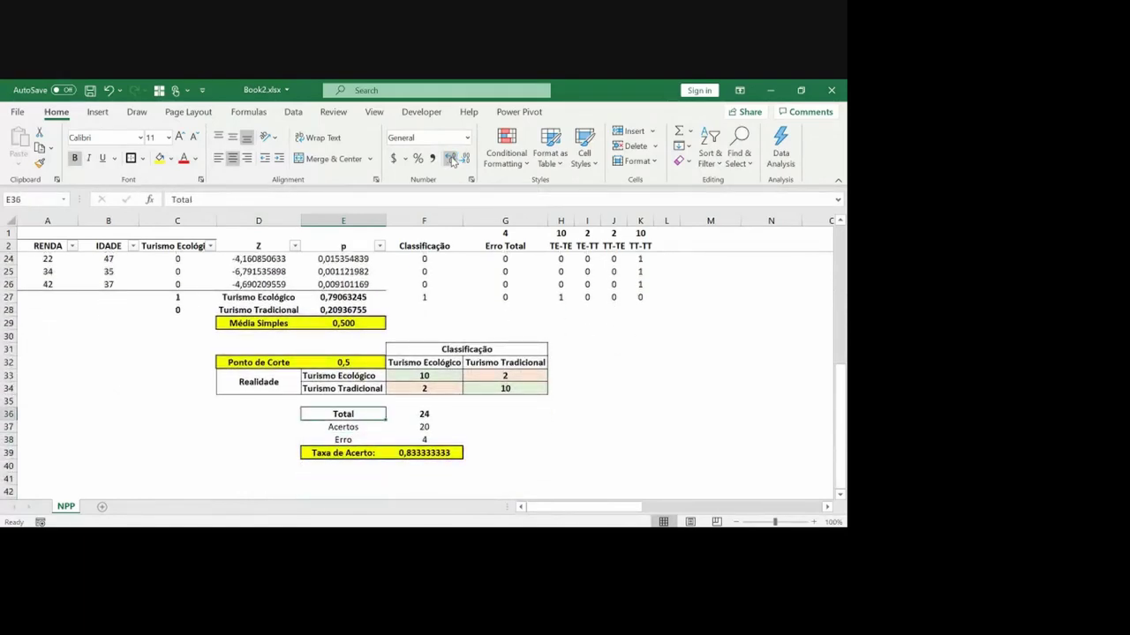
key(Right)
key(Up)
key(Left)
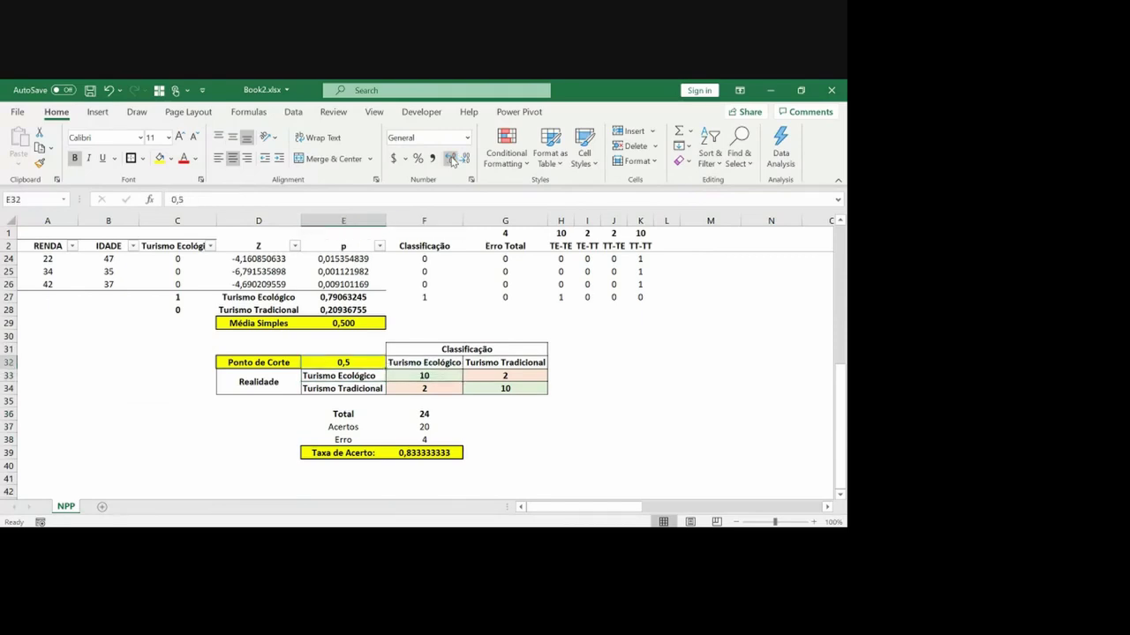
Step: Look at the probability chart and the logit model output beside the data
key(Right)
key(Right)
key(Right)
key(Right)
key(Right)
key(Right)
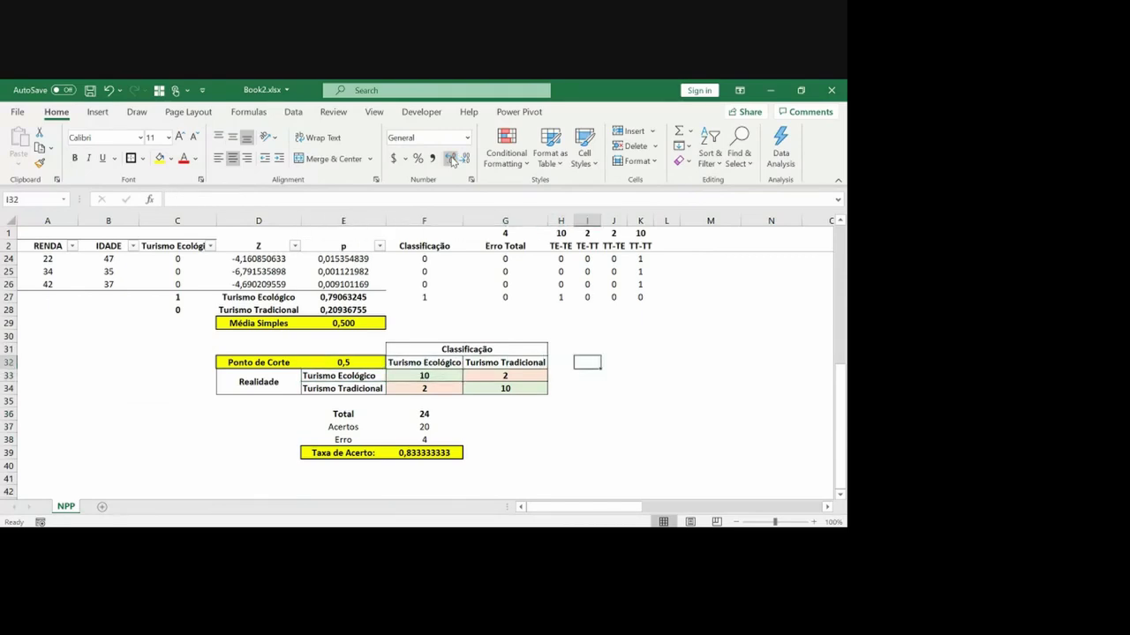
key(ctrl+Up)
key(ctrl+Right)
key(ctrl+Up)
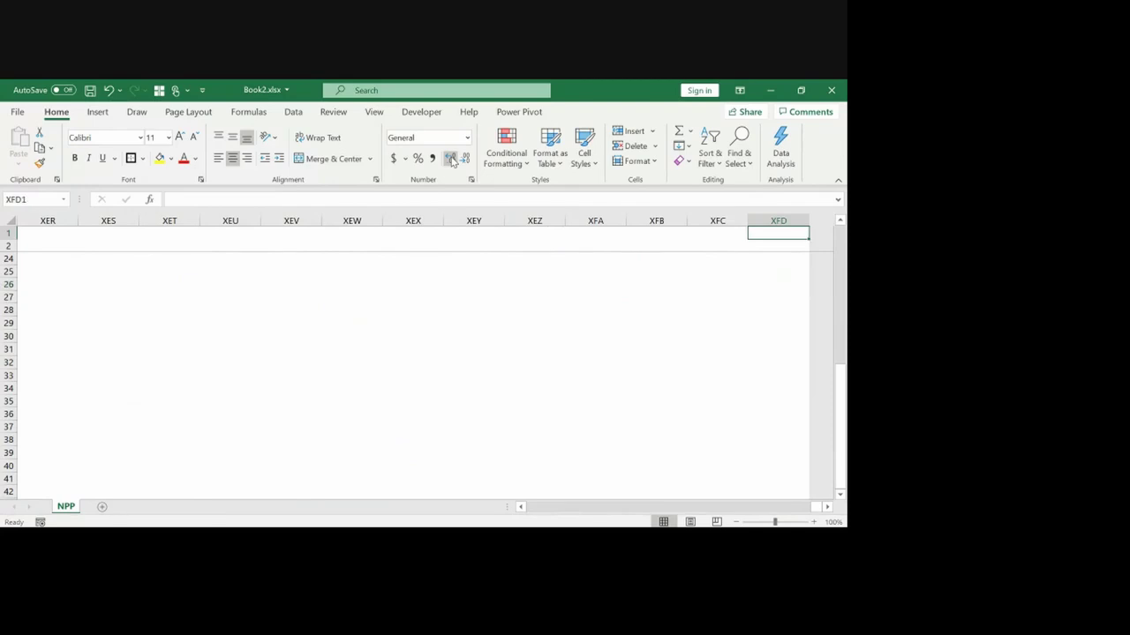
key(ctrl+Left)
key(Down)
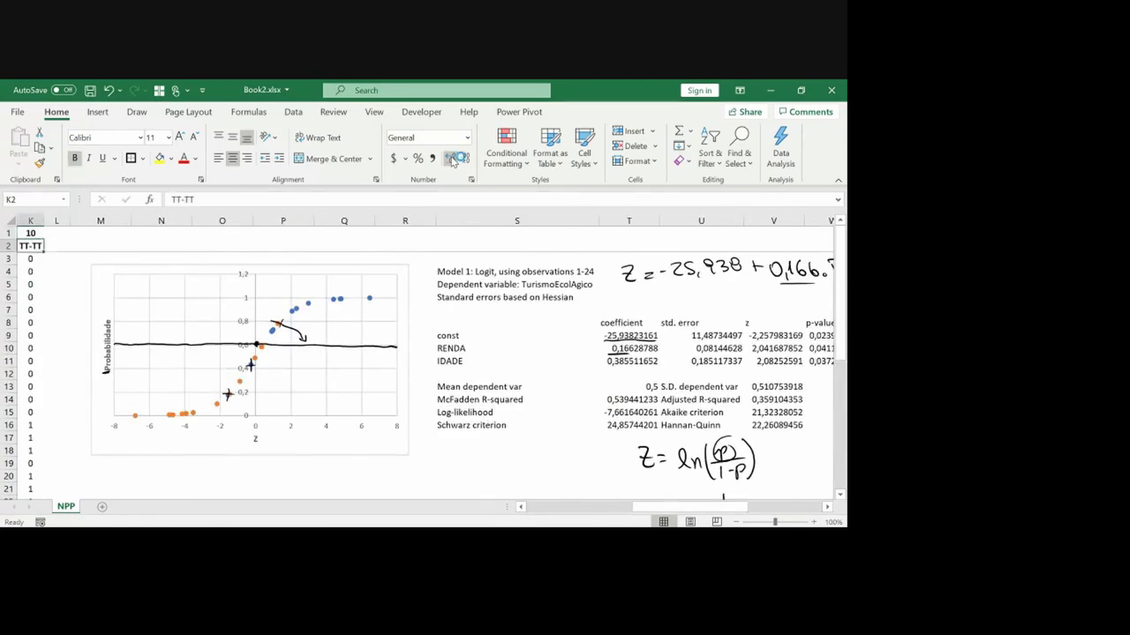
Step: Return to the Ponto de Corte value in E32 beside the classification table
key(Left)
key(Left)
key(Left)
key(Left)
key(Down)
key(Right)
key(ctrl+Down)
key(Down)
key(Down)
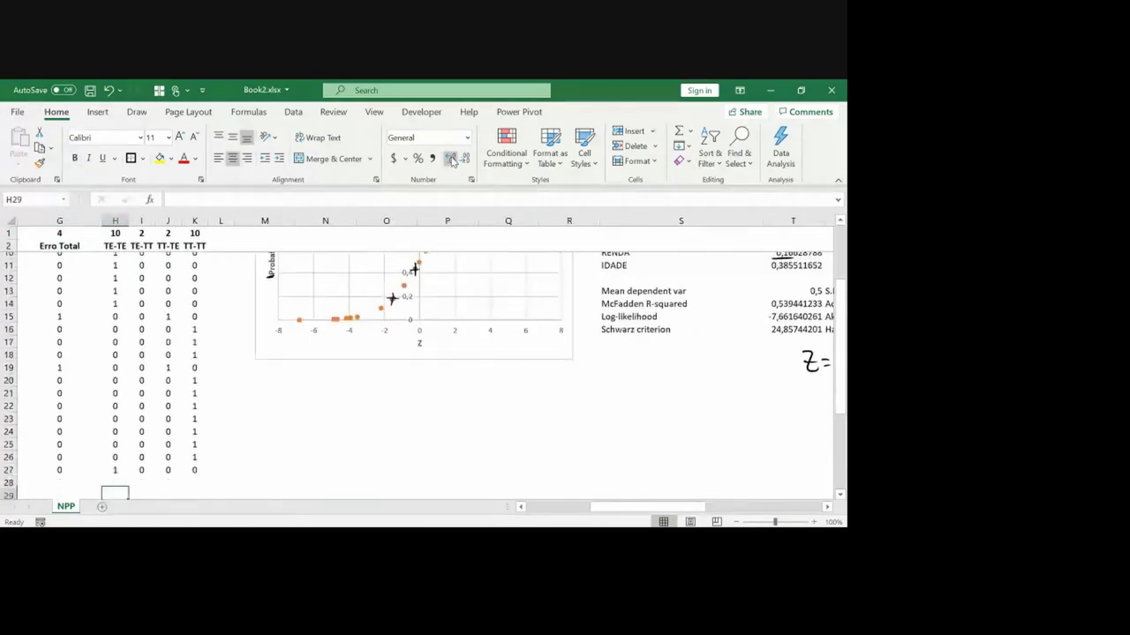
key(ctrl+Down)
key(Left)
key(ctrl+Up)
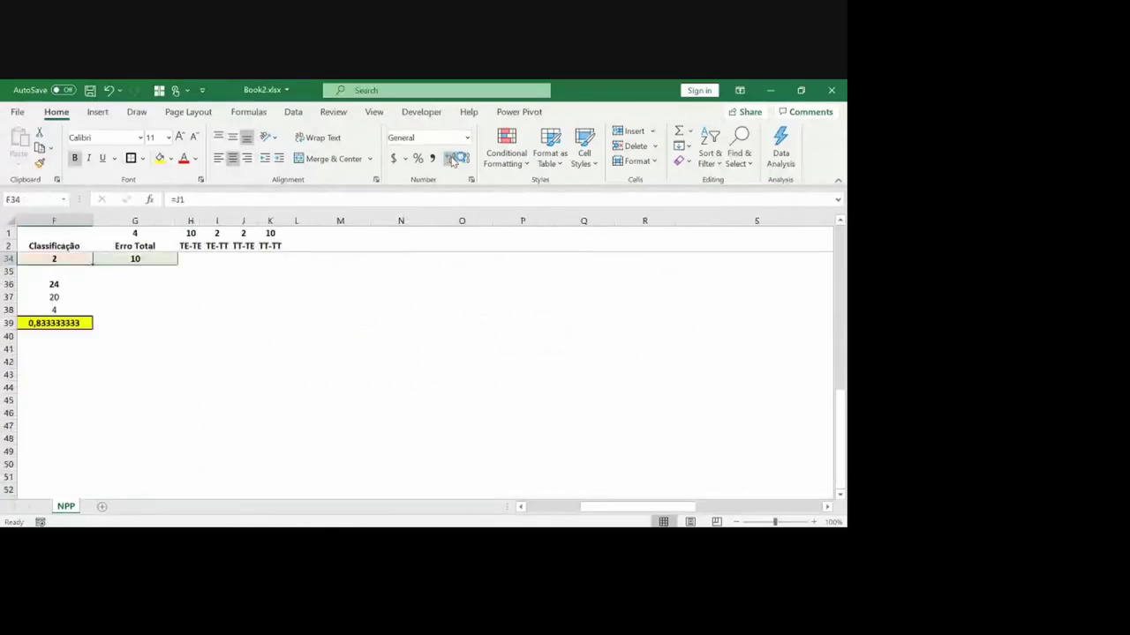
key(Left)
key(Left)
key(Up)
key(Up)
key(Up)
key(Up)
key(Up)
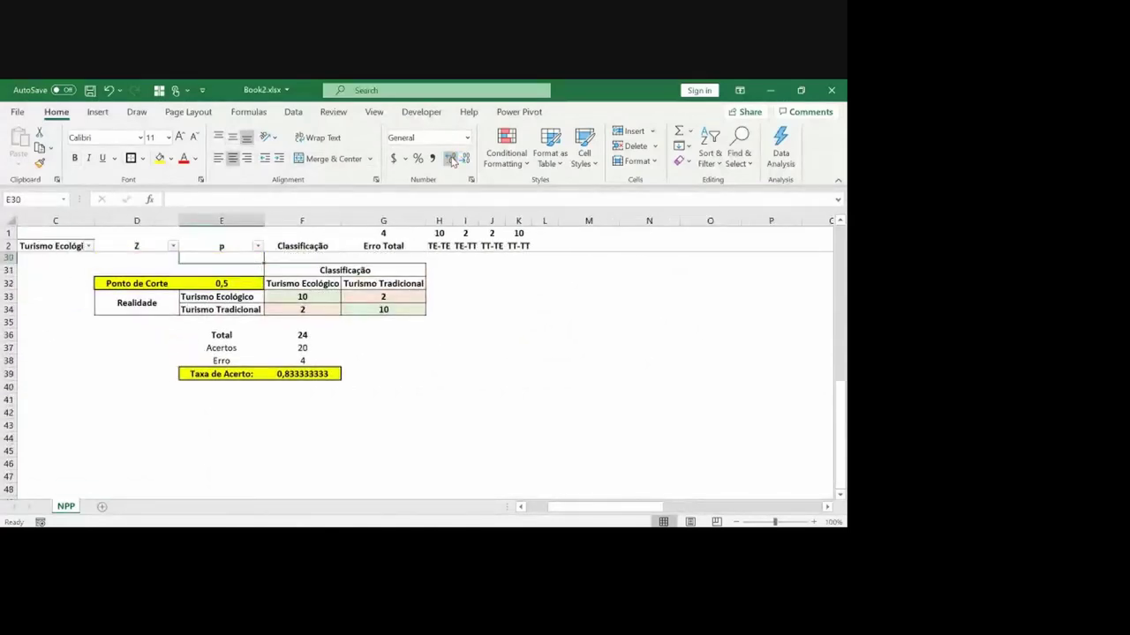
key(Down)
key(Down)
key(Down)
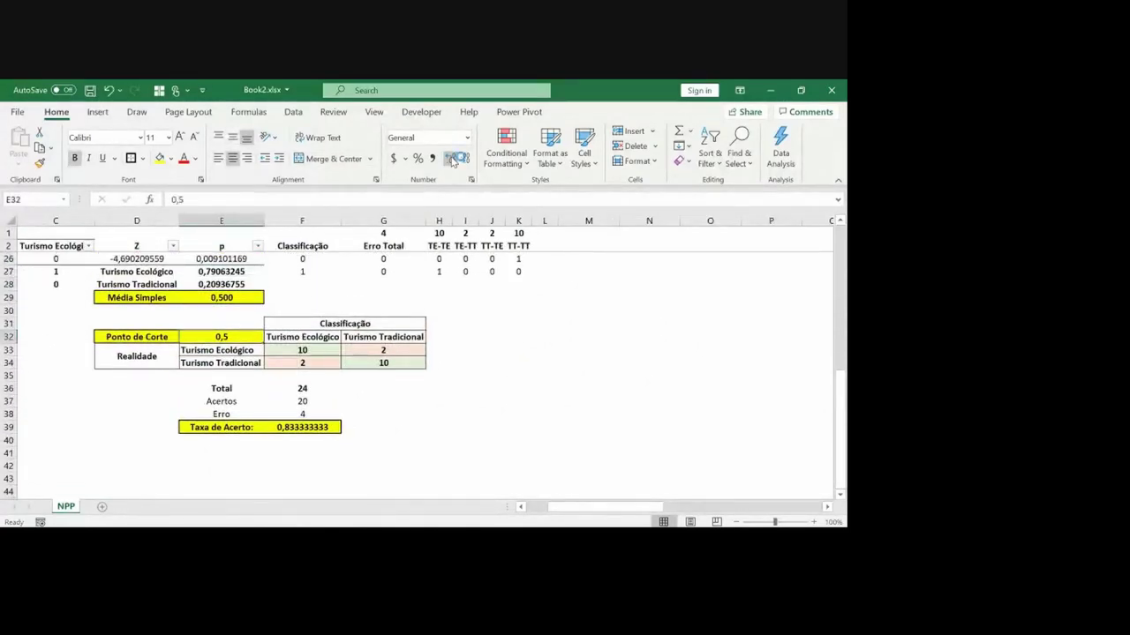
Step: Set the Ponto de Corte in E32 to 0,6 and mark the Taxa de Acerto value with an ink stroke
text(0)
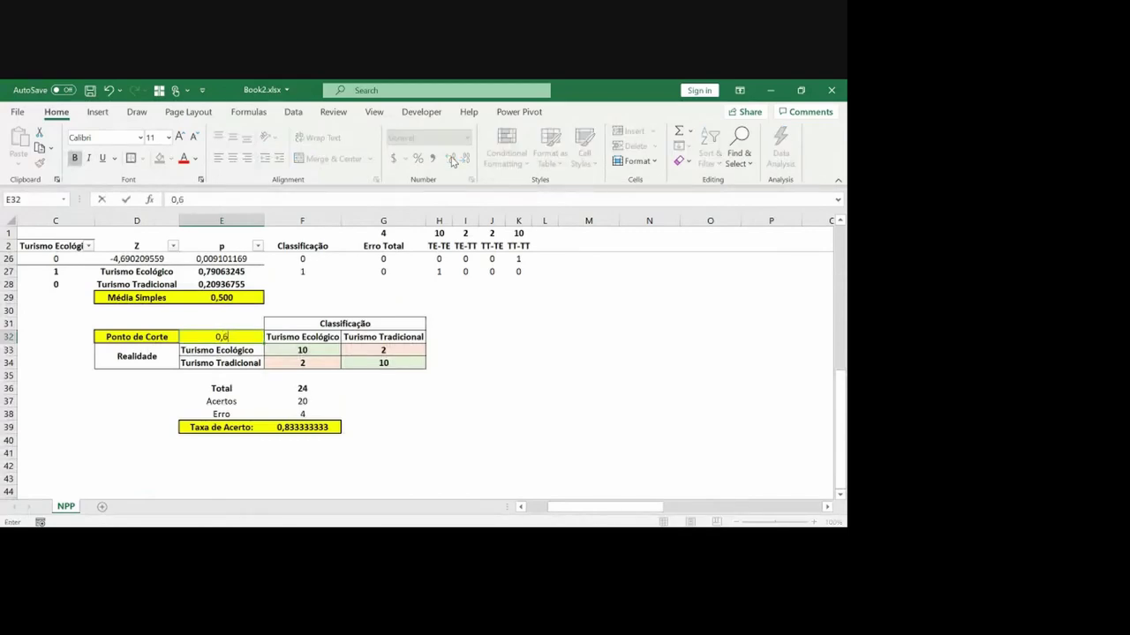
text(,6)
key(Return)
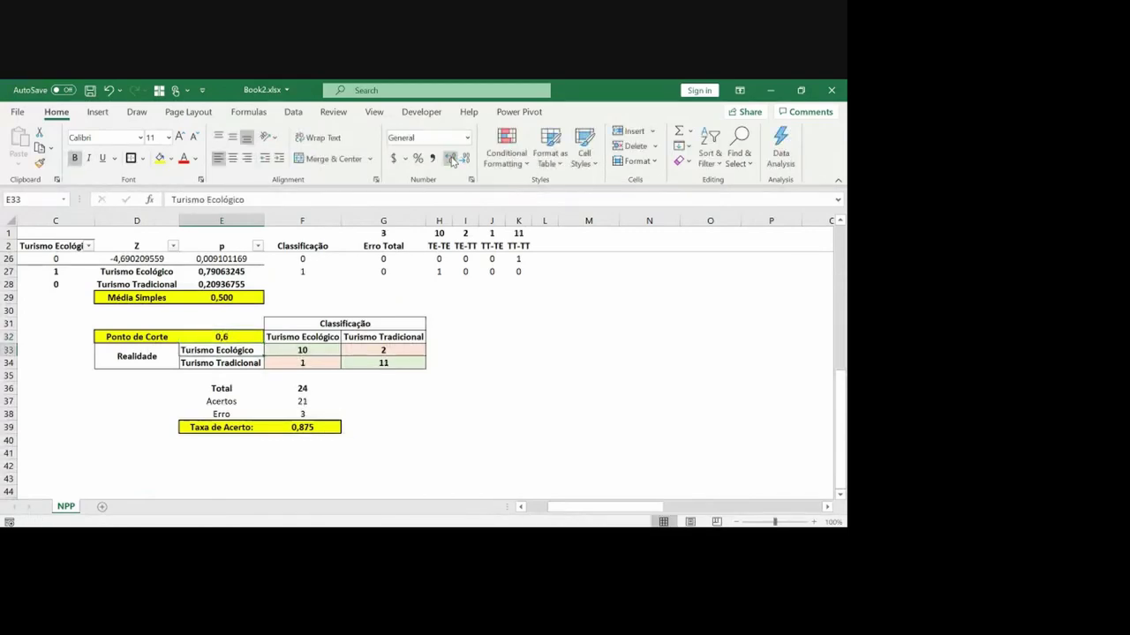
drag(325, 427, 376, 408)
Step: Insert four blank rows at row 31, above the classification table
drag(345, 324, 40, 324)
key(shift+space)
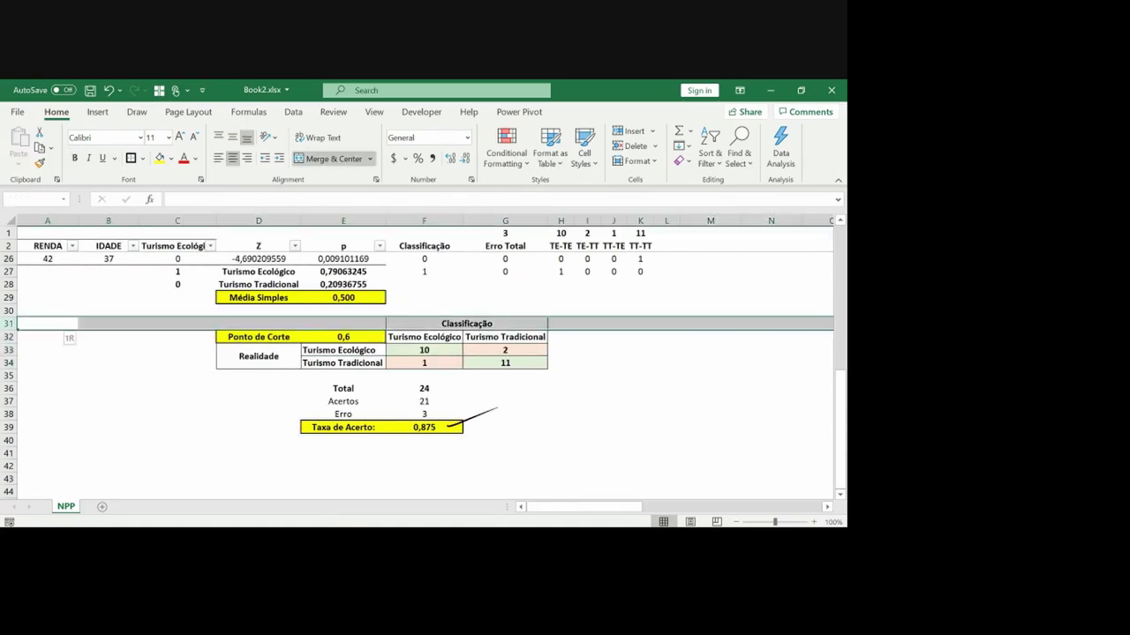
key(ctrl+plus)
key(ctrl+plus)
key(ctrl+plus)
key(ctrl+plus)
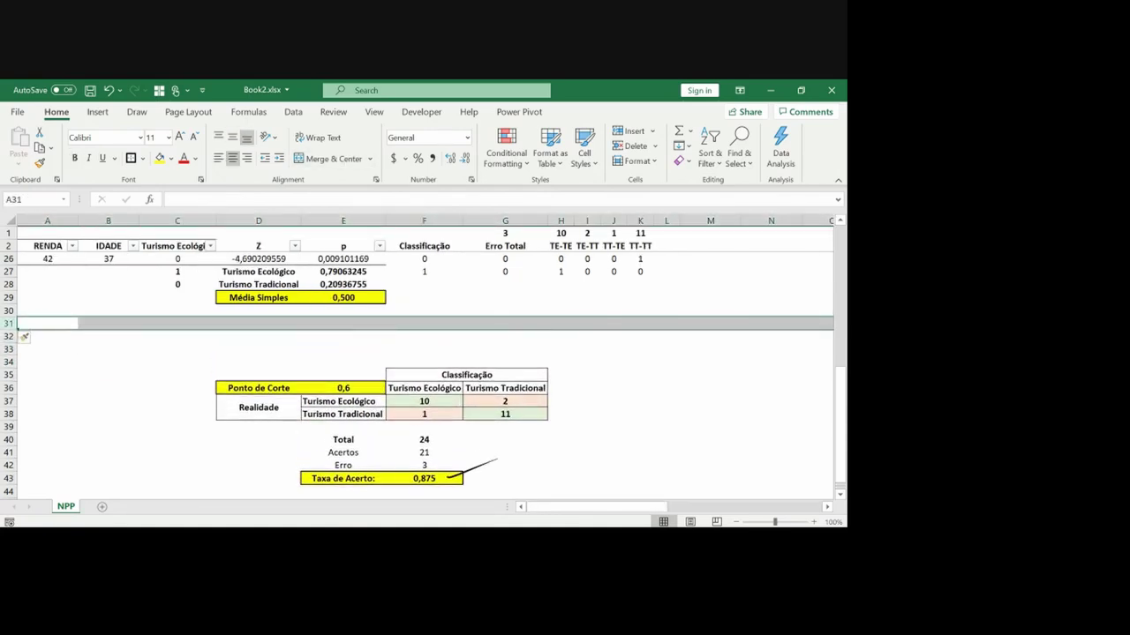
Step: Enter the header Renda in A31, then outline A31:C31 and make it bold
click(47, 323)
text(Renda)
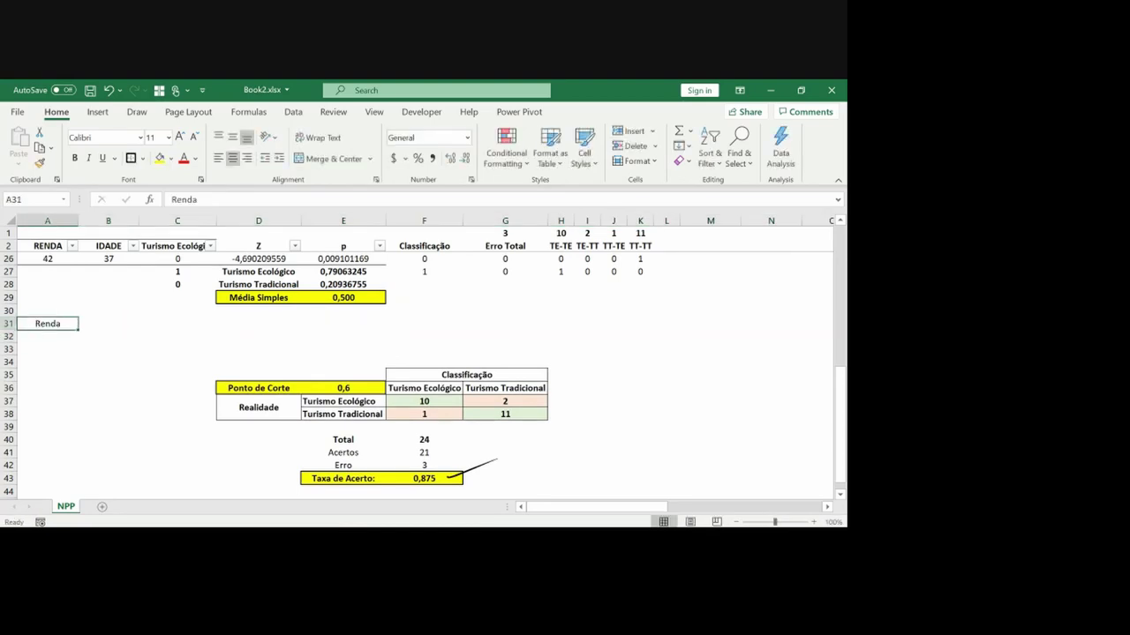
key(Return)
key(Up)
key(shift+Right)
key(shift+Right)
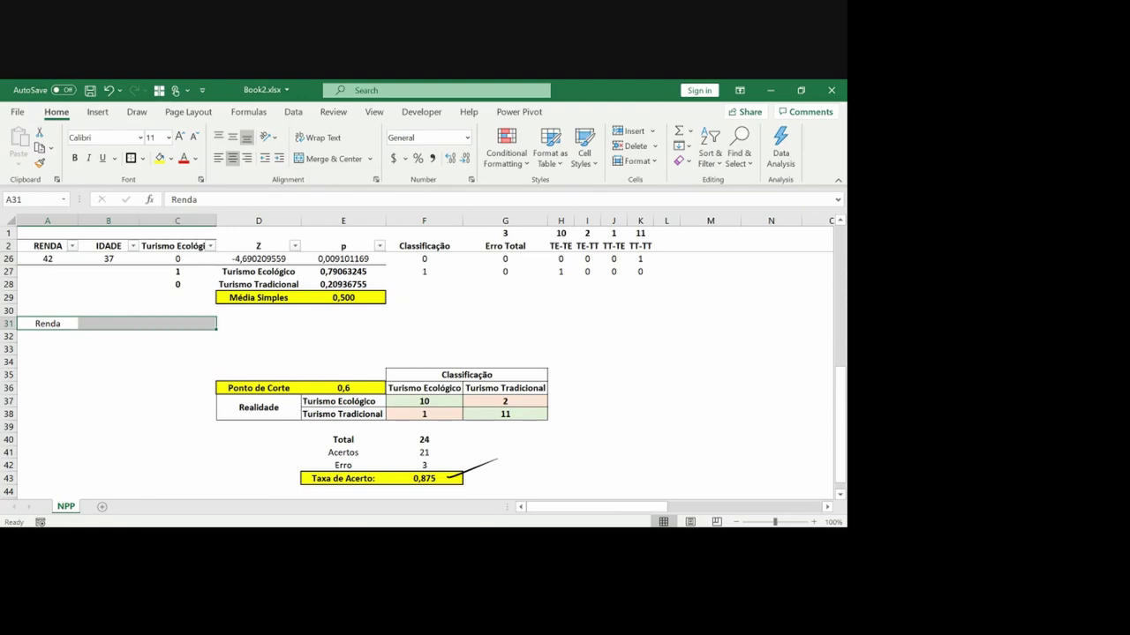
click(130, 158)
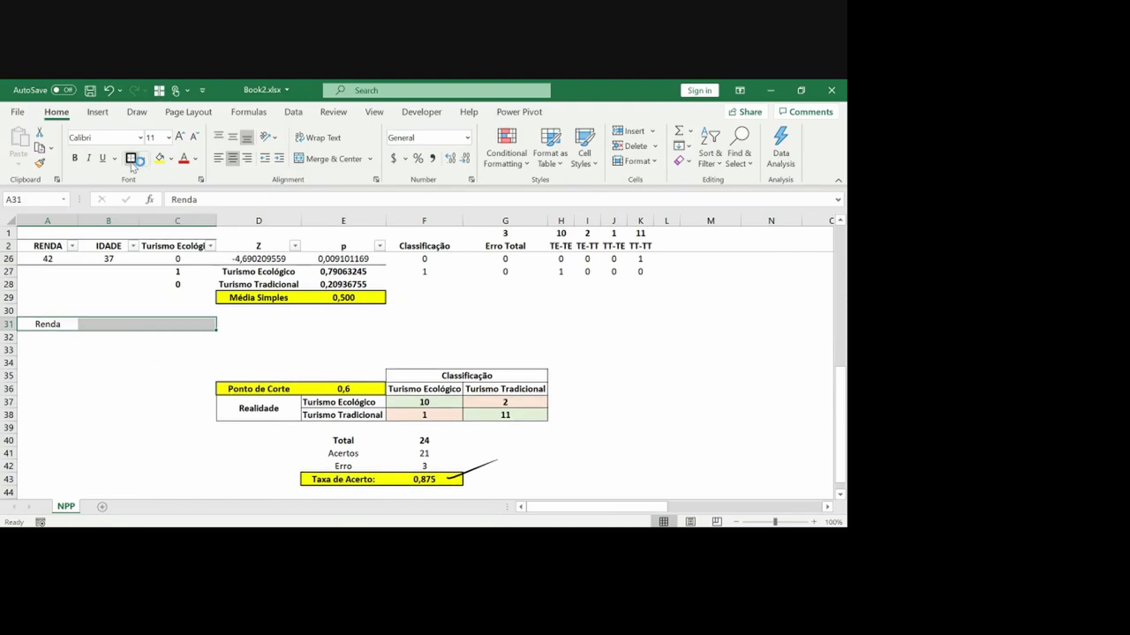
key(ctrl+b)
key(Right)
key(Left)
key(Down)
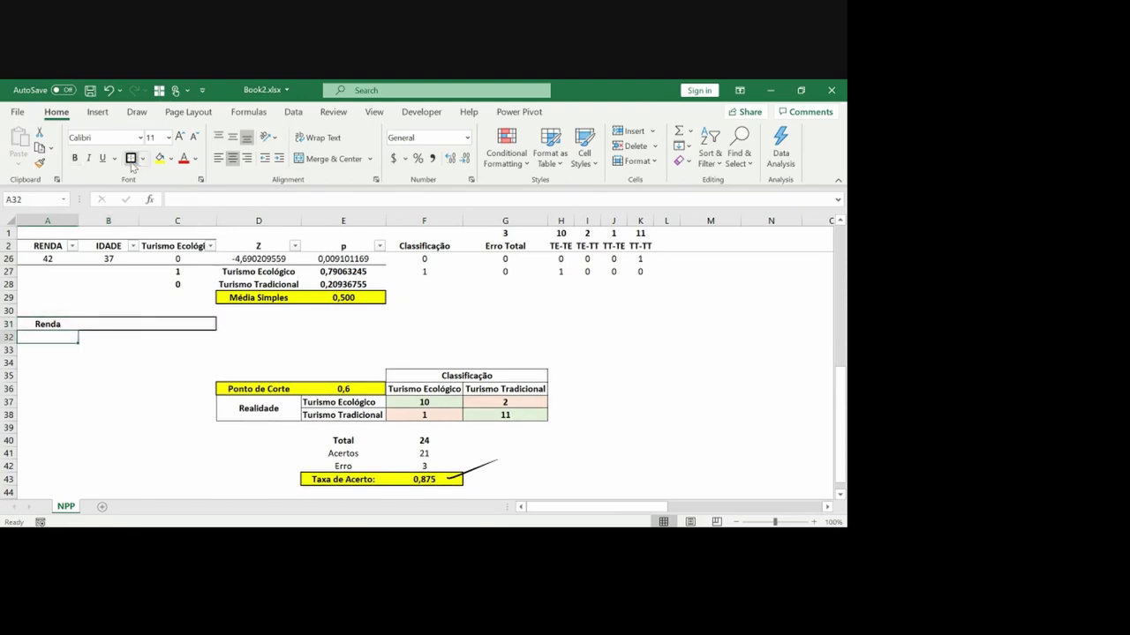
Step: Look through the RENDA values of the observations, from the column header down to the last data row
key(Up)
key(Up)
key(Up)
key(Up)
key(Up)
key(Up)
key(Up)
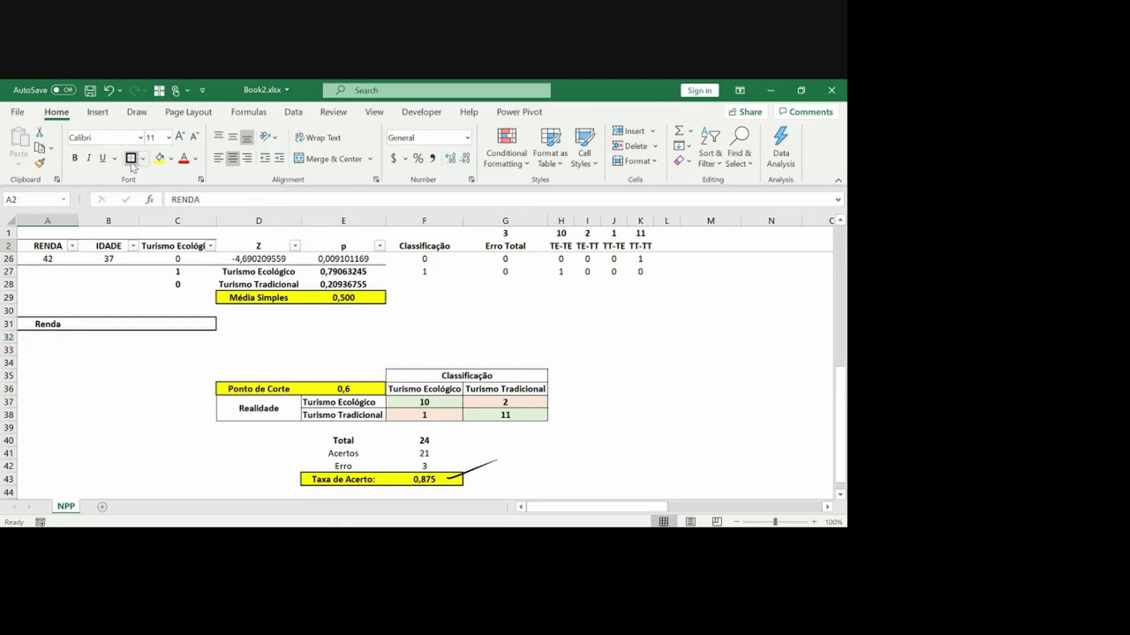
key(ctrl+shift+l)
key(ctrl+shift+l)
key(Down)
key(Down)
key(Down)
key(Down)
key(Down)
key(Down)
key(Down)
key(Down)
key(Down)
key(Down)
key(Down)
key(Down)
key(Down)
key(Down)
key(Down)
key(Down)
key(Down)
key(Down)
key(Down)
key(Down)
key(Down)
key(Down)
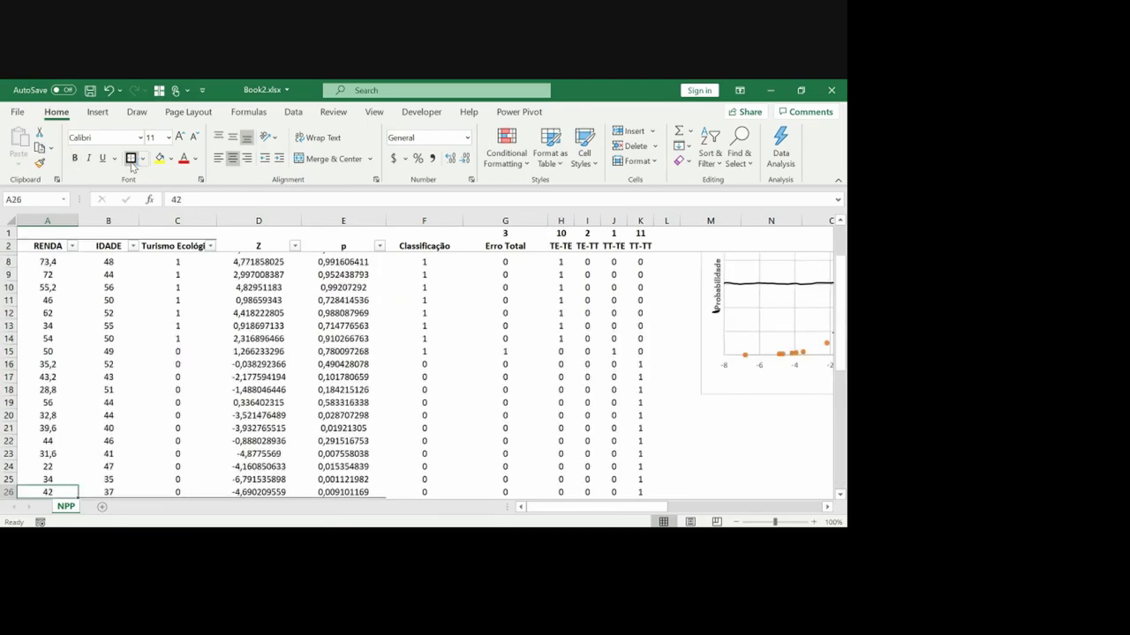
key(Up)
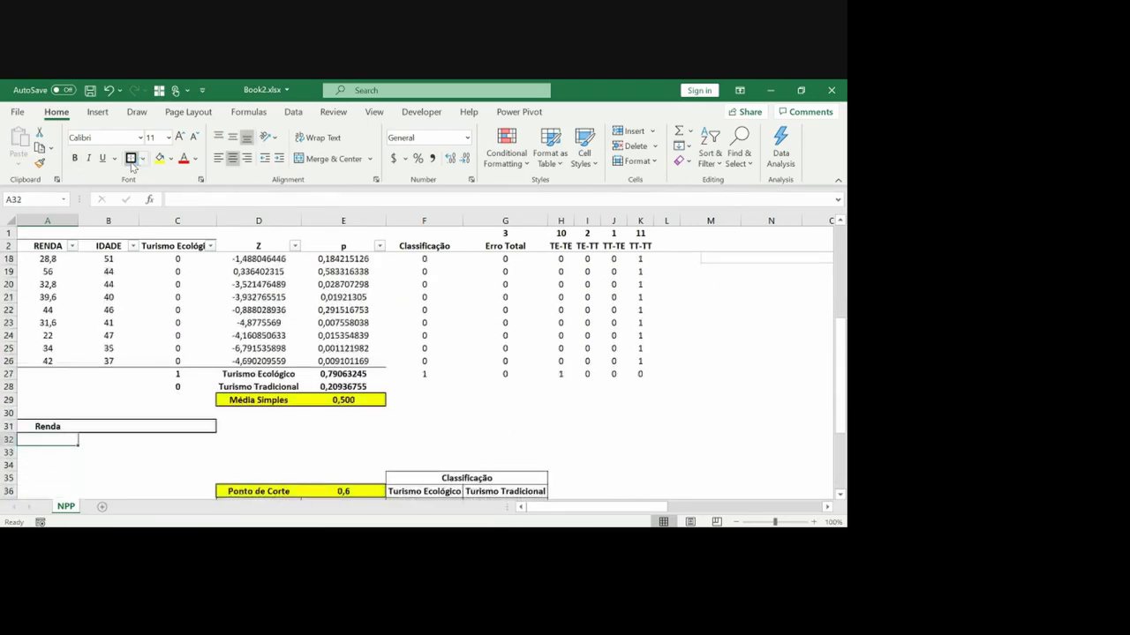
Step: Enter 45 under Renda in A32, then add the header Idade in B31 with 38 in B32
text(45)
key(Return)
key(Up)
key(Up)
key(Right)
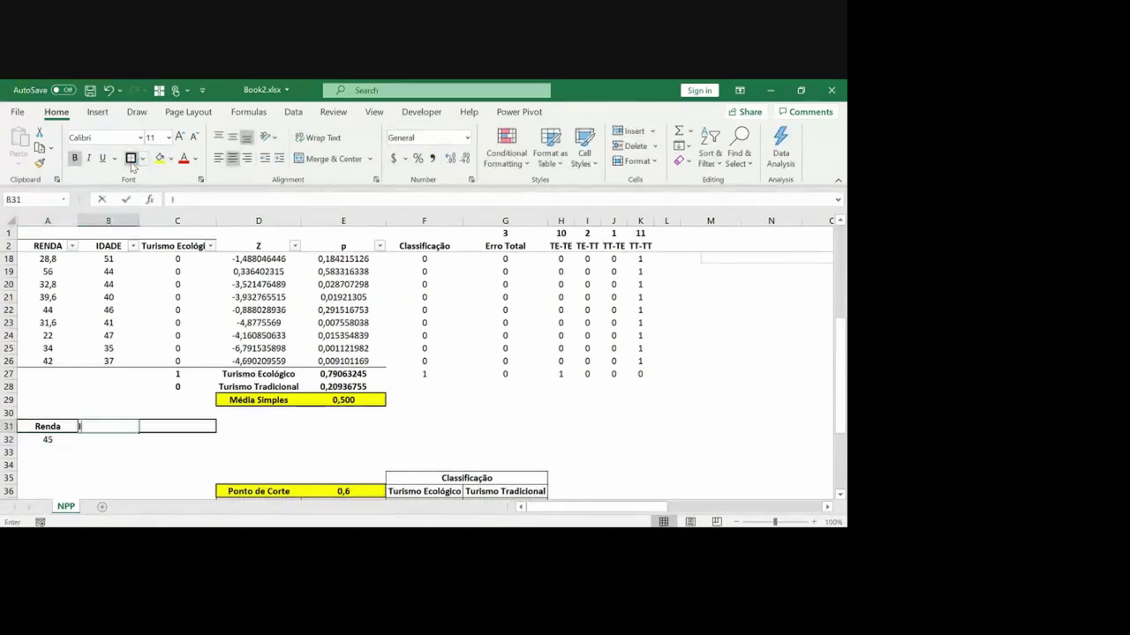
text(Idade)
key(Return)
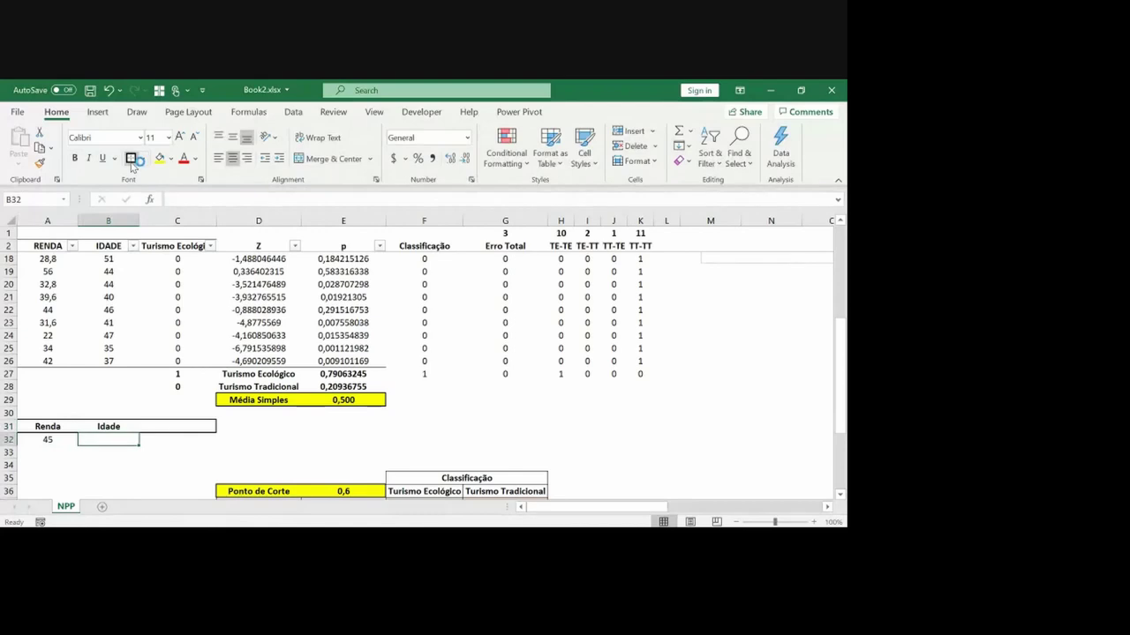
text(38)
key(Return)
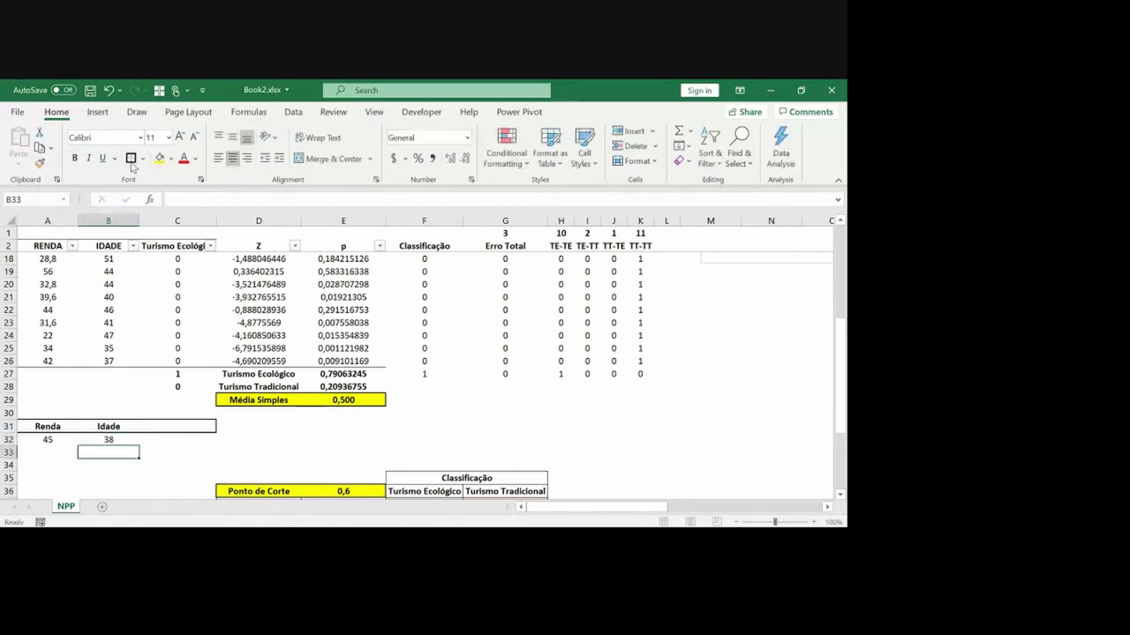
Step: Add the header Z in C31 and copy its formatting to D31 for the header p
key(Up)
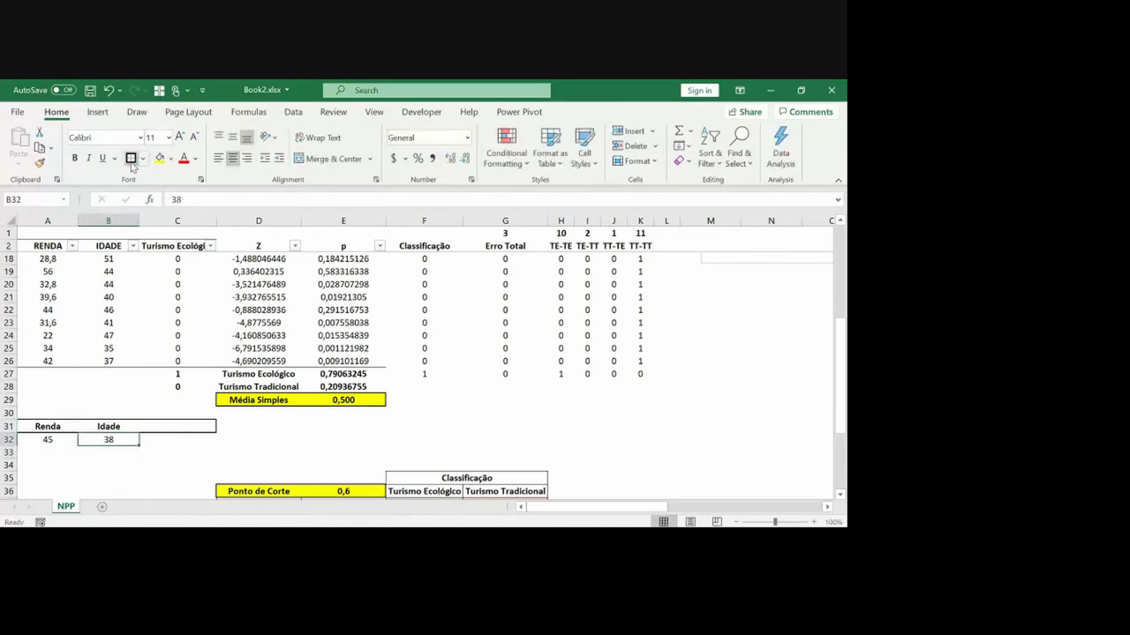
key(Up)
key(Right)
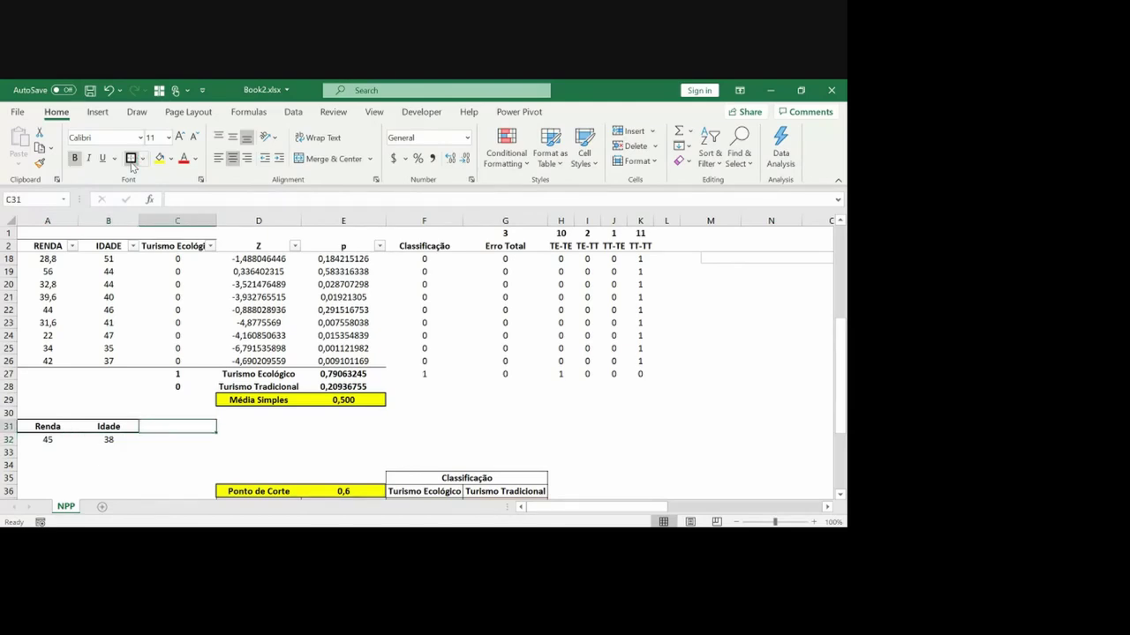
text(p)
key(Escape)
key(Tab)
key(Left)
key(ctrl+c)
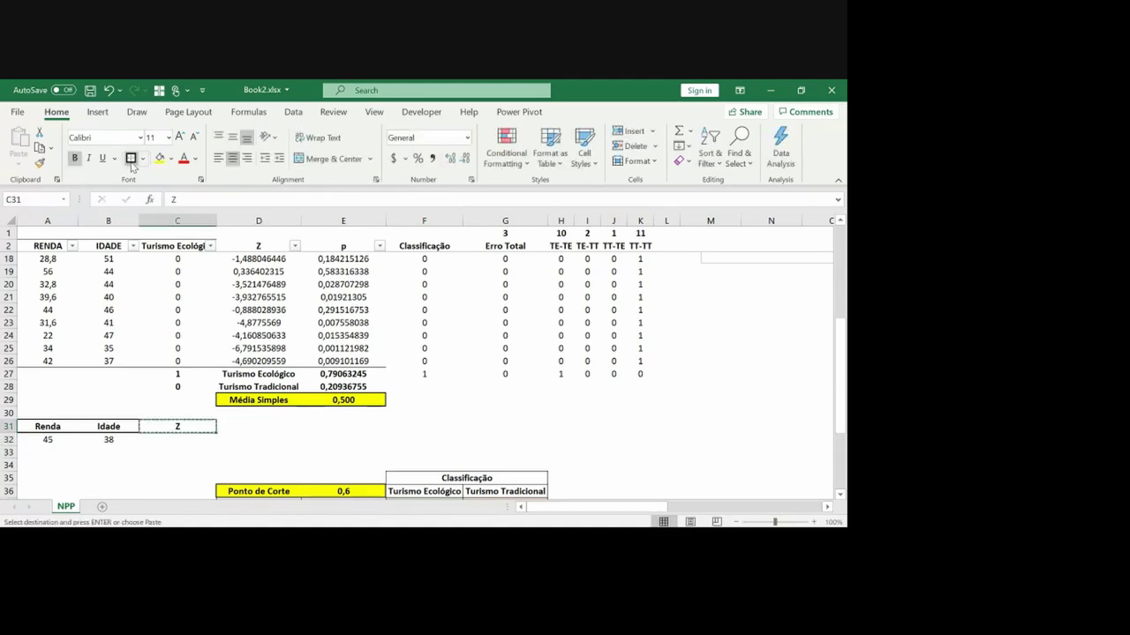
key(Right)
key(ctrl+v)
key(Escape)
key(Left)
key(Right)
text(p)
key(Return)
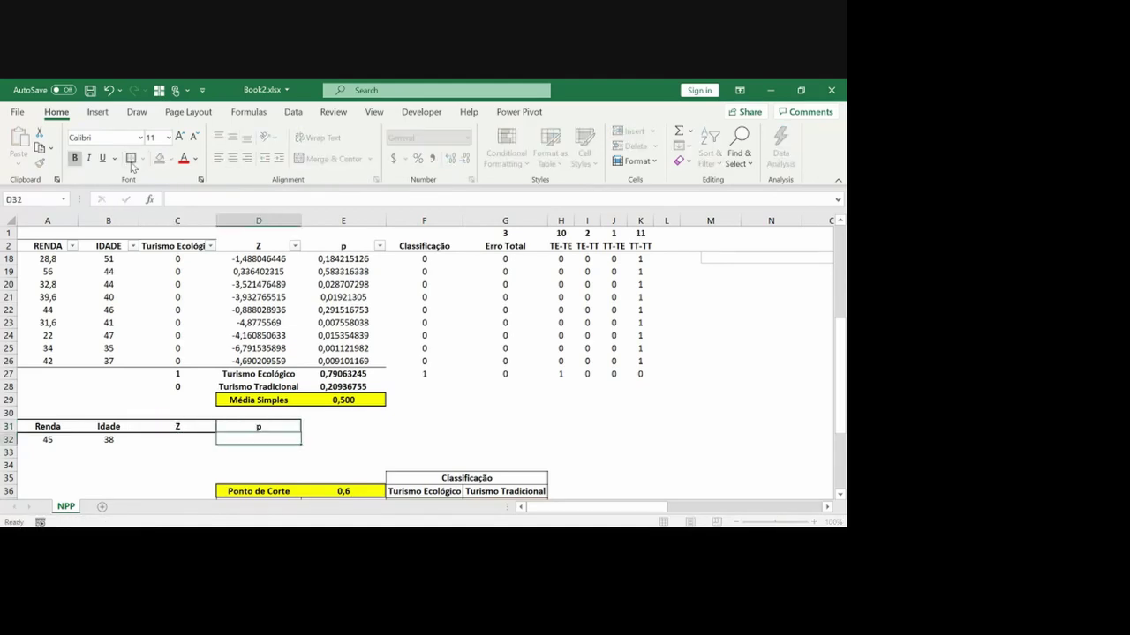
Step: Apply an outline border to the Z and p header cells in C31:D31
key(Up)
key(Left)
key(shift+Down)
click(130, 159)
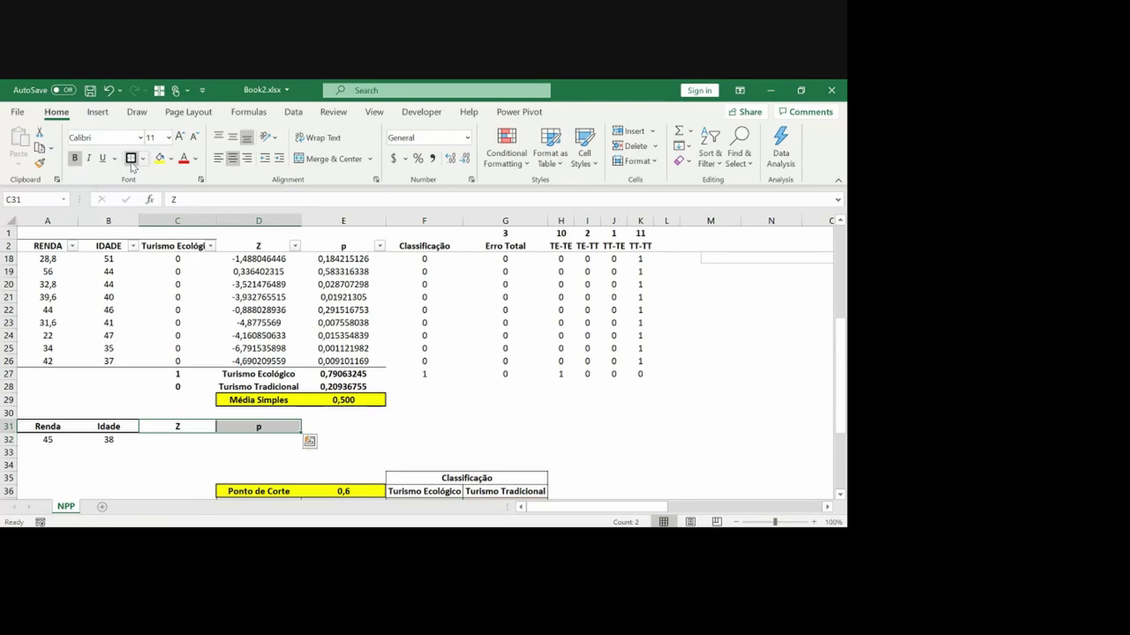
key(Down)
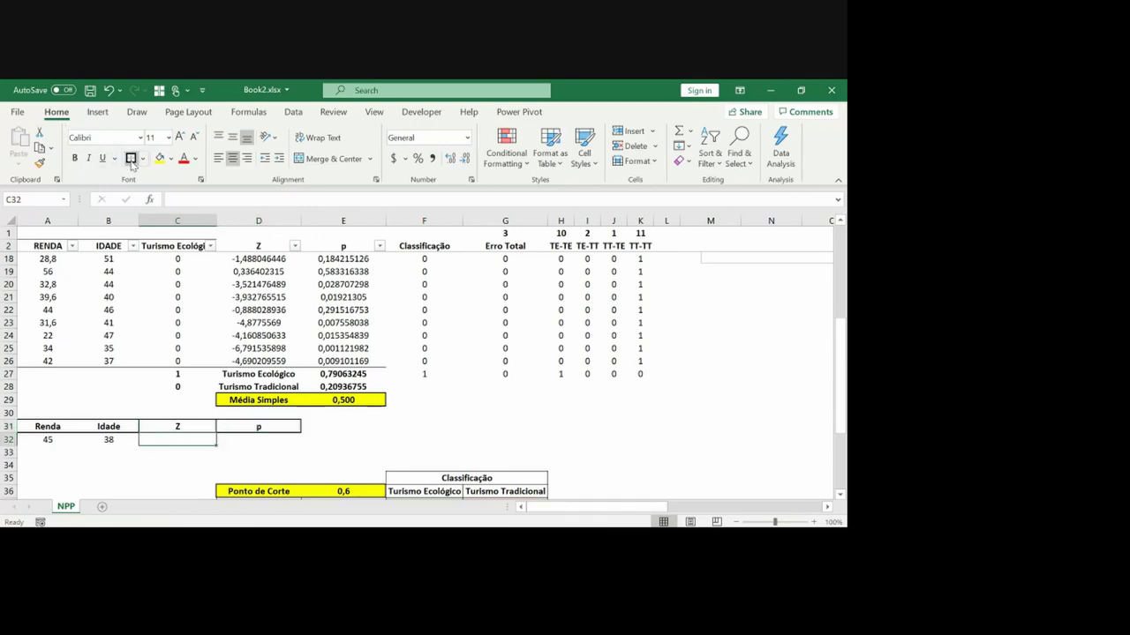
Step: Move the Z and p headers to D31:E31 so they line up with the Z and p data columns
key(Right)
key(Right)
key(Left)
key(Left)
key(Up)
key(Up)
key(Up)
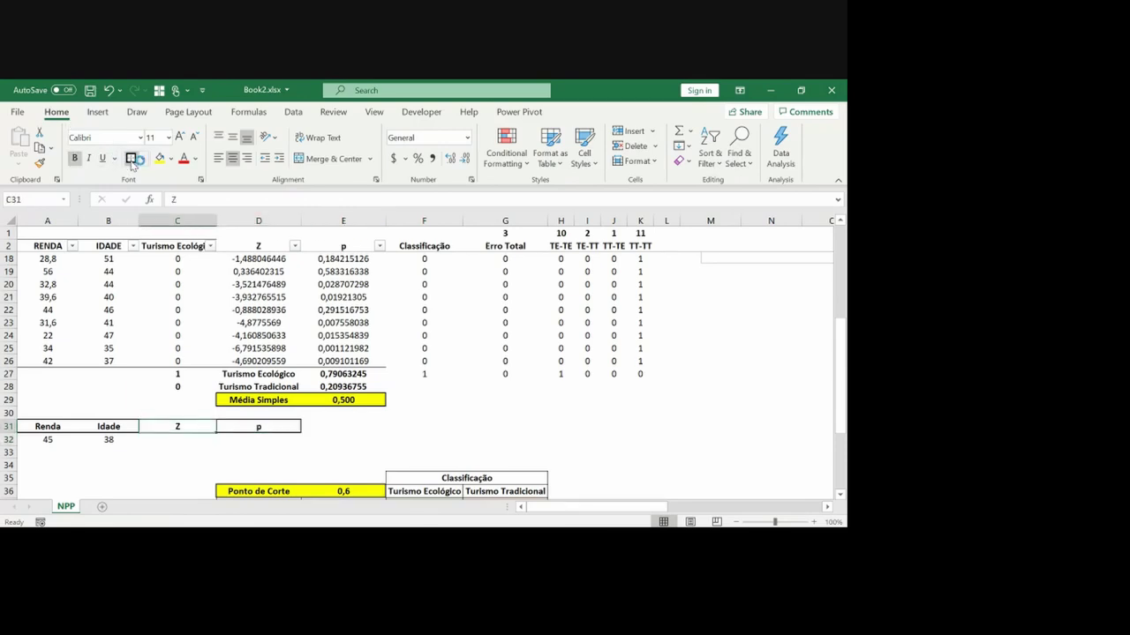
key(Right)
key(Up)
key(Down)
key(Down)
key(Down)
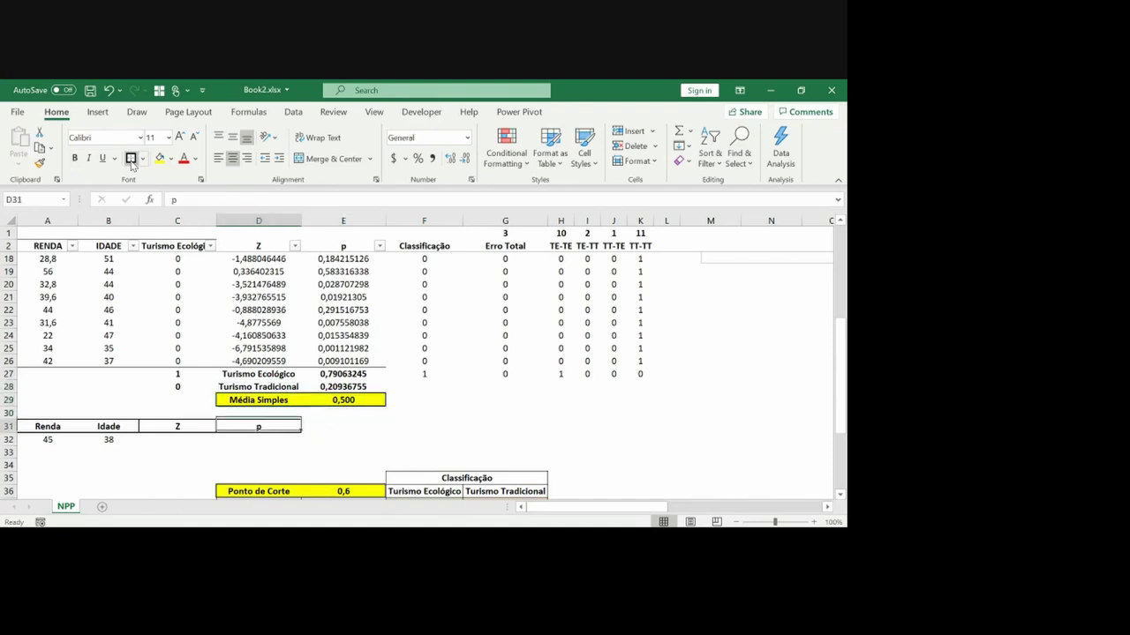
key(shift+Left)
key(ctrl+c)
key(ctrl+v)
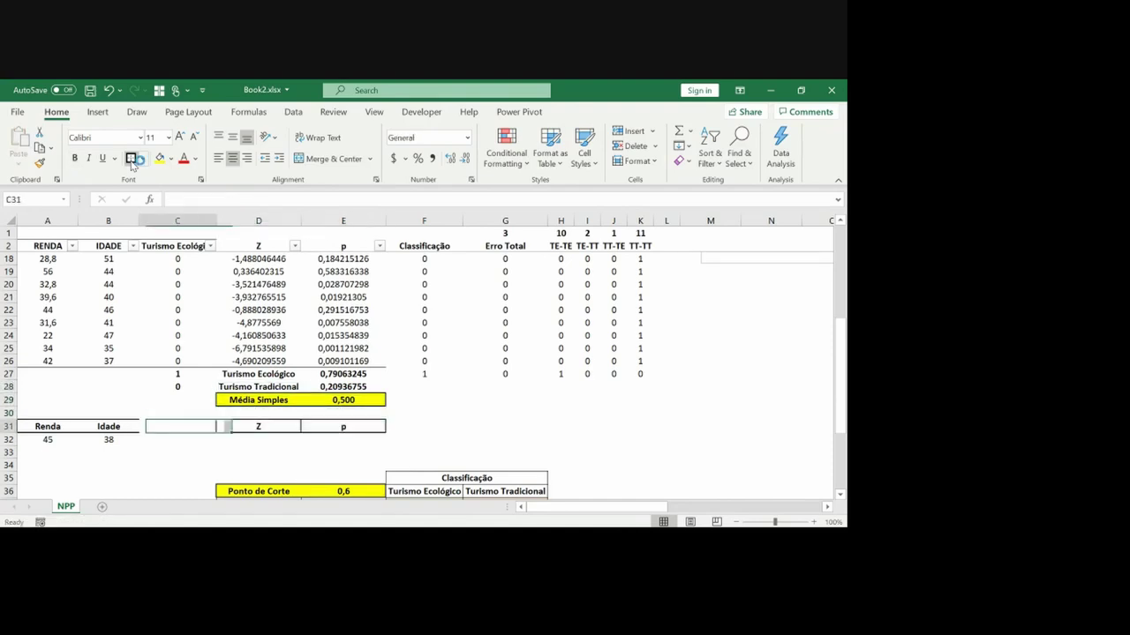
Step: Apply an outline border around the Renda and Idade headers in A31:B31
key(Left)
key(Left)
key(shift+Left)
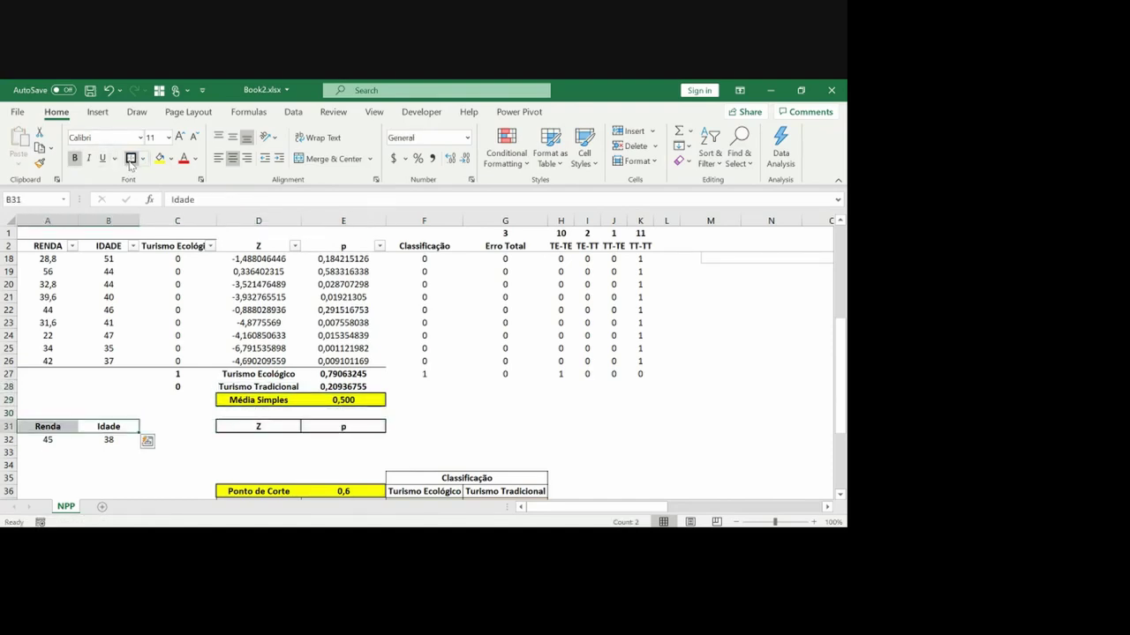
click(131, 158)
Step: Copy the Z formula from D26 into D32 for the new observation
key(Right)
key(Right)
key(Up)
key(Up)
key(Up)
key(Up)
key(Up)
key(Up)
key(ctrl+c)
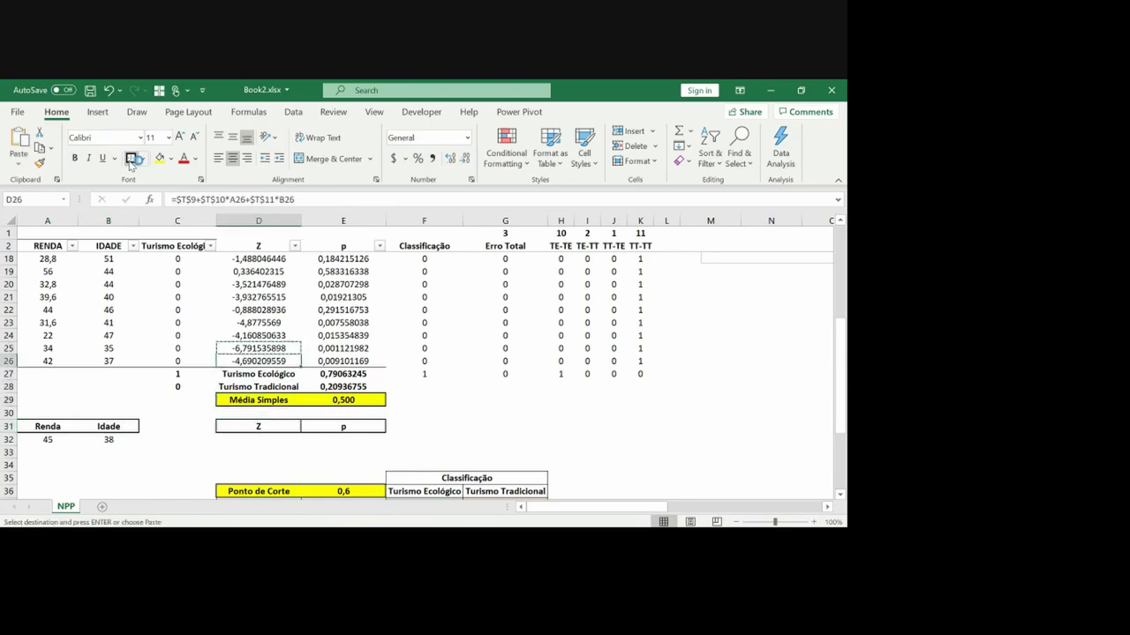
key(Down)
key(Down)
key(Down)
key(Down)
key(Down)
key(Down)
key(Down)
key(ctrl+v)
key(Escape)
key(Right)
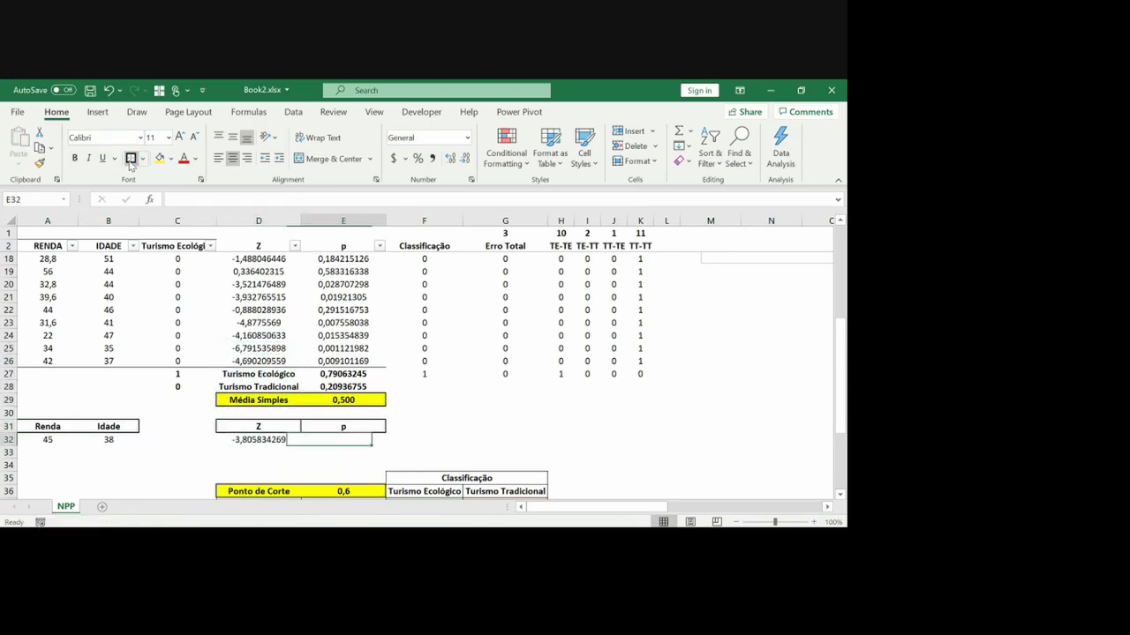
Step: Examine the Z formula in D32 and the logit coefficients in T9:T11 that it references
key(Right)
key(Left)
key(Left)
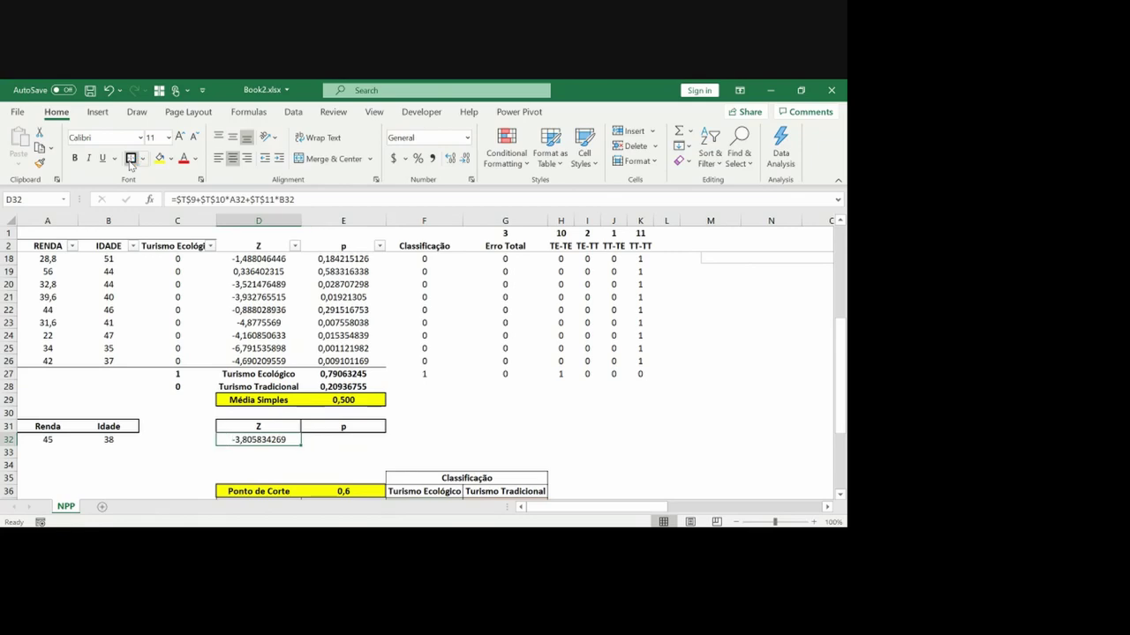
key(F2)
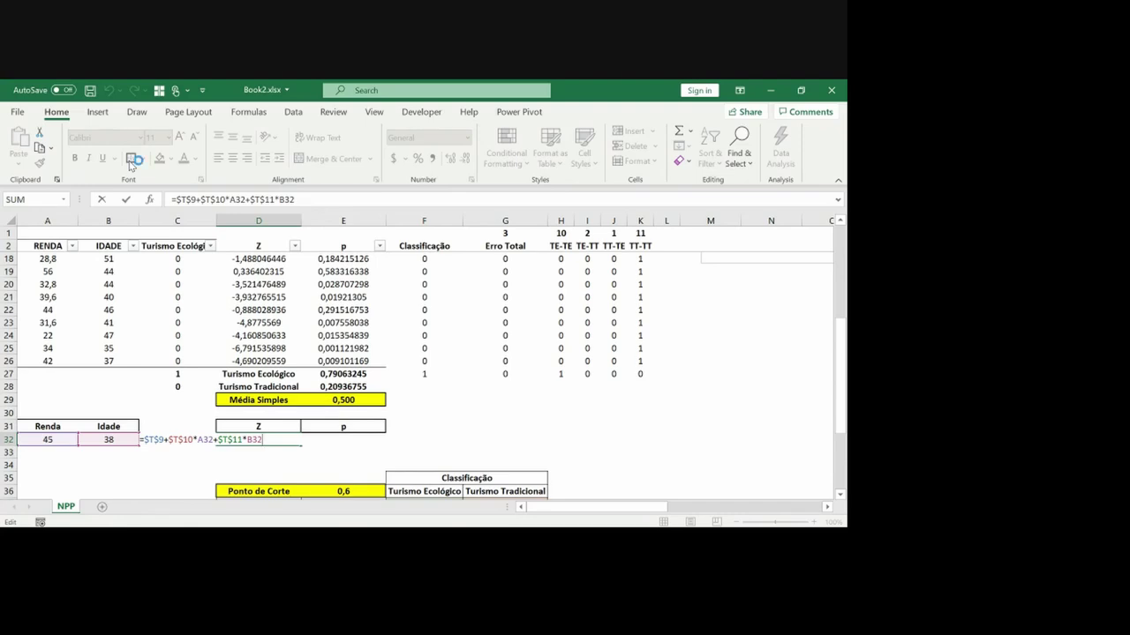
drag(841, 363, 838, 239)
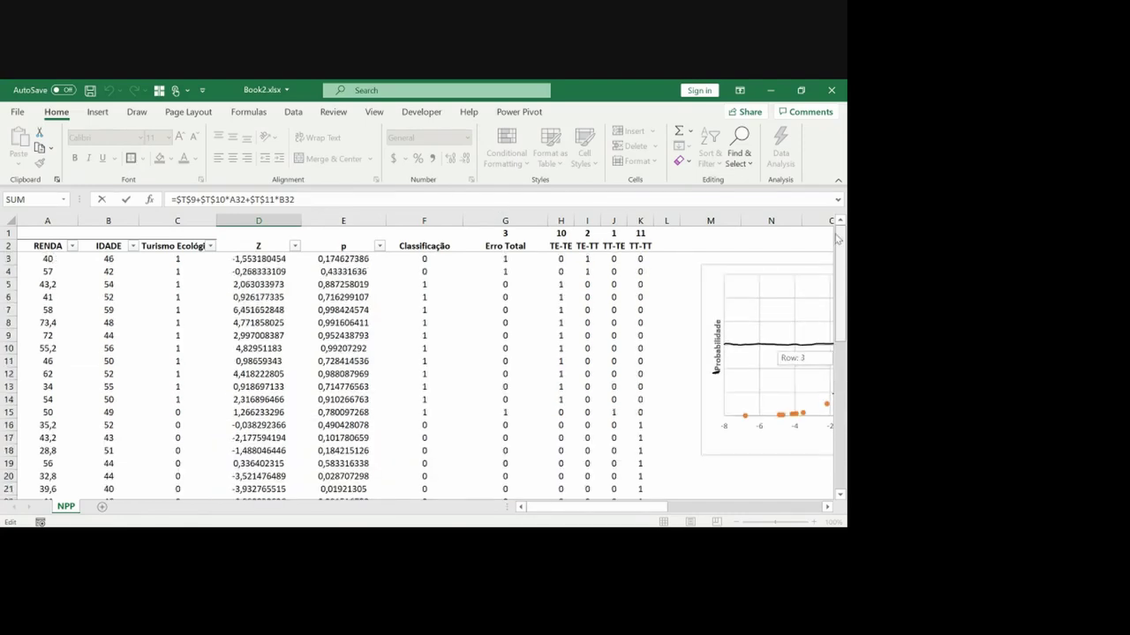
drag(671, 507, 770, 506)
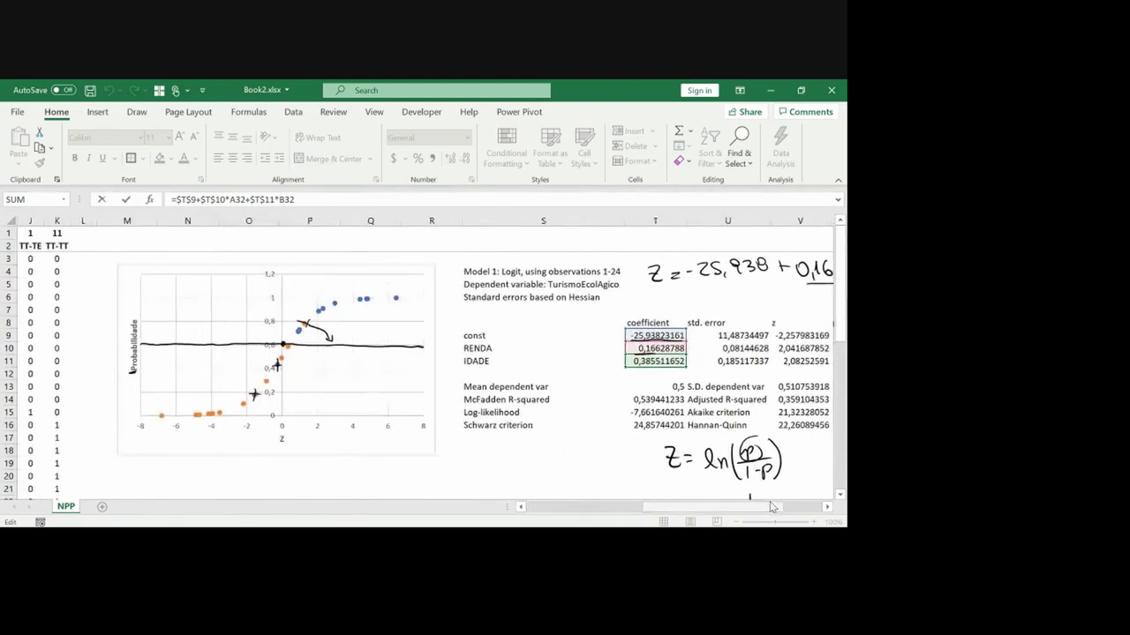
key(Return)
Step: Handwrite the probability formula P = 1/(1+e^-z) in ink beside the new observation's p header
key(Home)
key(Up)
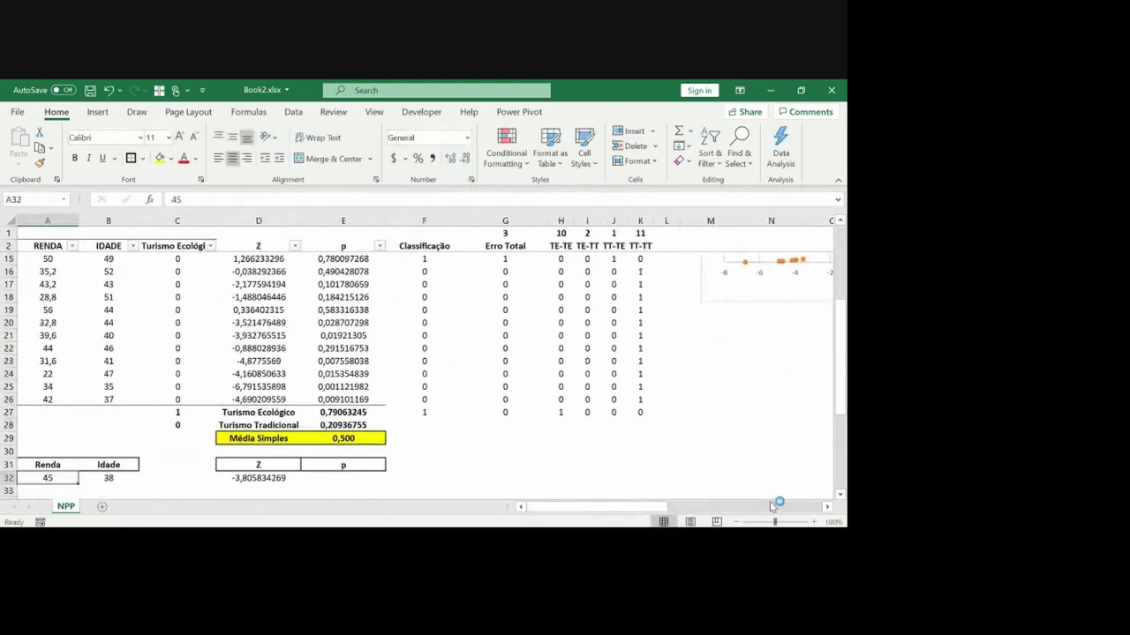
key(Right)
key(Right)
key(Right)
key(Right)
key(Up)
key(Up)
key(Up)
key(Up)
key(Up)
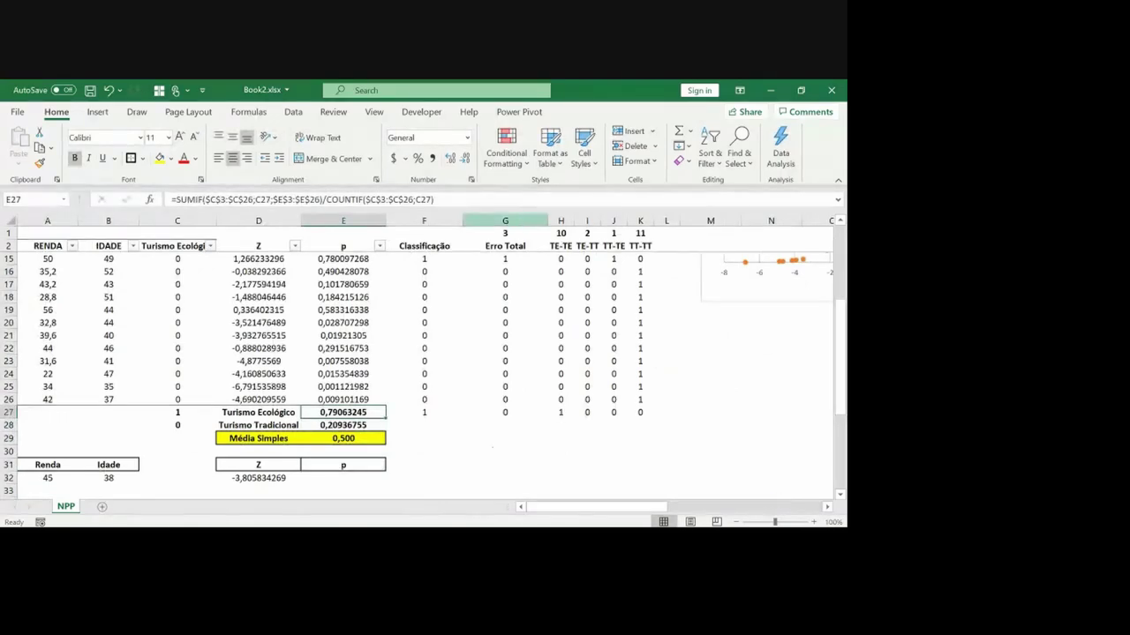
mouse_move(488, 463)
mouse_down()
mouse_move(490, 450)
mouse_move(515, 451)
mouse_up()
drag(506, 456, 550, 448)
mouse_move(535, 453)
mouse_down()
mouse_move(581, 448)
mouse_move(551, 474)
mouse_move(569, 466)
mouse_up()
mouse_move(564, 461)
mouse_down()
mouse_move(584, 470)
mouse_move(597, 459)
mouse_up()
Step: Copy the probability formula from E26 into E32 for the new observation
key(Up)
key(Up)
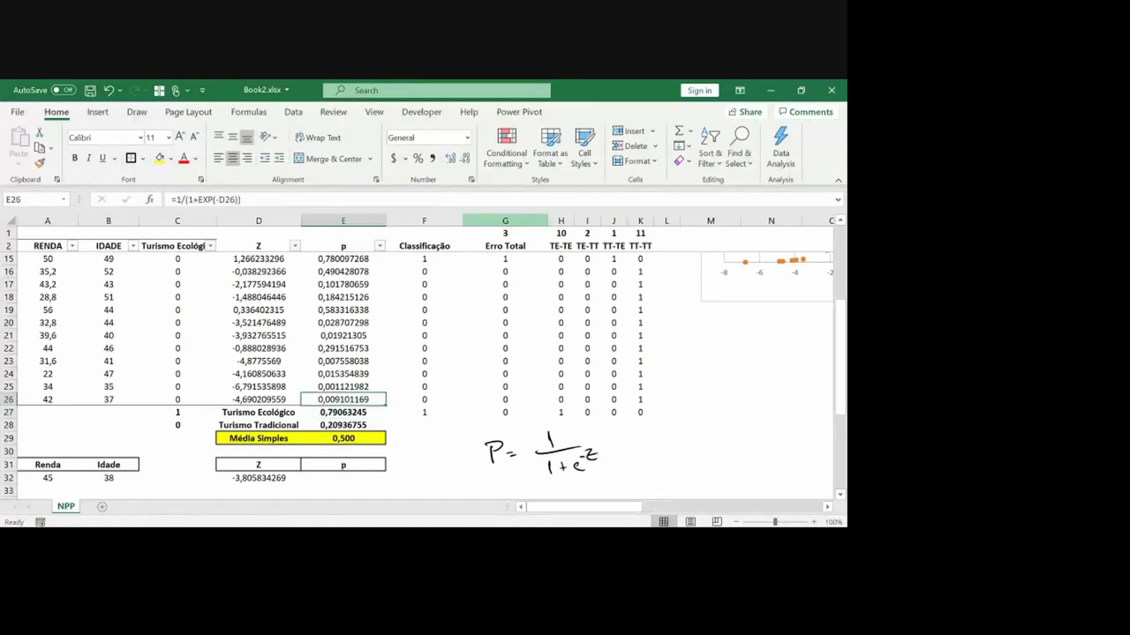
key(ctrl+c)
key(Down)
key(Down)
key(Down)
key(Down)
key(Down)
key(Down)
key(Down)
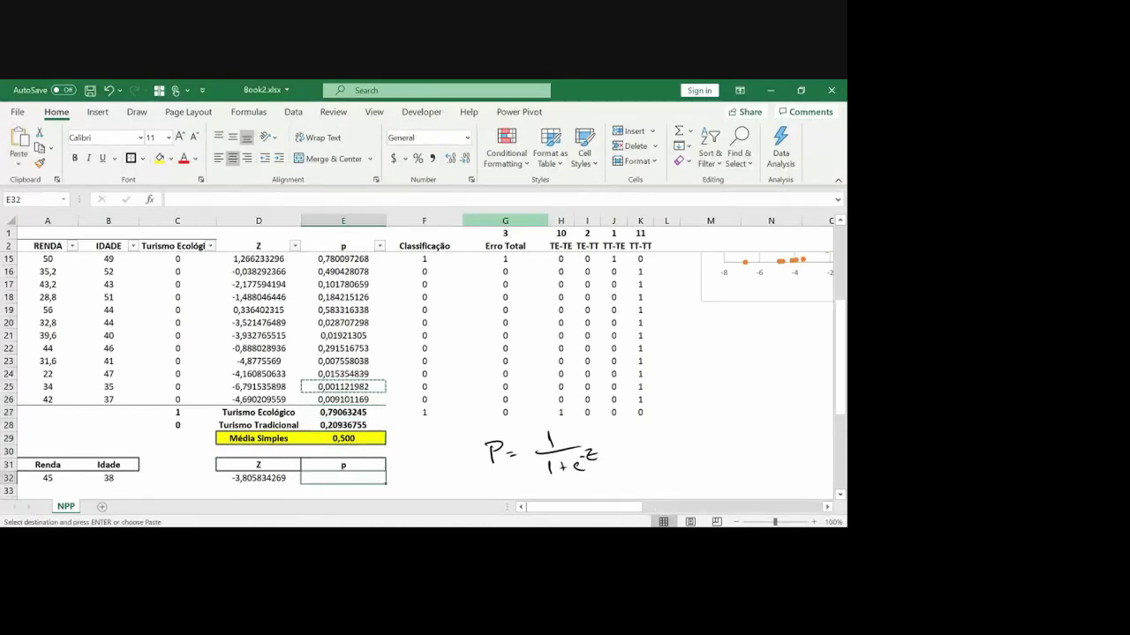
key(ctrl+v)
key(Escape)
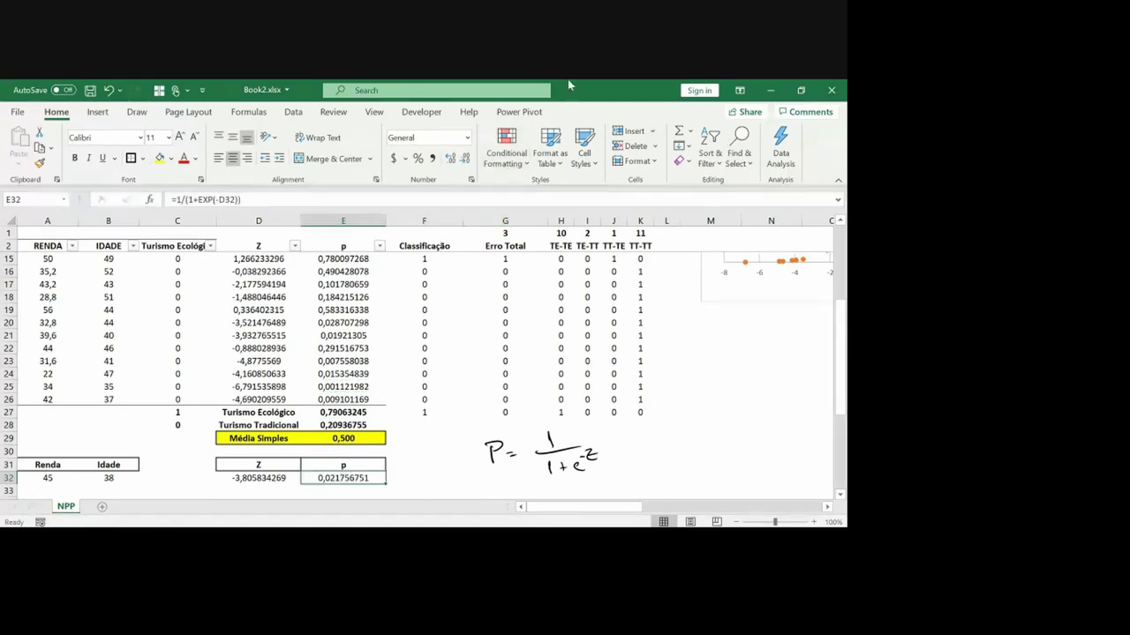
Step: Format the new observation's probability in E32 as a percentage with two decimal places
click(418, 159)
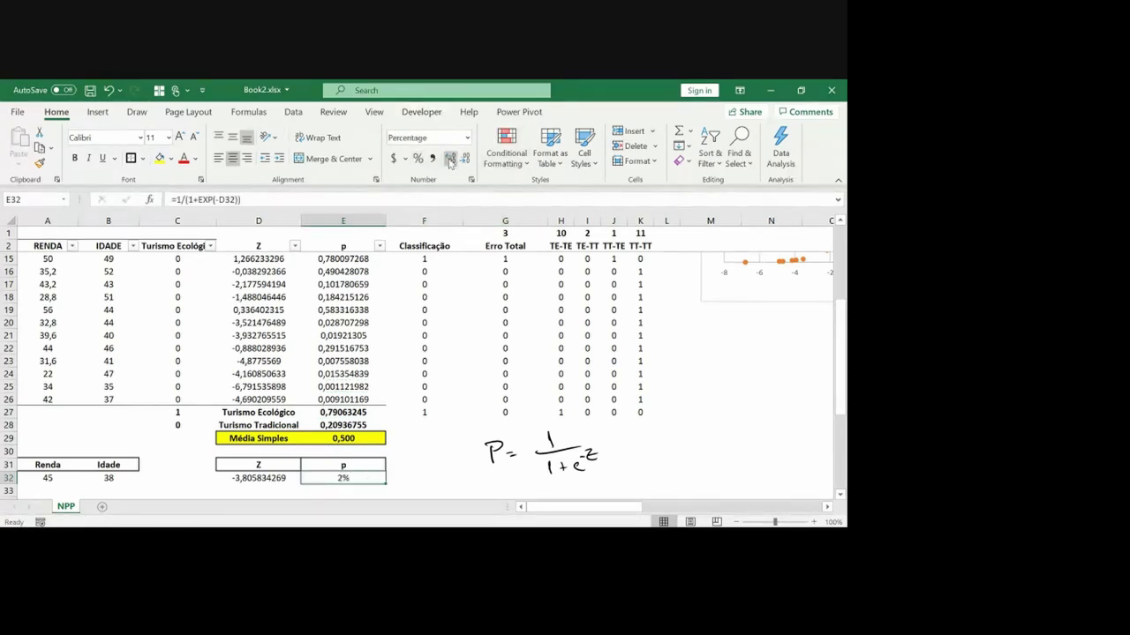
click(450, 159)
click(450, 159)
Step: Examine the new observation's row 32 and the probability formula in E32
key(Left)
key(Left)
key(Left)
key(Left)
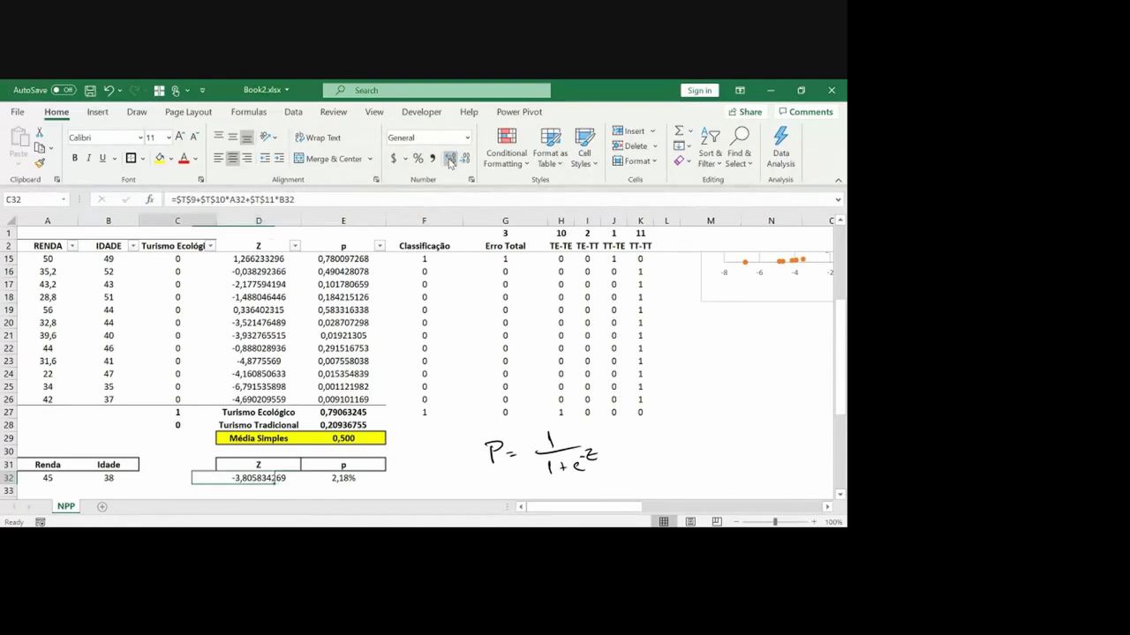
key(Right)
key(Right)
key(Right)
key(Right)
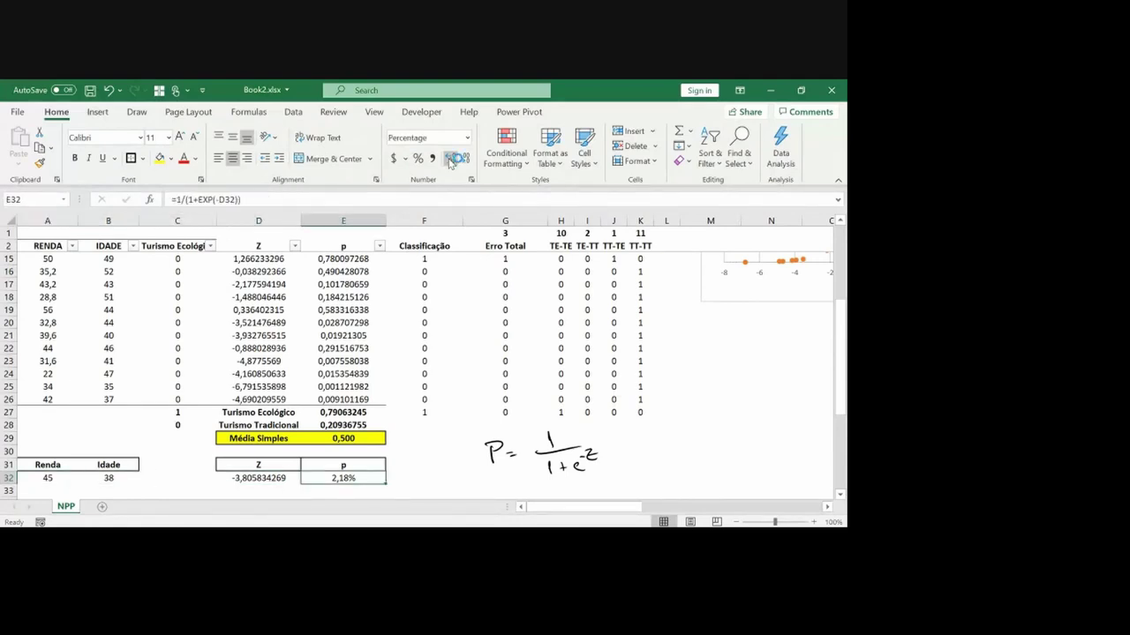
key(F2)
key(Escape)
Step: Circle the Ponto de Corte value in E36 in ink and draw a stroke beside the new observation's p header
key(Down)
key(Down)
key(Down)
key(Down)
key(Down)
key(Down)
key(Down)
key(Down)
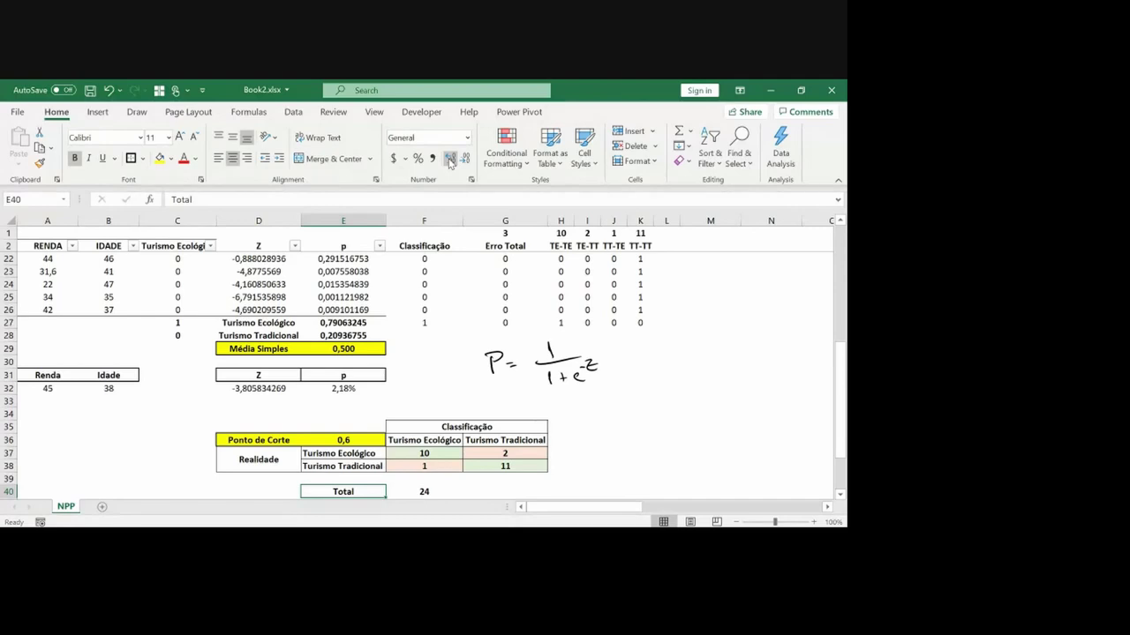
mouse_move(351, 427)
mouse_down()
mouse_move(334, 436)
mouse_move(361, 429)
mouse_up()
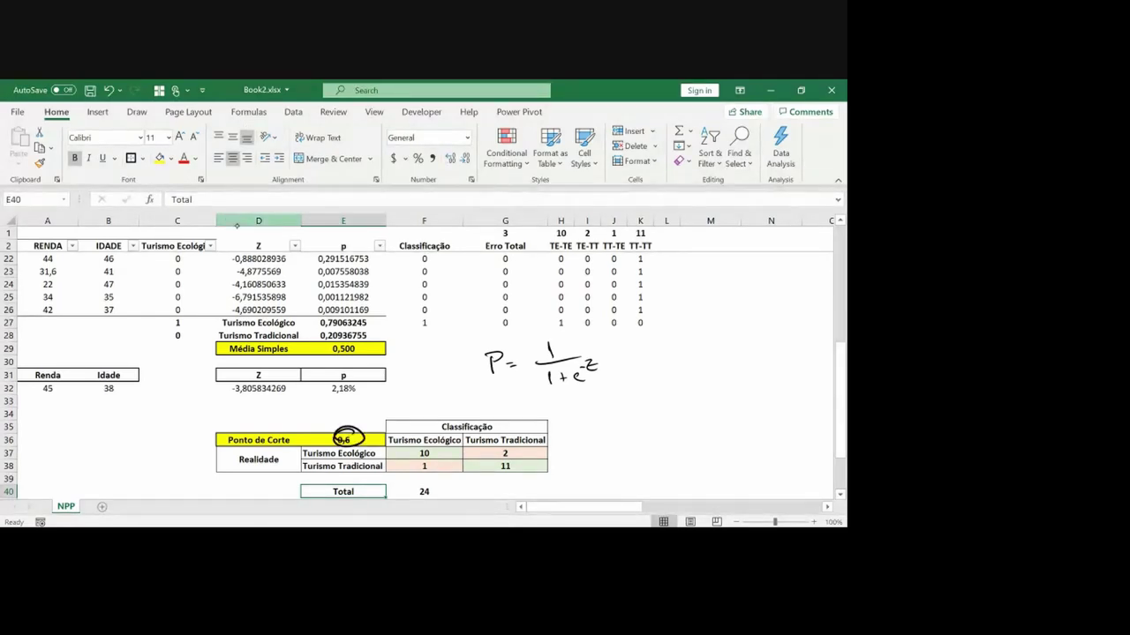
drag(372, 380, 429, 355)
Step: Set the new observation's Idade in B32 to 50
click(112, 390)
text(50)
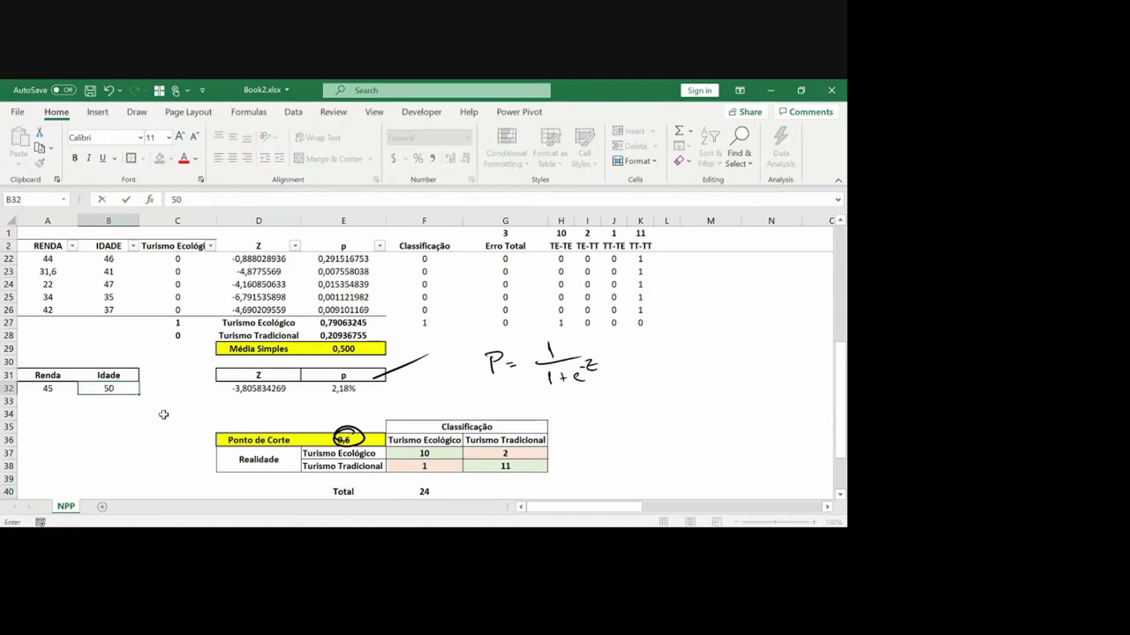
key(Return)
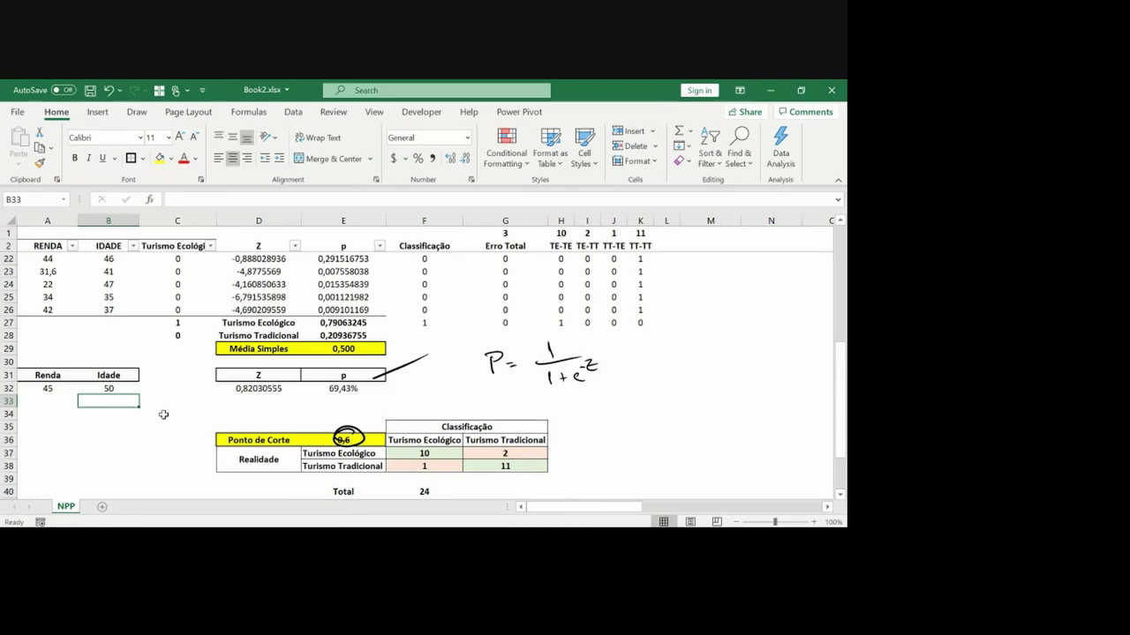
Step: Try a Renda of 38 for the new observation in A32 and undo the entry
key(Up)
key(Left)
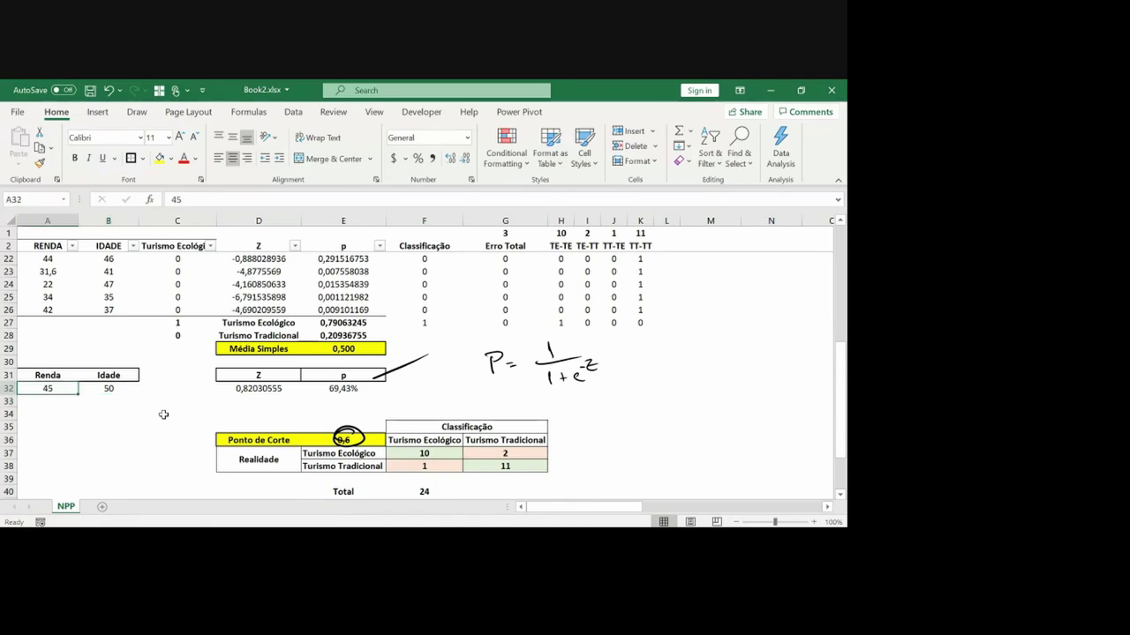
text(38)
key(Return)
key(Up)
key(ctrl+z)
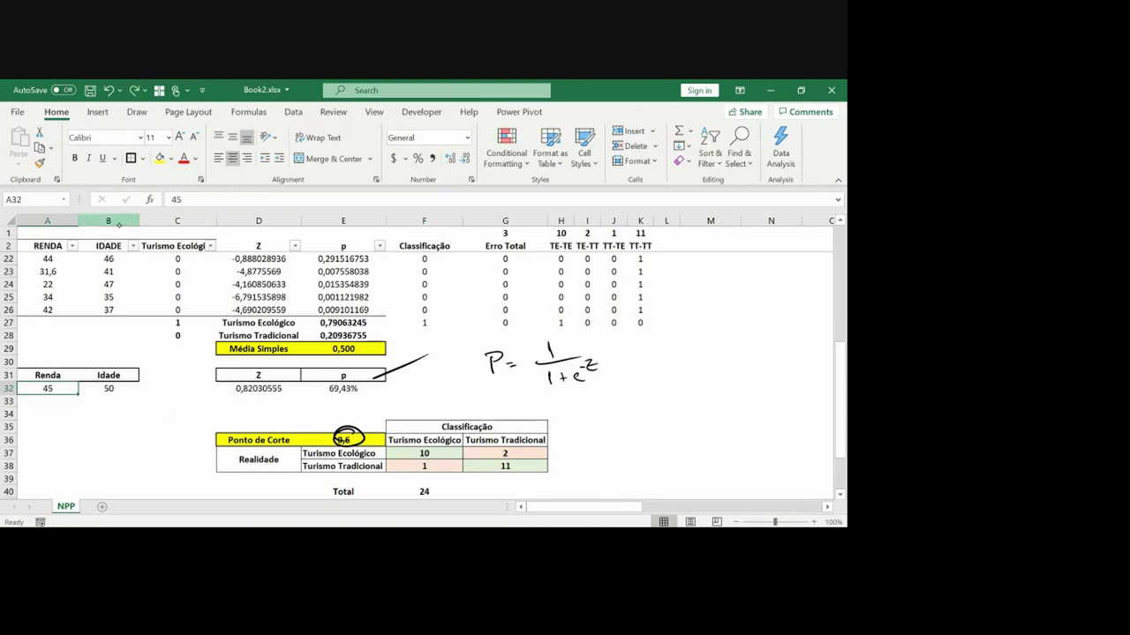
Step: Tick the Renda and Idade headers in ink and draw a double-headed arrow between the probability in E32 and the cutoff
mouse_move(65, 374)
mouse_down()
mouse_move(78, 359)
mouse_move(146, 355)
mouse_up()
drag(358, 397, 372, 395)
mouse_move(340, 395)
mouse_down()
mouse_move(341, 421)
mouse_move(343, 393)
mouse_up()
Step: Handwrite "1 = Ecológico" above a dividing line and "0 = Tradicional" below it, beside the probability formula
mouse_move(664, 350)
mouse_down()
mouse_move(662, 367)
mouse_move(681, 360)
mouse_up()
mouse_move(699, 350)
mouse_down()
mouse_move(695, 362)
mouse_move(738, 367)
mouse_up()
drag(740, 353, 759, 355)
drag(678, 410, 696, 415)
drag(686, 421, 809, 407)
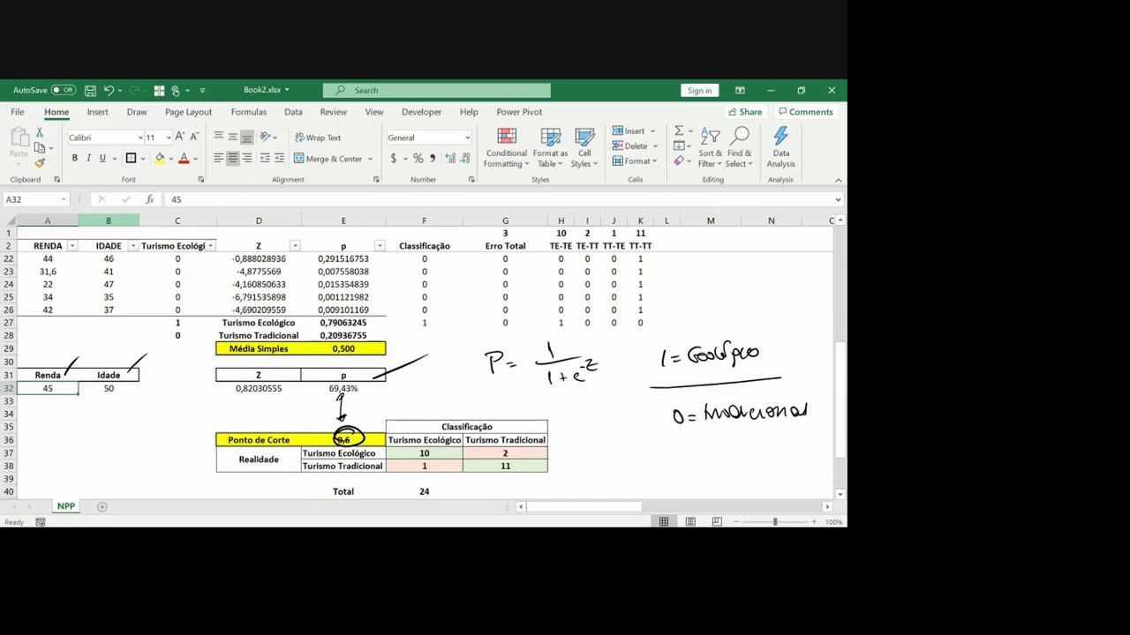
Step: Label the dividing line "0,6 corte" in ink and draw arrows from it toward the Ecológico and Tradicional notes
mouse_move(648, 389)
mouse_down()
mouse_move(790, 368)
mouse_move(795, 379)
mouse_move(831, 378)
mouse_up()
drag(696, 372, 696, 384)
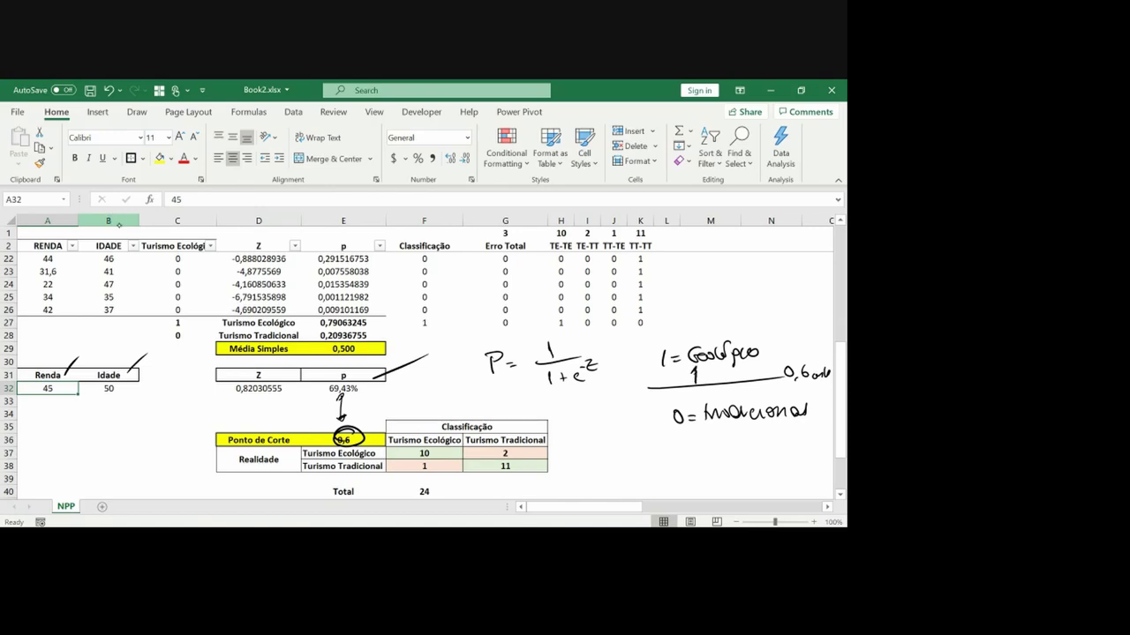
drag(694, 387, 720, 427)
drag(699, 431, 719, 432)
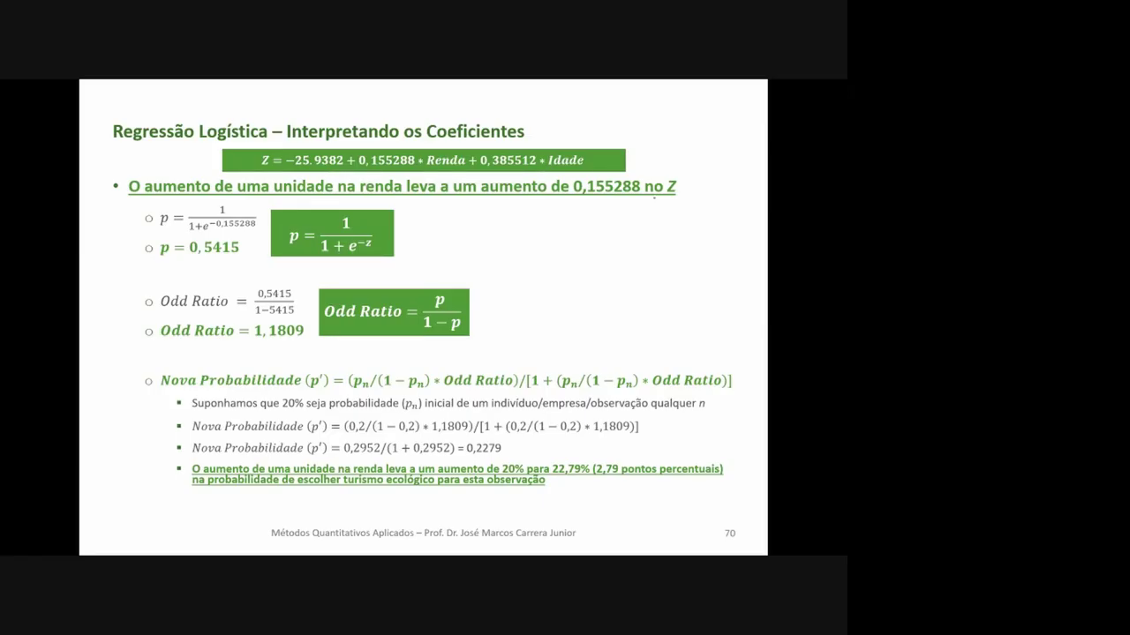
mouse_move(562, 148)
mouse_down()
mouse_move(600, 133)
mouse_move(557, 150)
mouse_up()
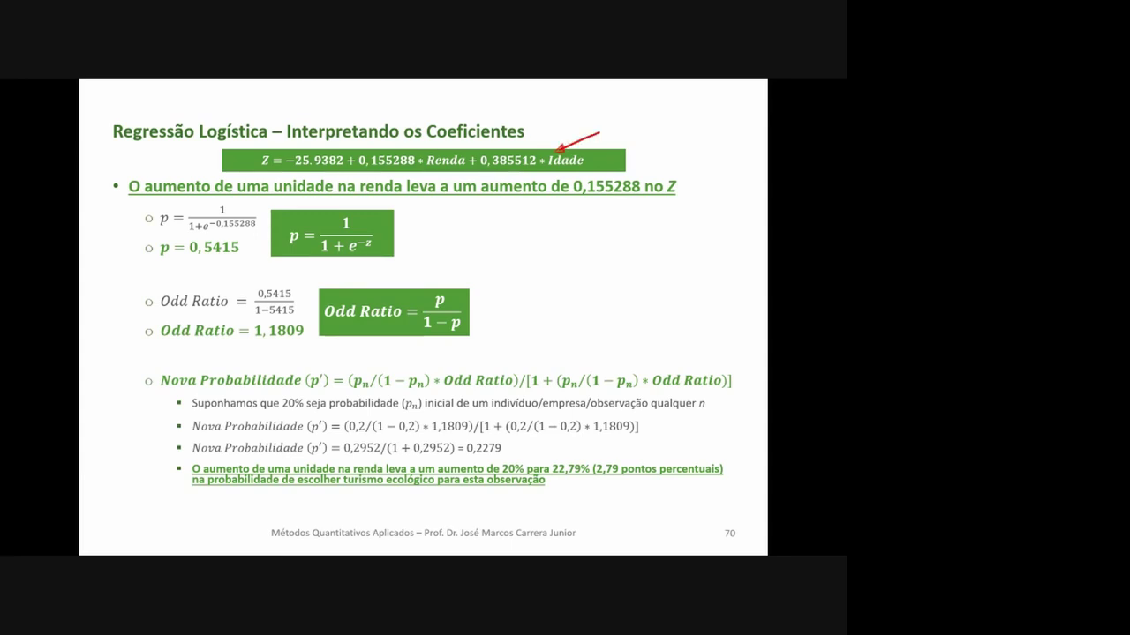